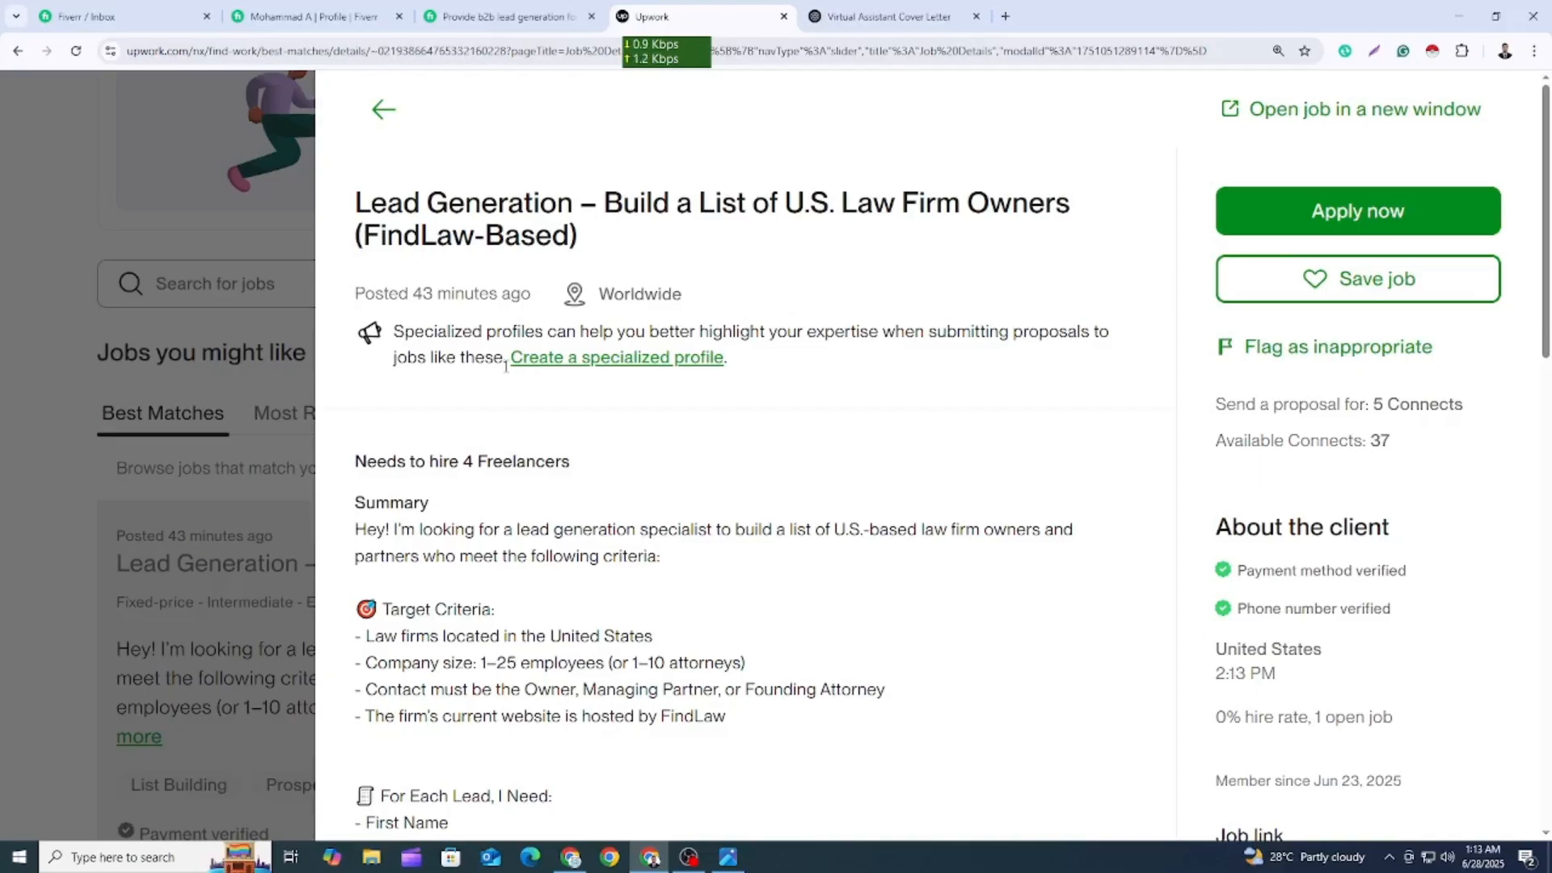
Read the lead generation job's title, examining which industry and type of contact the client is targeting.
{"action": "scroll", "coordinate": [507, 366], "scroll_direction": "down", "scroll_amount": 2}
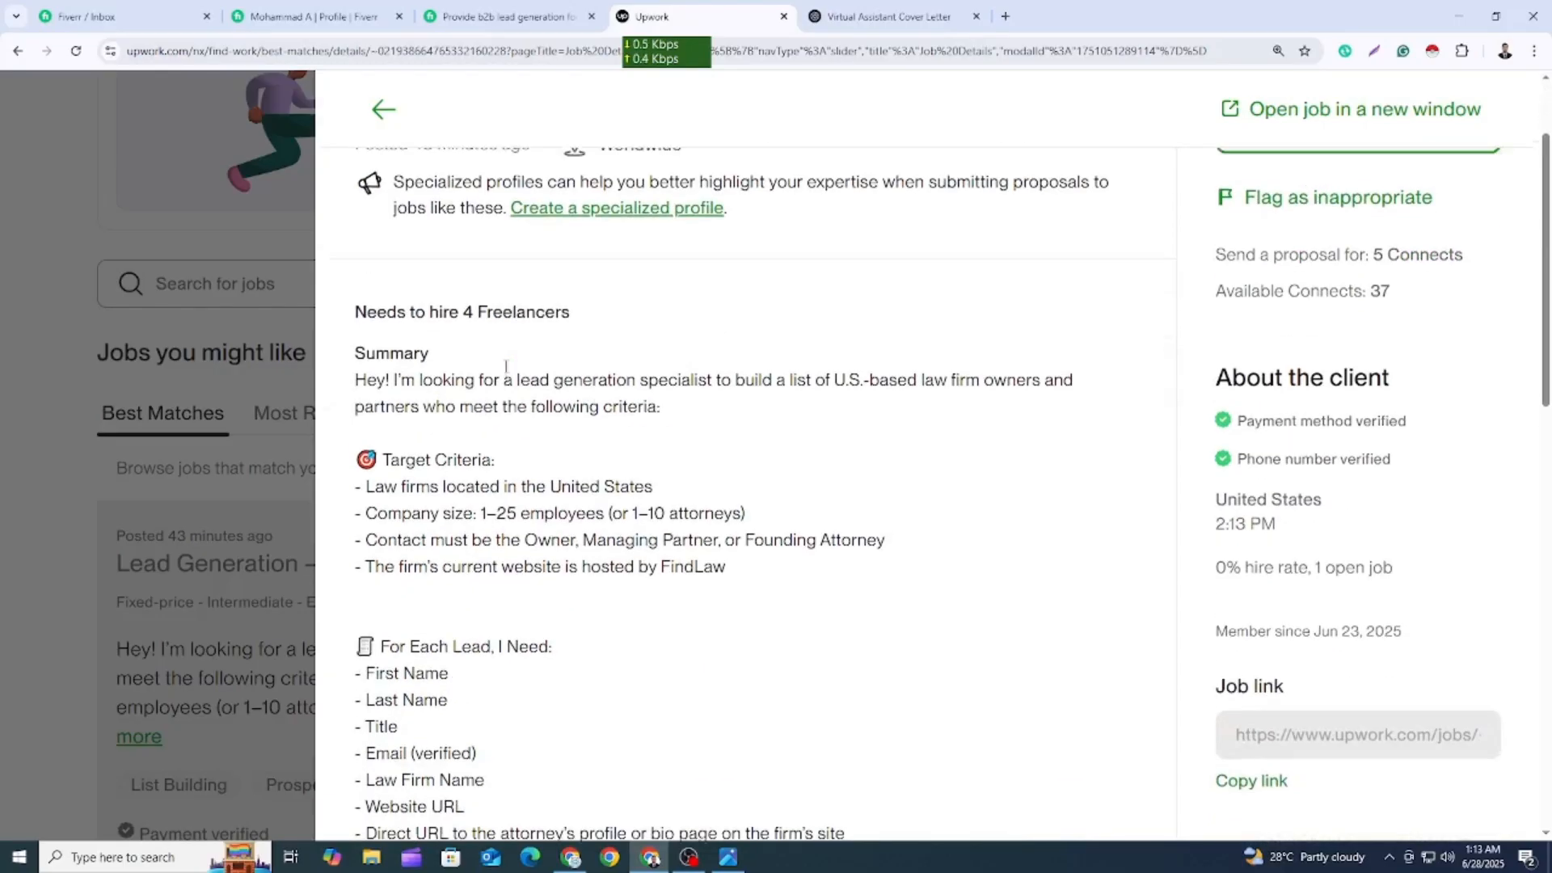
{"action": "scroll", "coordinate": [506, 366], "scroll_direction": "up", "scroll_amount": 3}
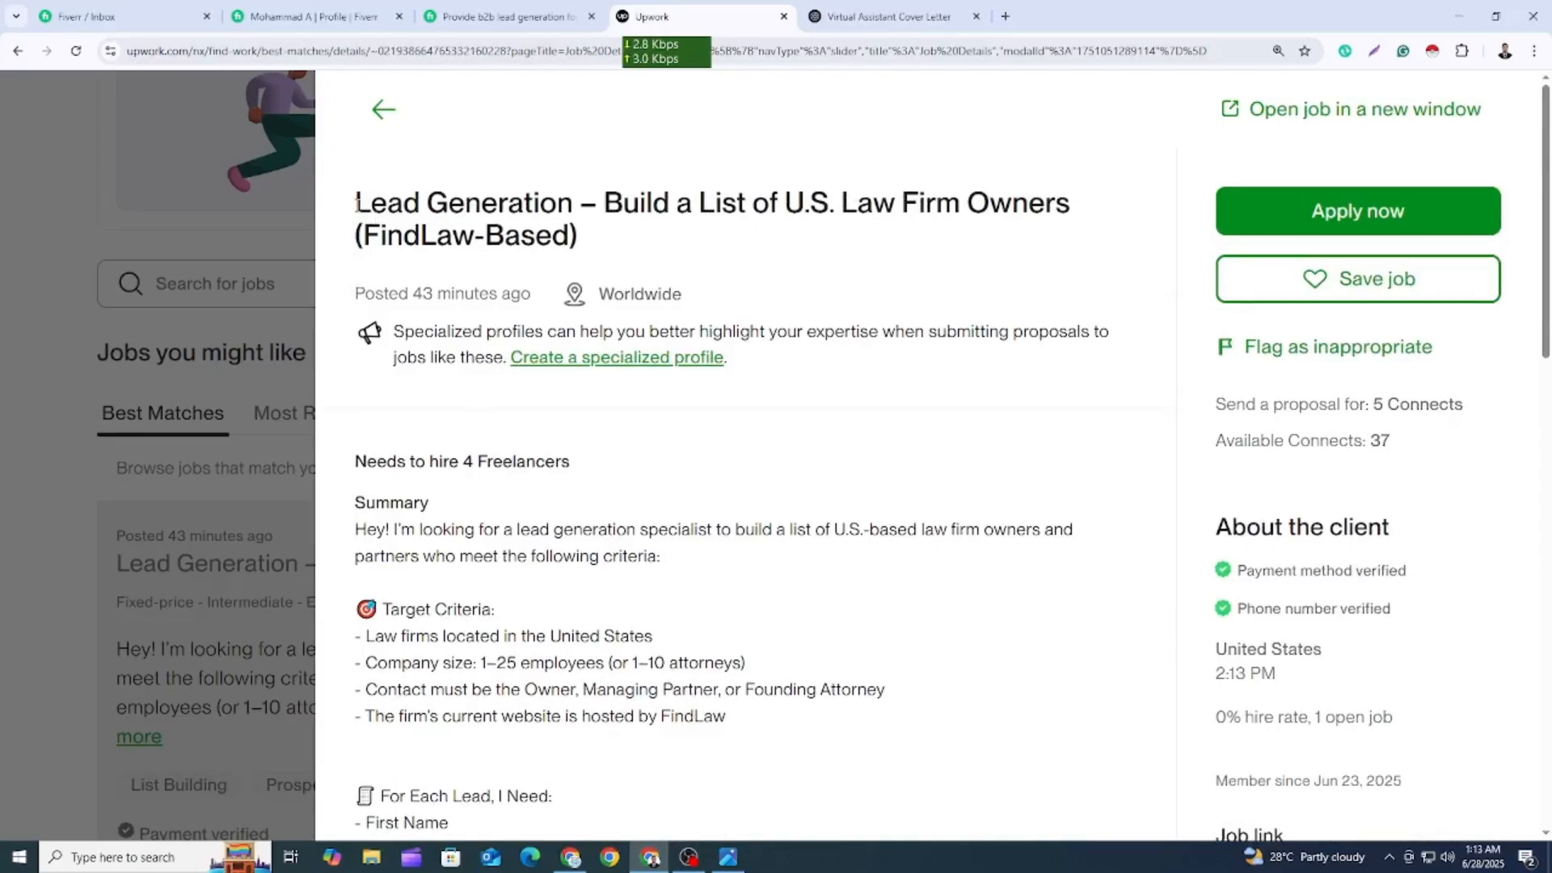
{"action": "left_click_drag", "start_coordinate": [357, 203], "coordinate": [855, 204]}
{"action": "left_click", "coordinate": [891, 207]}
{"action": "mouse_move", "coordinate": [961, 205]}
{"action": "left_mouse_down"}
{"action": "mouse_move", "coordinate": [843, 203]}
{"action": "mouse_move", "coordinate": [961, 207]}
{"action": "left_mouse_up"}
{"action": "left_click", "coordinate": [802, 211]}
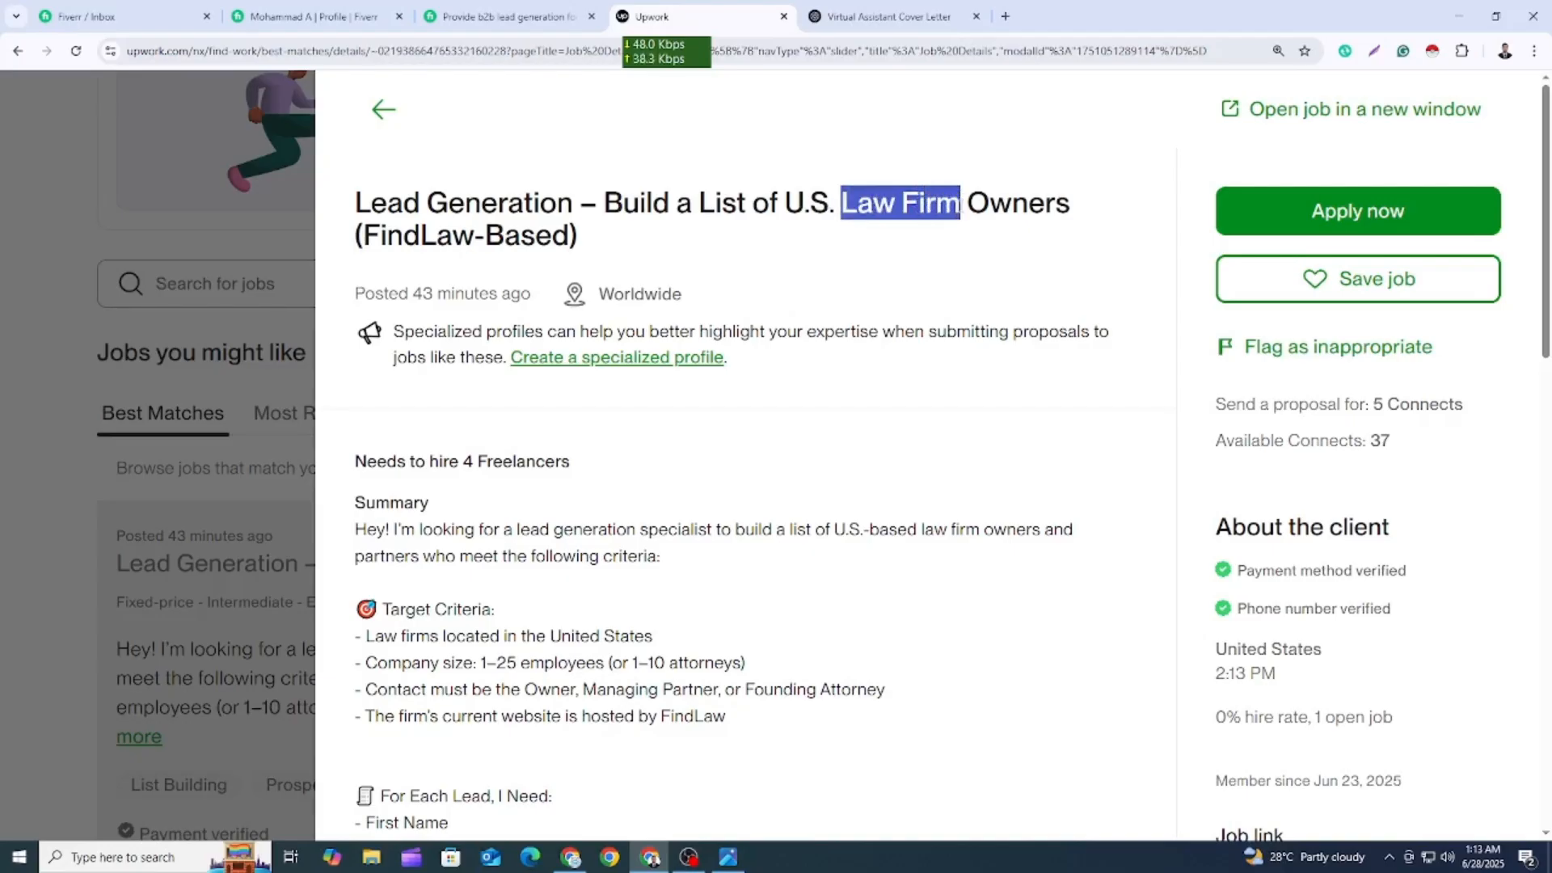
{"action": "left_click", "coordinate": [801, 212]}
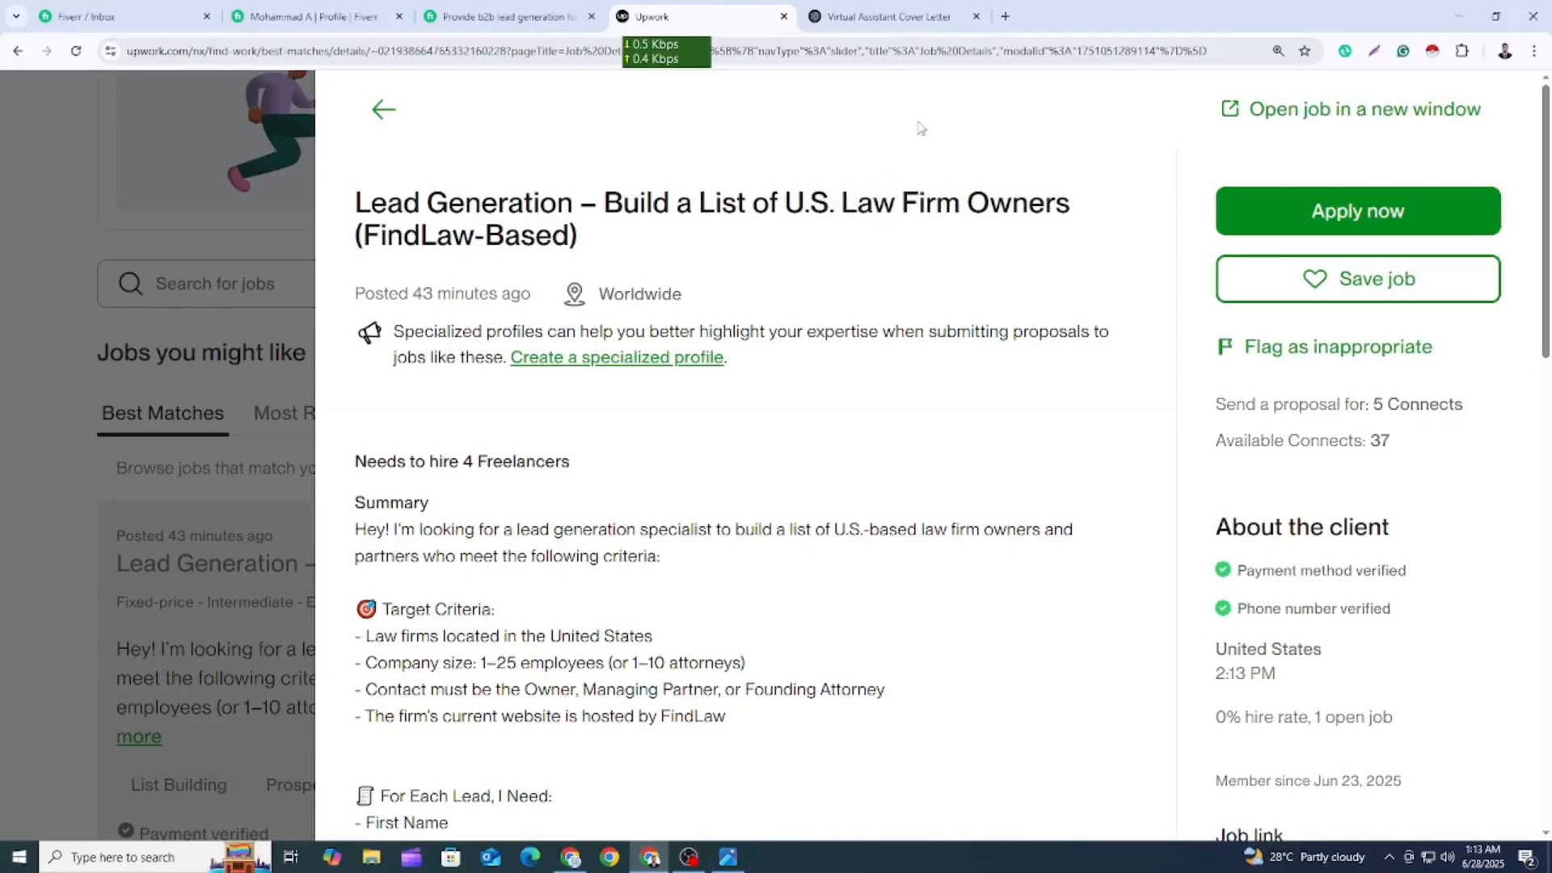
Open Google Translate in a new browser tab and translate "Law Firm" from English to Bengali.
{"action": "left_click", "coordinate": [1006, 16]}
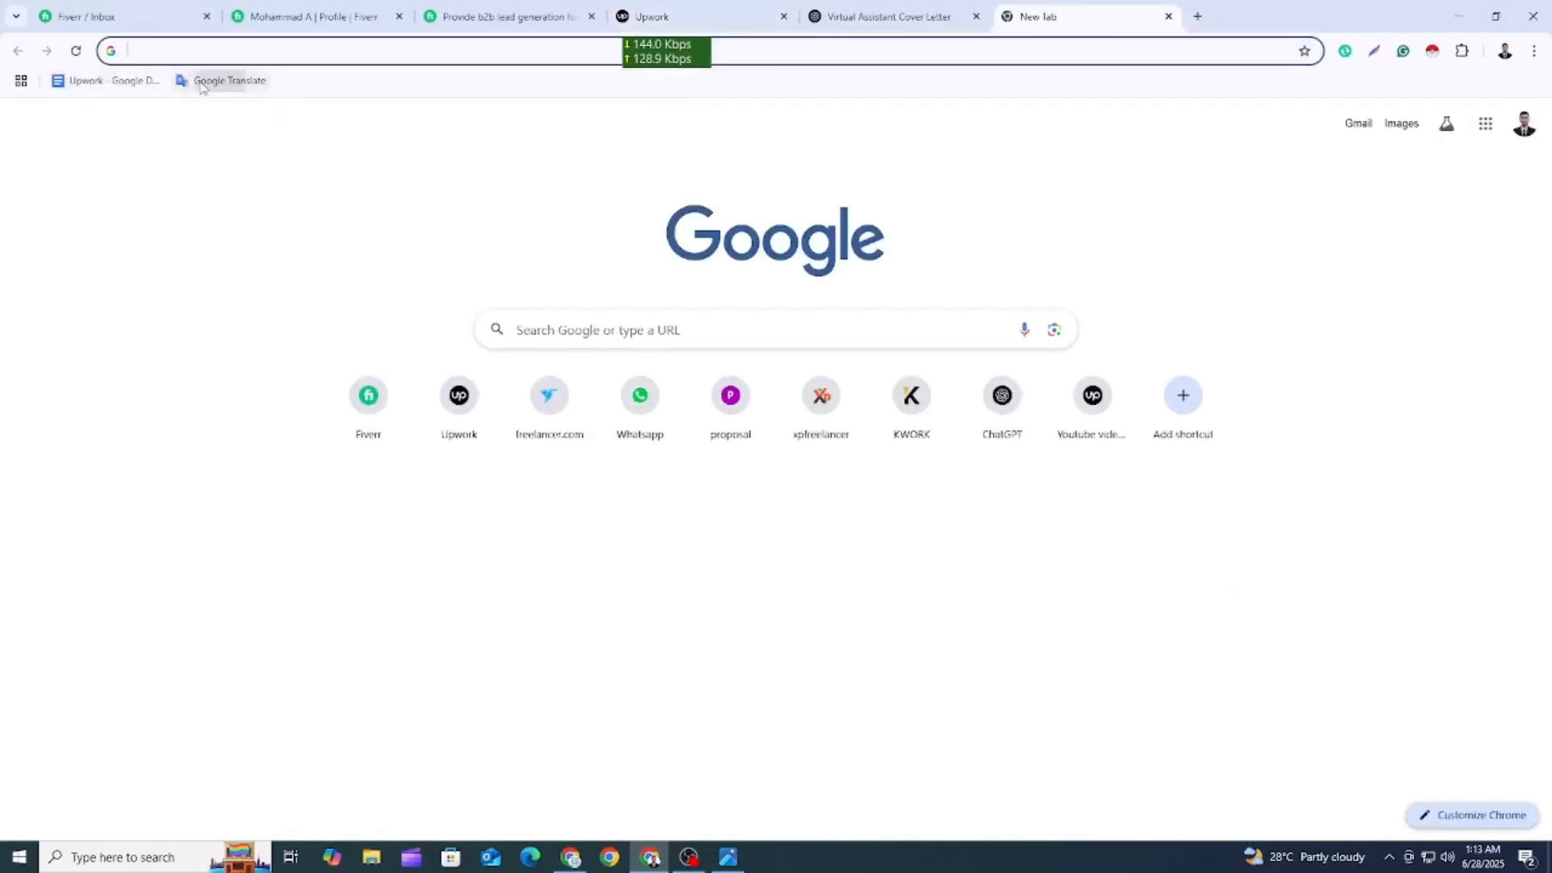
{"action": "left_click", "coordinate": [201, 84]}
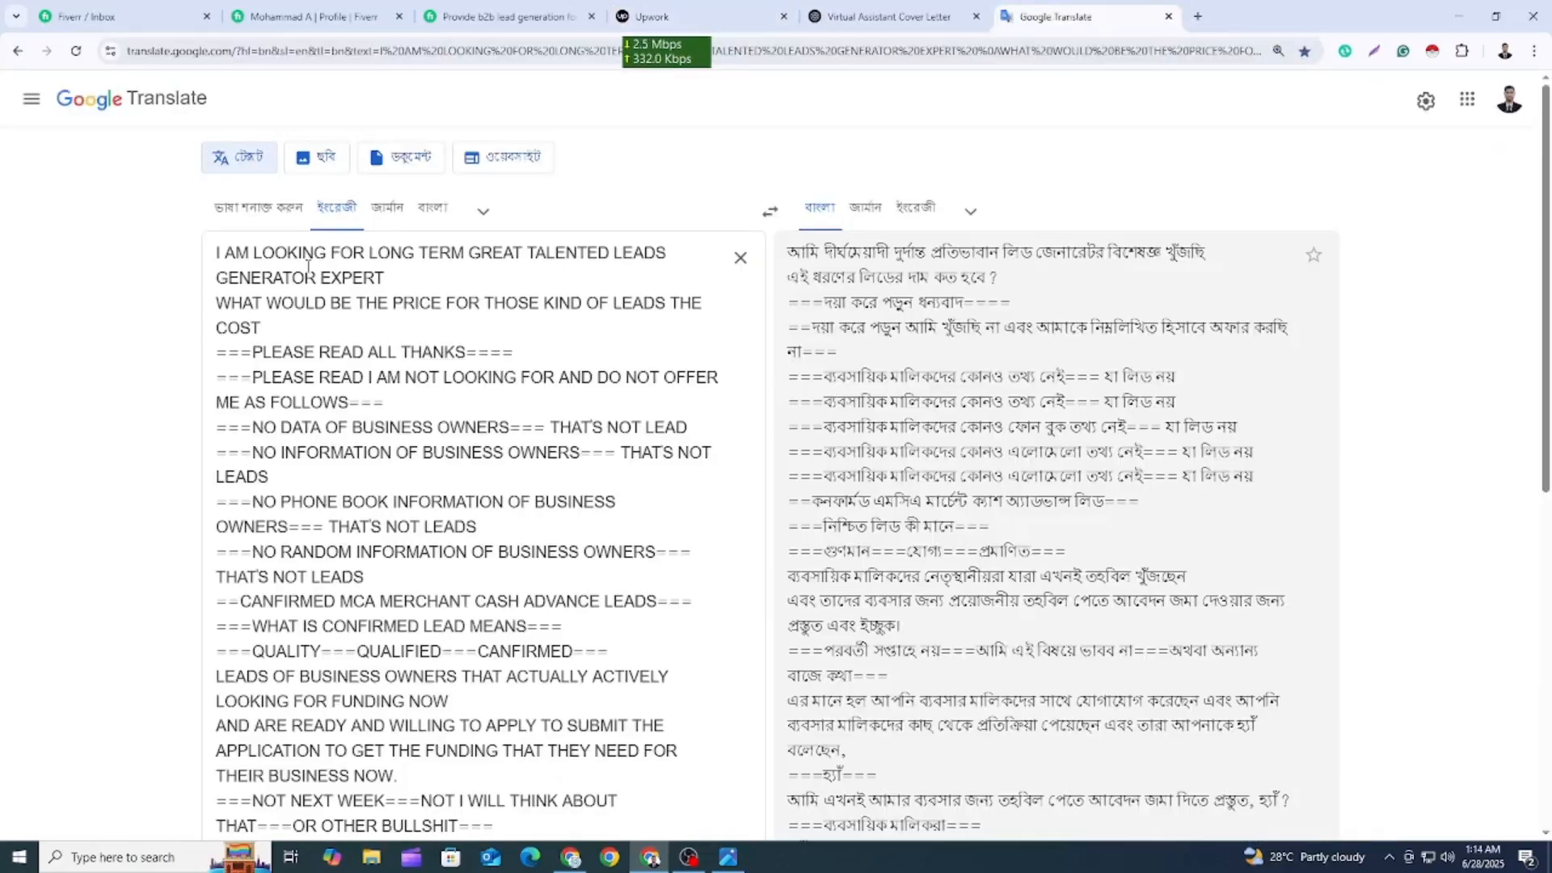
{"action": "left_click", "coordinate": [741, 258]}
{"action": "type", "text": "Law Firm"}
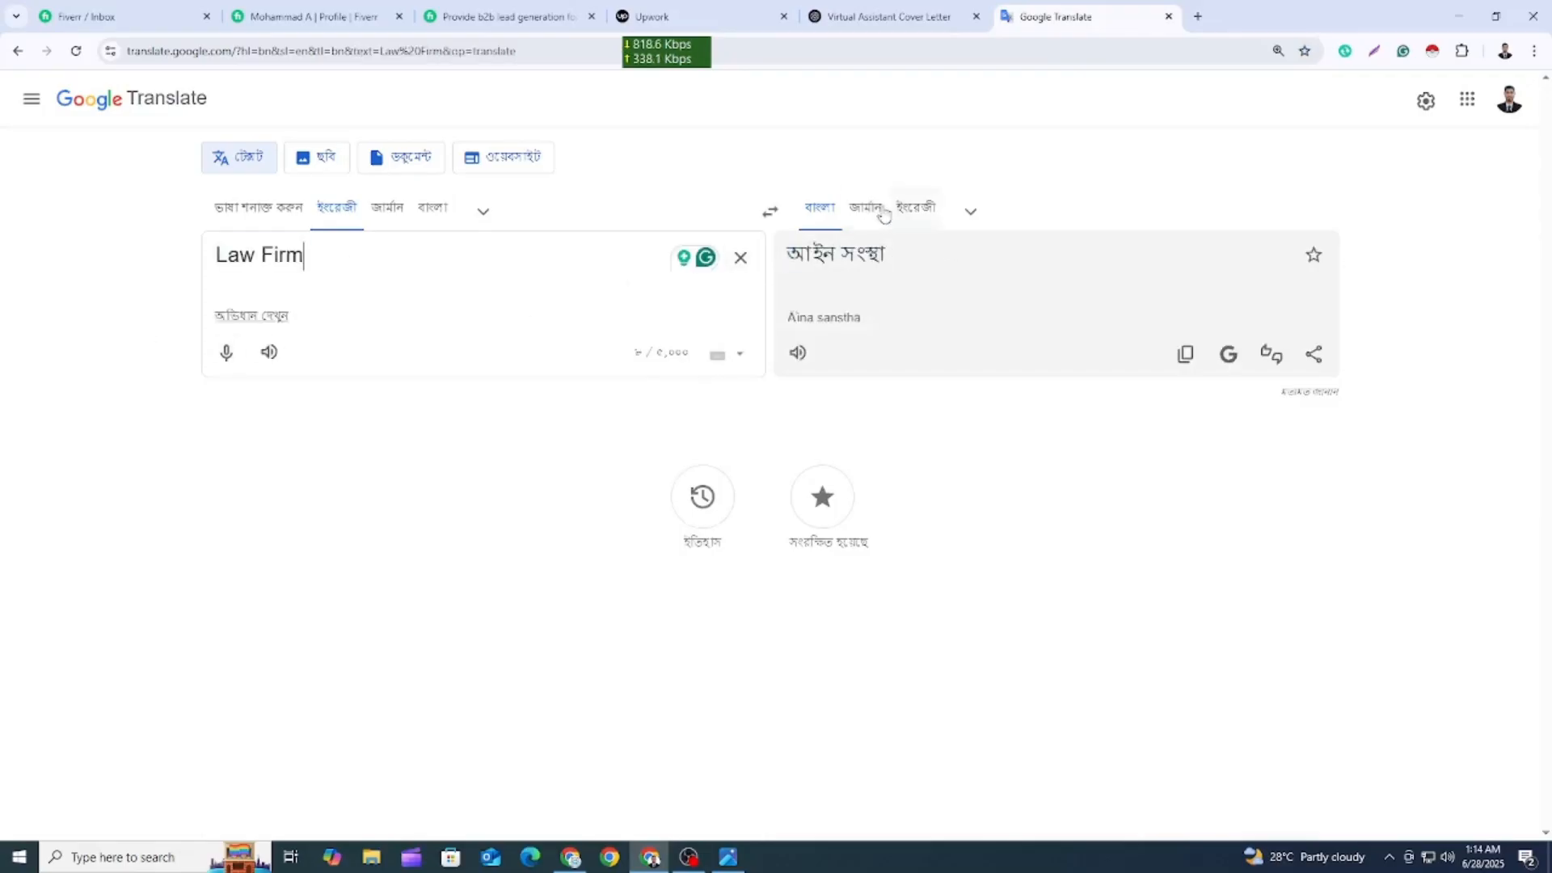
Return to the Upwork job posting and review its title, posting details and opening section.
{"action": "left_click", "coordinate": [703, 16]}
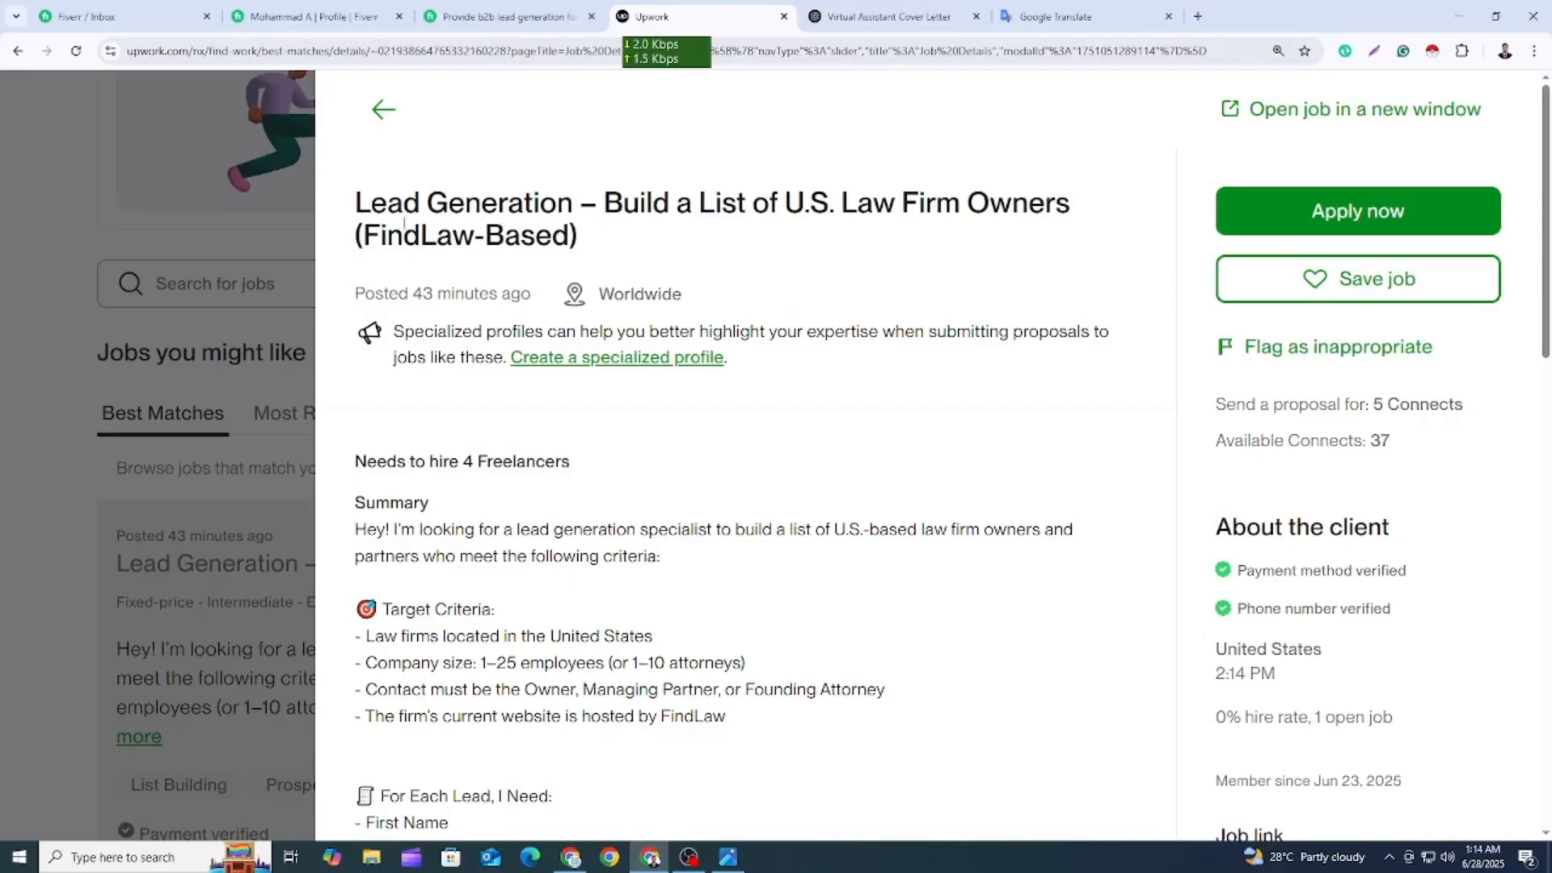
{"action": "left_click_drag", "start_coordinate": [964, 203], "coordinate": [1080, 207]}
{"action": "left_click", "coordinate": [792, 251]}
{"action": "scroll", "coordinate": [428, 206], "scroll_direction": "down", "scroll_amount": 2}
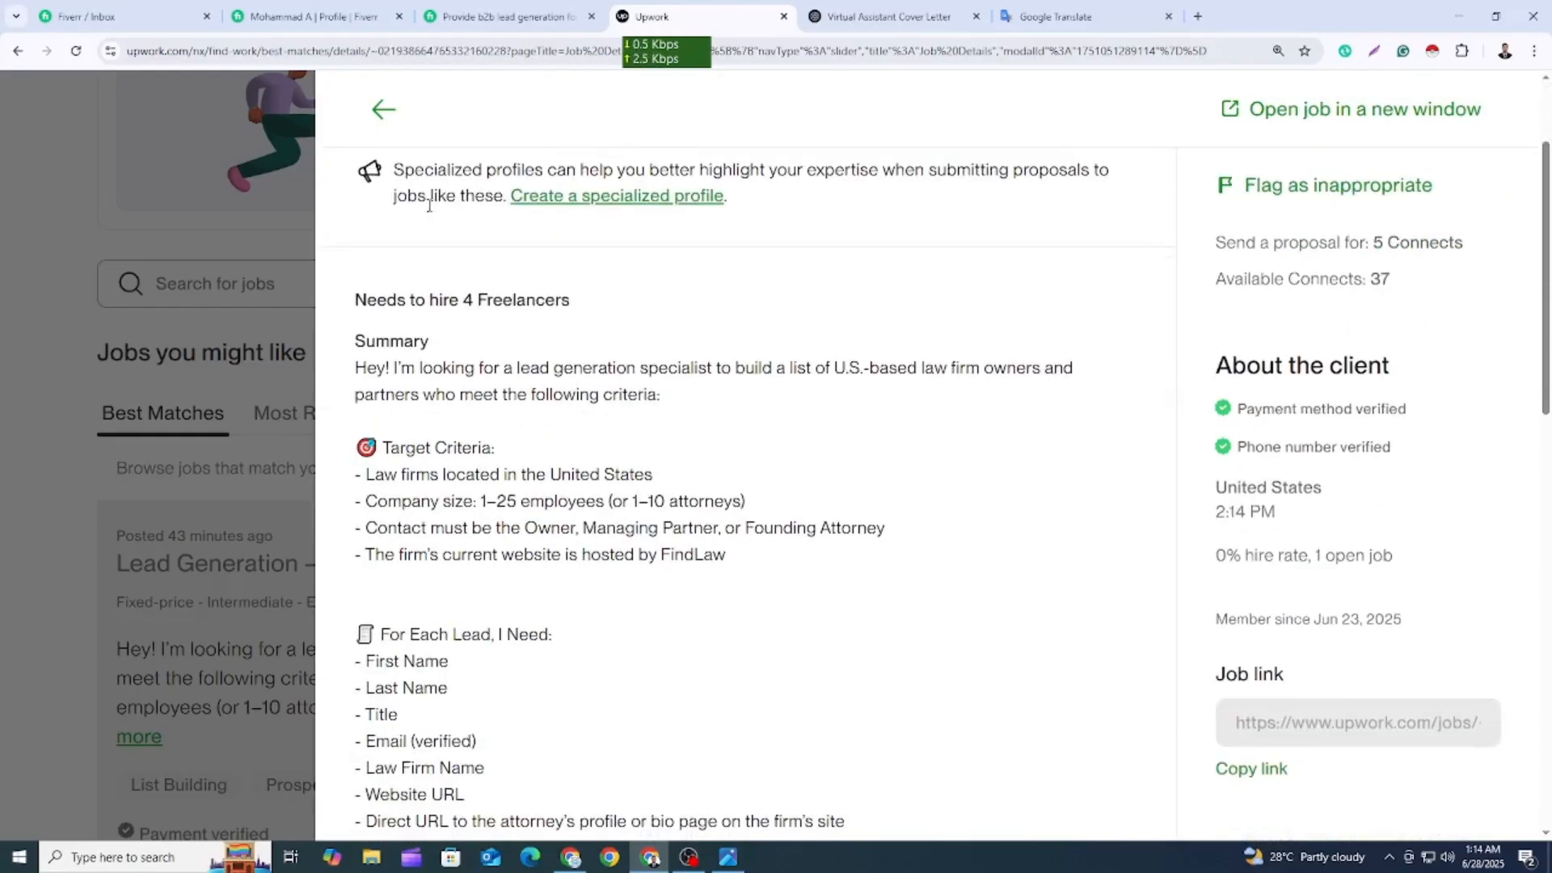
{"action": "scroll", "coordinate": [436, 272], "scroll_direction": "down", "scroll_amount": 2}
{"action": "scroll", "coordinate": [405, 260], "scroll_direction": "up", "scroll_amount": 2}
{"action": "scroll", "coordinate": [360, 275], "scroll_direction": "down", "scroll_amount": 1}
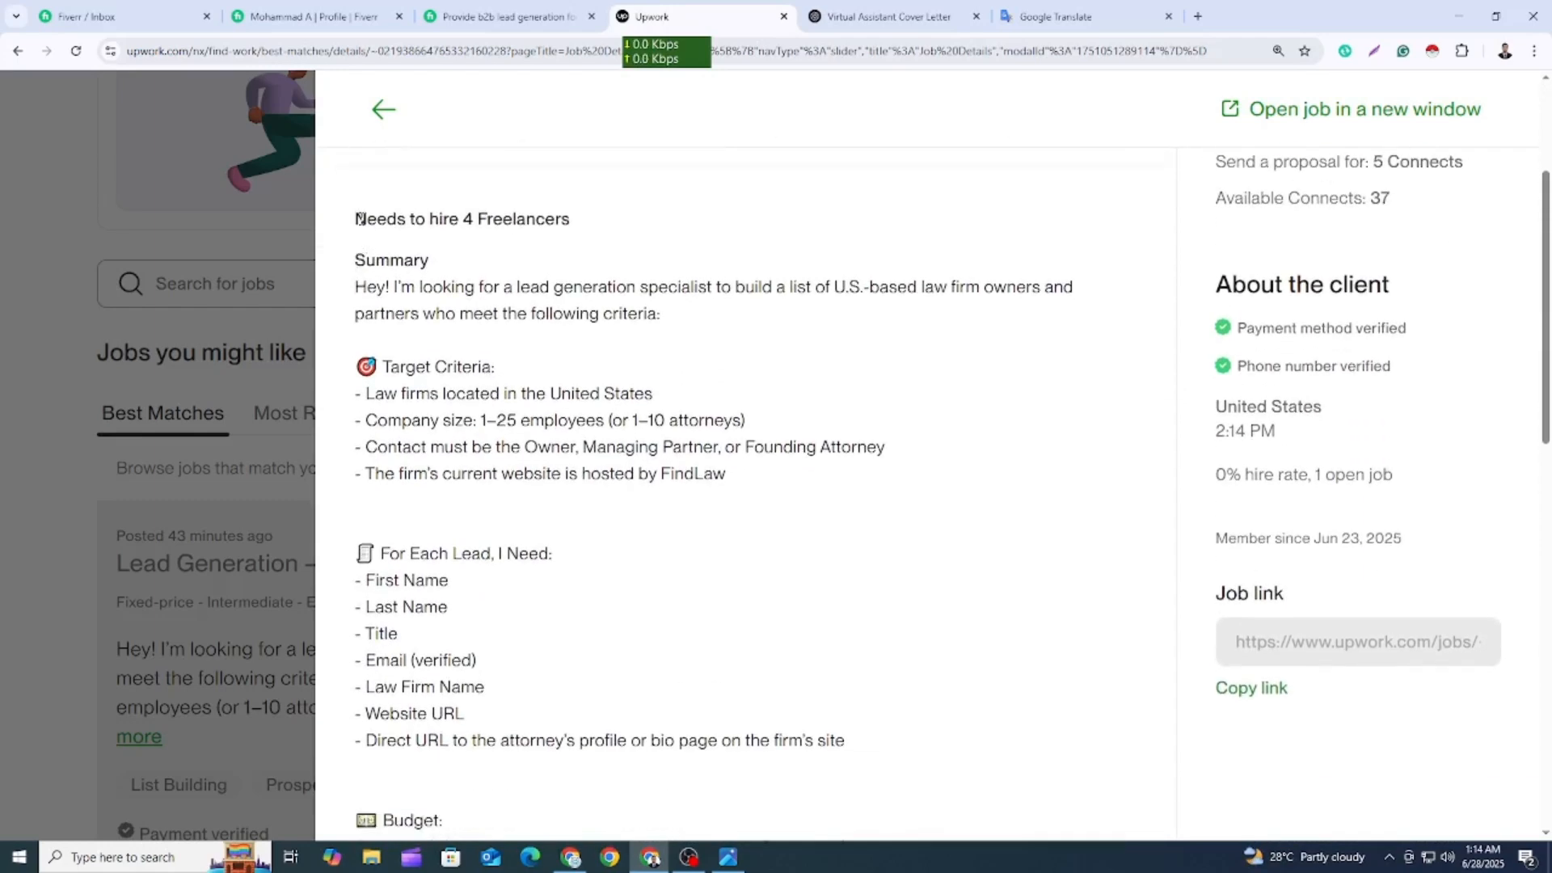
{"action": "scroll", "coordinate": [360, 219], "scroll_direction": "up", "scroll_amount": 3}
{"action": "left_click_drag", "start_coordinate": [531, 294], "coordinate": [428, 397]}
{"action": "left_click", "coordinate": [501, 519]}
{"action": "scroll", "coordinate": [404, 511], "scroll_direction": "down", "scroll_amount": 3}
{"action": "left_click", "coordinate": [522, 538]}
Switch to the Photos image of the YouTube video's Subscribe button and return to the Upwork job posting.
{"action": "left_click", "coordinate": [728, 857]}
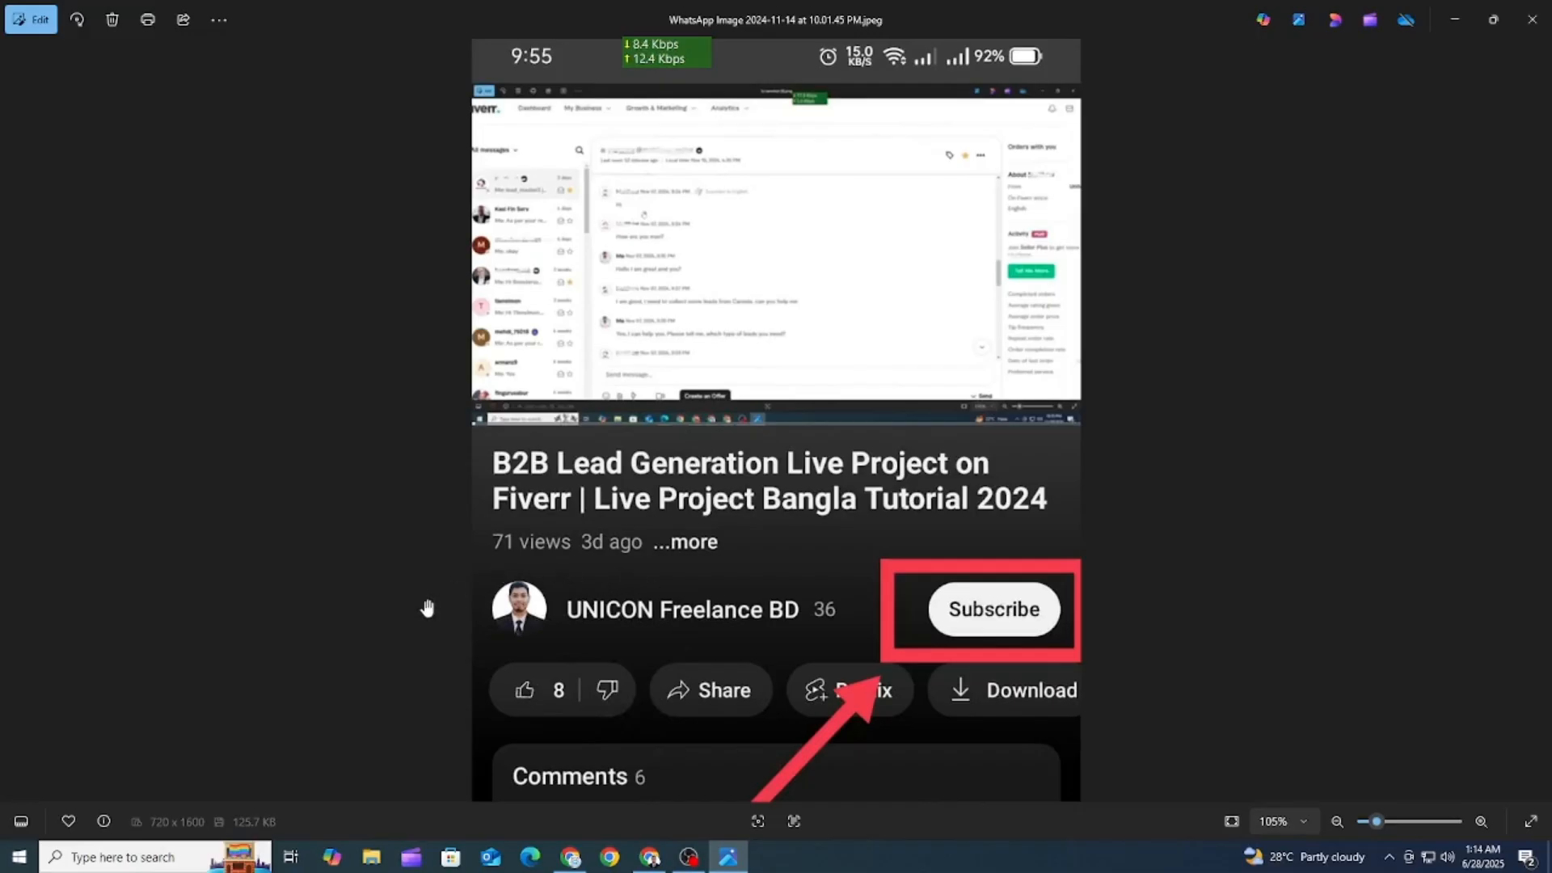
{"action": "left_click", "coordinate": [656, 862]}
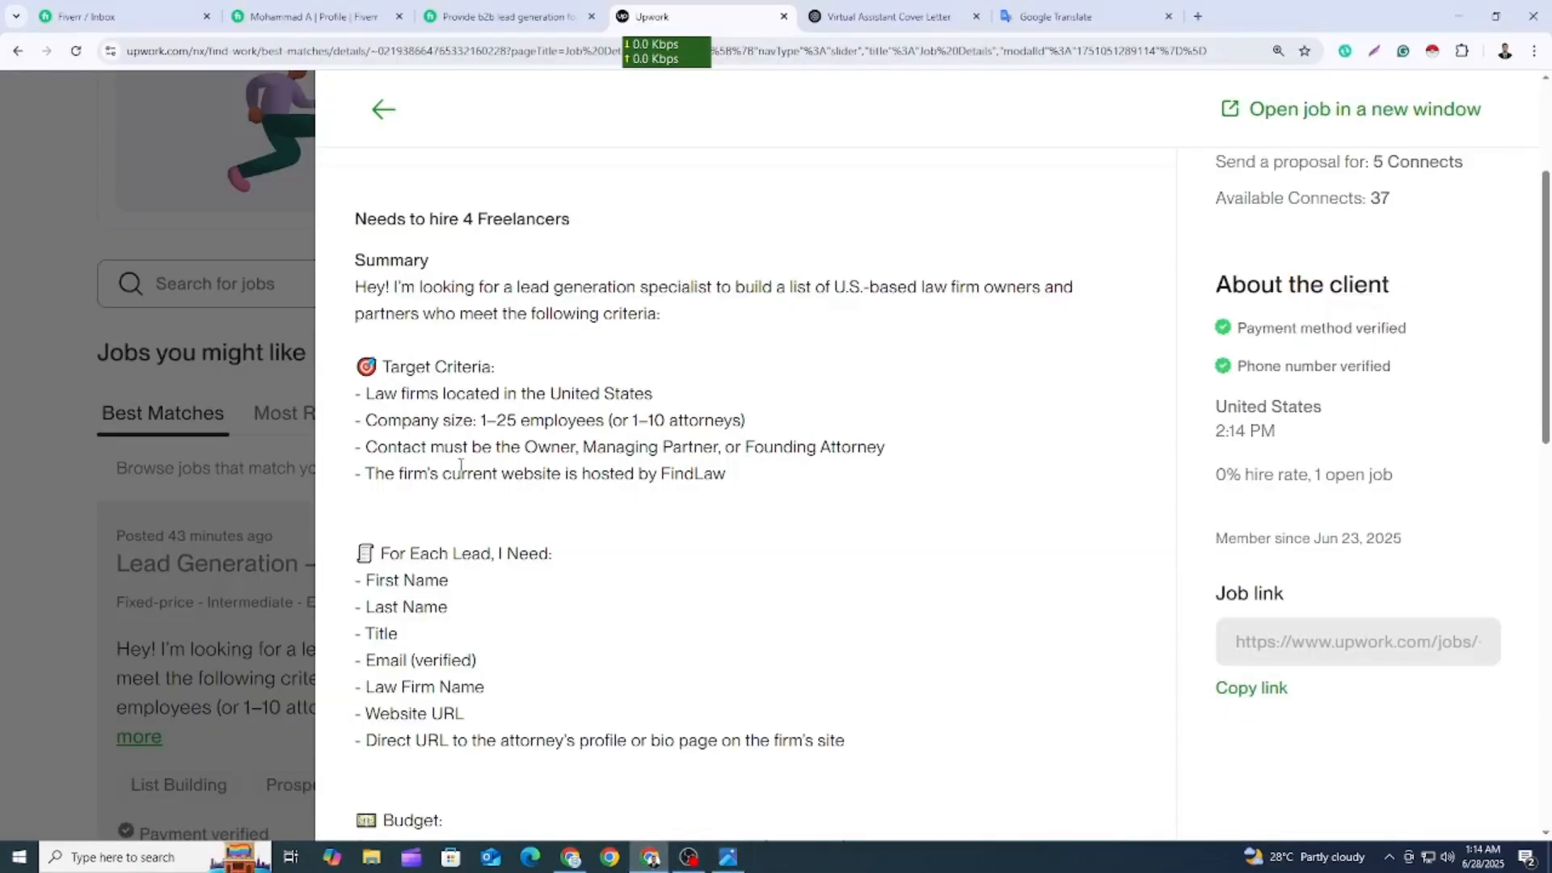
Read the job title and summary to examine what kind of specialist and lead list the client wants.
{"action": "scroll", "coordinate": [439, 386], "scroll_direction": "up", "scroll_amount": 3}
{"action": "left_click_drag", "start_coordinate": [558, 234], "coordinate": [350, 173]}
{"action": "left_click", "coordinate": [512, 522]}
{"action": "scroll", "coordinate": [394, 357], "scroll_direction": "down", "scroll_amount": 3}
{"action": "left_click_drag", "start_coordinate": [356, 288], "coordinate": [403, 288]}
{"action": "left_click_drag", "start_coordinate": [712, 287], "coordinate": [377, 261]}
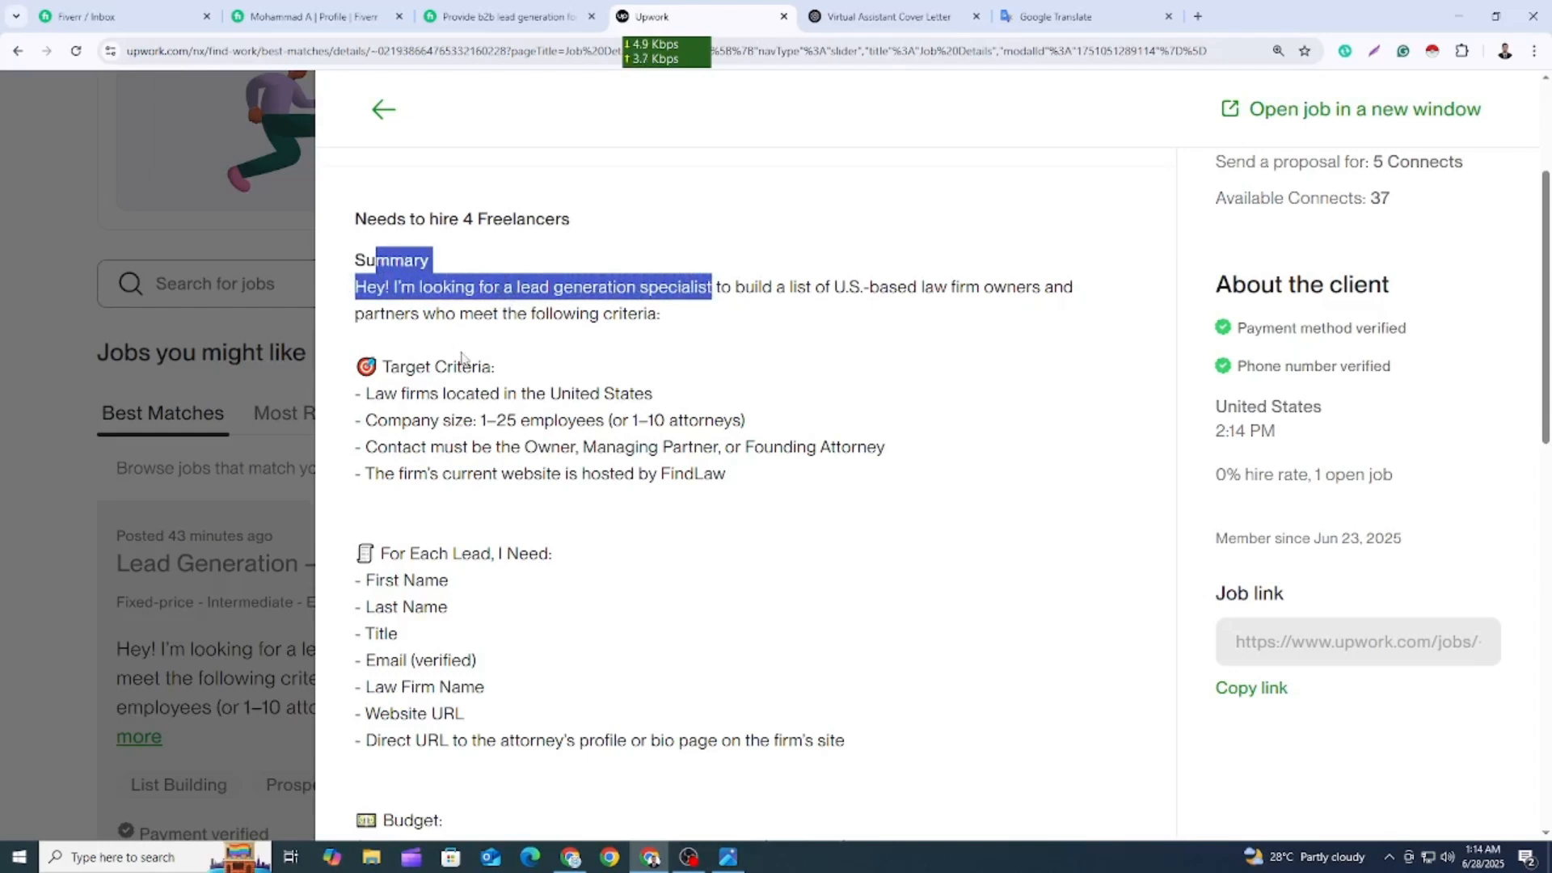
{"action": "left_click", "coordinate": [469, 349]}
{"action": "left_click_drag", "start_coordinate": [720, 287], "coordinate": [911, 289]}
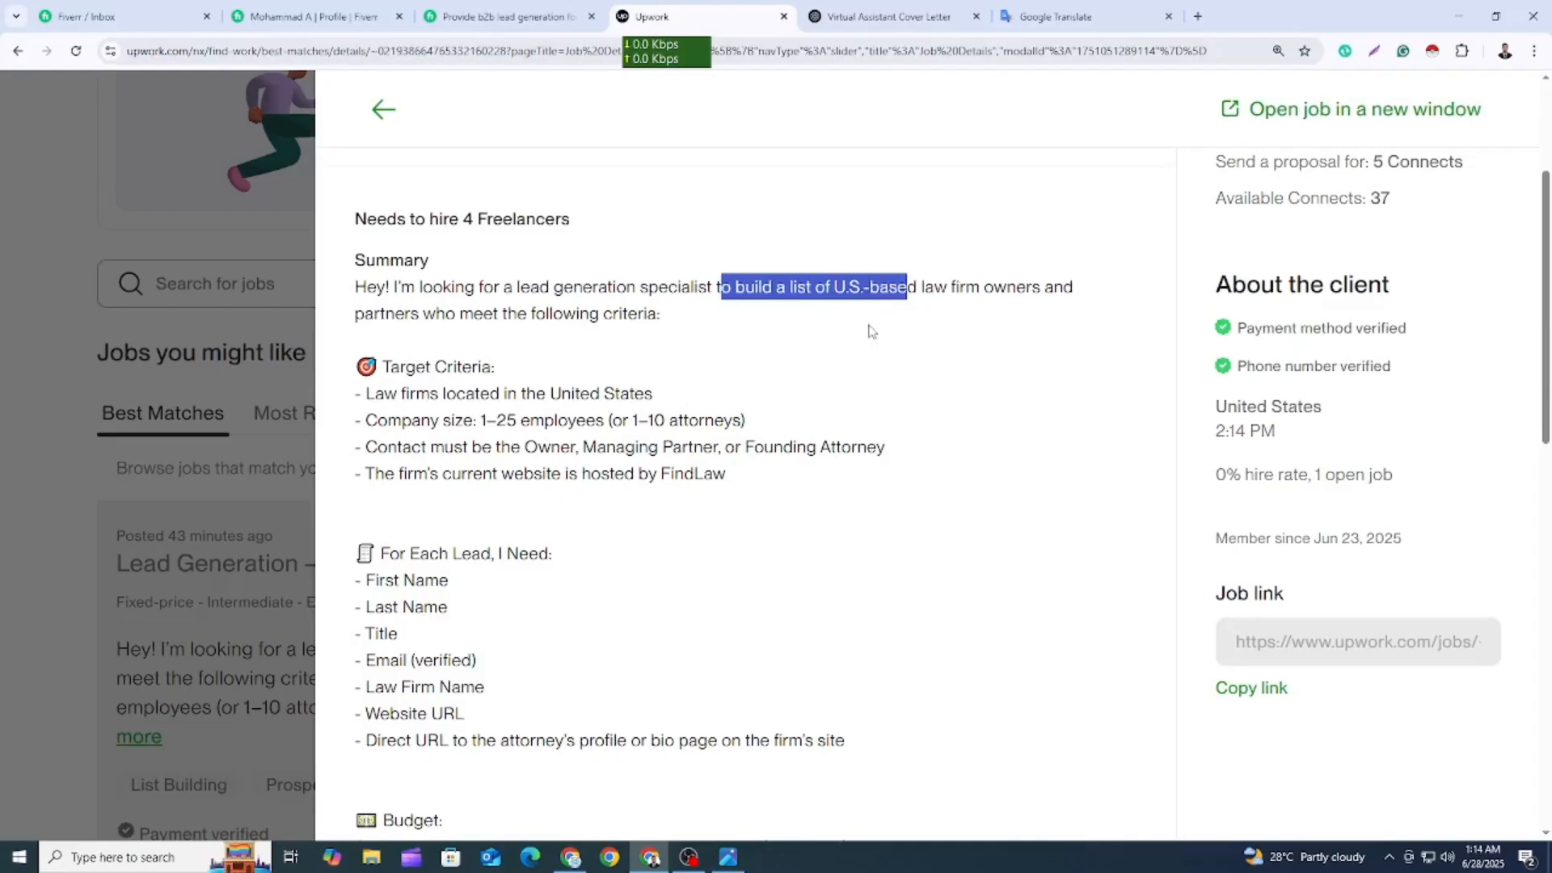
{"action": "left_click", "coordinate": [872, 327]}
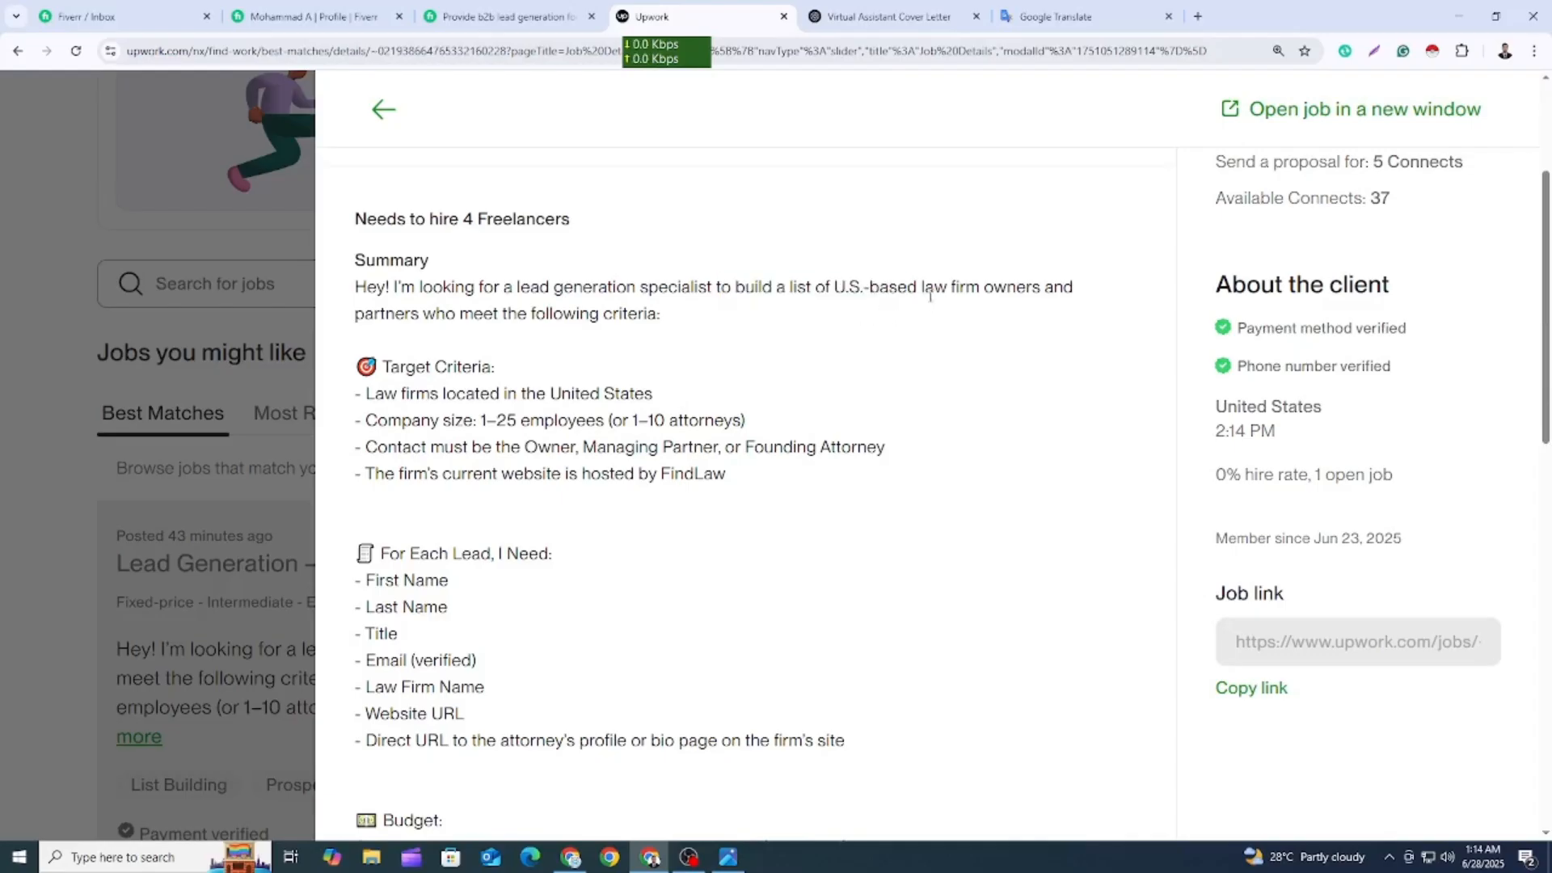
{"action": "left_click_drag", "start_coordinate": [921, 287], "coordinate": [1033, 289]}
{"action": "left_click", "coordinate": [959, 326]}
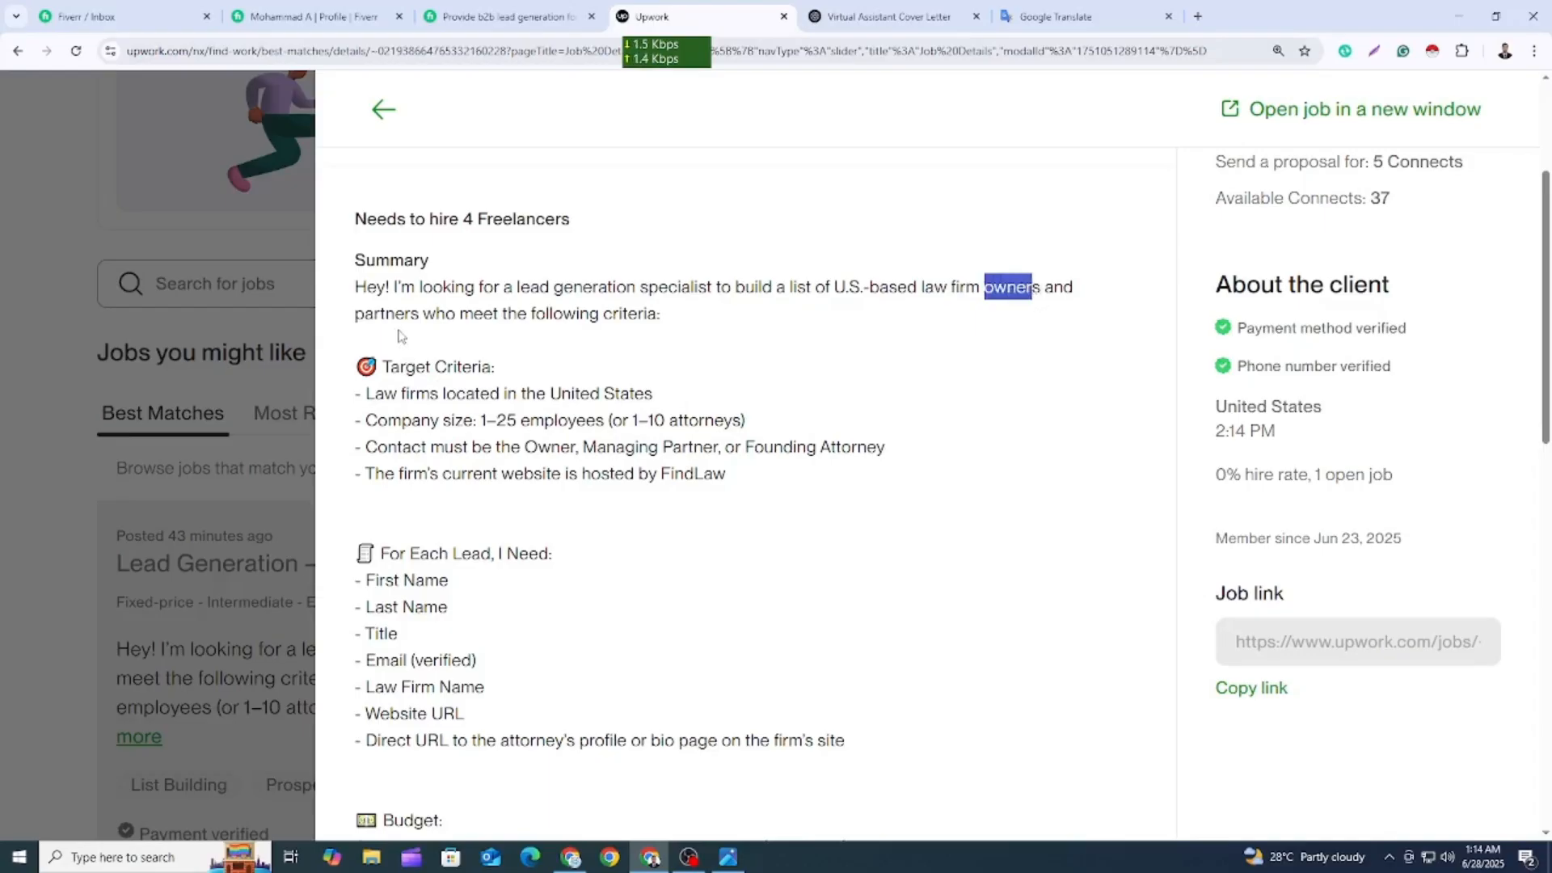
{"action": "left_click_drag", "start_coordinate": [358, 315], "coordinate": [658, 315]}
{"action": "left_click", "coordinate": [648, 354]}
{"action": "scroll", "coordinate": [453, 307], "scroll_direction": "down", "scroll_amount": 1}
{"action": "left_click_drag", "start_coordinate": [361, 232], "coordinate": [643, 252]}
{"action": "left_click", "coordinate": [510, 370]}
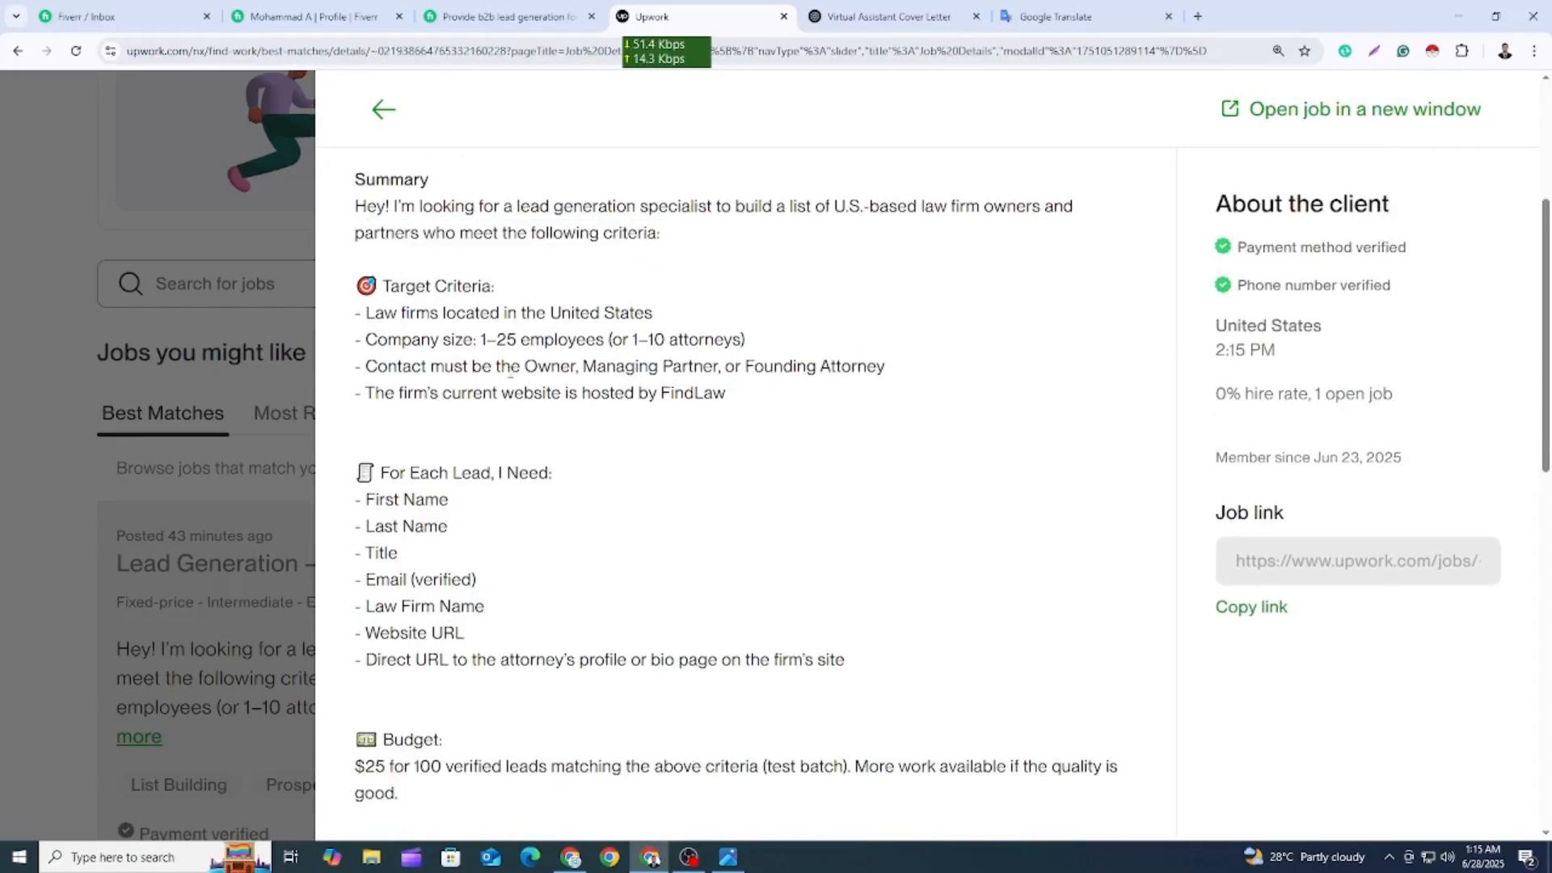
Examine the target criteria for the firms' location, employee range and number of attorneys.
{"action": "left_click_drag", "start_coordinate": [368, 314], "coordinate": [677, 320]}
{"action": "left_click", "coordinate": [443, 315]}
{"action": "left_click", "coordinate": [573, 331]}
{"action": "left_click_drag", "start_coordinate": [442, 316], "coordinate": [674, 323]}
{"action": "left_click", "coordinate": [674, 323]}
{"action": "left_click_drag", "start_coordinate": [473, 342], "coordinate": [366, 343]}
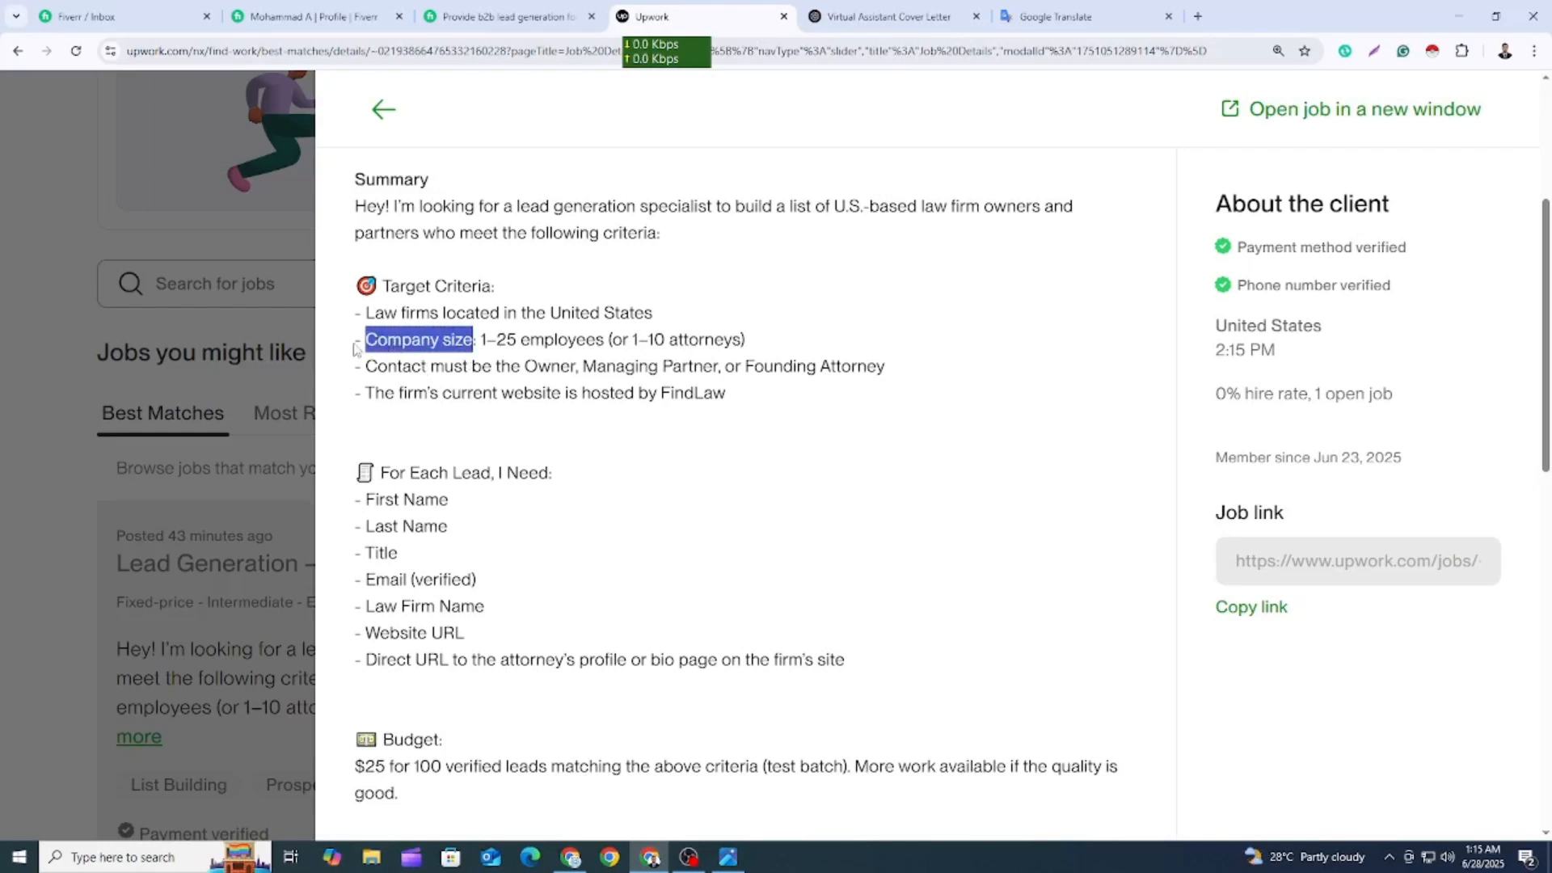
{"action": "left_click_drag", "start_coordinate": [483, 340], "coordinate": [599, 340]}
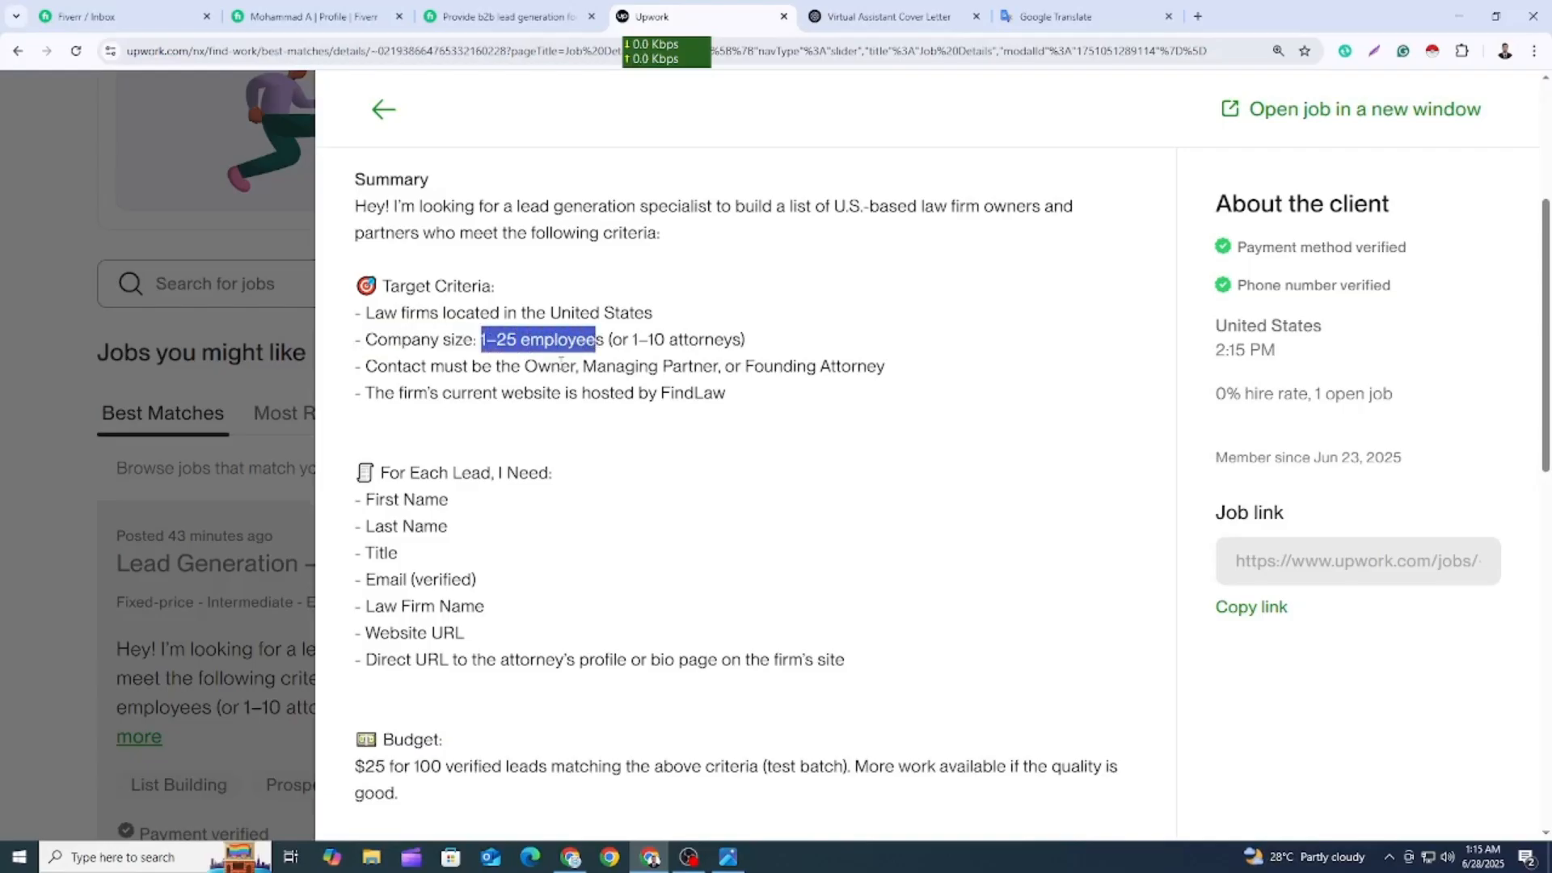
{"action": "left_click", "coordinate": [542, 385]}
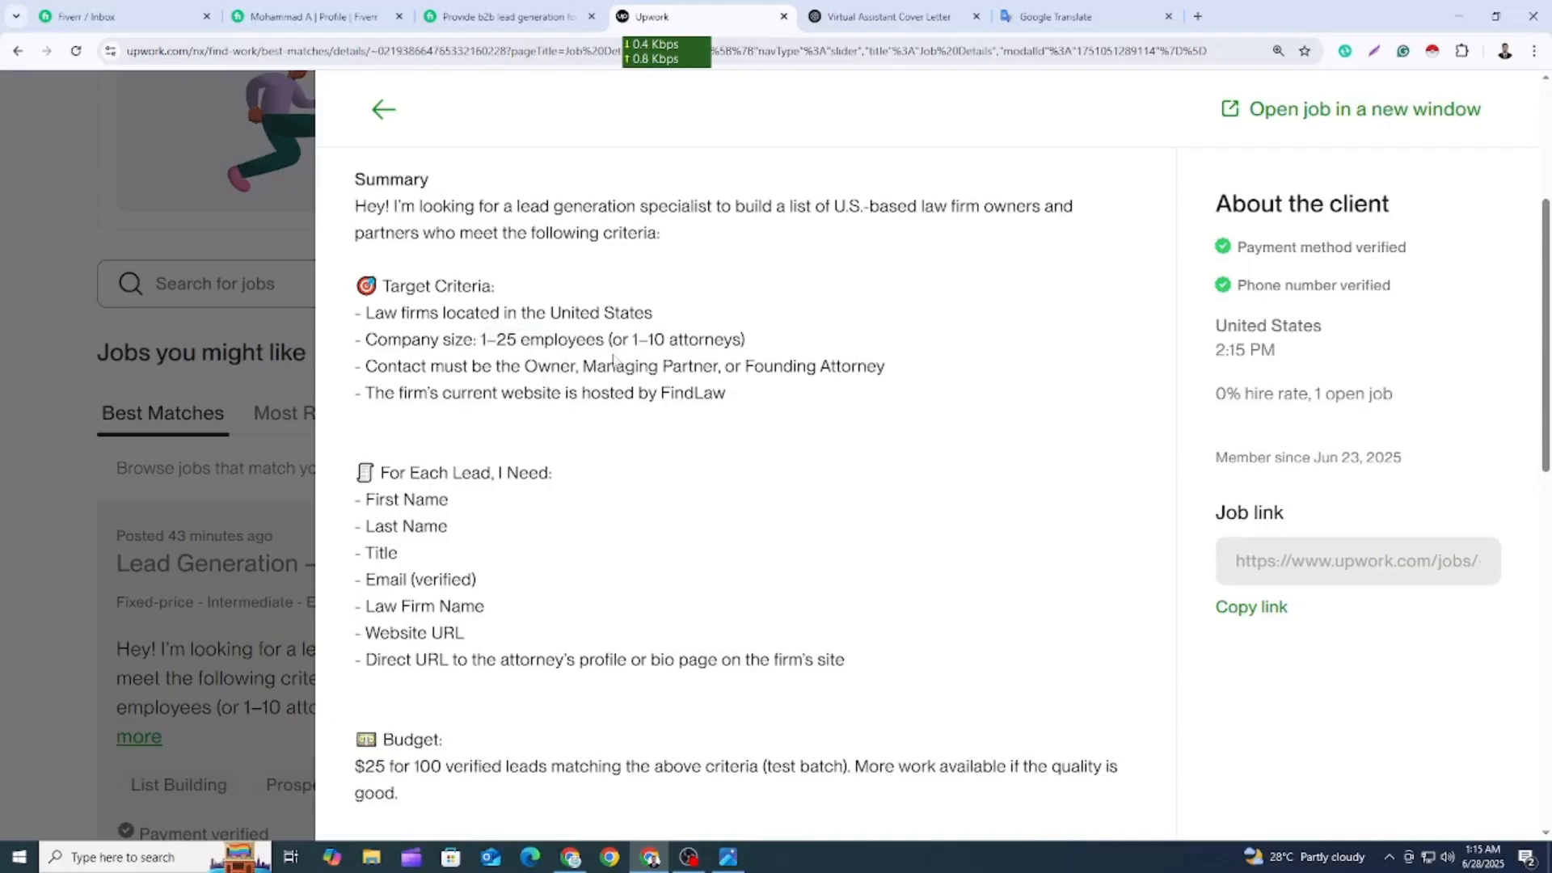
{"action": "left_click_drag", "start_coordinate": [634, 340], "coordinate": [733, 340]}
{"action": "left_click", "coordinate": [645, 401]}
Examine the target criteria for the required contact roles and the law firm's website hosting.
{"action": "scroll", "coordinate": [368, 335], "scroll_direction": "down", "scroll_amount": 1}
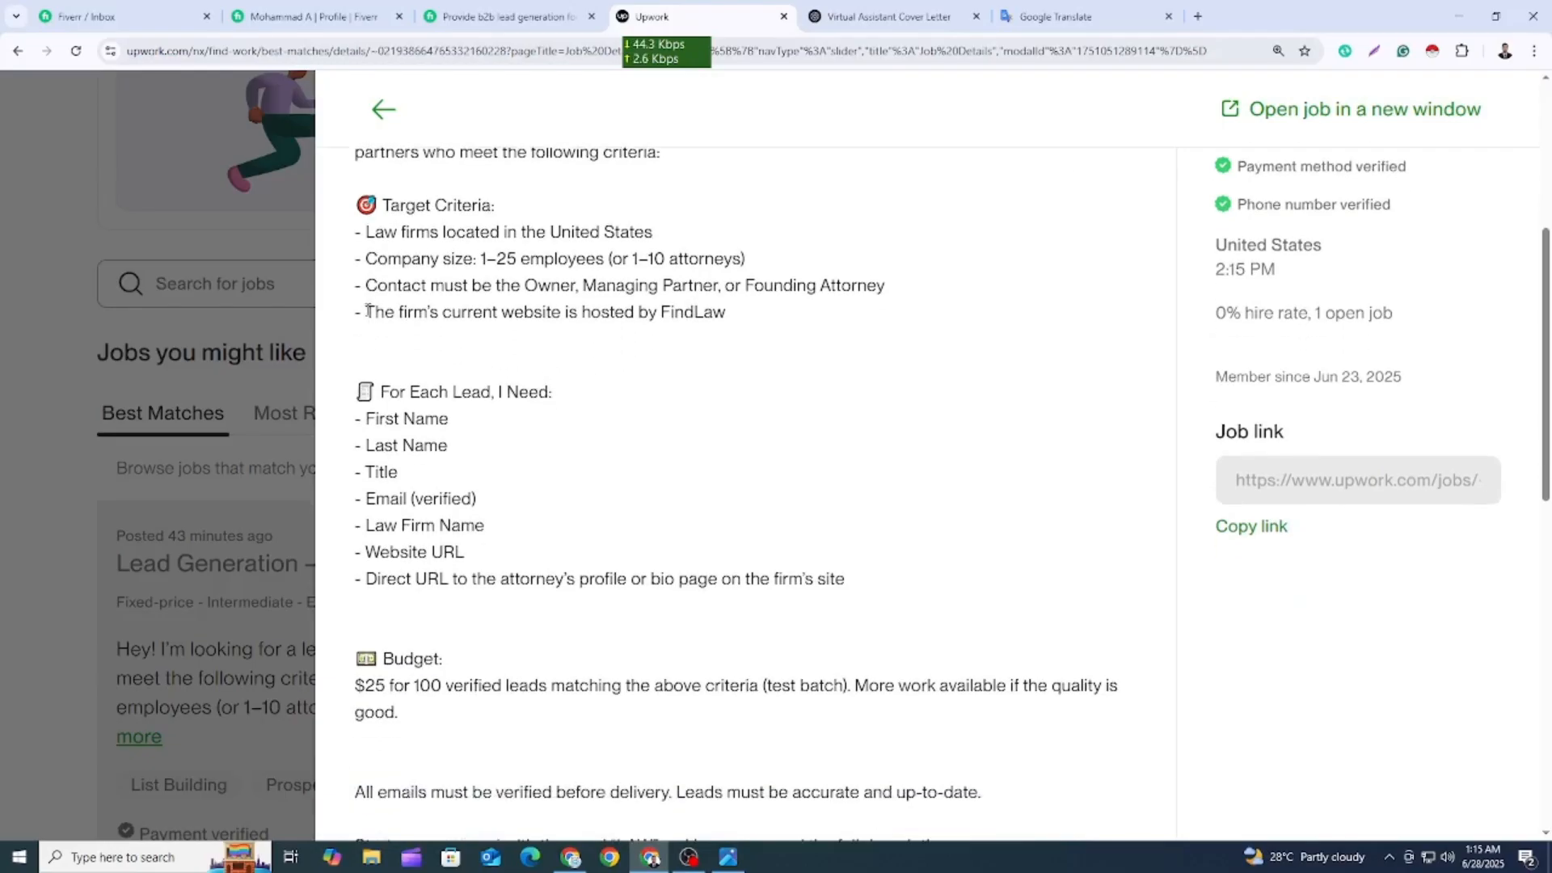
{"action": "left_click_drag", "start_coordinate": [363, 289], "coordinate": [887, 288]}
{"action": "left_click", "coordinate": [870, 340]}
{"action": "left_click_drag", "start_coordinate": [578, 287], "coordinate": [885, 288]}
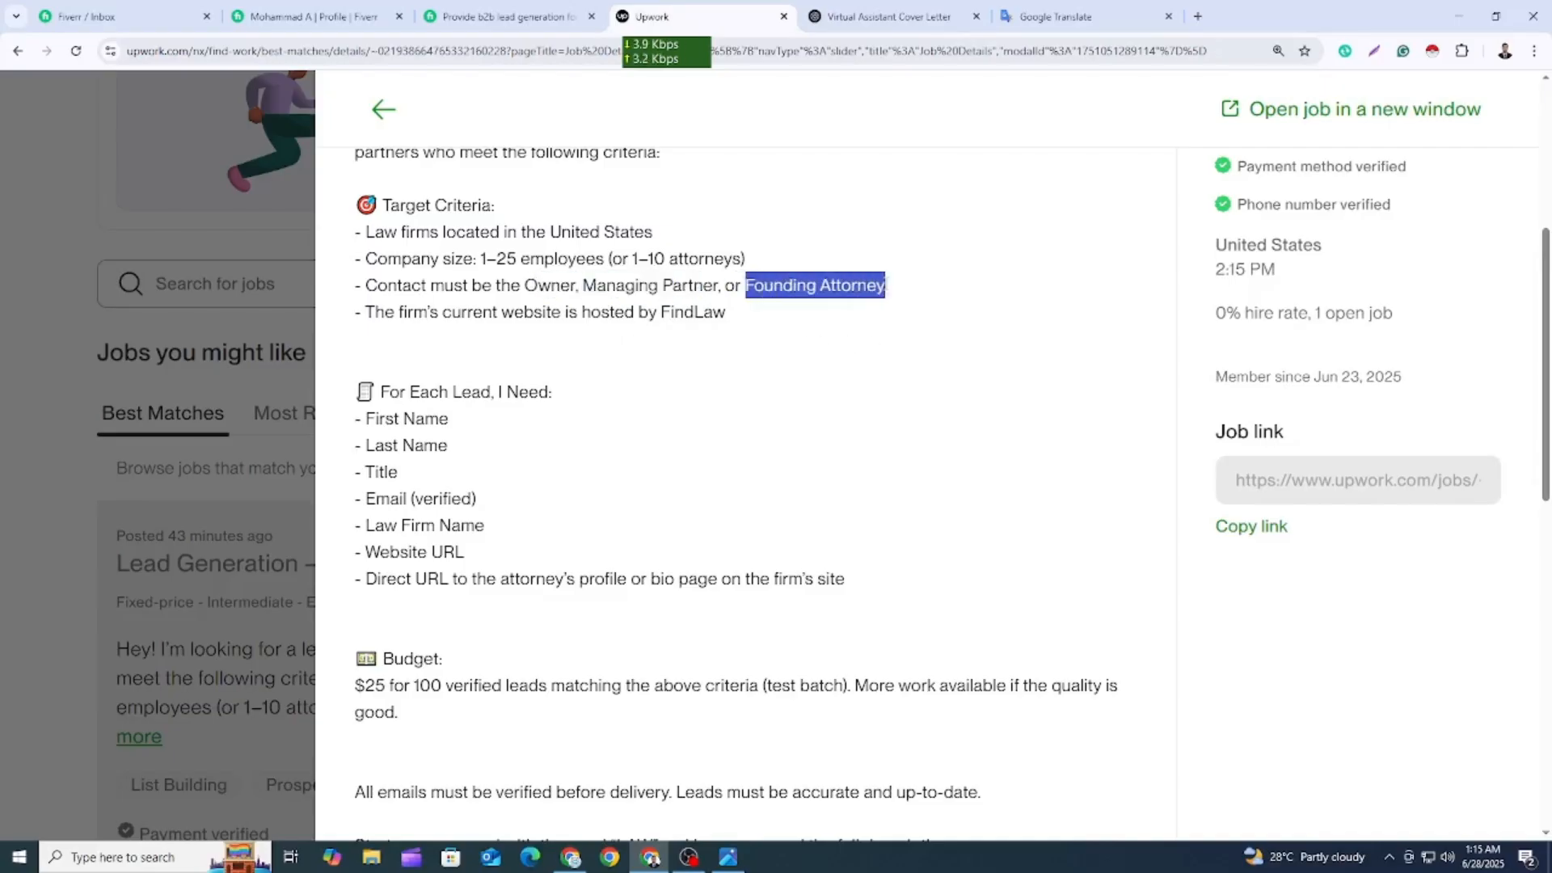
{"action": "left_click", "coordinate": [781, 376]}
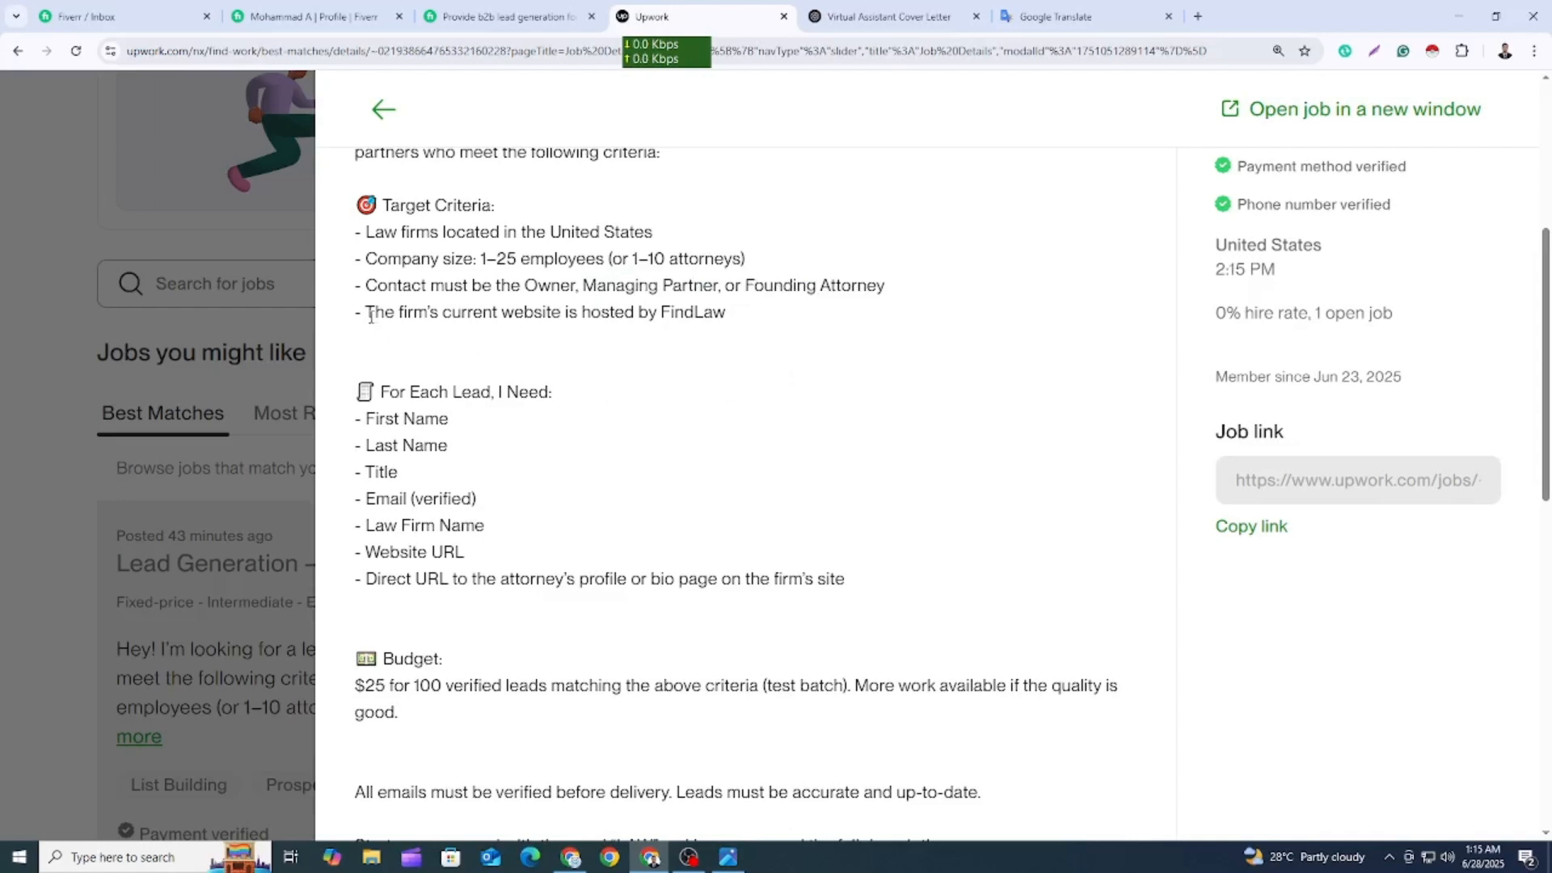
{"action": "left_click_drag", "start_coordinate": [367, 313], "coordinate": [659, 315]}
{"action": "left_click", "coordinate": [595, 360]}
Review the list of data fields required for each lead, including the attorney's profile or bio page URL.
{"action": "scroll", "coordinate": [553, 345], "scroll_direction": "down", "scroll_amount": 2}
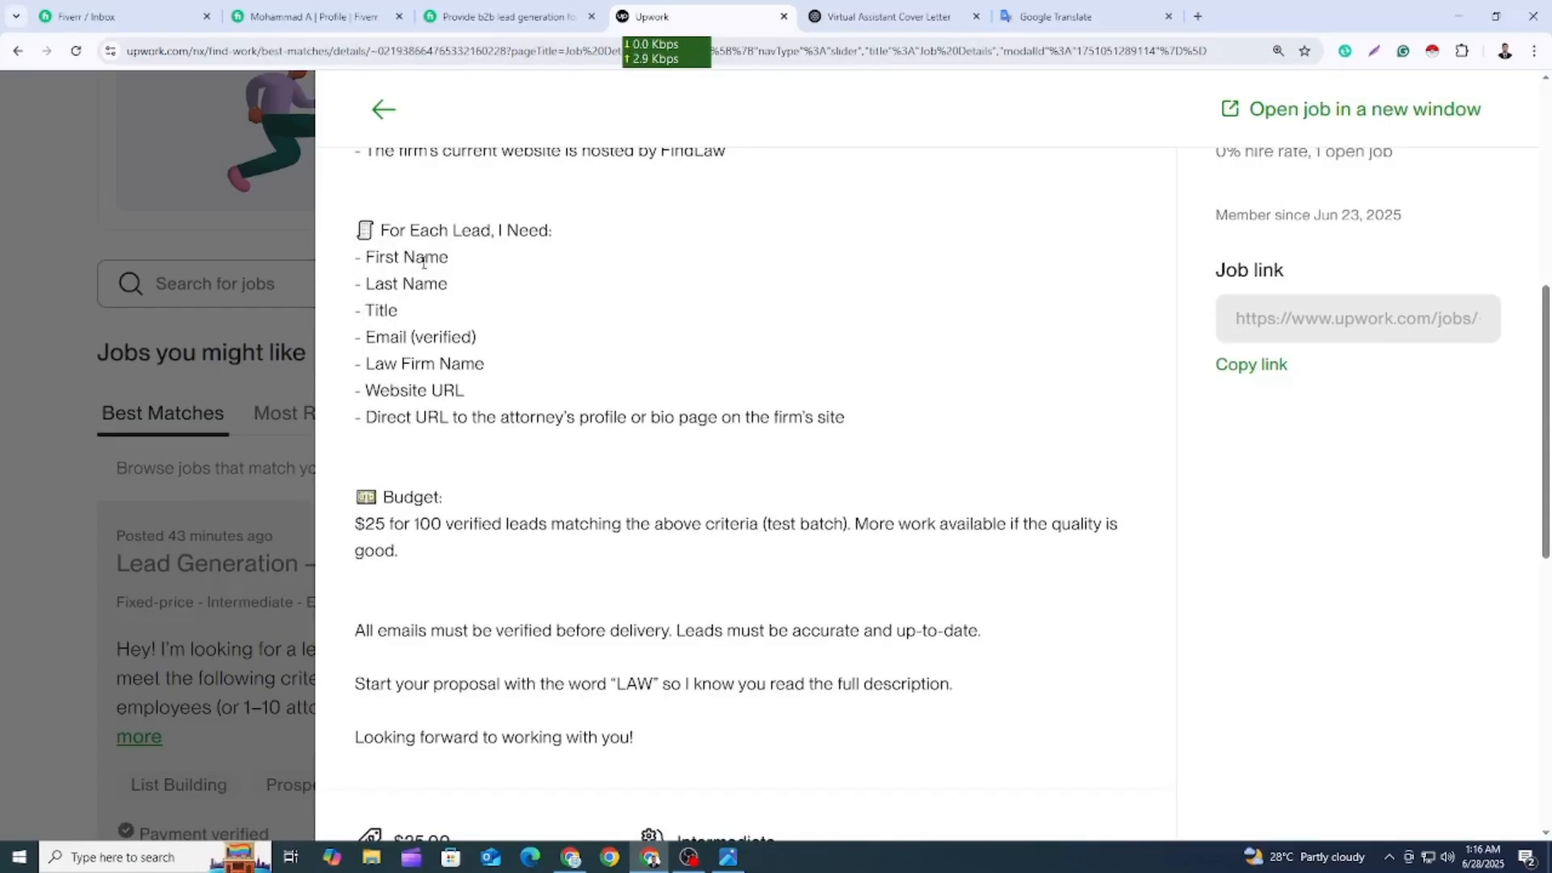
{"action": "left_click_drag", "start_coordinate": [448, 257], "coordinate": [366, 257]}
{"action": "left_click_drag", "start_coordinate": [451, 284], "coordinate": [367, 366]}
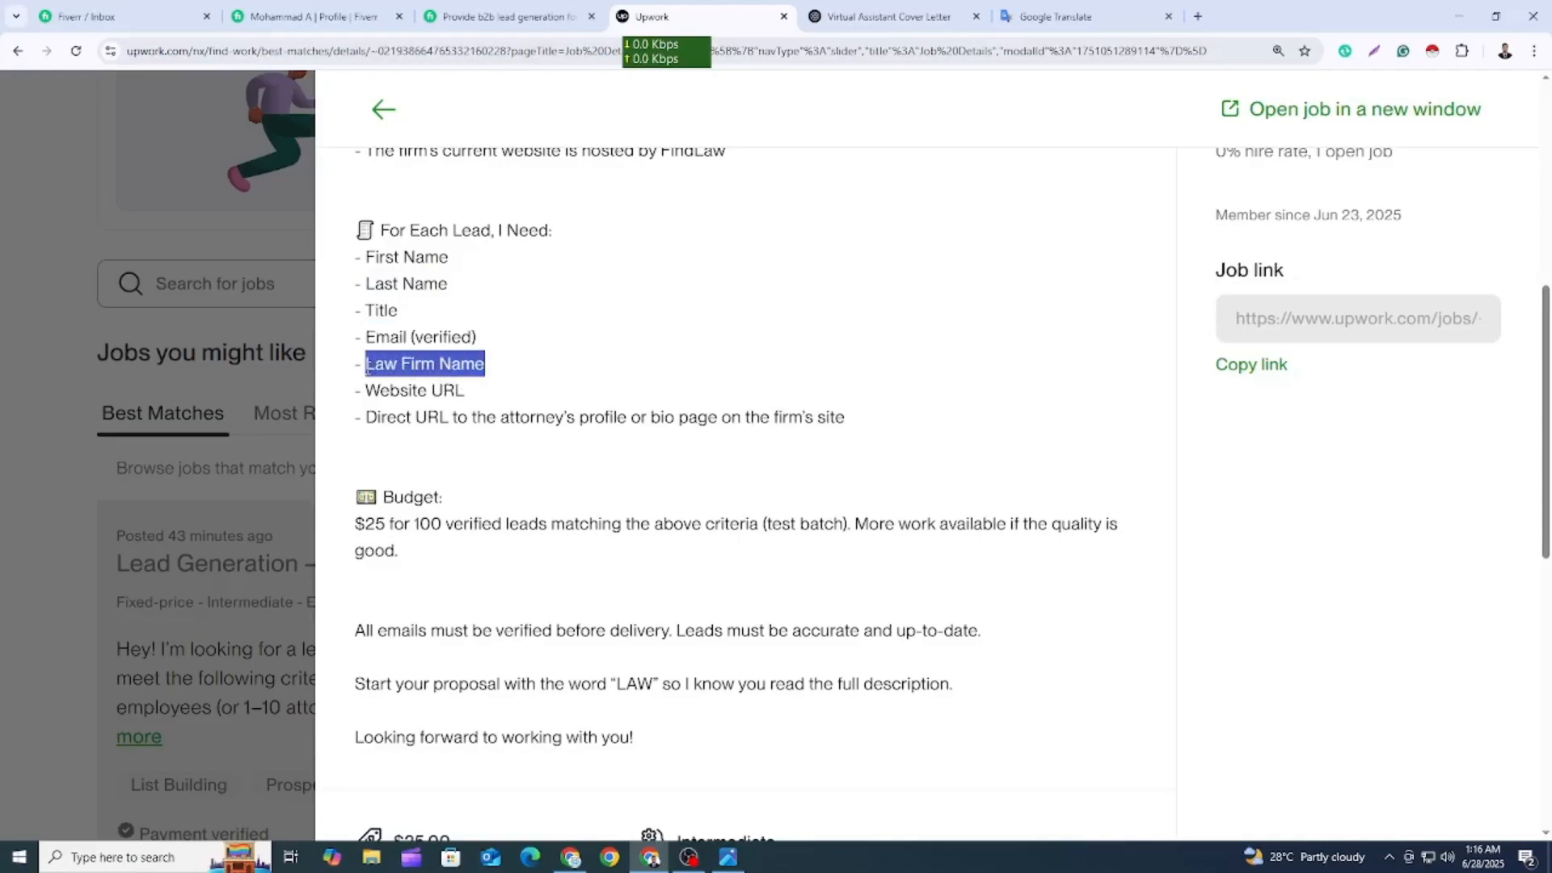
{"action": "left_click_drag", "start_coordinate": [486, 366], "coordinate": [454, 387]}
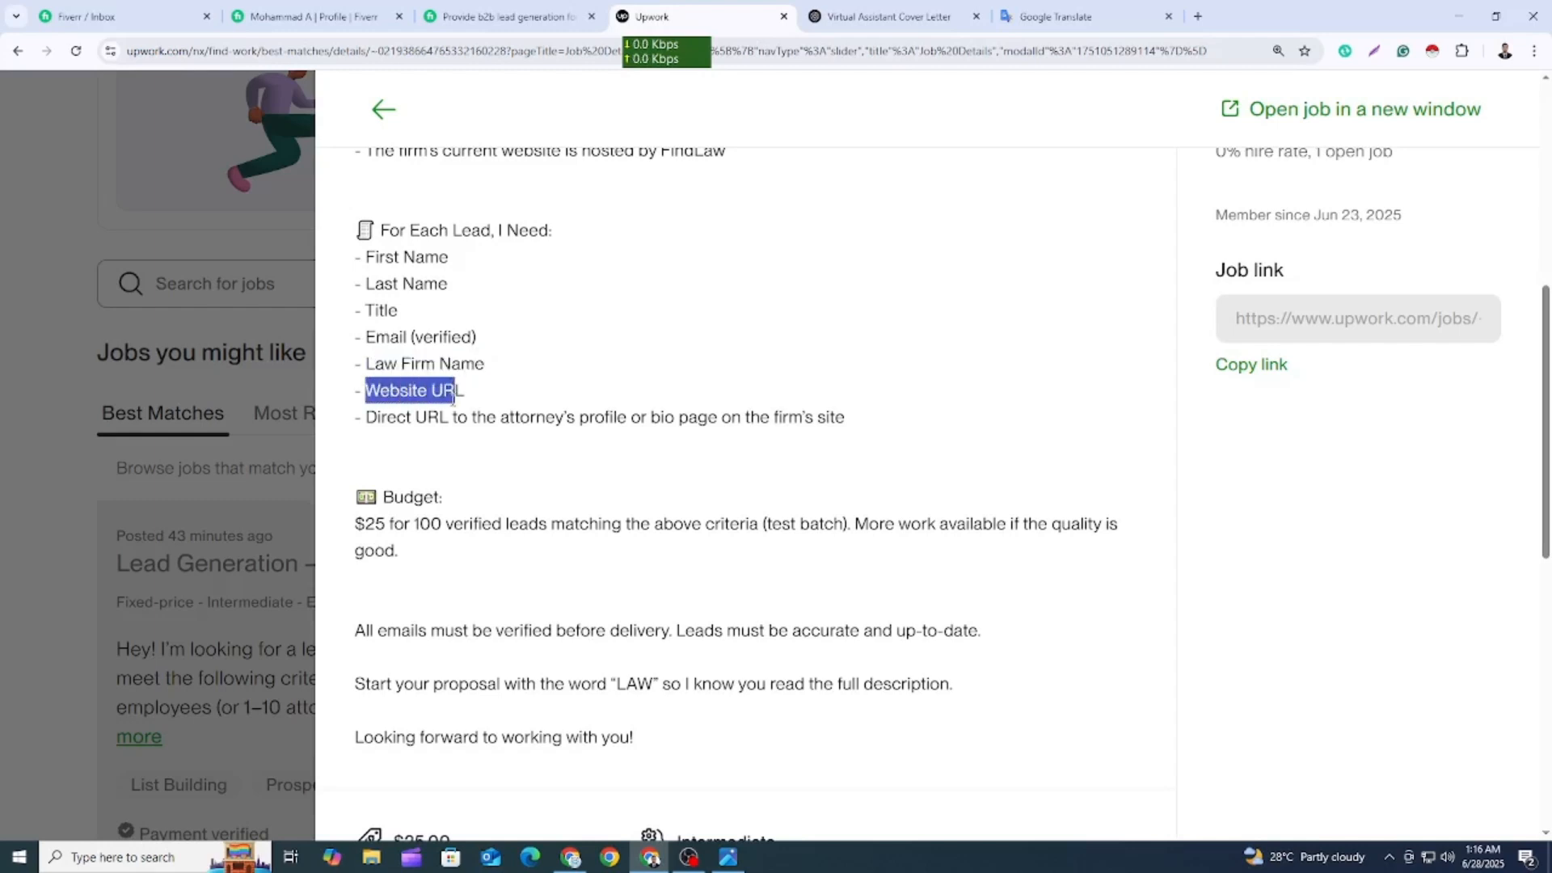
{"action": "left_click_drag", "start_coordinate": [366, 418], "coordinate": [607, 418]}
{"action": "left_click", "coordinate": [614, 448]}
{"action": "scroll", "coordinate": [511, 429], "scroll_direction": "up", "scroll_amount": 3}
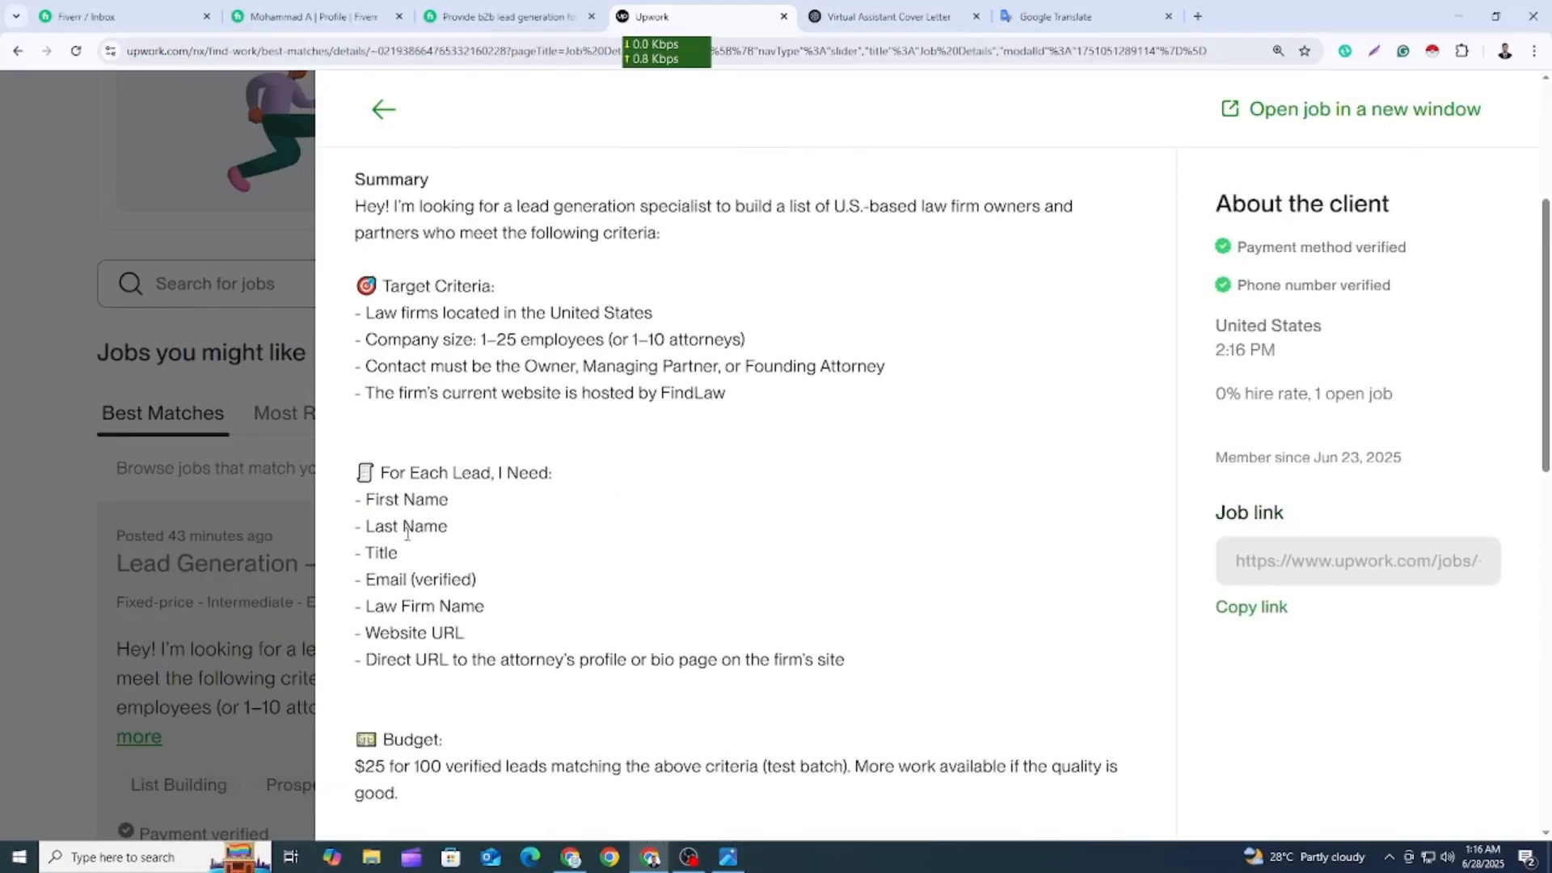
{"action": "left_click_drag", "start_coordinate": [370, 498], "coordinate": [447, 525]}
{"action": "scroll", "coordinate": [408, 452], "scroll_direction": "down", "scroll_amount": 2}
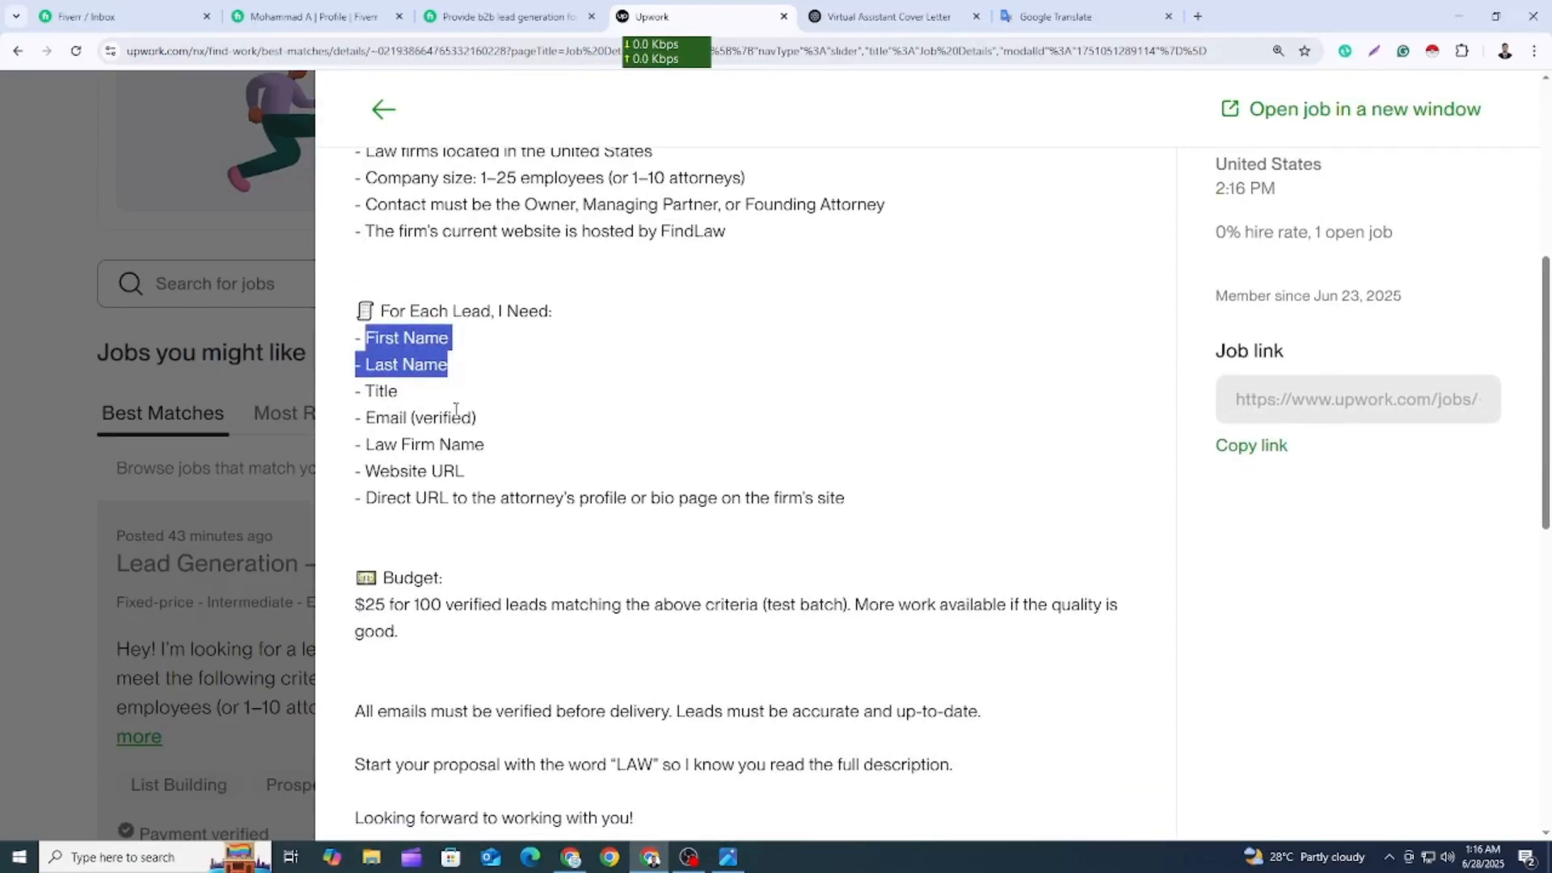
{"action": "left_click", "coordinate": [456, 410]}
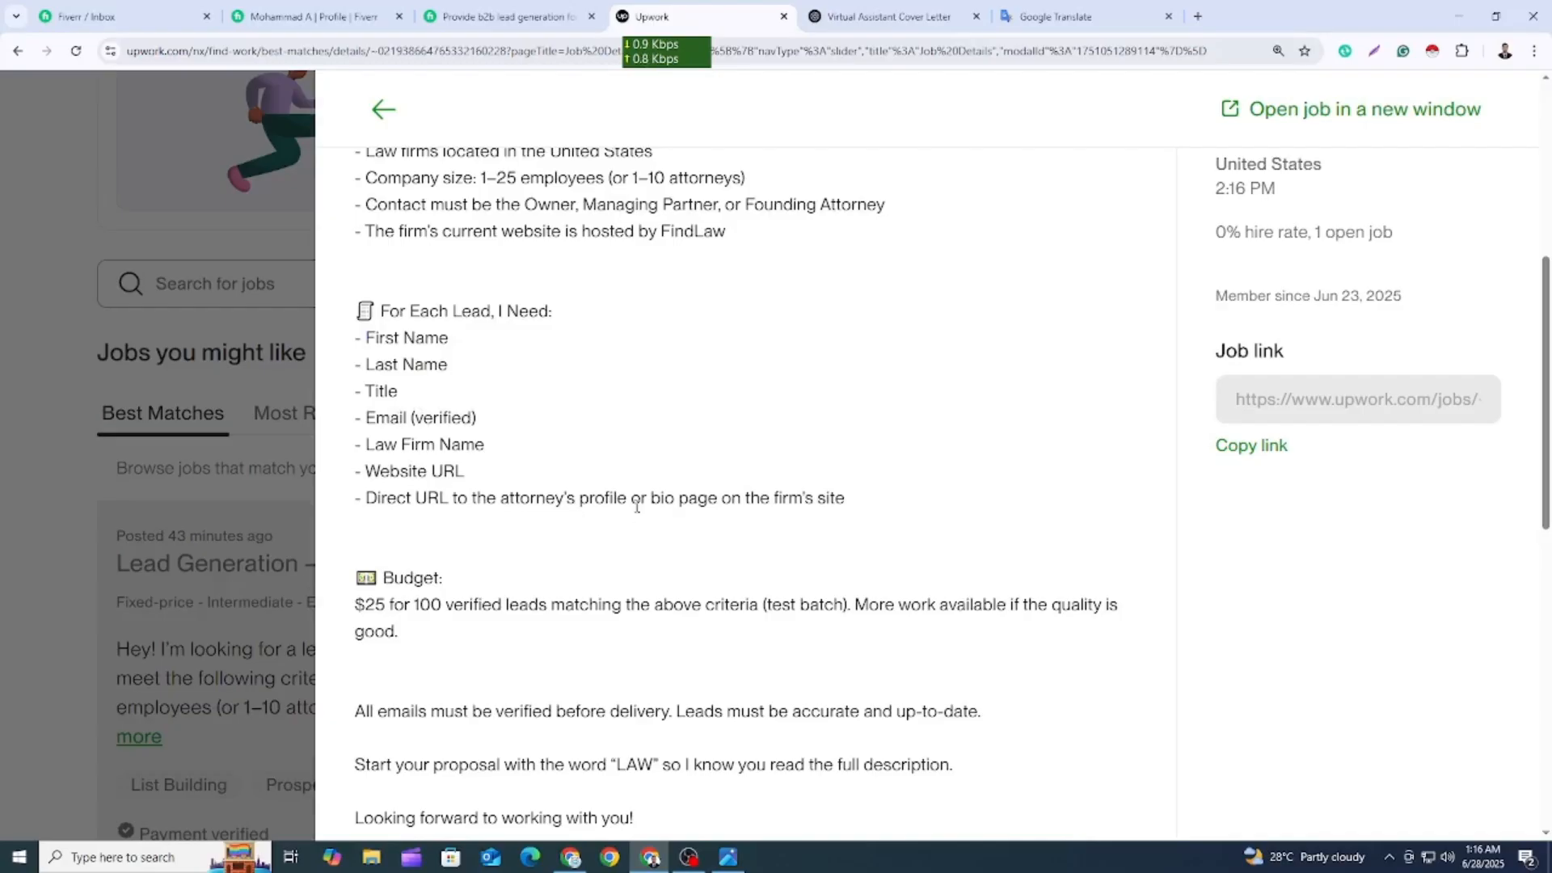
{"action": "double_click", "coordinate": [640, 498]}
{"action": "left_click", "coordinate": [611, 527]}
{"action": "left_click_drag", "start_coordinate": [641, 502], "coordinate": [848, 501]}
{"action": "left_click", "coordinate": [846, 503]}
Read the budget section to examine the payment and the number of verified leads required.
{"action": "scroll", "coordinate": [520, 405], "scroll_direction": "down", "scroll_amount": 3}
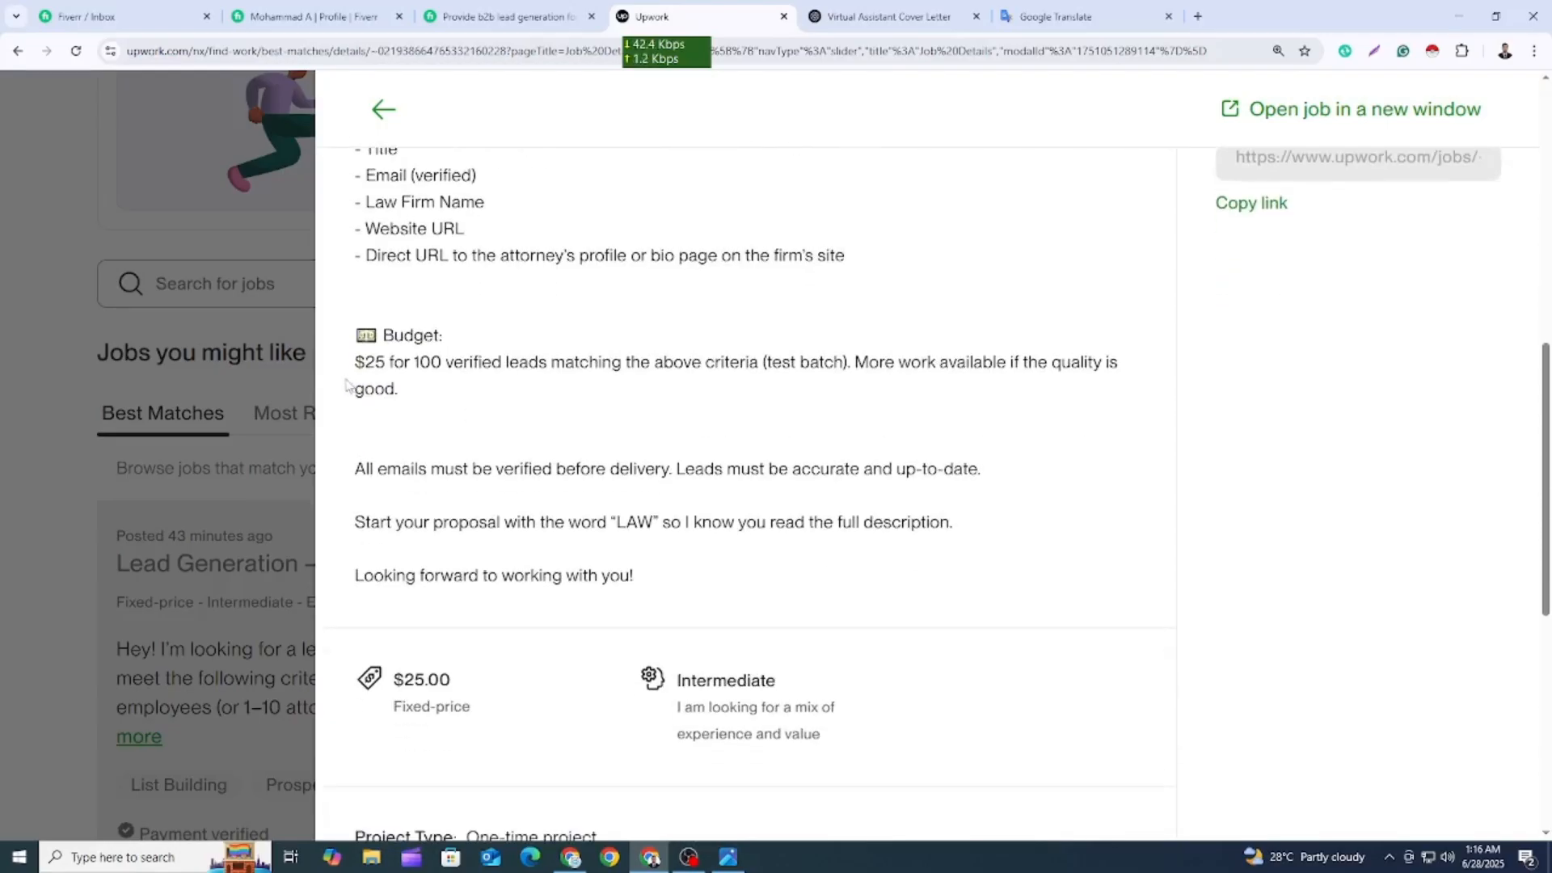
{"action": "left_click_drag", "start_coordinate": [358, 362], "coordinate": [406, 363]}
{"action": "left_click_drag", "start_coordinate": [417, 362], "coordinate": [532, 365]}
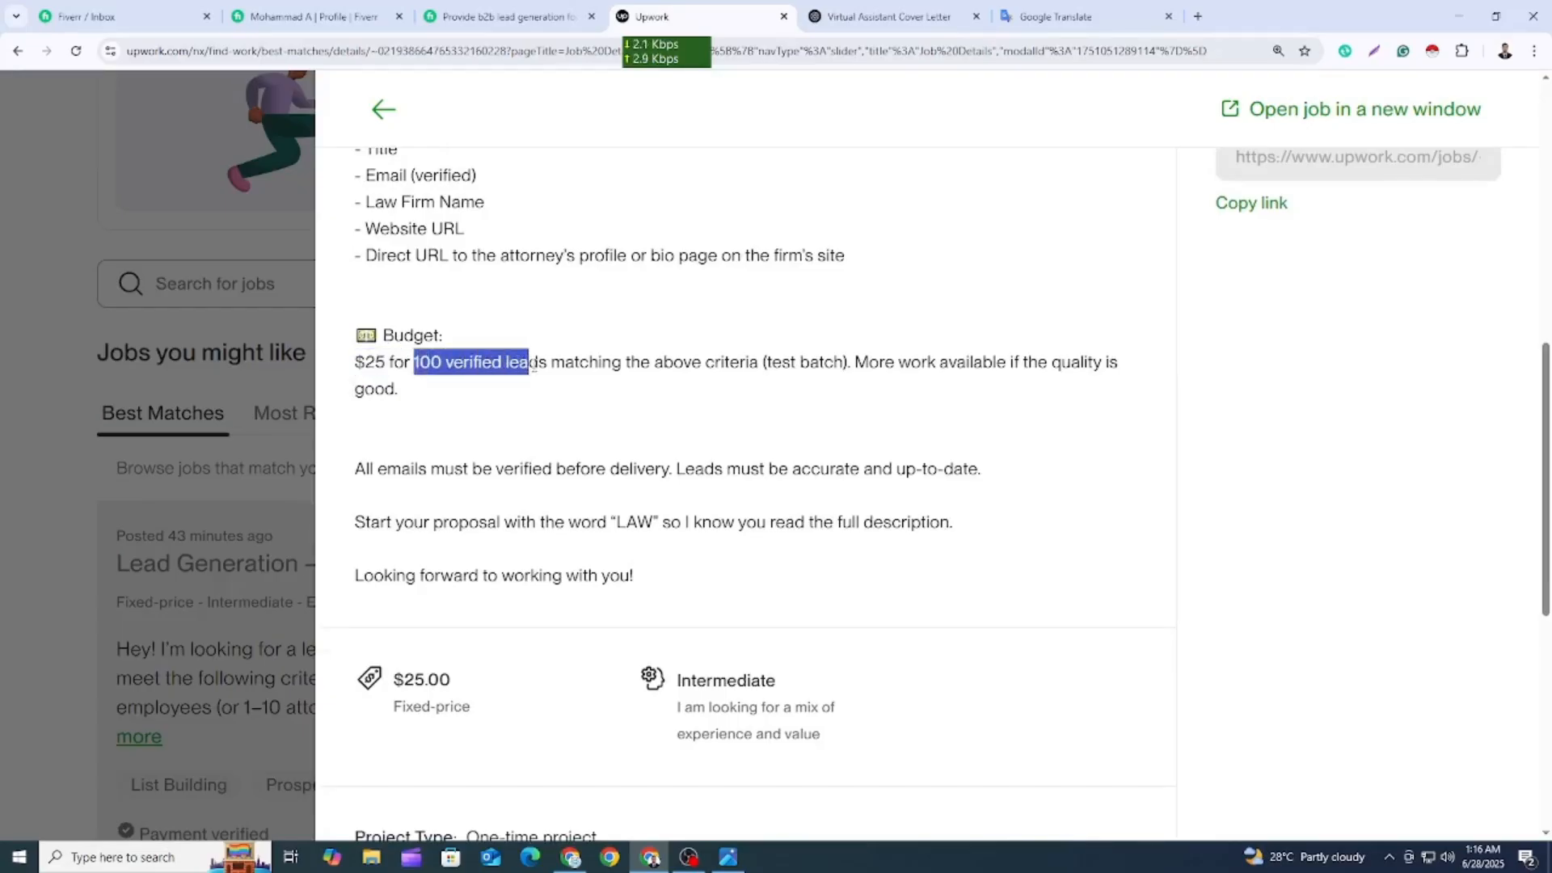
{"action": "left_click", "coordinate": [524, 394]}
{"action": "scroll", "coordinate": [623, 512], "scroll_direction": "down", "scroll_amount": 1}
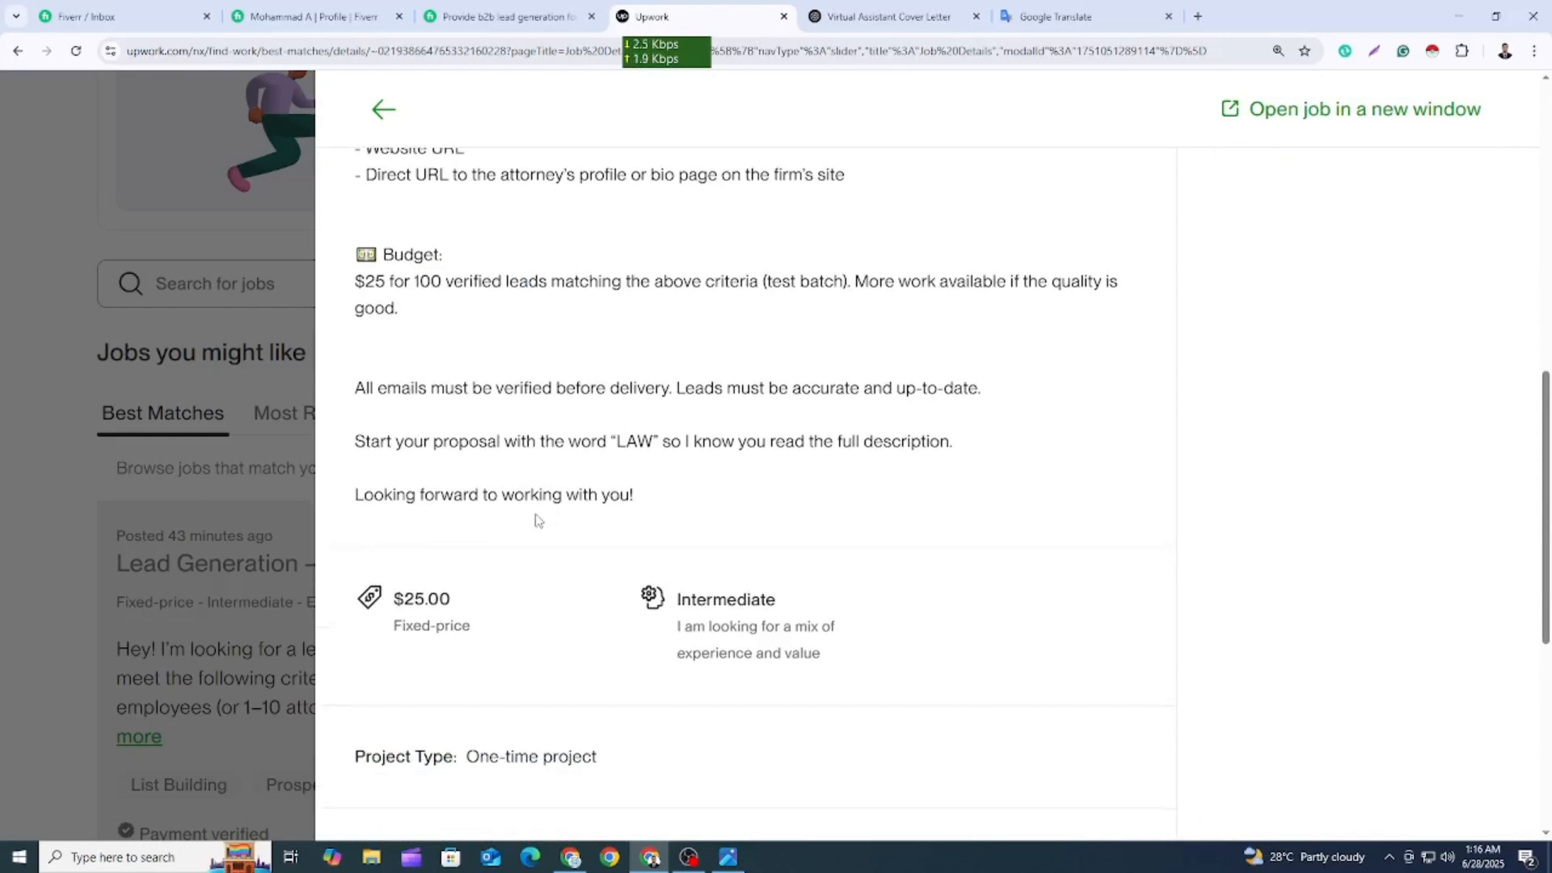
Check how many freelancers the client needs to hire and look over the job summary and criteria again.
{"action": "scroll", "coordinate": [501, 493], "scroll_direction": "up", "scroll_amount": 1}
{"action": "scroll", "coordinate": [449, 372], "scroll_direction": "up", "scroll_amount": 7}
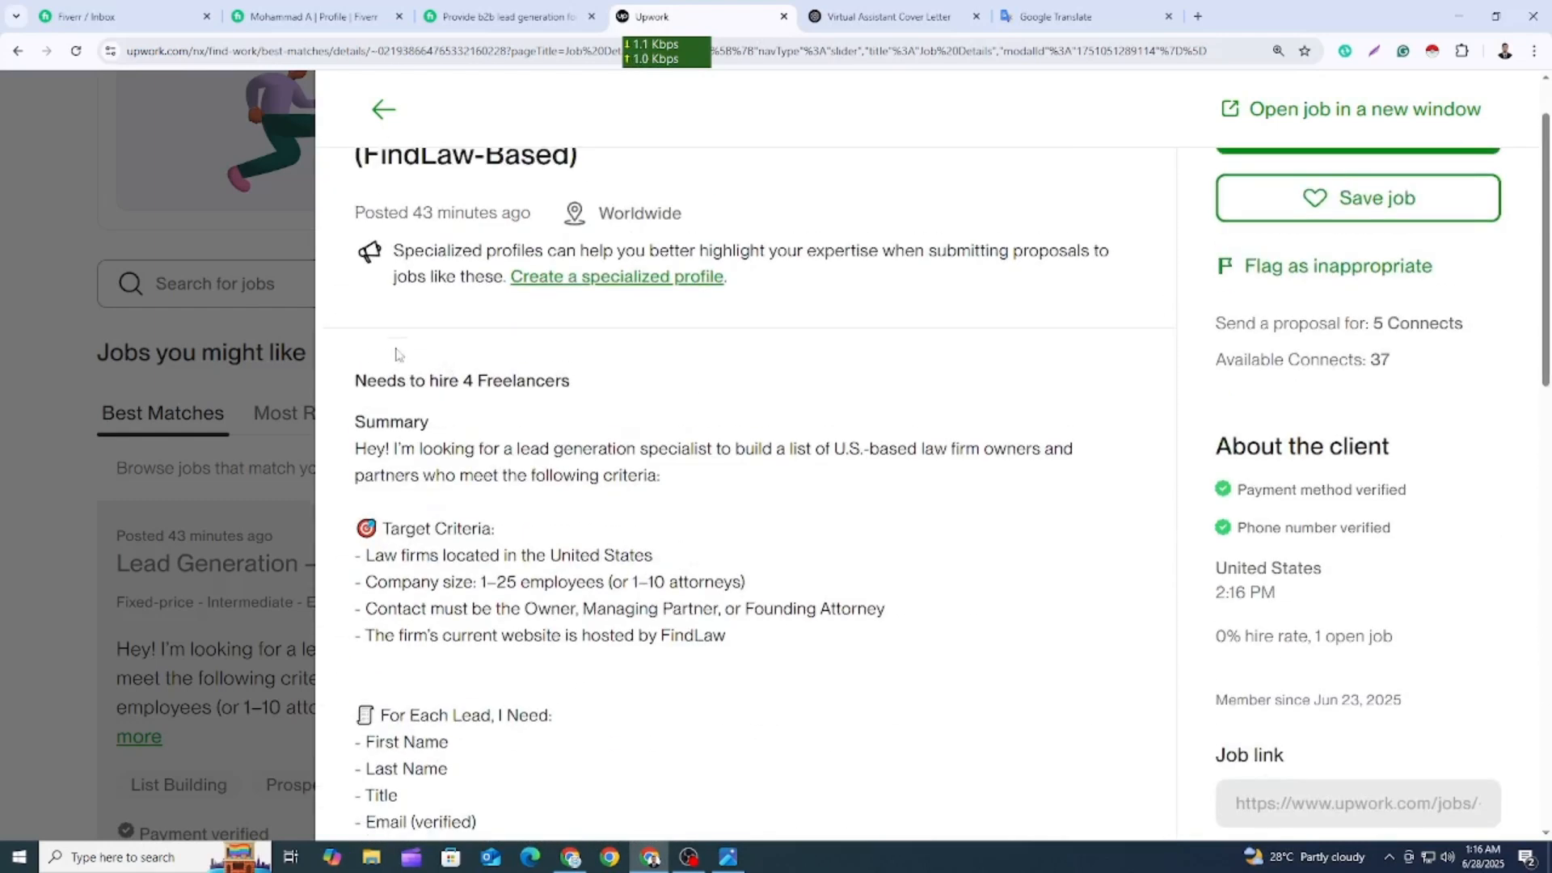
{"action": "left_click_drag", "start_coordinate": [356, 380], "coordinate": [582, 384]}
{"action": "left_click", "coordinate": [530, 440]}
{"action": "scroll", "coordinate": [740, 444], "scroll_direction": "up", "scroll_amount": 1}
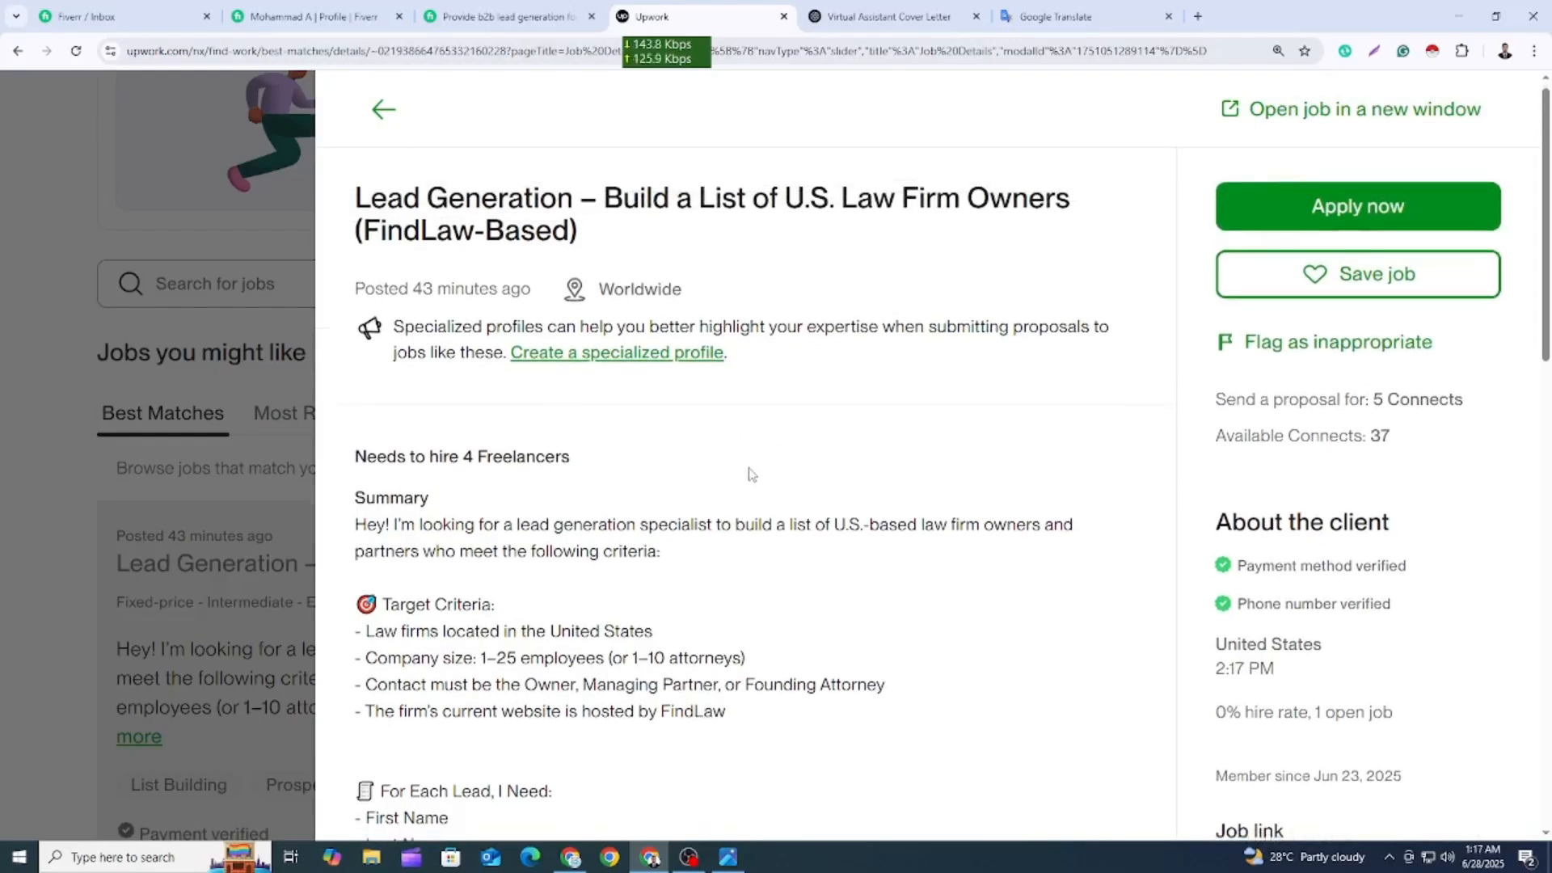
{"action": "scroll", "coordinate": [748, 475], "scroll_direction": "down", "scroll_amount": 2}
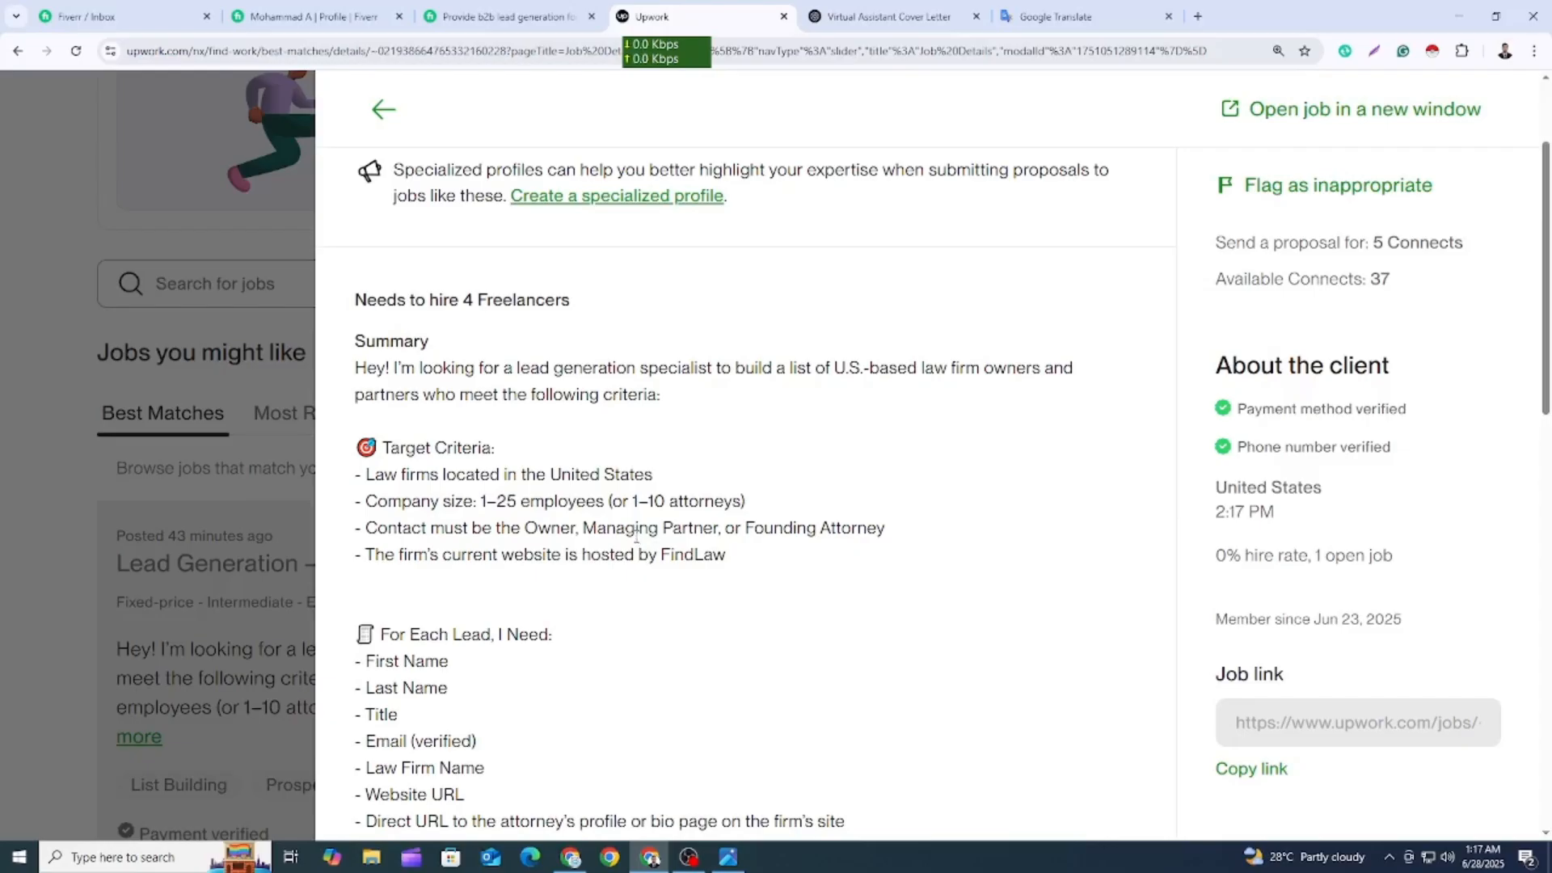
Review the job post's text from the summary through the data required for each lead.
{"action": "scroll", "coordinate": [621, 526], "scroll_direction": "down", "scroll_amount": 1}
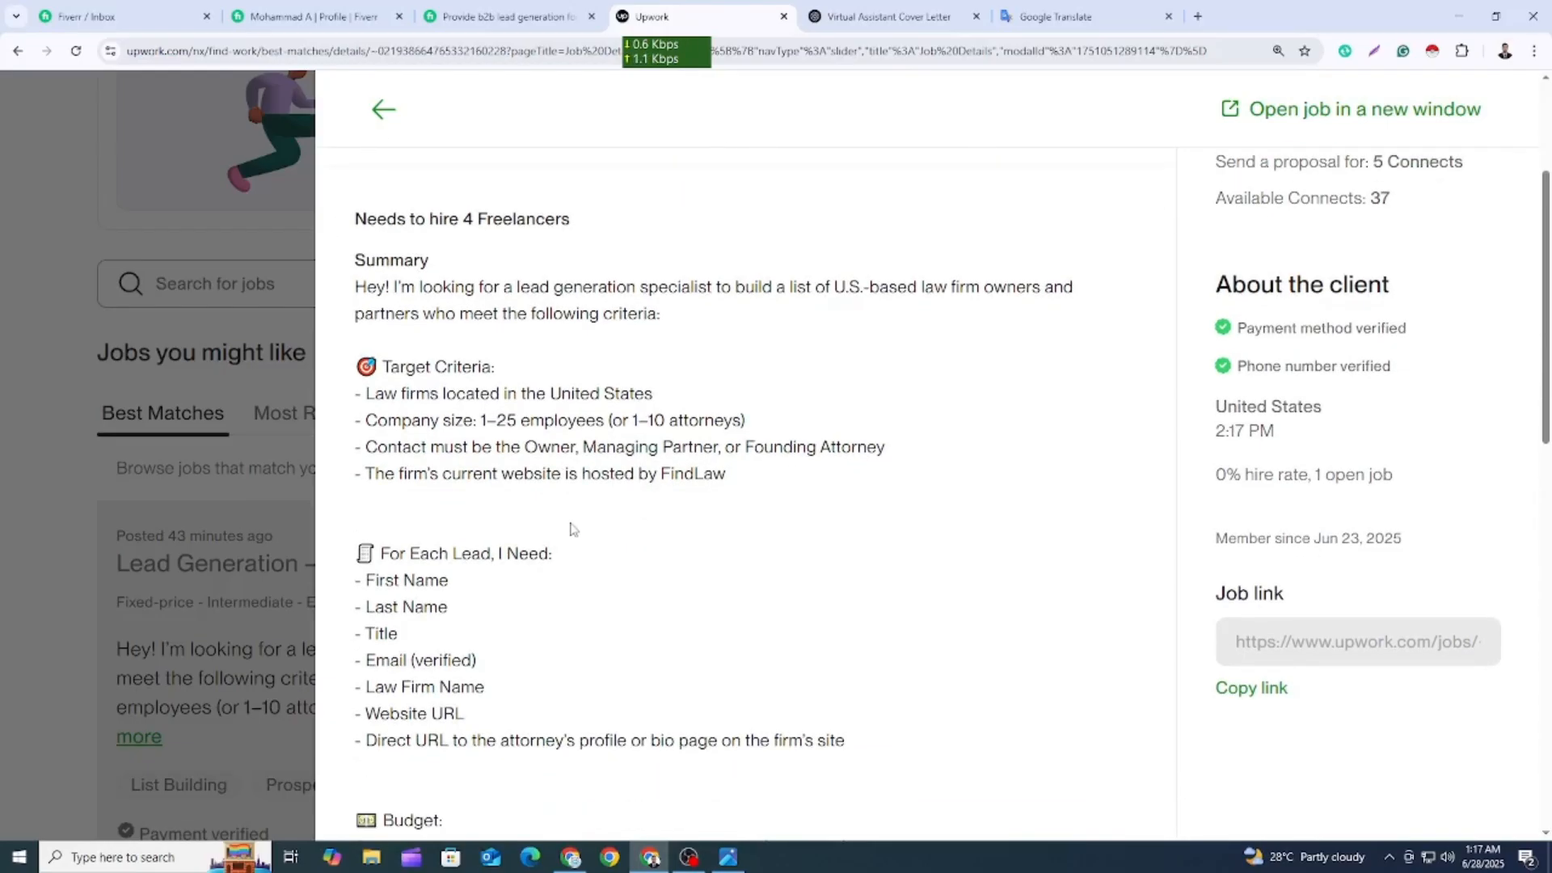
{"action": "left_click_drag", "start_coordinate": [344, 290], "coordinate": [926, 747]}
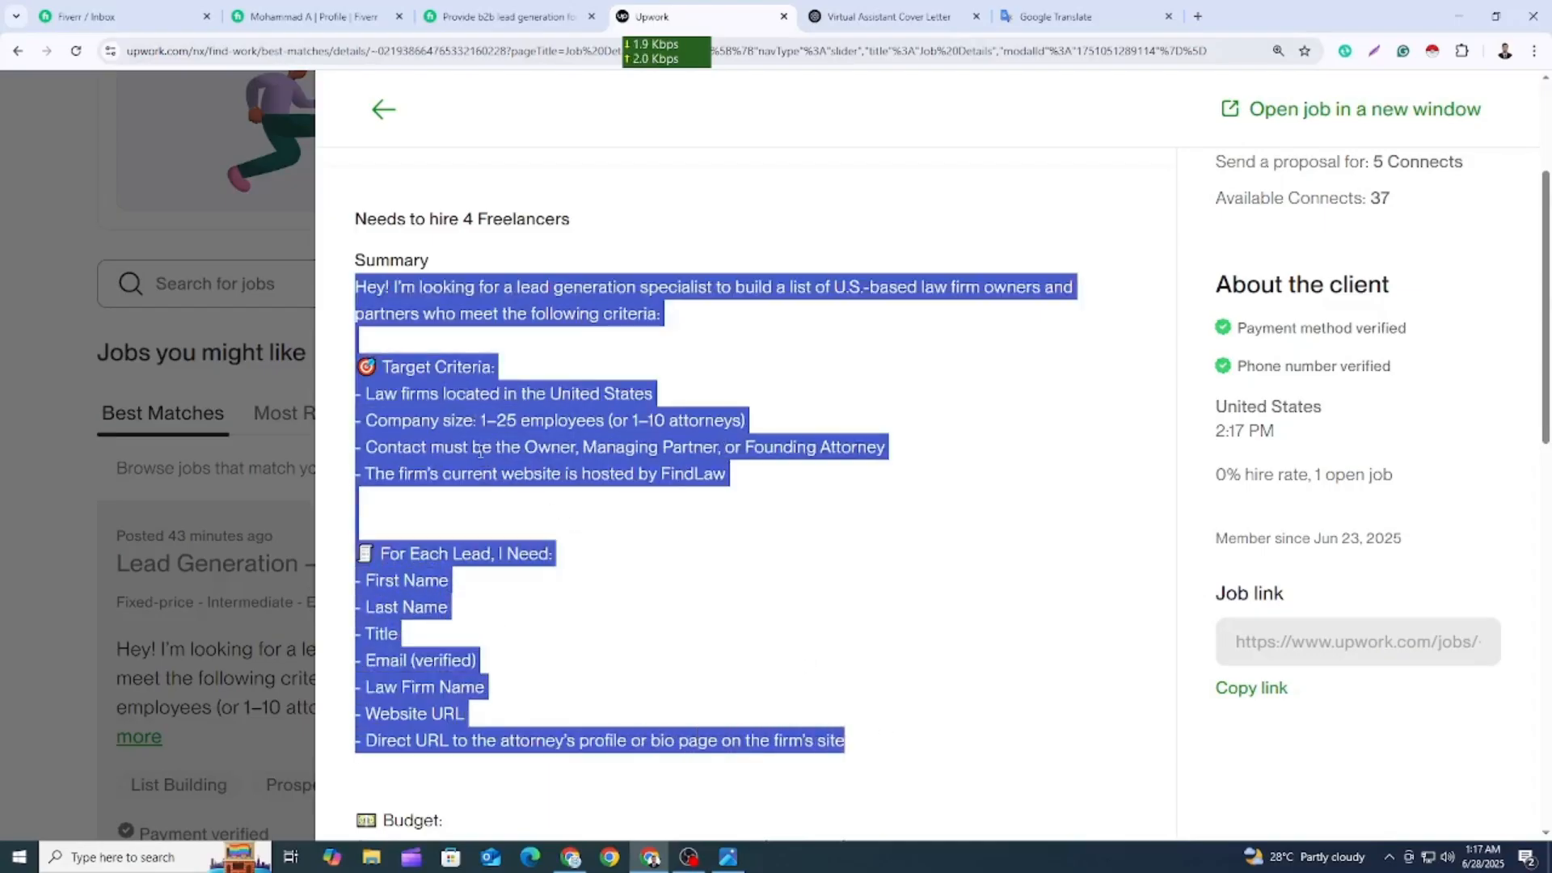
{"action": "left_click", "coordinate": [553, 528]}
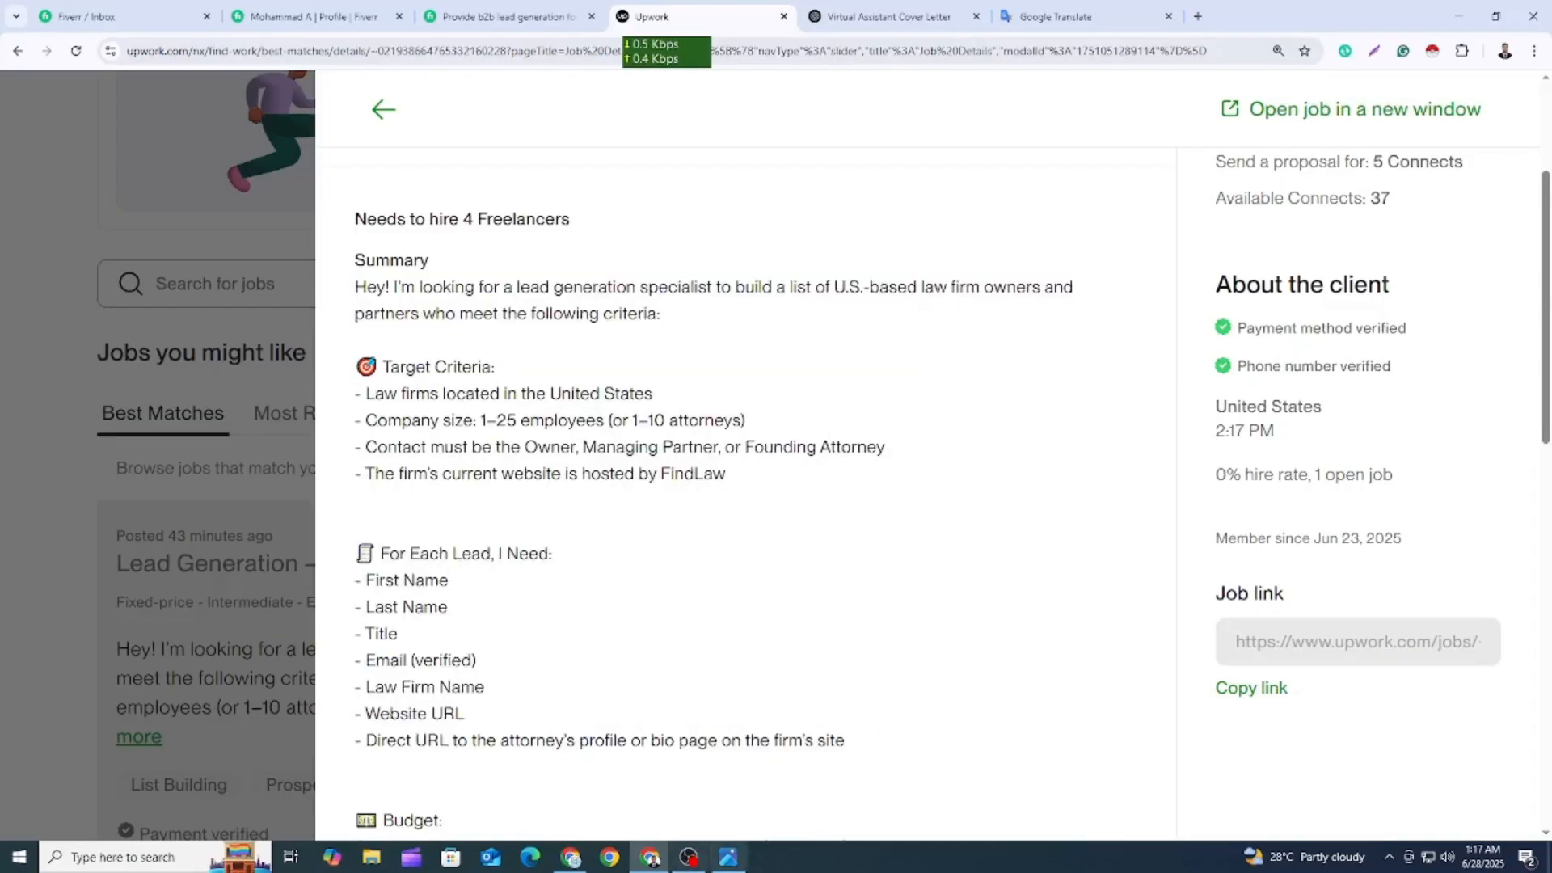
View the YouTube subscribe screenshot in the photo viewer, and return to the Upwork job post to look over its criteria.
{"action": "left_click", "coordinate": [728, 857]}
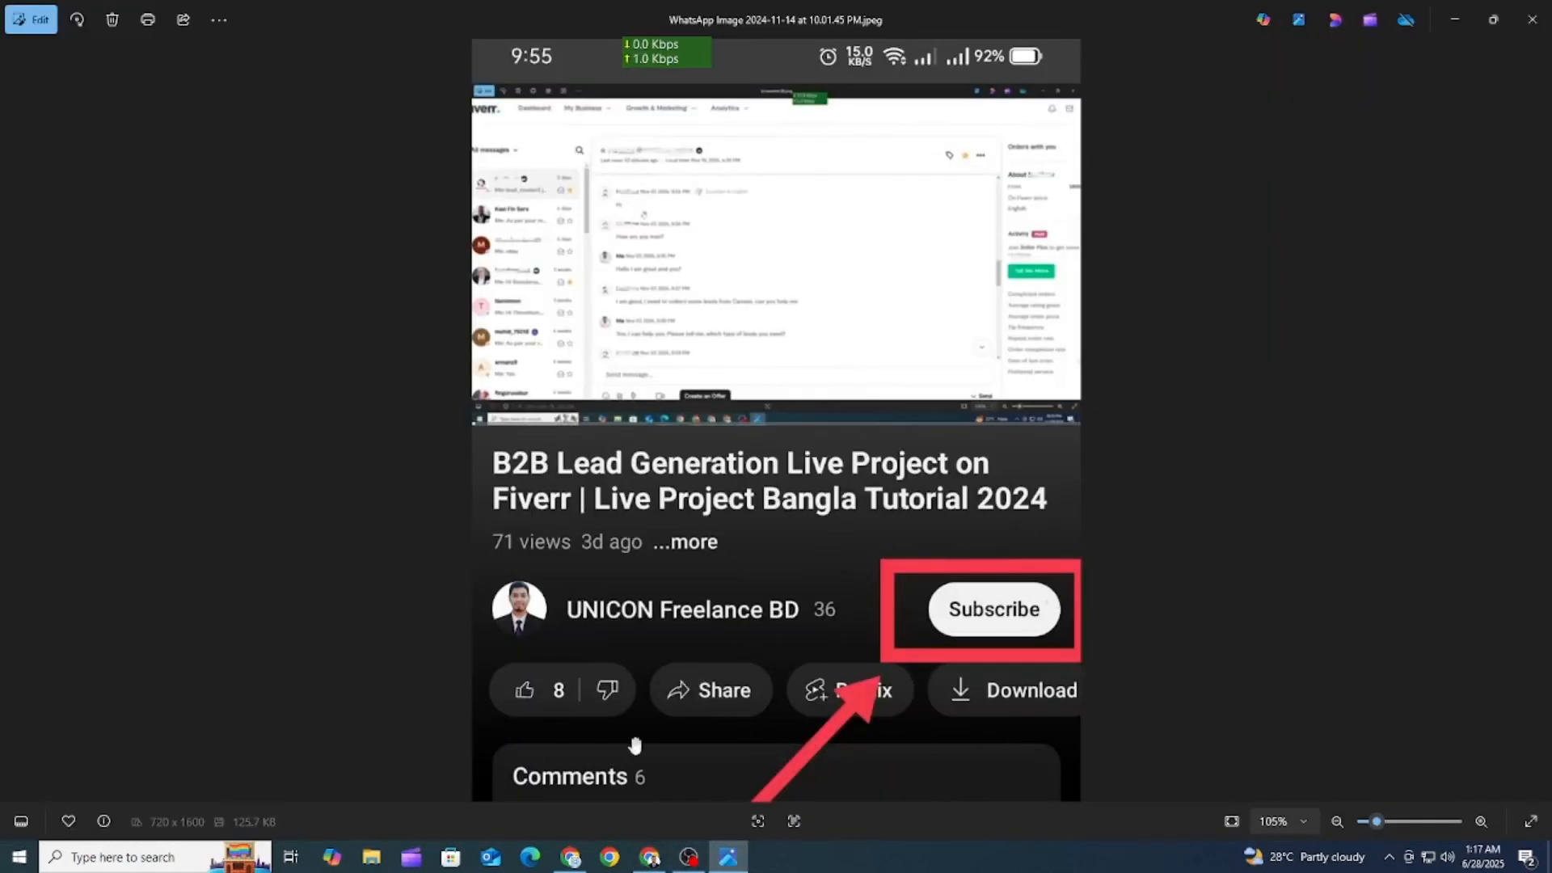
{"action": "left_click", "coordinate": [649, 857]}
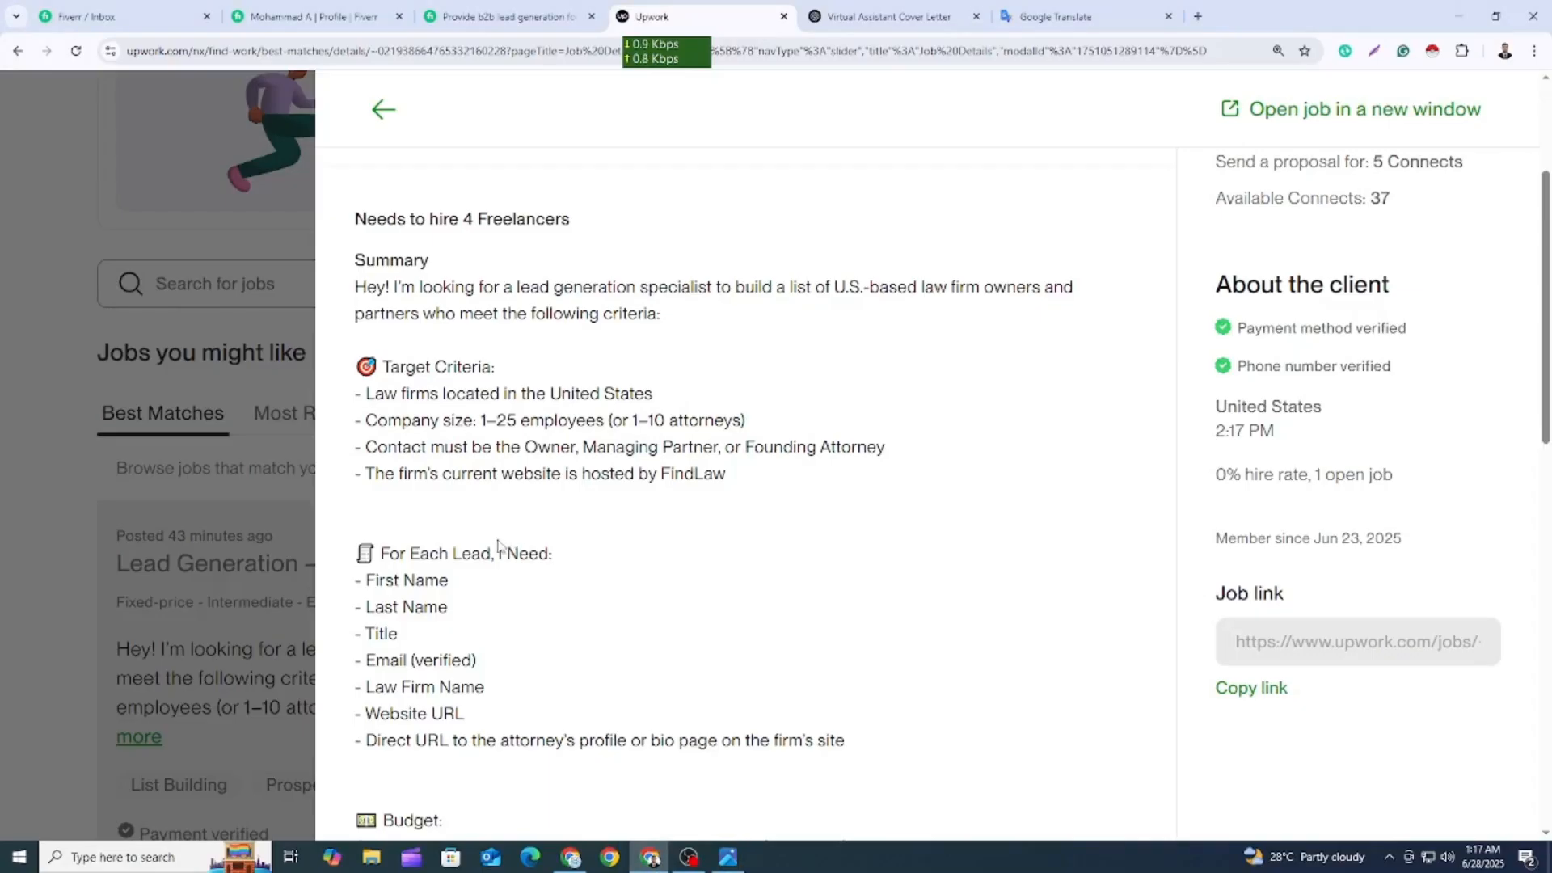
{"action": "scroll", "coordinate": [488, 441], "scroll_direction": "down", "scroll_amount": 1}
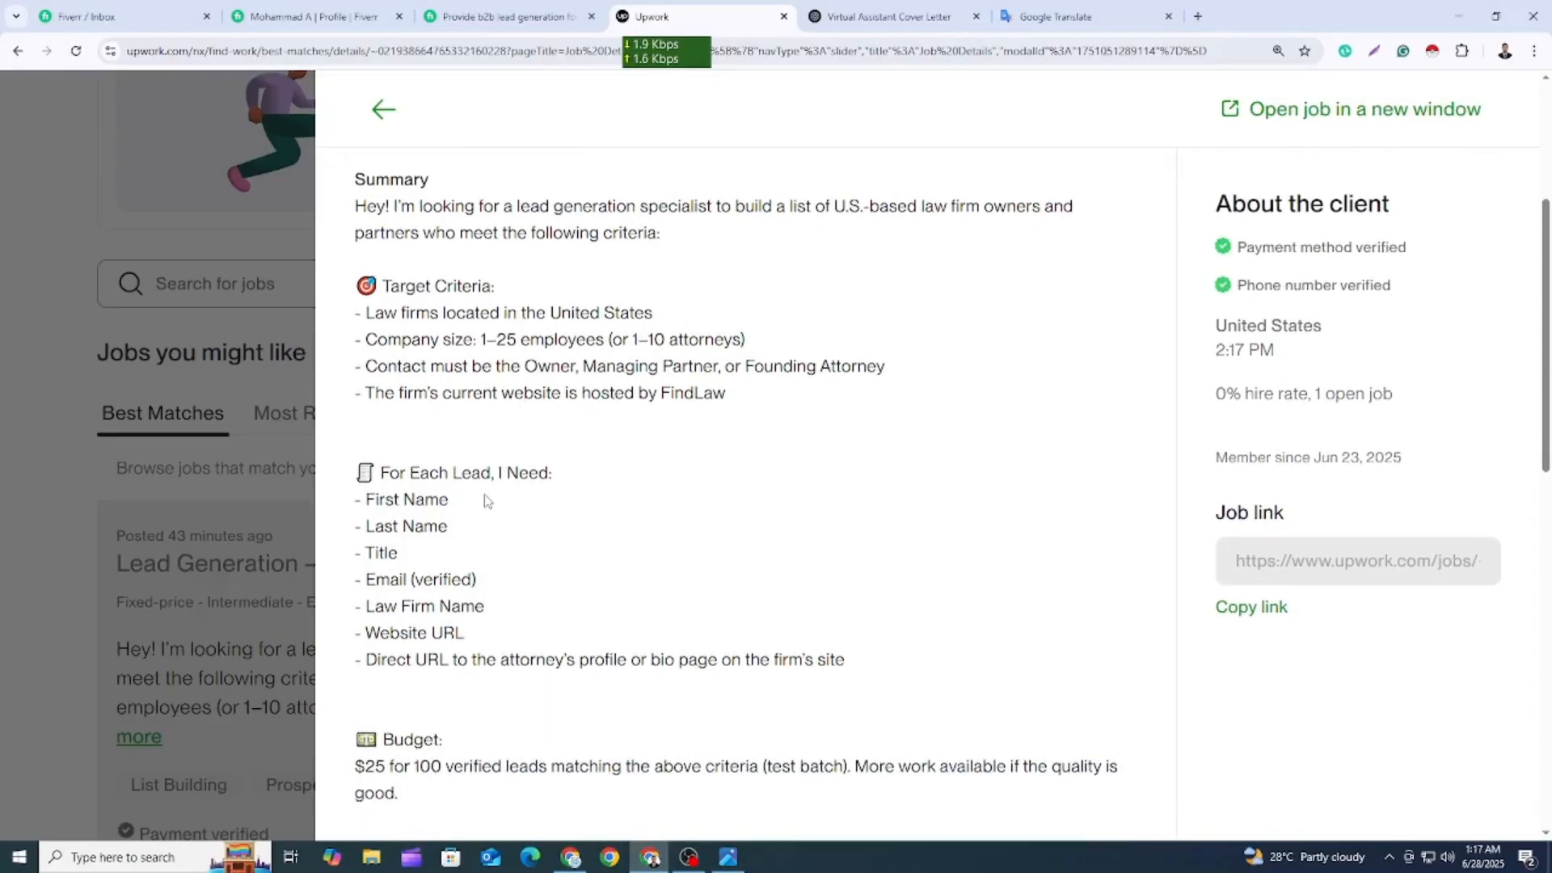
{"action": "scroll", "coordinate": [511, 697], "scroll_direction": "up", "scroll_amount": 4}
Look at the People search in Apollo and return to the Upwork job's target criteria.
{"action": "left_click", "coordinate": [580, 857]}
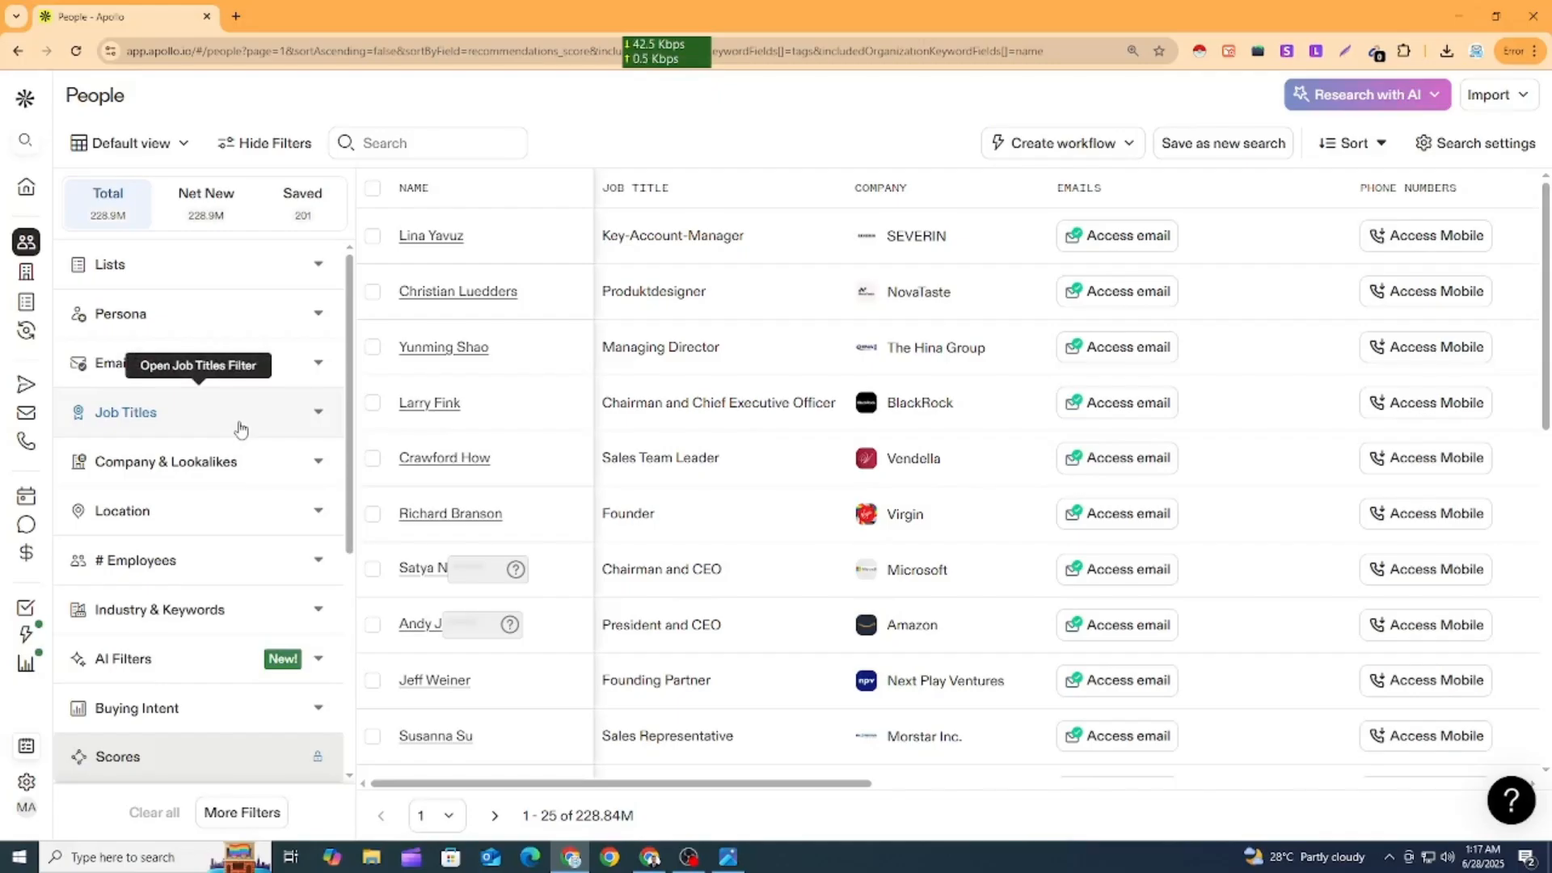
{"action": "left_click", "coordinate": [648, 858]}
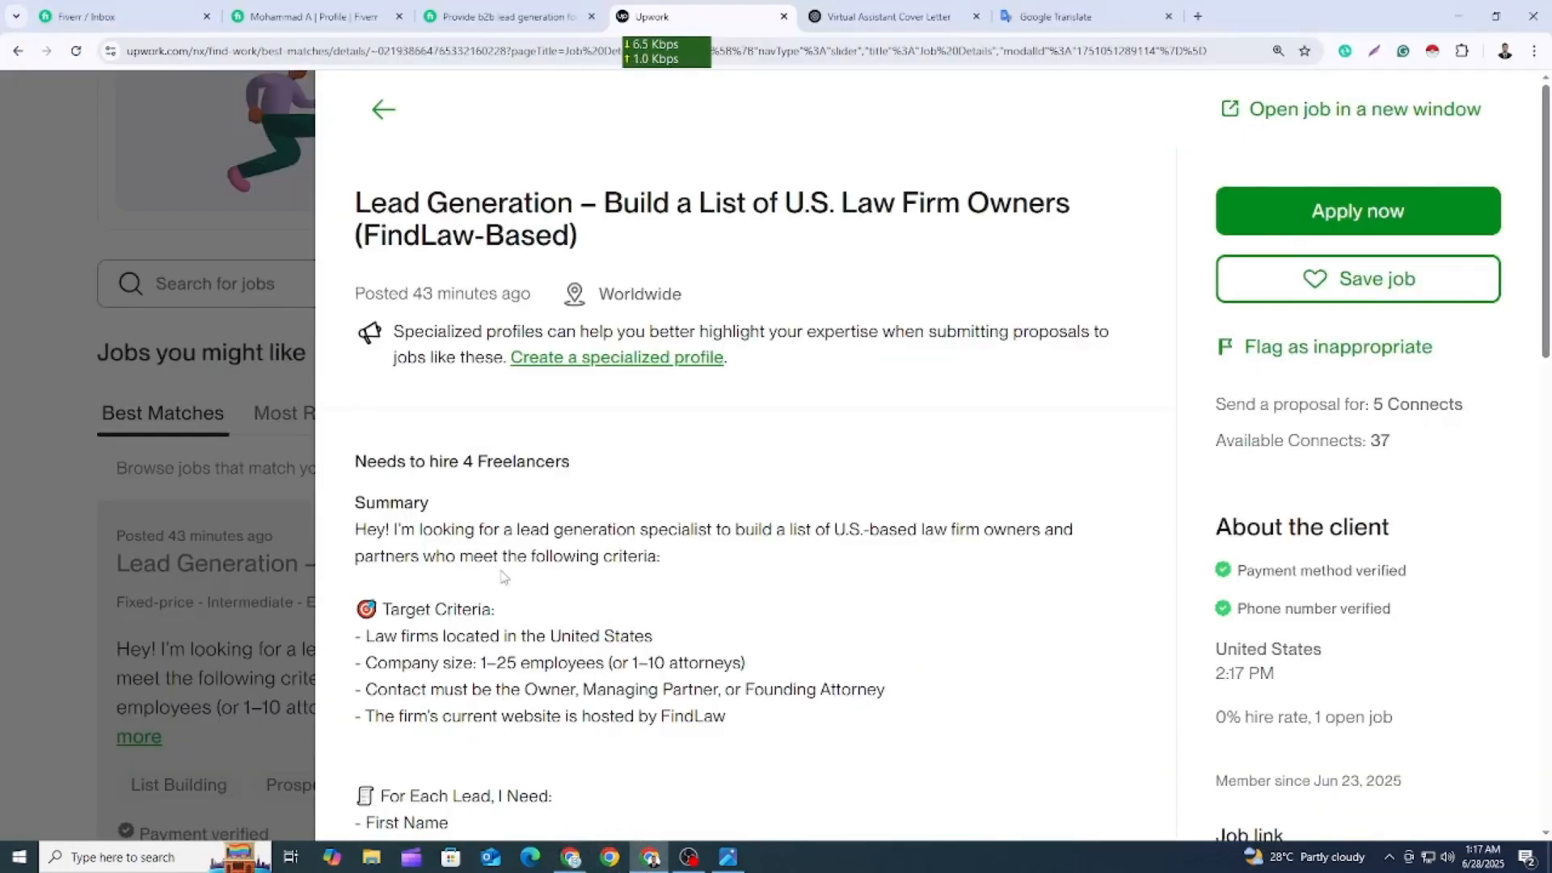
{"action": "scroll", "coordinate": [418, 504], "scroll_direction": "down", "scroll_amount": 2}
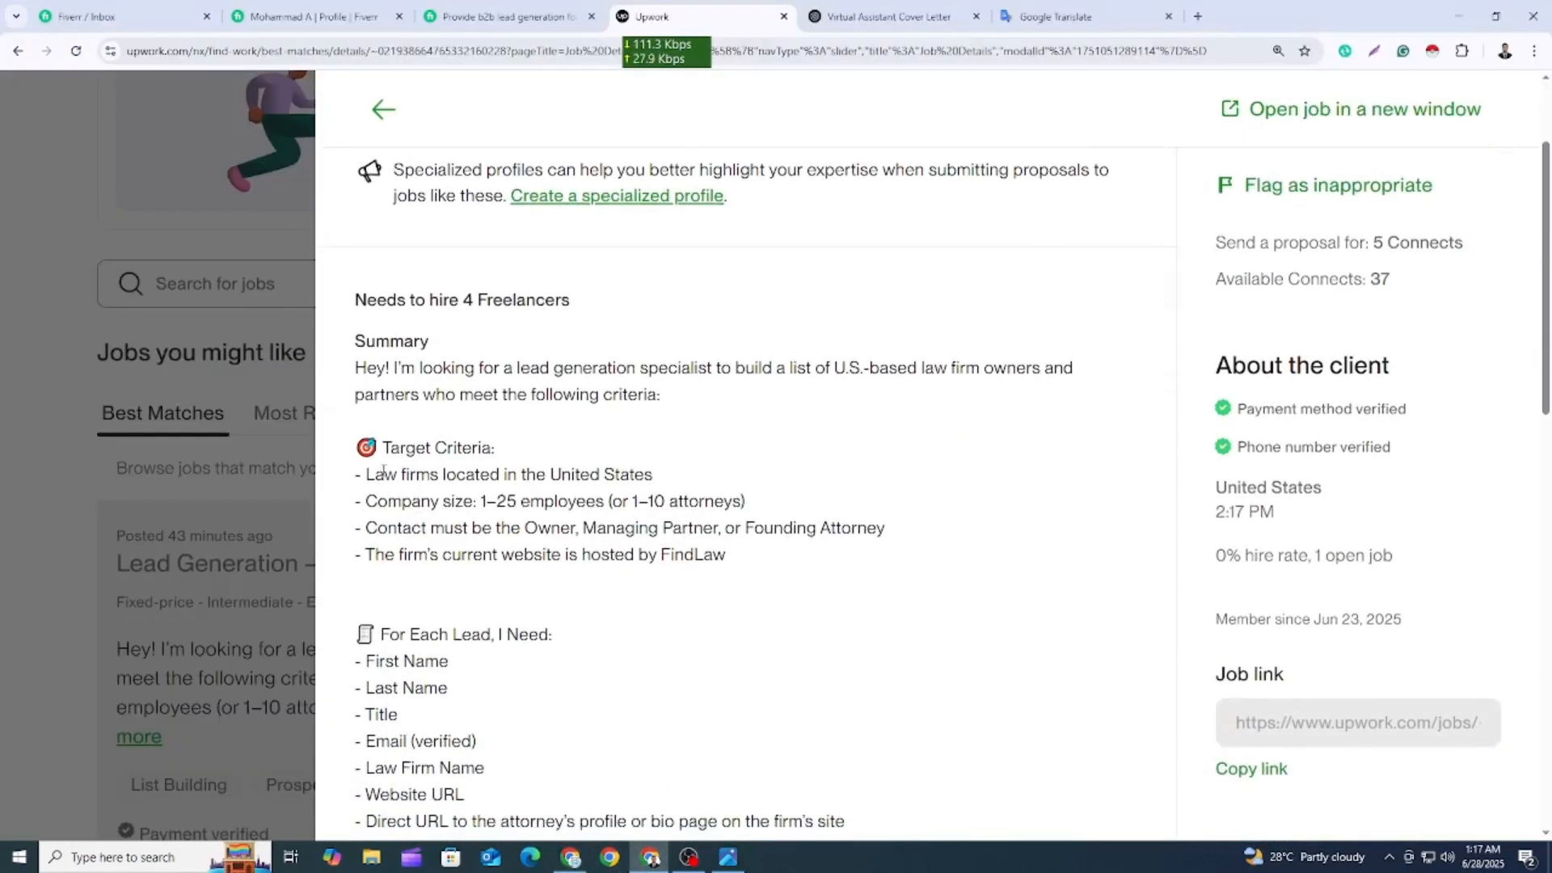
{"action": "scroll", "coordinate": [371, 495], "scroll_direction": "down", "scroll_amount": 1}
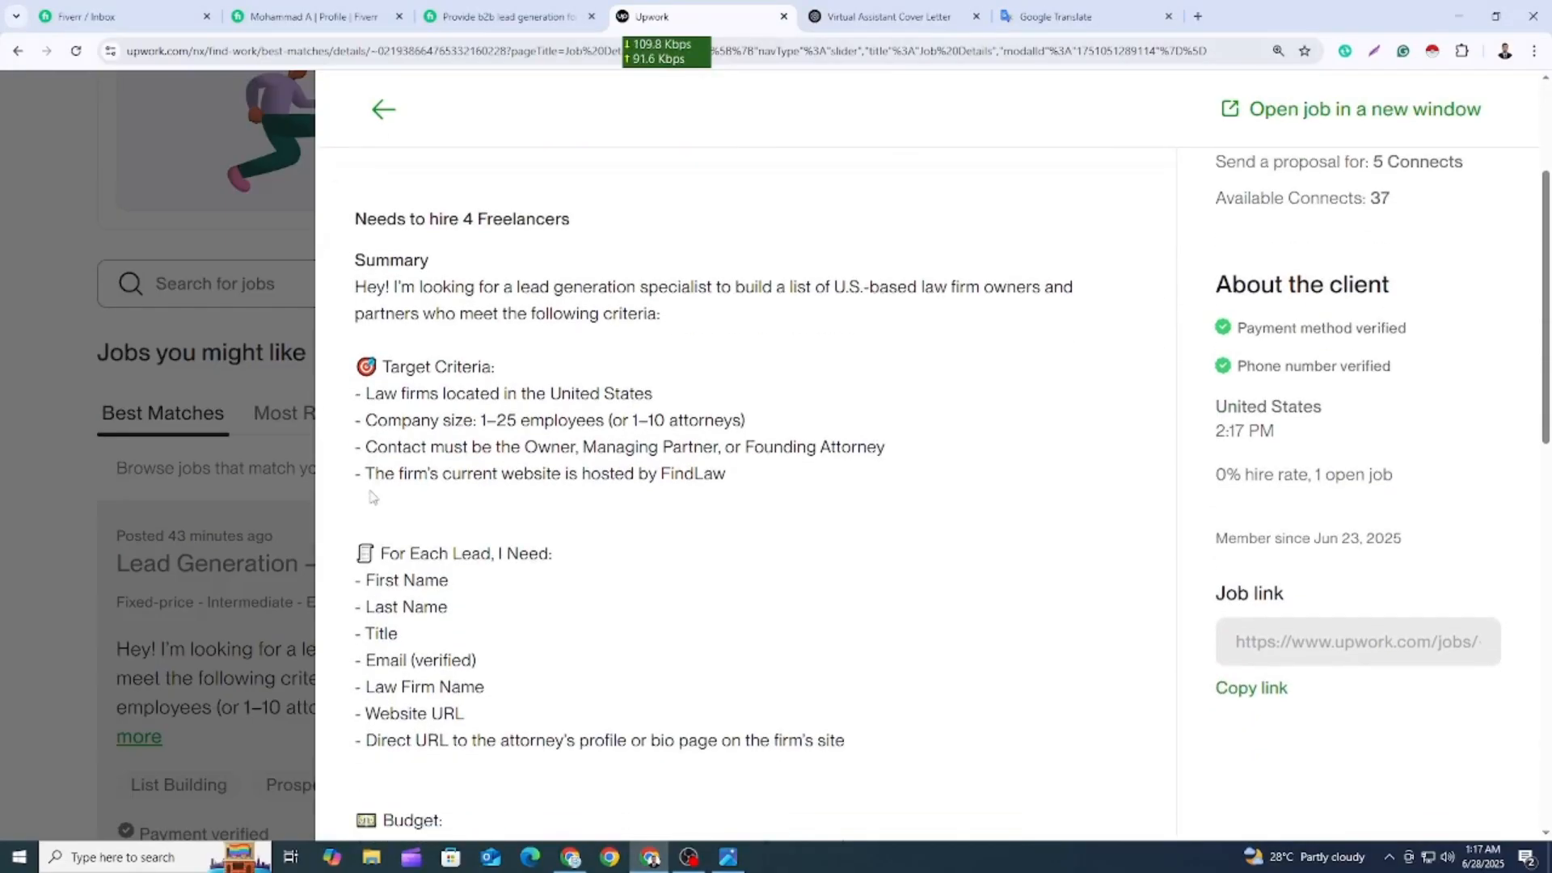
Copy the words "Law firms" from the first line of the job's target criteria.
{"action": "left_click_drag", "start_coordinate": [439, 396], "coordinate": [363, 395]}
{"action": "left_click", "coordinate": [411, 444]}
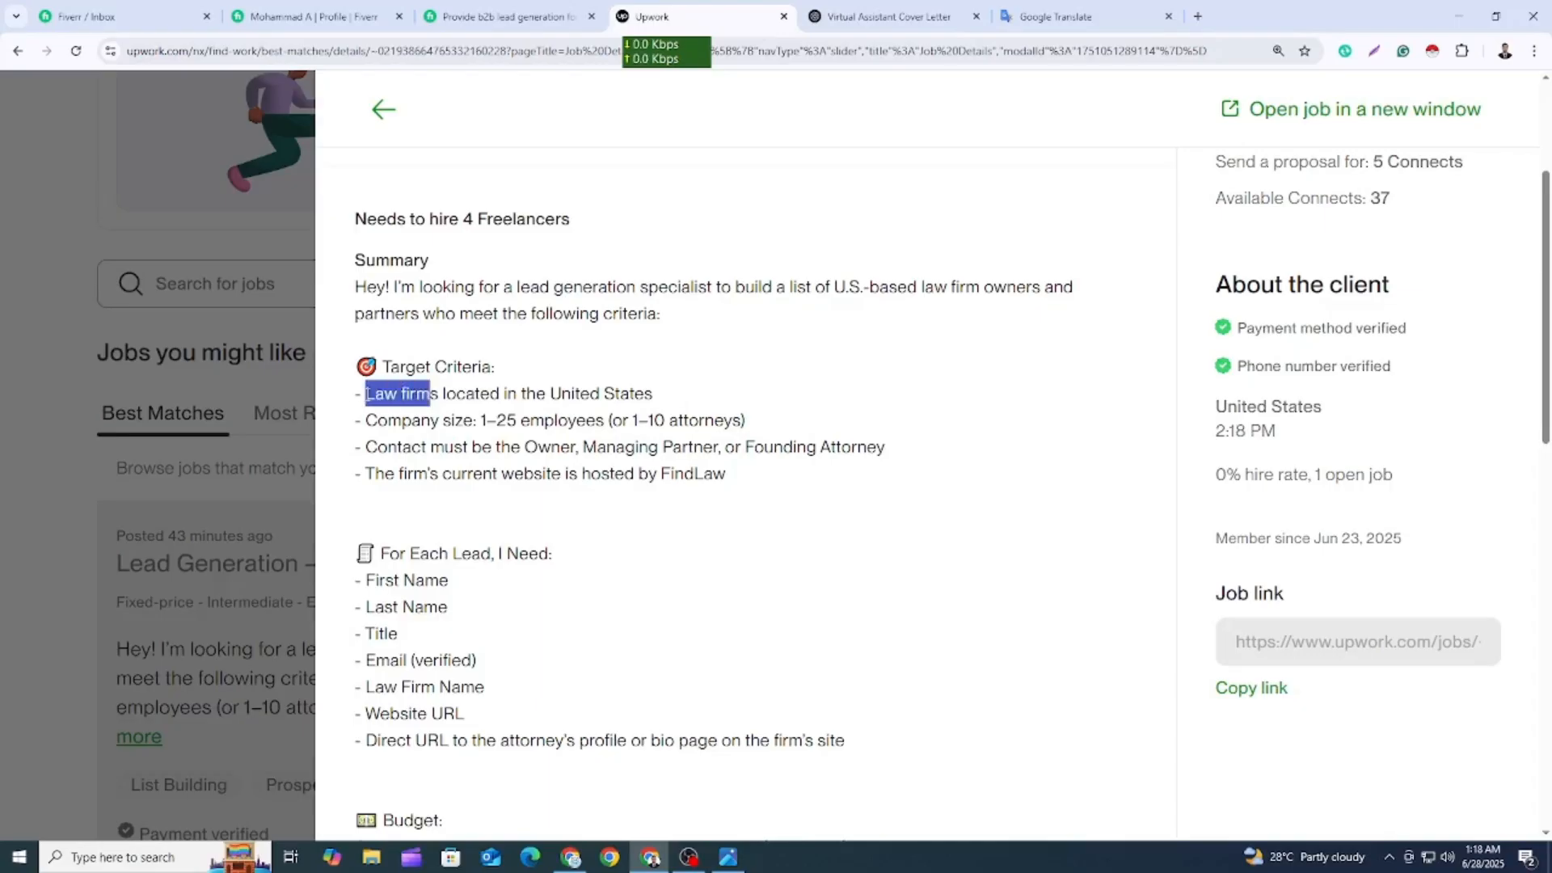
{"action": "left_click", "coordinate": [391, 466]}
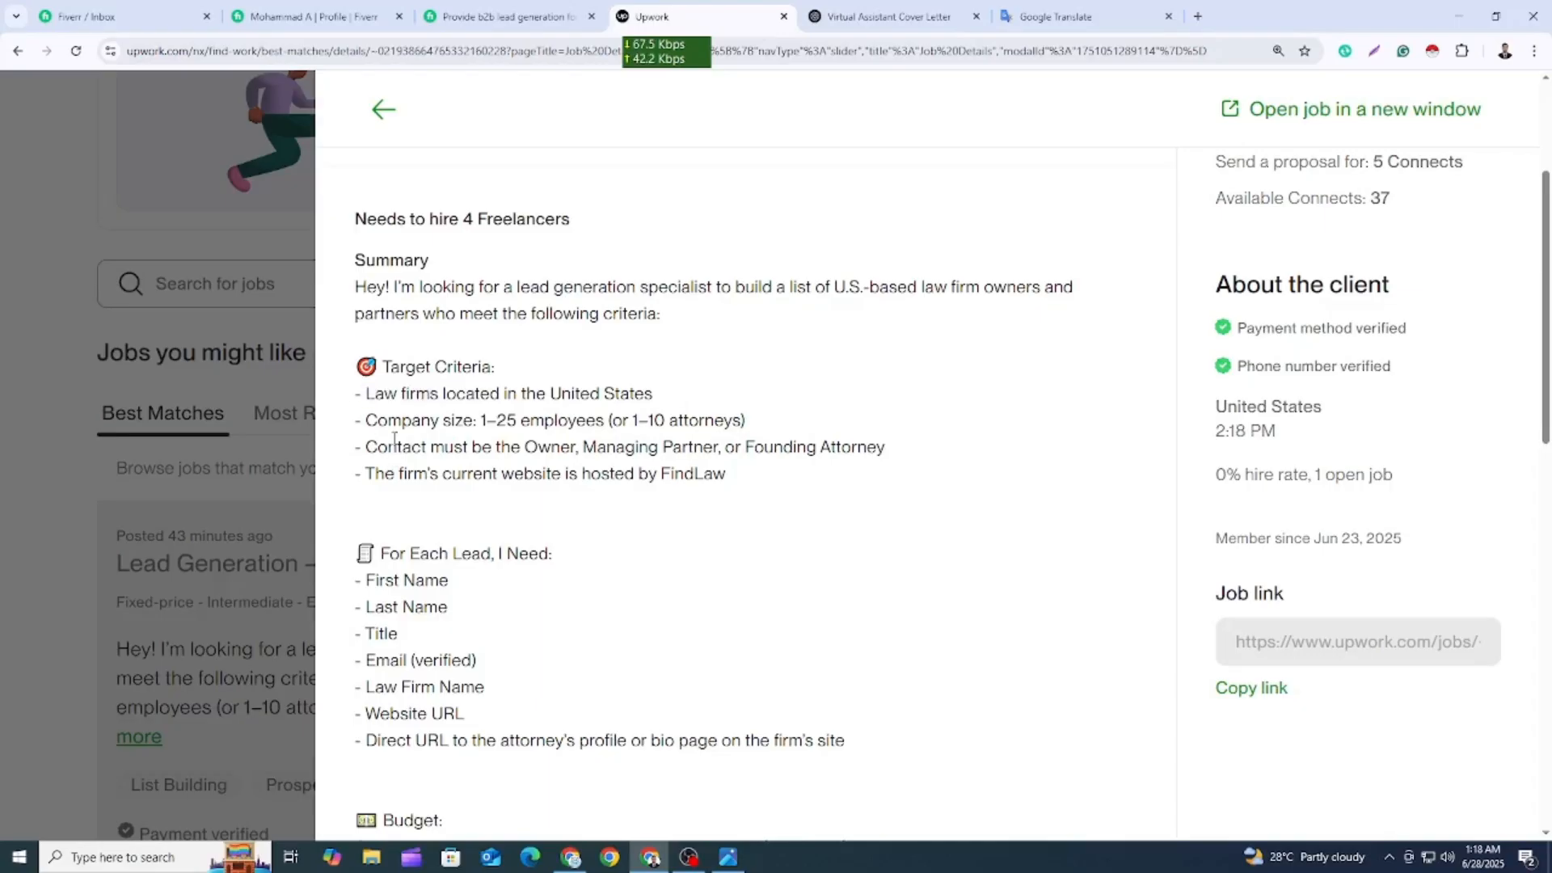
{"action": "left_click_drag", "start_coordinate": [430, 396], "coordinate": [361, 398]}
{"action": "key", "text": "ctrl+c"}
Switch to Apollo's People search and expand the Industry & Keywords filter to examine its industry and company keyword options.
{"action": "left_click", "coordinate": [570, 857]}
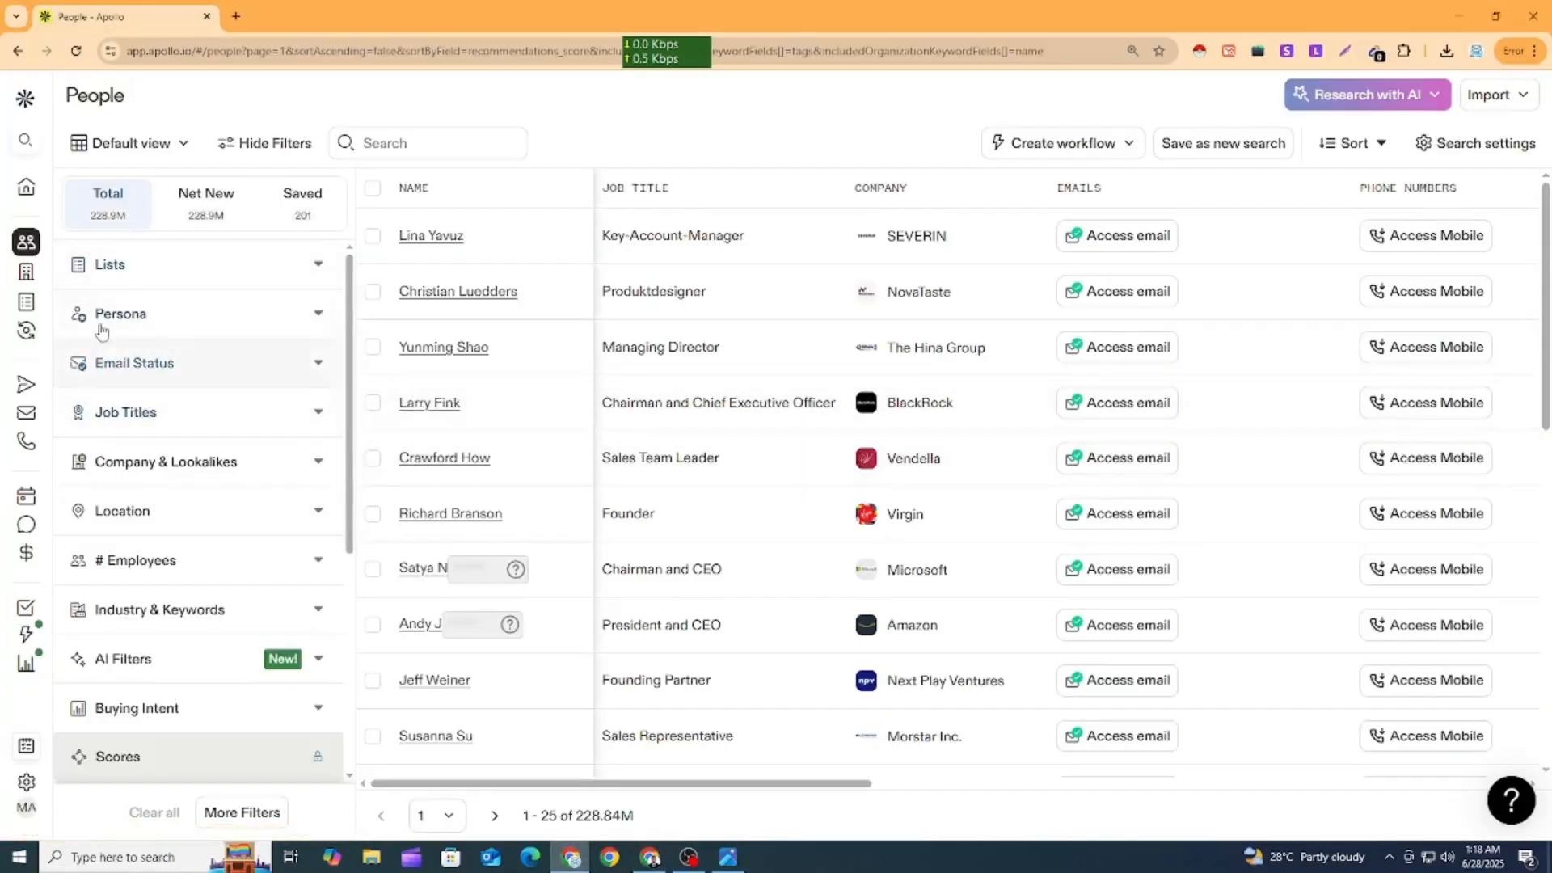
{"action": "scroll", "coordinate": [183, 329], "scroll_direction": "down", "scroll_amount": 1}
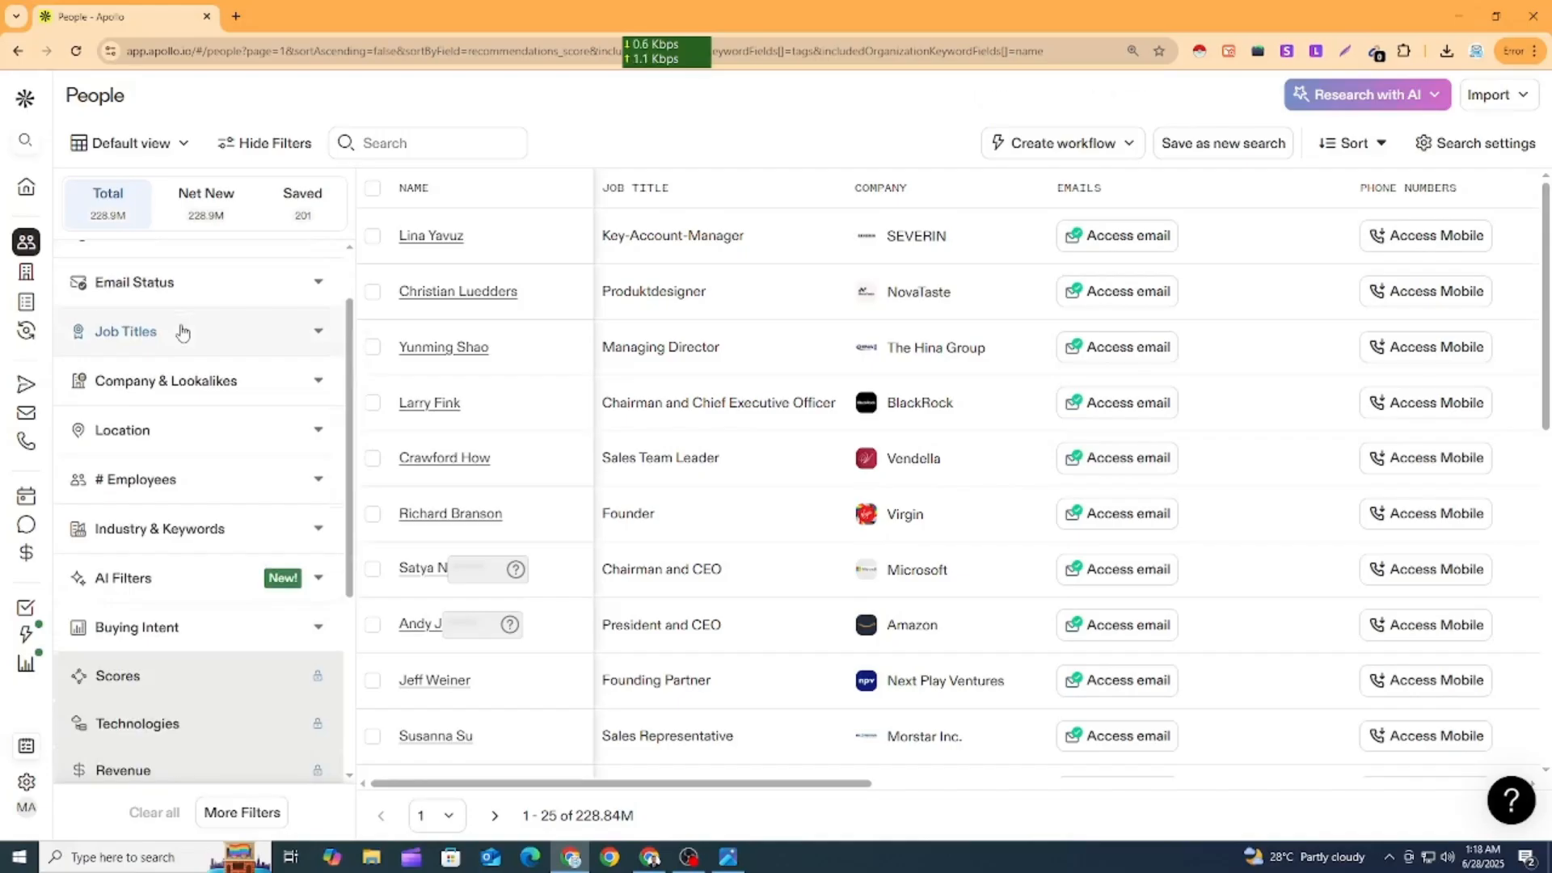
{"action": "scroll", "coordinate": [183, 329], "scroll_direction": "up", "scroll_amount": 1}
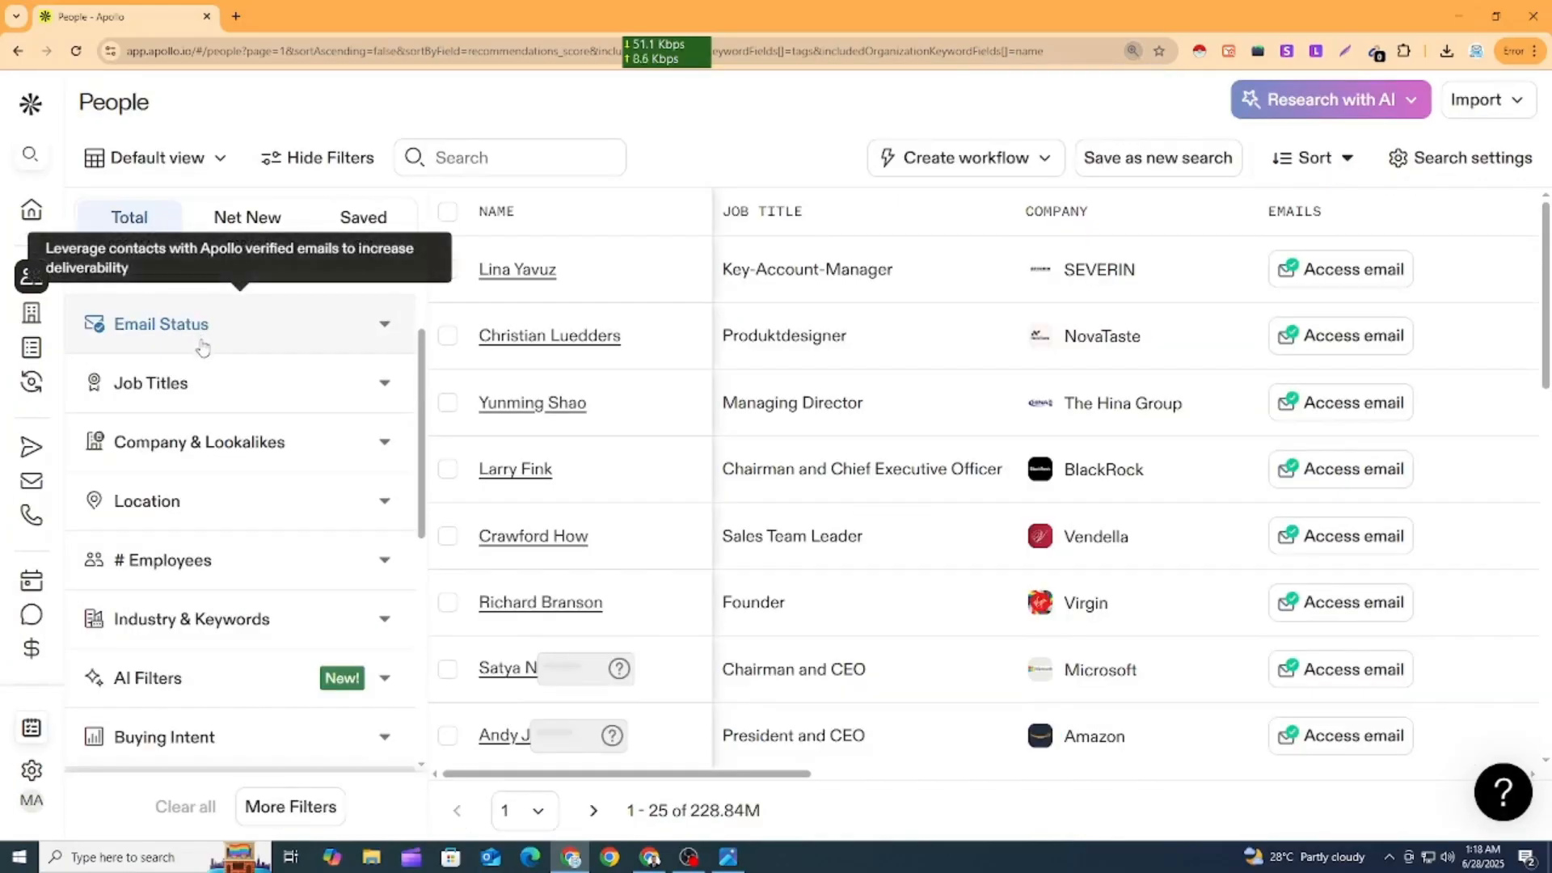
{"action": "scroll", "coordinate": [235, 364], "scroll_direction": "down", "scroll_amount": 1}
{"action": "scroll", "coordinate": [270, 427], "scroll_direction": "down", "scroll_amount": 1}
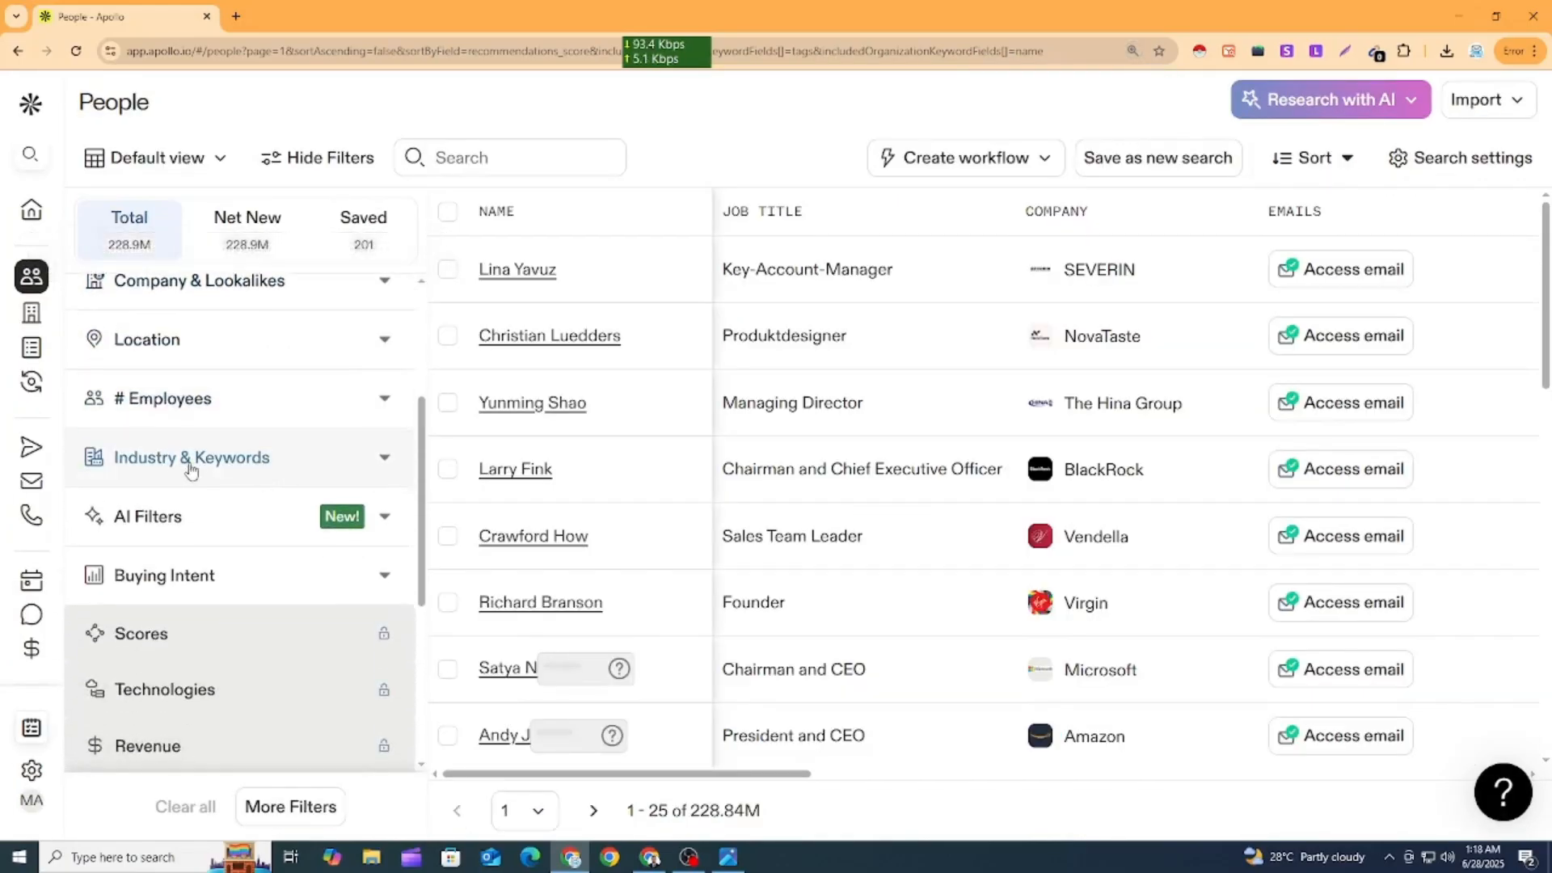
{"action": "left_click", "coordinate": [227, 459]}
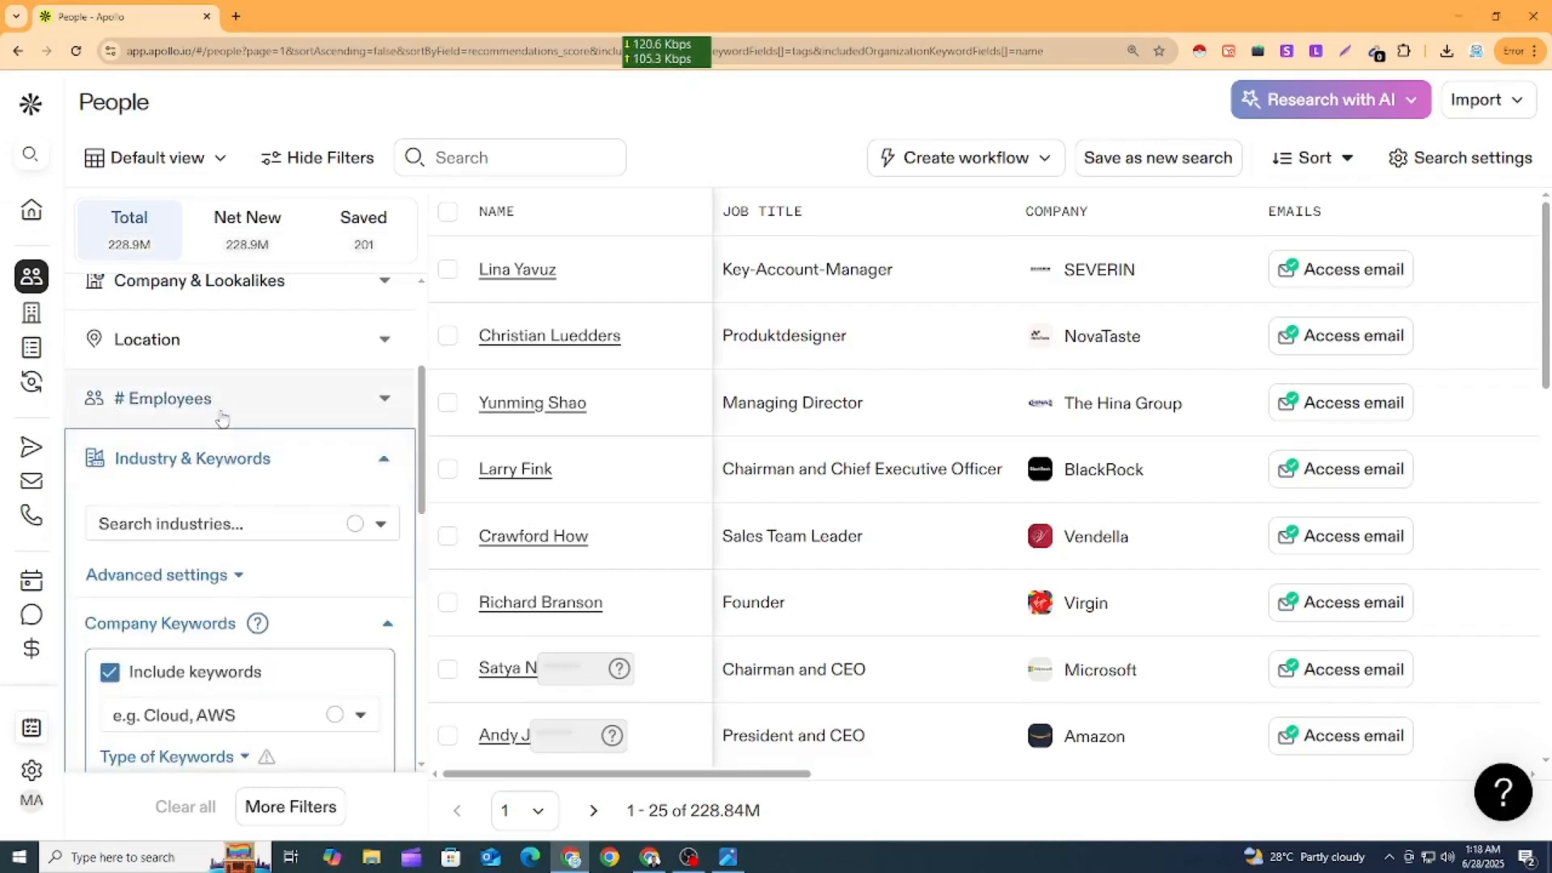
{"action": "scroll", "coordinate": [223, 394], "scroll_direction": "down", "scroll_amount": 1}
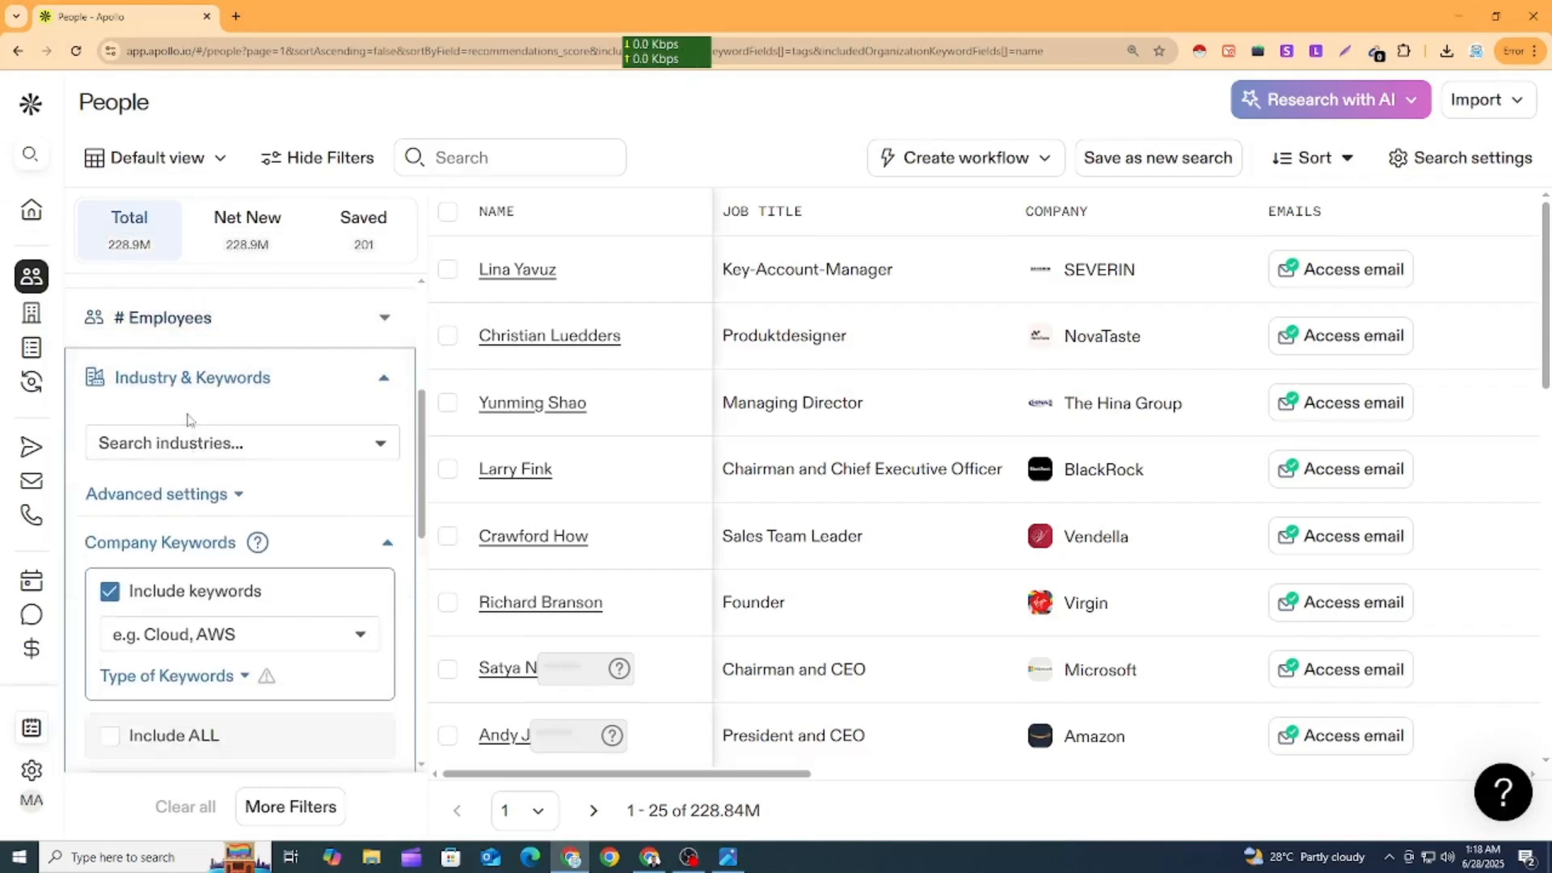
{"action": "scroll", "coordinate": [184, 452], "scroll_direction": "down", "scroll_amount": 2}
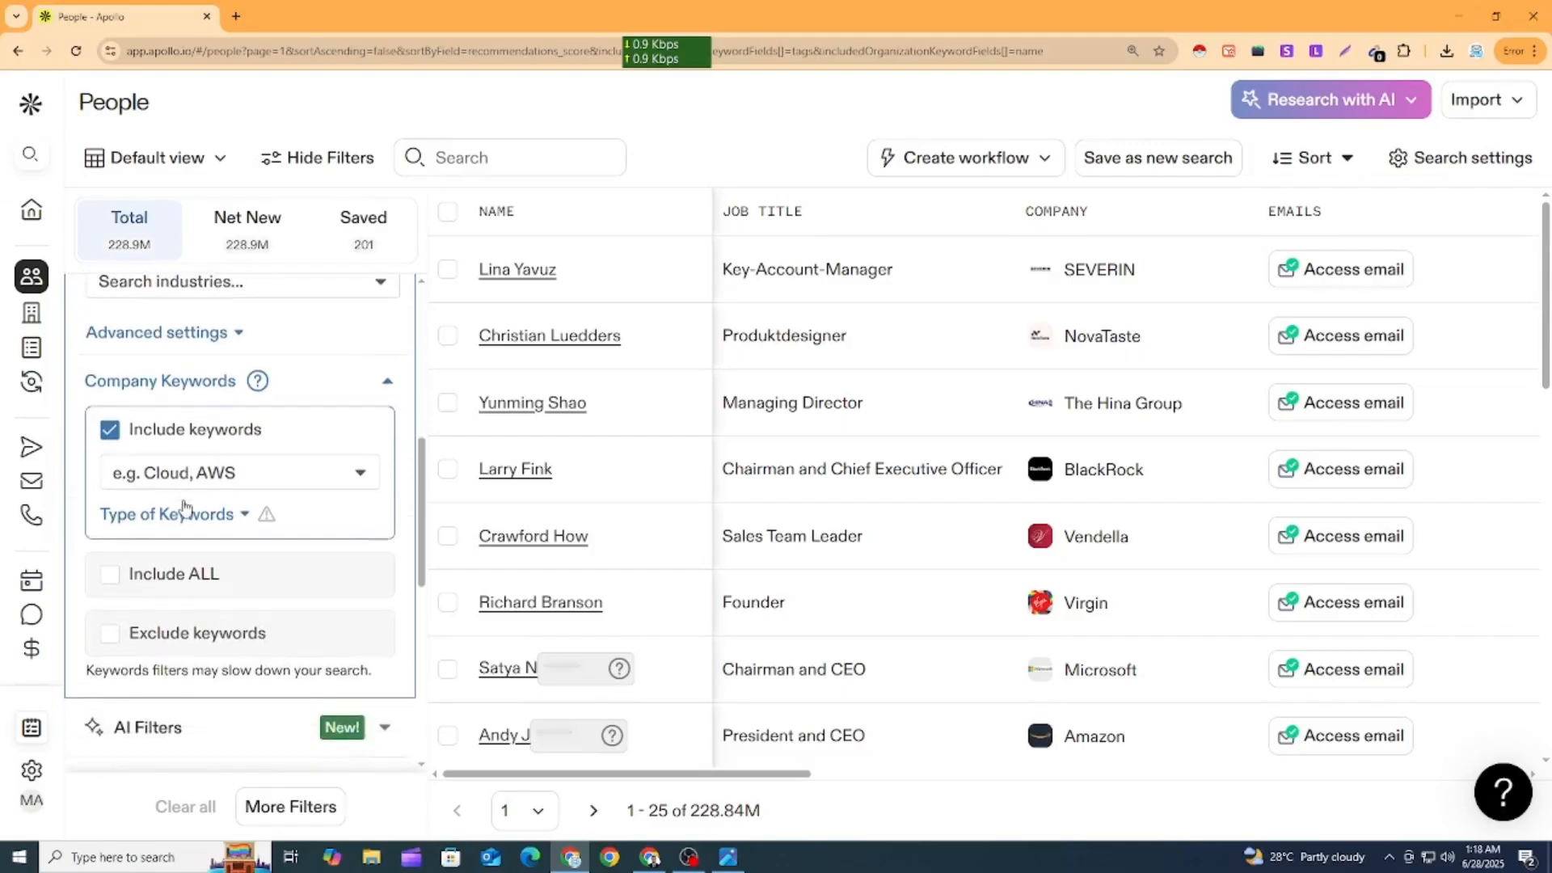
{"action": "scroll", "coordinate": [123, 455], "scroll_direction": "up", "scroll_amount": 2}
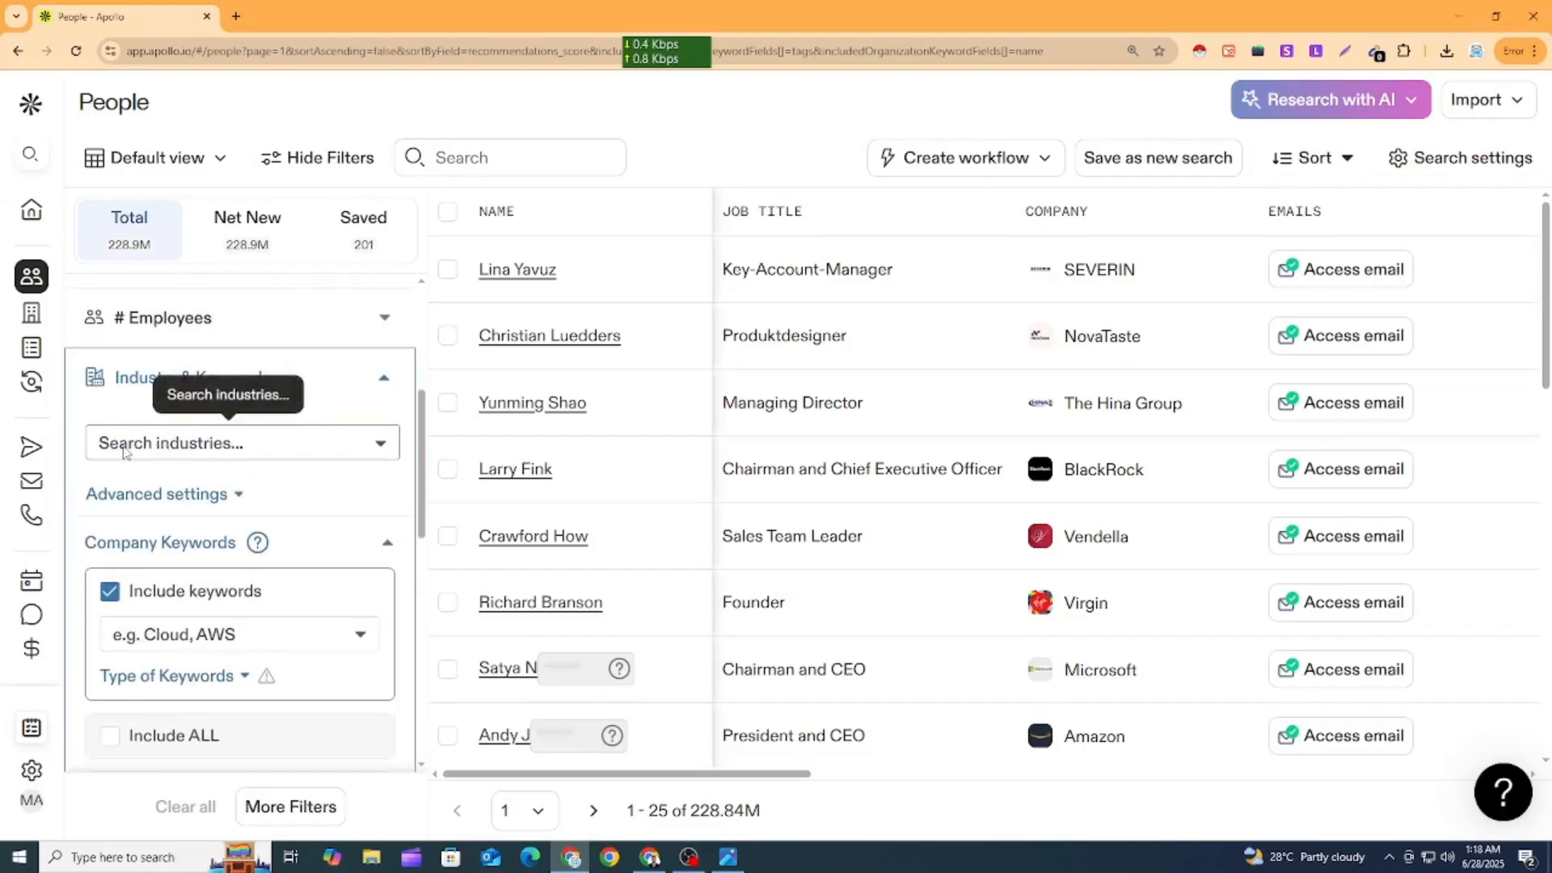
{"action": "scroll", "coordinate": [191, 472], "scroll_direction": "down", "scroll_amount": 2}
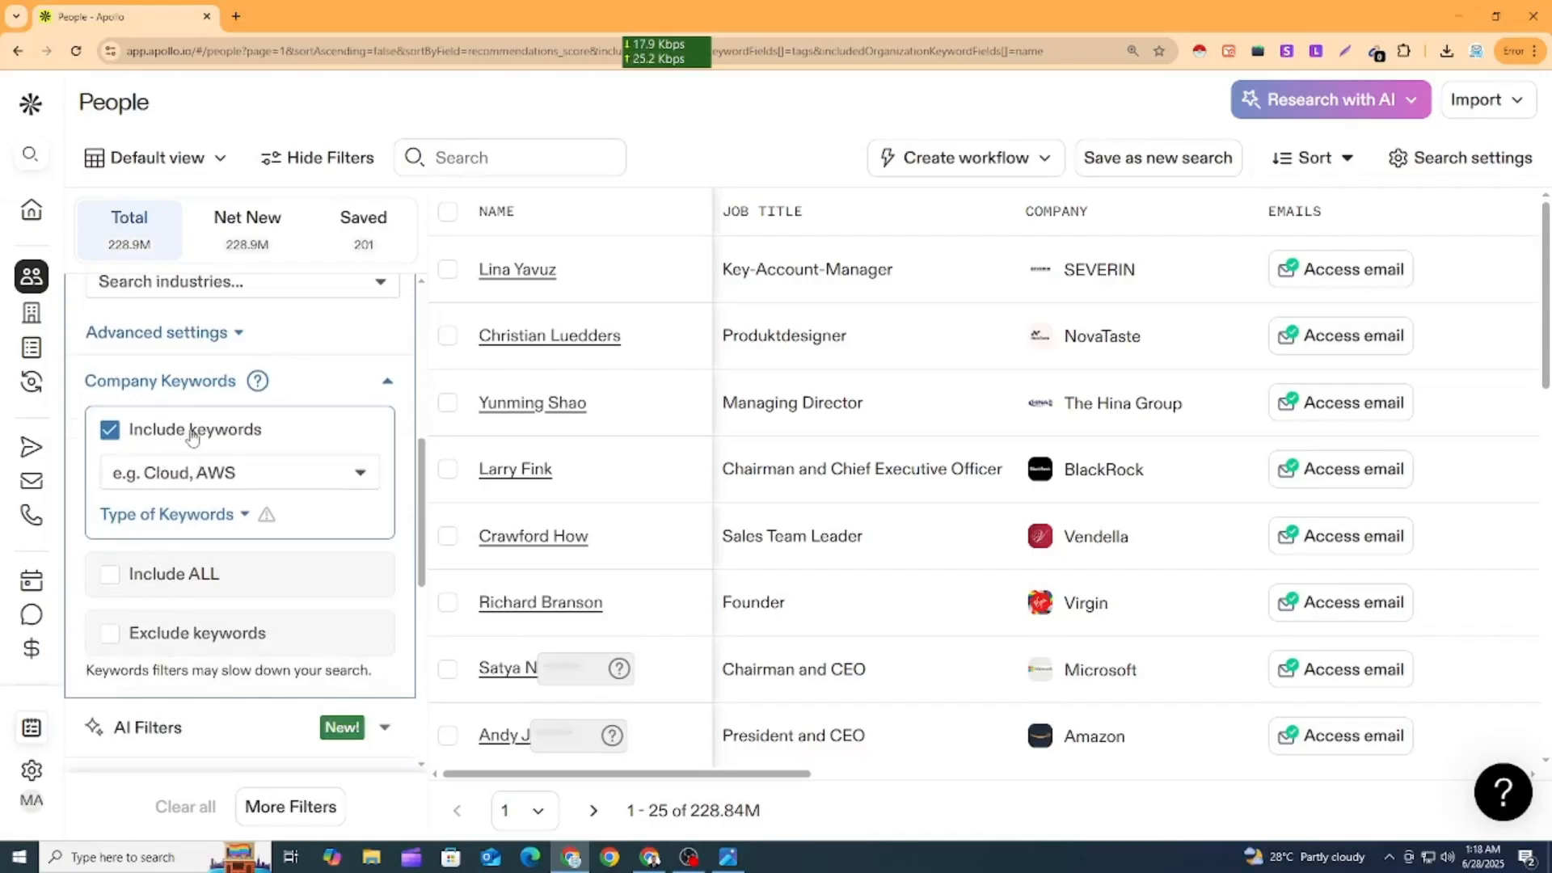
Add "Law firms" as an included company keyword and collapse the Company Keywords section.
{"action": "left_click", "coordinate": [185, 473]}
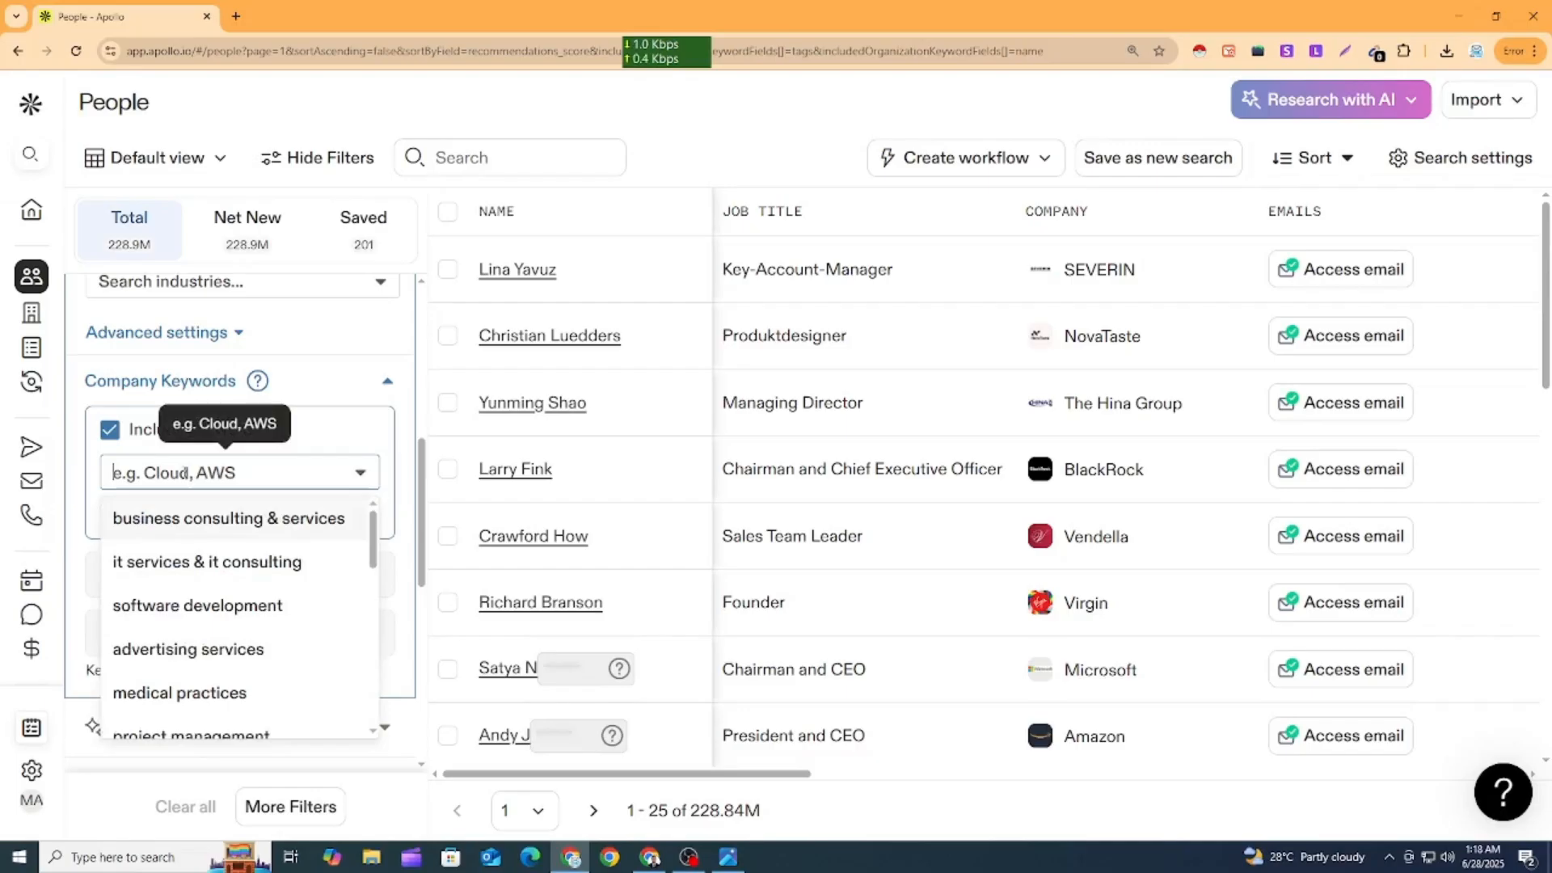
{"action": "key", "text": "ctrl+v"}
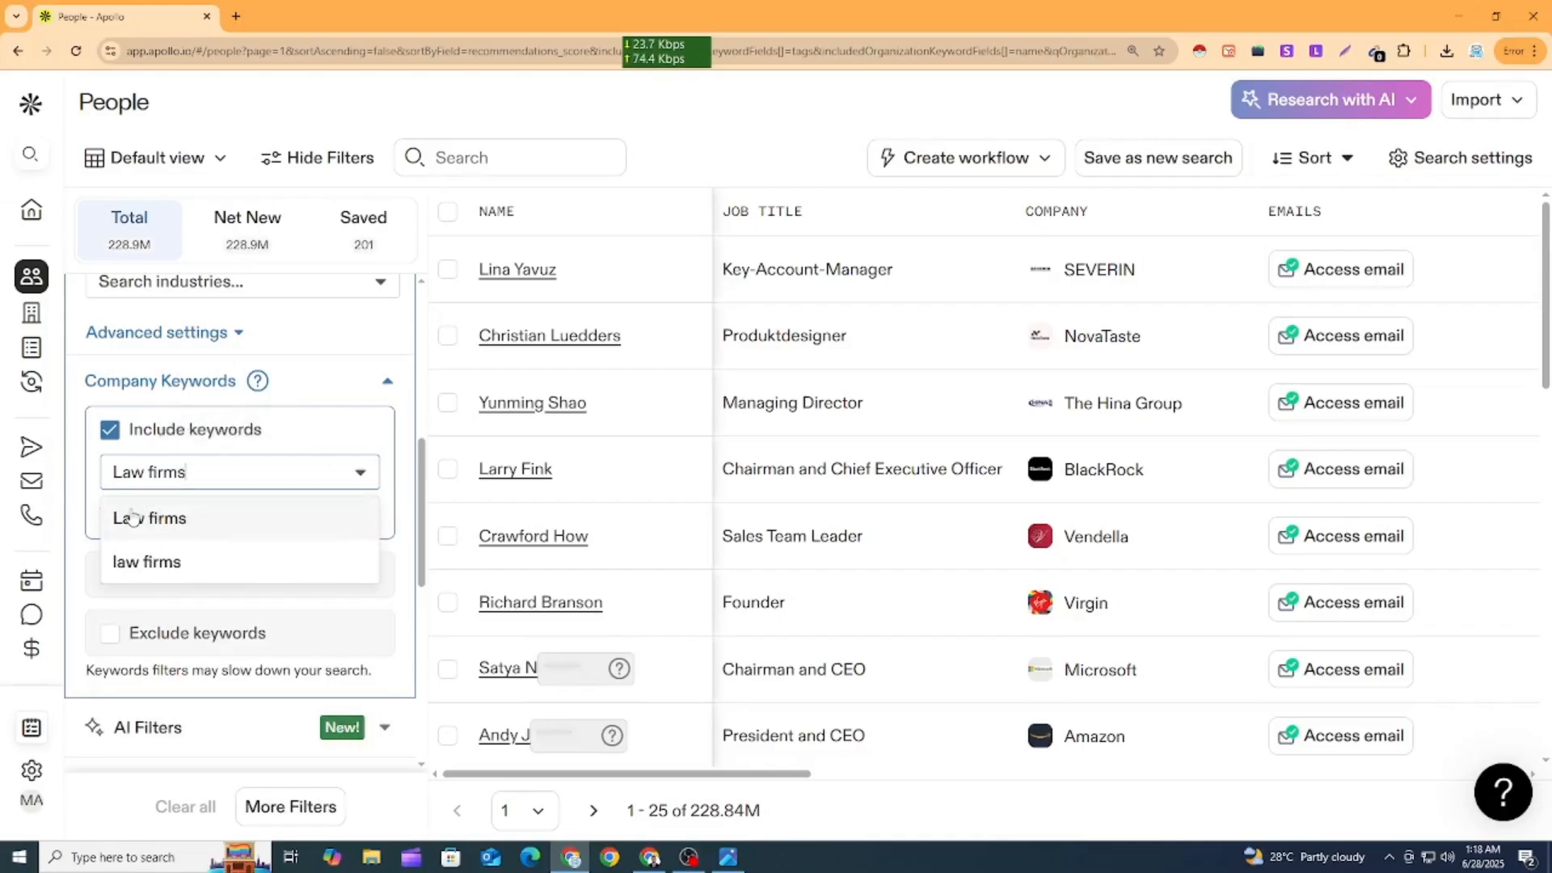
{"action": "left_click", "coordinate": [132, 517]}
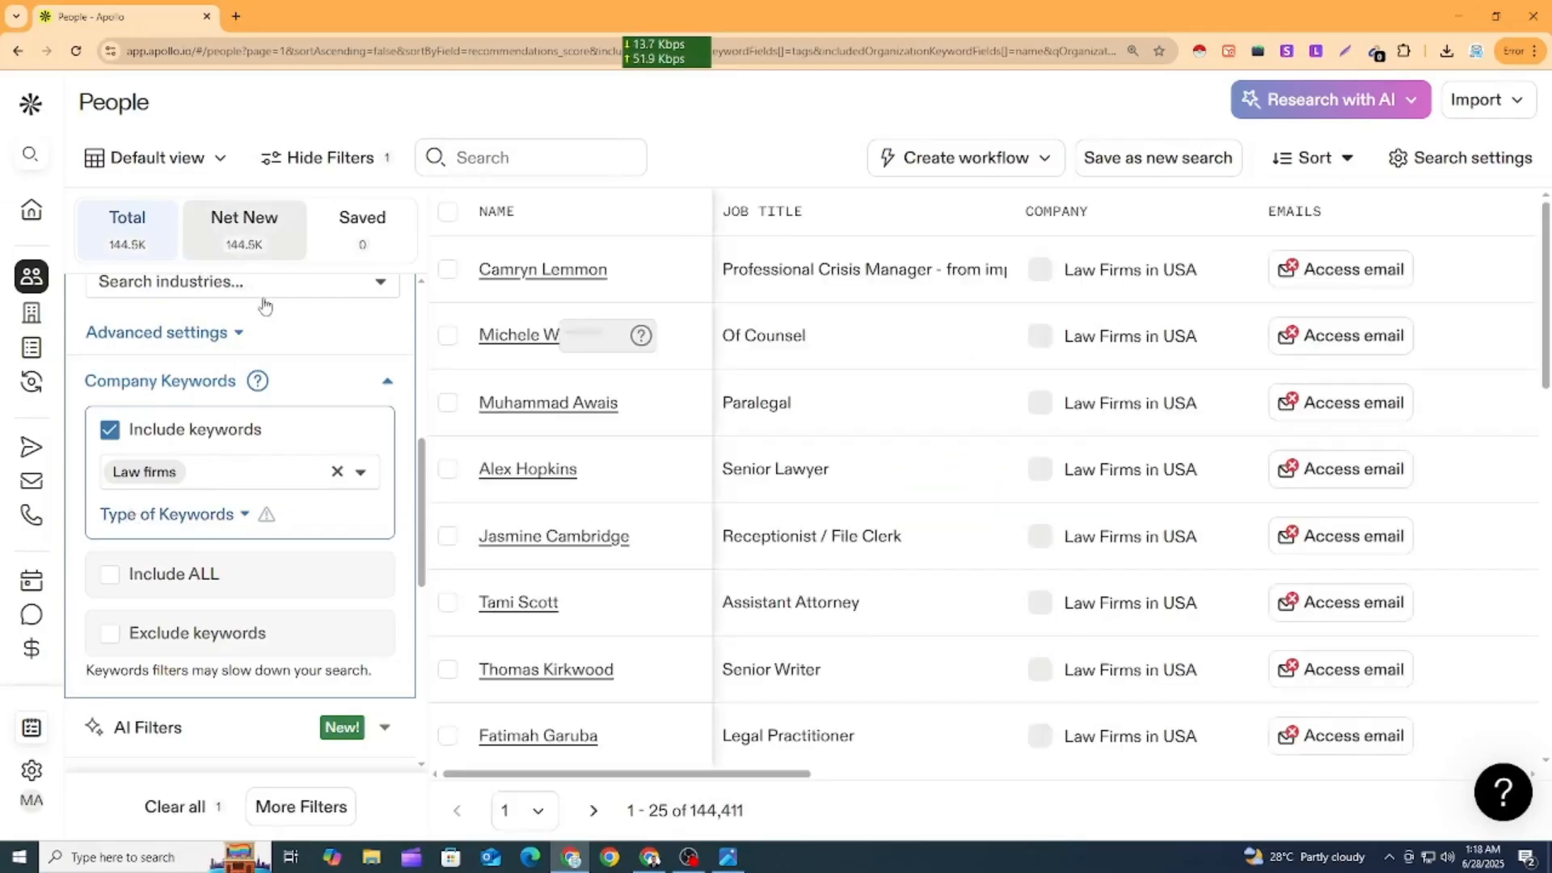
{"action": "left_click", "coordinate": [385, 388]}
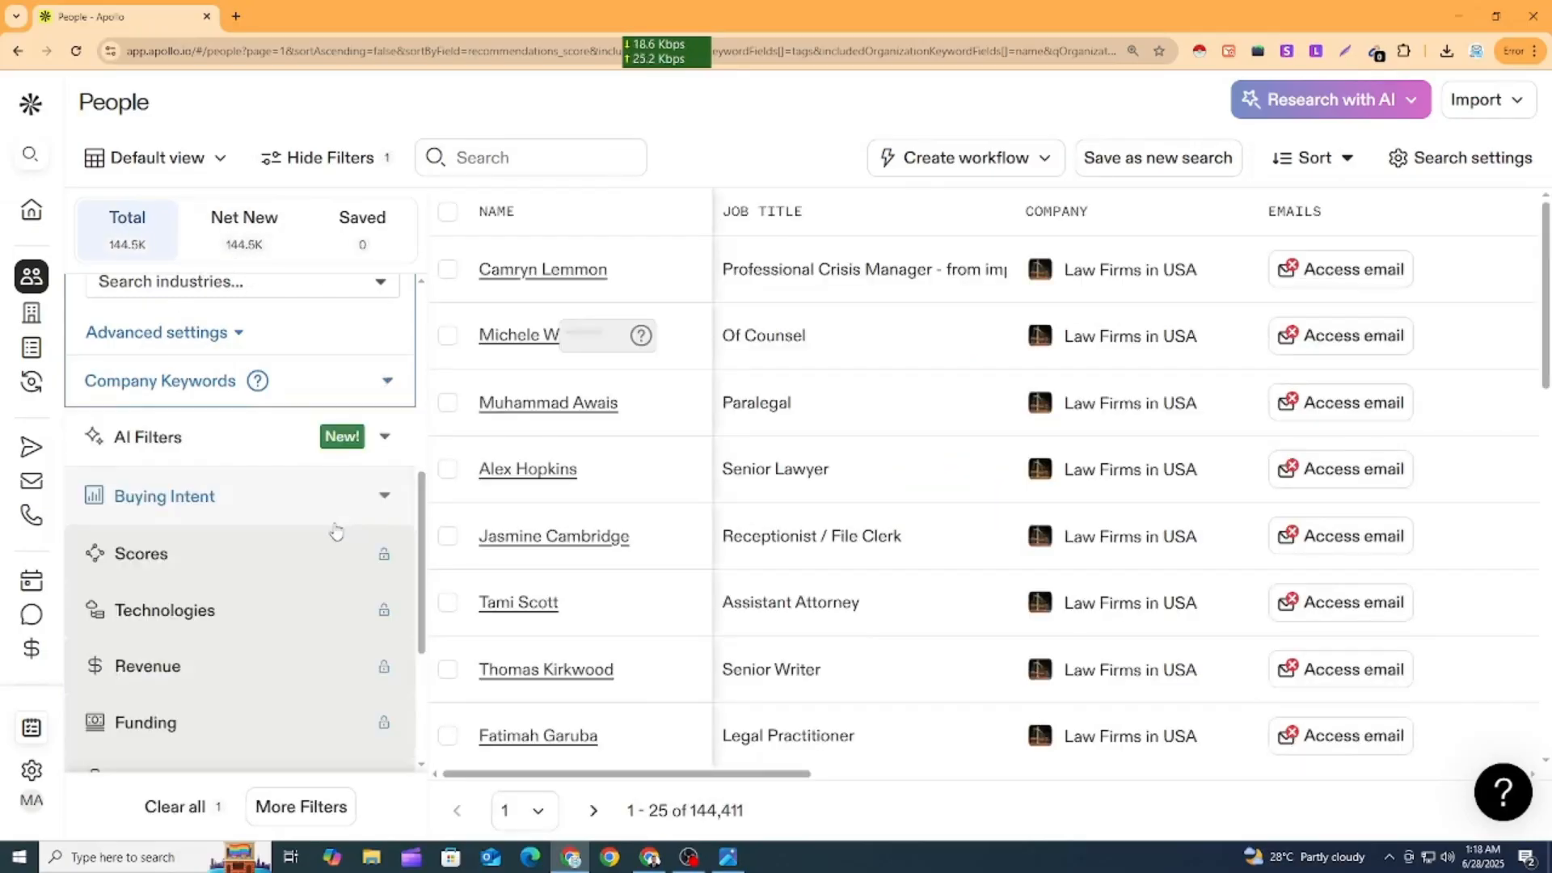
{"action": "scroll", "coordinate": [315, 534], "scroll_direction": "up", "scroll_amount": 5}
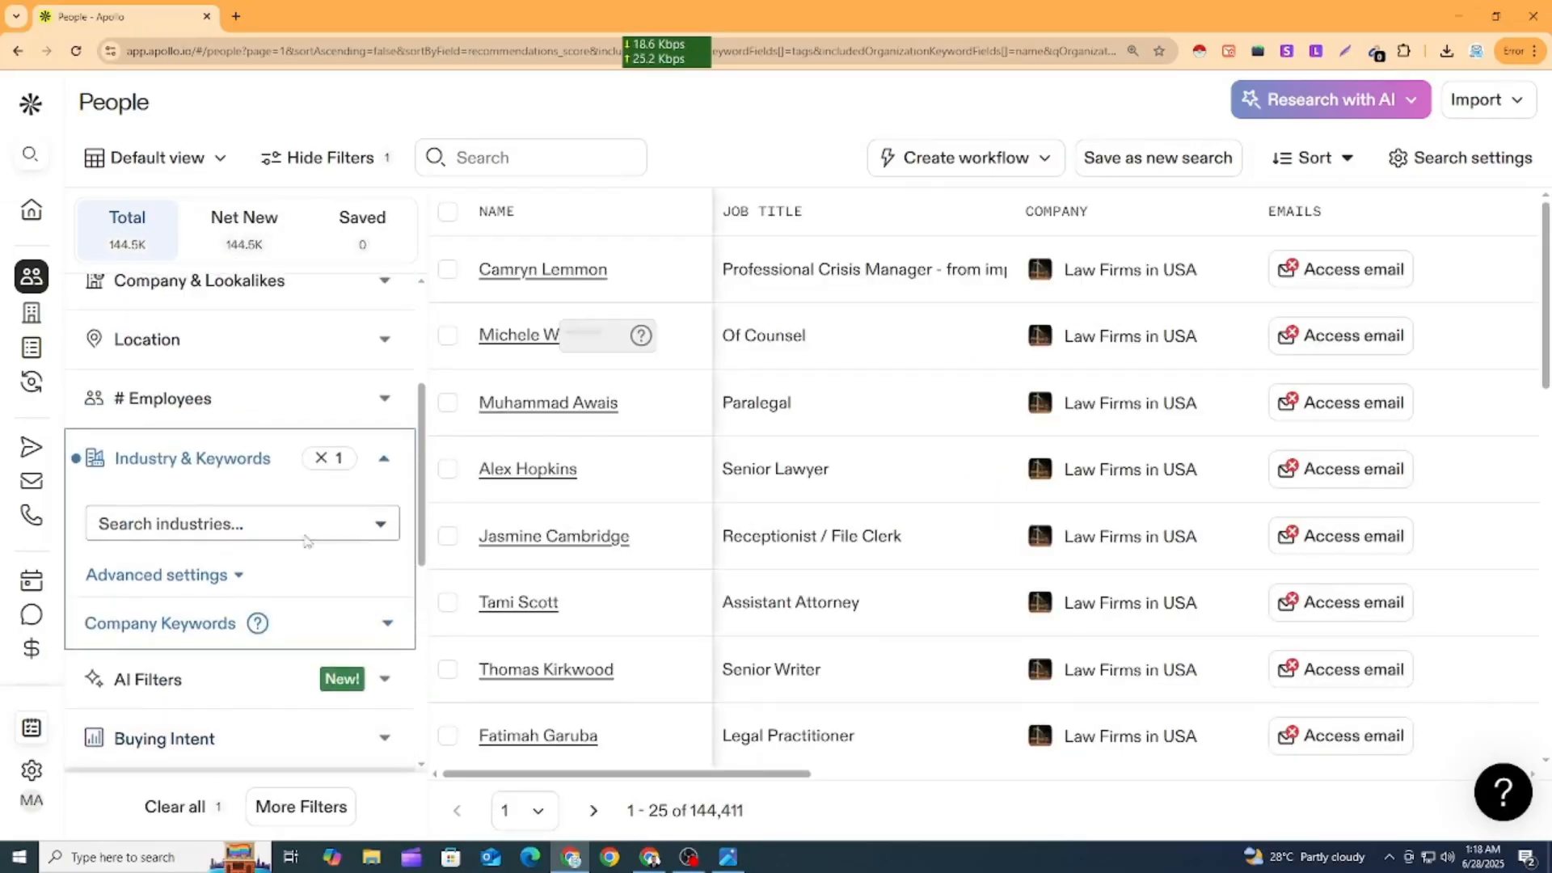
Highlight the United States location requirement in the Upwork job's target criteria and return to Apollo.
{"action": "left_click", "coordinate": [661, 861]}
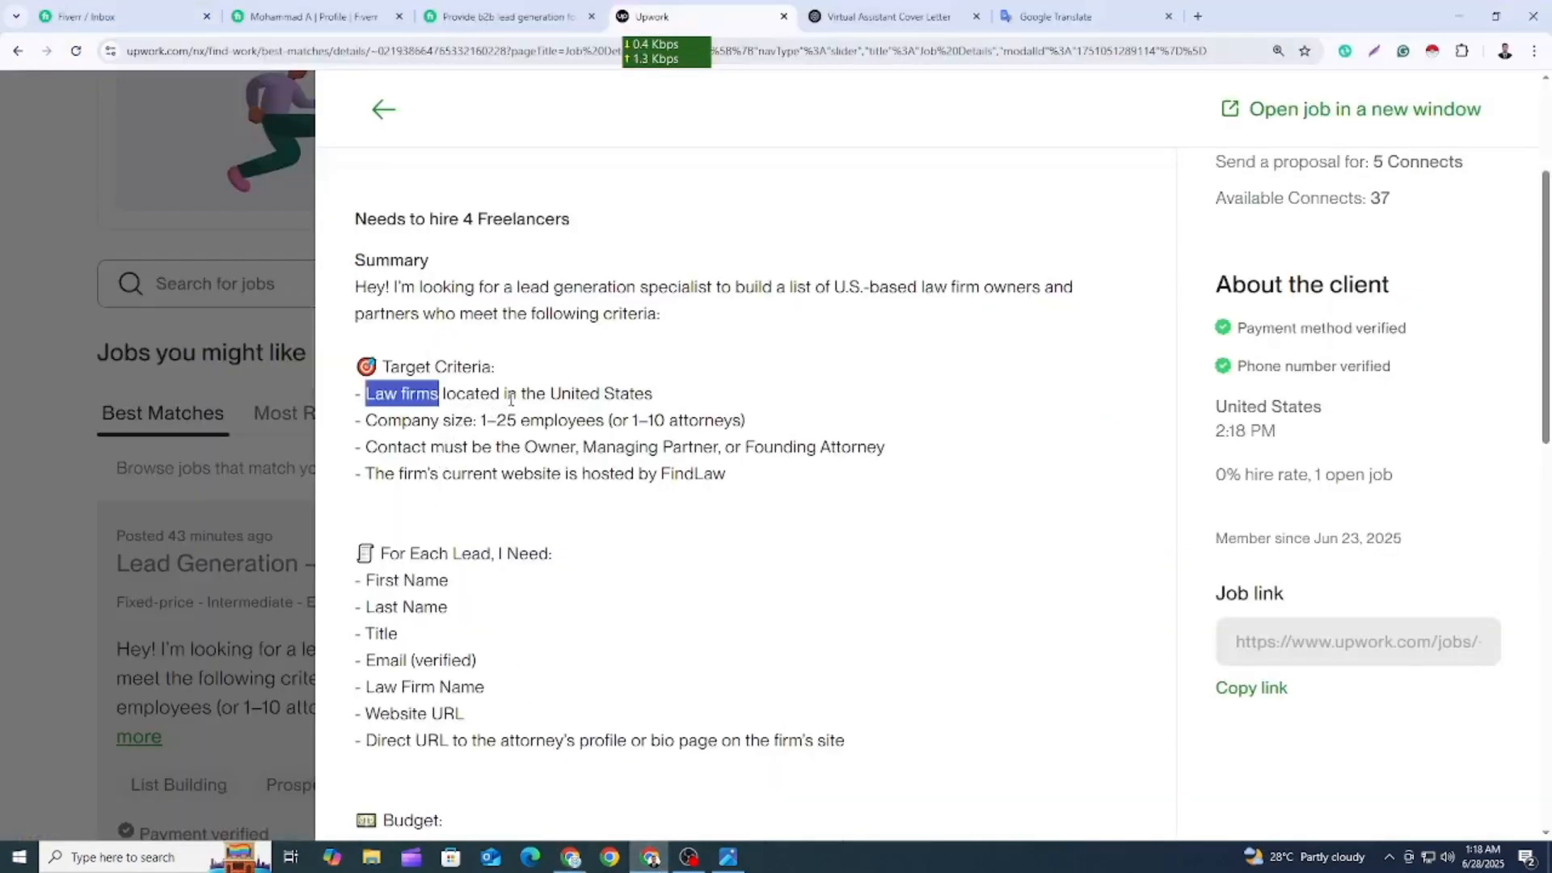
{"action": "left_click_drag", "start_coordinate": [549, 393], "coordinate": [647, 394]}
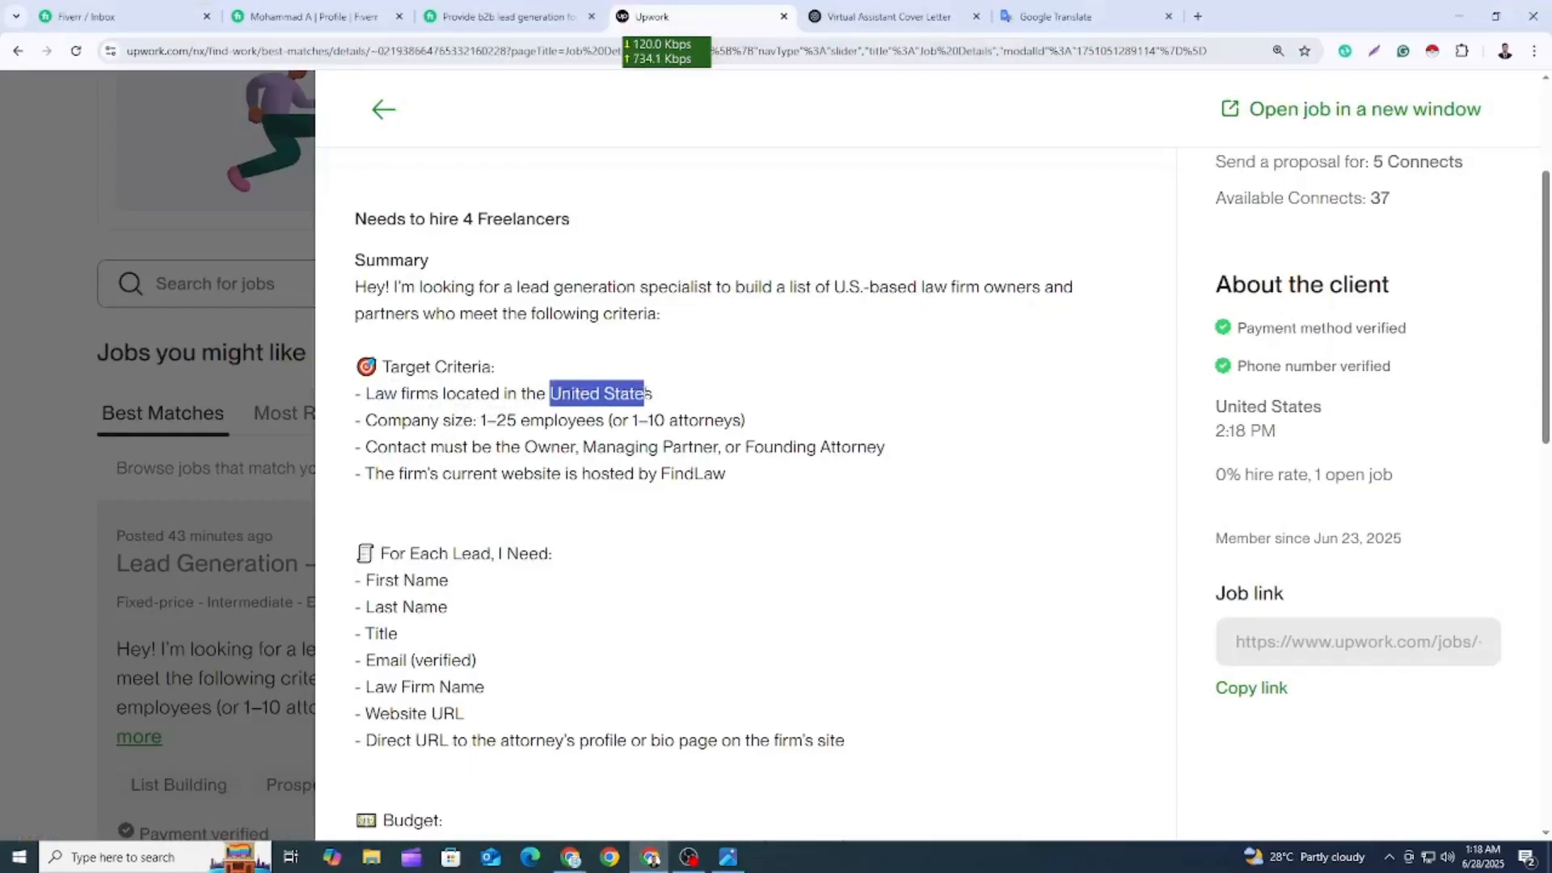
{"action": "left_click", "coordinate": [571, 858]}
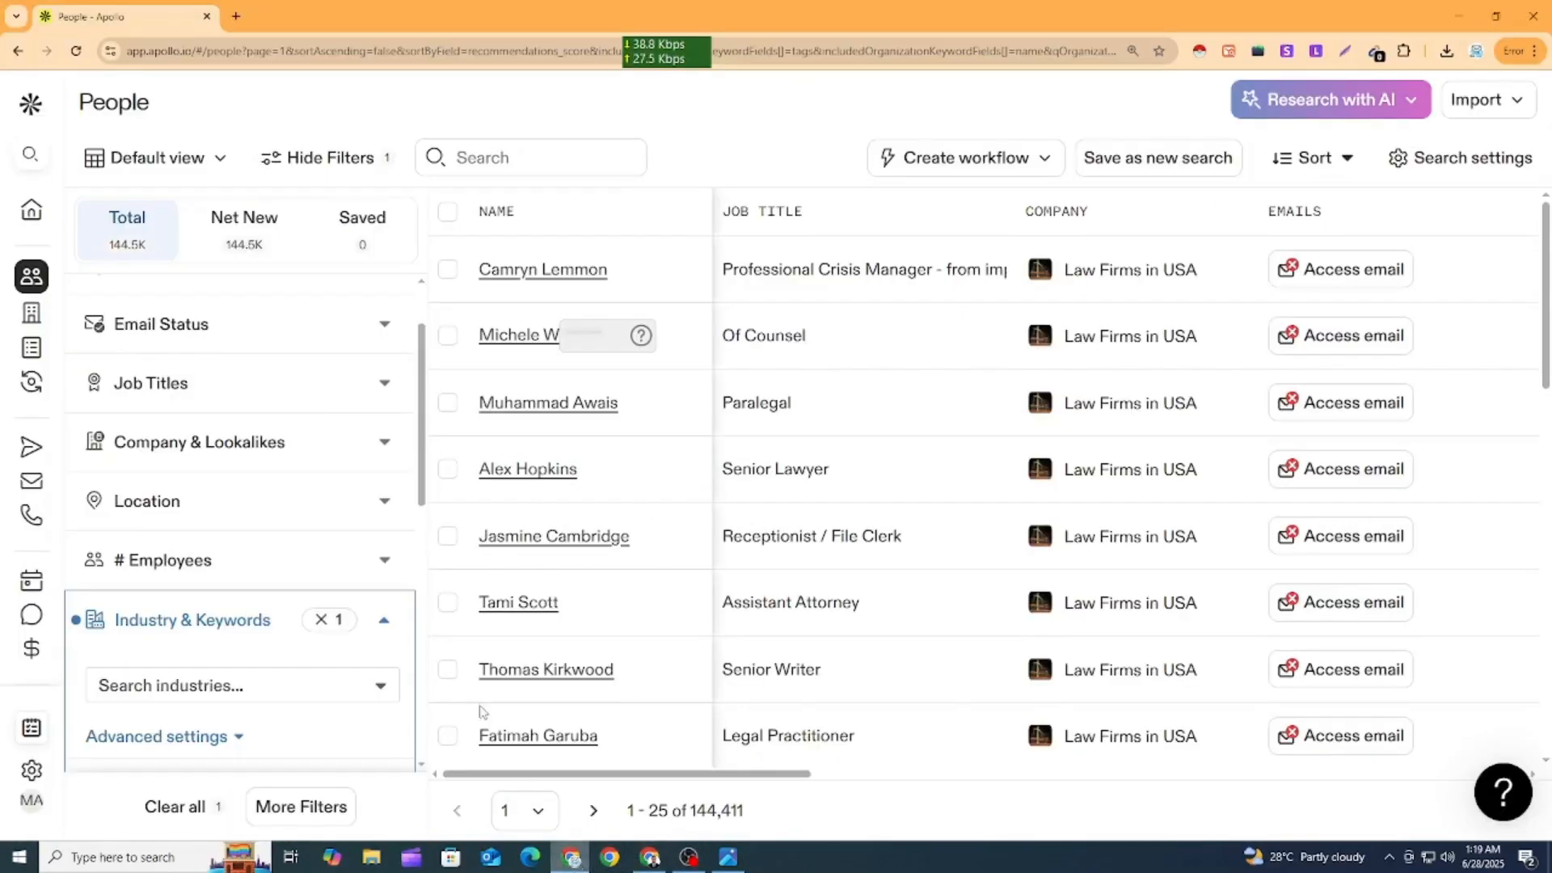
Filter the people by Account HQ location, with United States as the region.
{"action": "scroll", "coordinate": [252, 531], "scroll_direction": "up", "scroll_amount": 1}
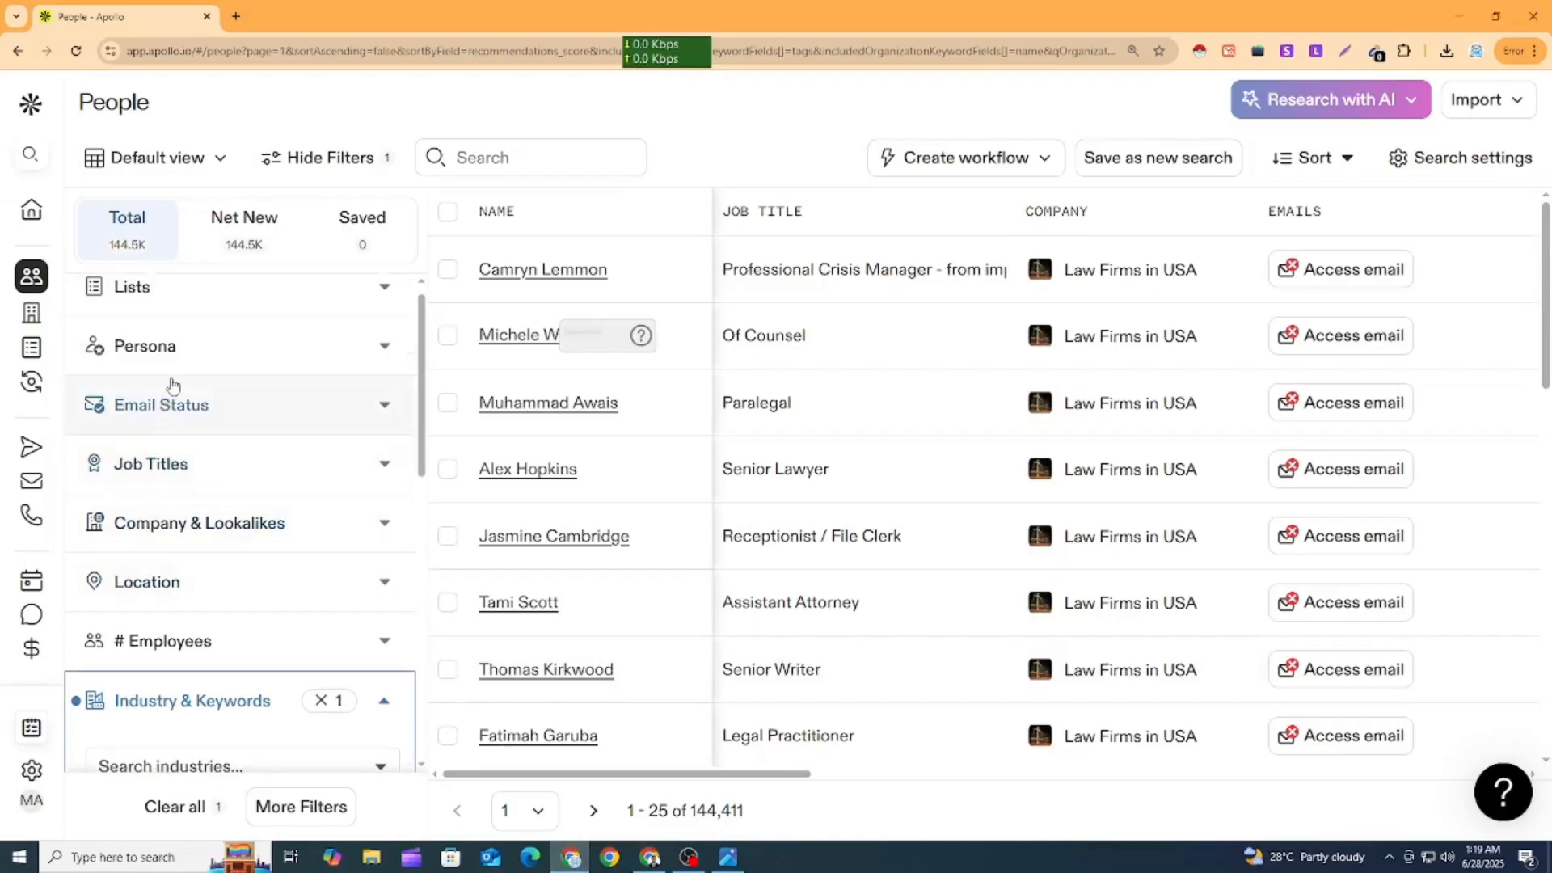
{"action": "scroll", "coordinate": [156, 461], "scroll_direction": "down", "scroll_amount": 1}
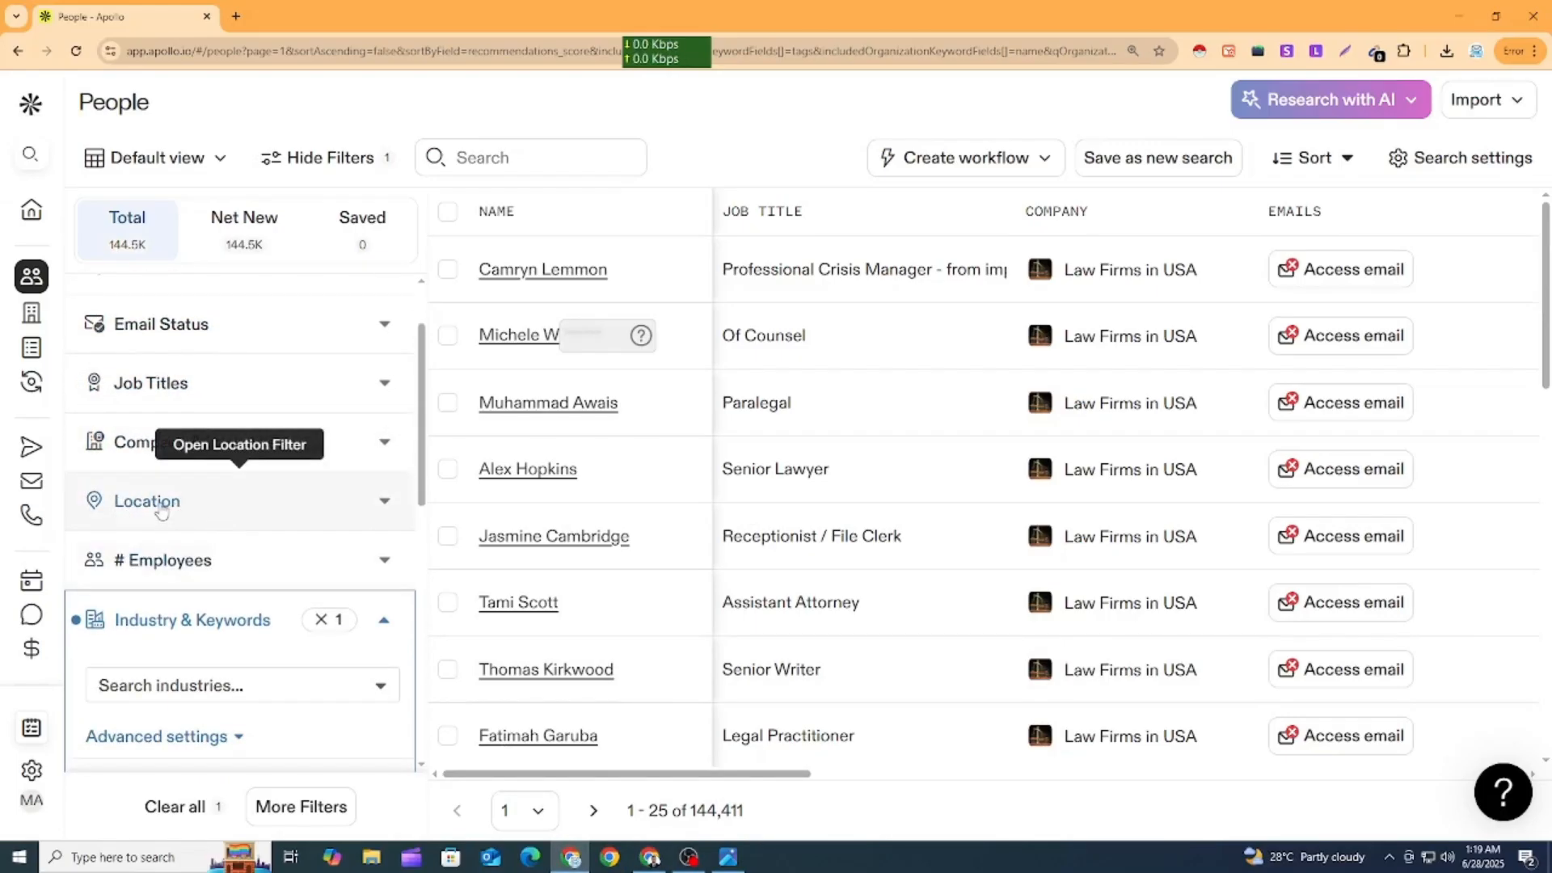
{"action": "left_click", "coordinate": [331, 508]}
{"action": "scroll", "coordinate": [159, 353], "scroll_direction": "down", "scroll_amount": 1}
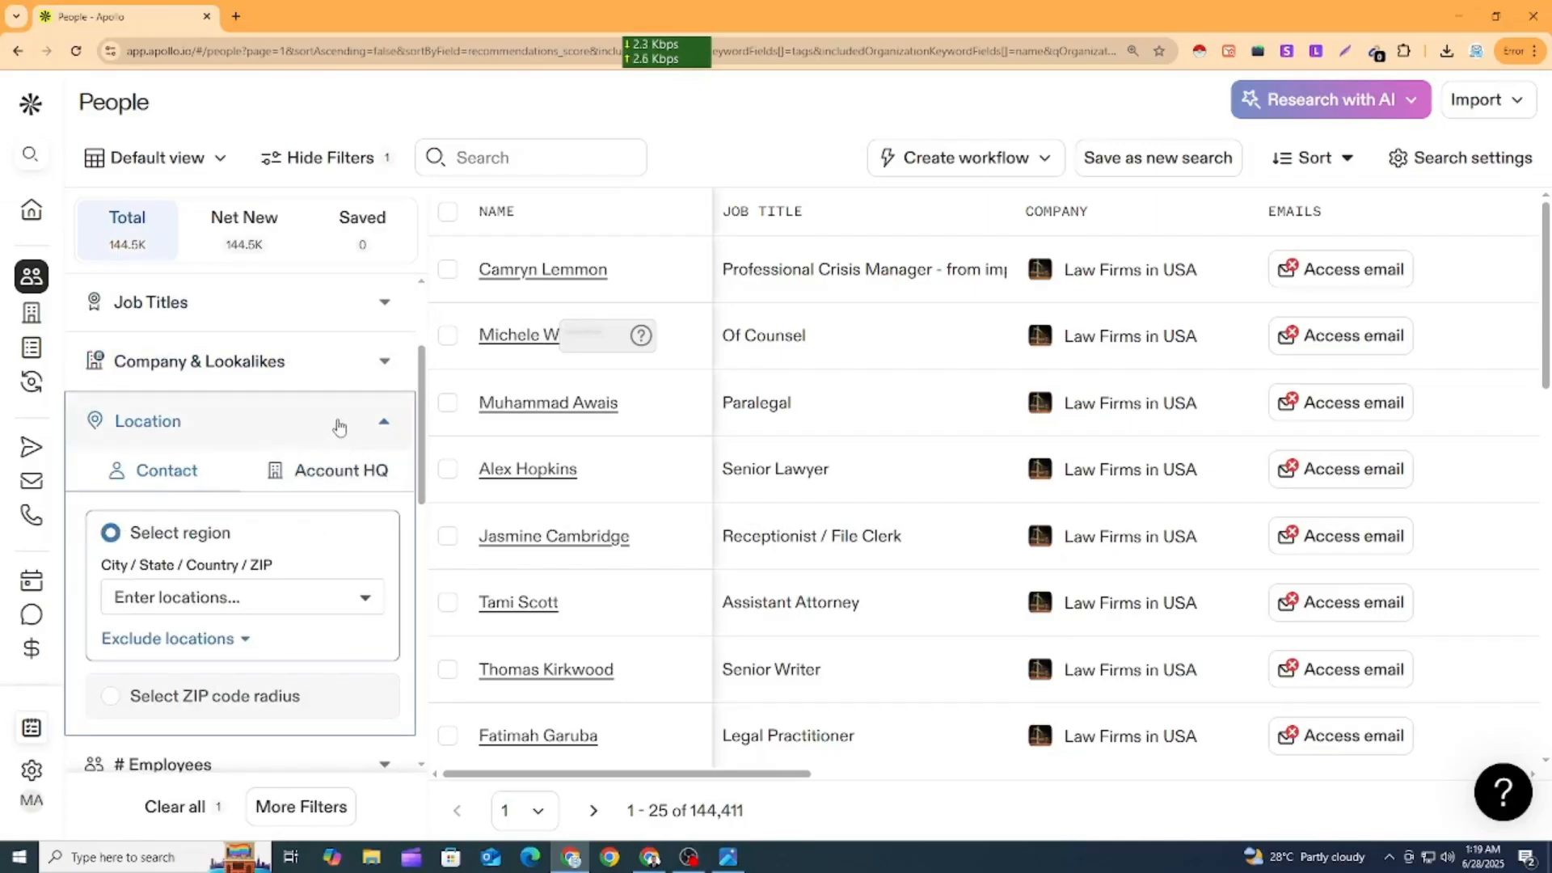
{"action": "left_click", "coordinate": [320, 482]}
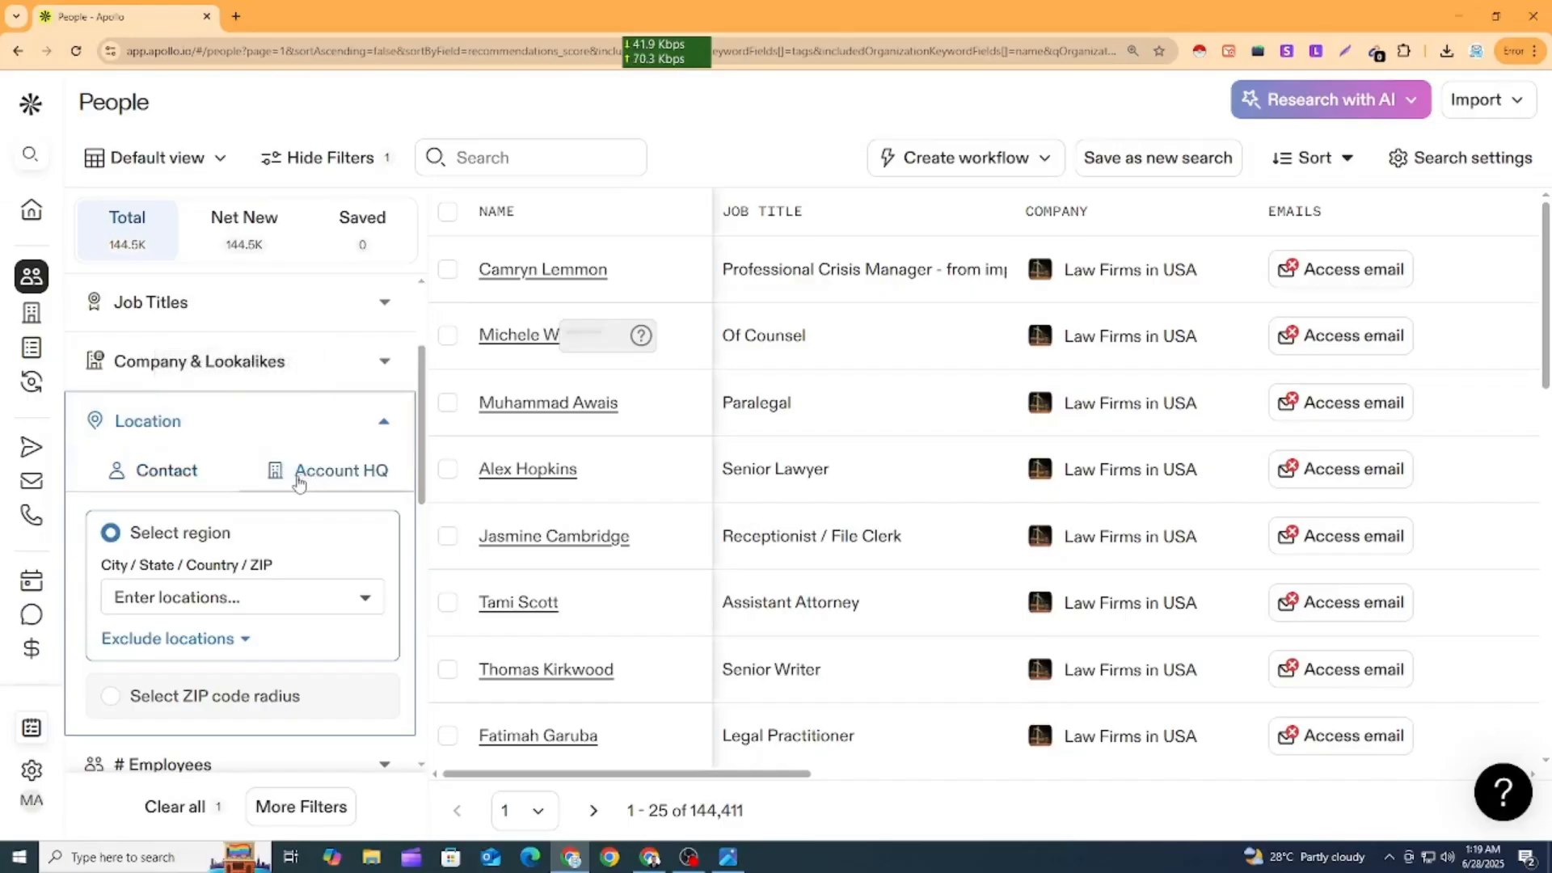
{"action": "left_click", "coordinate": [242, 597]}
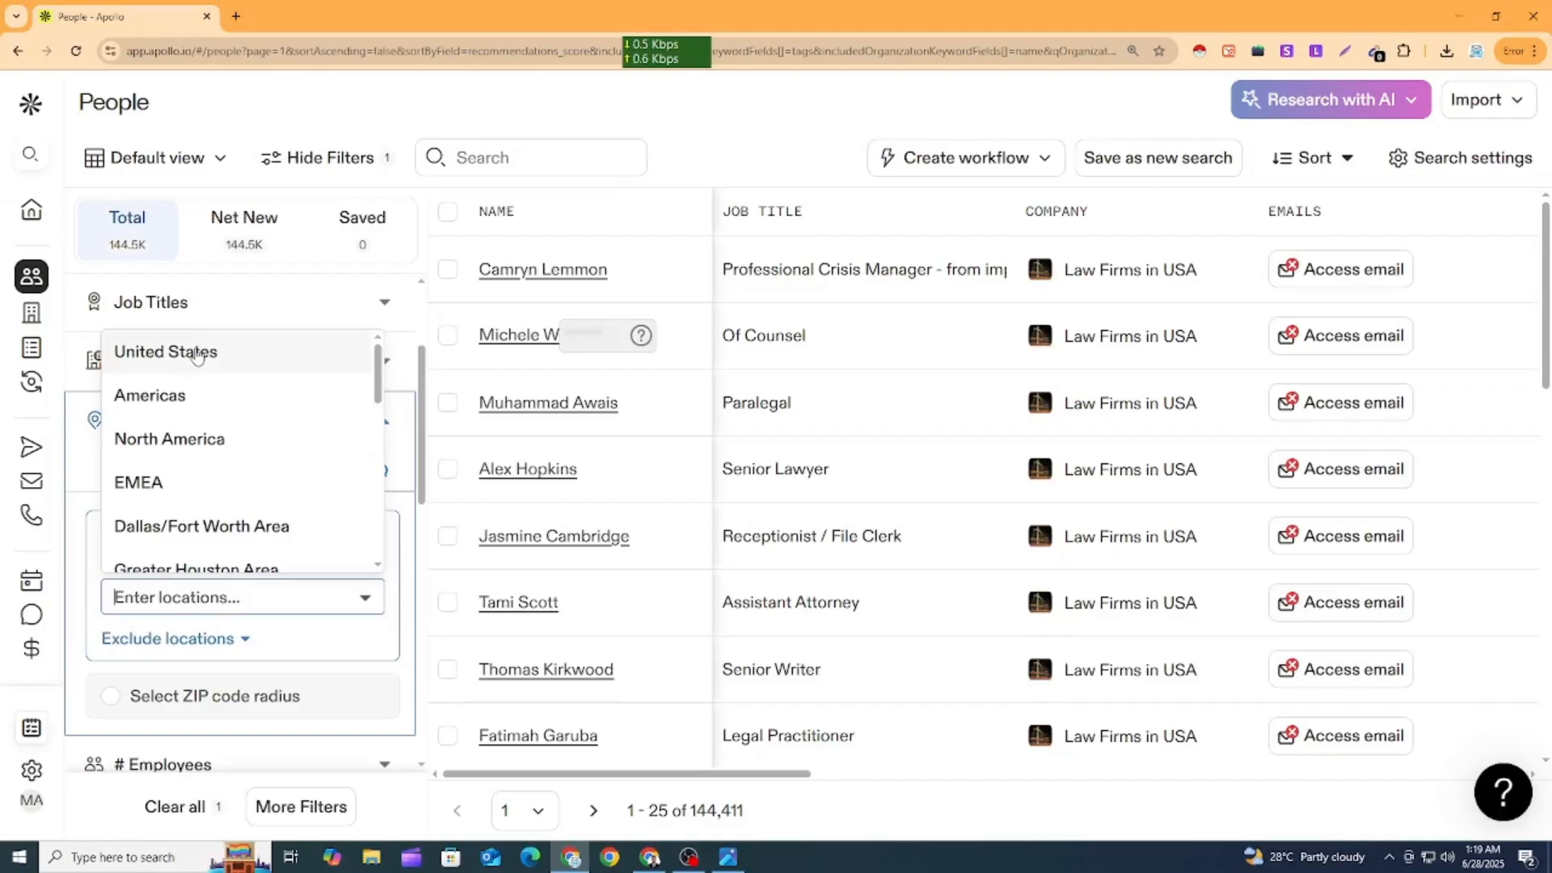
{"action": "left_click", "coordinate": [197, 356]}
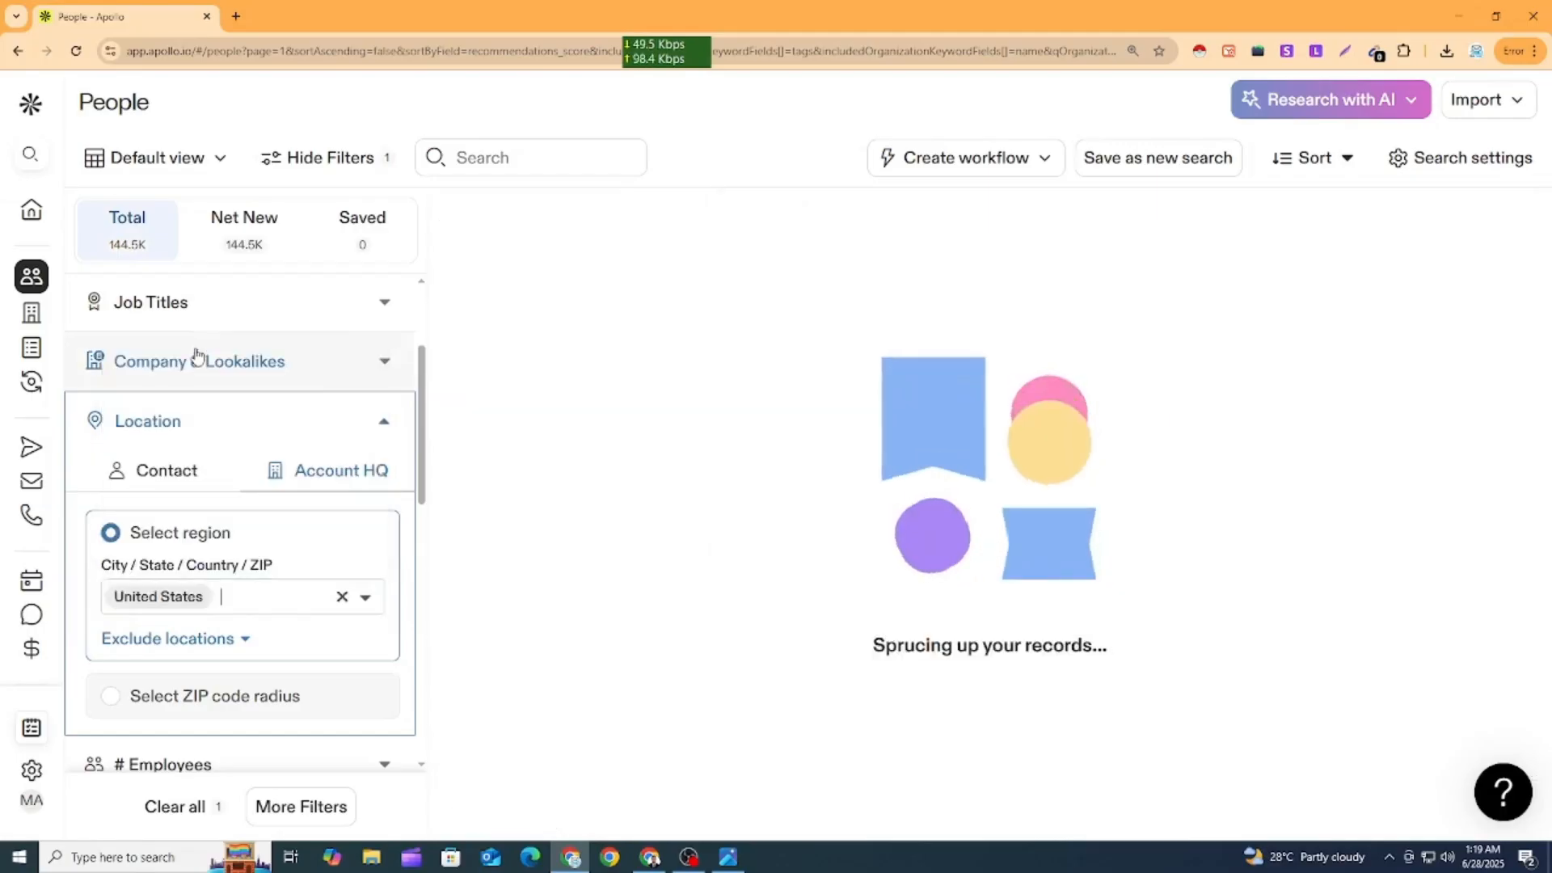
Collapse the Location filter, highlight the 1–25 employees requirement in the Upwork job's target criteria, and return to Apollo.
{"action": "left_click", "coordinate": [384, 421]}
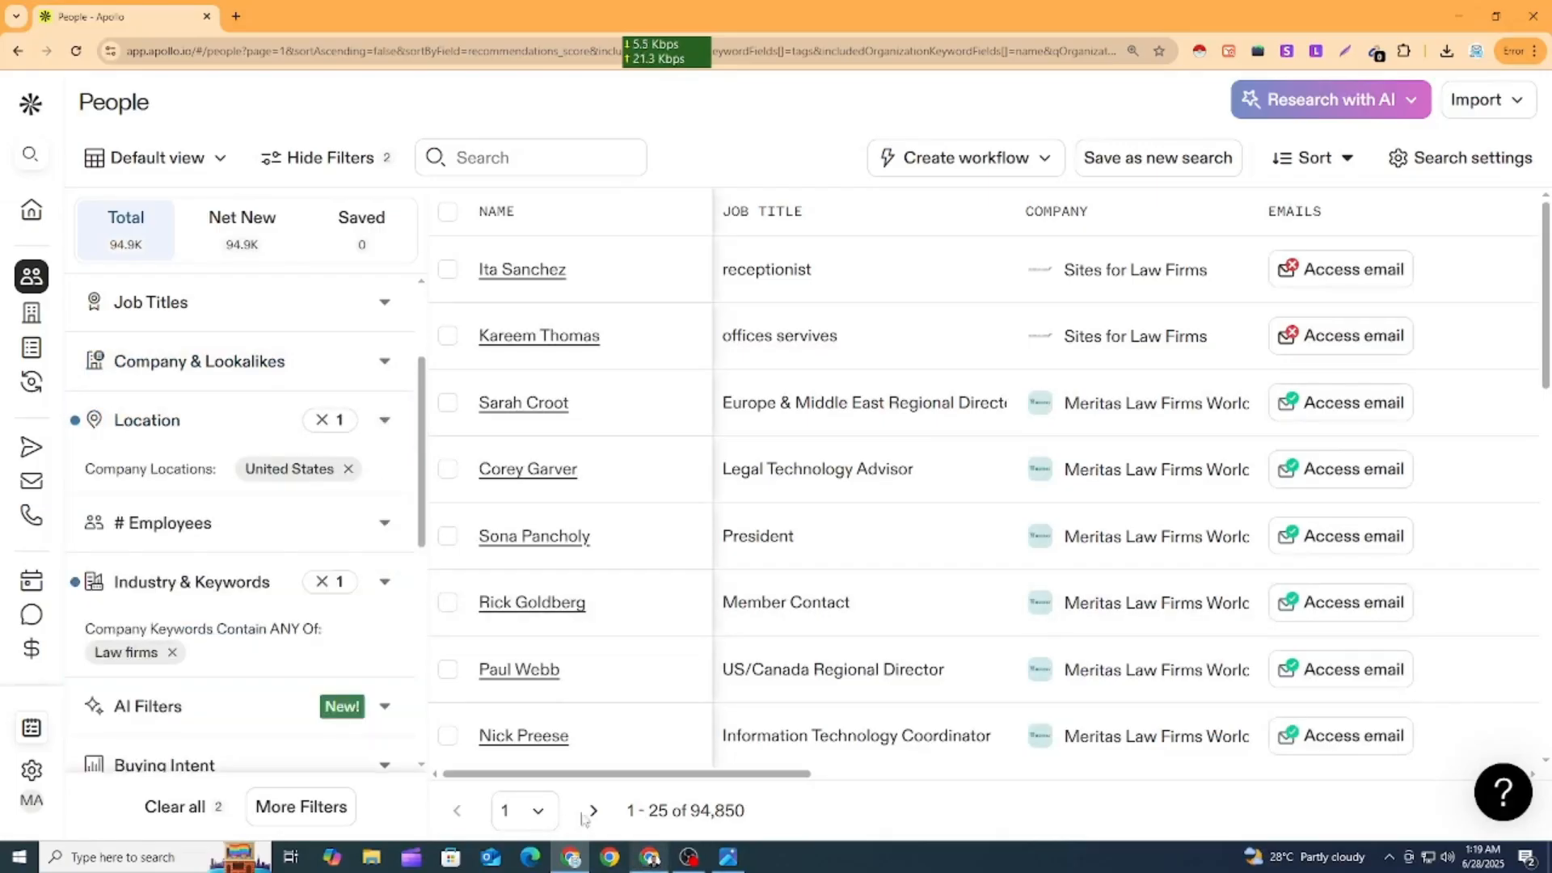
{"action": "left_click", "coordinate": [671, 856]}
{"action": "scroll", "coordinate": [472, 660], "scroll_direction": "down", "scroll_amount": 1}
{"action": "left_click_drag", "start_coordinate": [366, 339], "coordinate": [605, 339]}
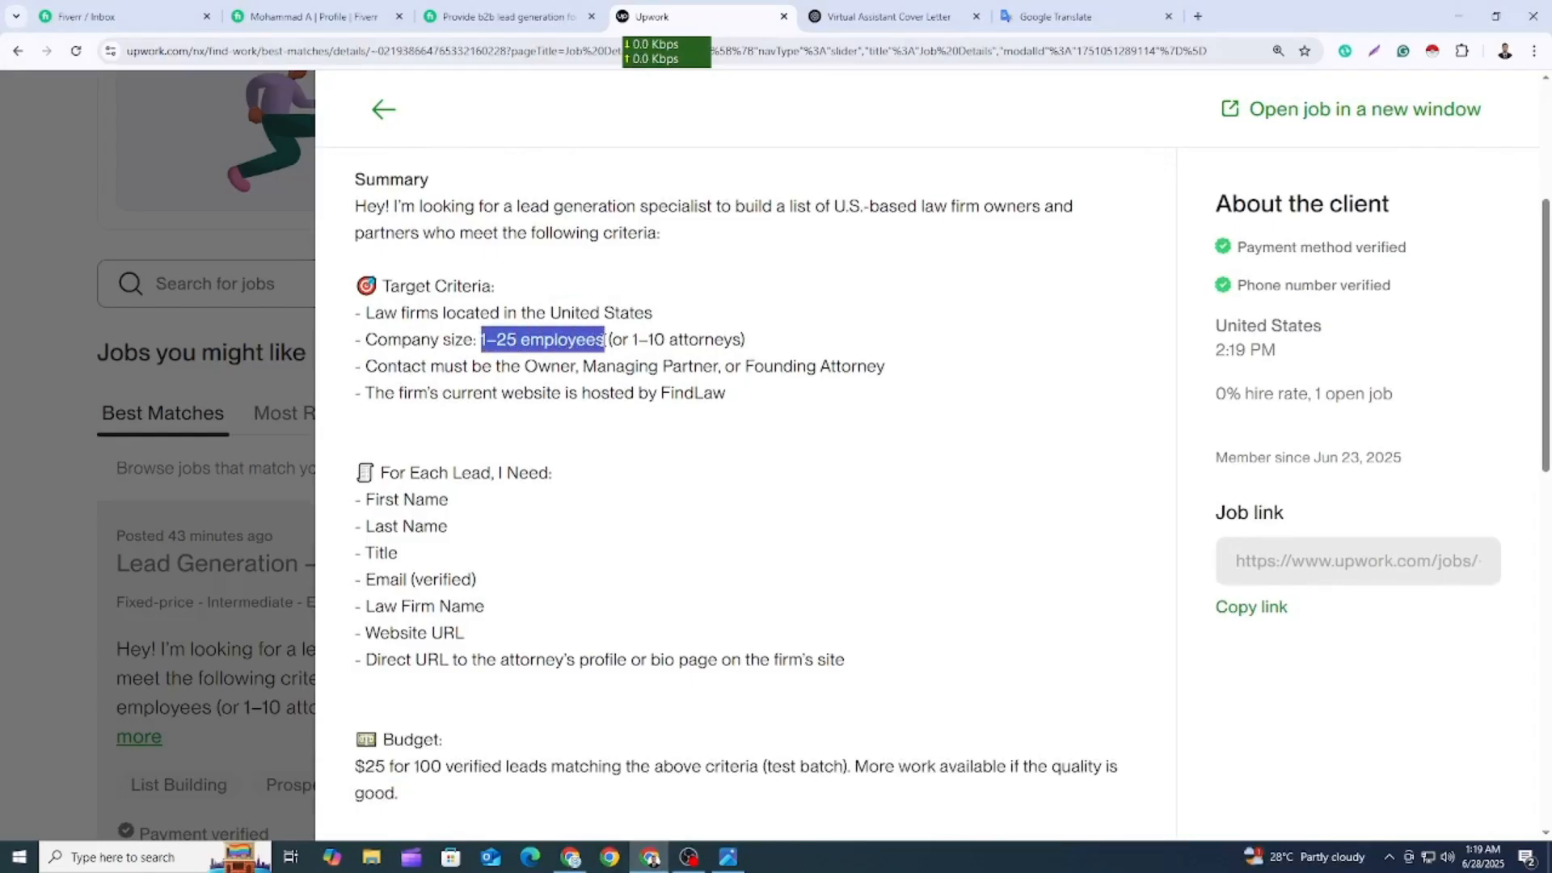
{"action": "left_click", "coordinate": [1459, 16]}
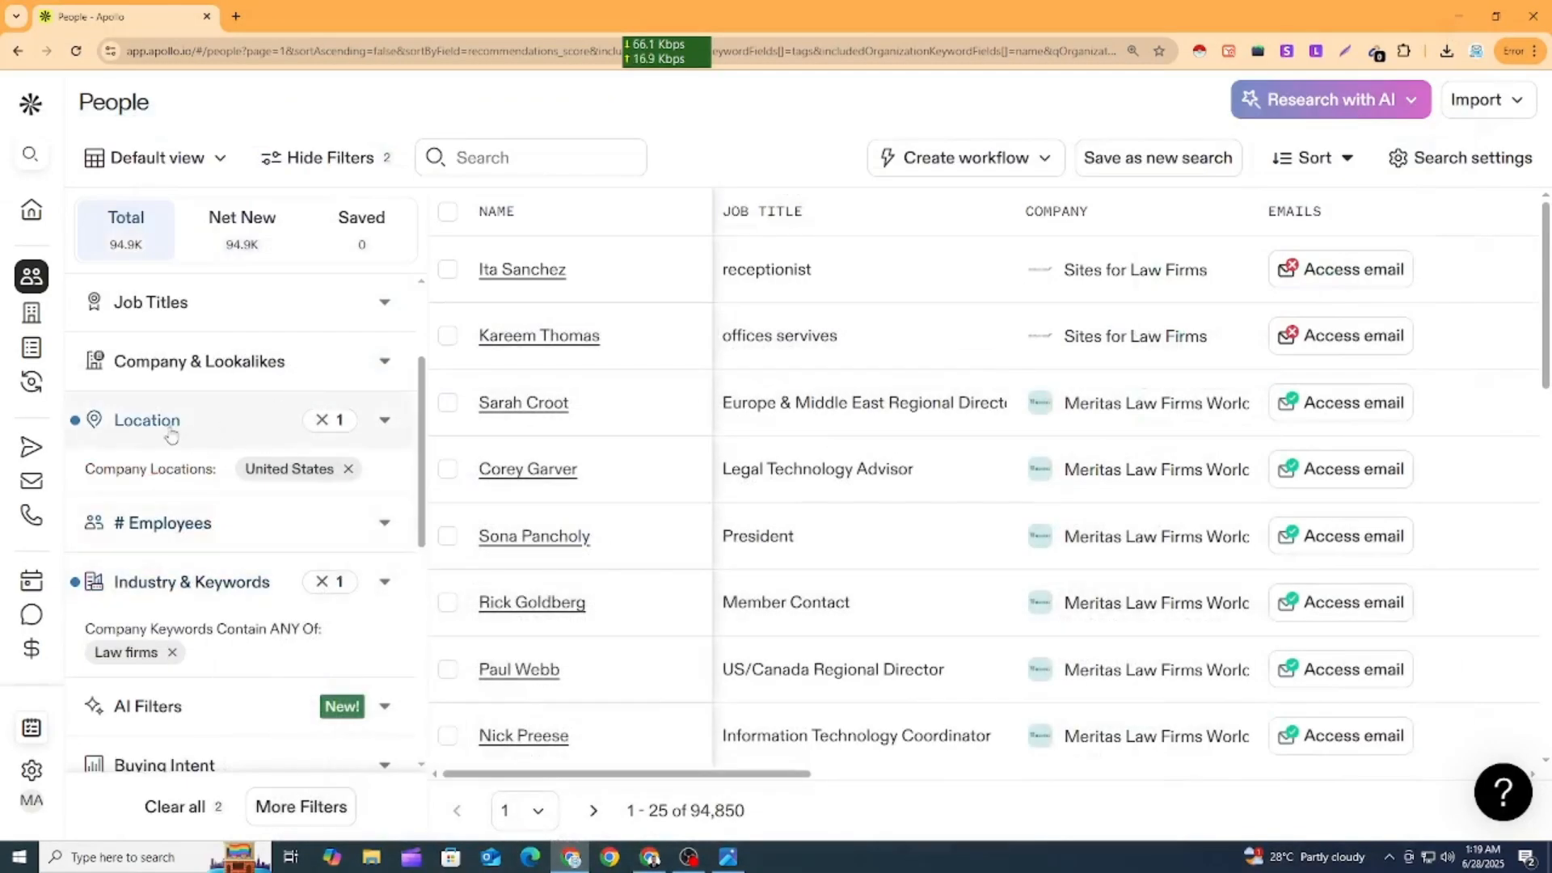
Filter the people by the predefined employee ranges 1-10 and 11-20, and collapse the # Employees filter.
{"action": "scroll", "coordinate": [184, 463], "scroll_direction": "down", "scroll_amount": 1}
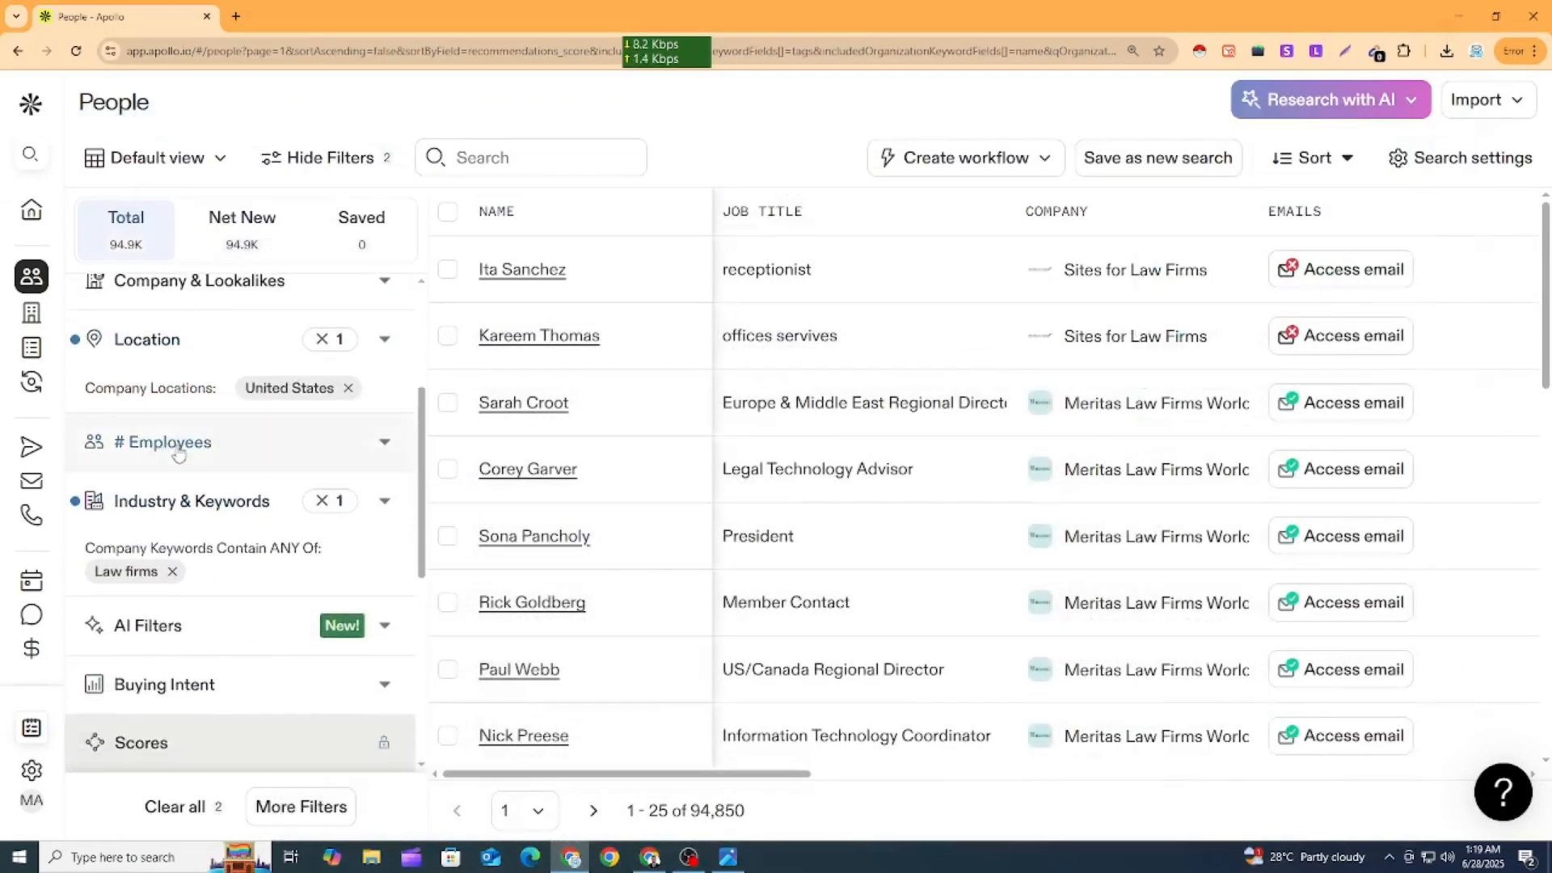
{"action": "left_click", "coordinate": [178, 450]}
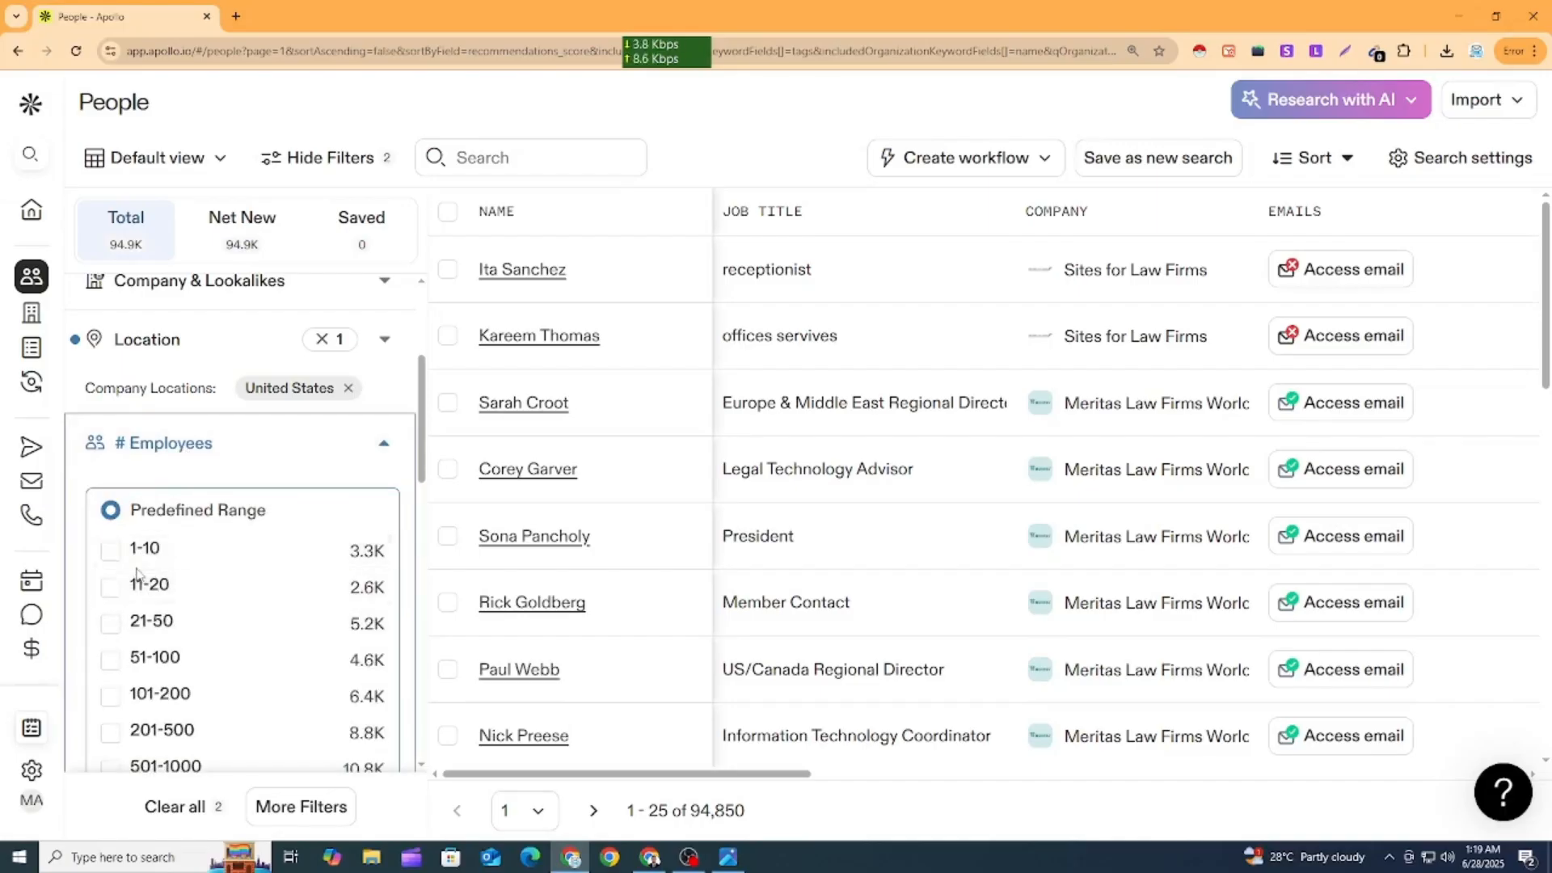
{"action": "left_click", "coordinate": [110, 550]}
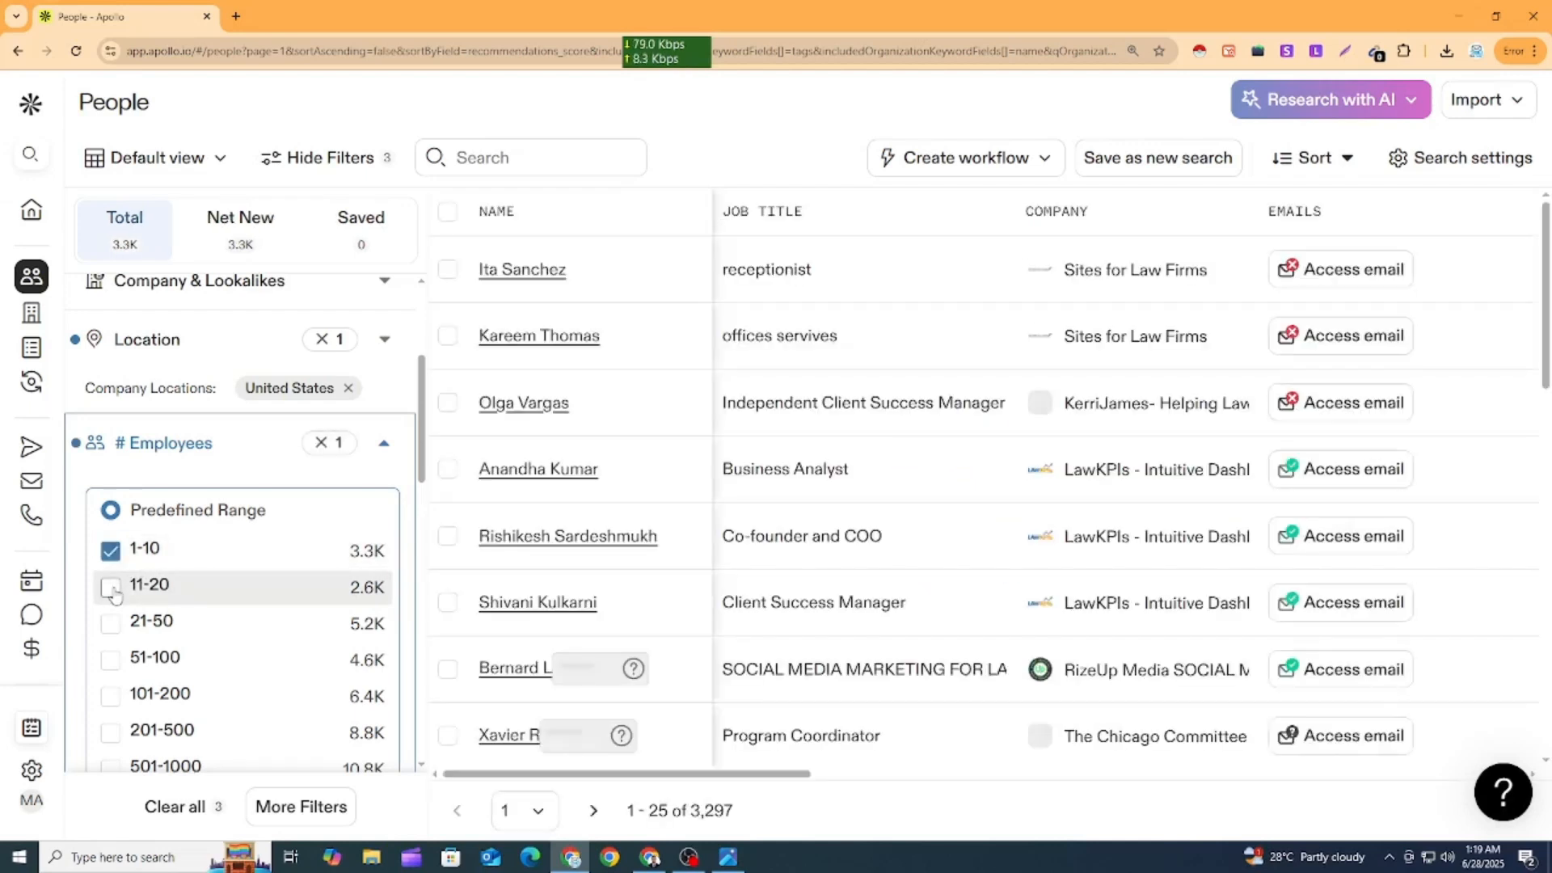
{"action": "left_click", "coordinate": [111, 588]}
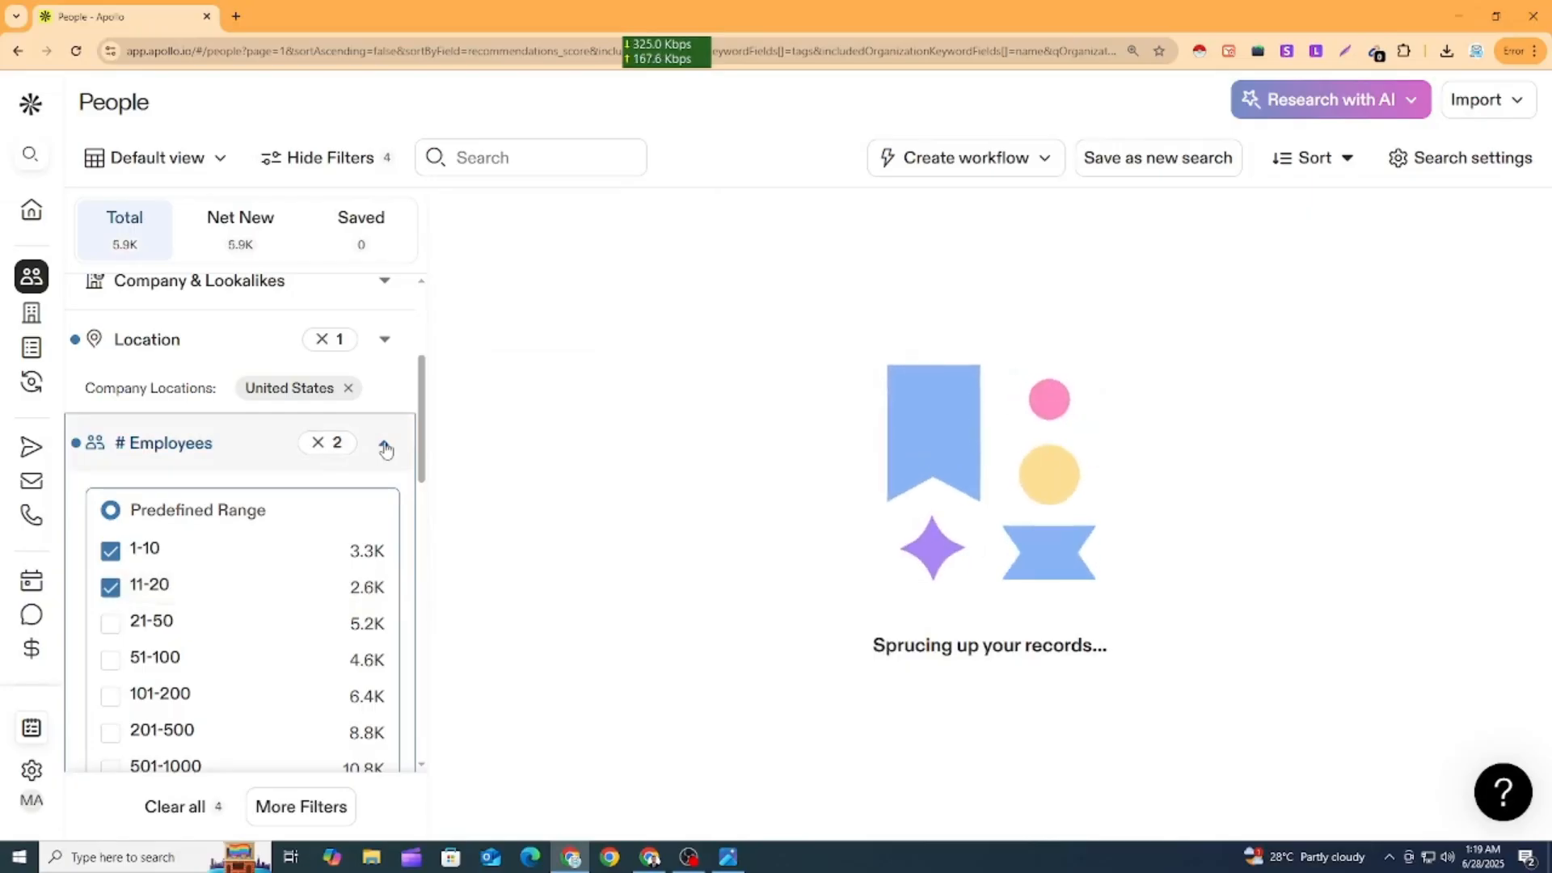
{"action": "left_click", "coordinate": [386, 447]}
{"action": "scroll", "coordinate": [329, 624], "scroll_direction": "up", "scroll_amount": 3}
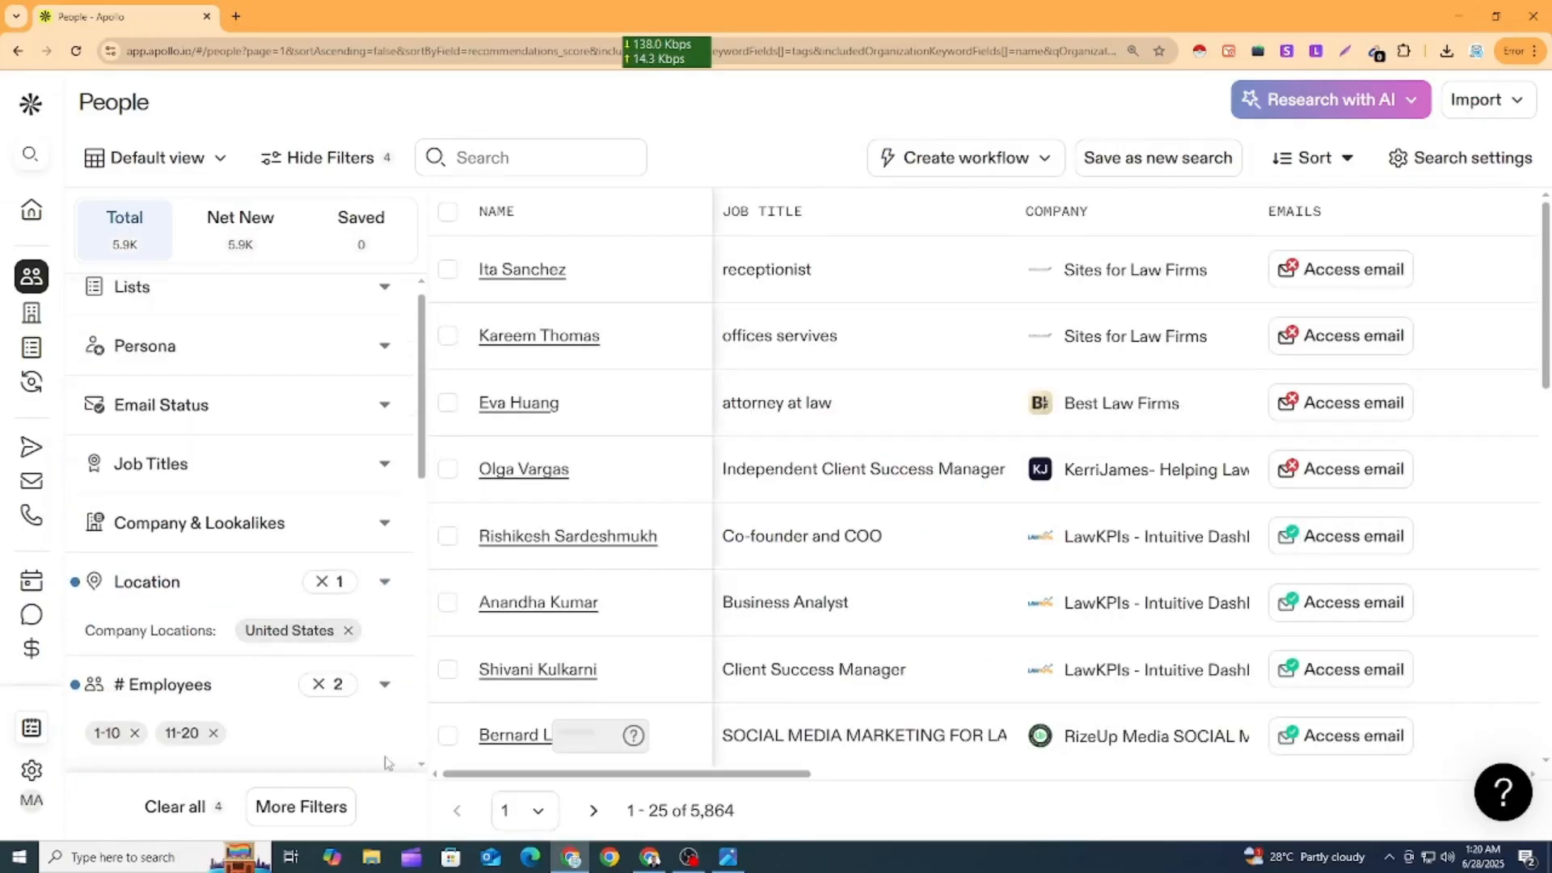
Highlight the contact role requirement in the Upwork job's target criteria and return to Apollo.
{"action": "left_click", "coordinate": [650, 857]}
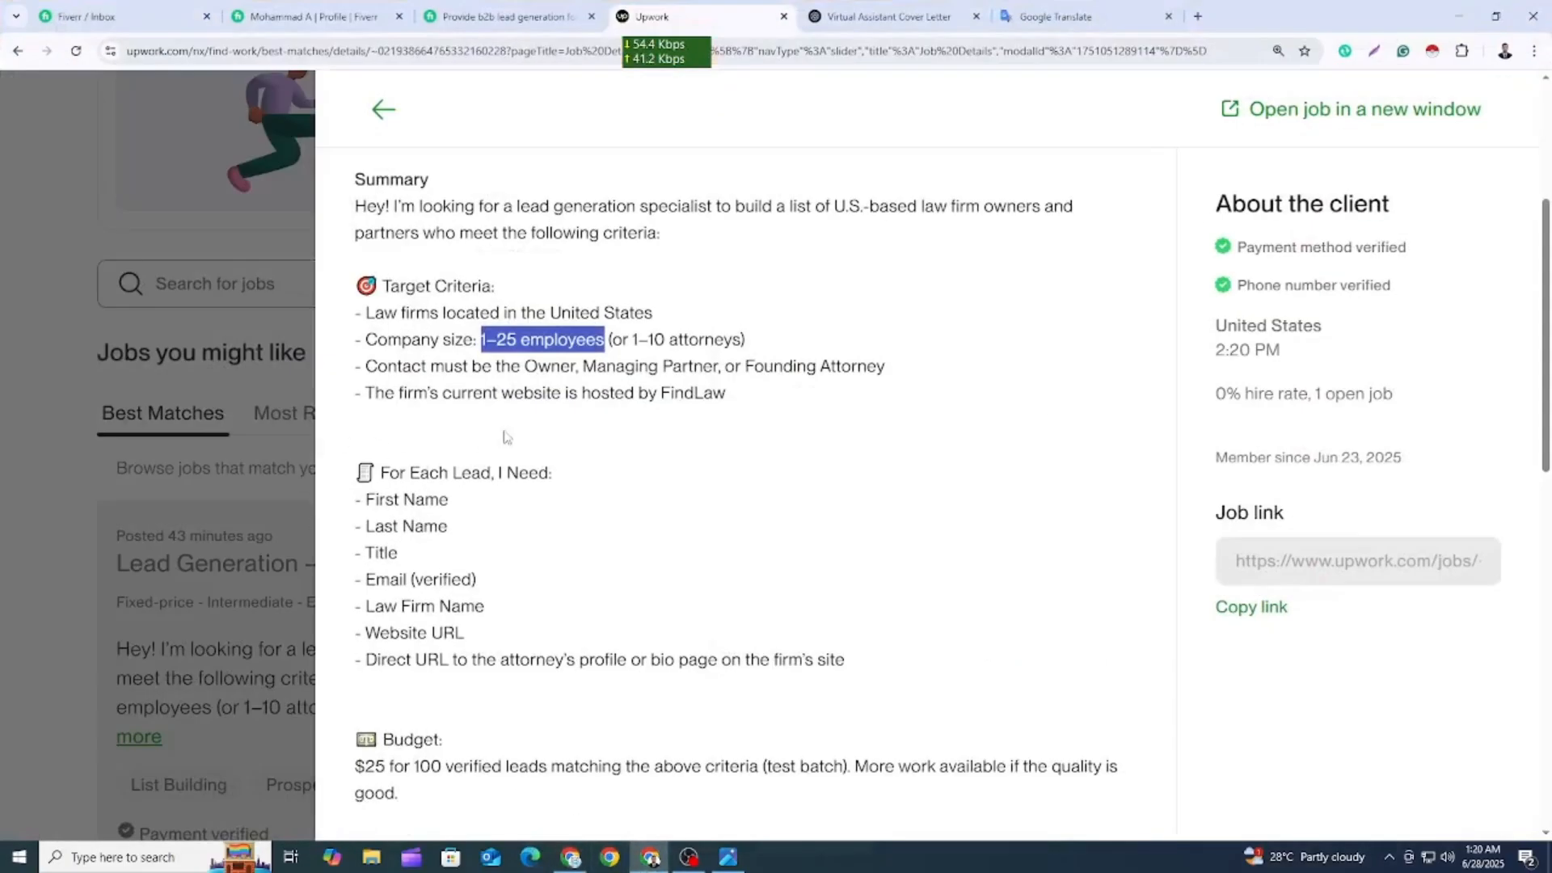
{"action": "left_click", "coordinate": [563, 394]}
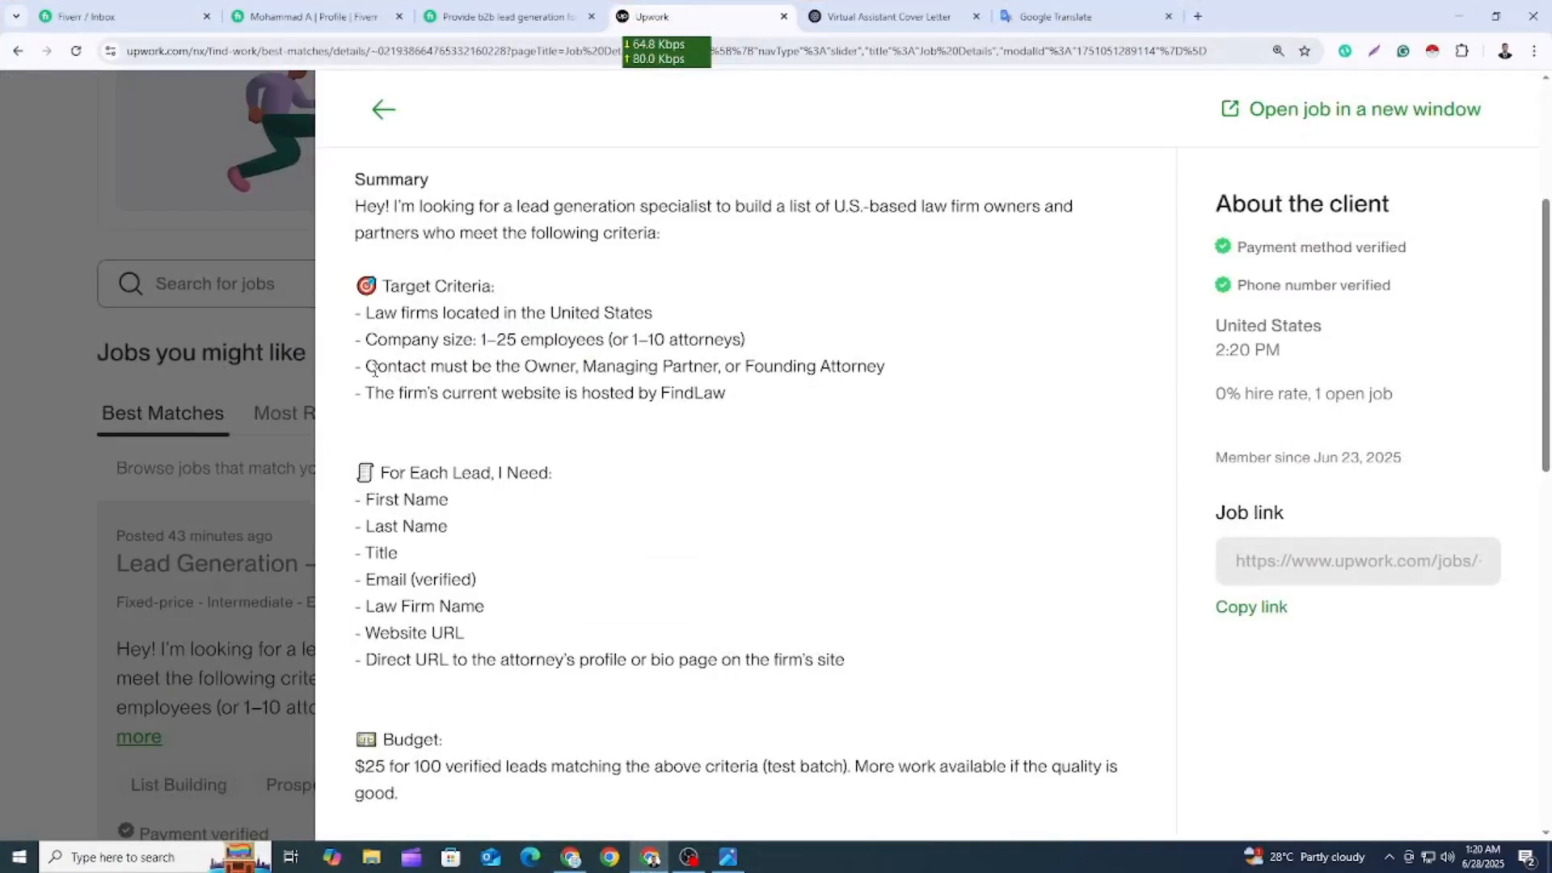
{"action": "left_click_drag", "start_coordinate": [368, 368], "coordinate": [850, 368]}
{"action": "left_click", "coordinate": [758, 449]}
{"action": "left_click", "coordinate": [1460, 7]}
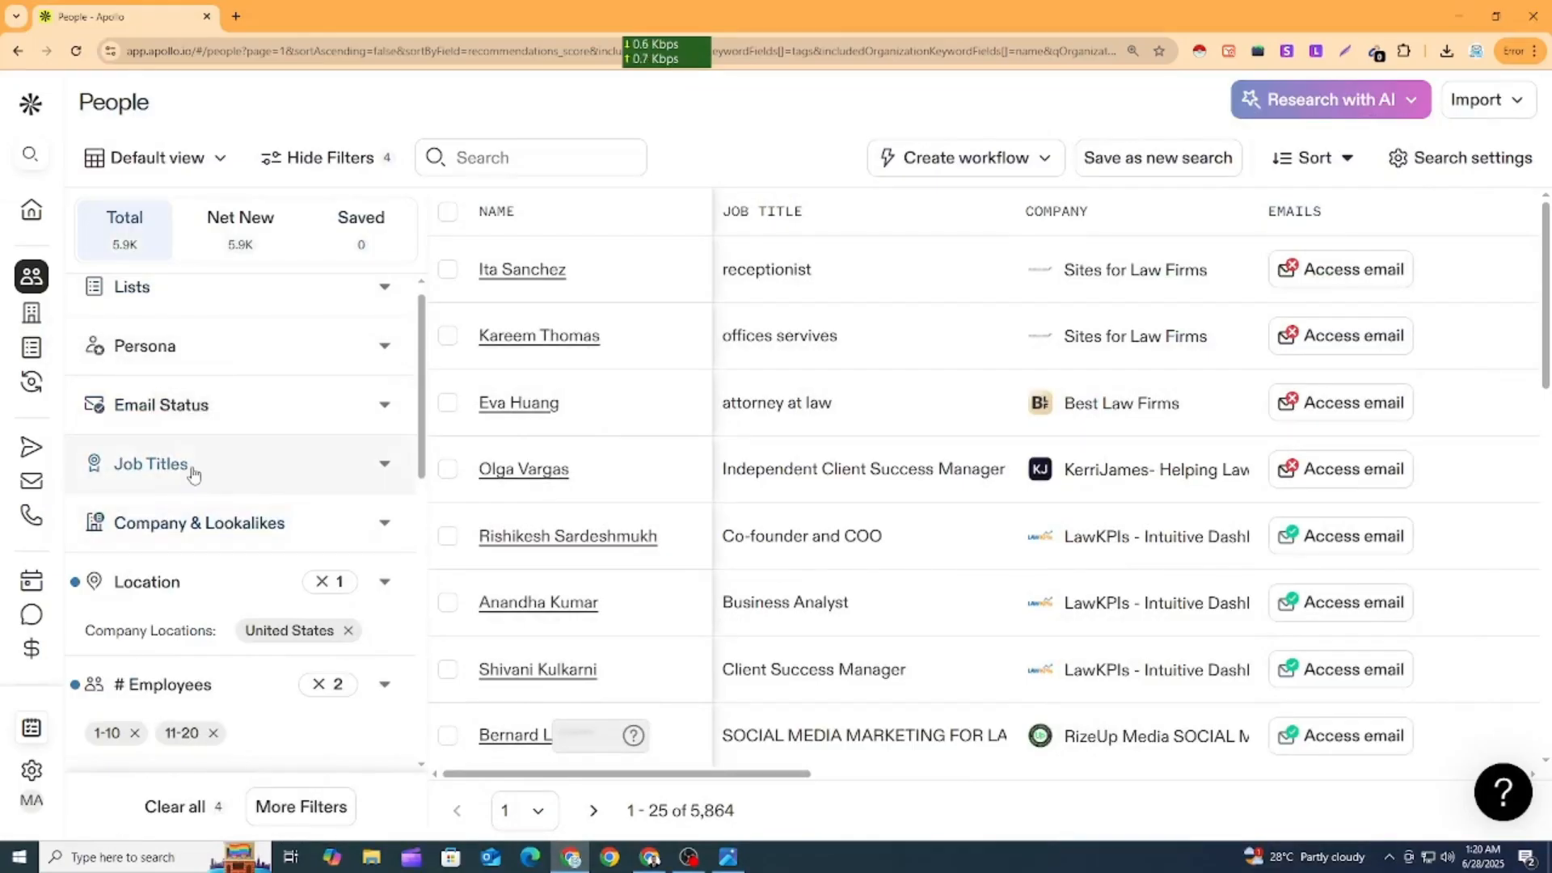
Add "owner" as an included title in the Job Titles filter.
{"action": "scroll", "coordinate": [146, 396], "scroll_direction": "down", "scroll_amount": 2}
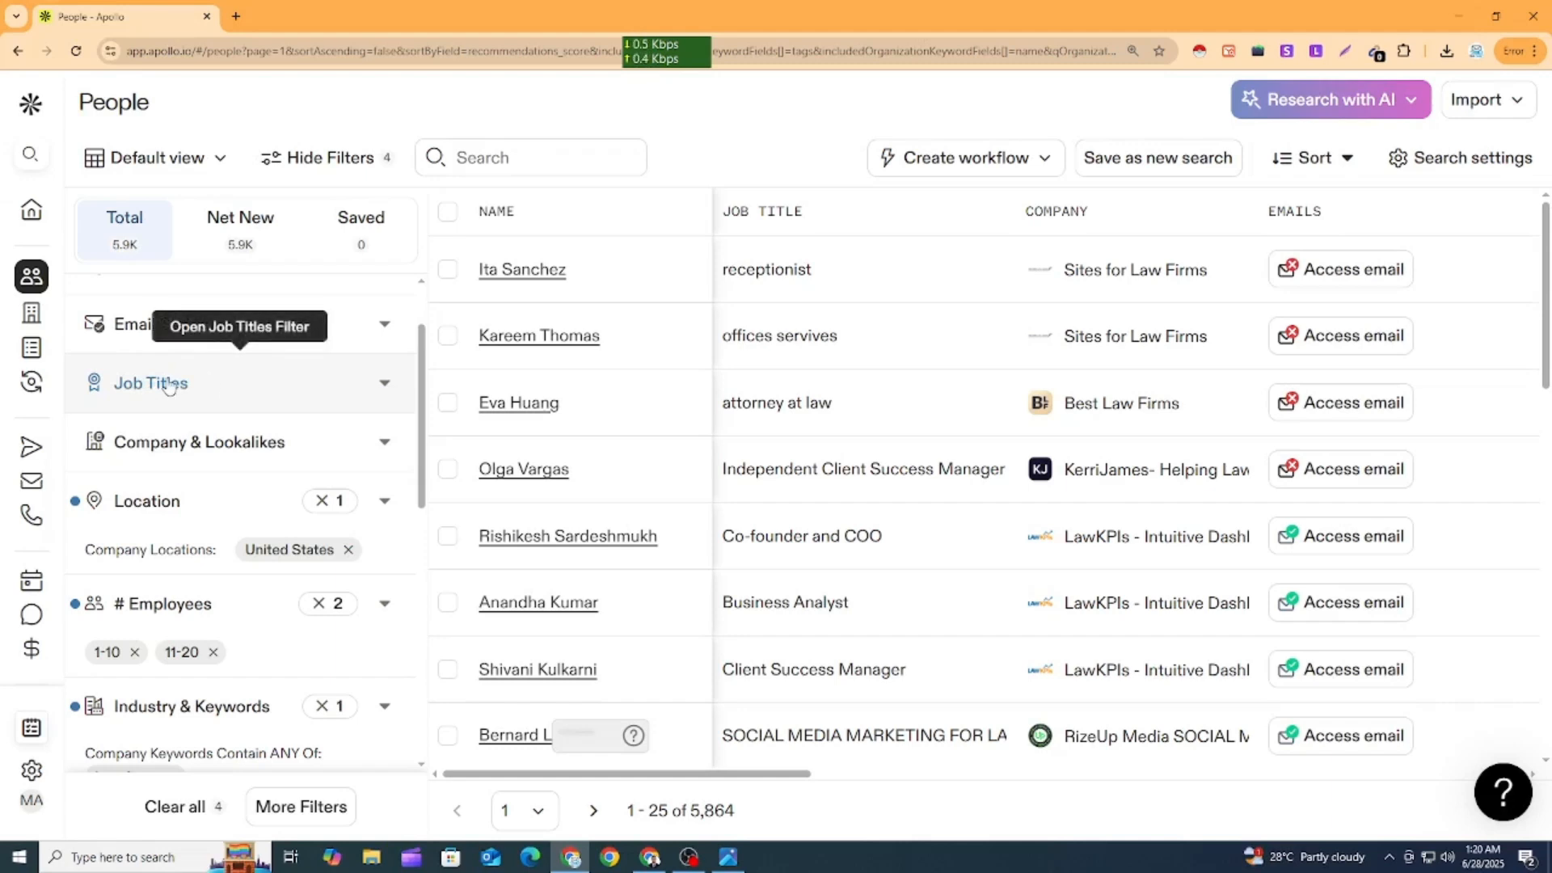
{"action": "left_click", "coordinate": [165, 384]}
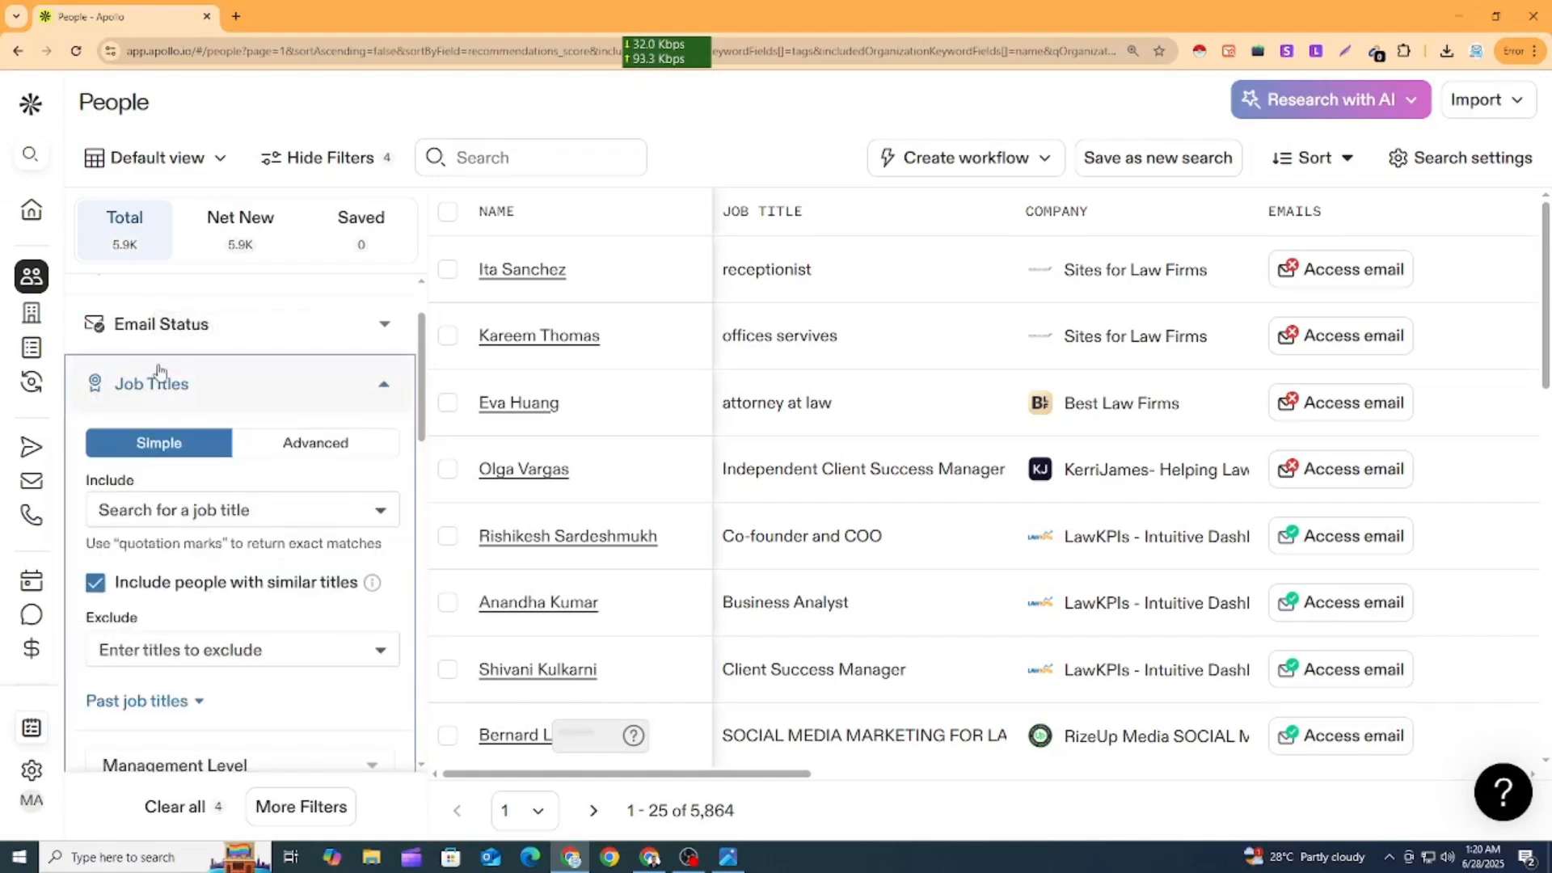
{"action": "left_click", "coordinate": [137, 513]}
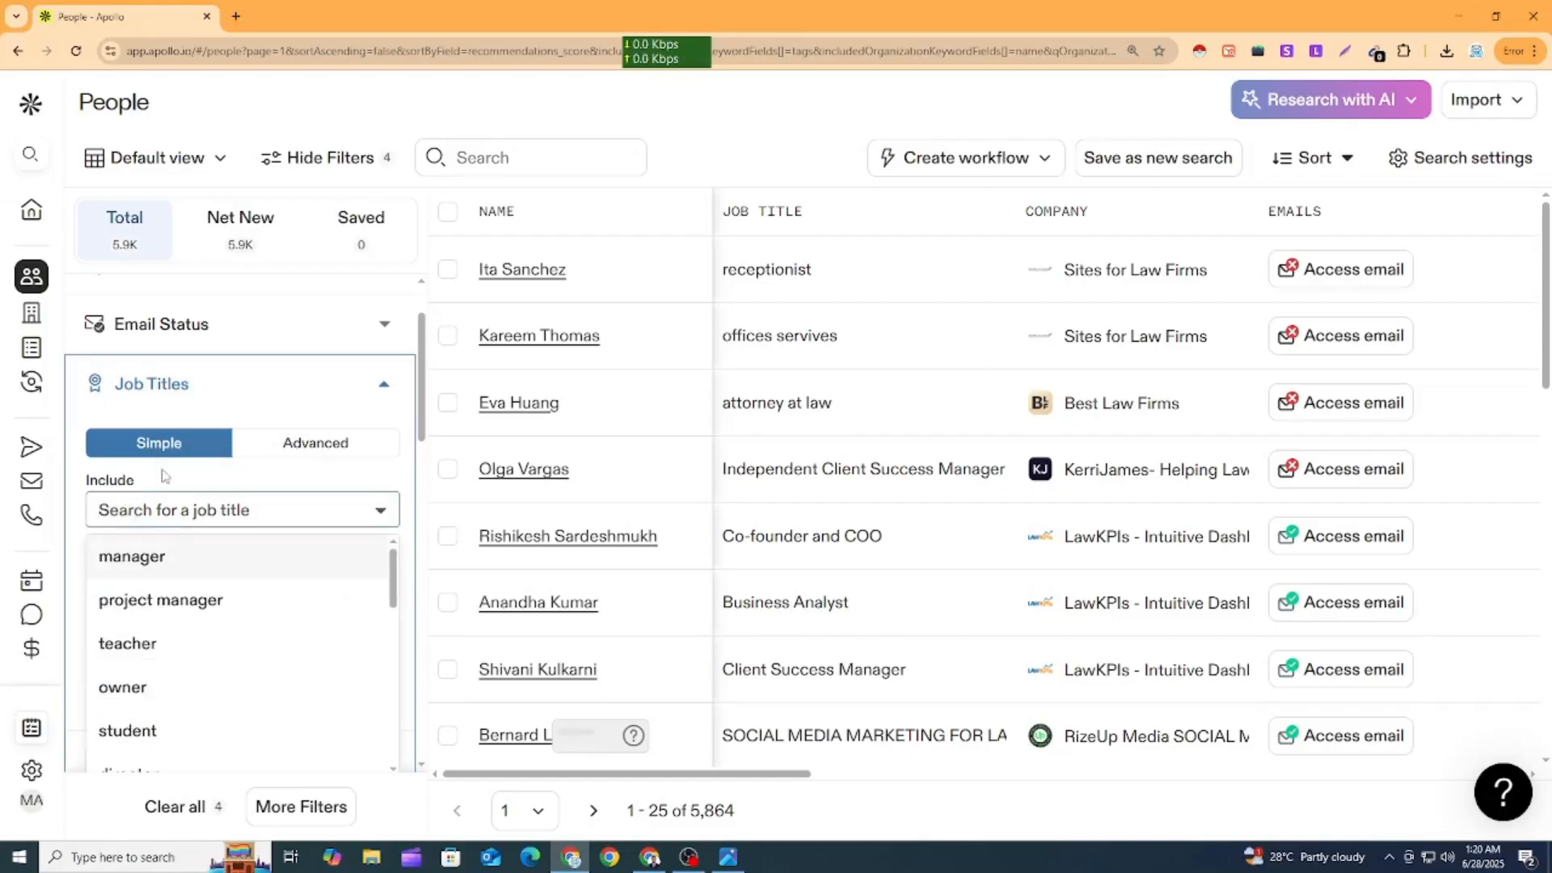
{"action": "left_click", "coordinate": [129, 689]}
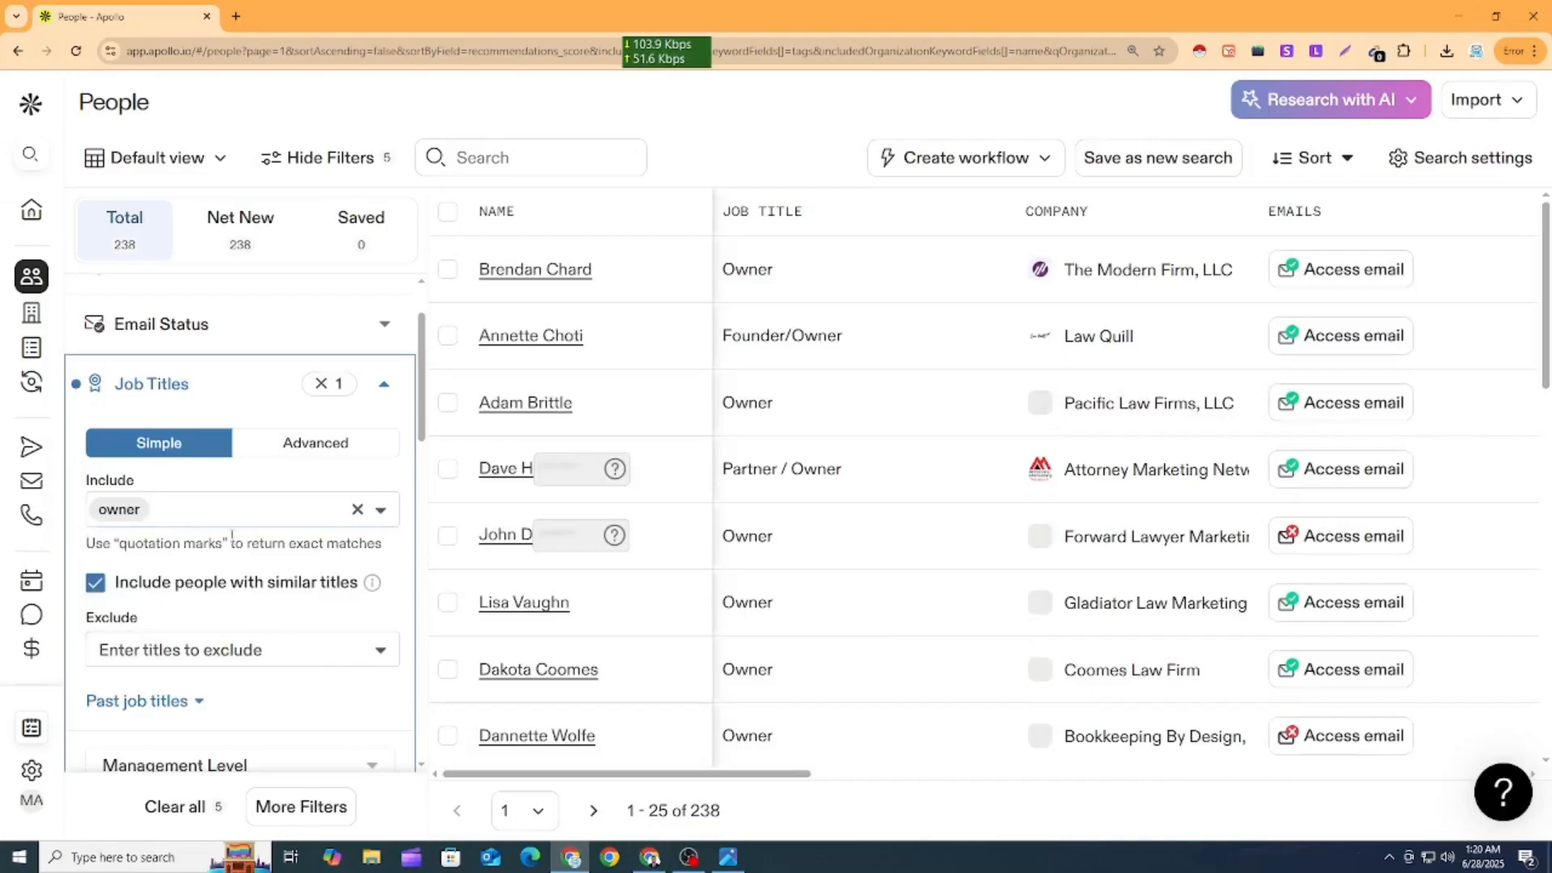
Select "Managing Partner" in the Upwork job's criteria and add it to Apollo's included job titles.
{"action": "left_click", "coordinate": [652, 859]}
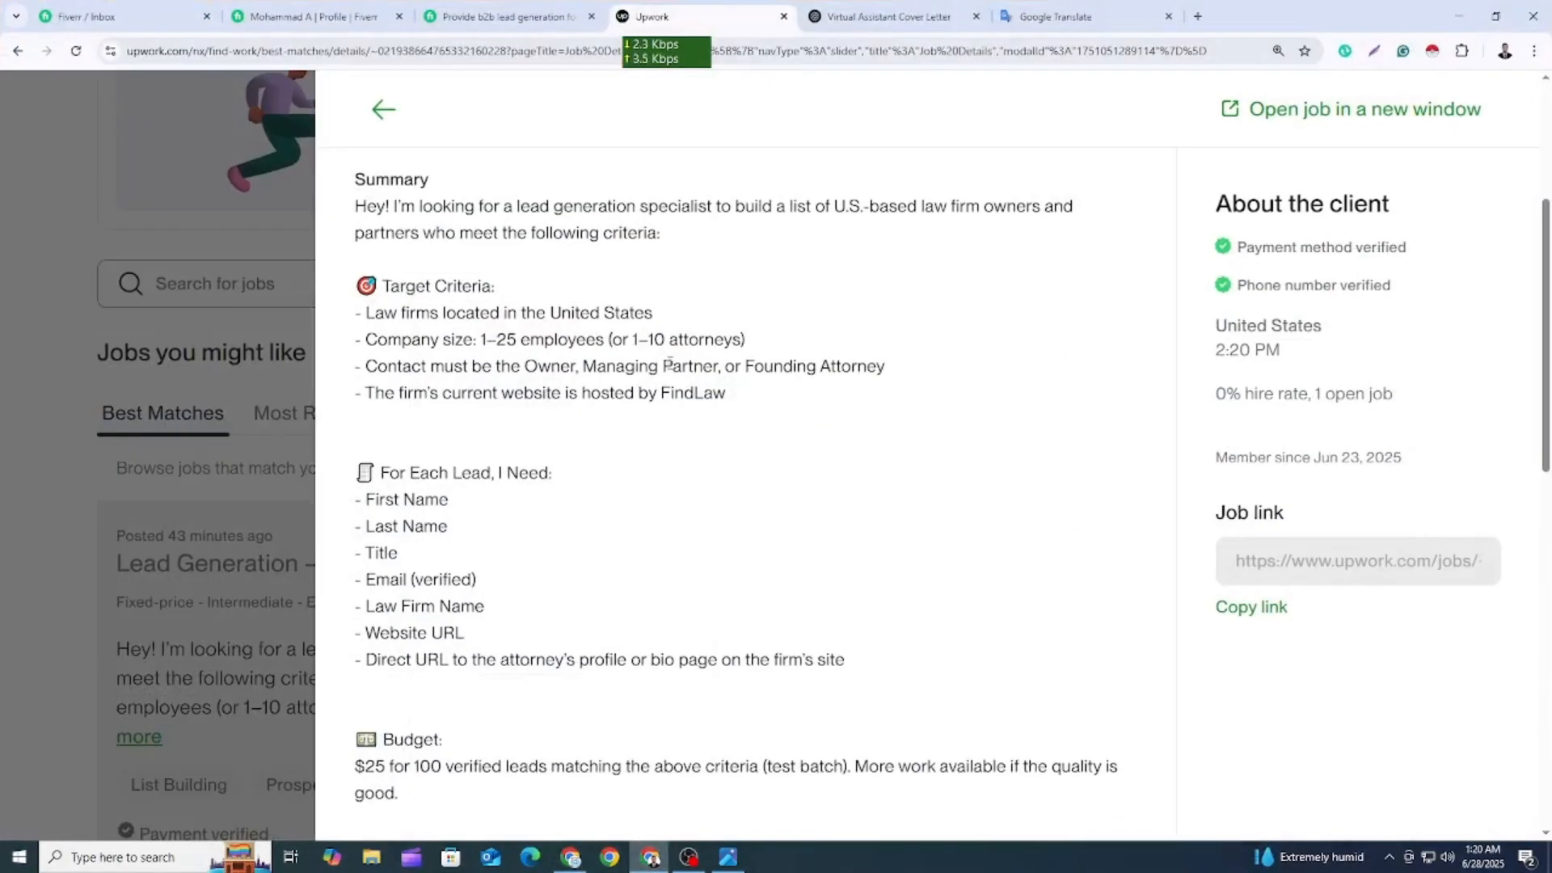
{"action": "left_click_drag", "start_coordinate": [598, 365], "coordinate": [715, 364]}
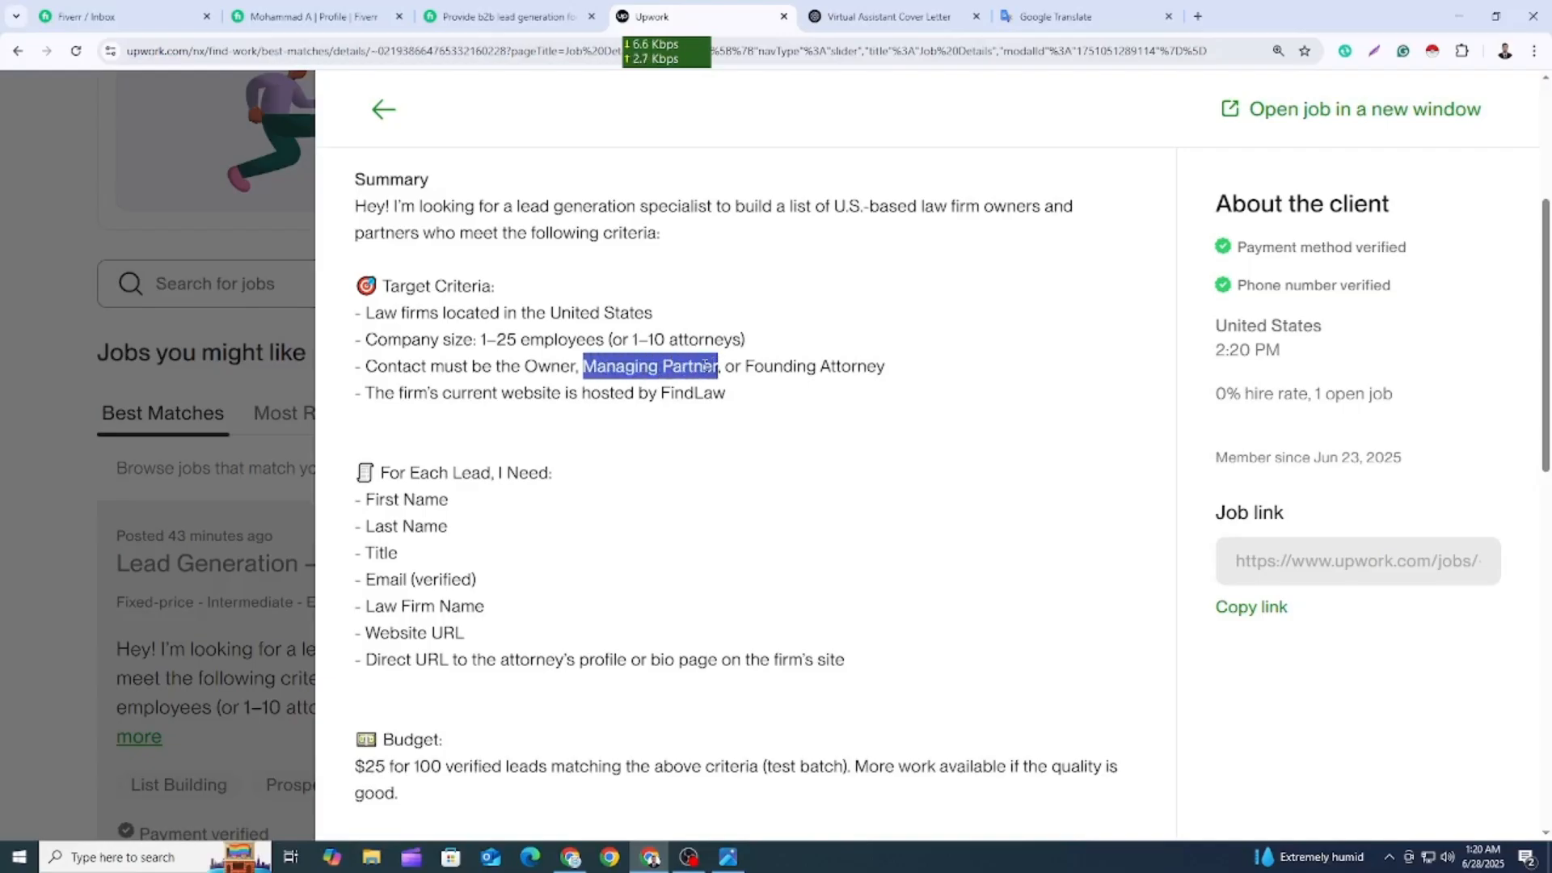
{"action": "left_click", "coordinate": [1459, 17]}
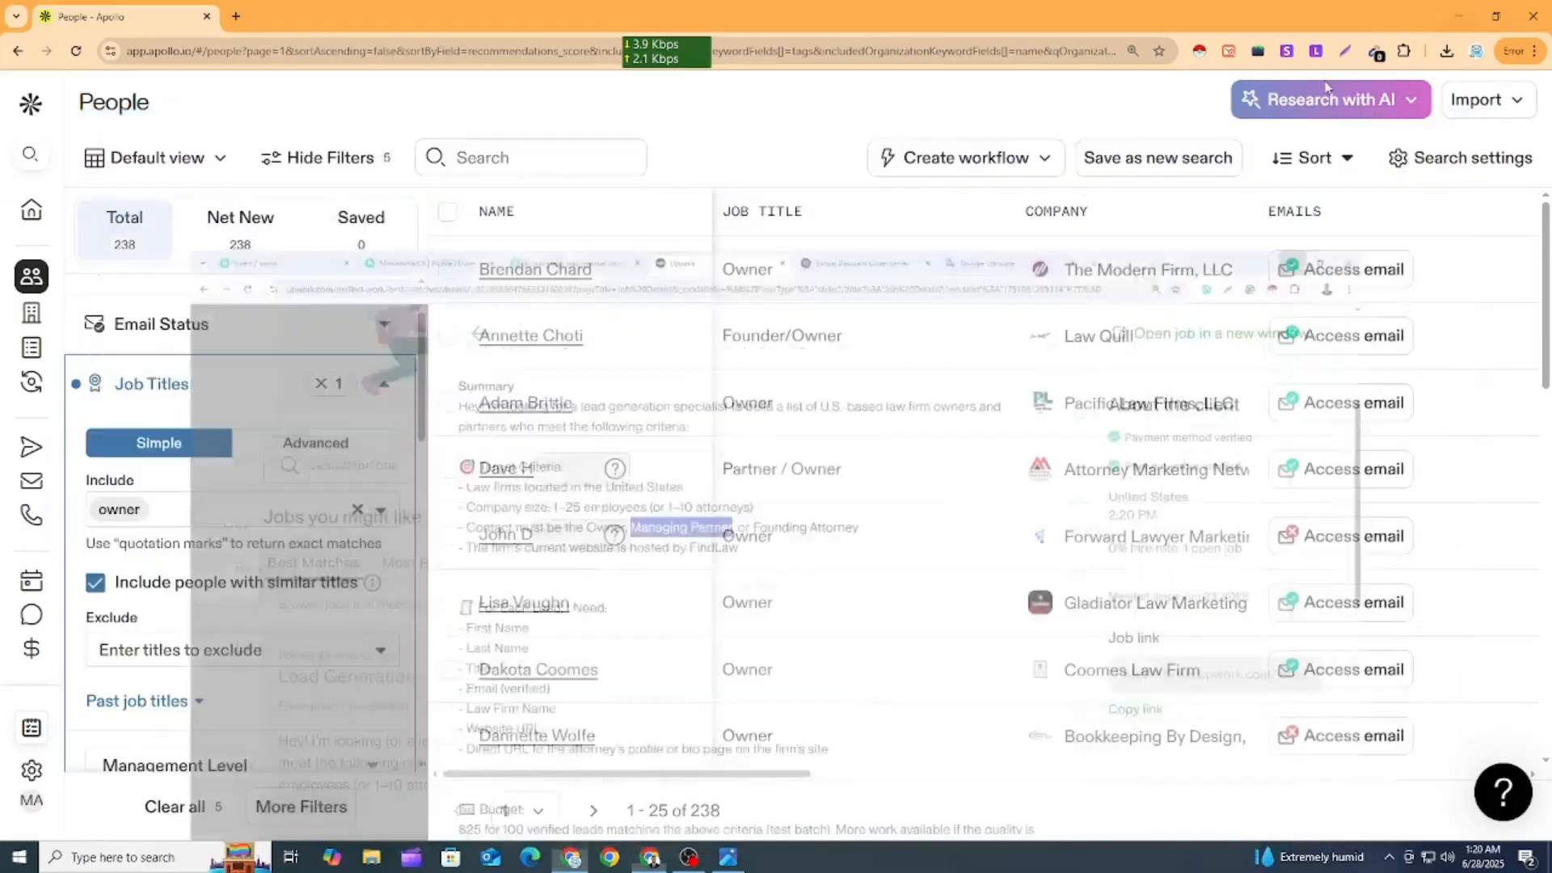
{"action": "left_click", "coordinate": [210, 513]}
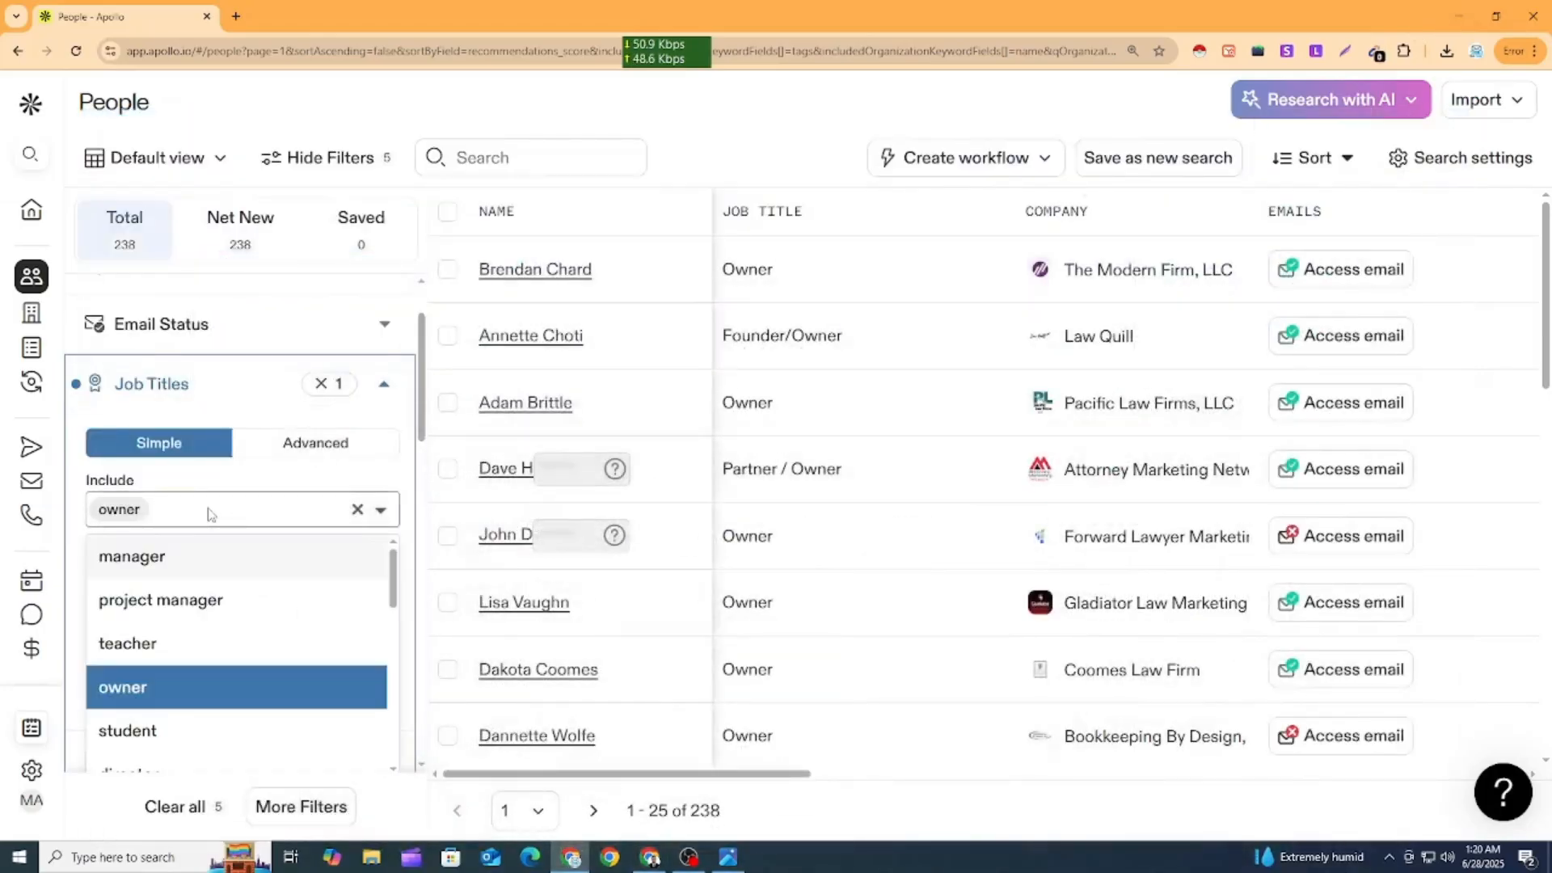
{"action": "type", "text": "Managing Partner"}
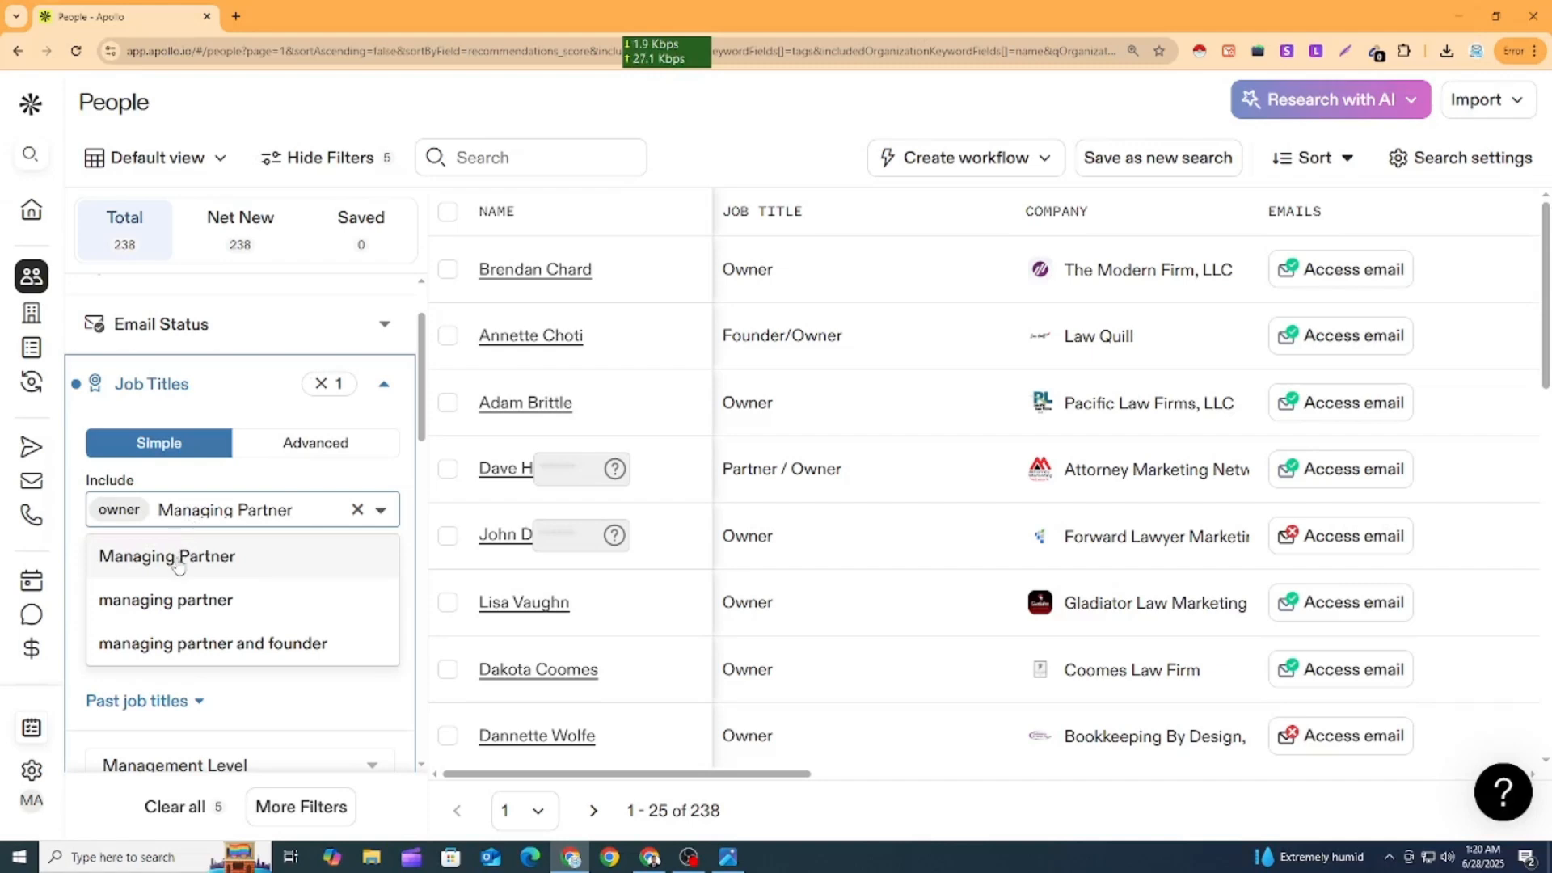
{"action": "left_click", "coordinate": [146, 566]}
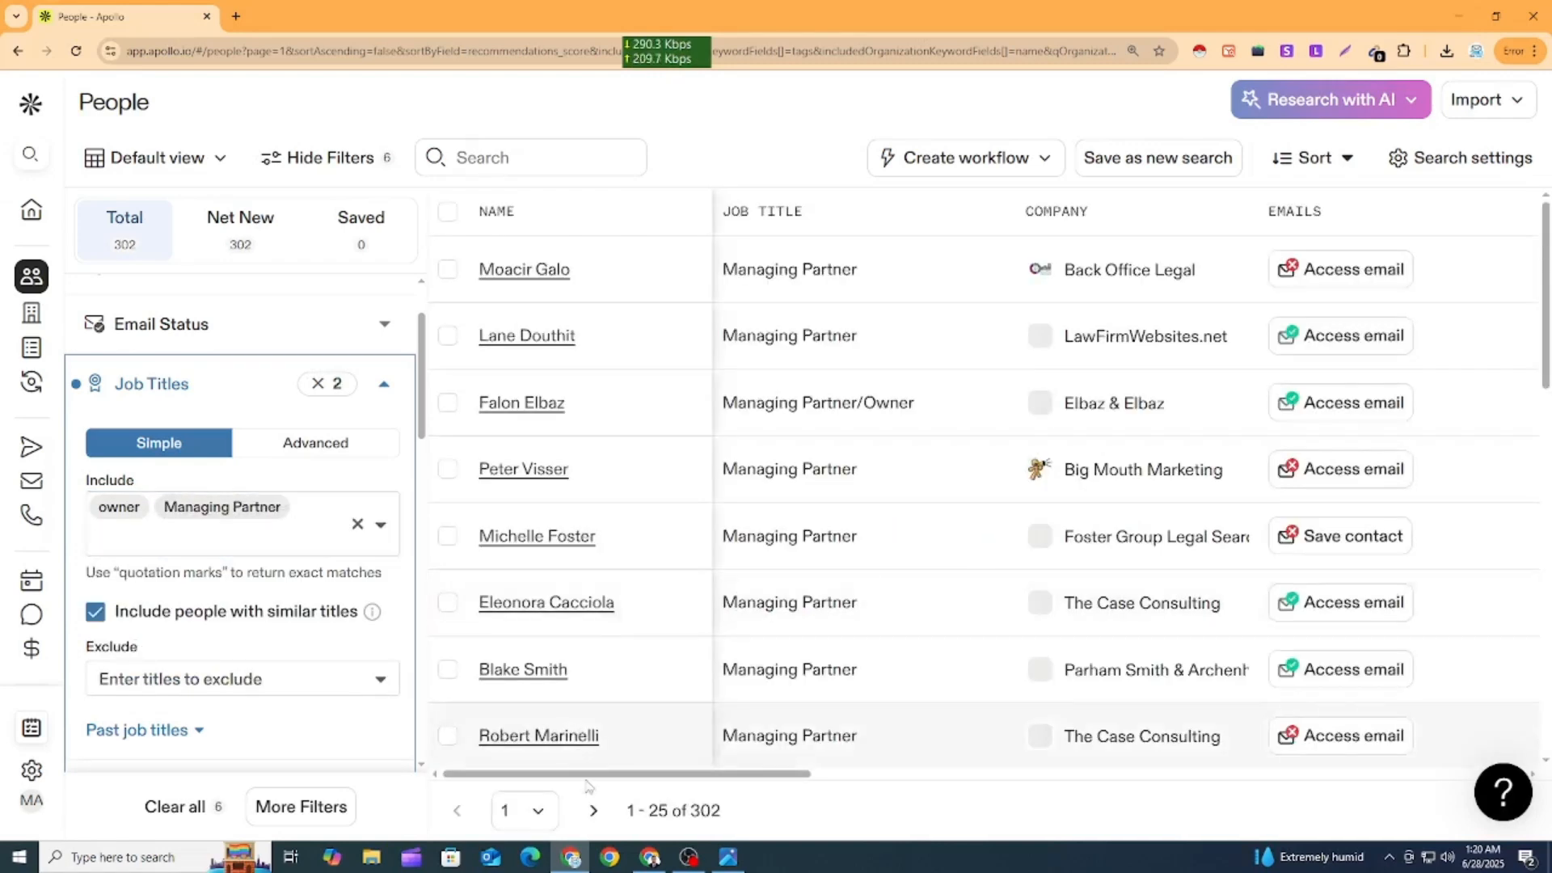
Highlight the Founding Attorney role in the Upwork job's target criteria and return to Apollo.
{"action": "left_click", "coordinate": [643, 859]}
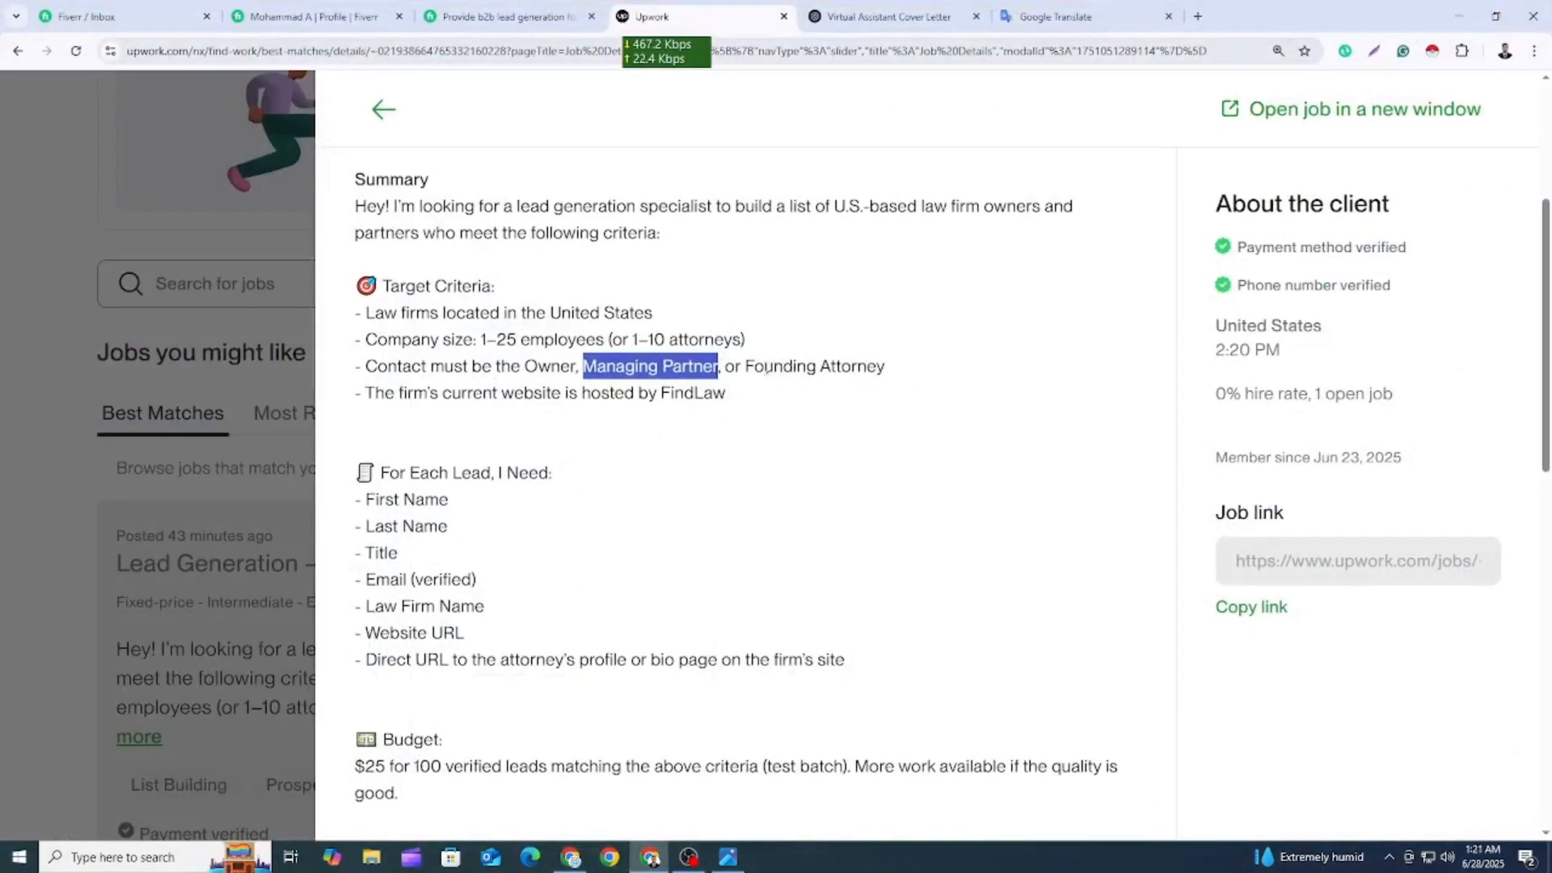
{"action": "left_click_drag", "start_coordinate": [748, 370], "coordinate": [894, 388]}
{"action": "left_click", "coordinate": [833, 432]}
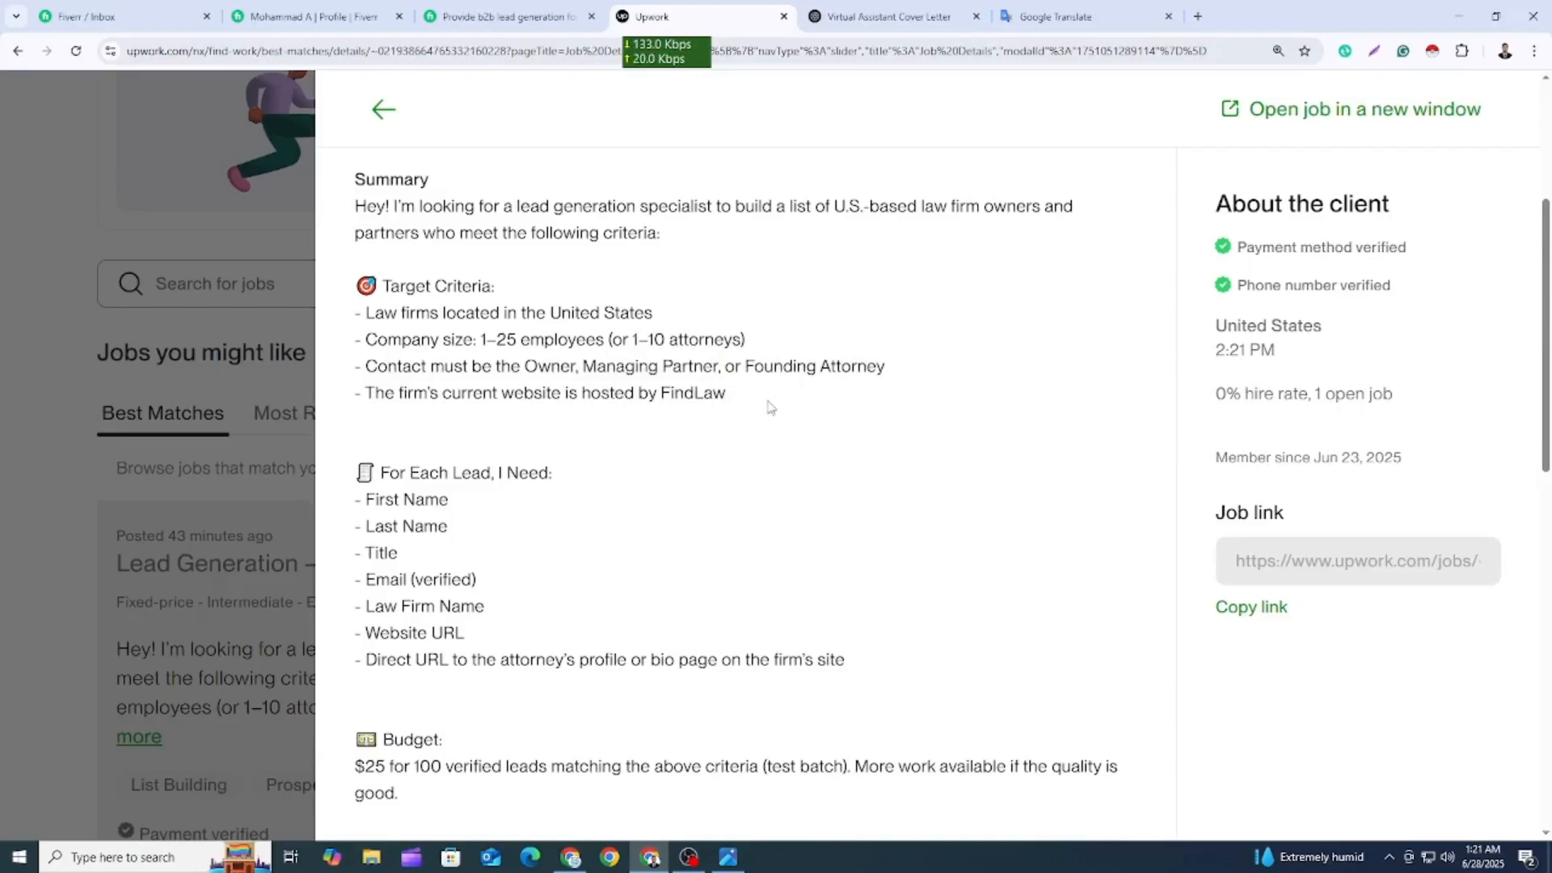
{"action": "left_click", "coordinate": [1459, 16]}
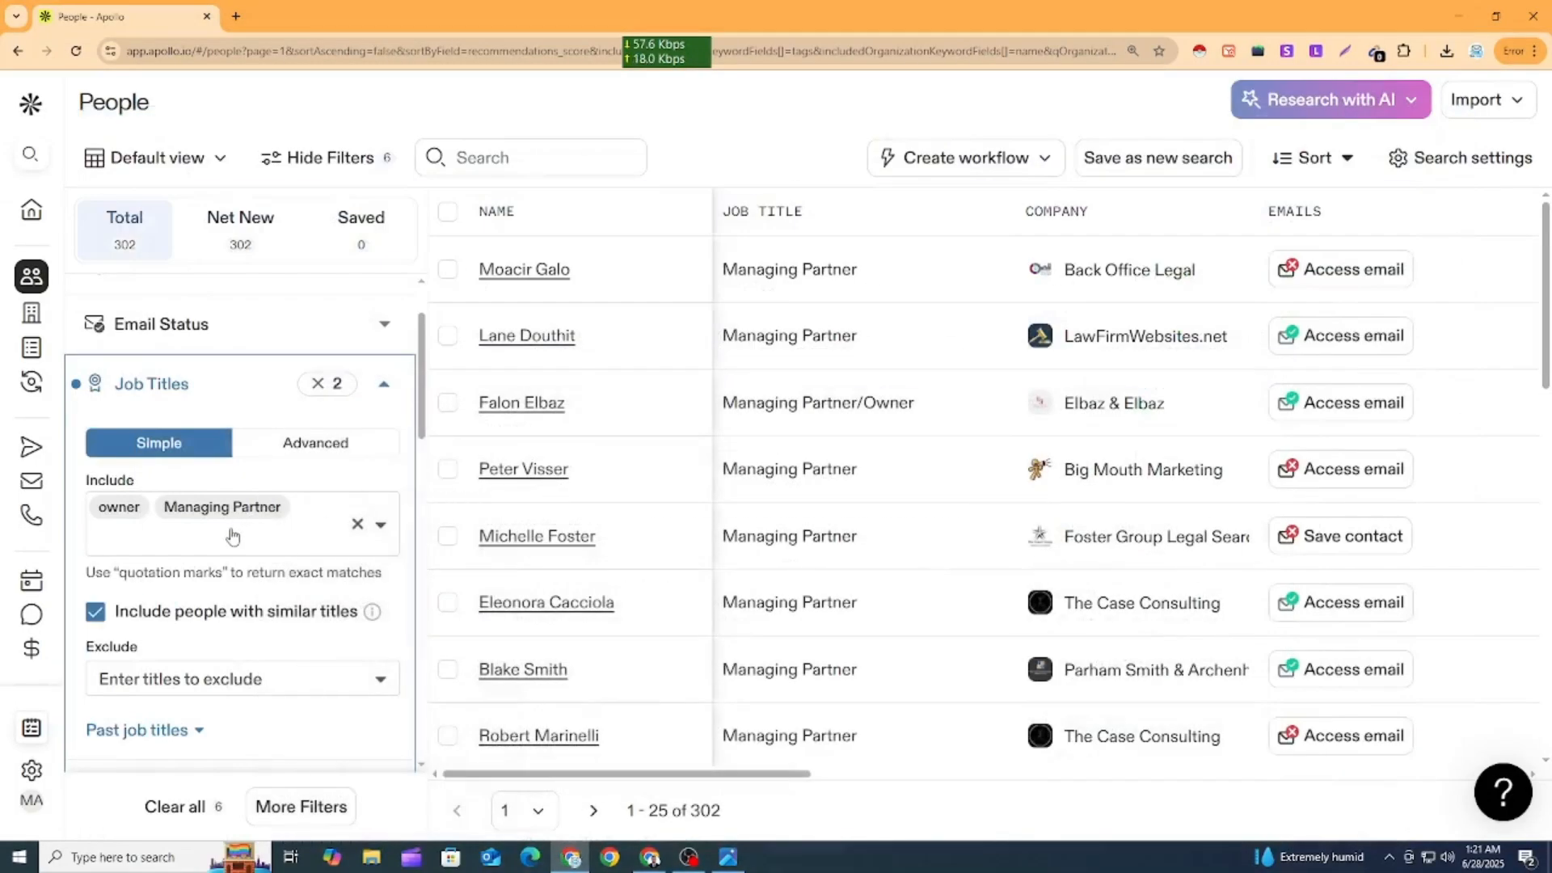
Add "founder" to the included job titles and collapse the Job Titles filter.
{"action": "left_click", "coordinate": [212, 546]}
{"action": "type", "text": "F"}
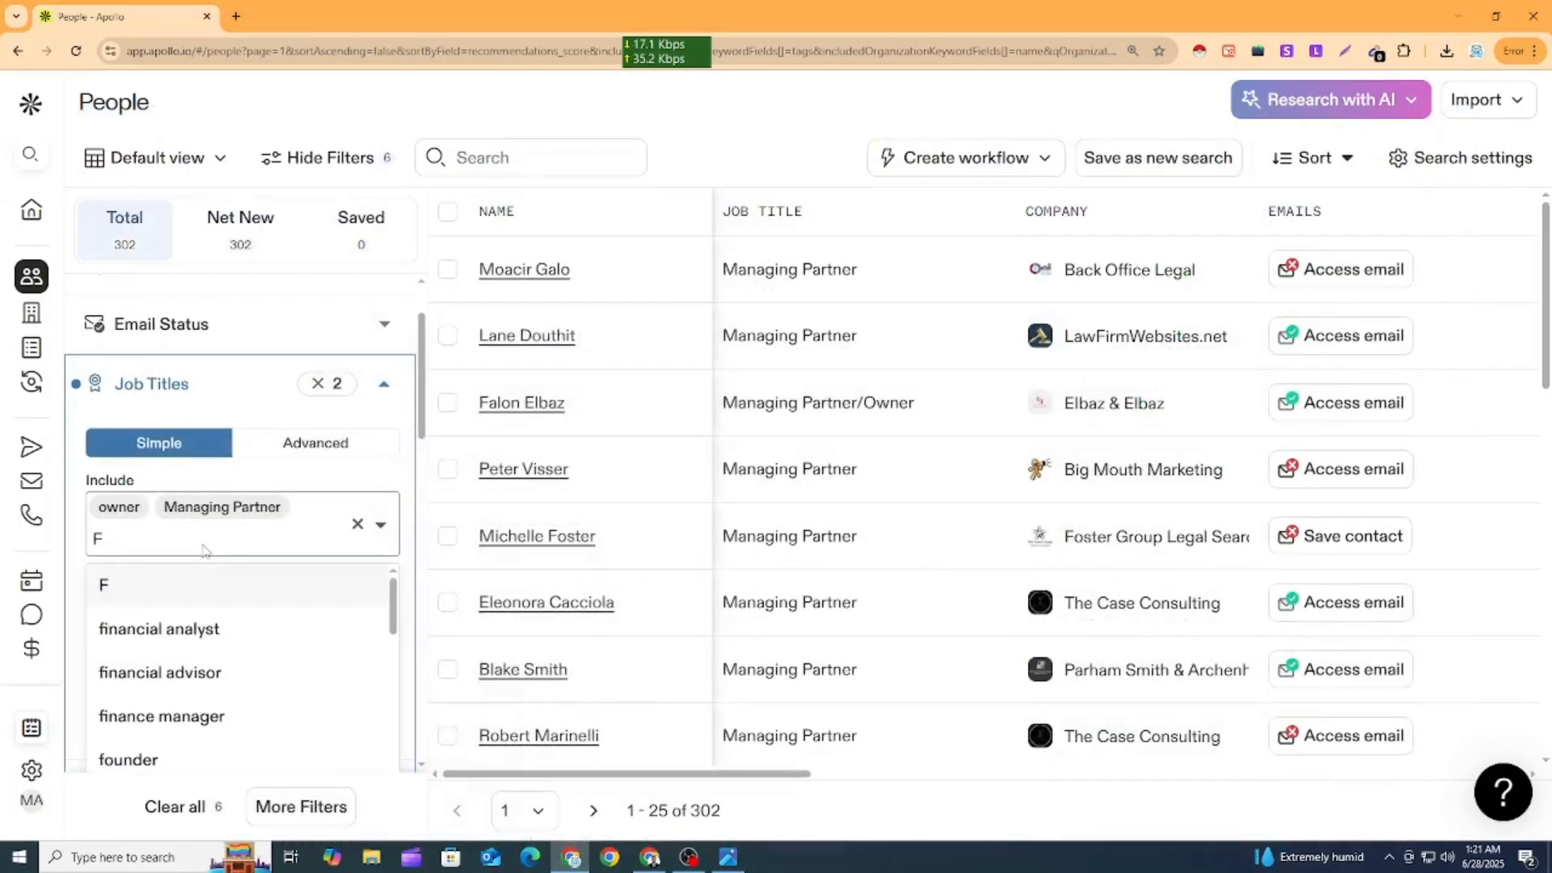
{"action": "scroll", "coordinate": [130, 623], "scroll_direction": "down", "scroll_amount": 2}
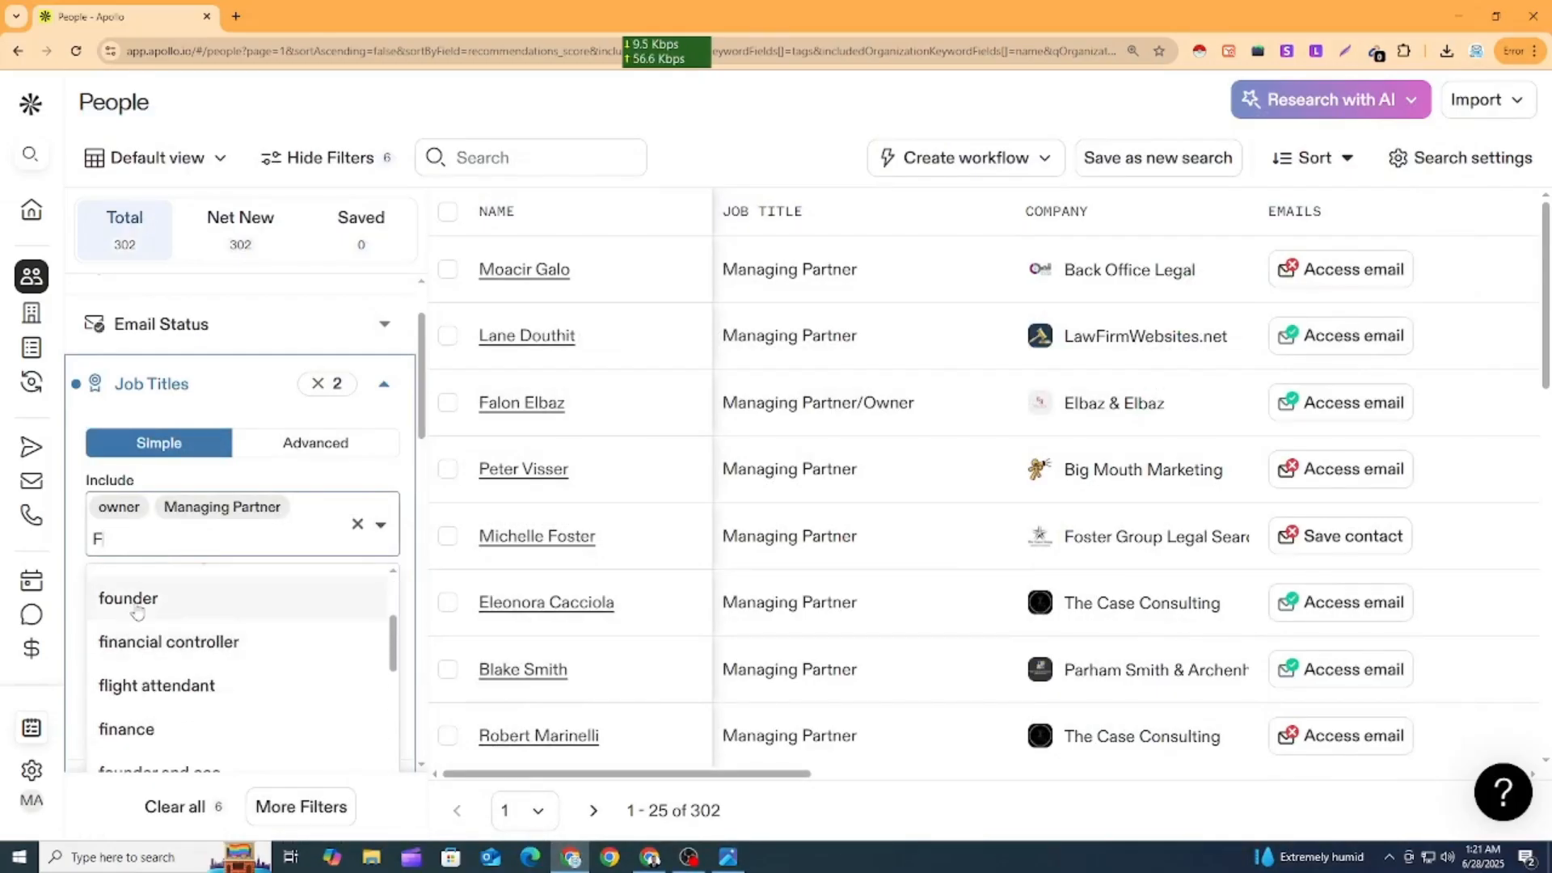
{"action": "left_click", "coordinate": [128, 599]}
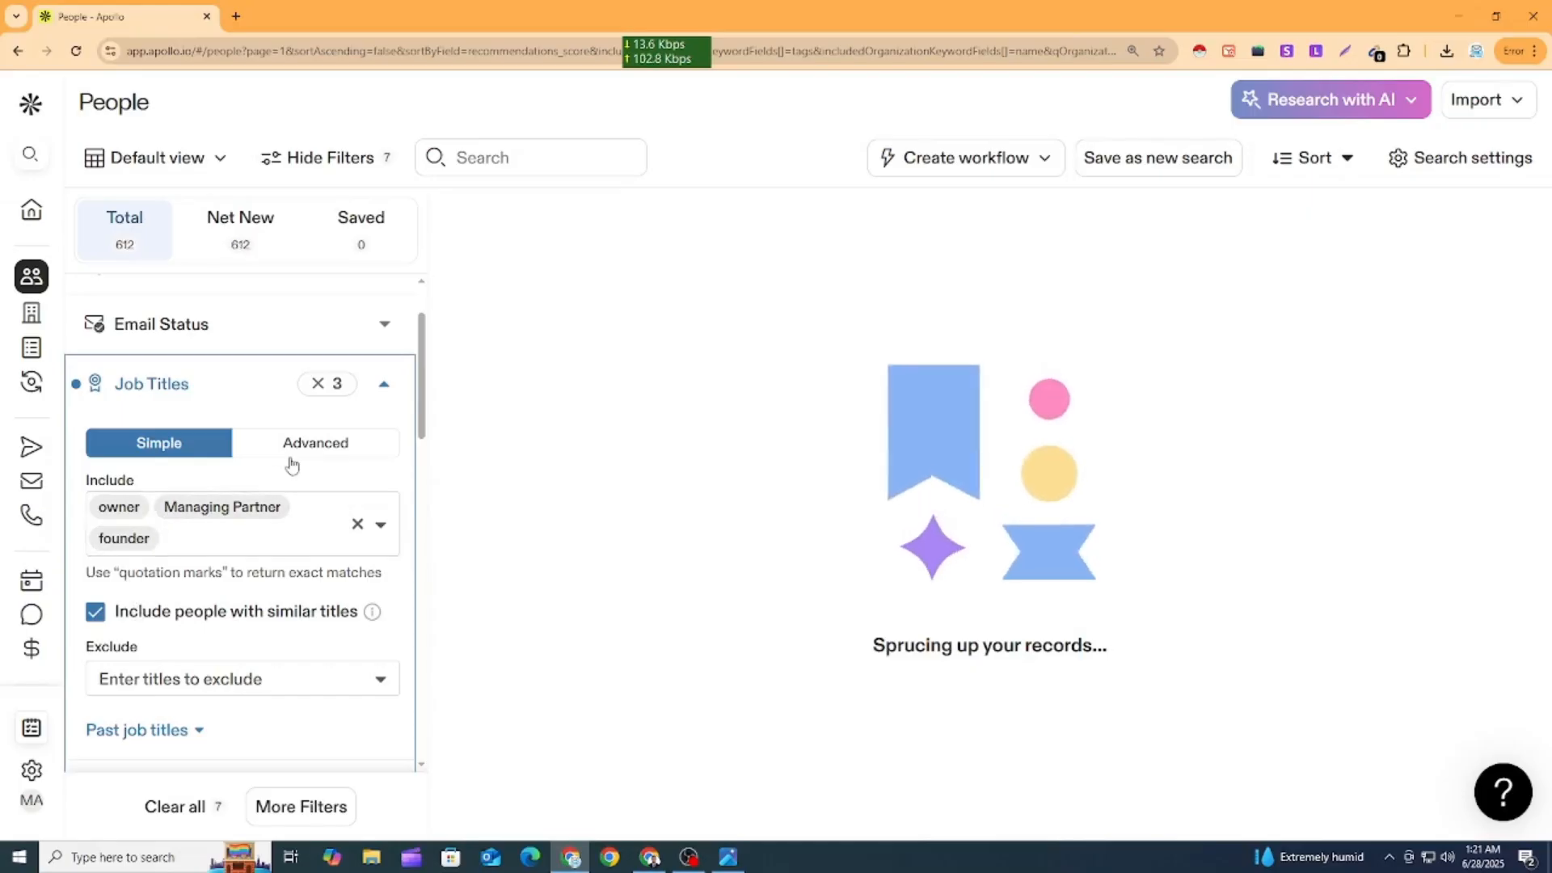
{"action": "left_click", "coordinate": [384, 383]}
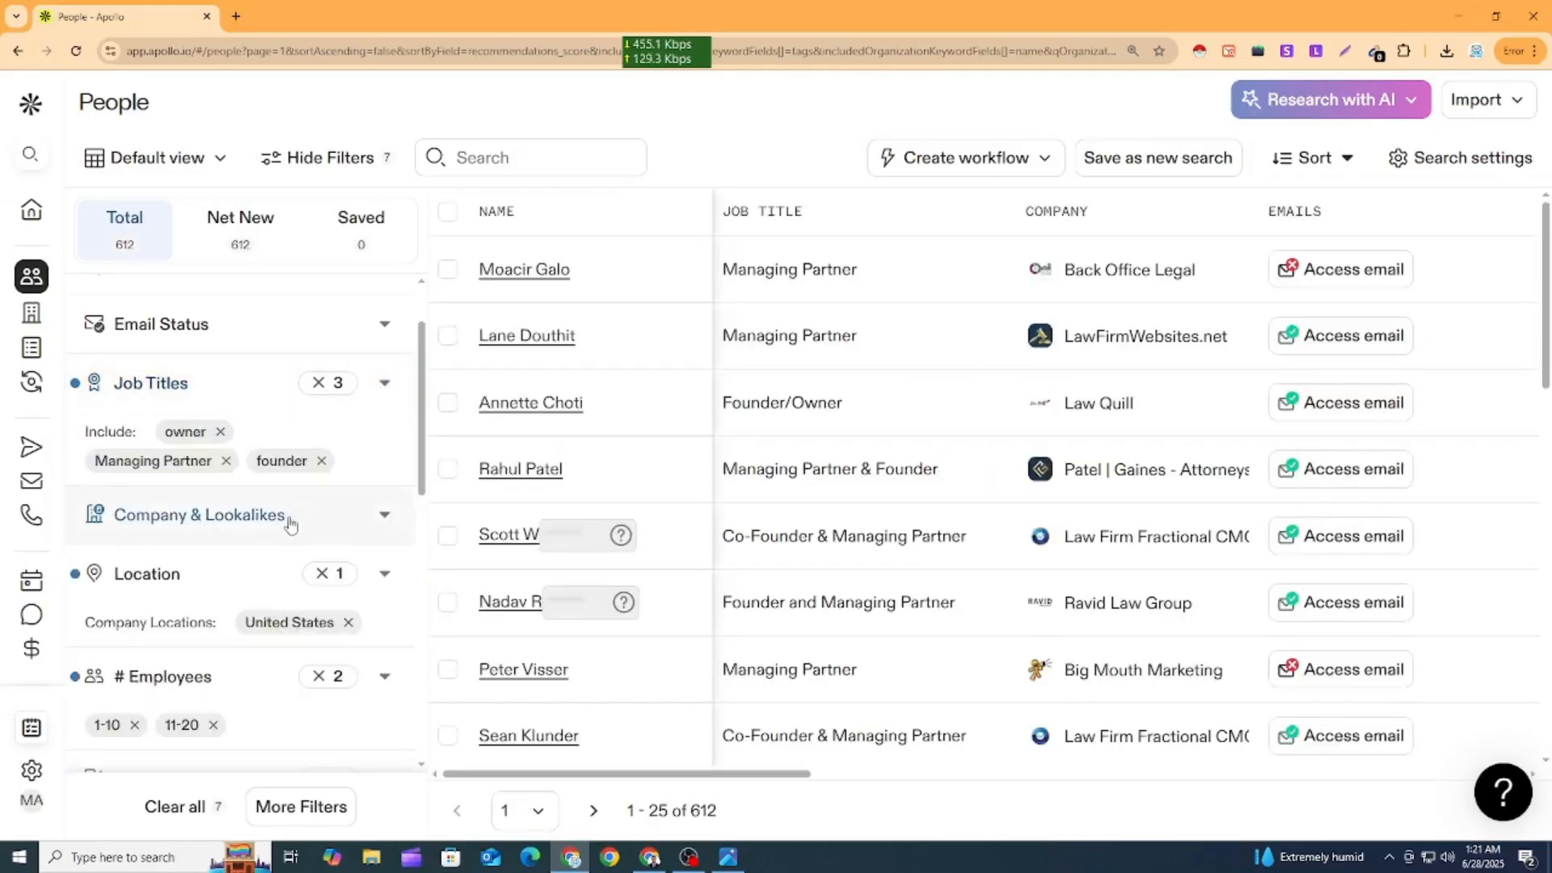
Review the budget section of the Upwork job, highlighting the $25 price and the 100-lead quantity, and return to Apollo.
{"action": "scroll", "coordinate": [229, 514], "scroll_direction": "up", "scroll_amount": 2}
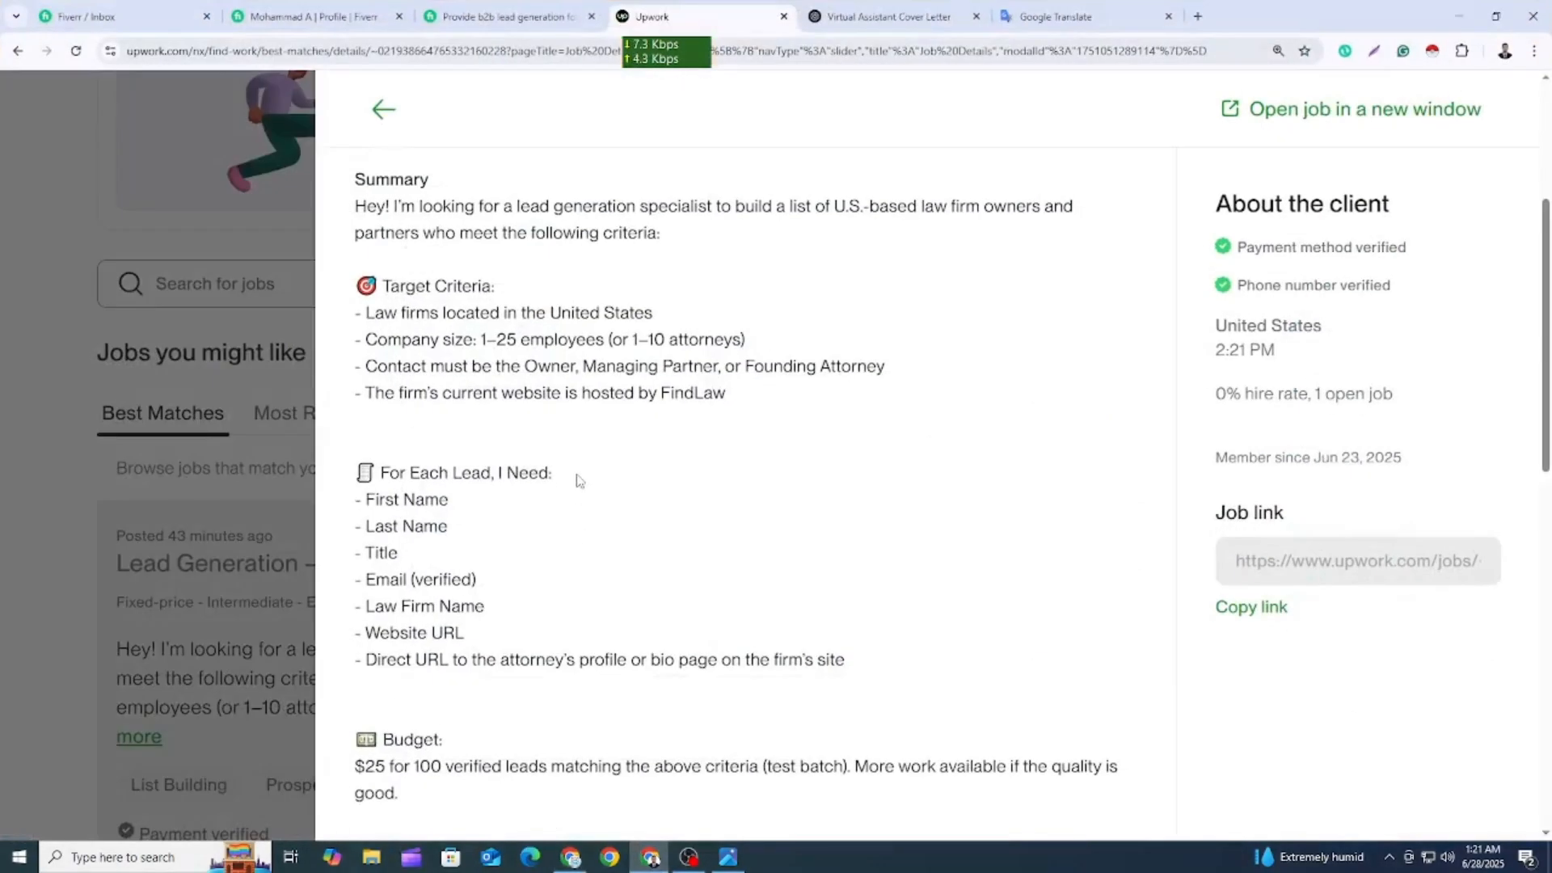
{"action": "scroll", "coordinate": [558, 502], "scroll_direction": "down", "scroll_amount": 4}
{"action": "left_click_drag", "start_coordinate": [389, 446], "coordinate": [354, 451]}
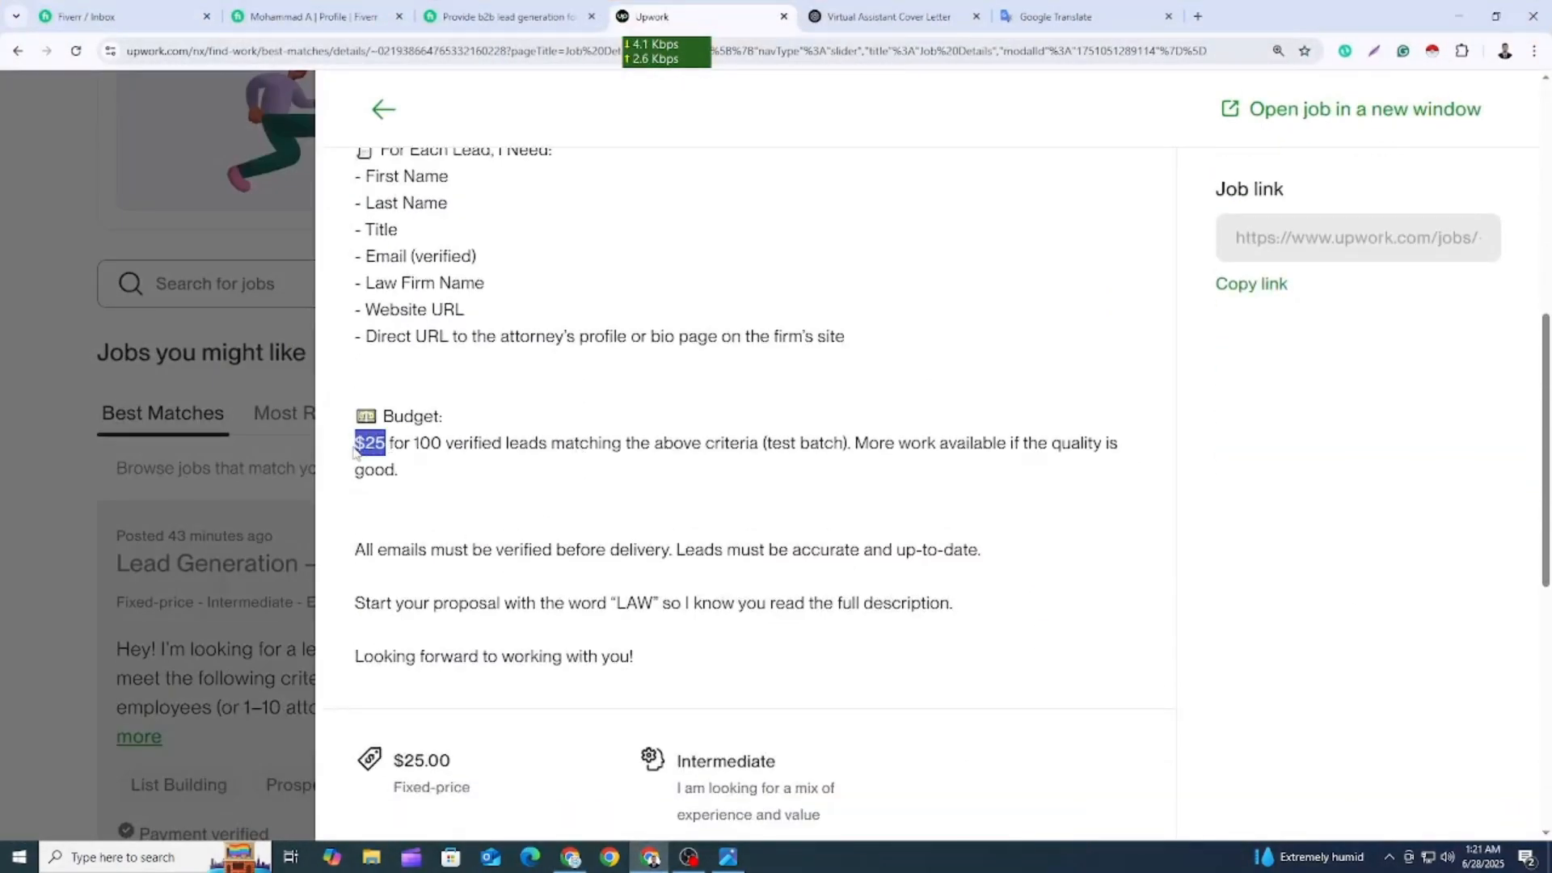
{"action": "double_click", "coordinate": [421, 445]}
{"action": "left_click", "coordinate": [461, 509]}
{"action": "left_click", "coordinate": [1459, 16]}
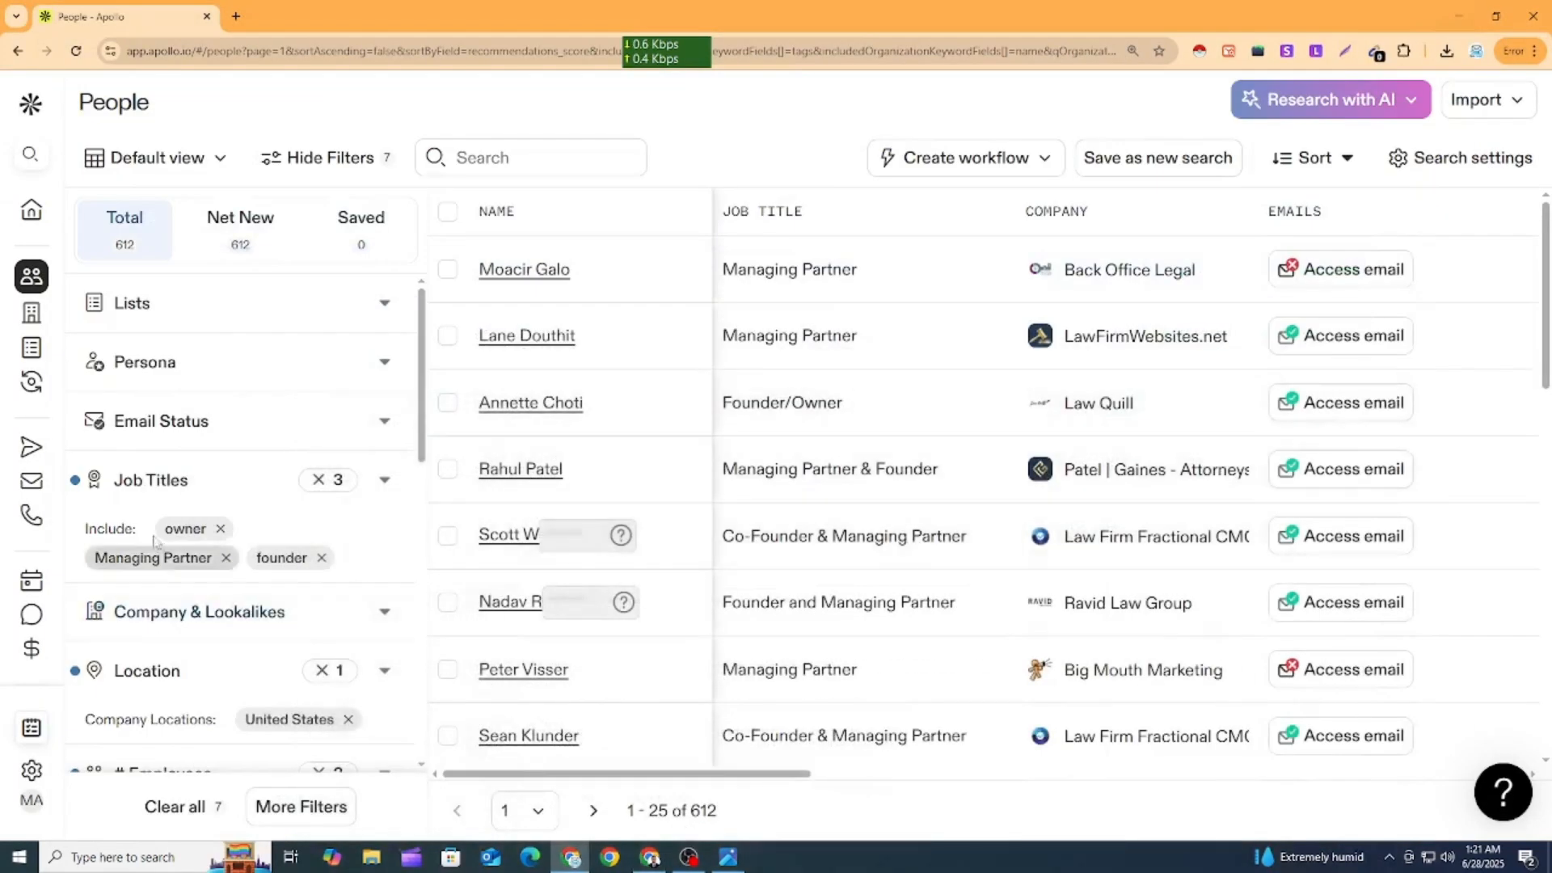
Limit the people to the Verified email status, collapse the Email Status filter, and review the applied filters.
{"action": "left_click", "coordinate": [162, 434]}
{"action": "left_click", "coordinate": [94, 507]}
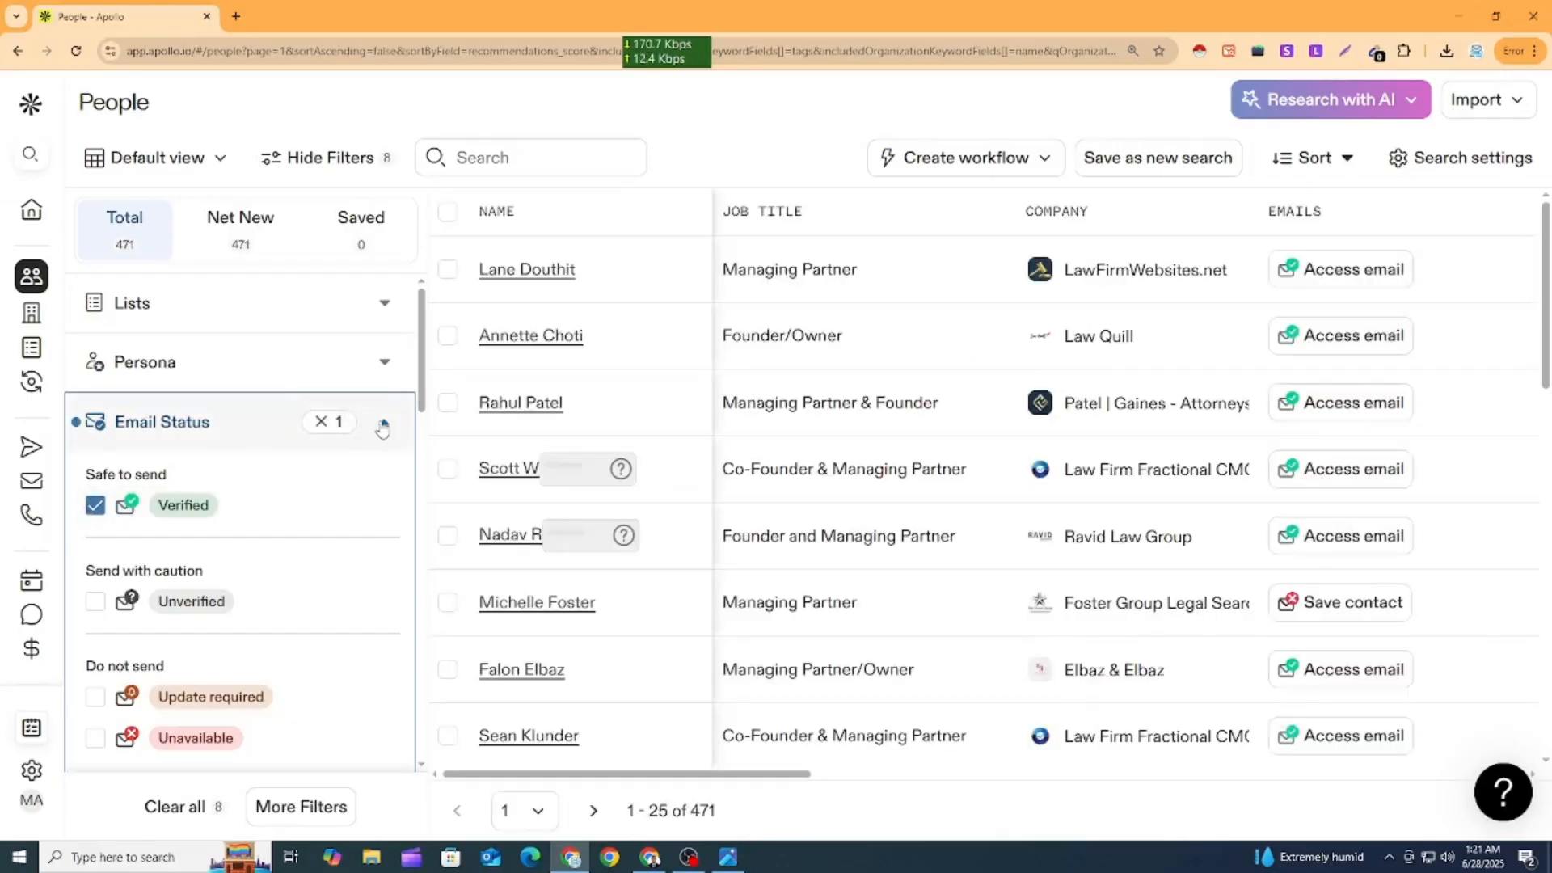
{"action": "left_click", "coordinate": [383, 424]}
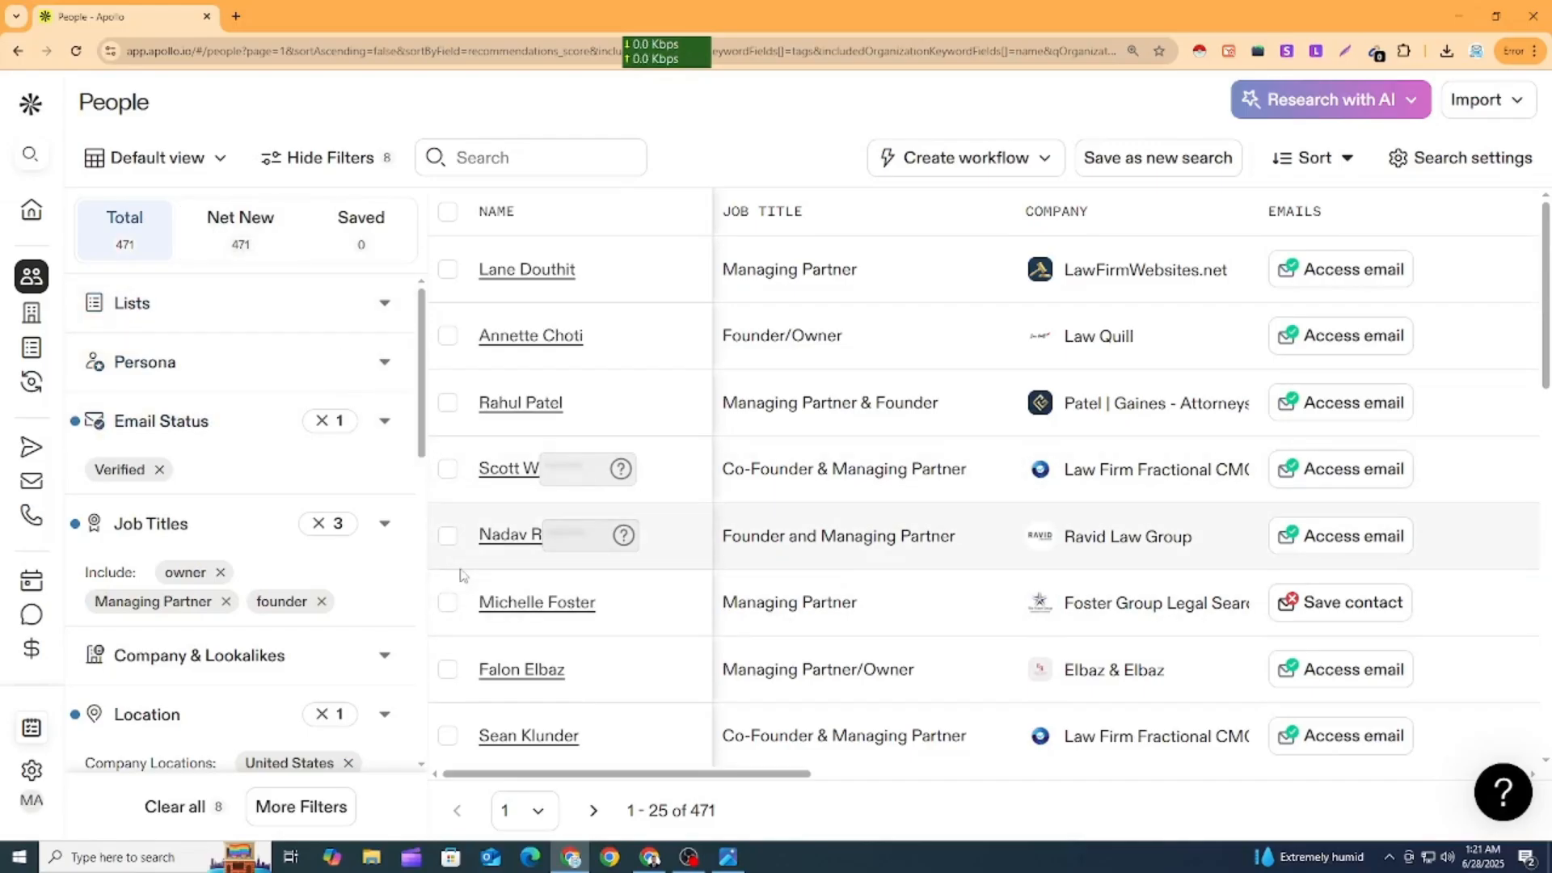
{"action": "scroll", "coordinate": [259, 544], "scroll_direction": "down", "scroll_amount": 3}
{"action": "scroll", "coordinate": [243, 544], "scroll_direction": "up", "scroll_amount": 3}
{"action": "scroll", "coordinate": [244, 548], "scroll_direction": "down", "scroll_amount": 3}
{"action": "scroll", "coordinate": [244, 549], "scroll_direction": "down", "scroll_amount": 3}
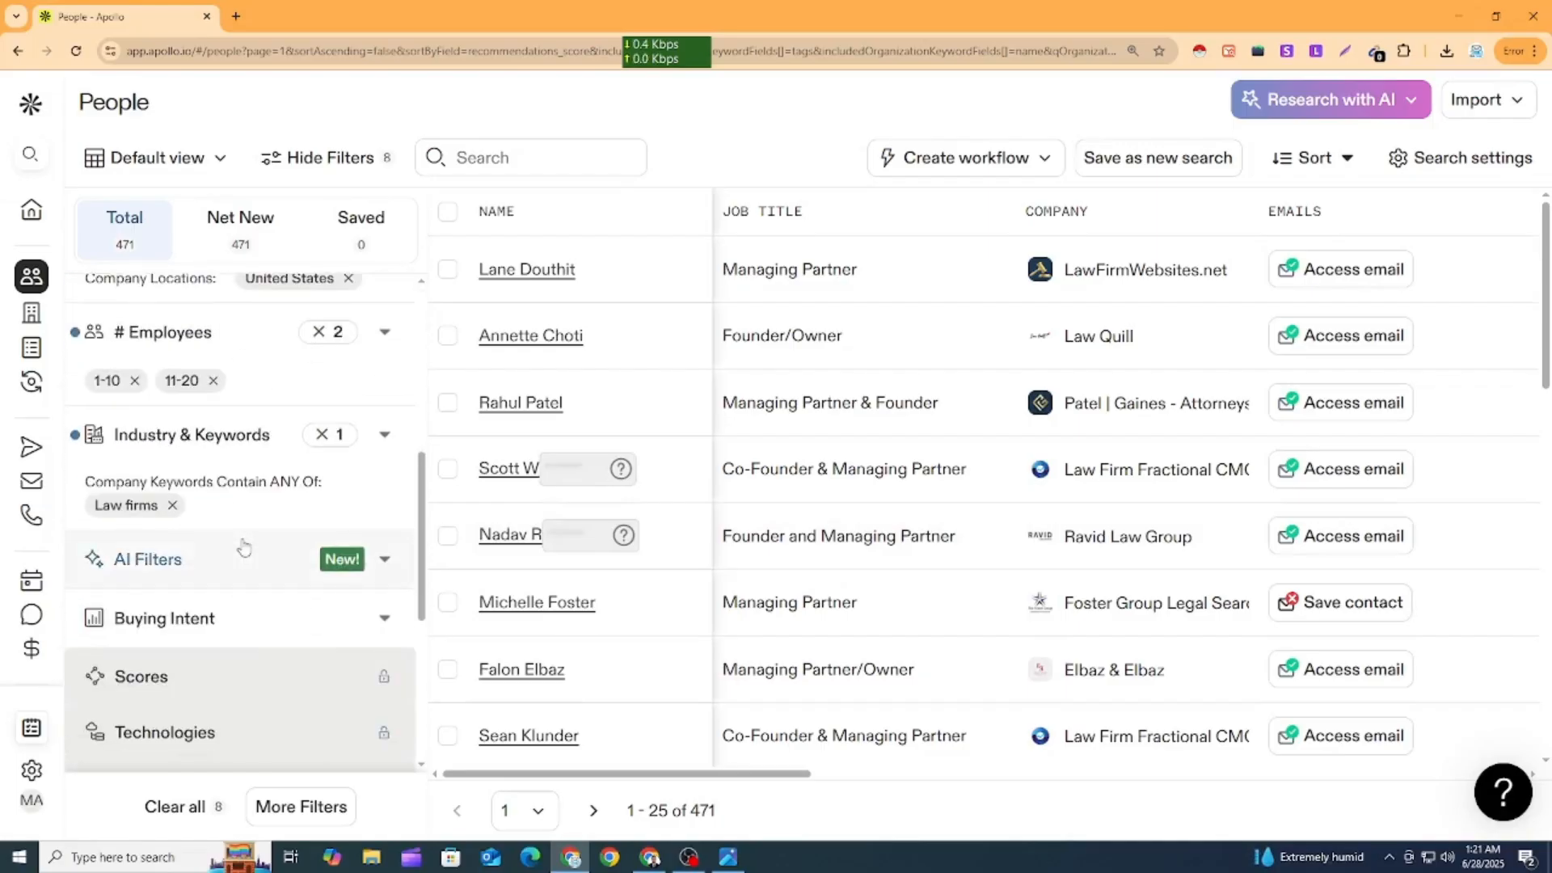
{"action": "scroll", "coordinate": [236, 544], "scroll_direction": "up", "scroll_amount": 5}
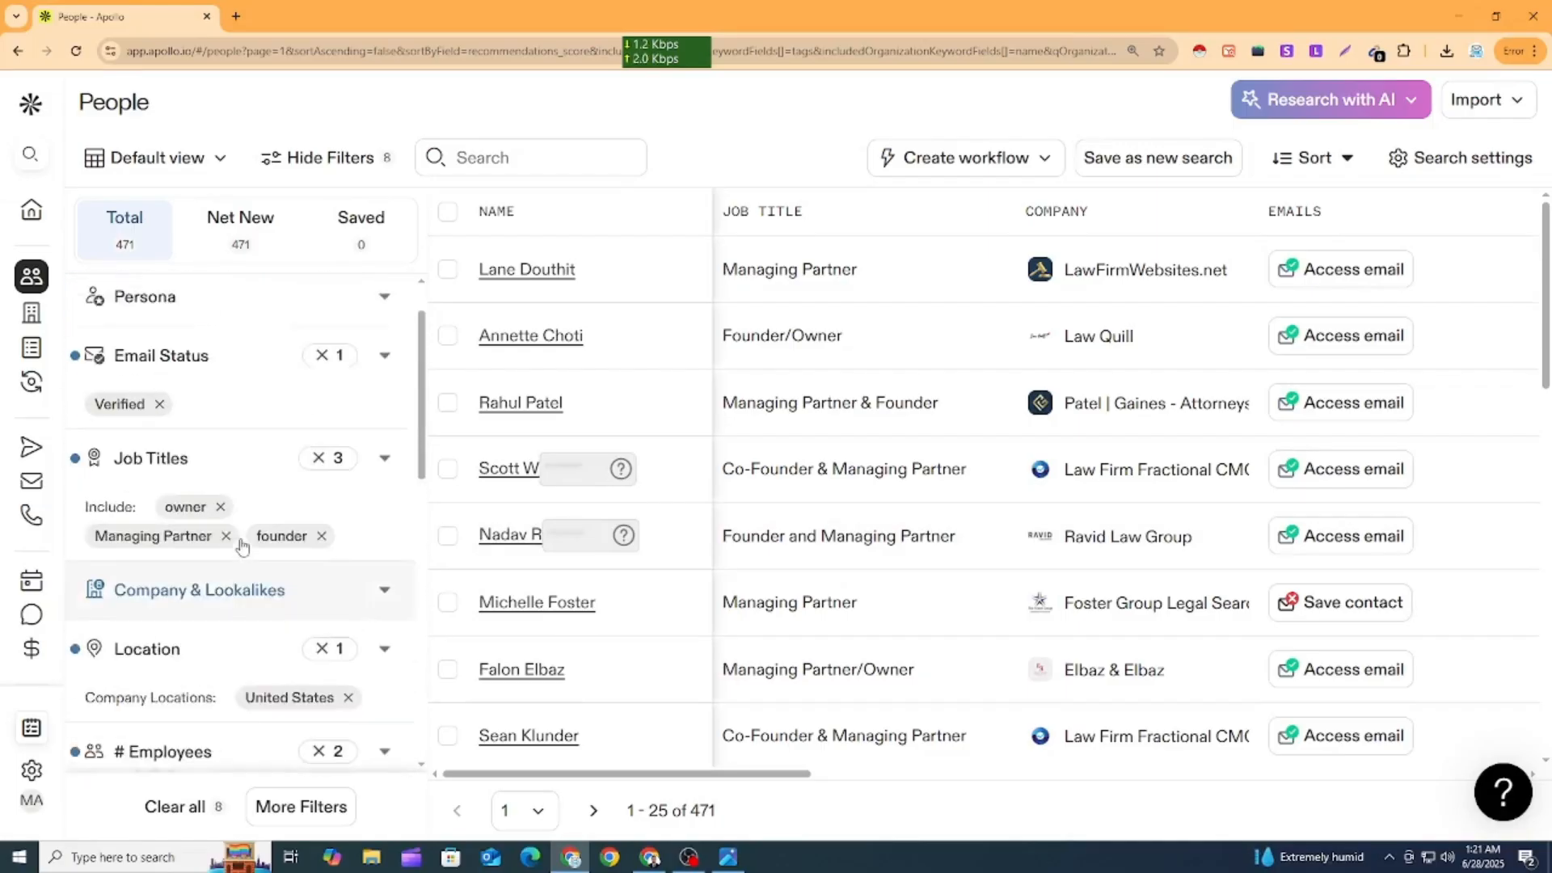
Select all 25 people on the current results page and review the selected rows.
{"action": "left_click", "coordinate": [450, 213]}
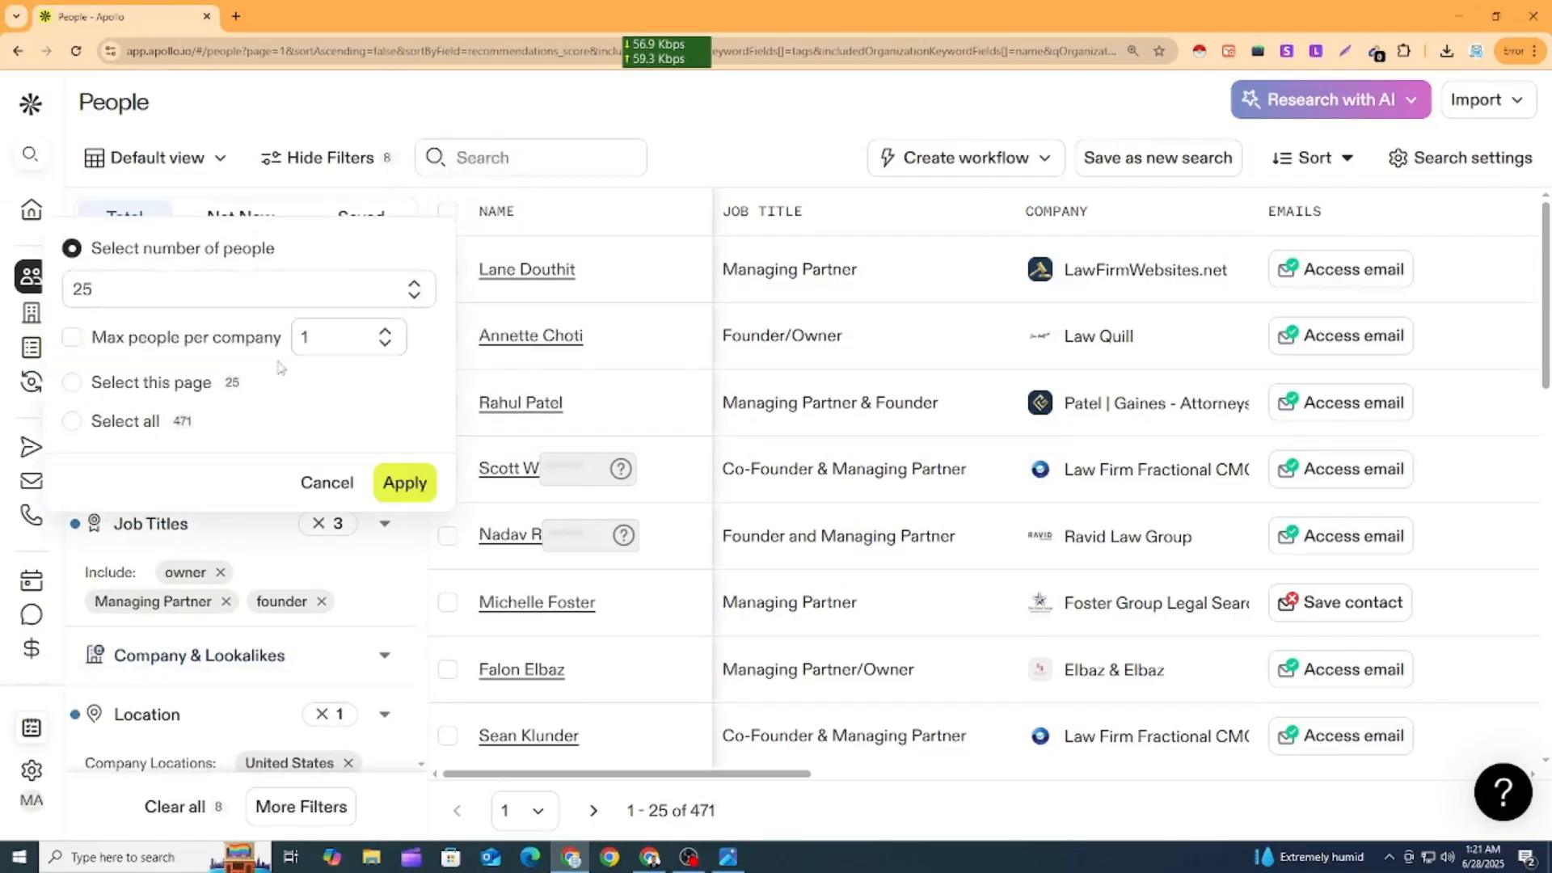
{"action": "left_click", "coordinate": [71, 383]}
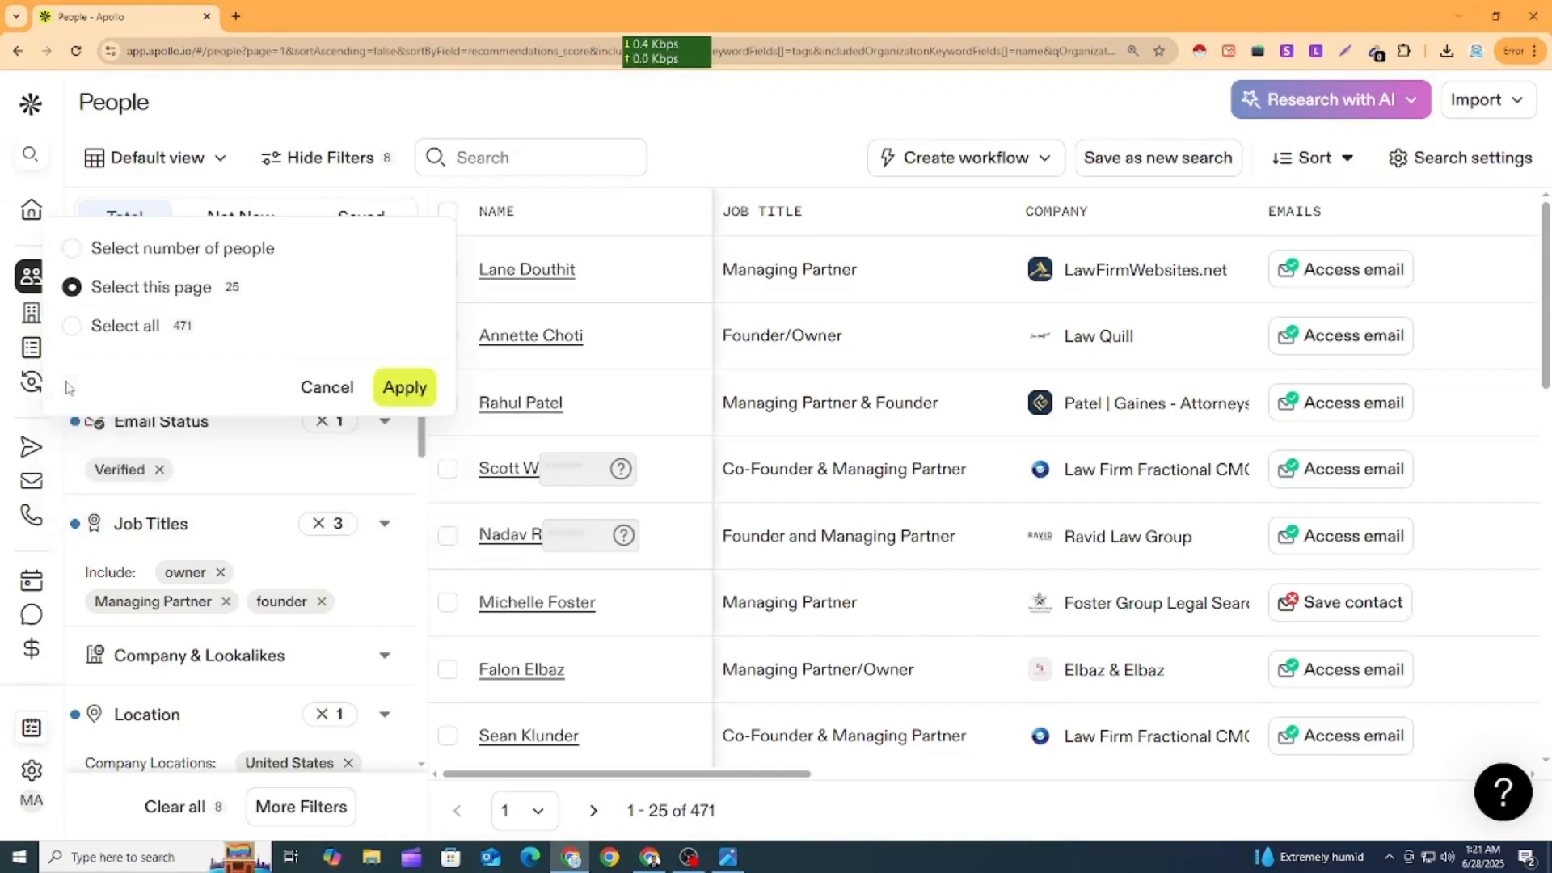
{"action": "left_click", "coordinate": [405, 387]}
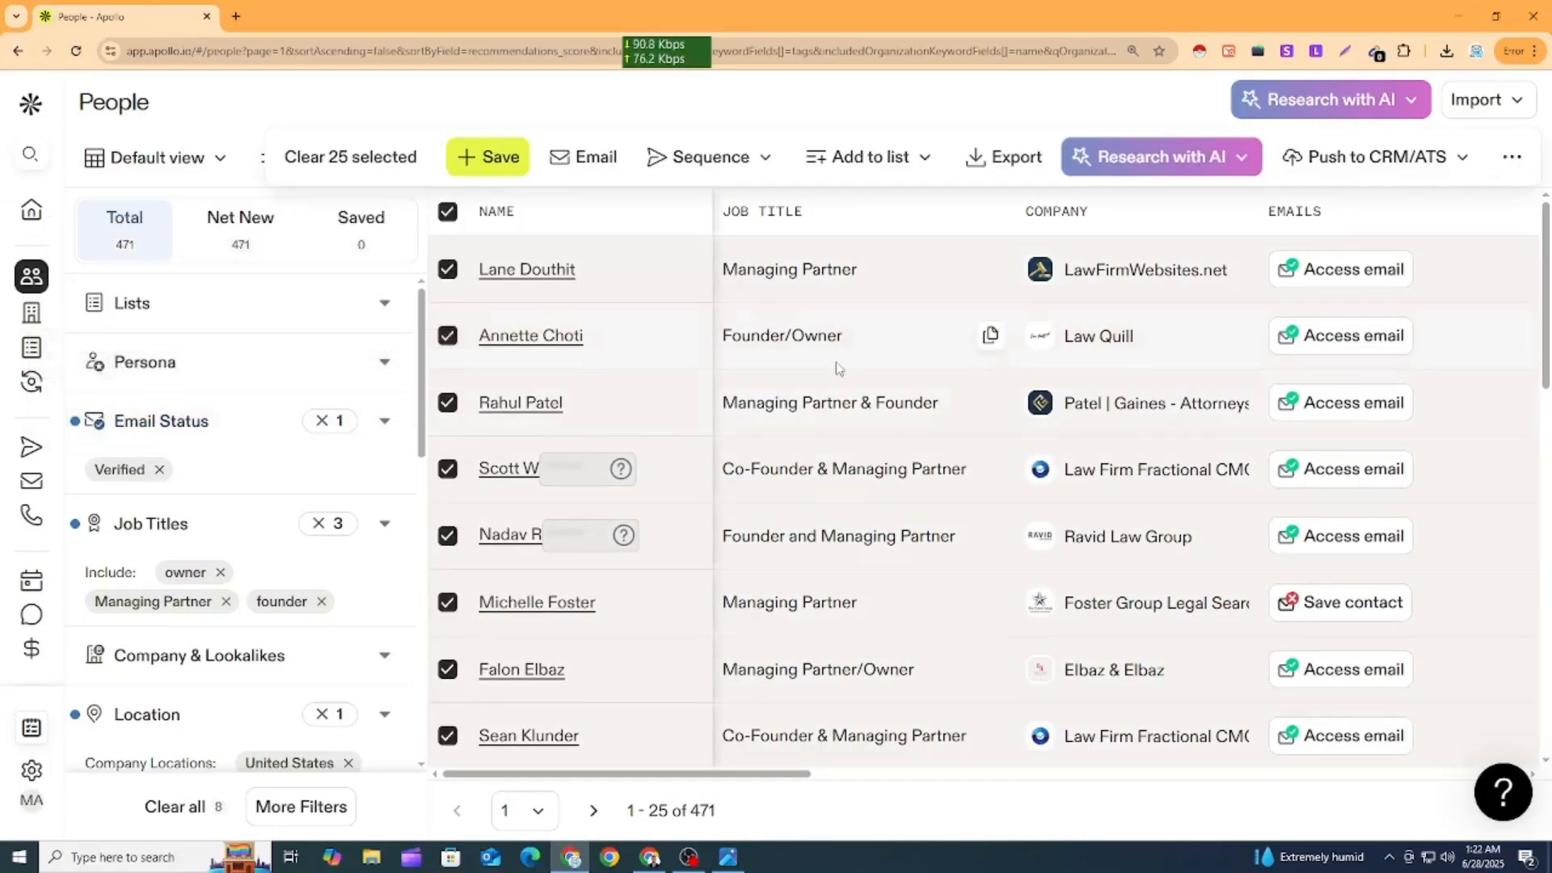
{"action": "scroll", "coordinate": [579, 331], "scroll_direction": "down", "scroll_amount": 7}
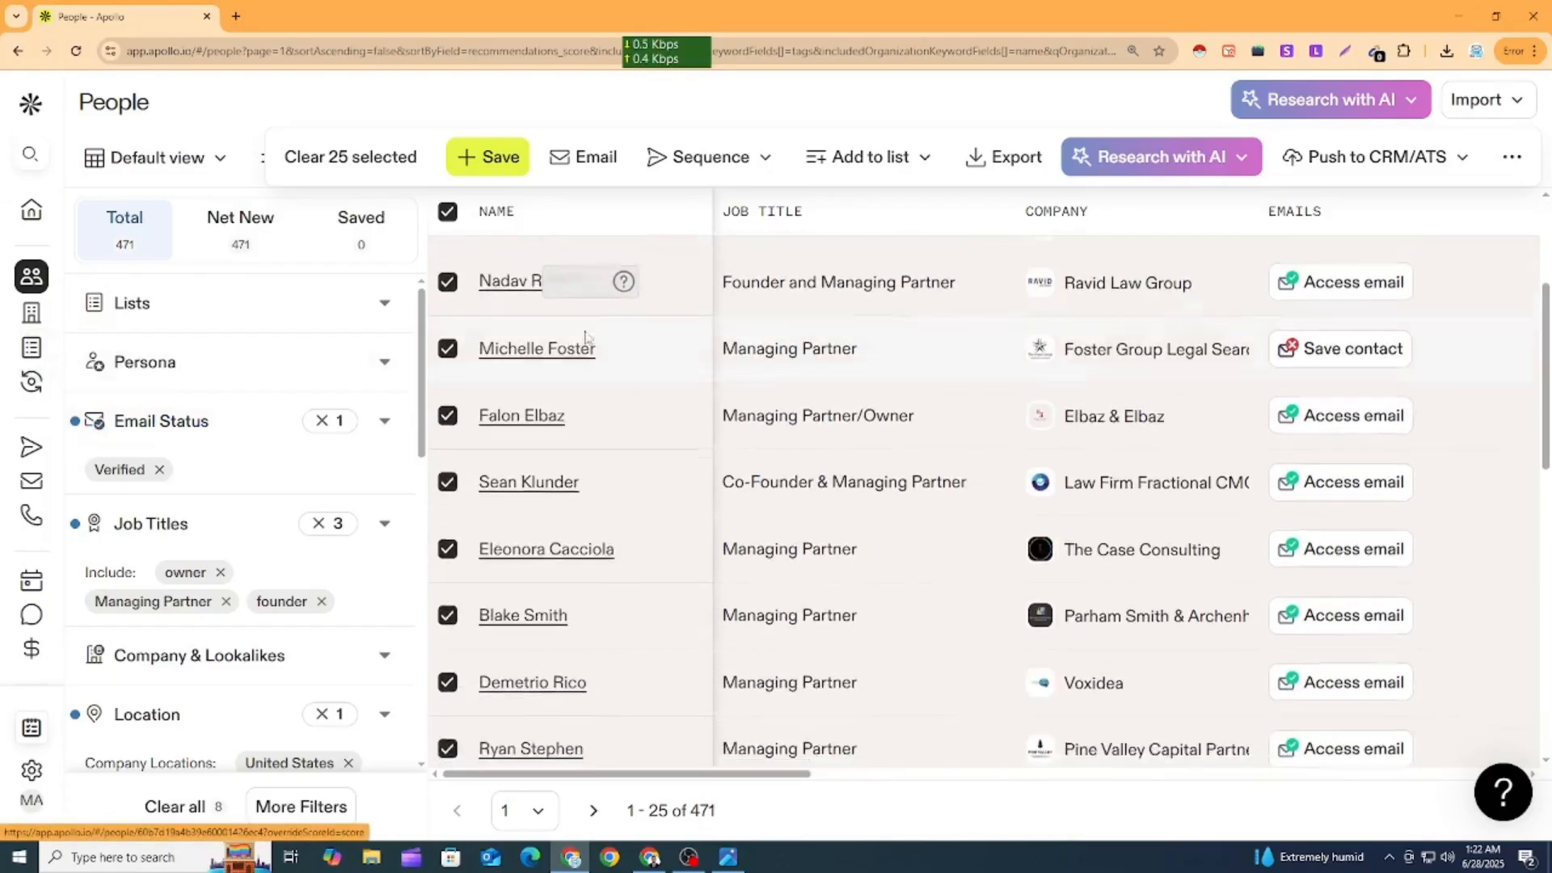
{"action": "scroll", "coordinate": [555, 388], "scroll_direction": "up", "scroll_amount": 7}
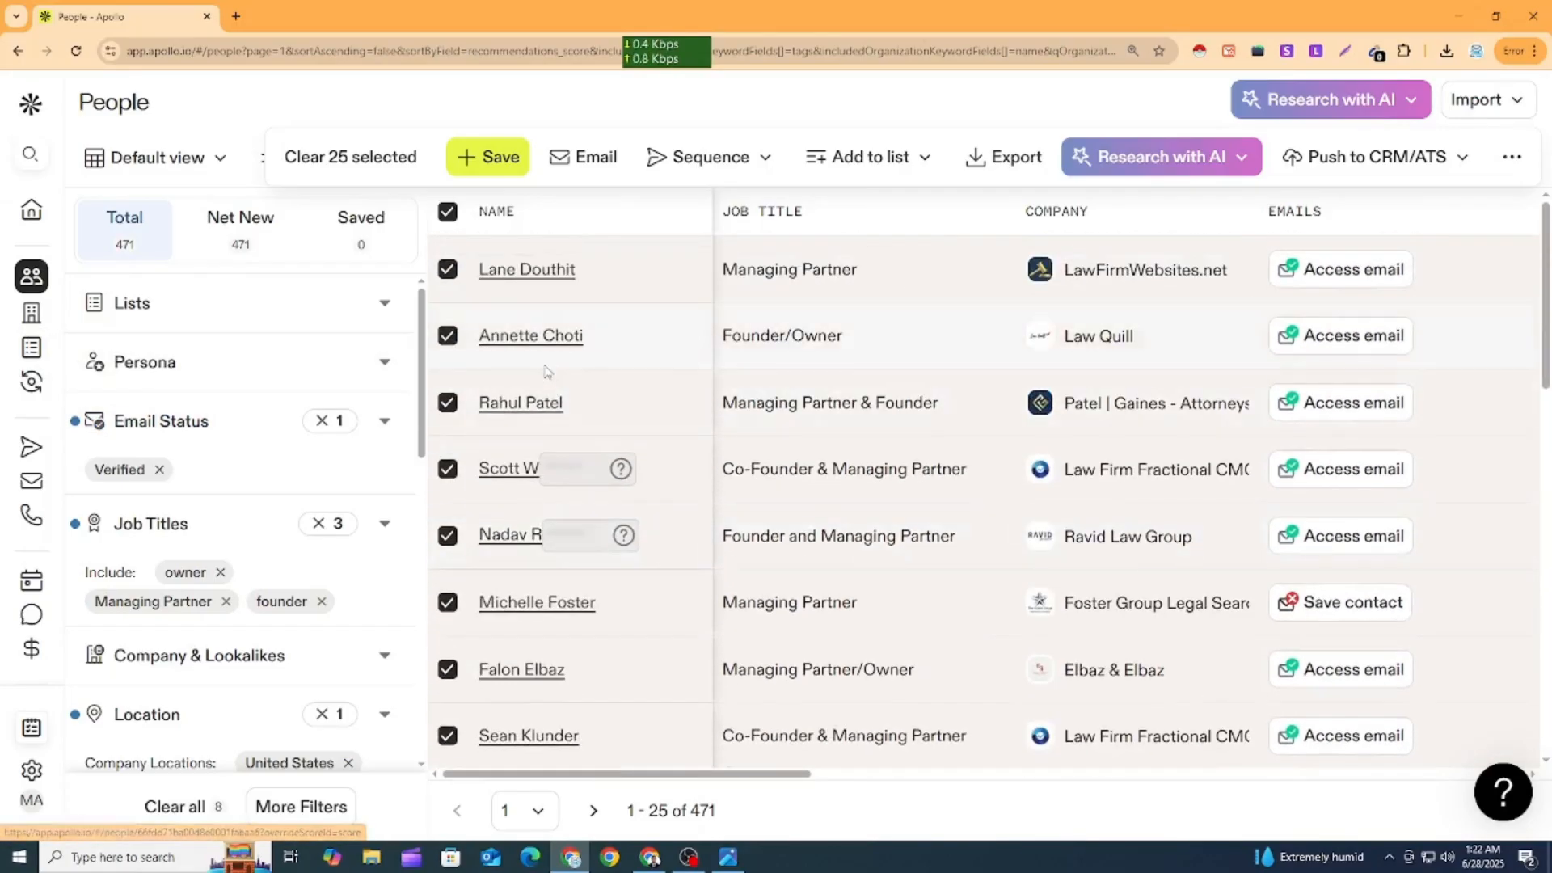
{"action": "scroll", "coordinate": [550, 373], "scroll_direction": "down", "scroll_amount": 14}
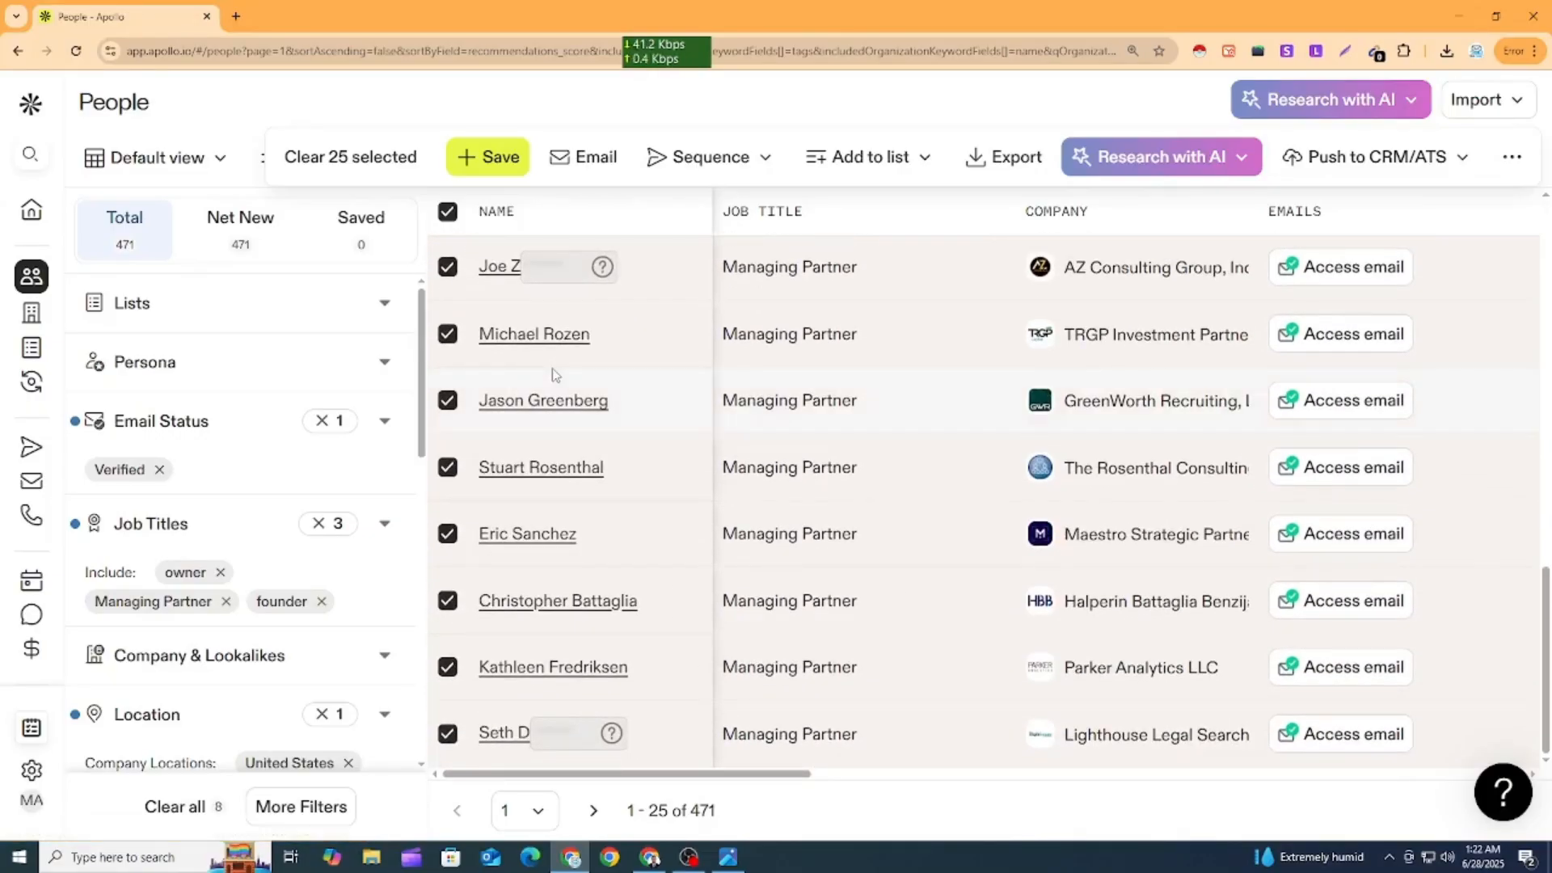
{"action": "scroll", "coordinate": [638, 481], "scroll_direction": "up", "scroll_amount": 4}
{"action": "scroll", "coordinate": [598, 436], "scroll_direction": "up", "scroll_amount": 9}
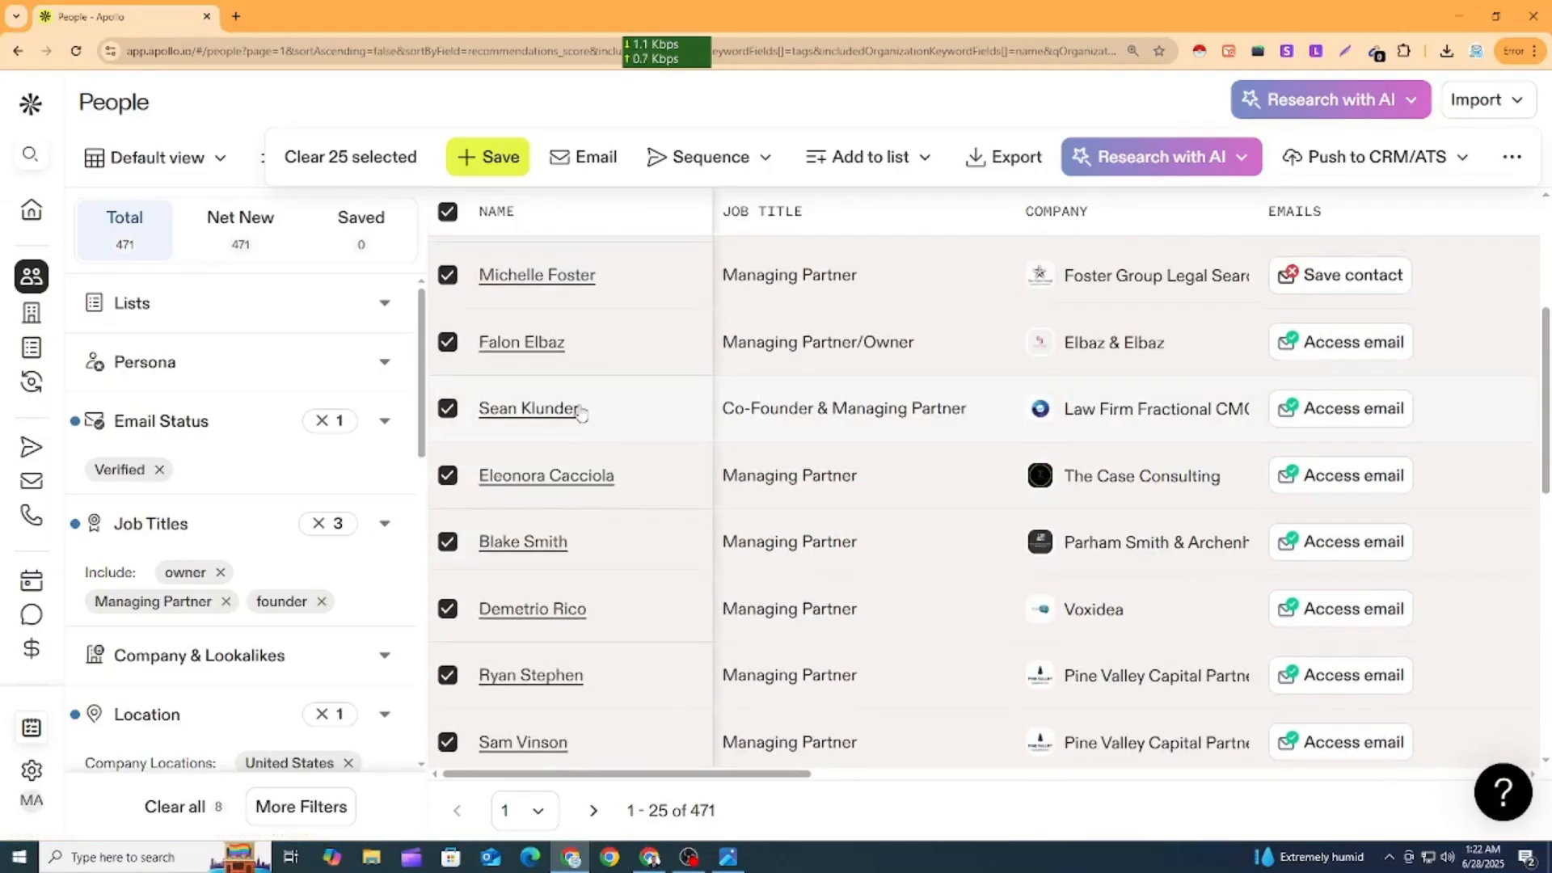
{"action": "scroll", "coordinate": [572, 388], "scroll_direction": "up", "scroll_amount": 2}
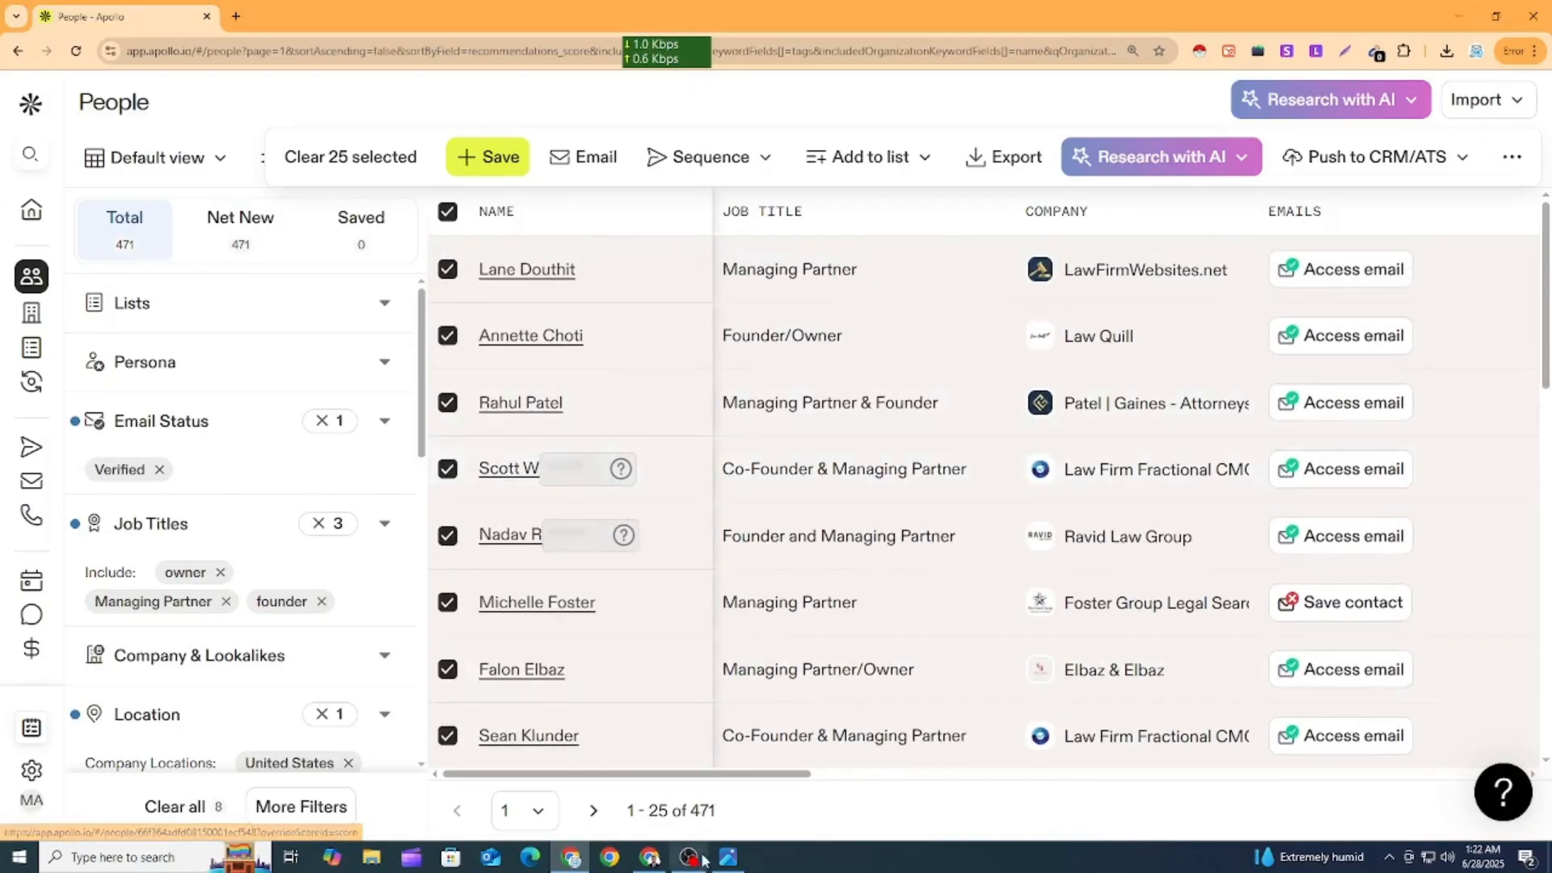
Review the target criteria and required lead details in the Upwork job's summary and return to Apollo.
{"action": "left_click", "coordinate": [650, 857]}
{"action": "scroll", "coordinate": [554, 394], "scroll_direction": "up", "scroll_amount": 7}
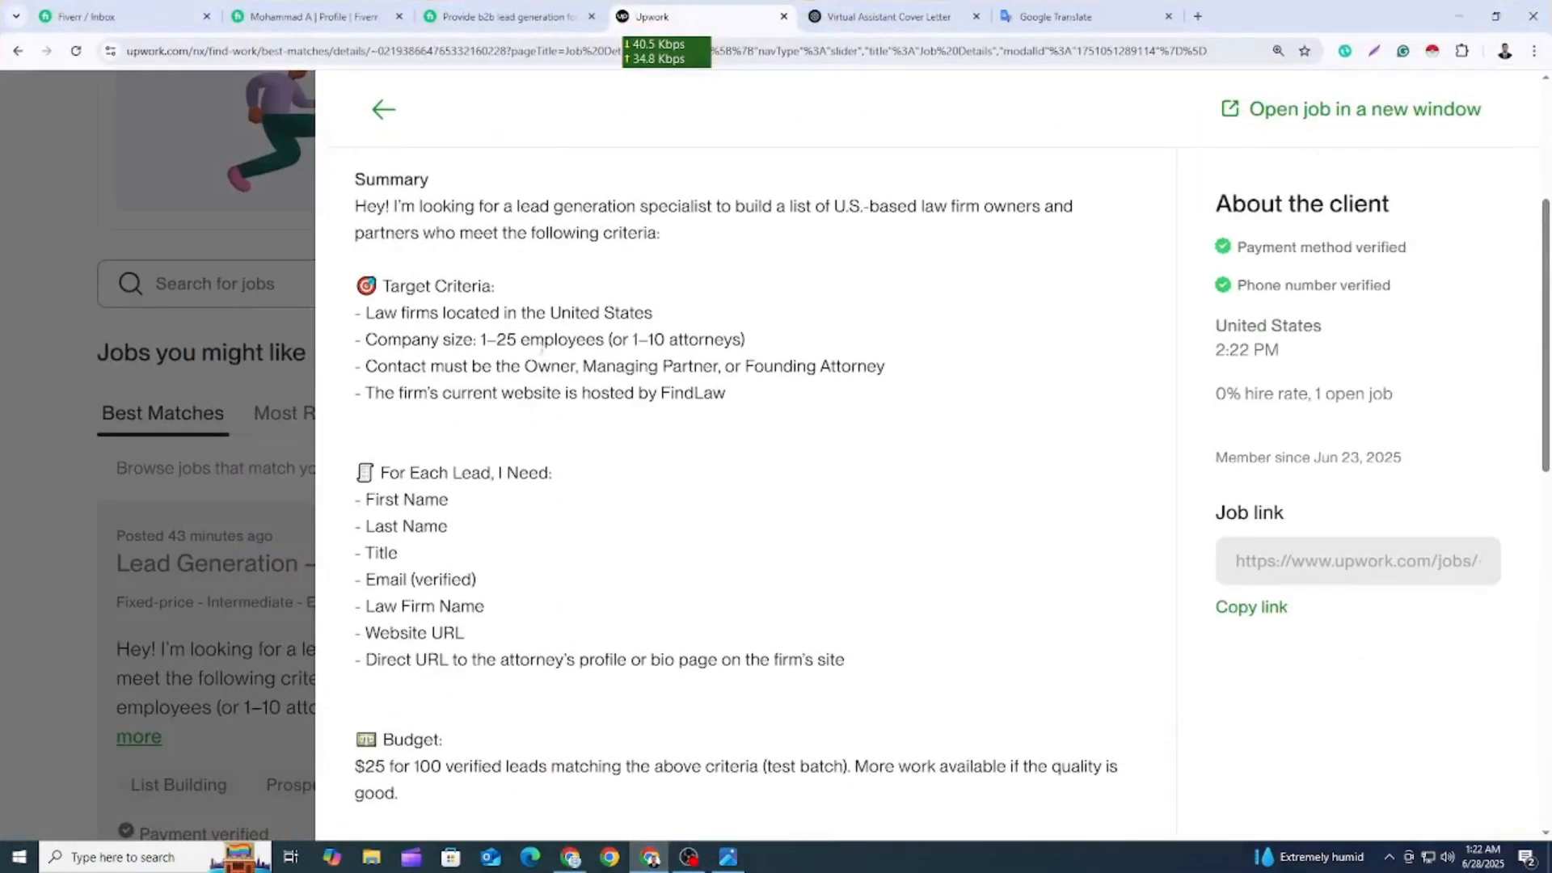
{"action": "scroll", "coordinate": [588, 312], "scroll_direction": "down", "scroll_amount": 3}
{"action": "left_click", "coordinate": [1464, 16]}
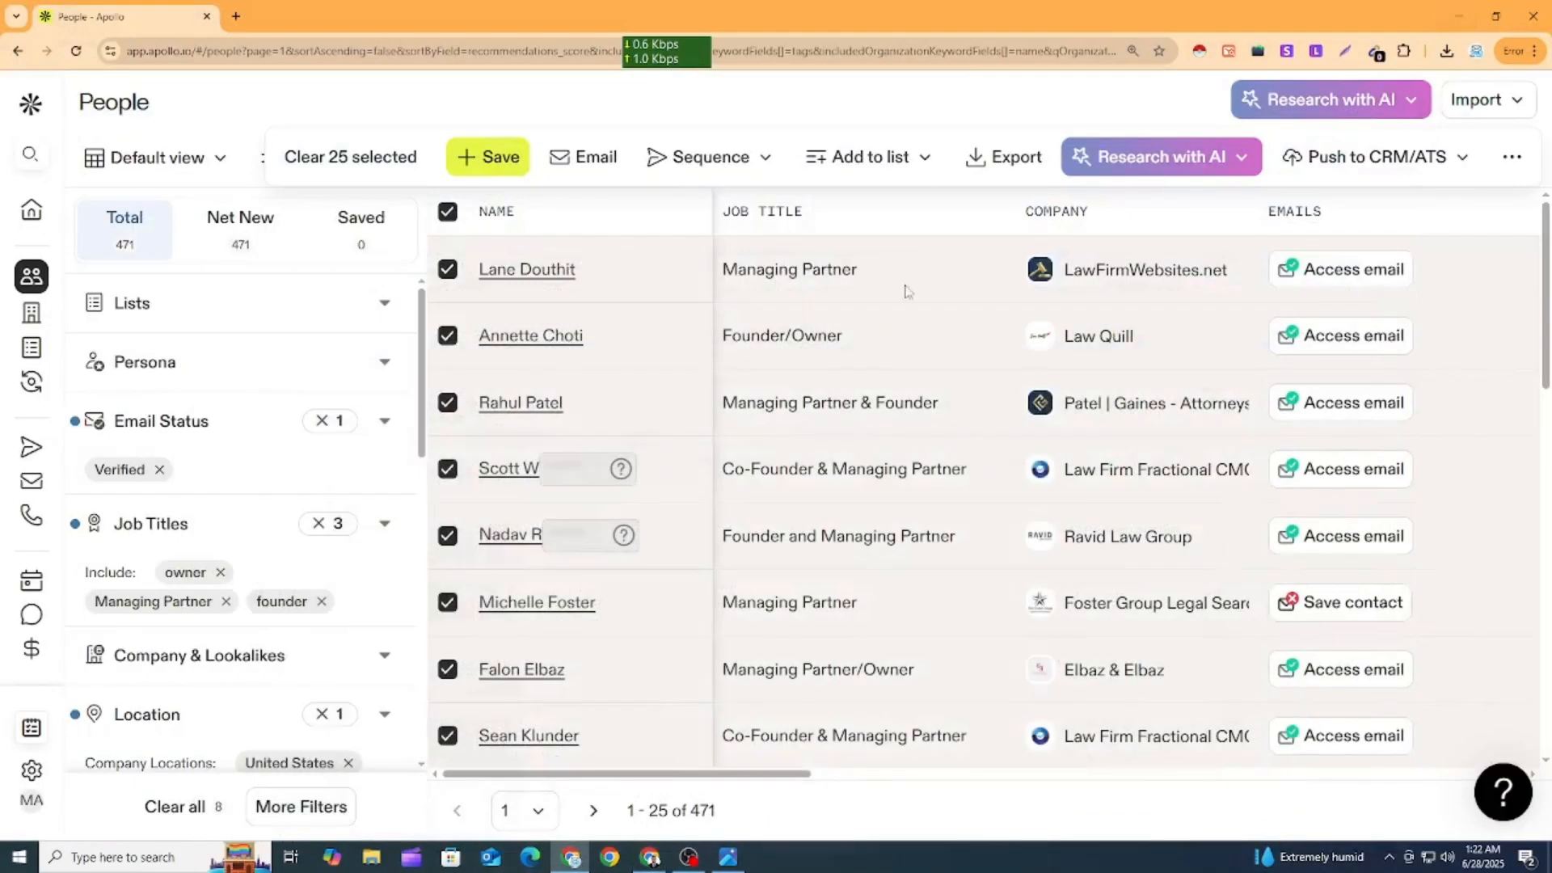
Deselect the last eleven people on the page, from the Lighthouse Legal Search contact up to the Ballast Recruiting contact.
{"action": "scroll", "coordinate": [566, 360], "scroll_direction": "down", "scroll_amount": 13}
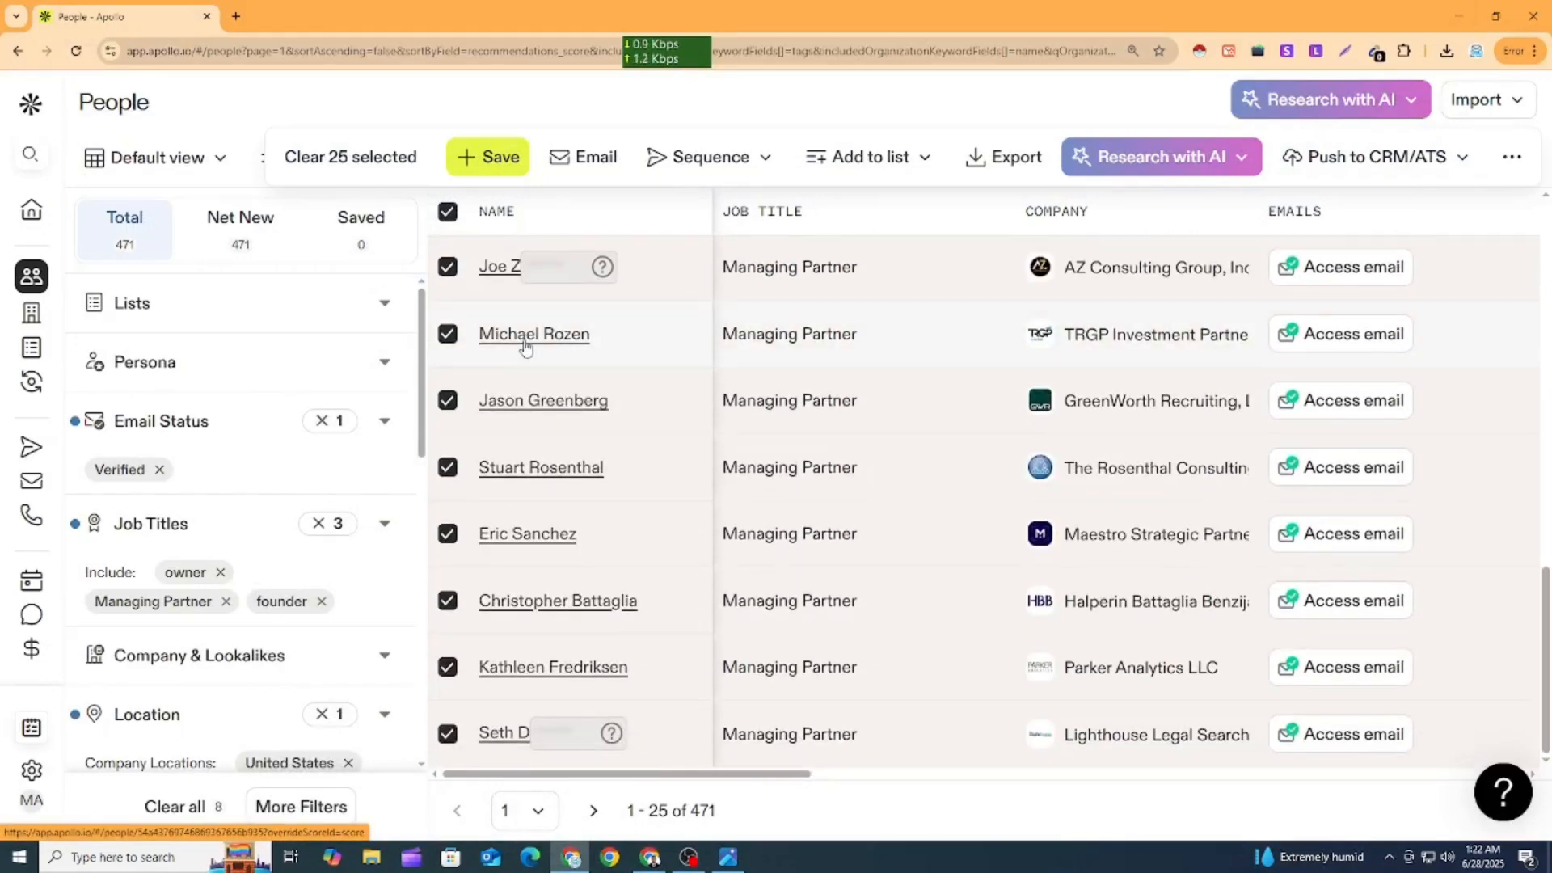
{"action": "scroll", "coordinate": [526, 348], "scroll_direction": "up", "scroll_amount": 4}
{"action": "scroll", "coordinate": [525, 347], "scroll_direction": "up", "scroll_amount": 2}
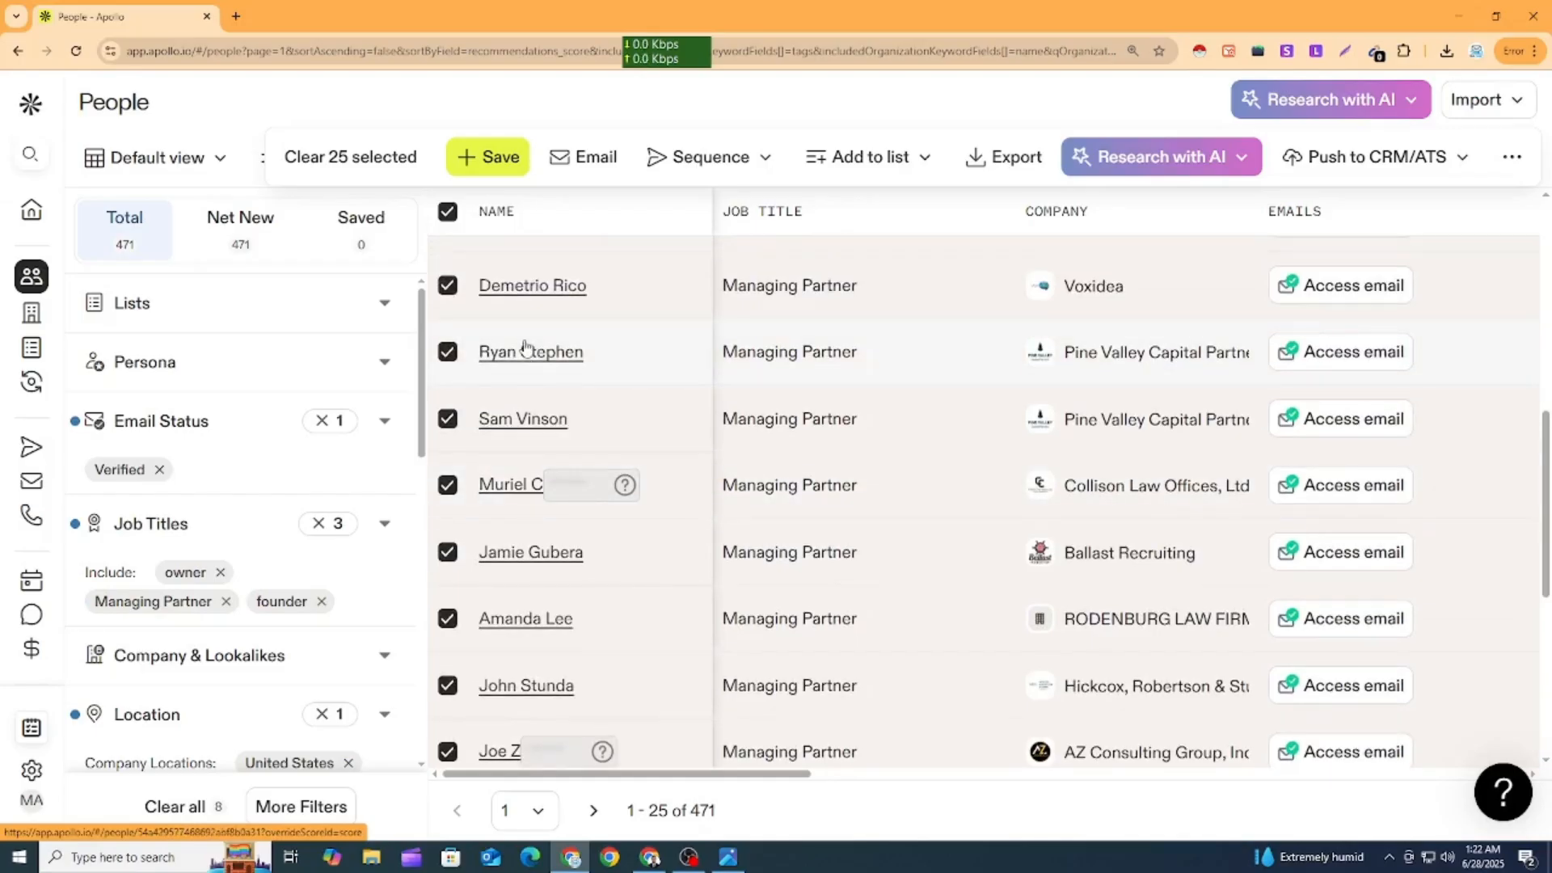
{"action": "scroll", "coordinate": [526, 347], "scroll_direction": "down", "scroll_amount": 5}
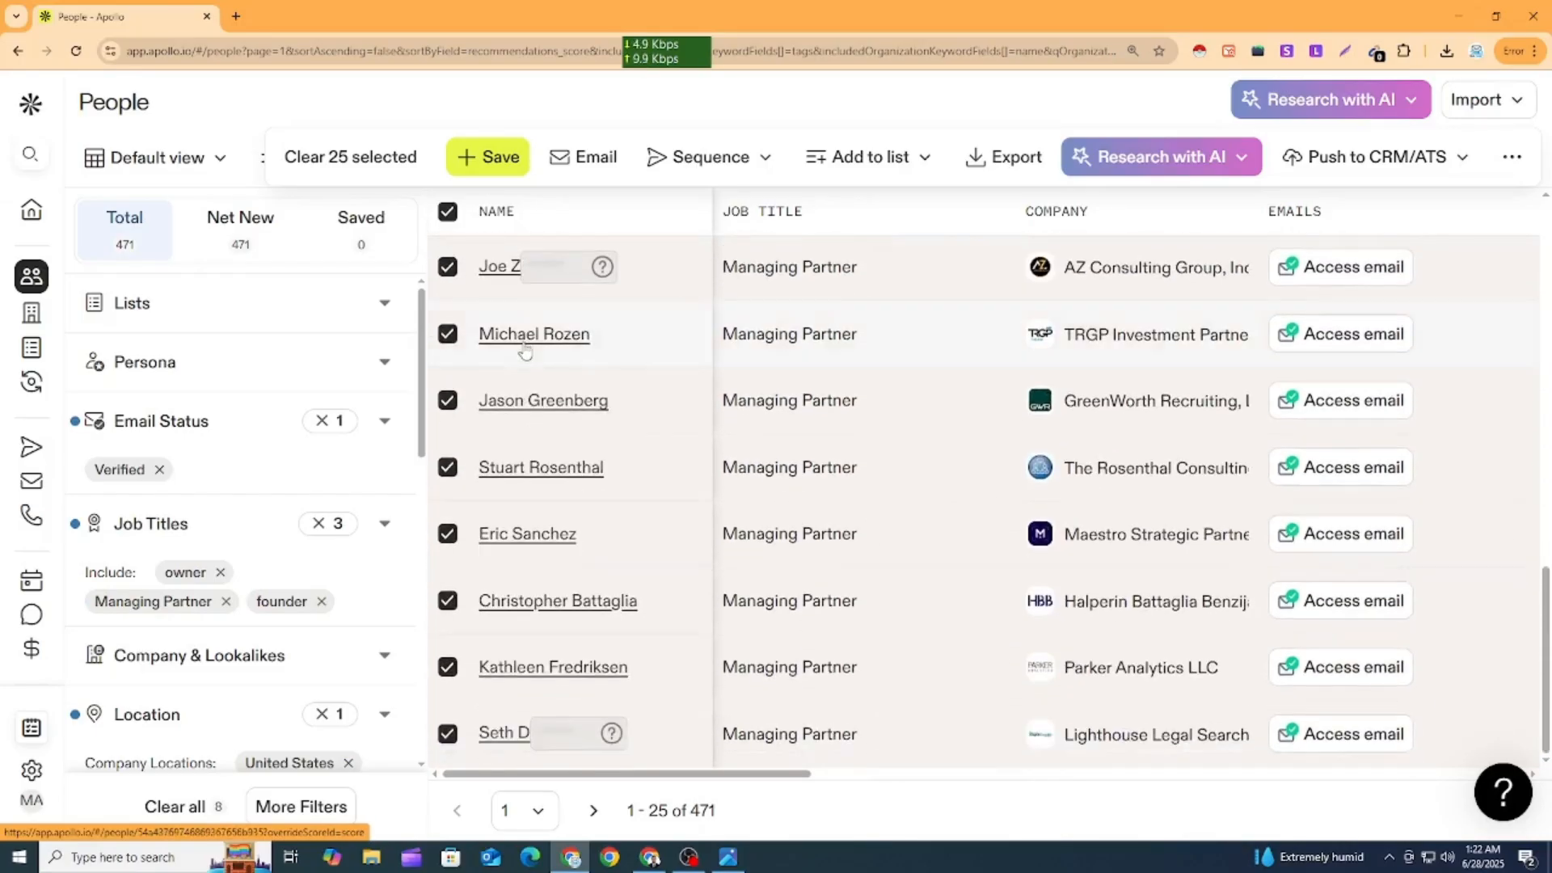
{"action": "left_click", "coordinate": [449, 735]}
{"action": "left_click", "coordinate": [449, 668]}
{"action": "left_click", "coordinate": [449, 601]}
{"action": "left_click", "coordinate": [447, 534]}
{"action": "left_click", "coordinate": [447, 468]}
{"action": "left_click", "coordinate": [447, 400]}
{"action": "scroll", "coordinate": [473, 608], "scroll_direction": "up", "scroll_amount": 3}
{"action": "left_click", "coordinate": [447, 656]}
{"action": "left_click", "coordinate": [447, 590]}
{"action": "left_click", "coordinate": [447, 524]}
{"action": "left_click", "coordinate": [447, 457]}
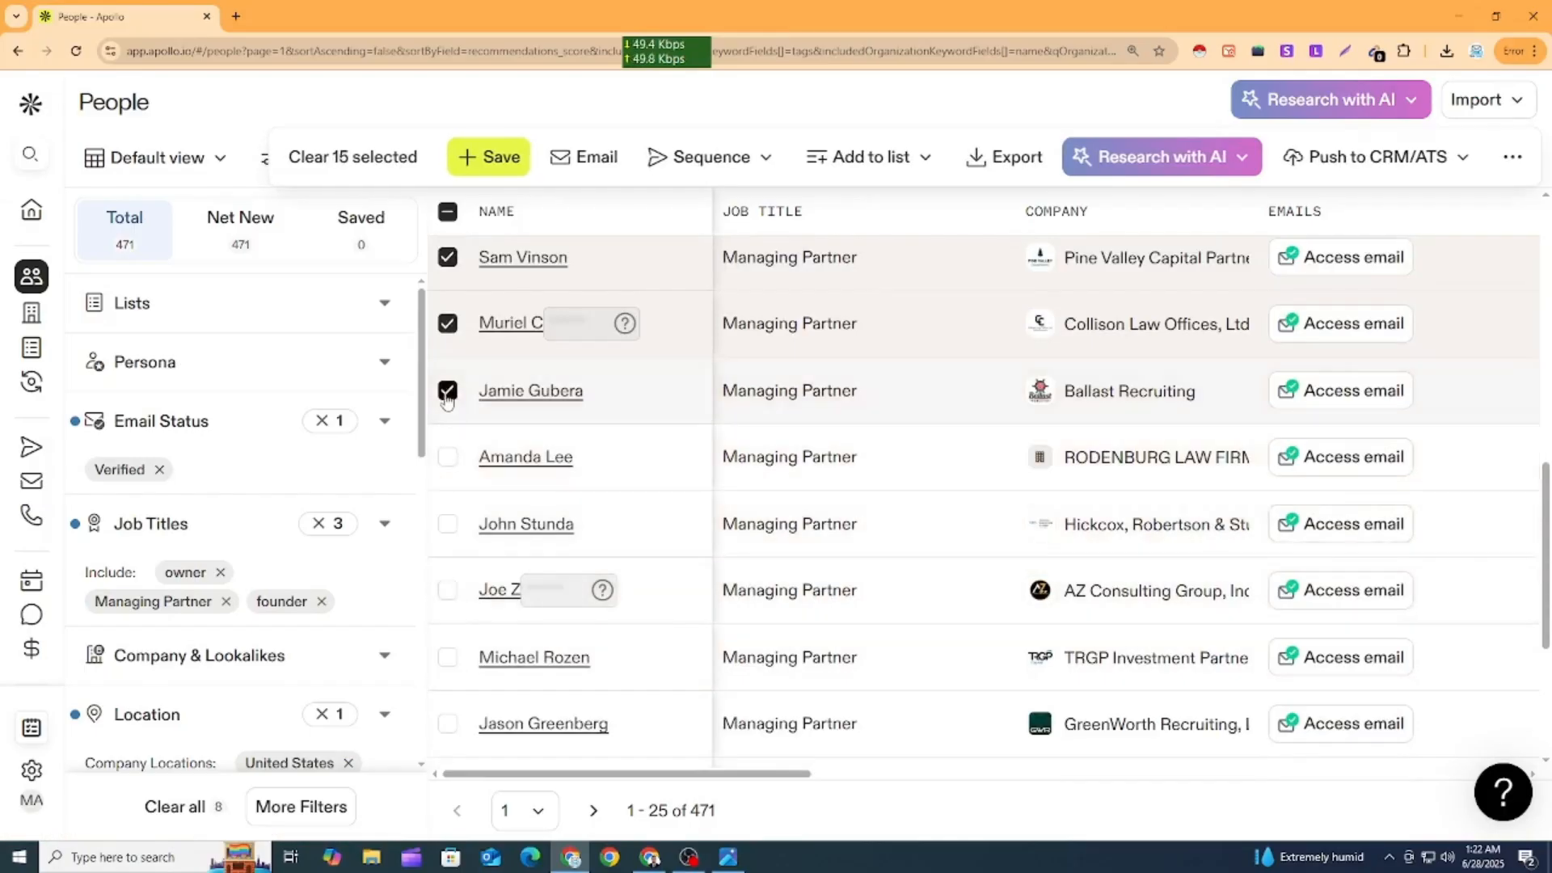
{"action": "left_click", "coordinate": [447, 390]}
Deselect the Collison Law Offices contact and the Pine Valley Capital contact directly above it.
{"action": "scroll", "coordinate": [485, 453], "scroll_direction": "up", "scroll_amount": 3}
{"action": "scroll", "coordinate": [499, 509], "scroll_direction": "up", "scroll_amount": 5}
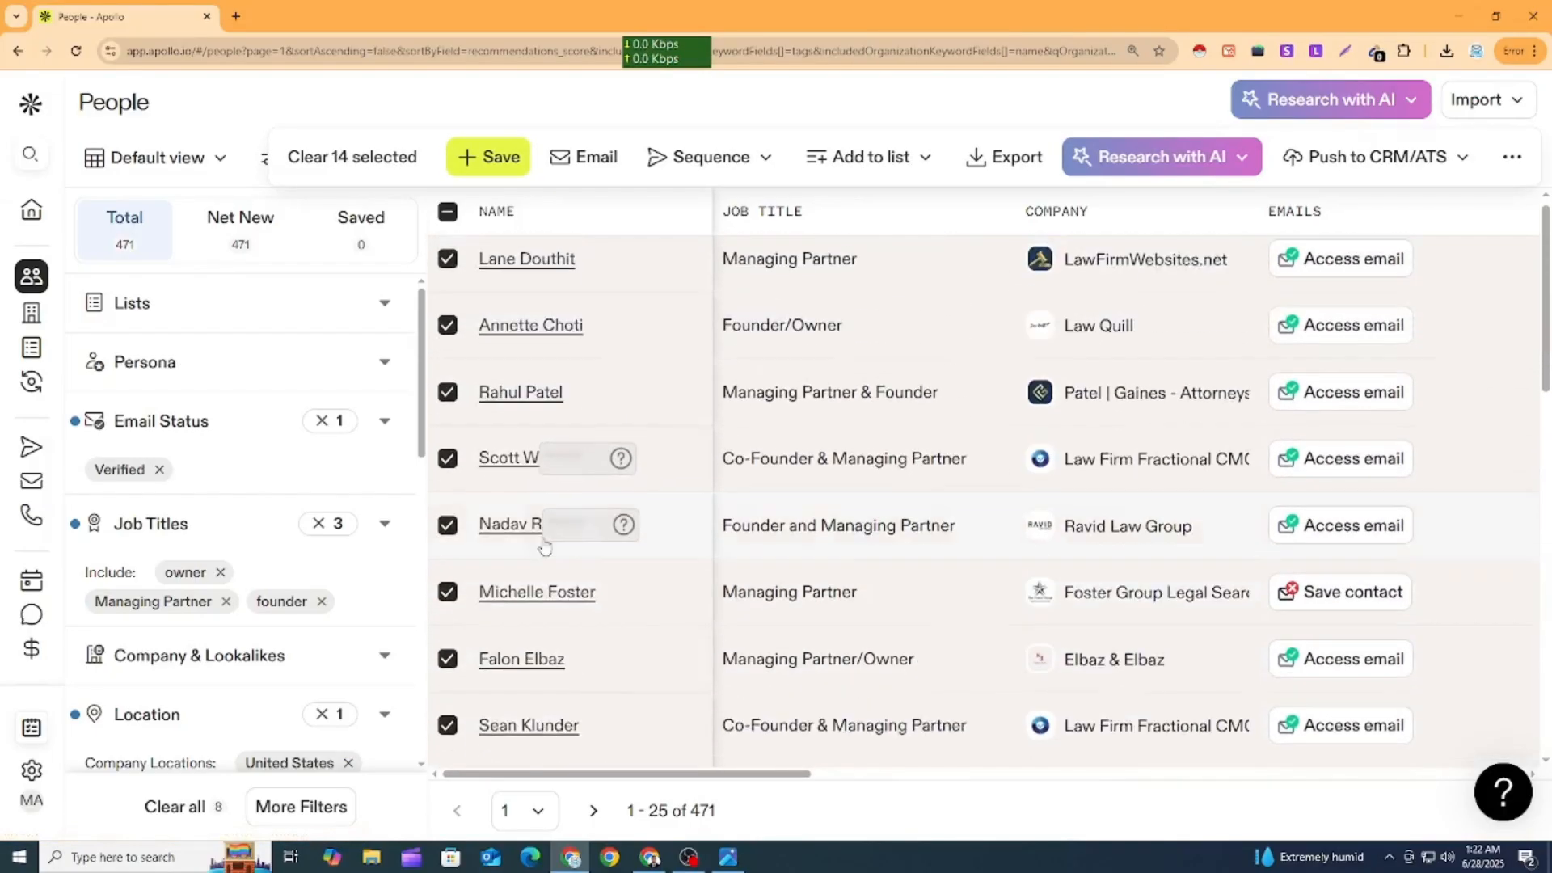
{"action": "scroll", "coordinate": [499, 612], "scroll_direction": "down", "scroll_amount": 3}
{"action": "scroll", "coordinate": [485, 639], "scroll_direction": "down", "scroll_amount": 3}
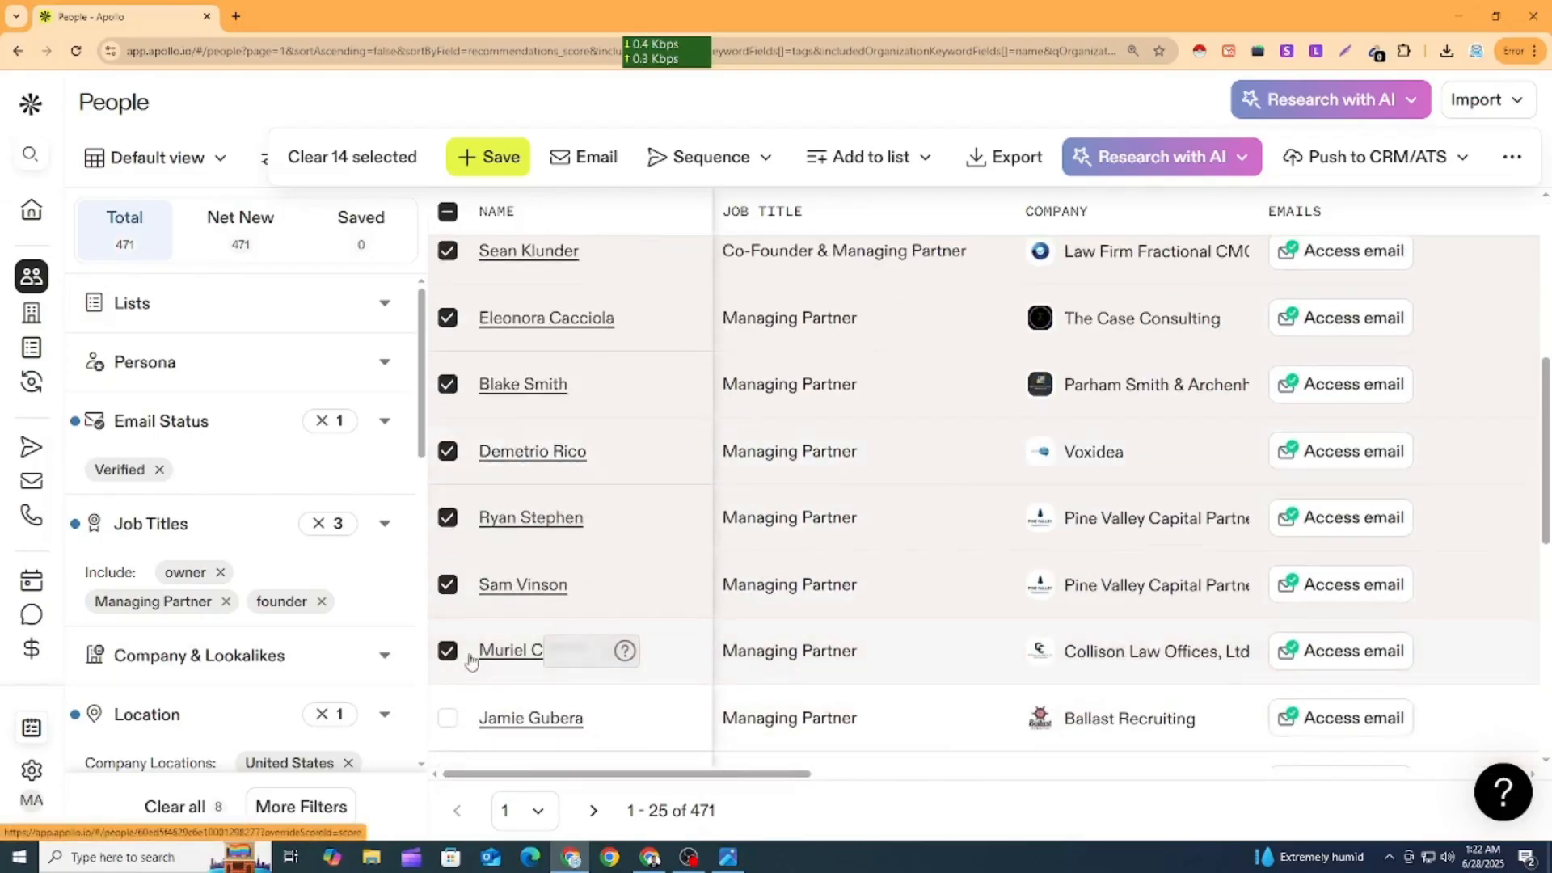
{"action": "left_click", "coordinate": [448, 651]}
{"action": "left_click", "coordinate": [447, 584]}
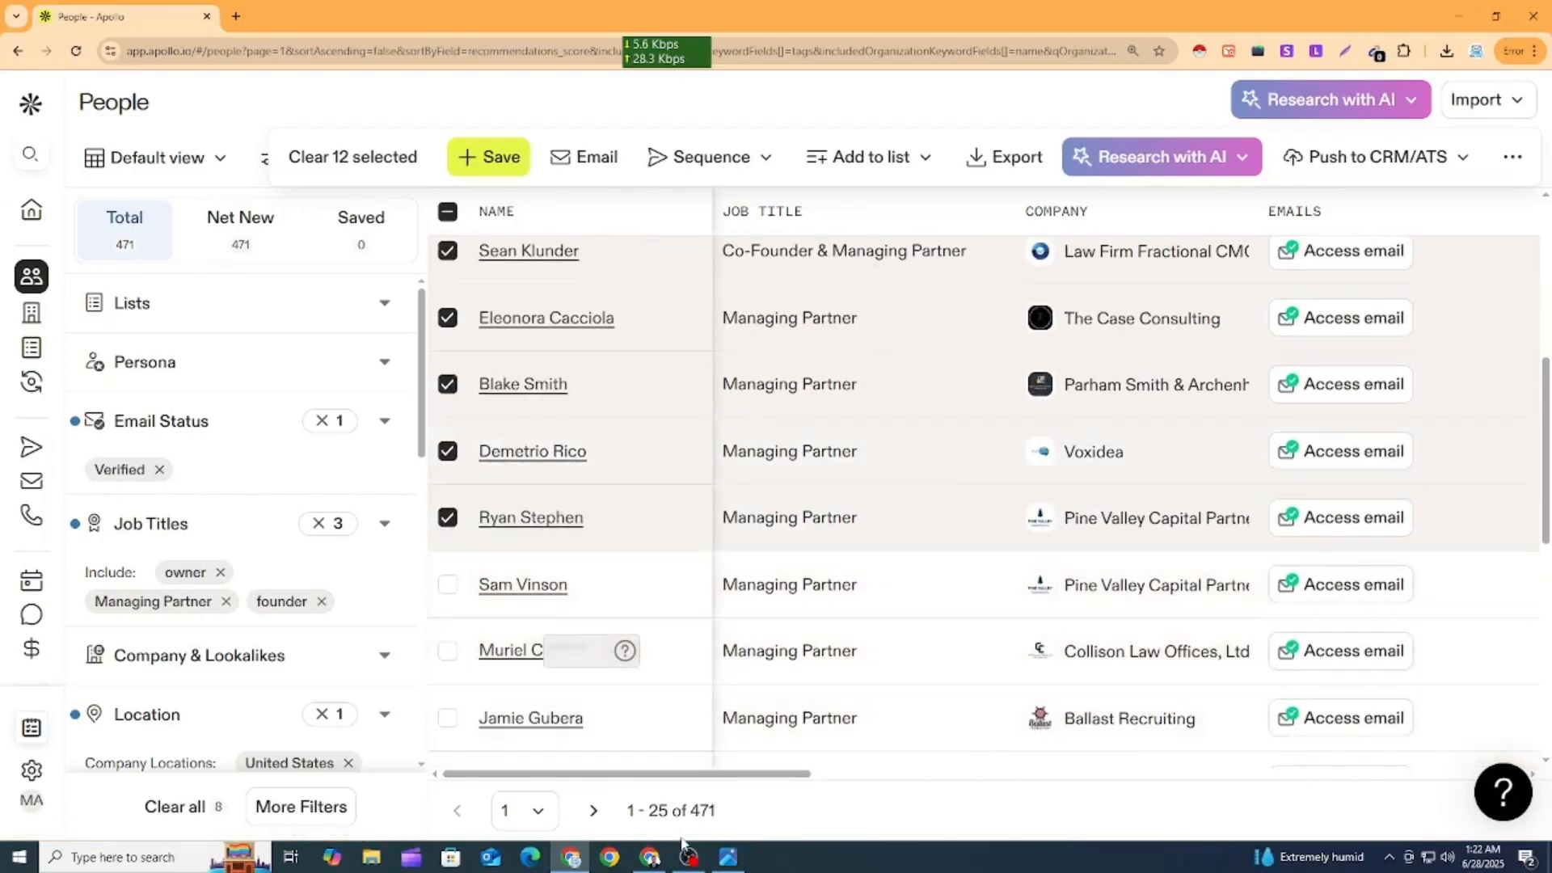
Show the channel's Subscribe screenshot in the image viewer and return to Apollo.
{"action": "left_click", "coordinate": [727, 857]}
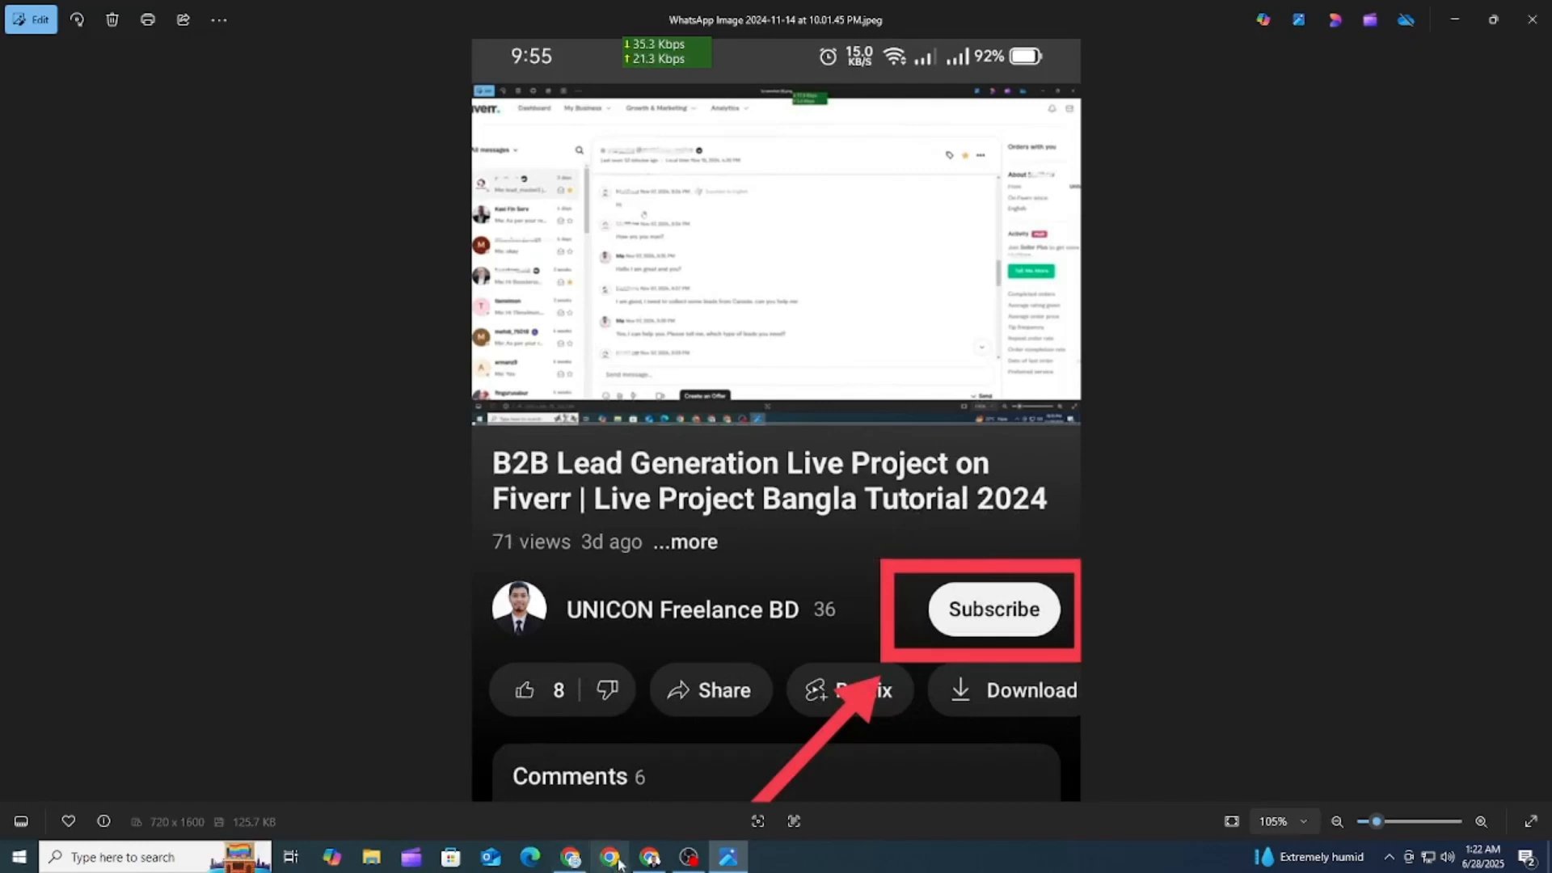
{"action": "left_click", "coordinate": [650, 857]}
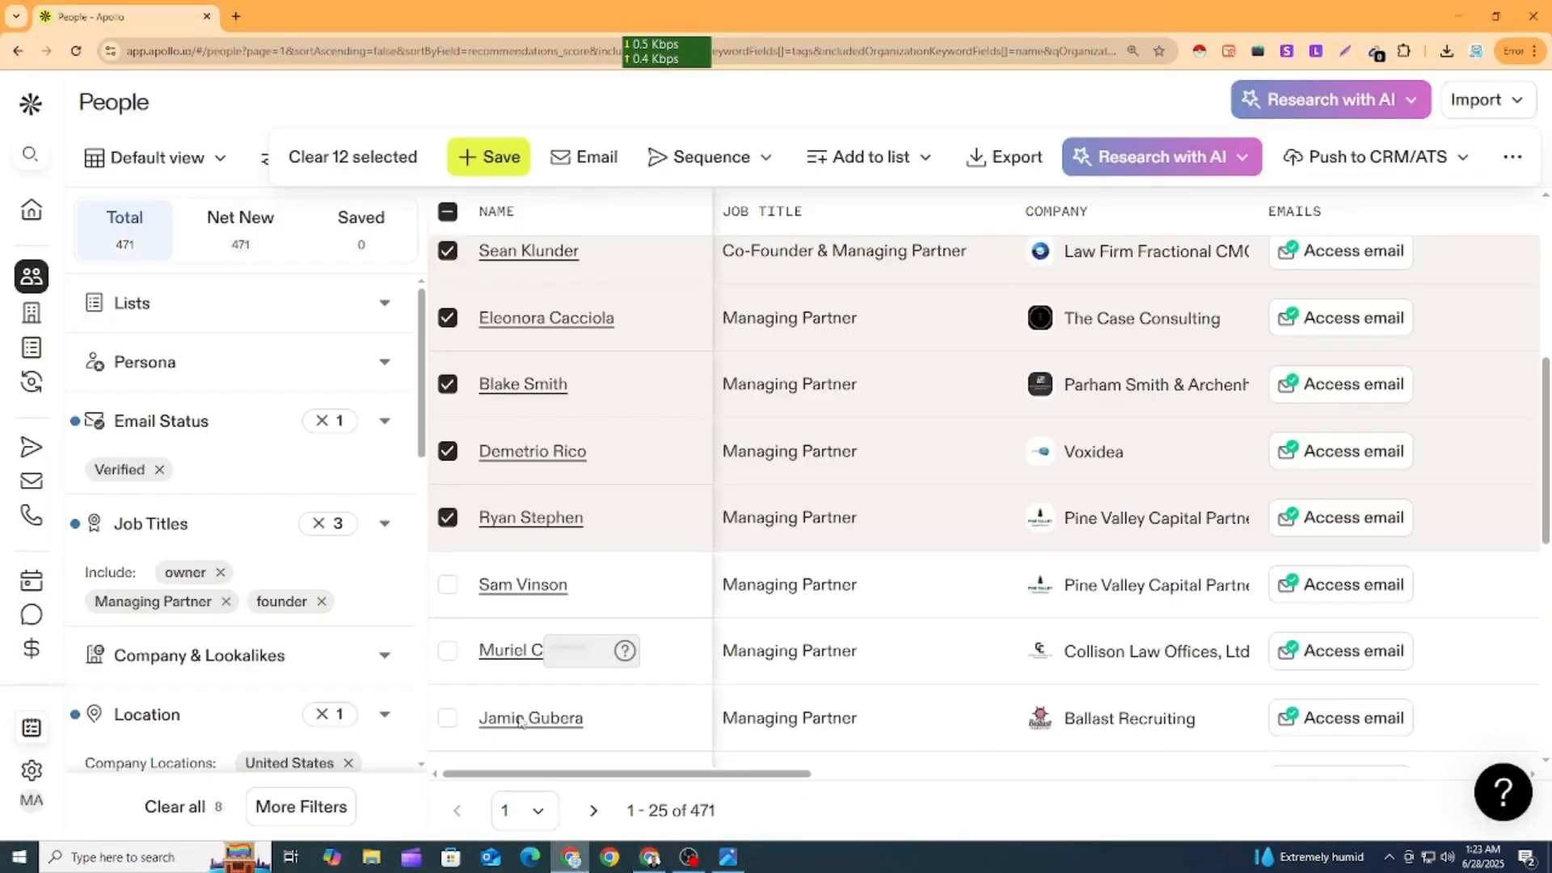
{"action": "left_click", "coordinate": [570, 857]}
Deselect the remaining Pine Valley Capital, Voxidea and Parham Smith contacts, keeping only the first nine people selected.
{"action": "scroll", "coordinate": [511, 517], "scroll_direction": "up", "scroll_amount": 5}
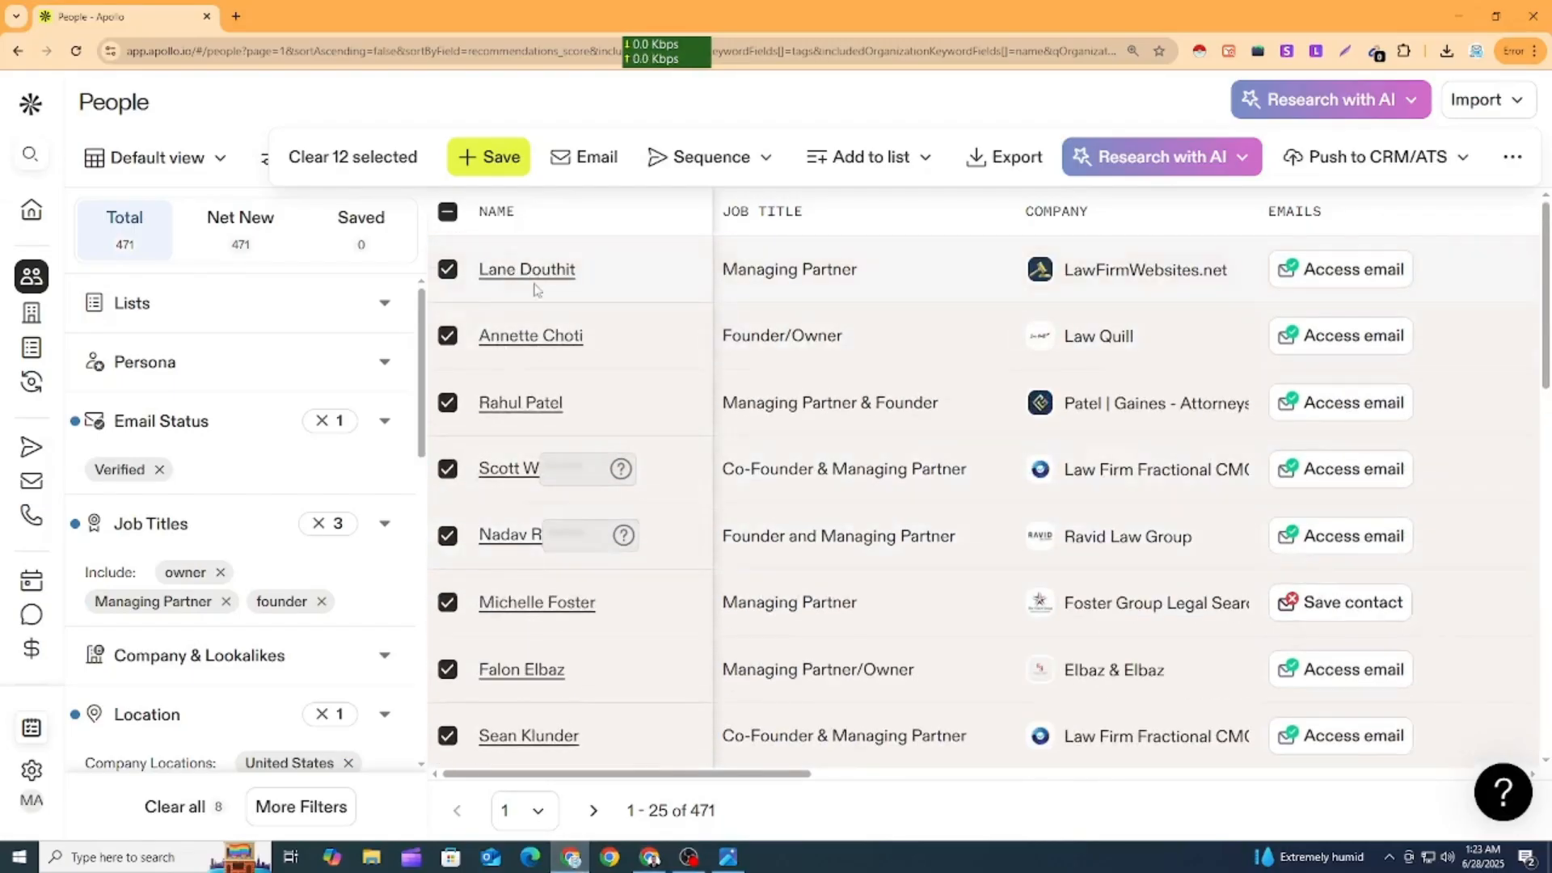
{"action": "scroll", "coordinate": [538, 416], "scroll_direction": "down", "scroll_amount": 2}
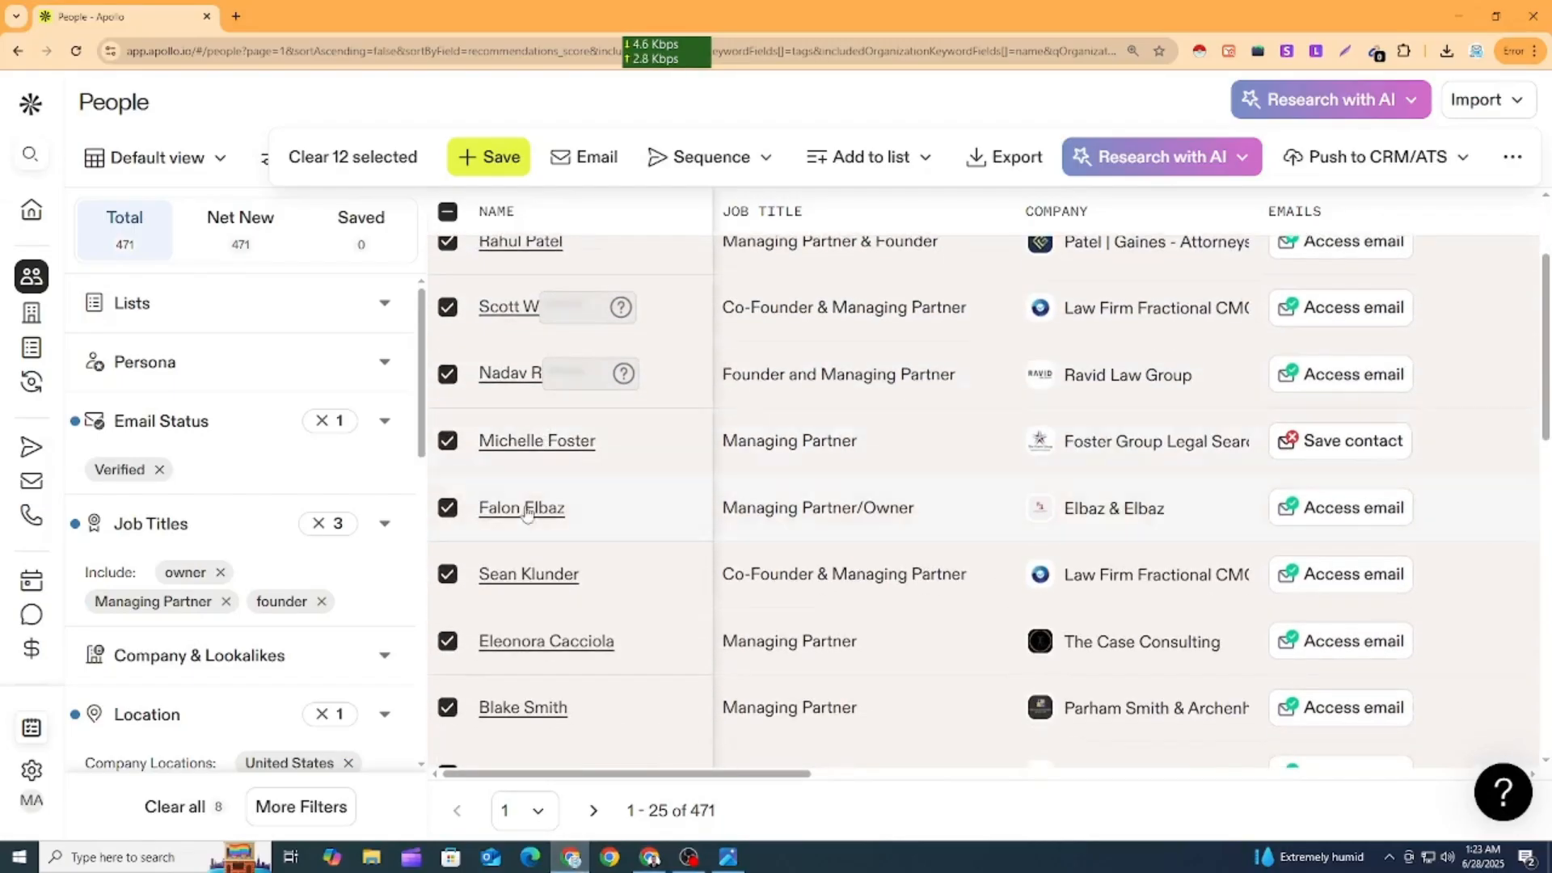
{"action": "scroll", "coordinate": [497, 622], "scroll_direction": "down", "scroll_amount": 3}
{"action": "left_click", "coordinate": [447, 598]}
{"action": "left_click", "coordinate": [447, 531]}
{"action": "left_click", "coordinate": [447, 465]}
{"action": "scroll", "coordinate": [583, 527], "scroll_direction": "up", "scroll_amount": 5}
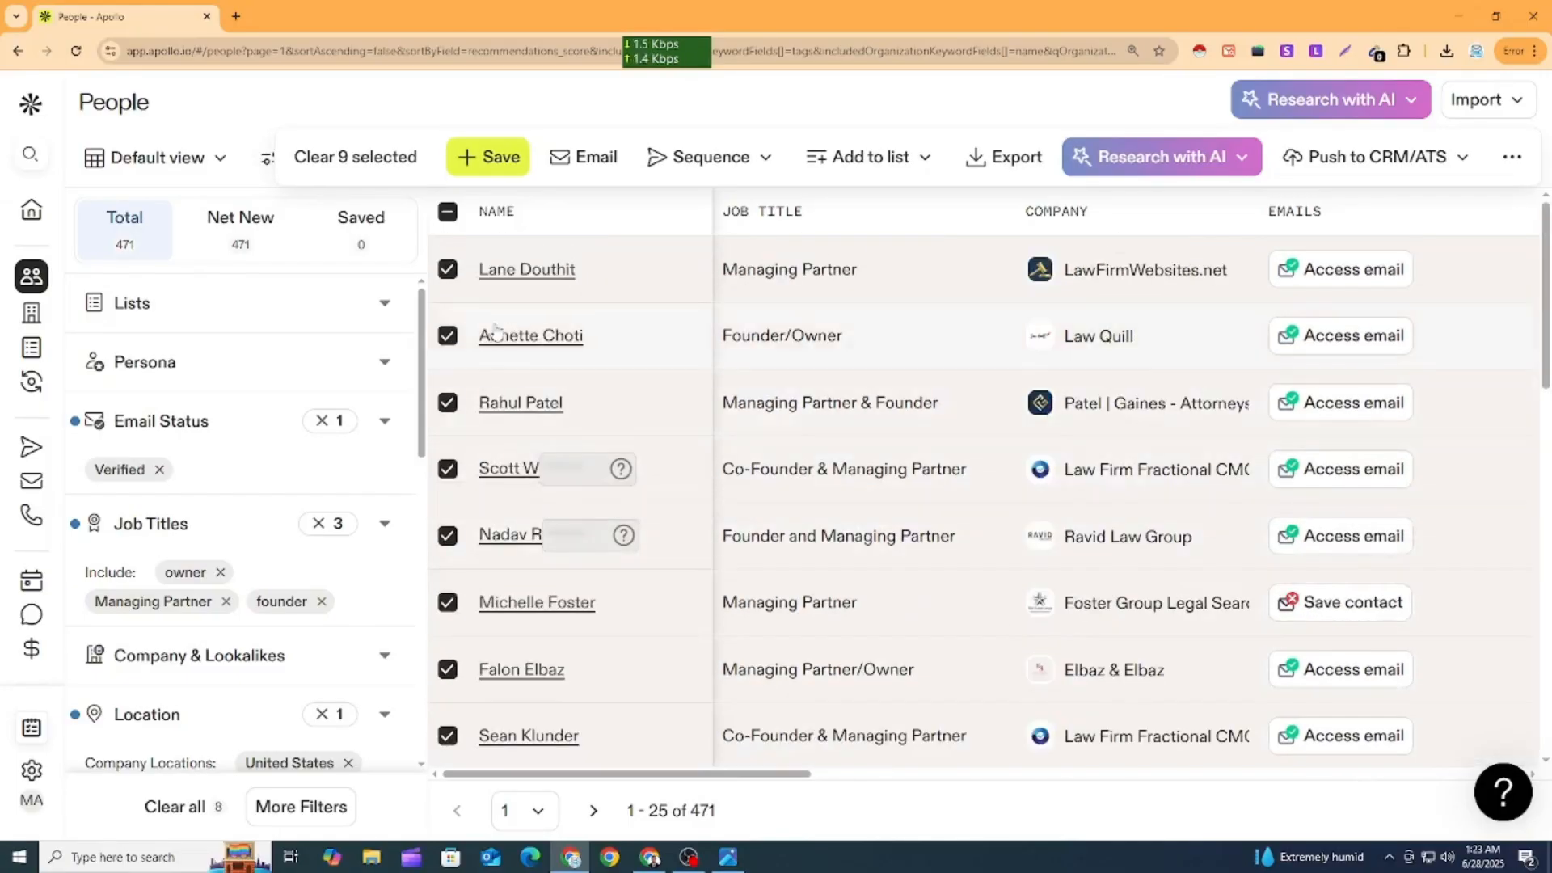
Add the nine selected people to a new People list named USA WORK SAMPLE and review their emails.
{"action": "left_click", "coordinate": [877, 166]}
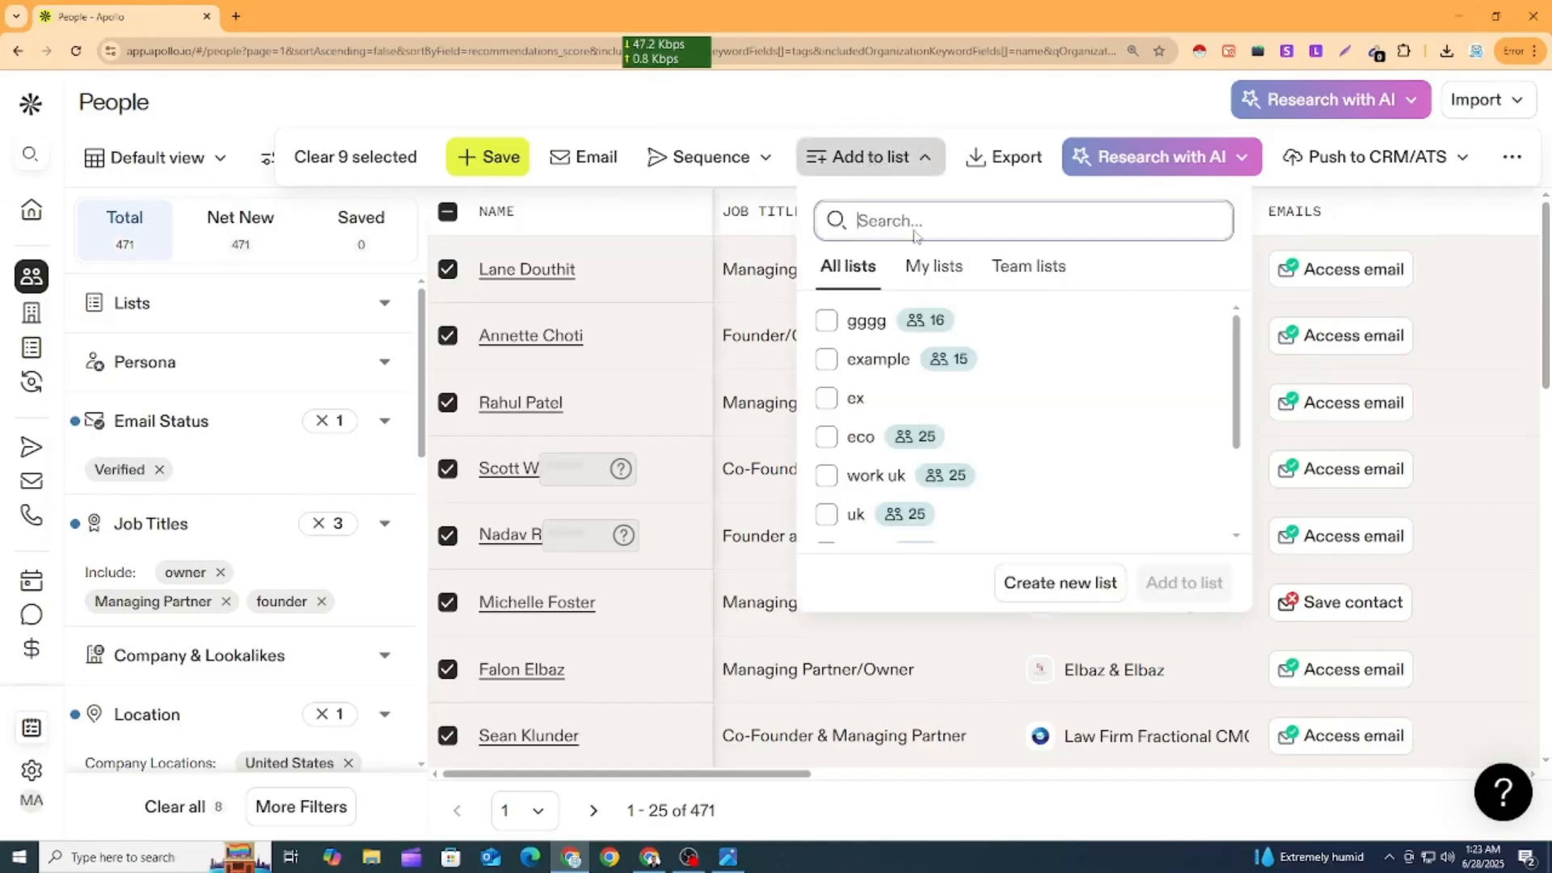
{"action": "type", "text": "USA WORK SAMPLE"}
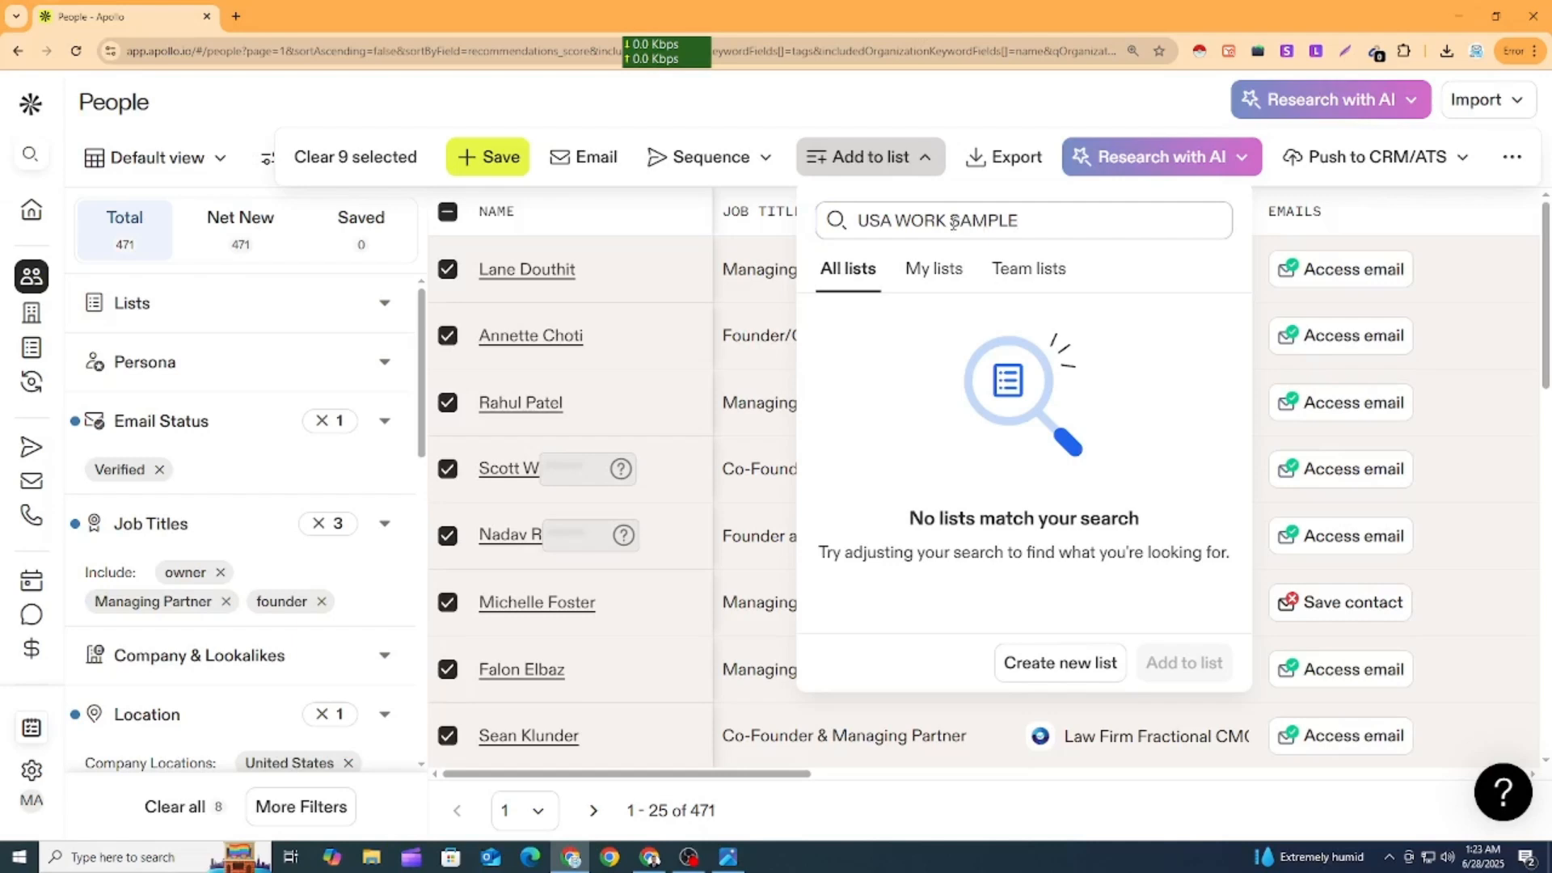
{"action": "key", "text": "ctrl+a"}
{"action": "key", "text": "ctrl+c"}
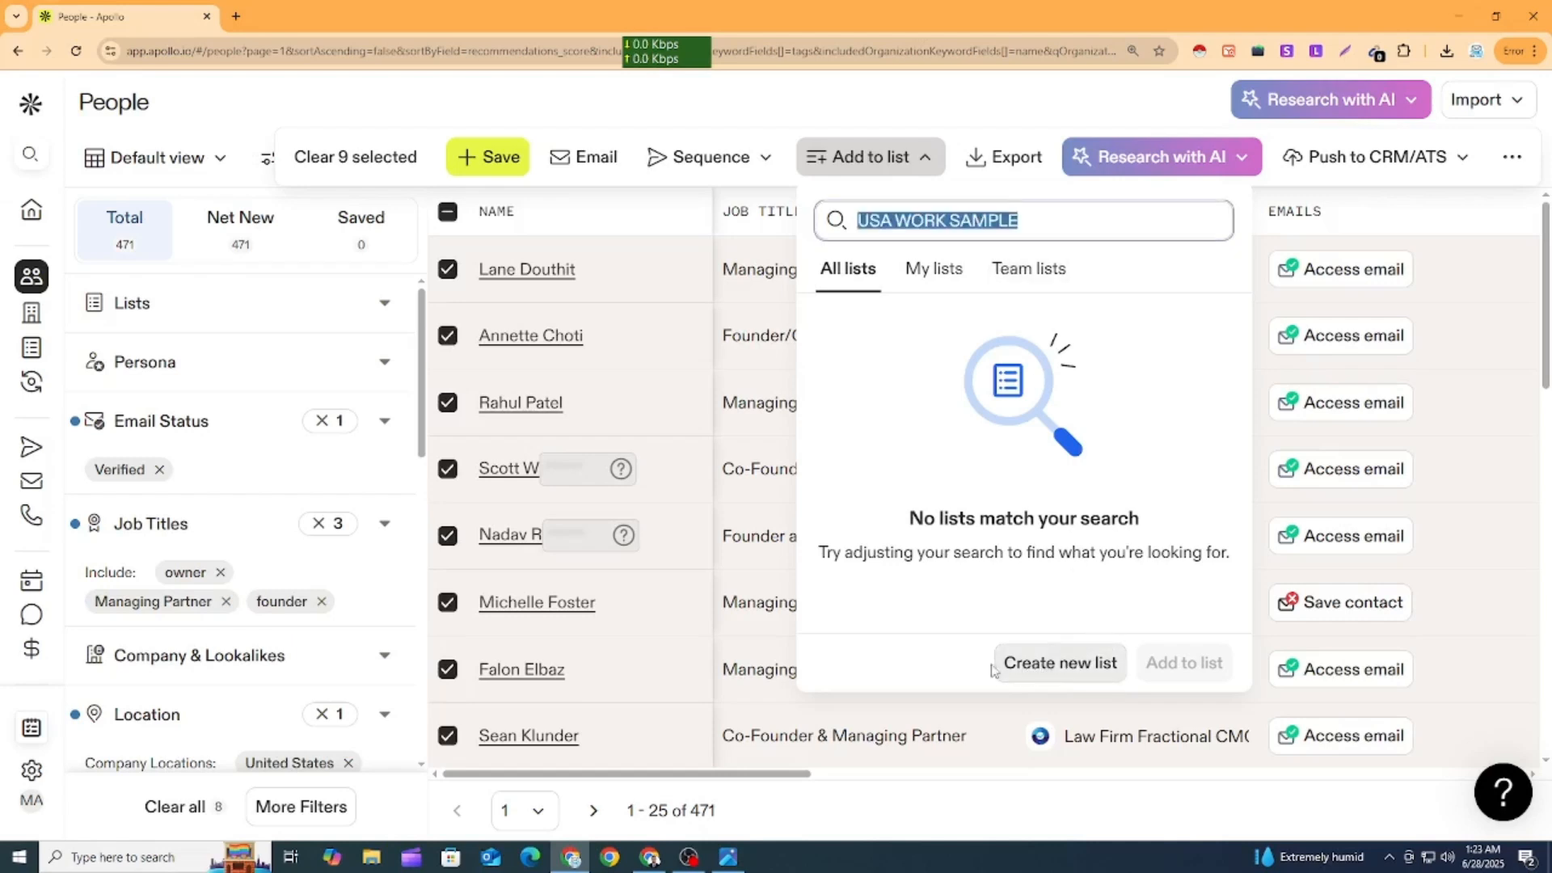
{"action": "left_click", "coordinate": [1025, 668]}
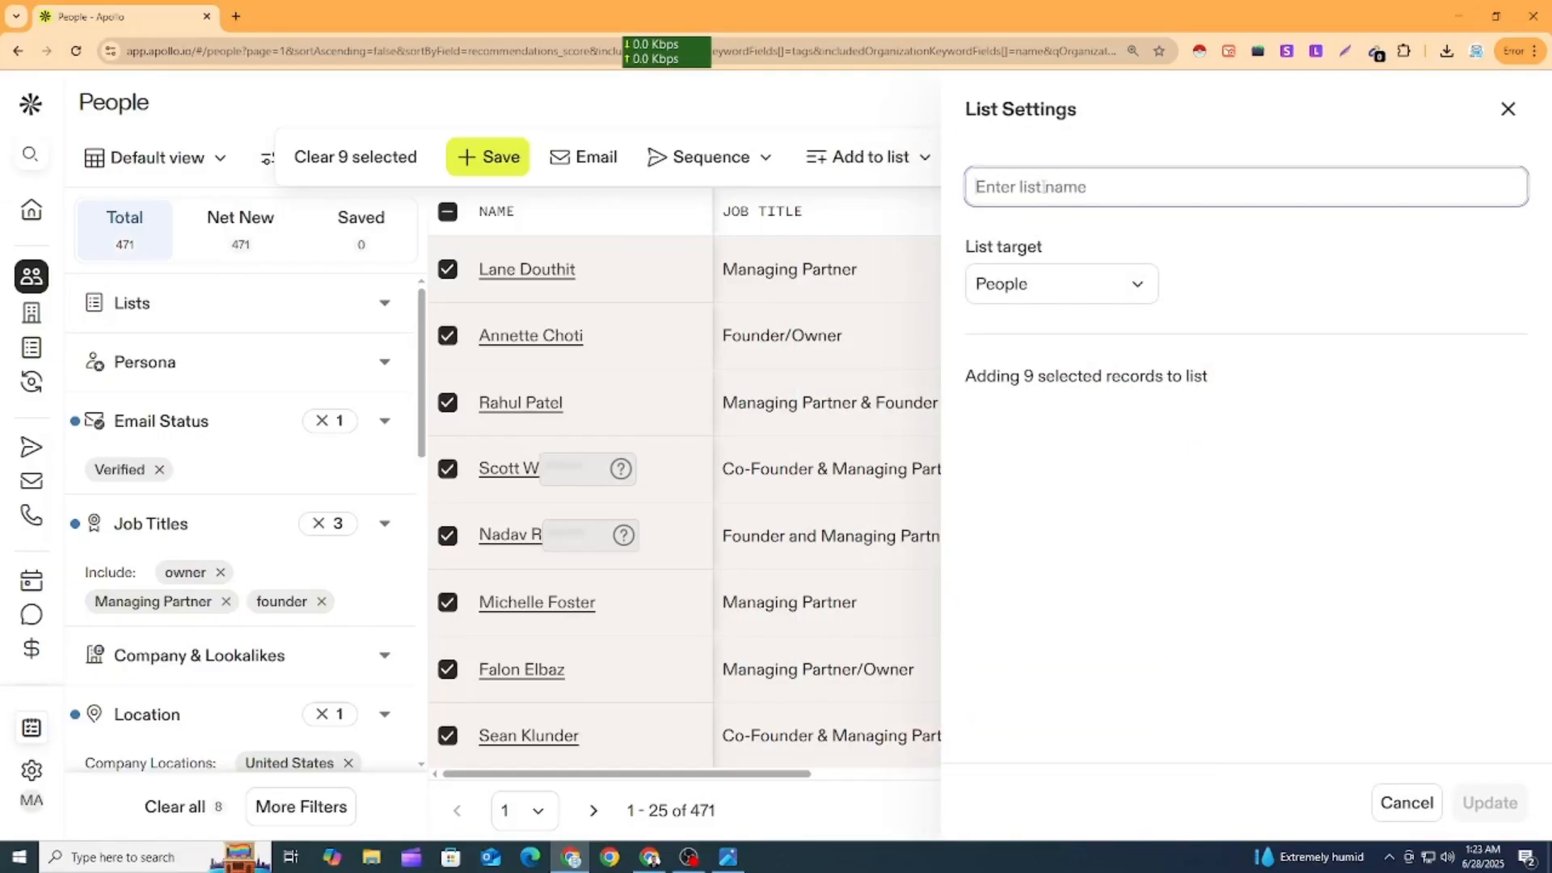
{"action": "key", "text": "ctrl+v"}
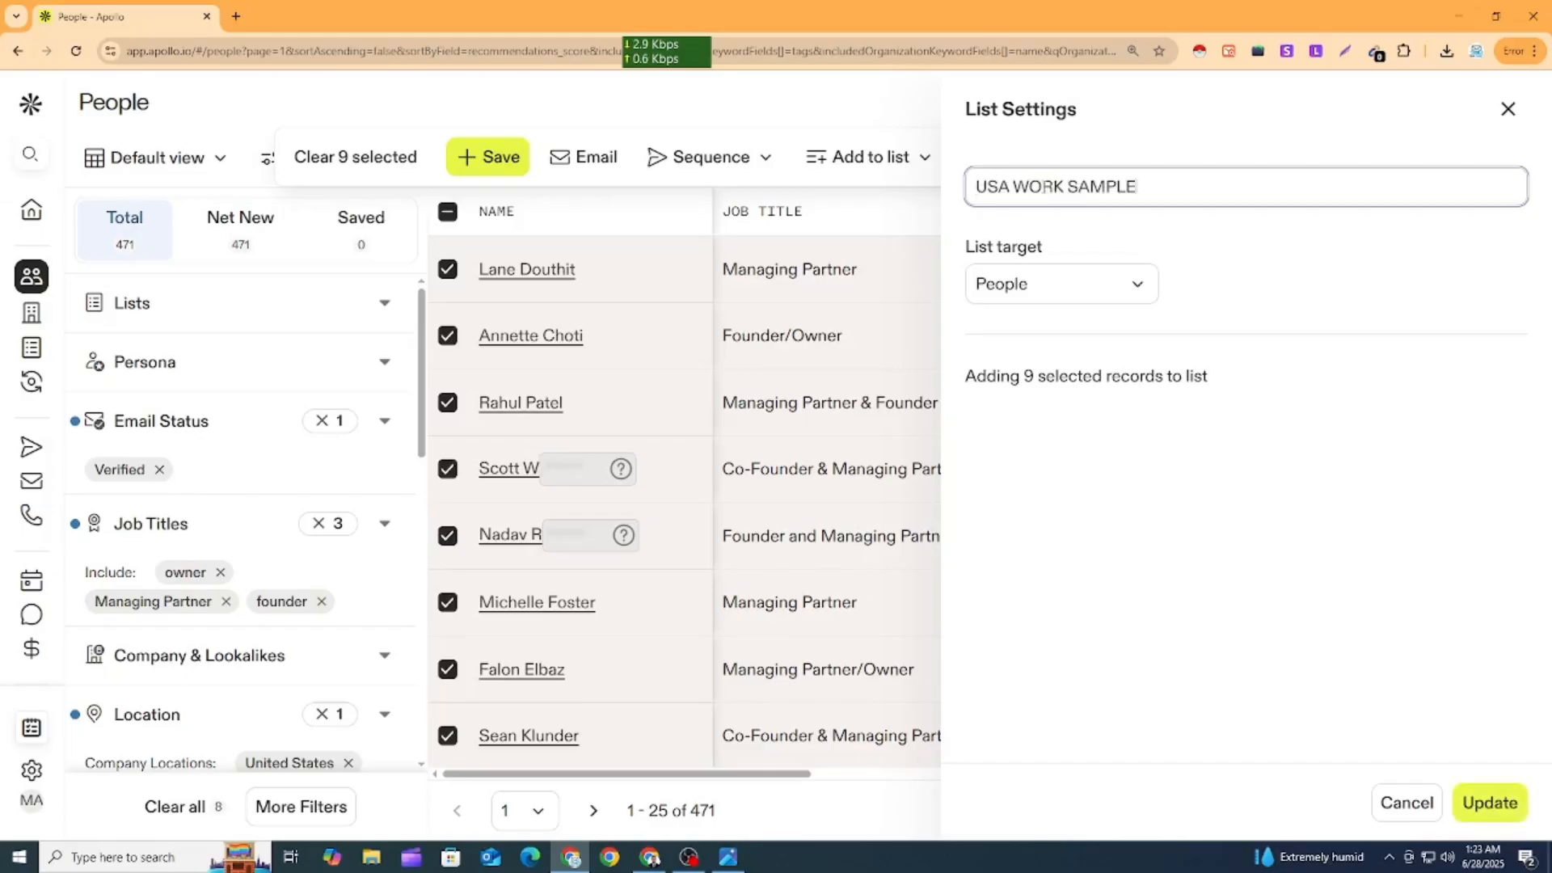
{"action": "left_click", "coordinate": [1492, 803]}
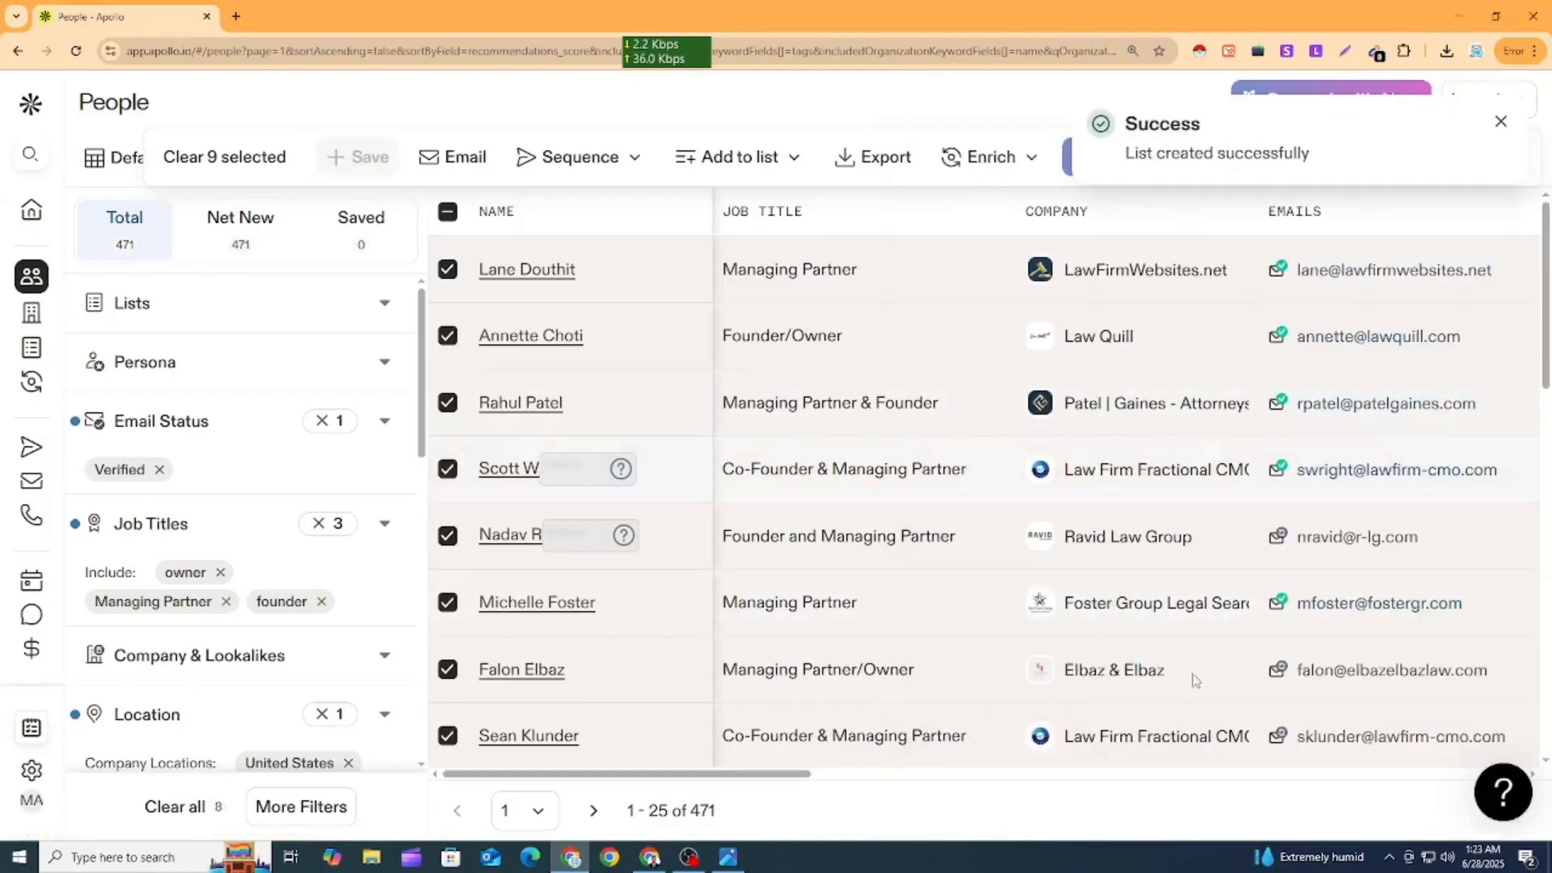
{"action": "scroll", "coordinate": [1164, 563], "scroll_direction": "down", "scroll_amount": 3}
{"action": "scroll", "coordinate": [1164, 563], "scroll_direction": "up", "scroll_amount": 3}
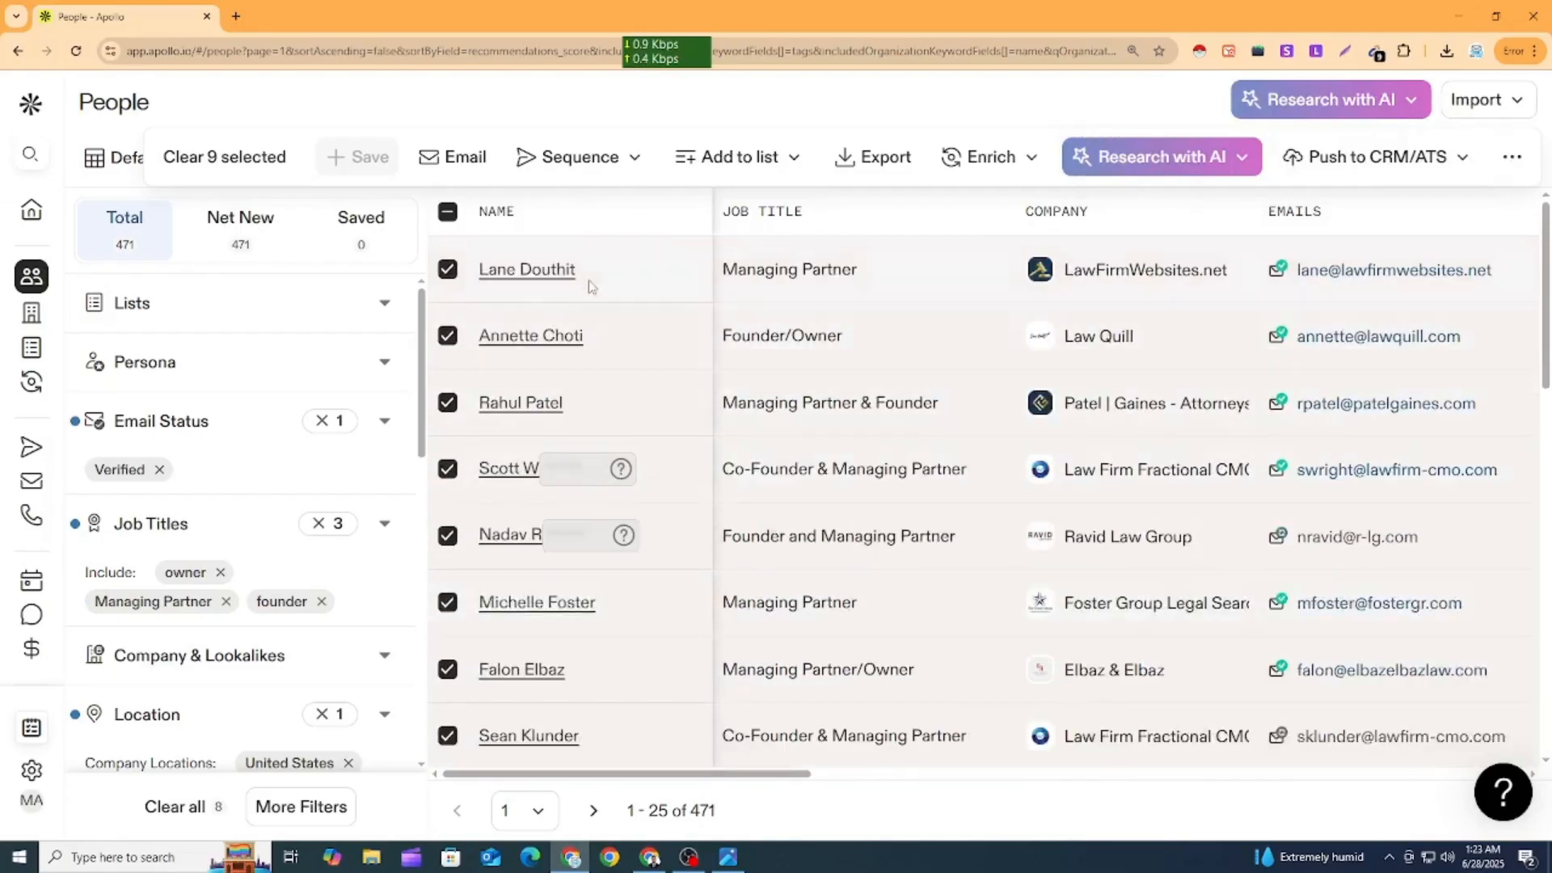
Open the lists page in a new browser tab and review the records in the USA WORK SAMPLE list.
{"action": "mouse_move", "coordinate": [31, 346]}
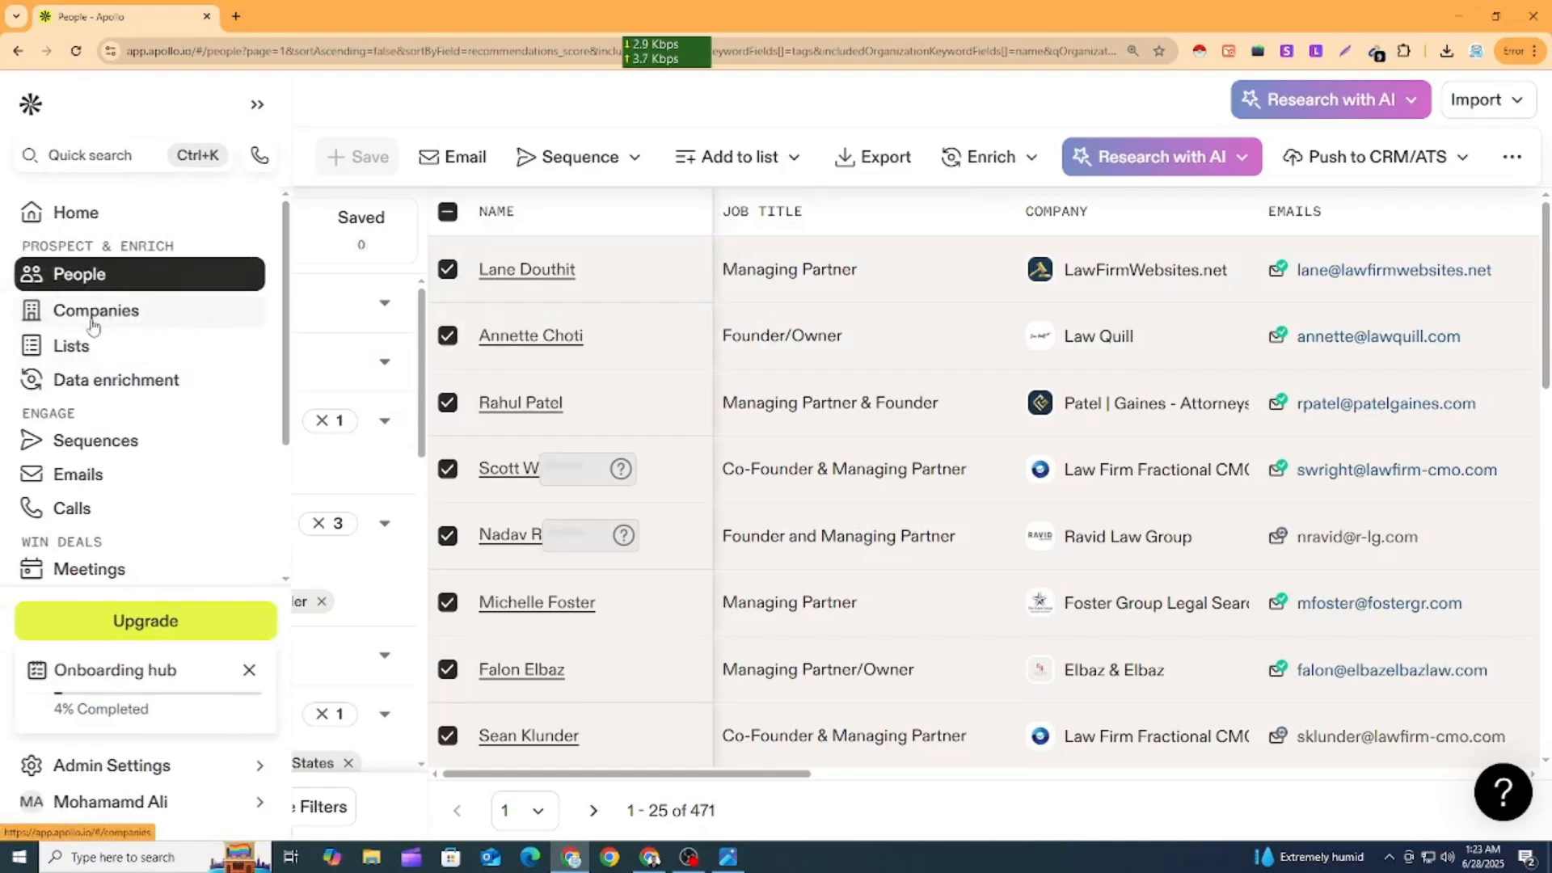
{"action": "right_click", "coordinate": [87, 353]}
{"action": "left_click", "coordinate": [168, 369]}
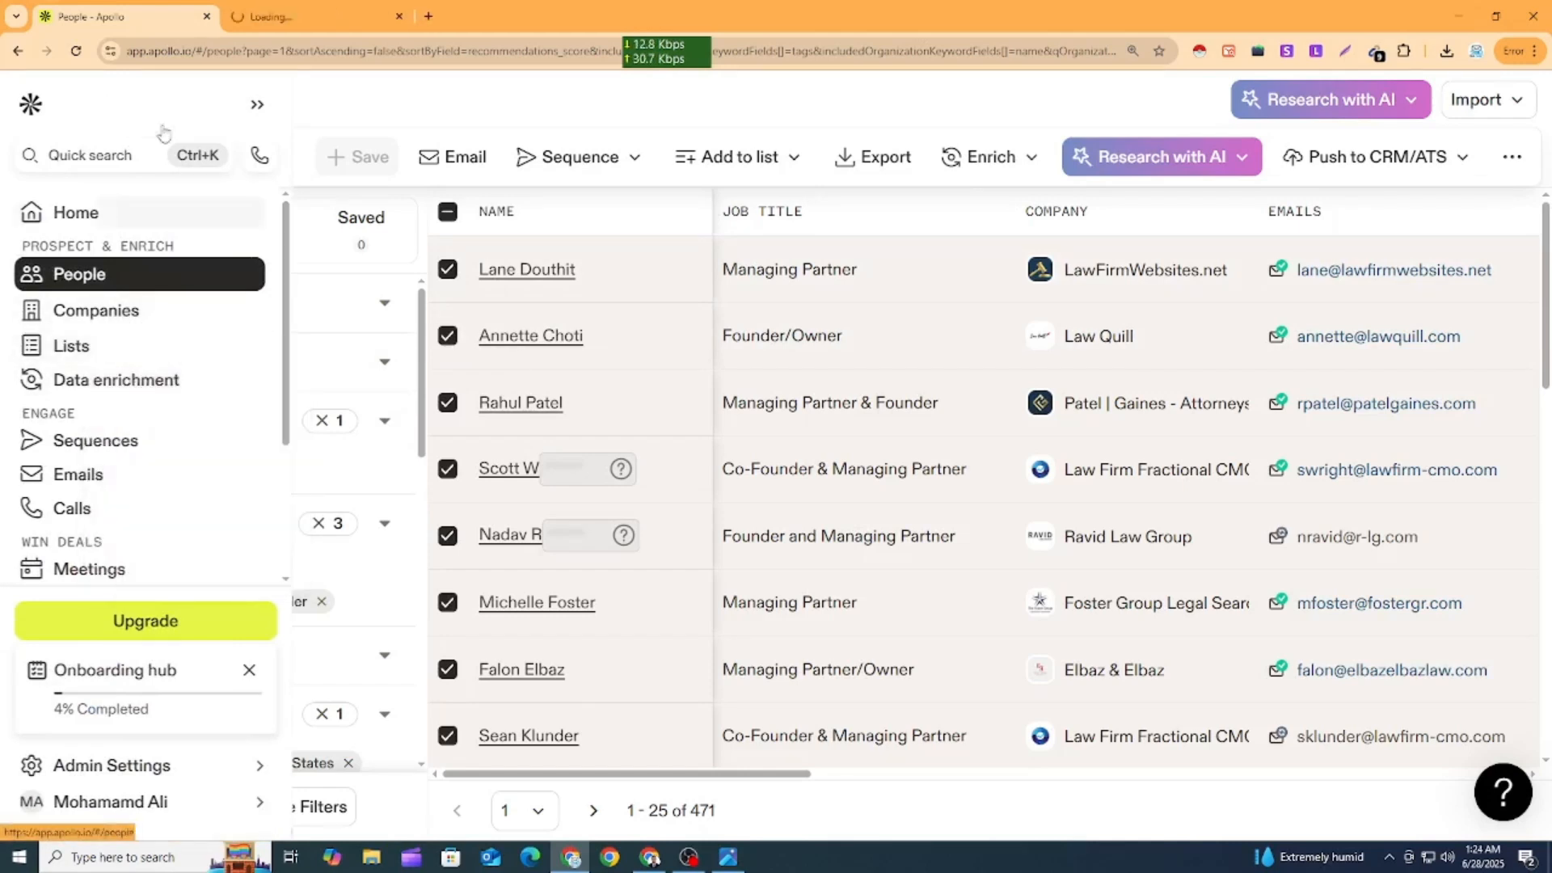
{"action": "left_click", "coordinate": [309, 8]}
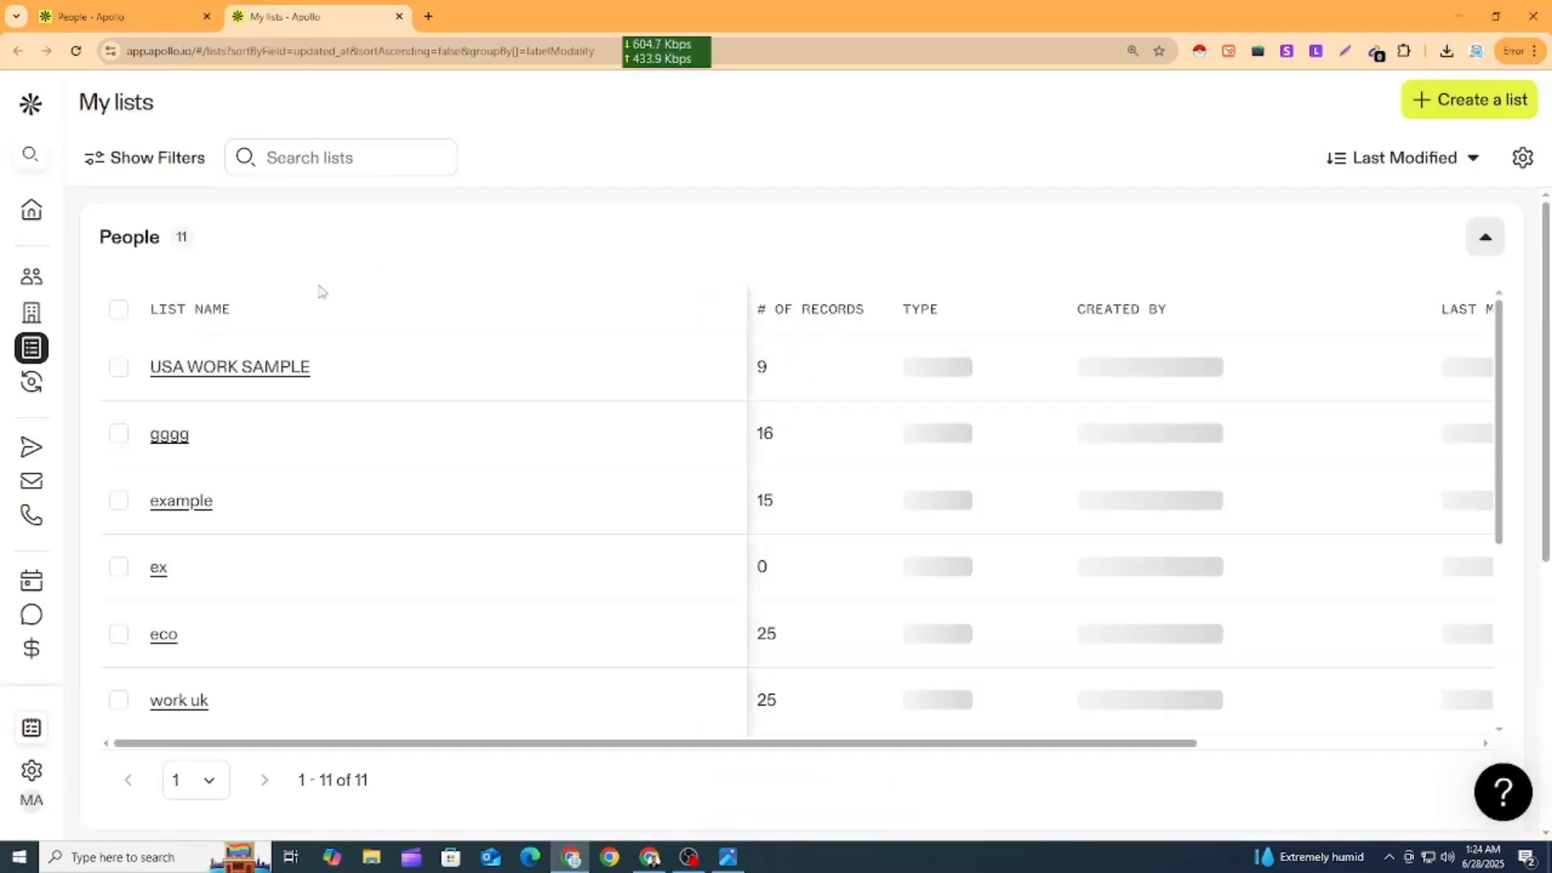
{"action": "left_click", "coordinate": [249, 369]}
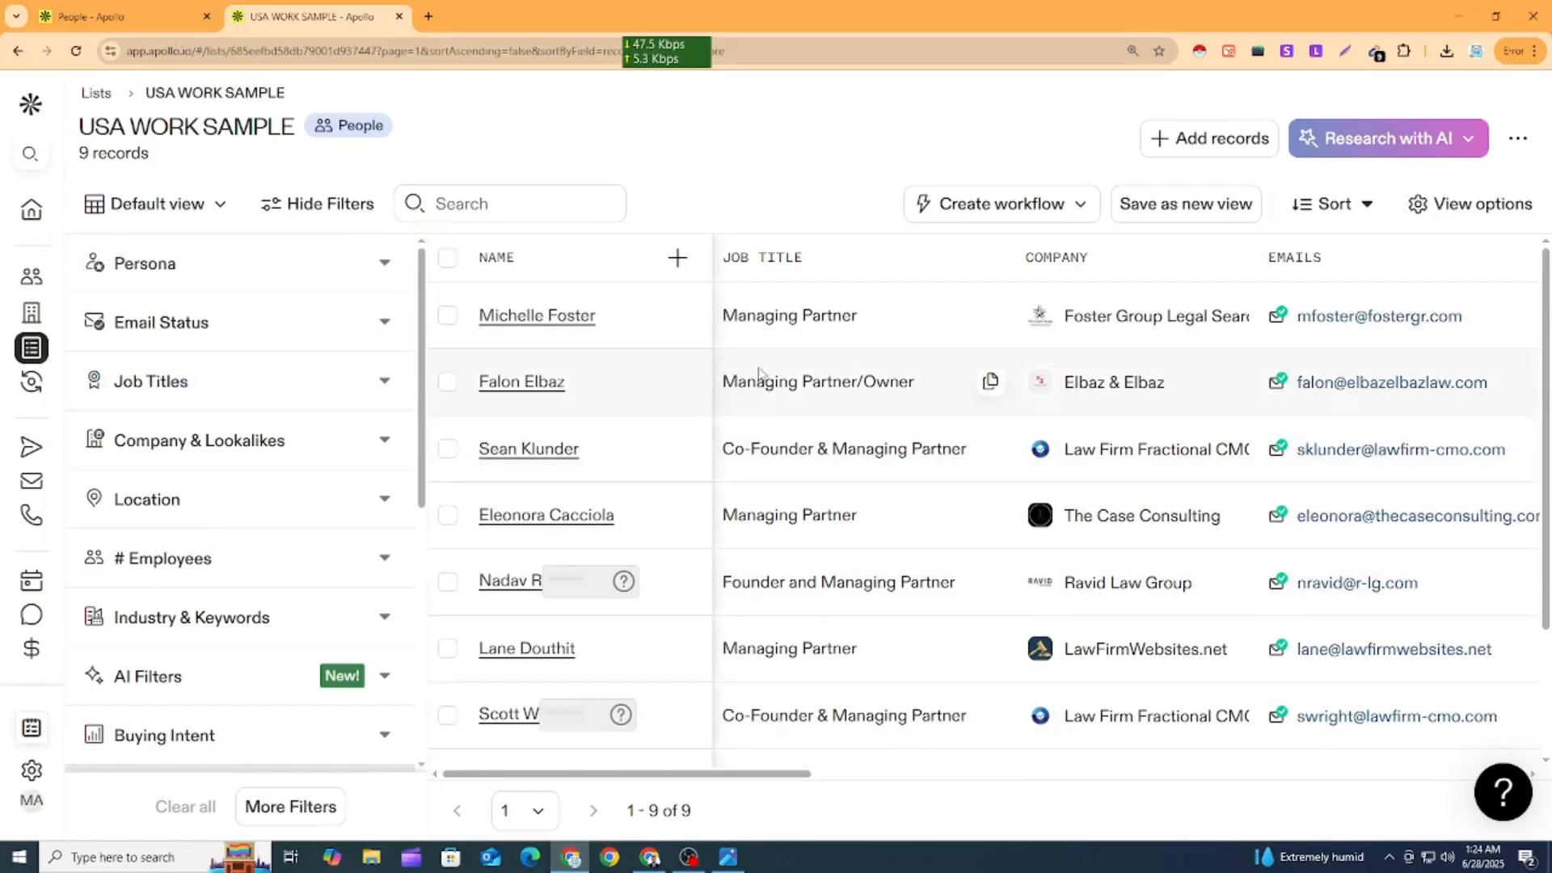
{"action": "scroll", "coordinate": [809, 356], "scroll_direction": "down", "scroll_amount": 2}
{"action": "scroll", "coordinate": [841, 538], "scroll_direction": "up", "scroll_amount": 2}
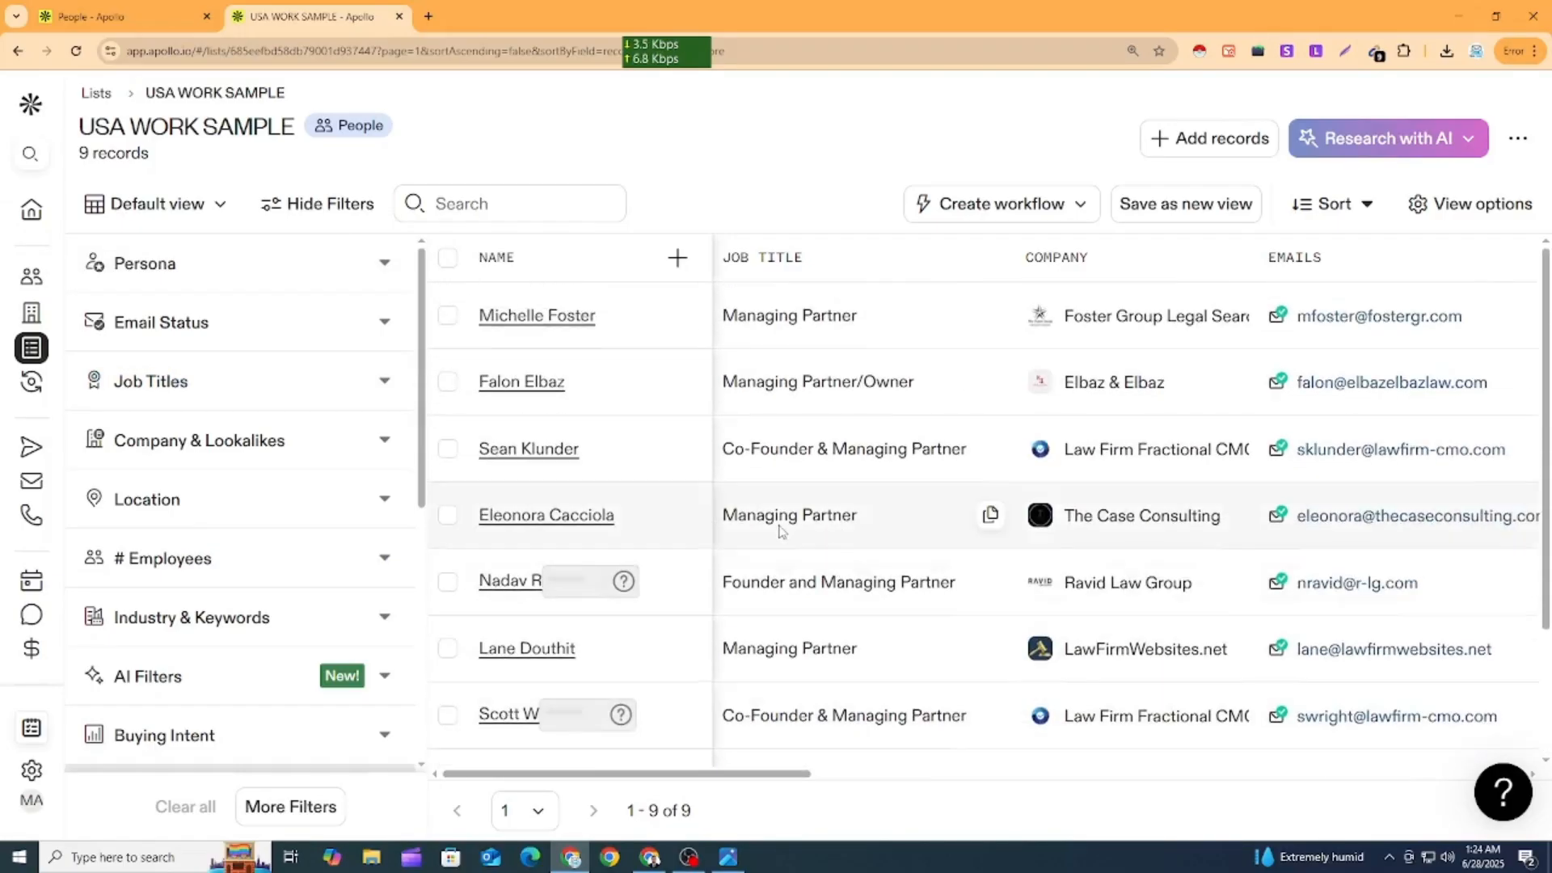
{"action": "scroll", "coordinate": [780, 529], "scroll_direction": "down", "scroll_amount": 2}
{"action": "scroll", "coordinate": [781, 529], "scroll_direction": "up", "scroll_amount": 2}
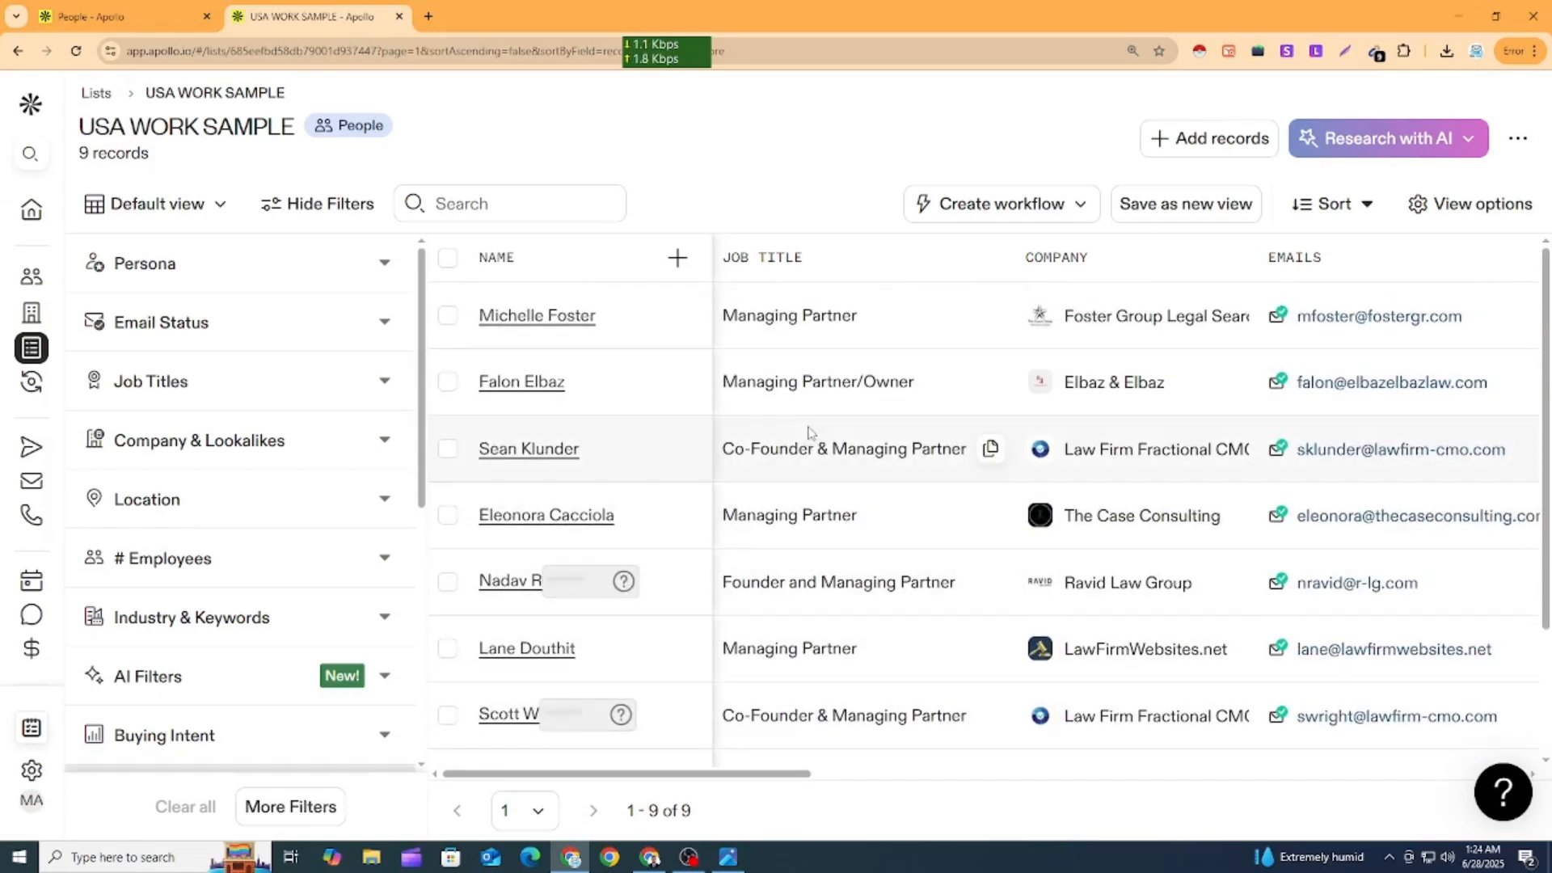
Select all the people on this page of the USA WORK SAMPLE list.
{"action": "left_click", "coordinate": [458, 260]}
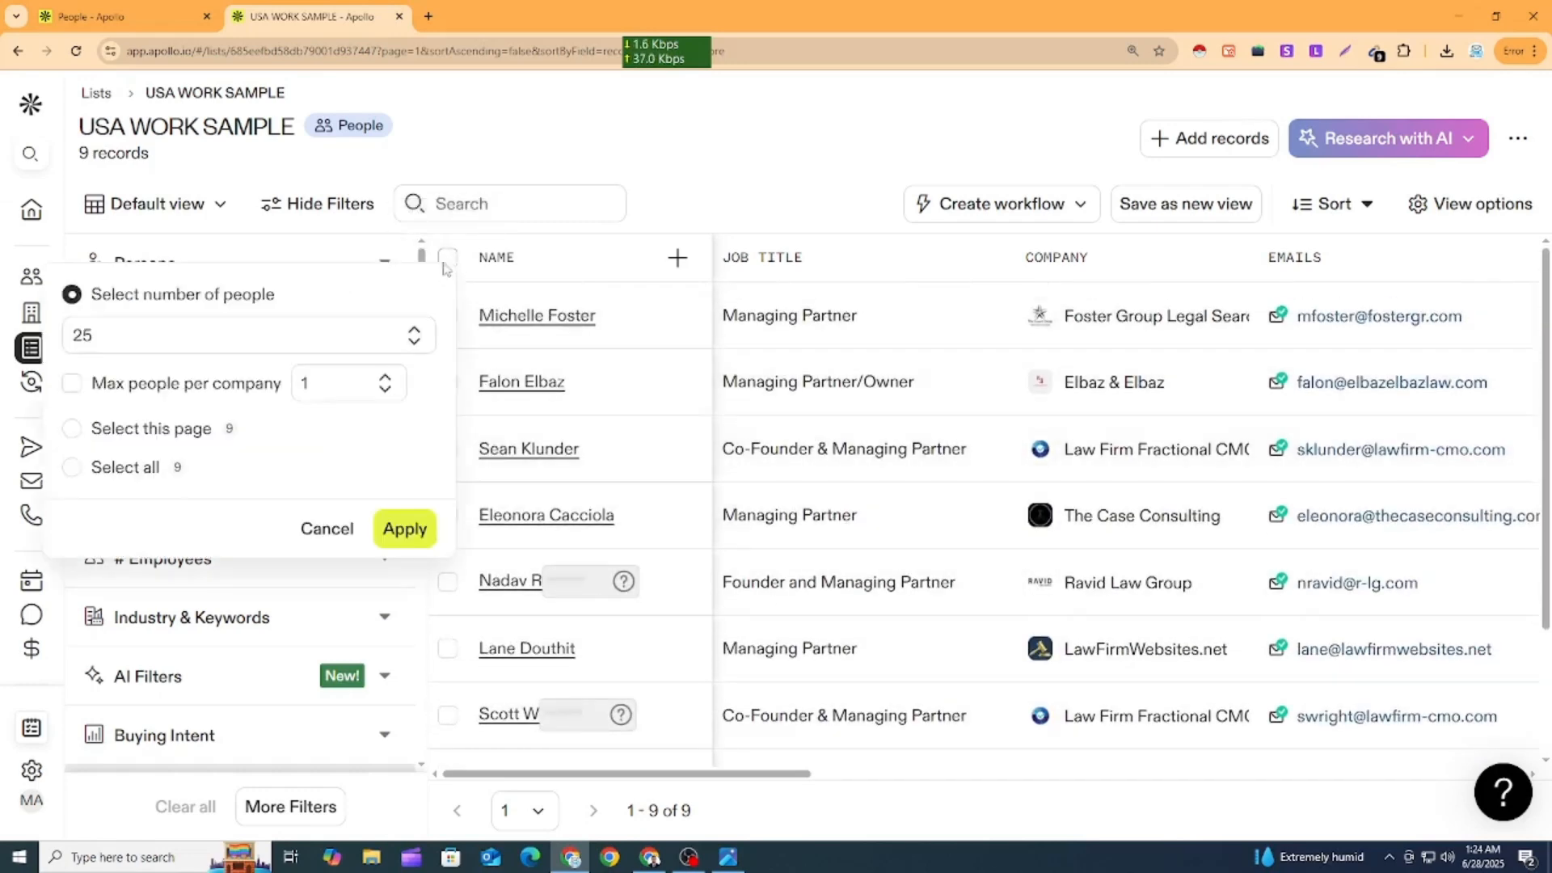
{"action": "left_click", "coordinate": [72, 429]}
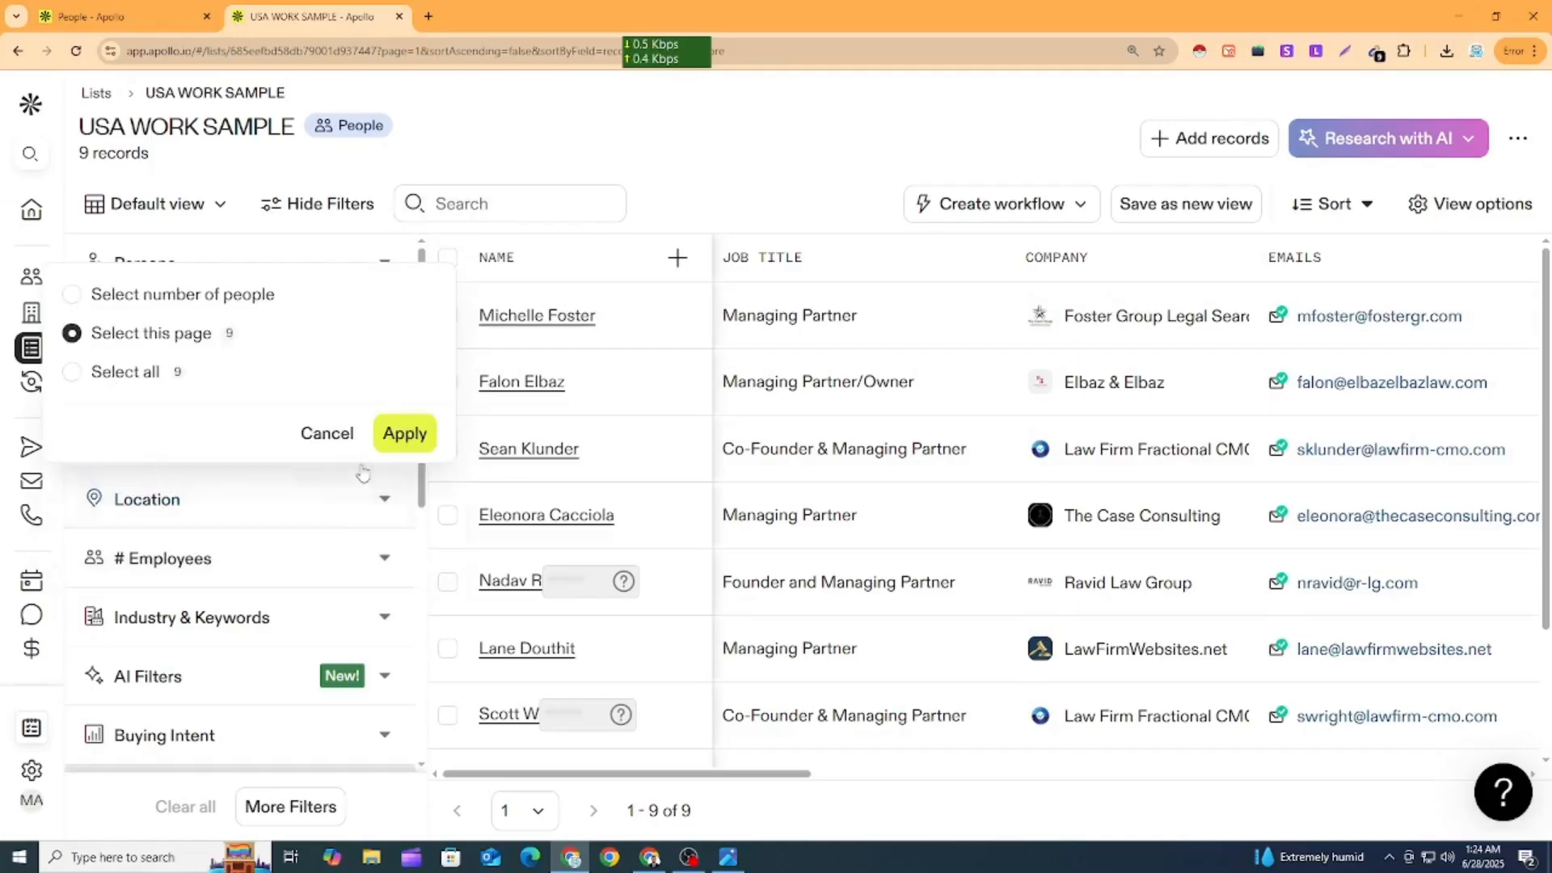
{"action": "left_click", "coordinate": [408, 436]}
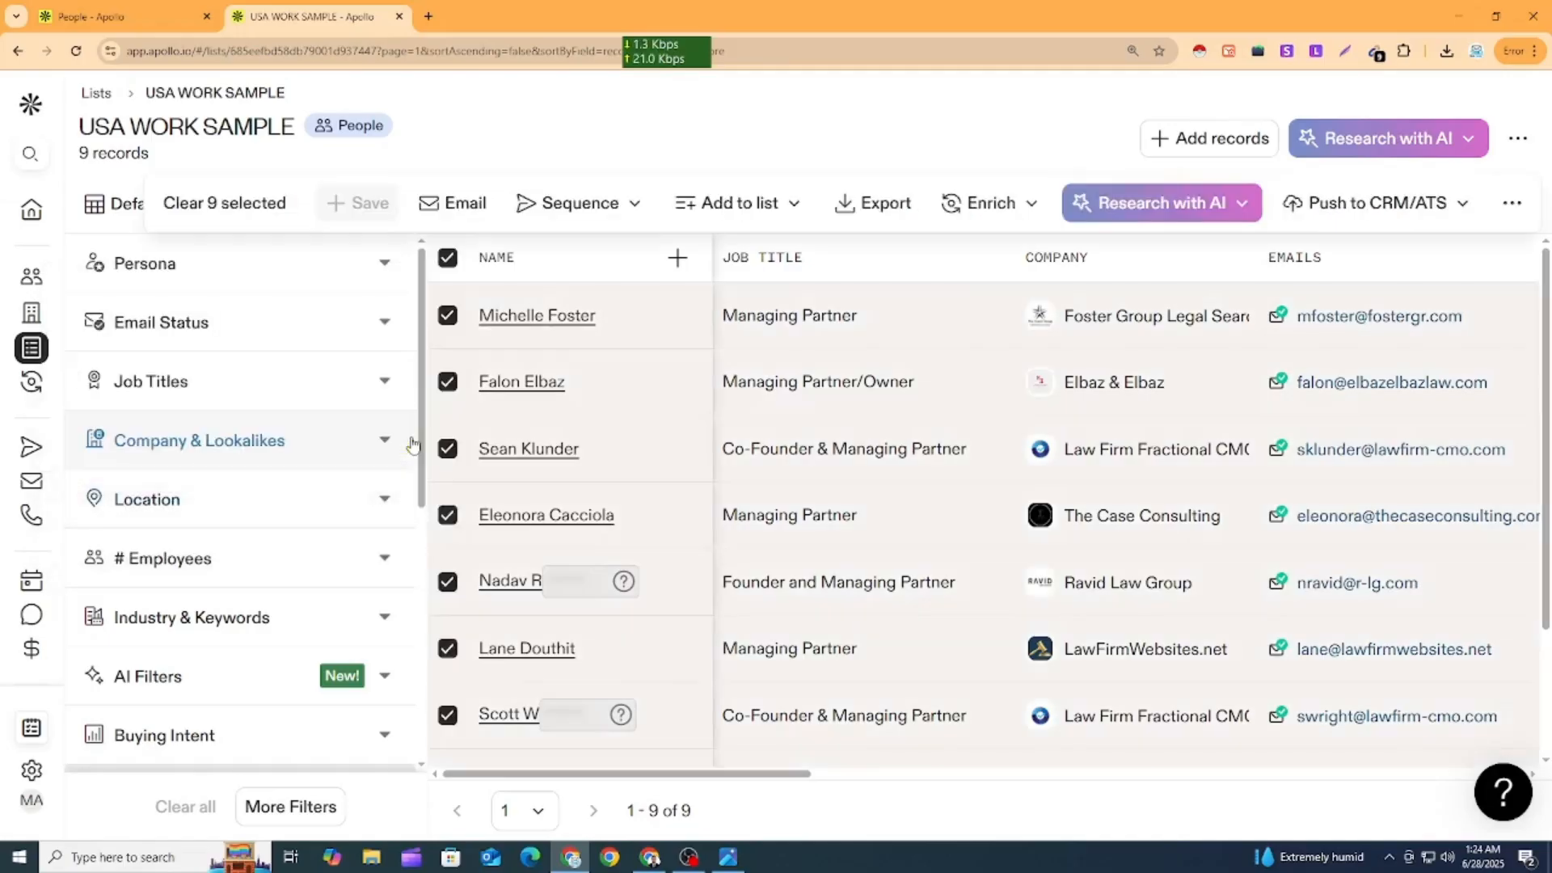
Export the selected records to CSV with the Export all emails option and download the finished file.
{"action": "left_click", "coordinate": [879, 208]}
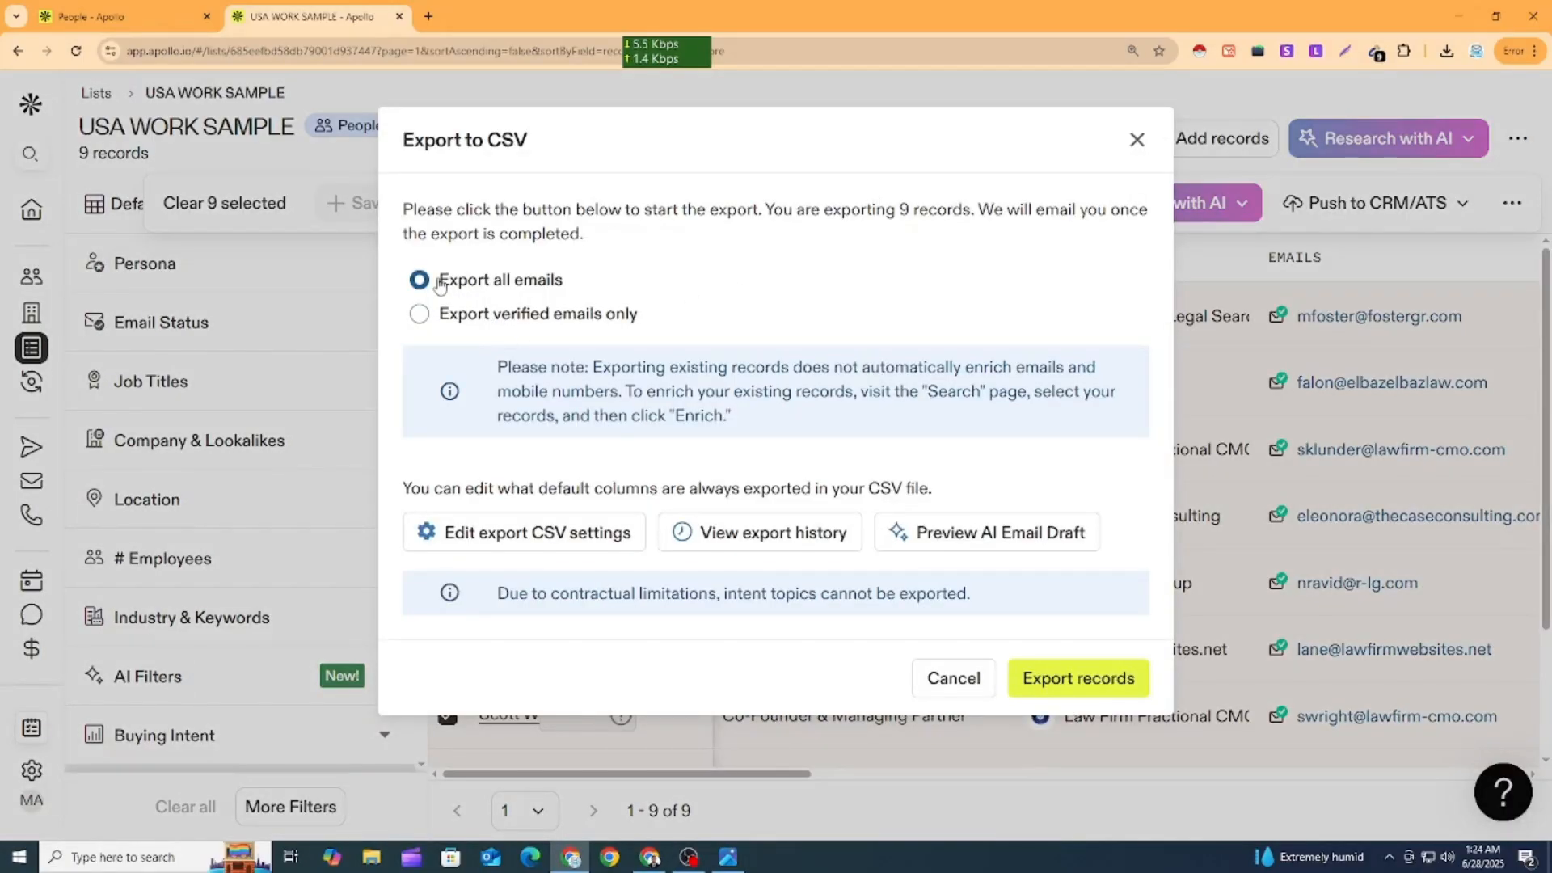
{"action": "left_click", "coordinate": [1059, 685]}
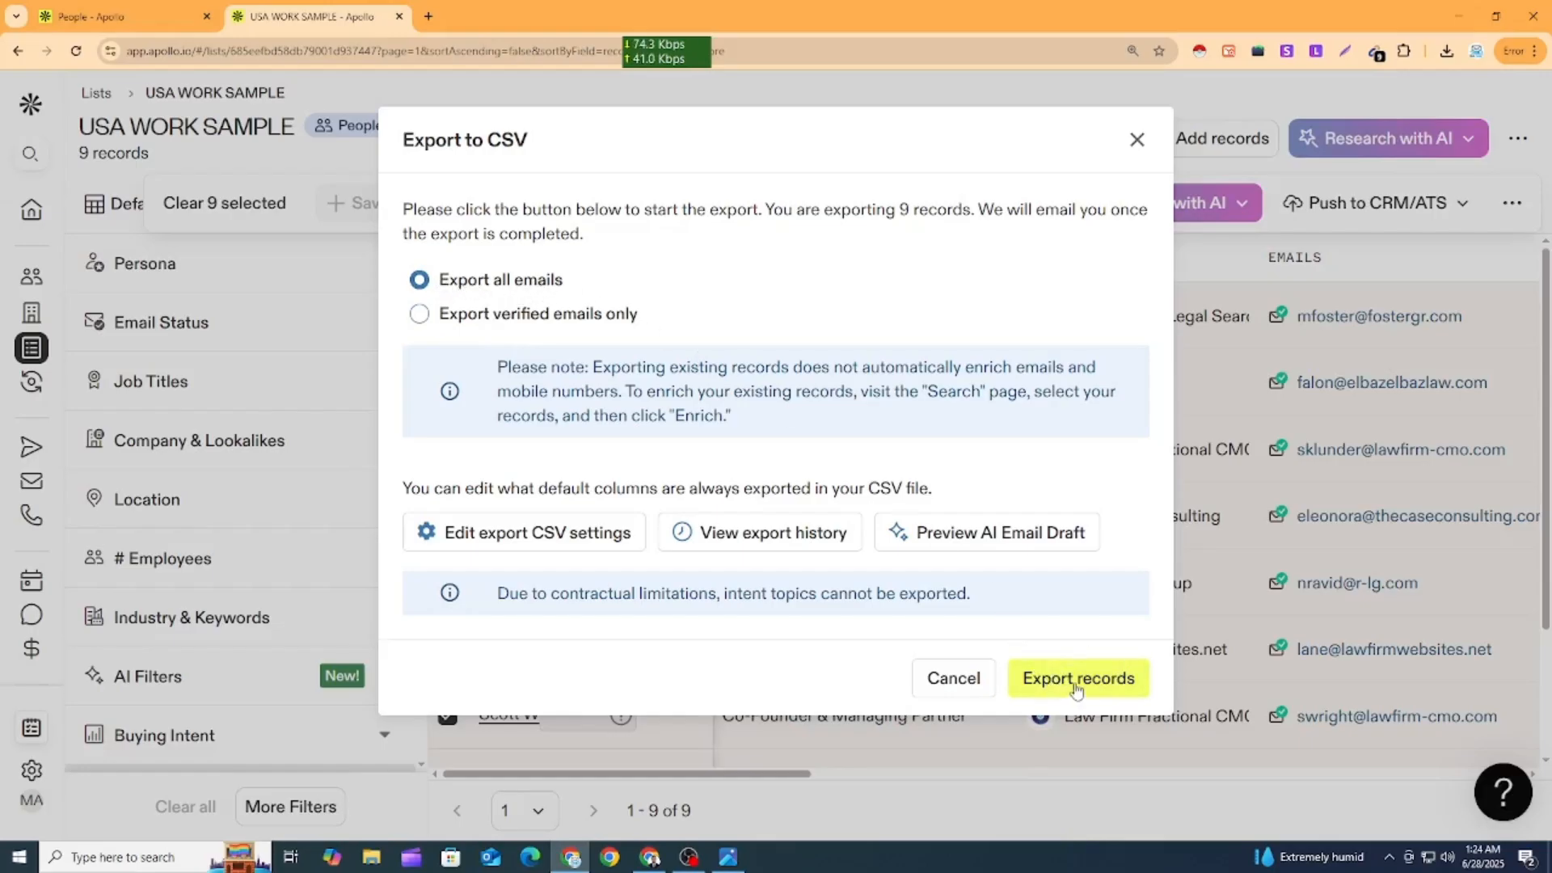
{"action": "left_click", "coordinate": [1078, 686]}
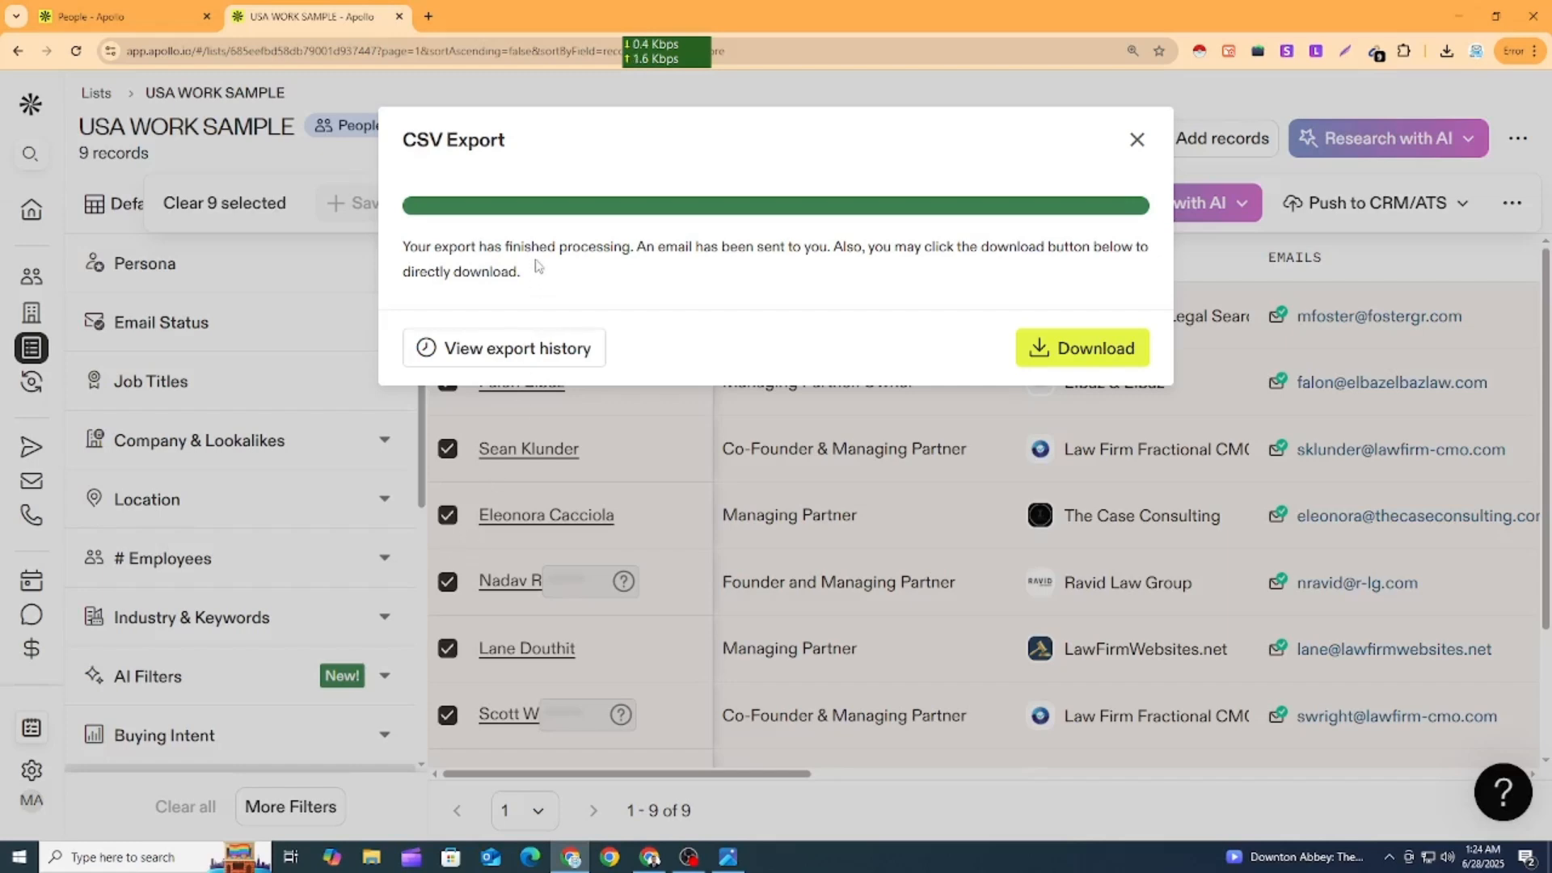
{"action": "left_click", "coordinate": [1116, 349]}
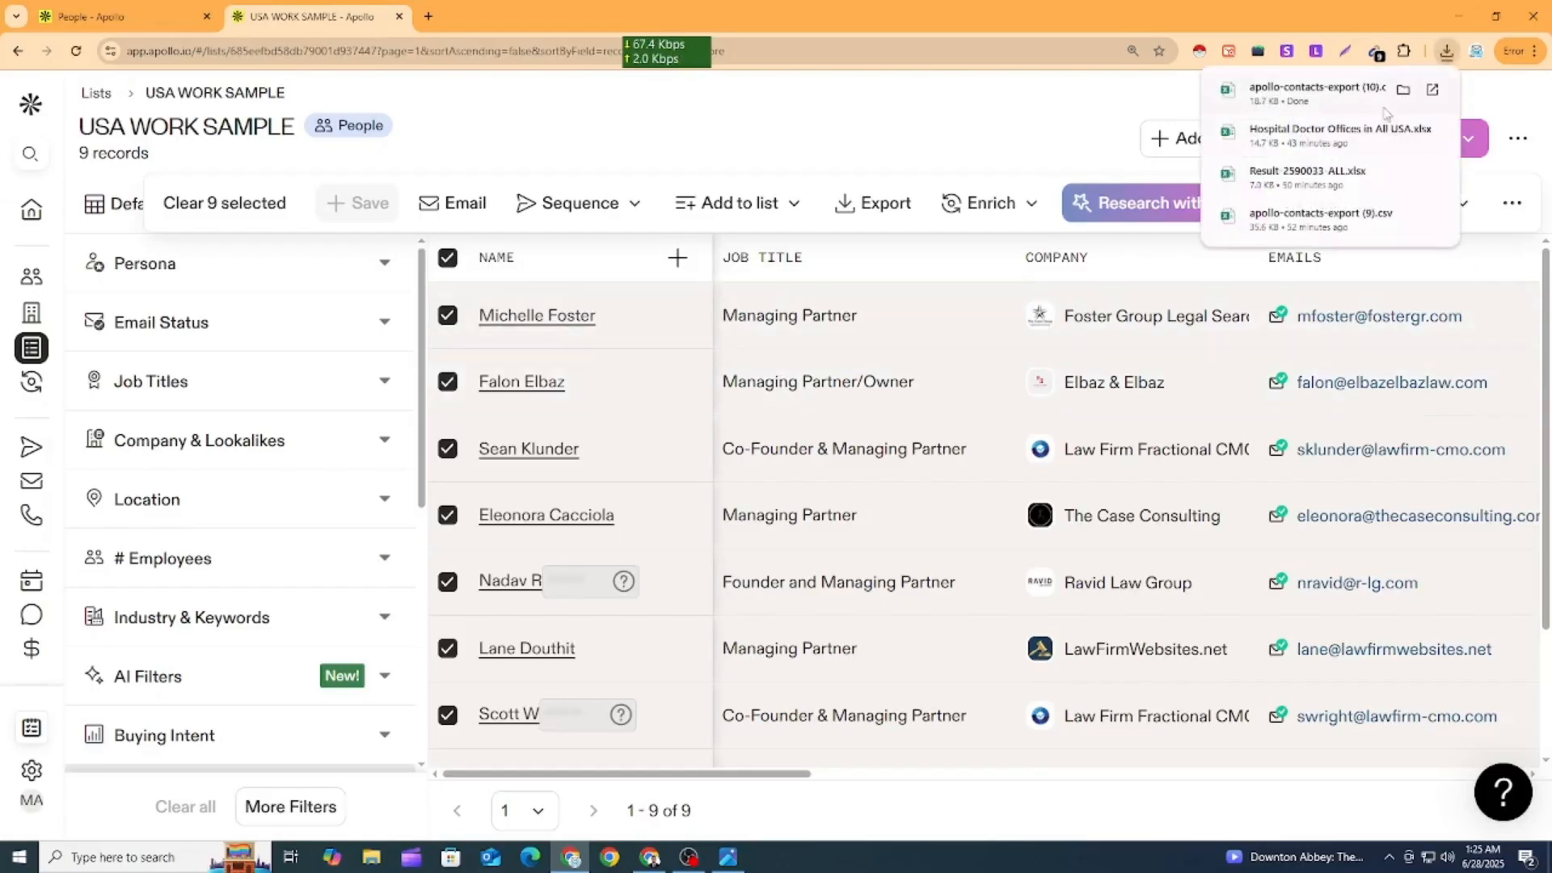
Open the downloaded apollo-contacts-export (10) file in a maximized Excel window and copy rows 1 to 10.
{"action": "left_click", "coordinate": [1405, 89]}
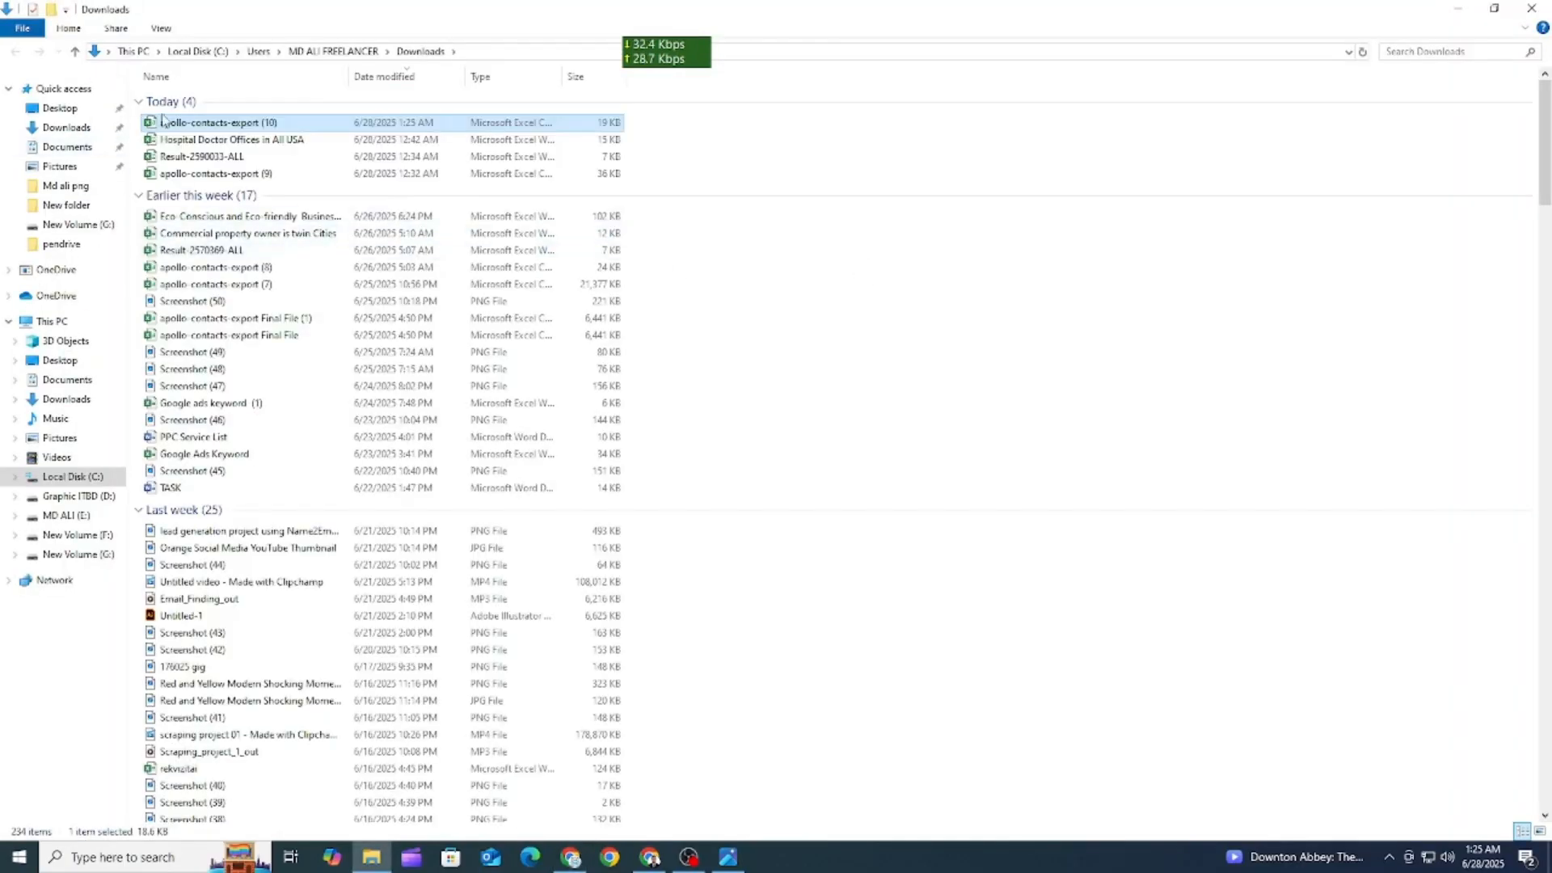
{"action": "double_click", "coordinate": [191, 126]}
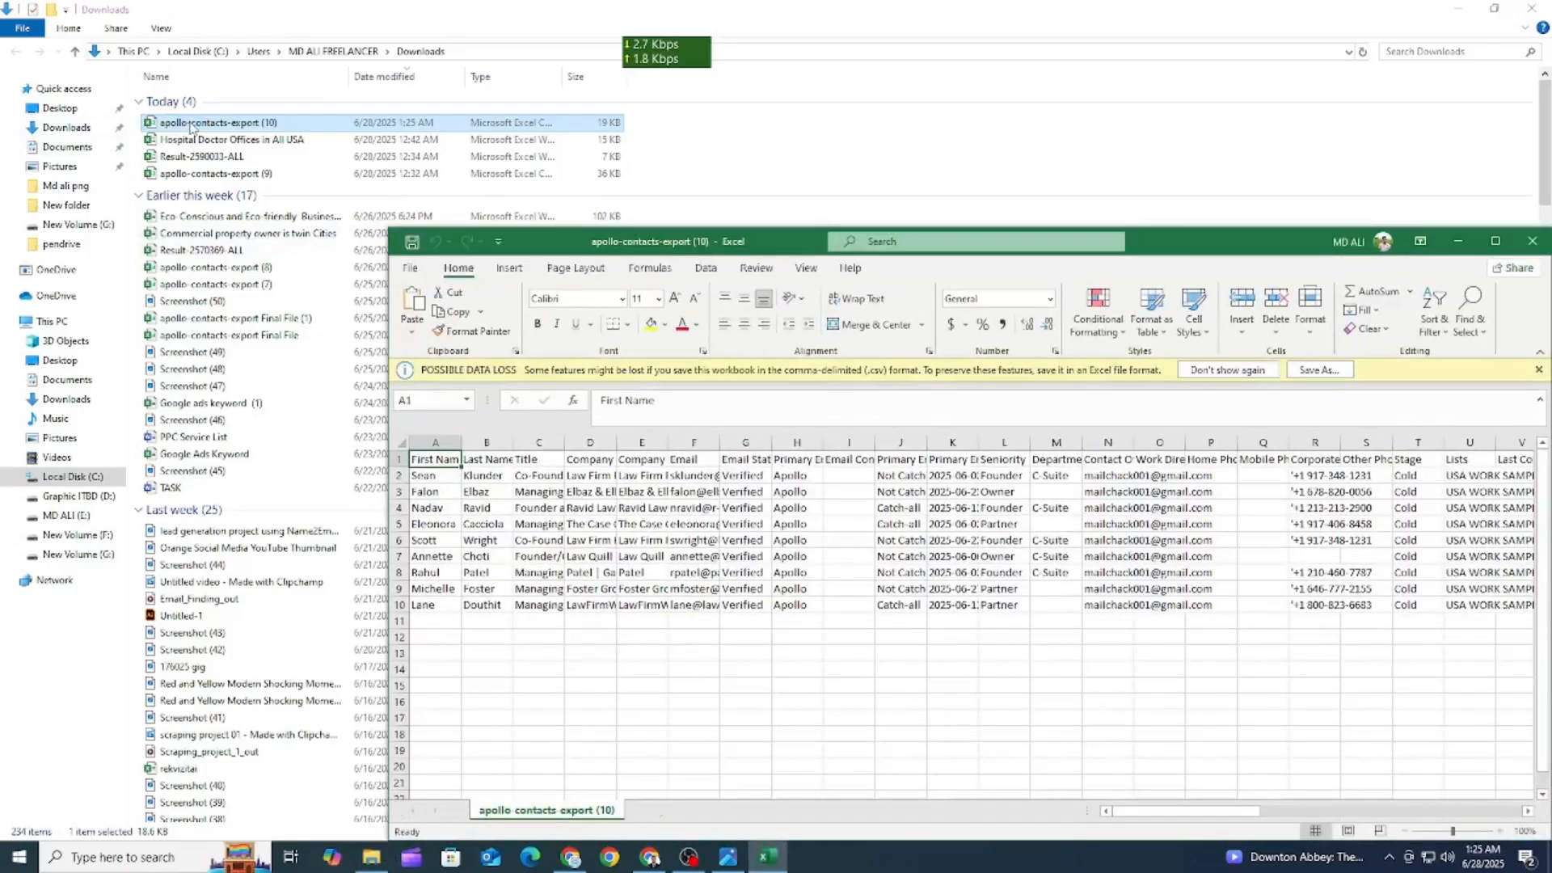
{"action": "left_click", "coordinate": [1495, 241]}
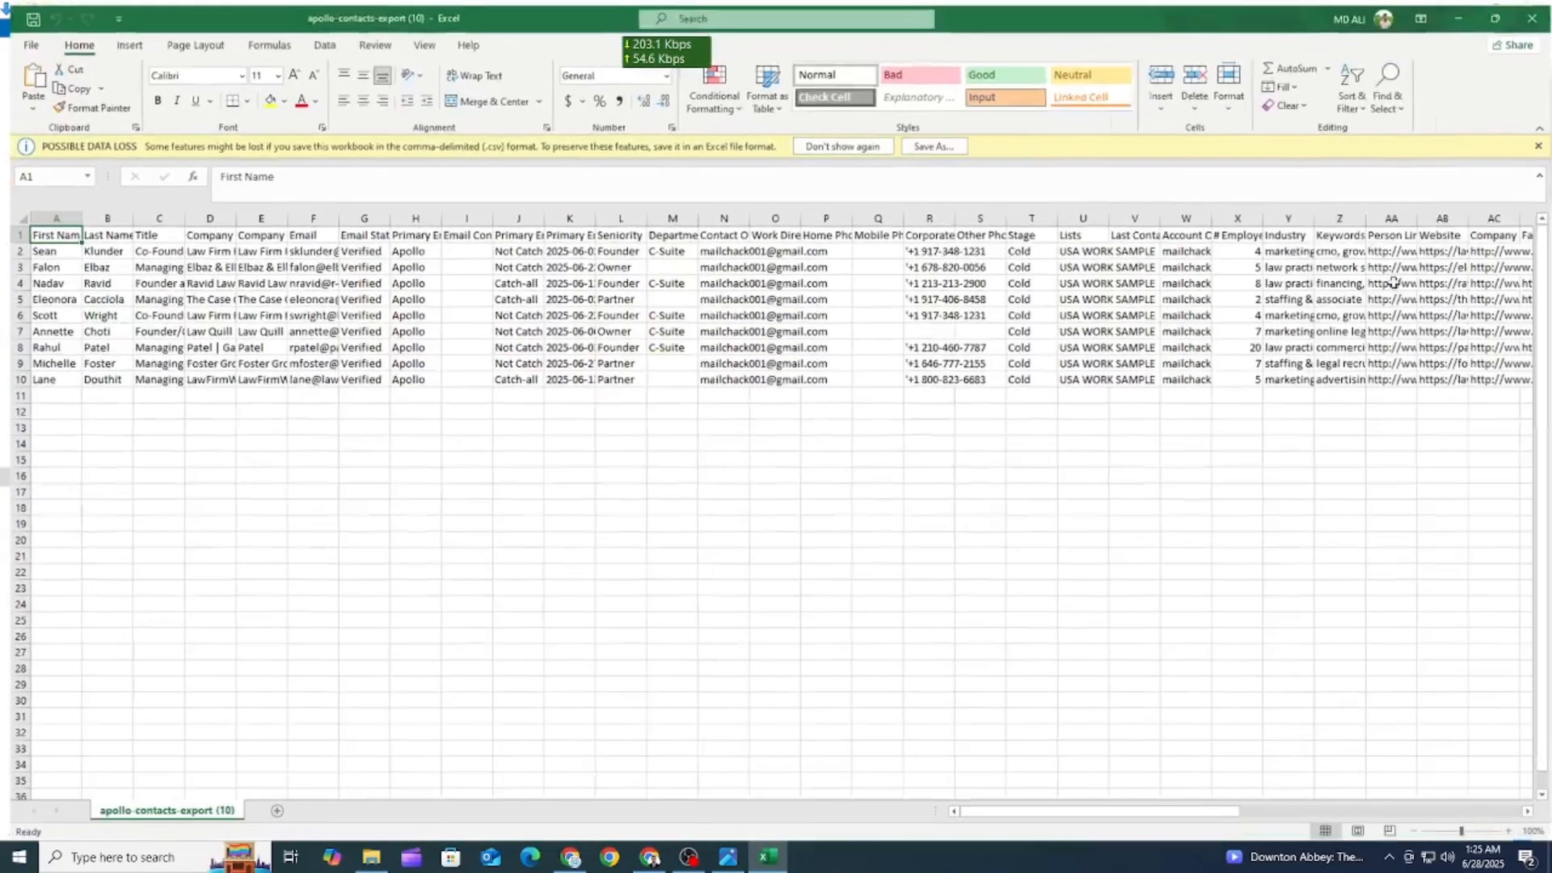
{"action": "left_click", "coordinate": [552, 491]}
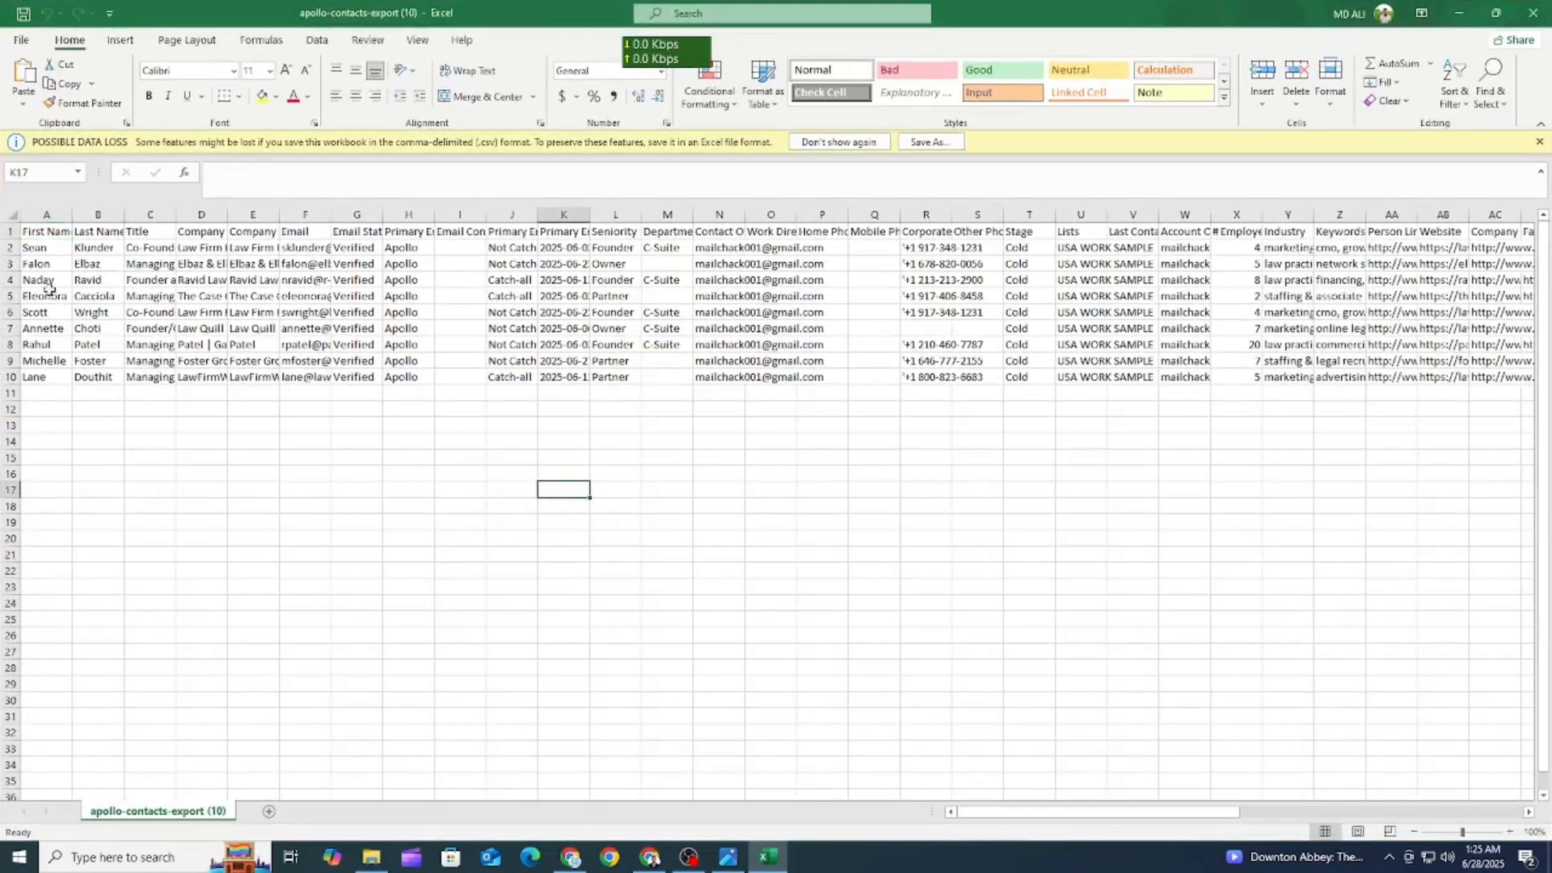
{"action": "left_click_drag", "start_coordinate": [10, 232], "coordinate": [5, 373]}
{"action": "key", "text": "ctrl+c"}
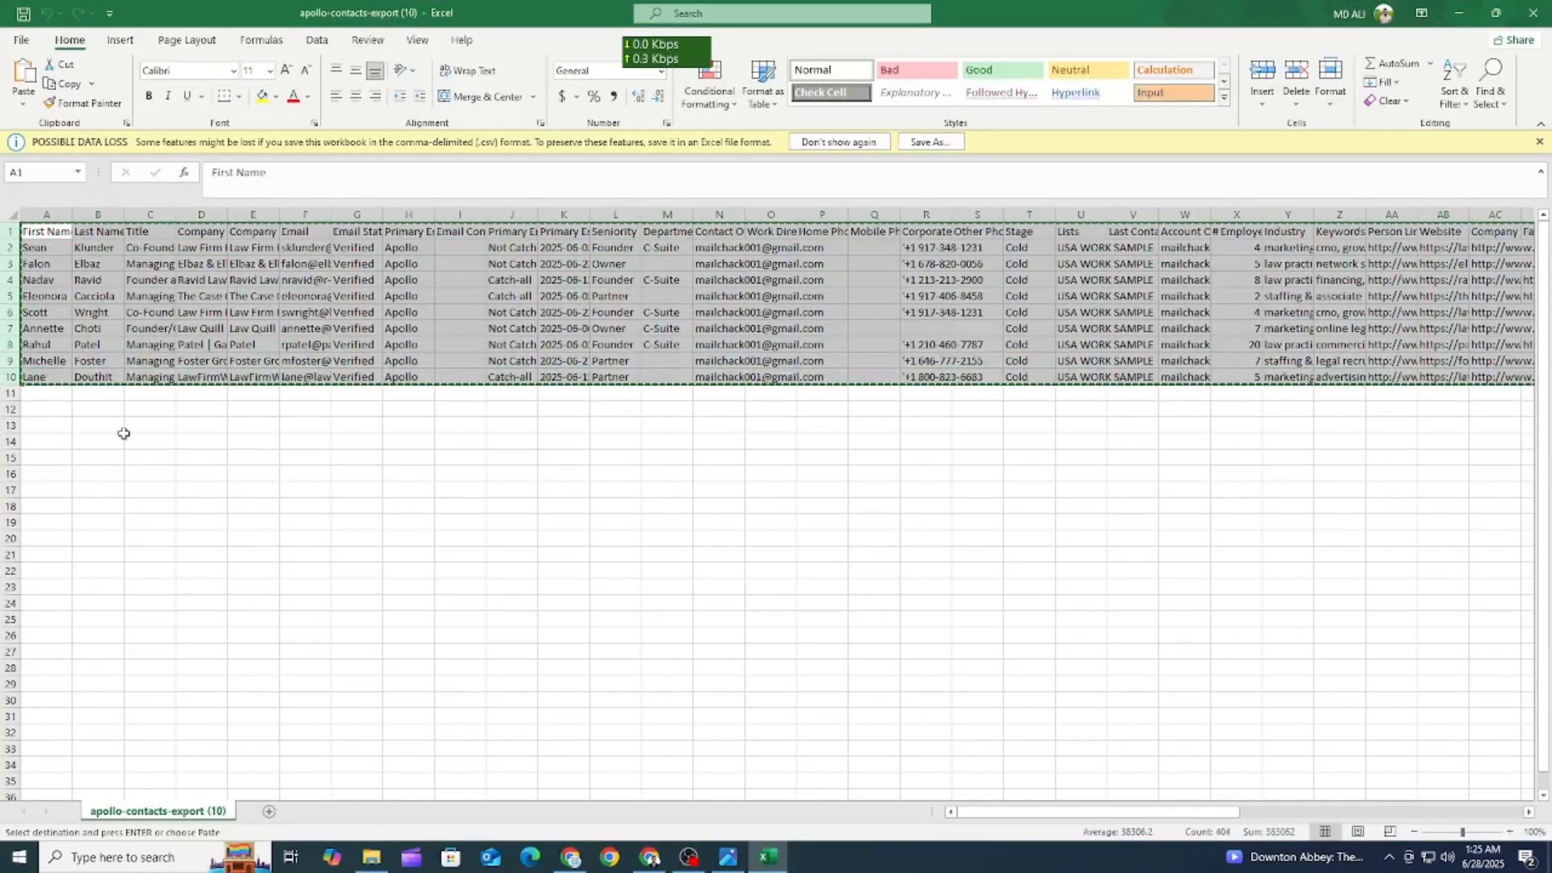
Open Google Drive in another Chrome profile and create a new blank Google Sheets spreadsheet.
{"action": "left_click", "coordinate": [571, 857]}
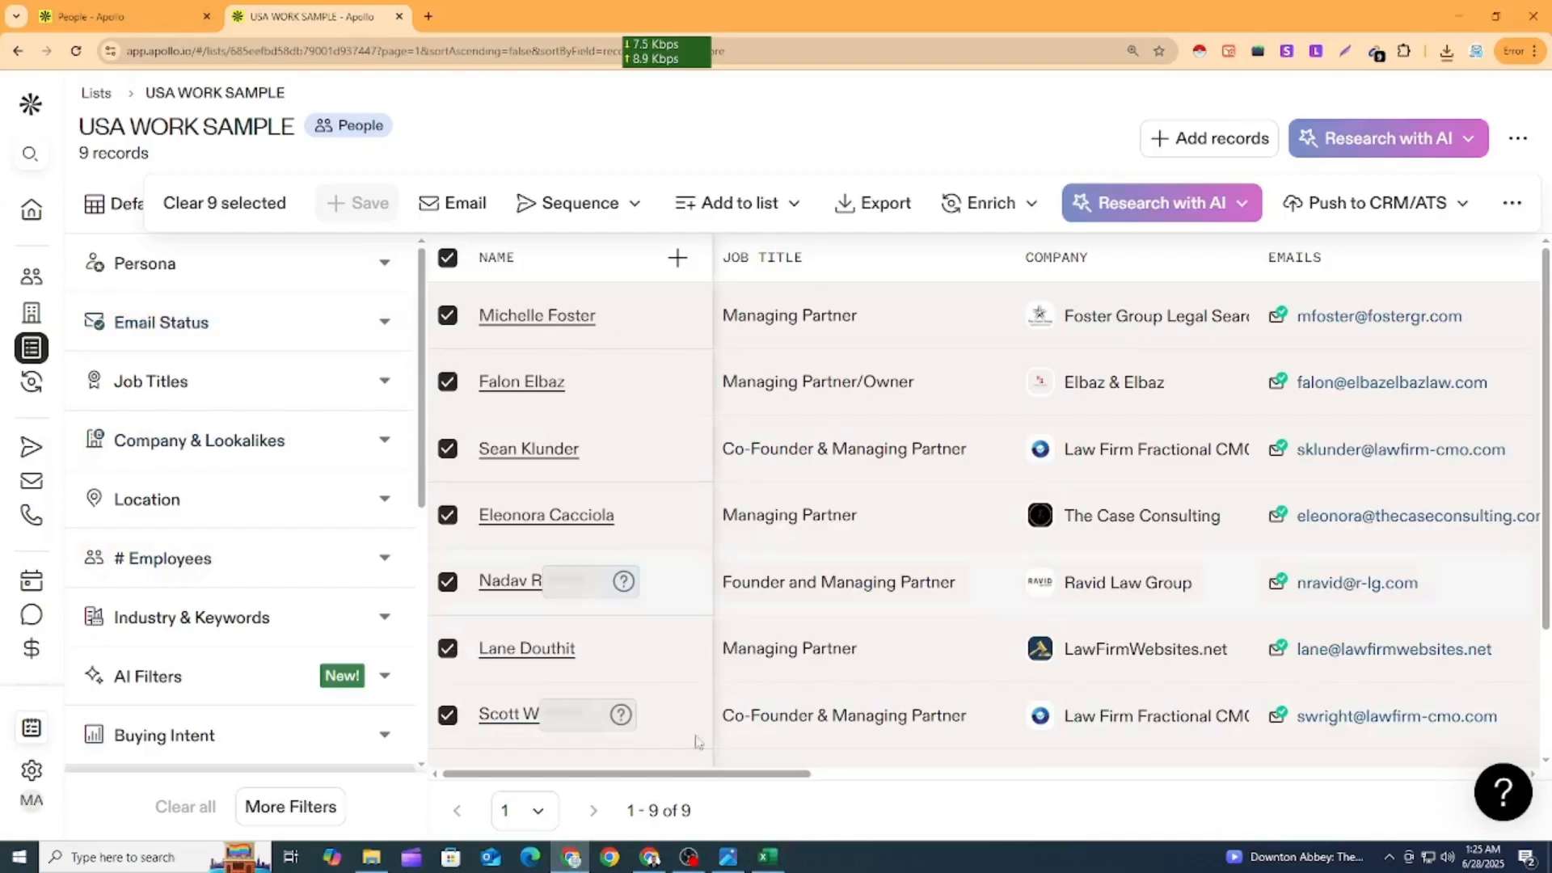
{"action": "left_click", "coordinate": [610, 857]}
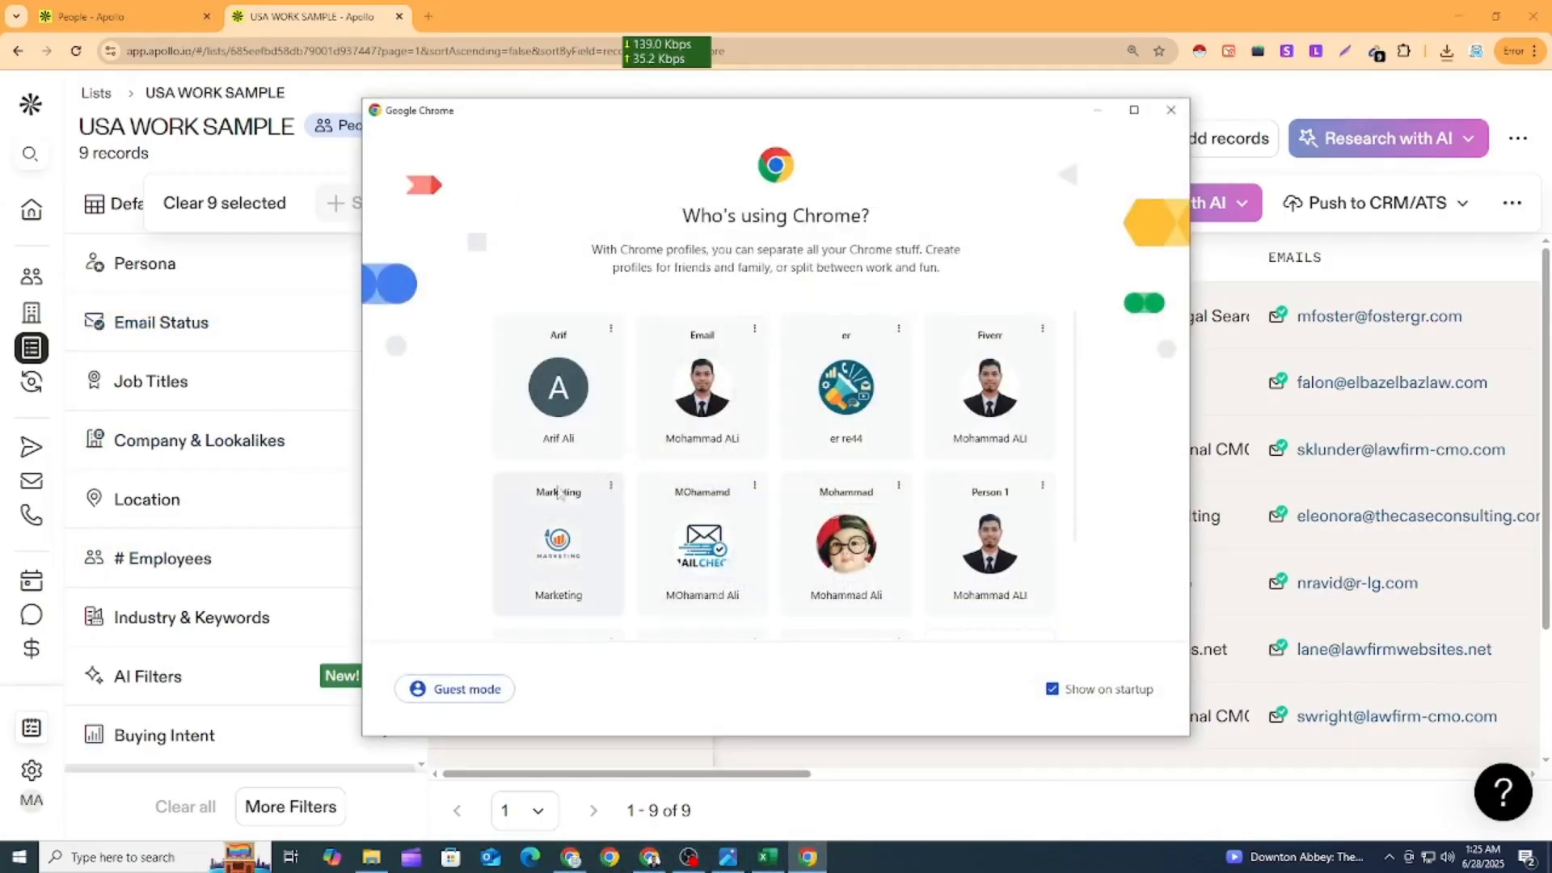
{"action": "left_click", "coordinate": [578, 401]}
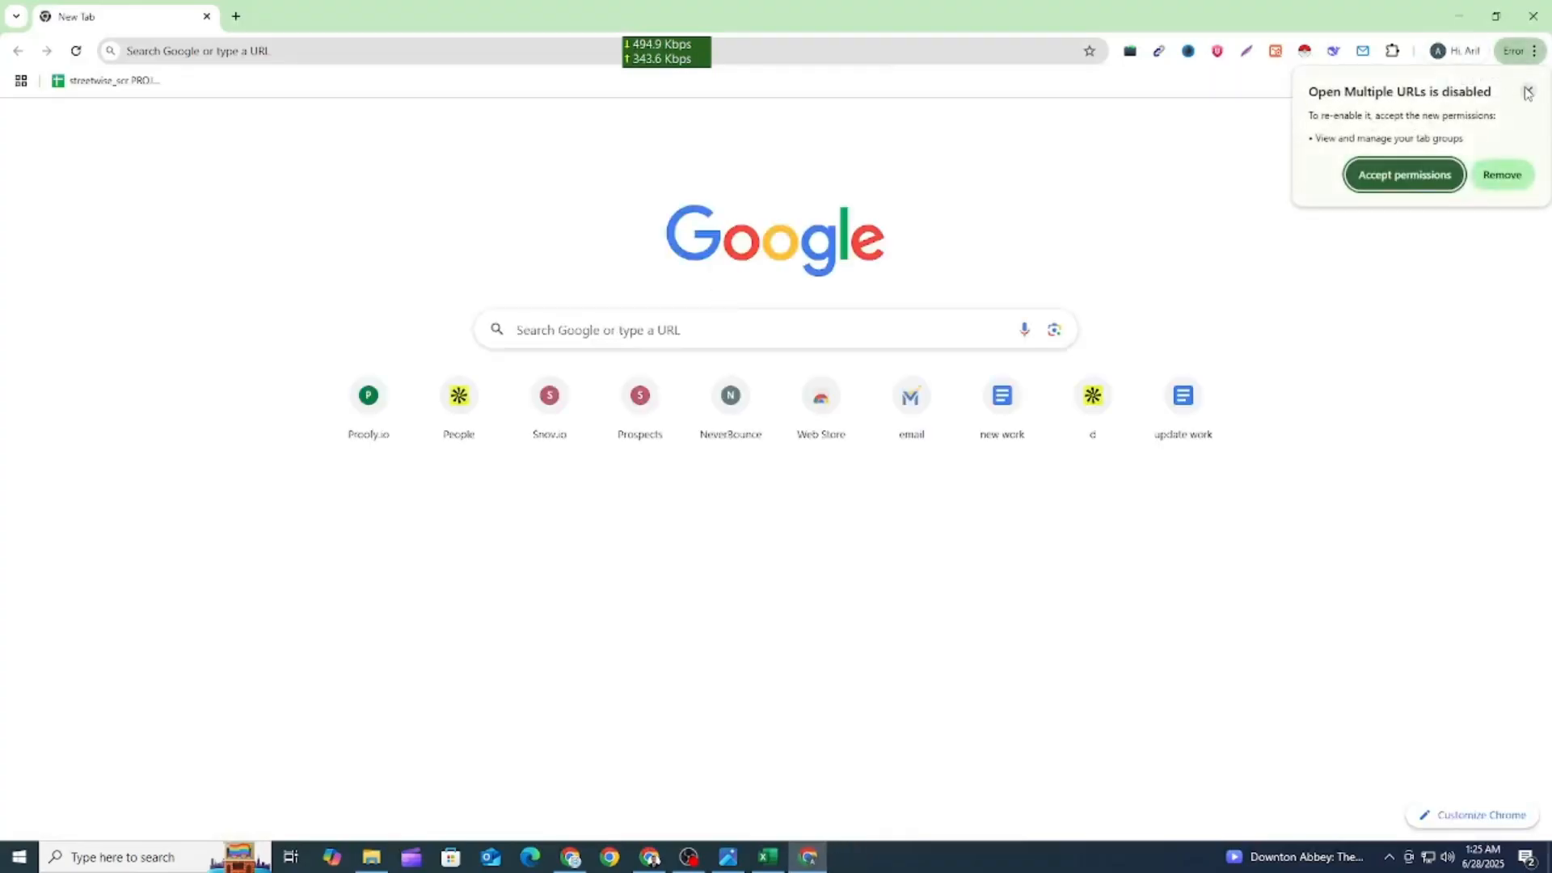
{"action": "left_click", "coordinate": [1527, 92]}
{"action": "left_click", "coordinate": [1486, 123]}
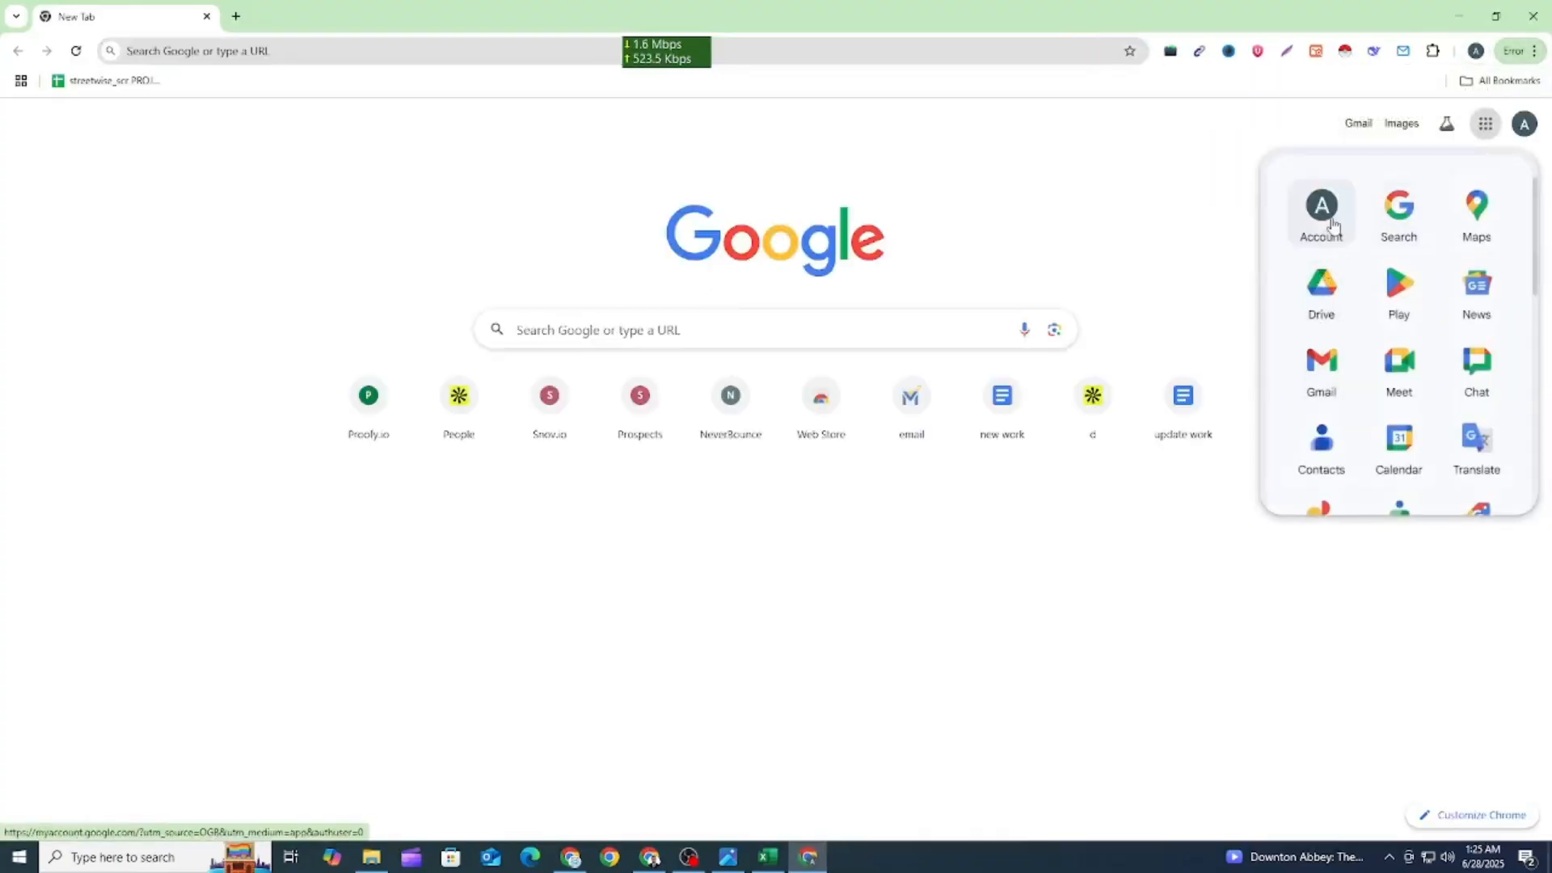
{"action": "left_click", "coordinate": [1326, 283]}
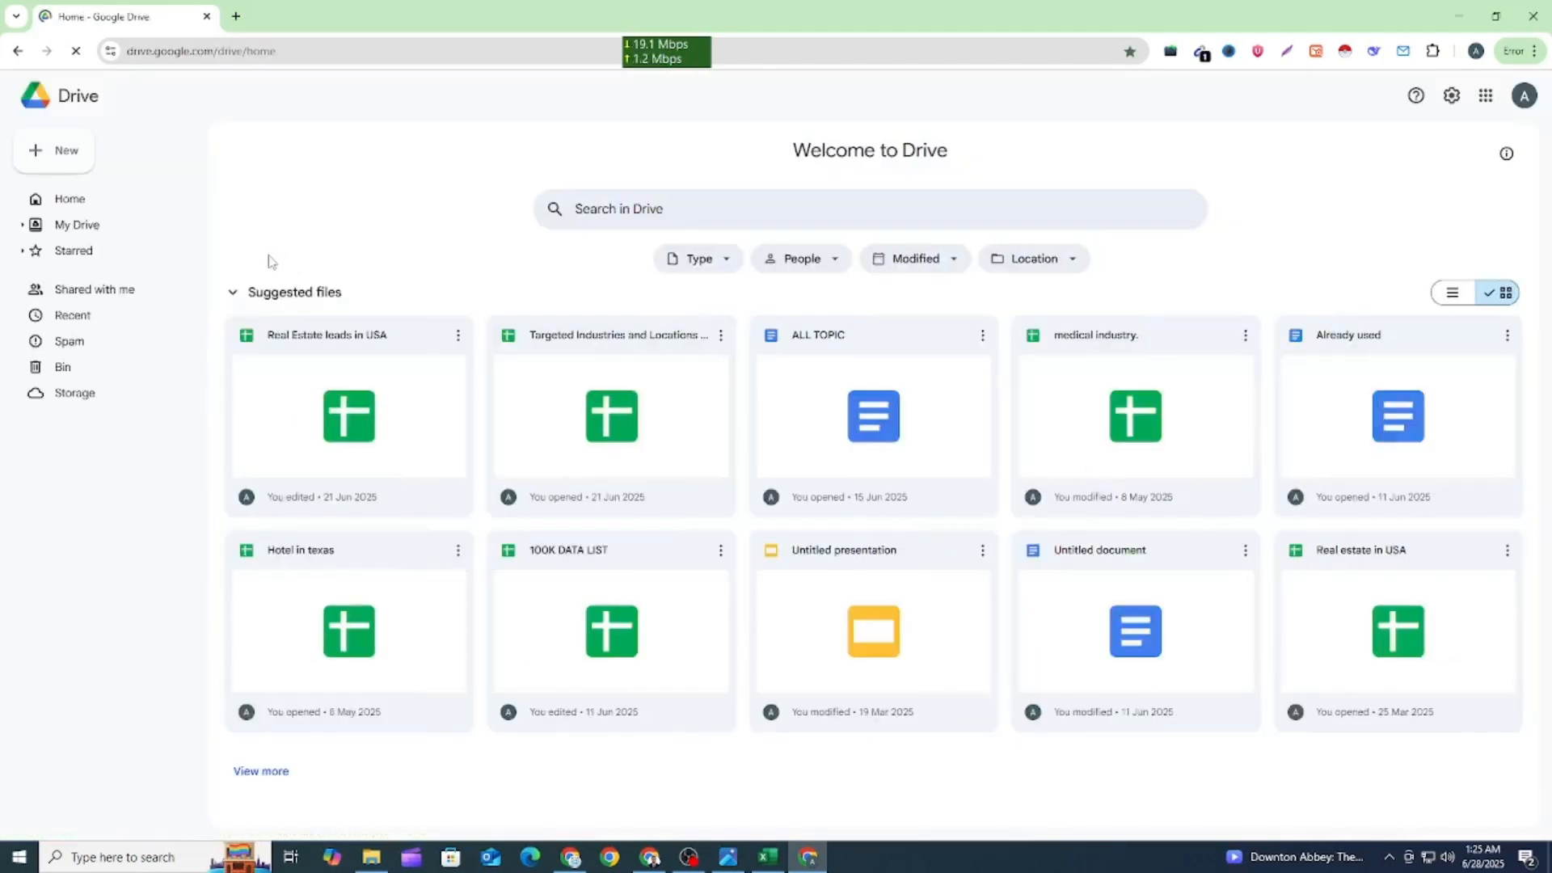
{"action": "left_click", "coordinate": [49, 158]}
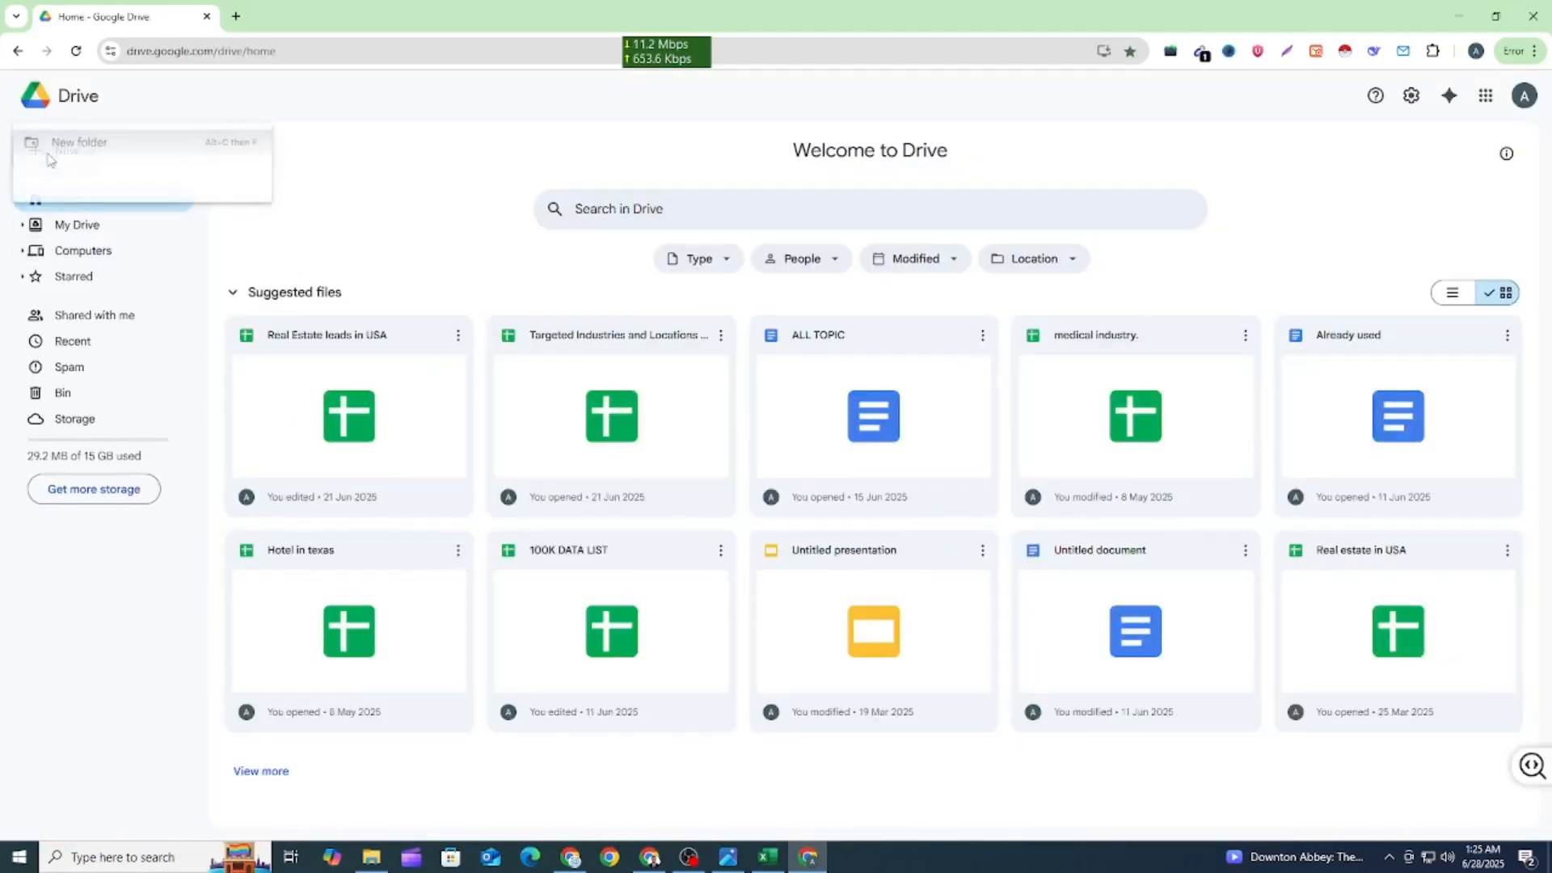
{"action": "left_click", "coordinate": [126, 283]}
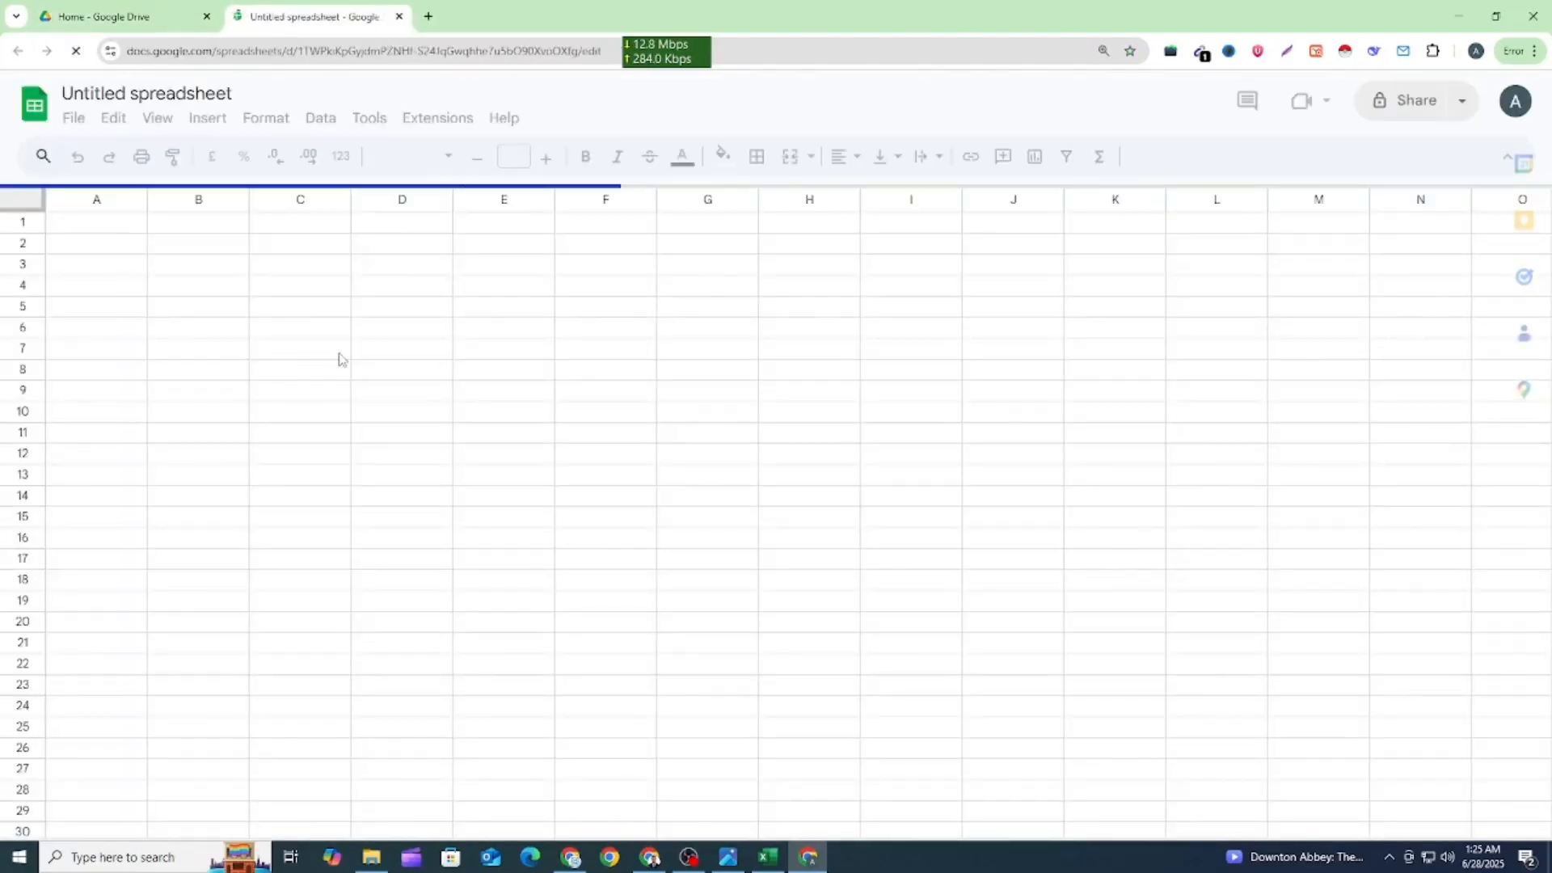
Dismiss the Tables suggestions and paste the copied contact rows into the blank spreadsheet starting at cell A1.
{"action": "left_click", "coordinate": [339, 352]}
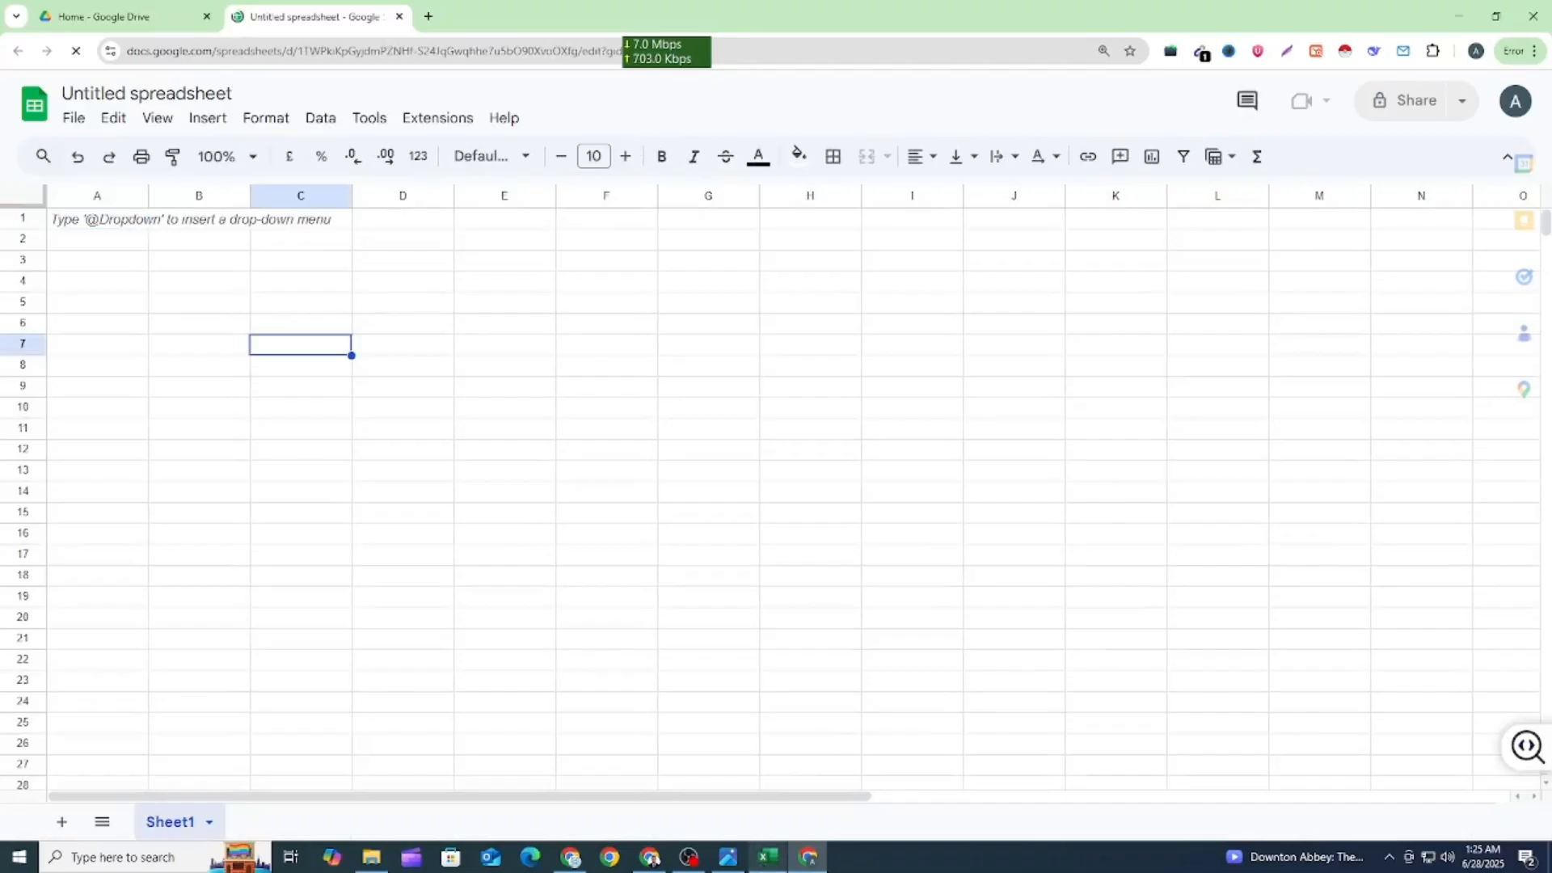
{"action": "key", "text": "alt+Tab"}
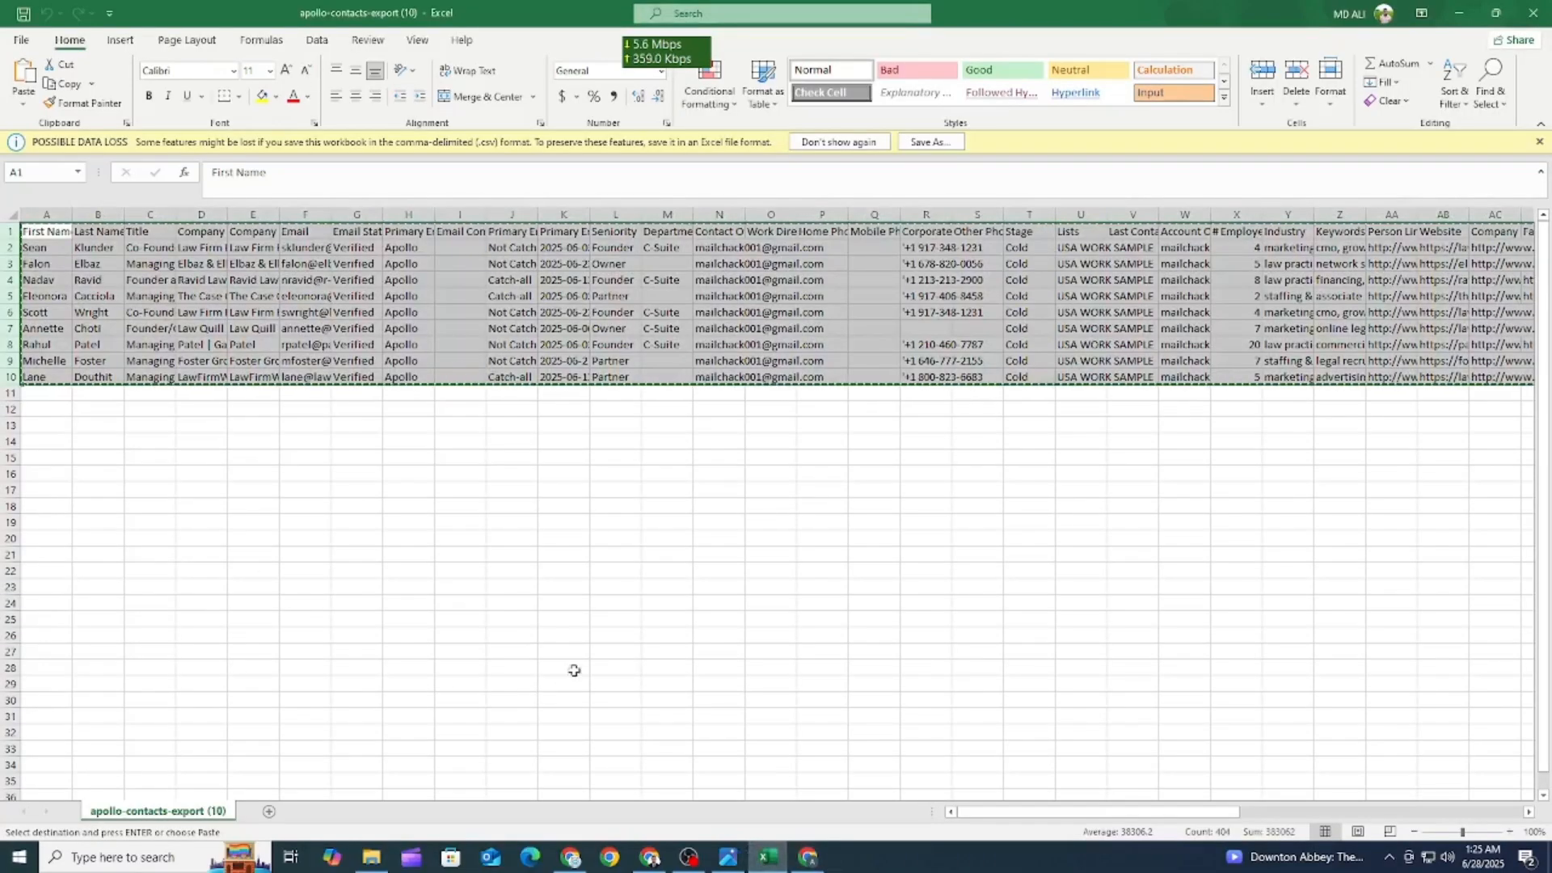
{"action": "left_click", "coordinate": [808, 857]}
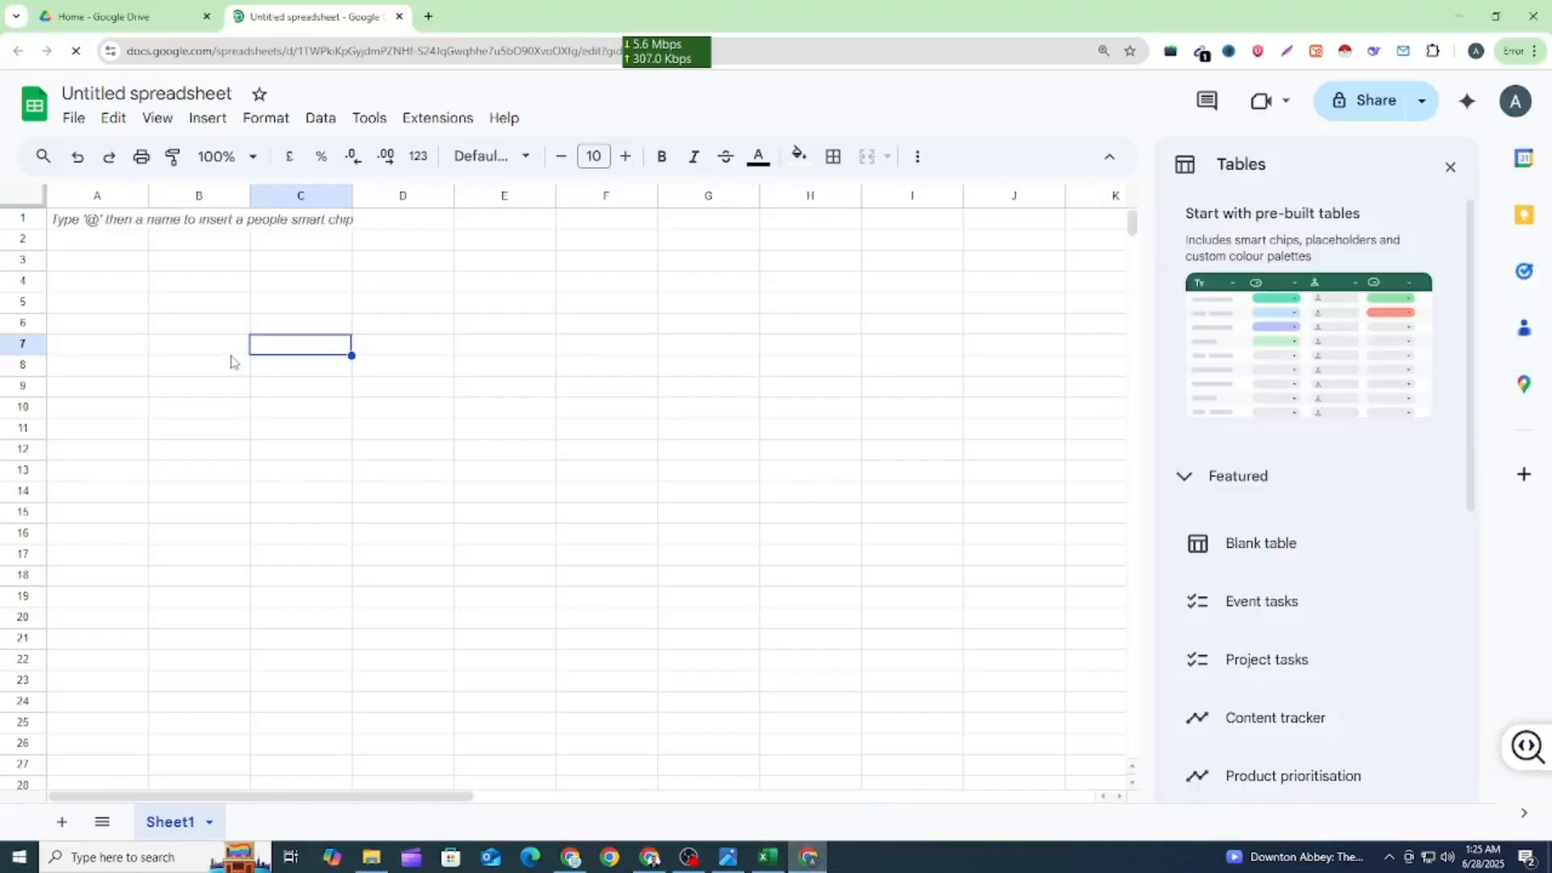
{"action": "left_click", "coordinate": [1450, 167]}
{"action": "left_click", "coordinate": [167, 360]}
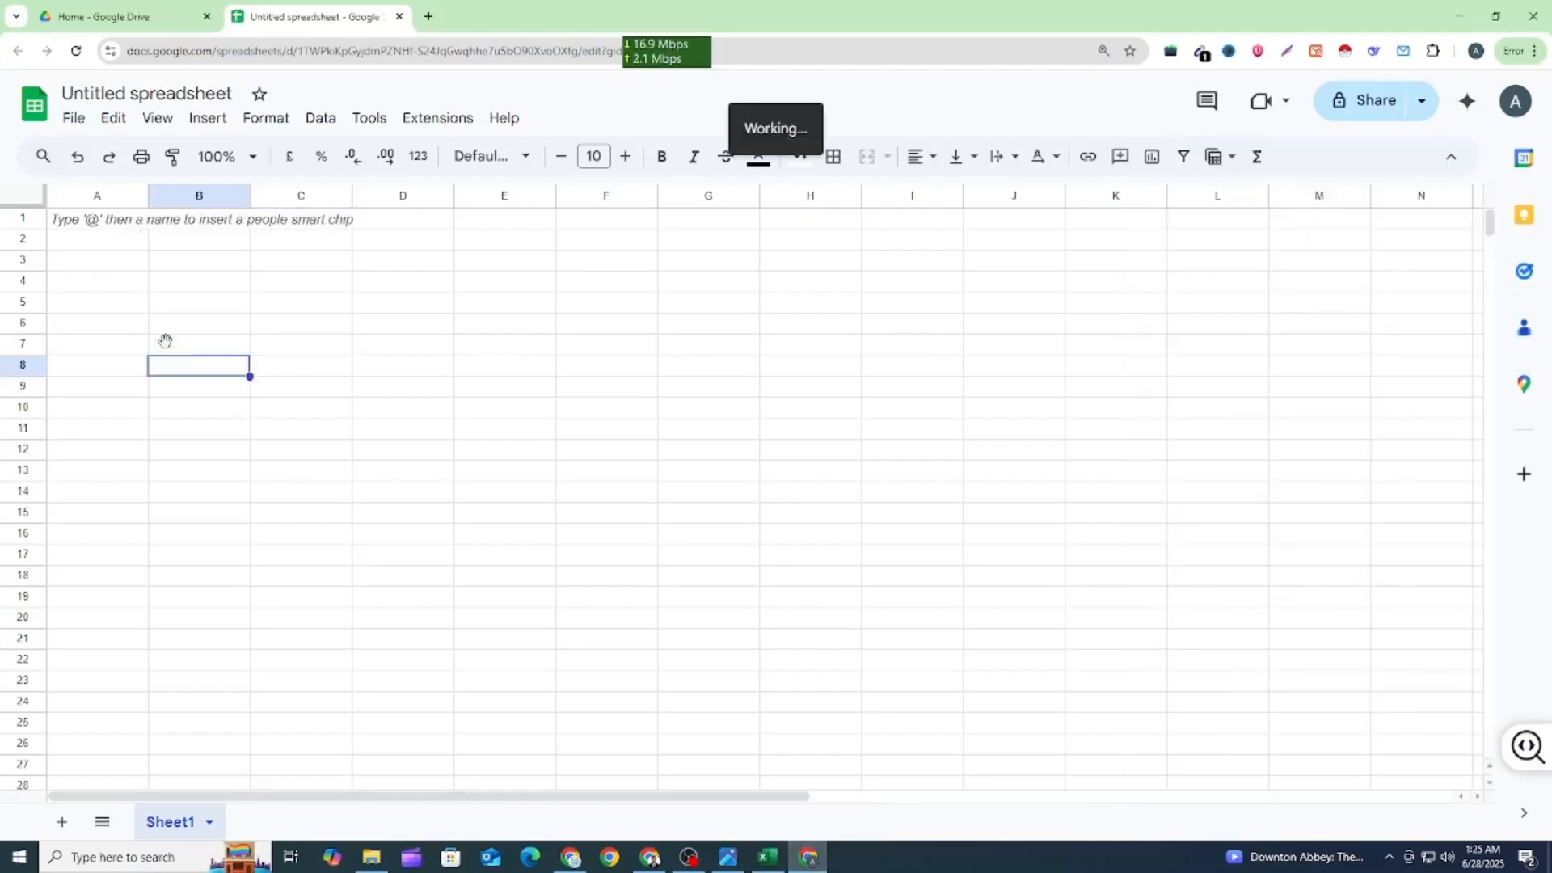
{"action": "left_click", "coordinate": [110, 220]}
{"action": "key", "text": "ctrl+v"}
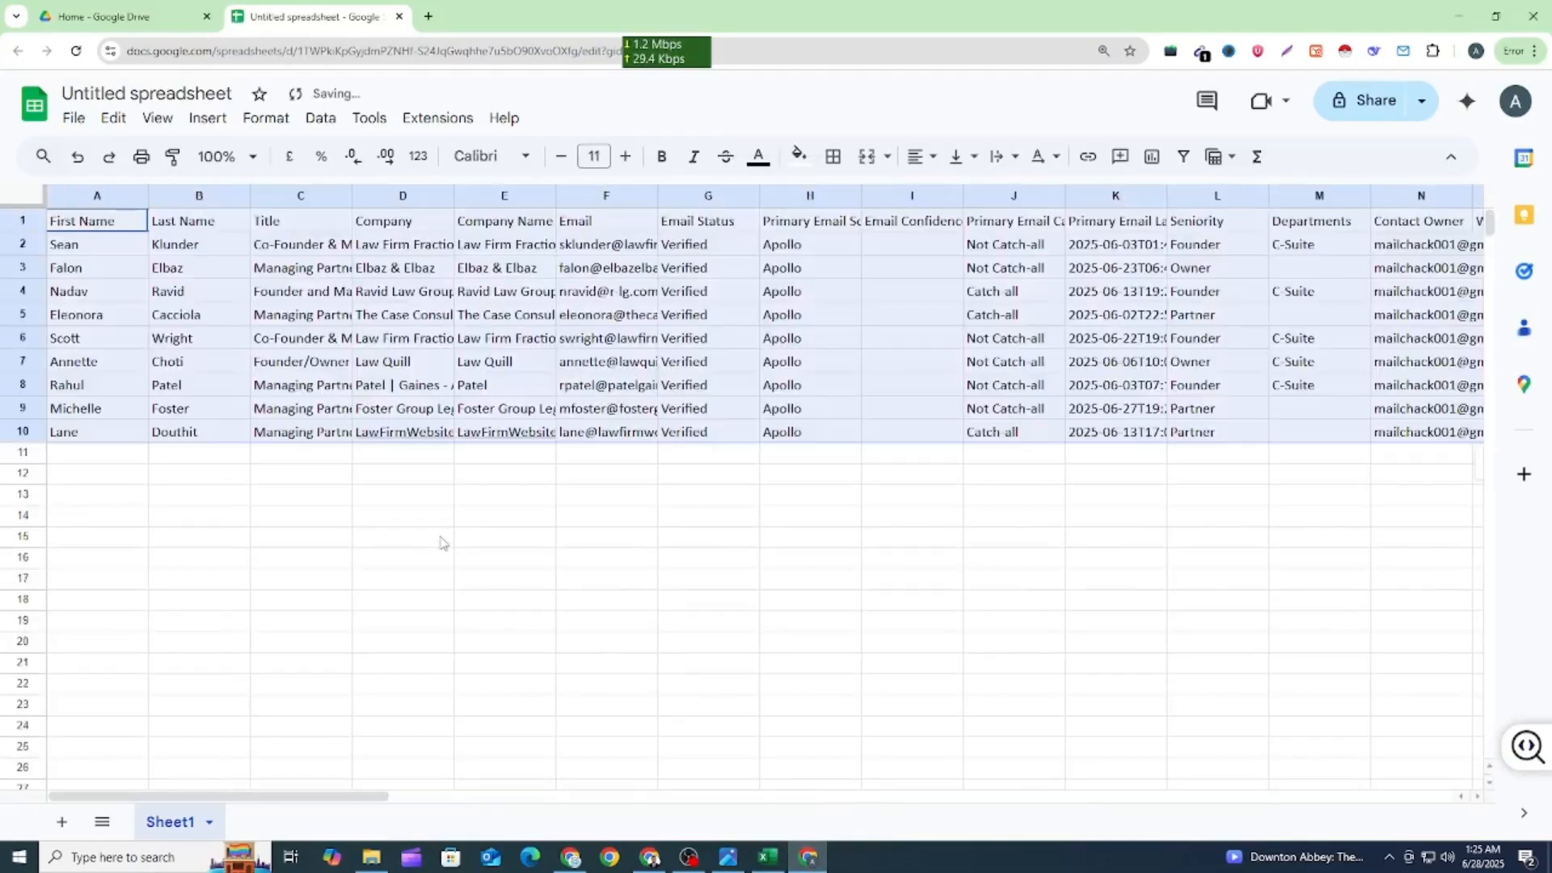
{"action": "left_click", "coordinate": [437, 540]}
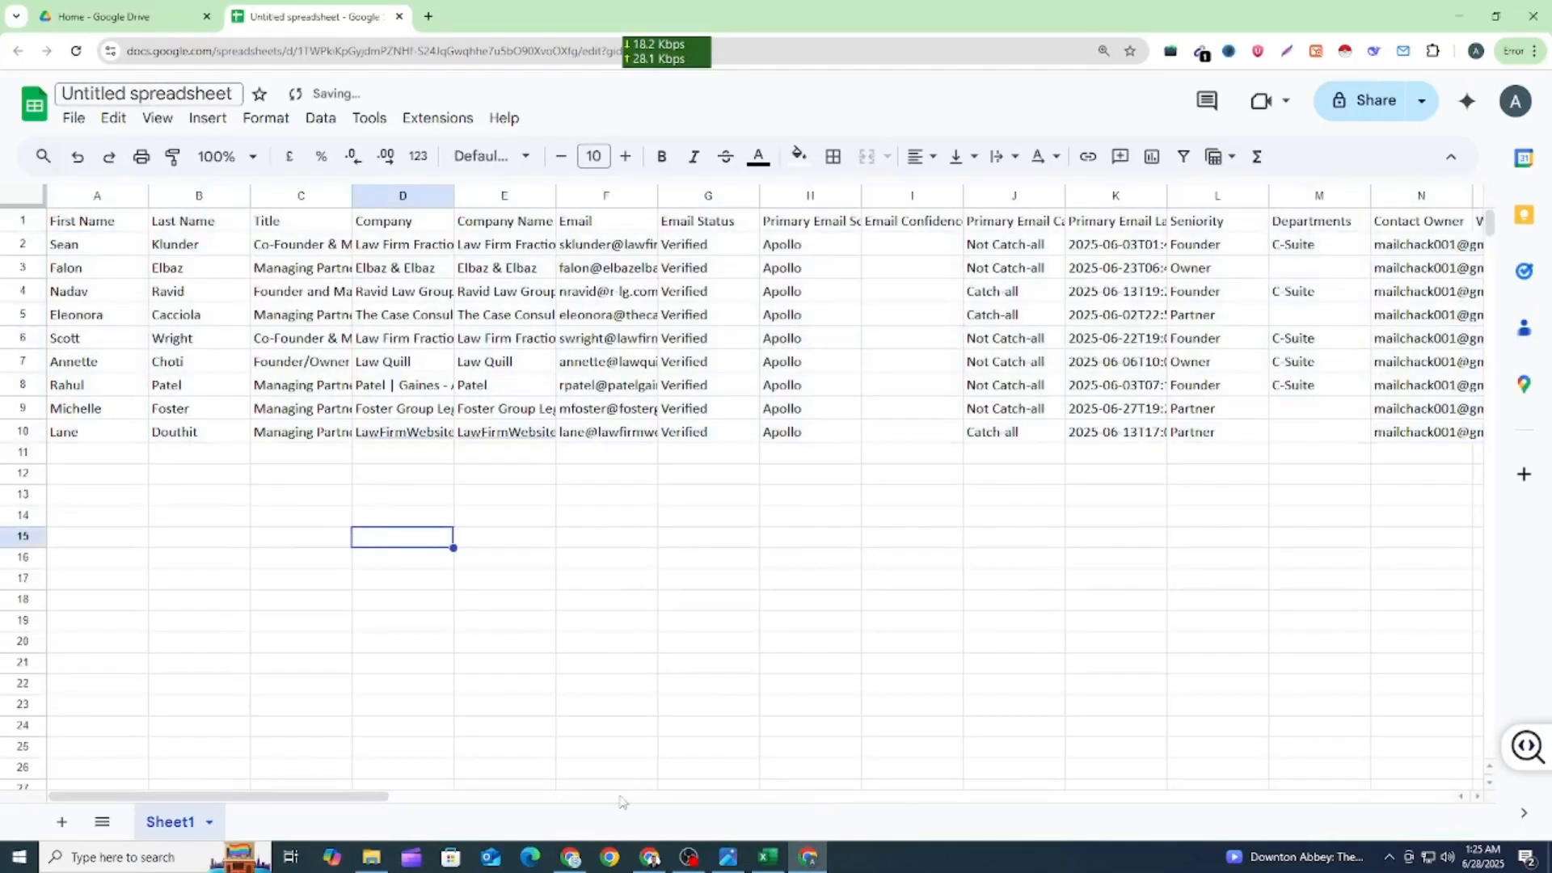
Switch to the Upwork job post and copy the words Law Firm from its title.
{"action": "left_click", "coordinate": [652, 859]}
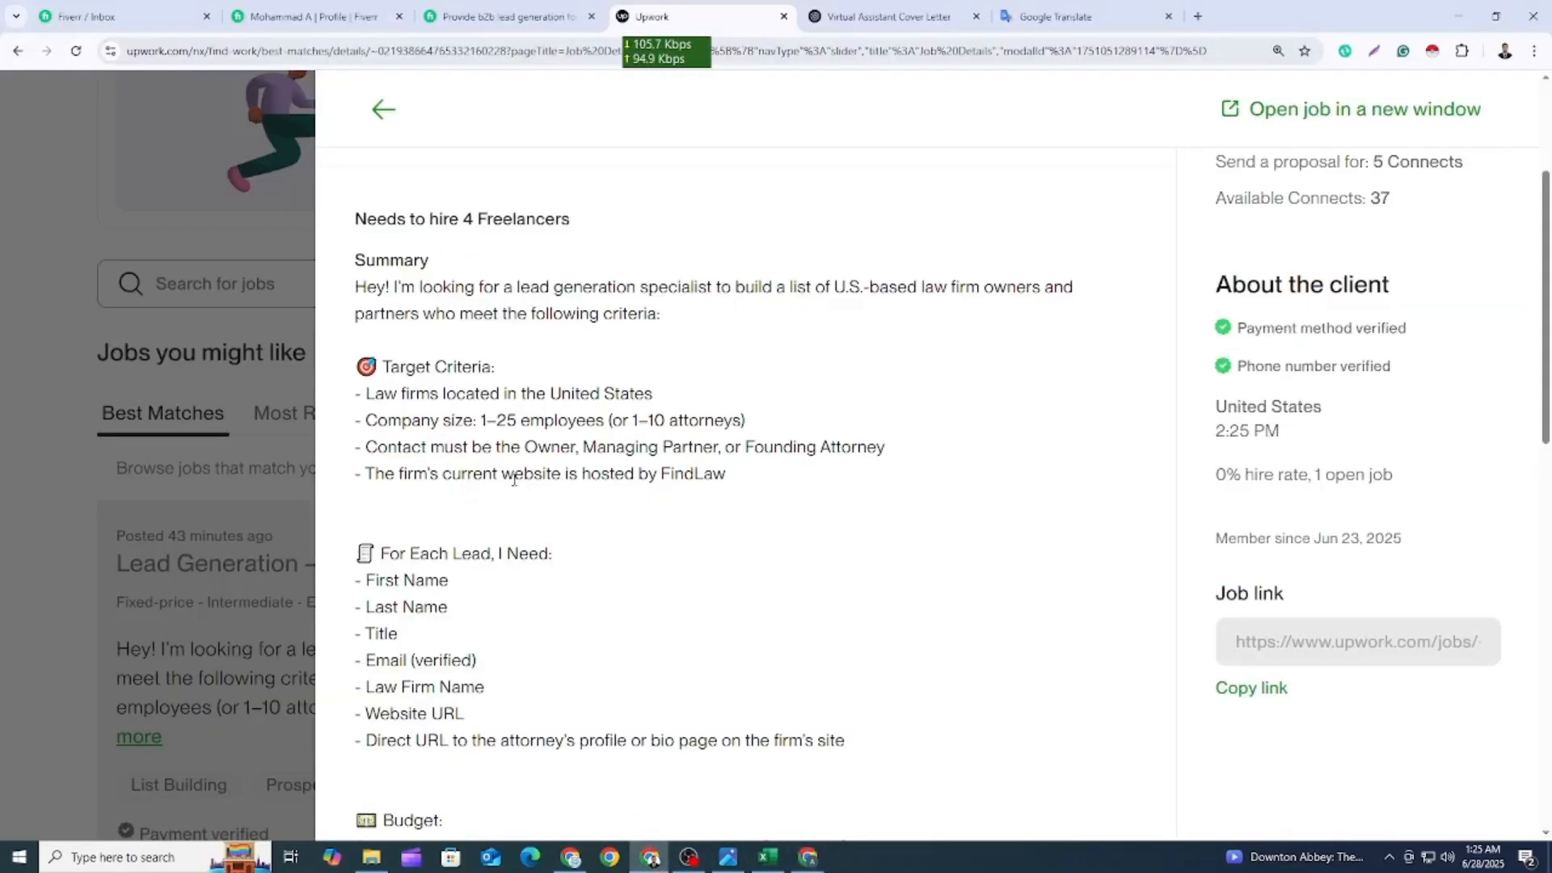
{"action": "scroll", "coordinate": [637, 212], "scroll_direction": "up", "scroll_amount": 4}
{"action": "left_click_drag", "start_coordinate": [851, 210], "coordinate": [956, 209]}
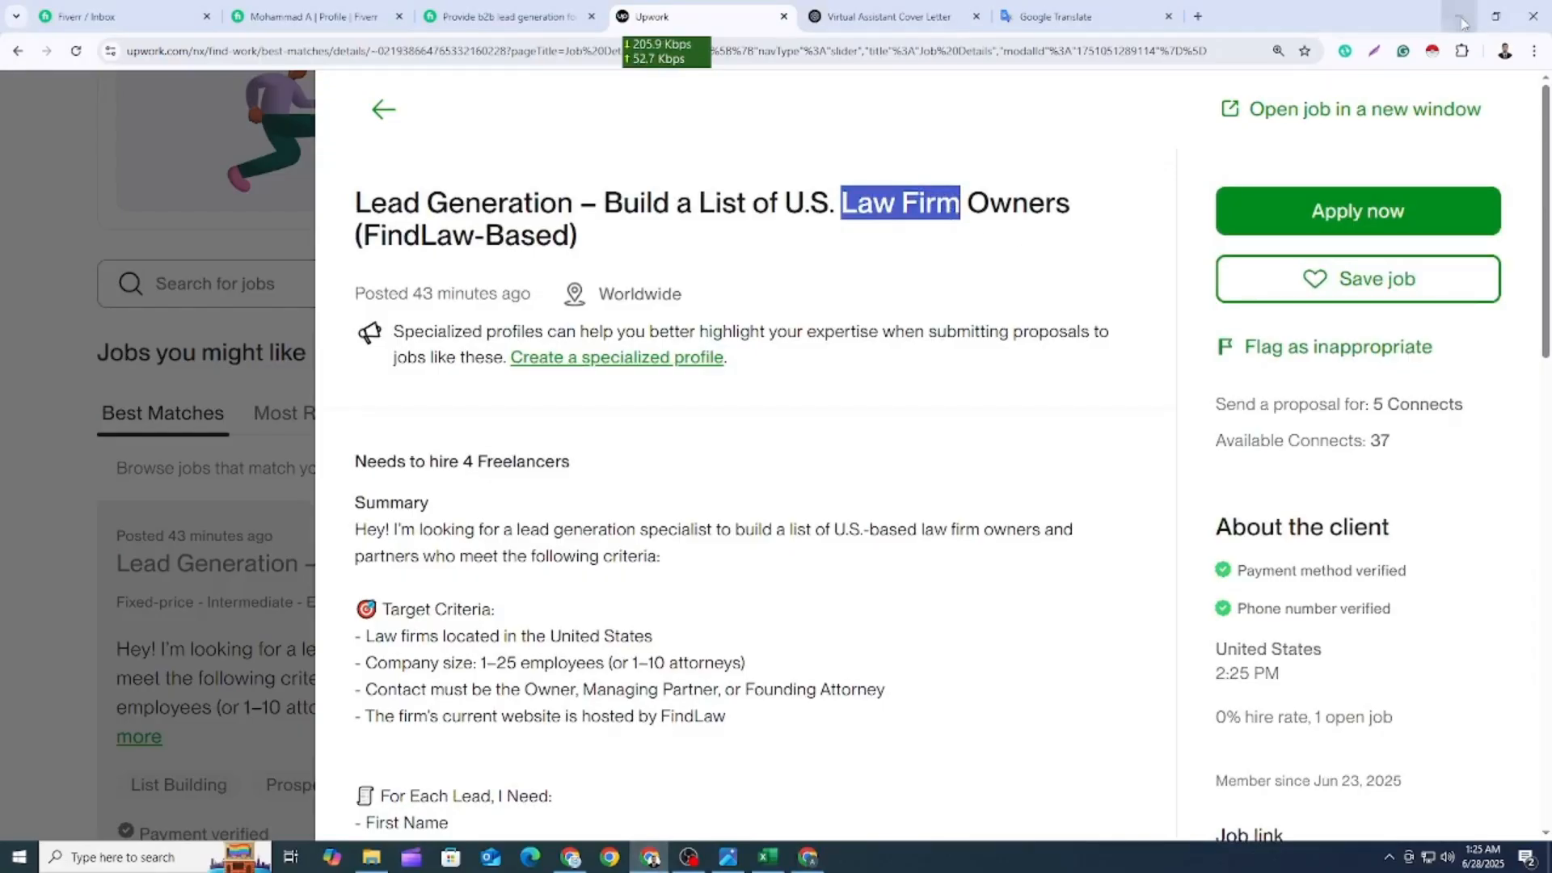
Return to the Google Sheets spreadsheet and rename it Law Firm in USA.
{"action": "key", "text": "alt+Tab"}
{"action": "left_click", "coordinate": [142, 95]}
{"action": "key", "text": "ctrl+v"}
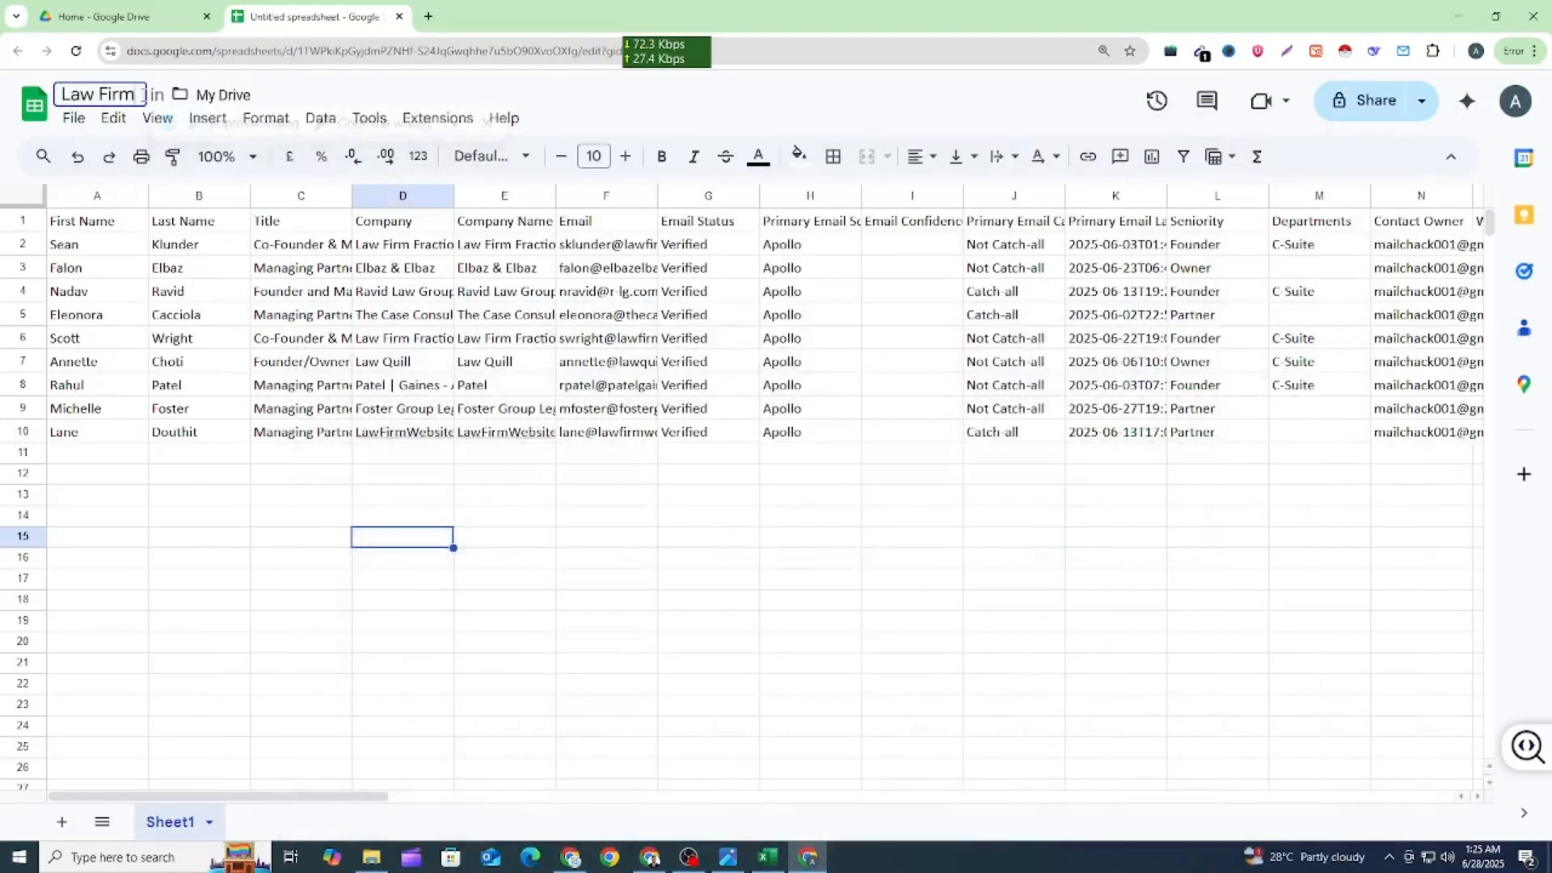
{"action": "type", "text": "in"}
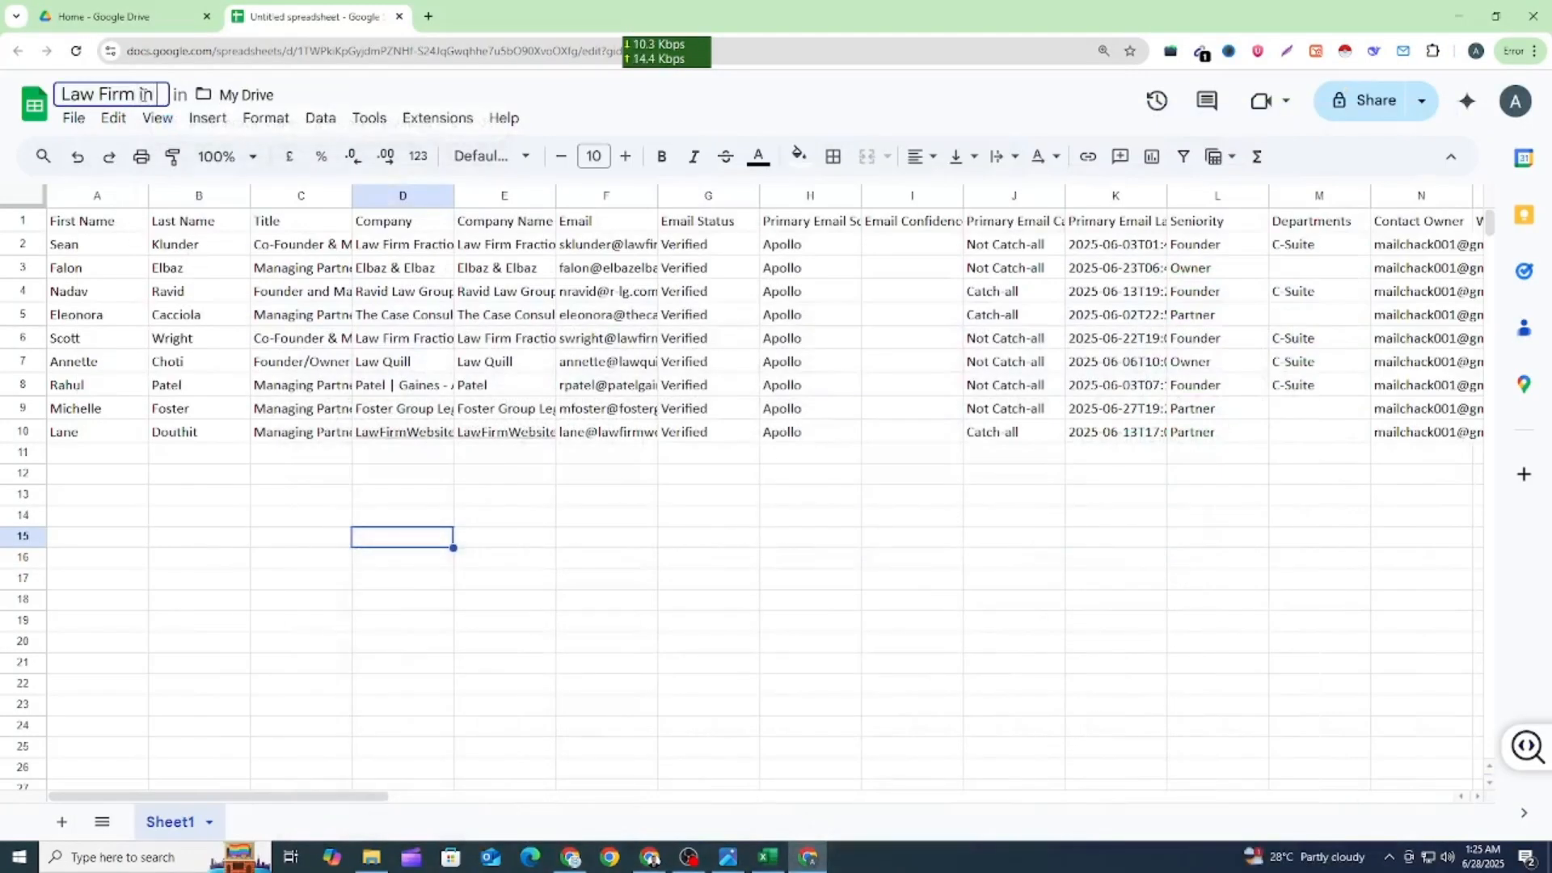
{"action": "type", "text": " Us"}
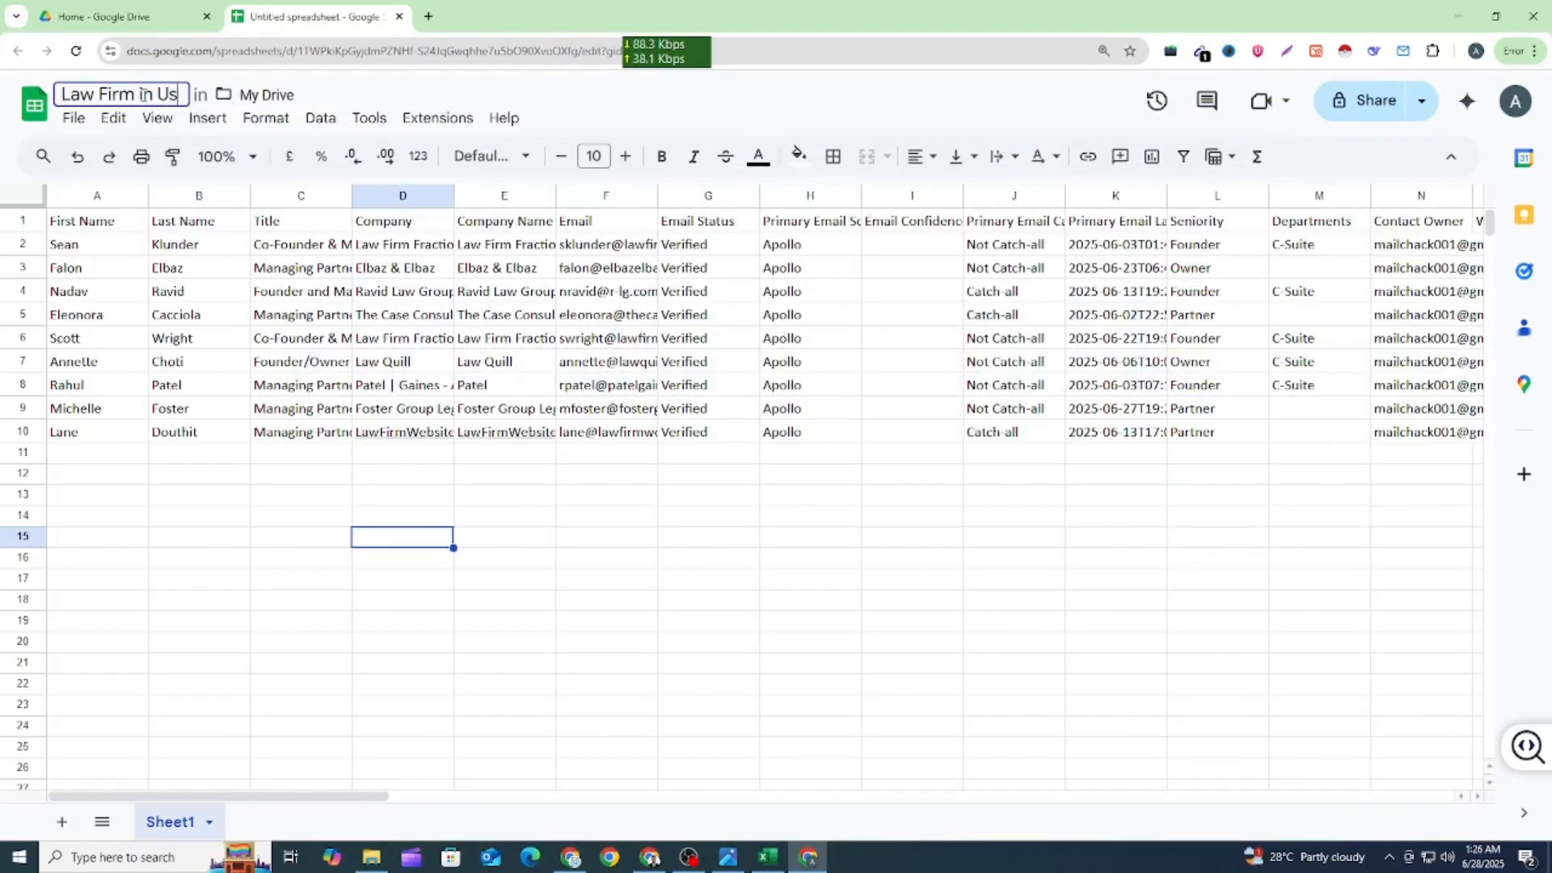
{"action": "key", "text": "BackSpace"}
{"action": "type", "text": "SA"}
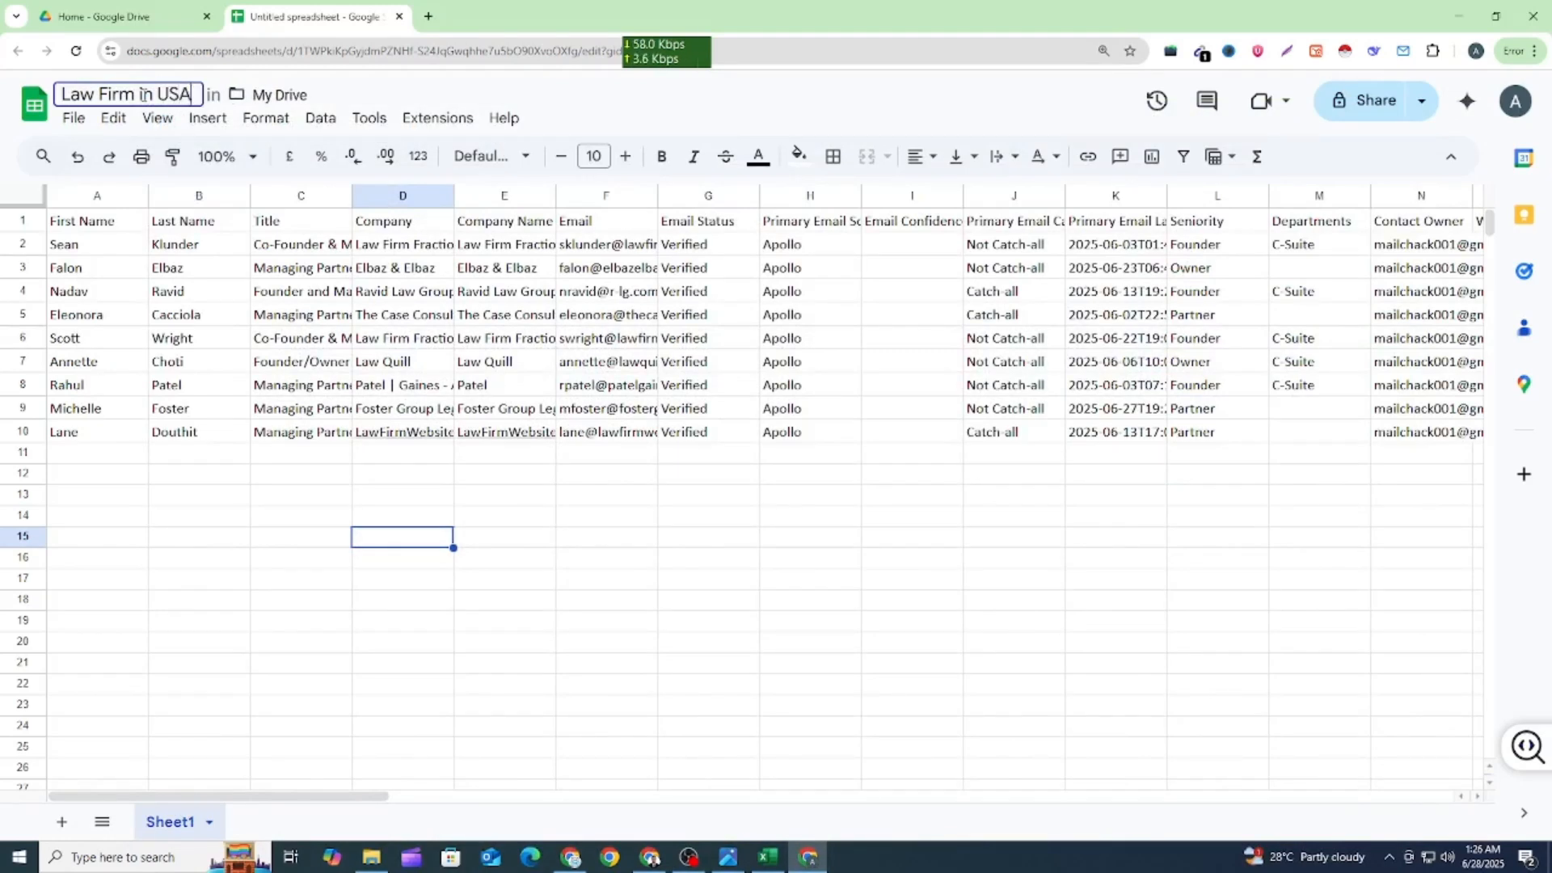
{"action": "left_click", "coordinate": [519, 477]}
Delete the Company column (column D) from the sheet, leaving the Company Name column in place.
{"action": "left_click", "coordinate": [399, 198]}
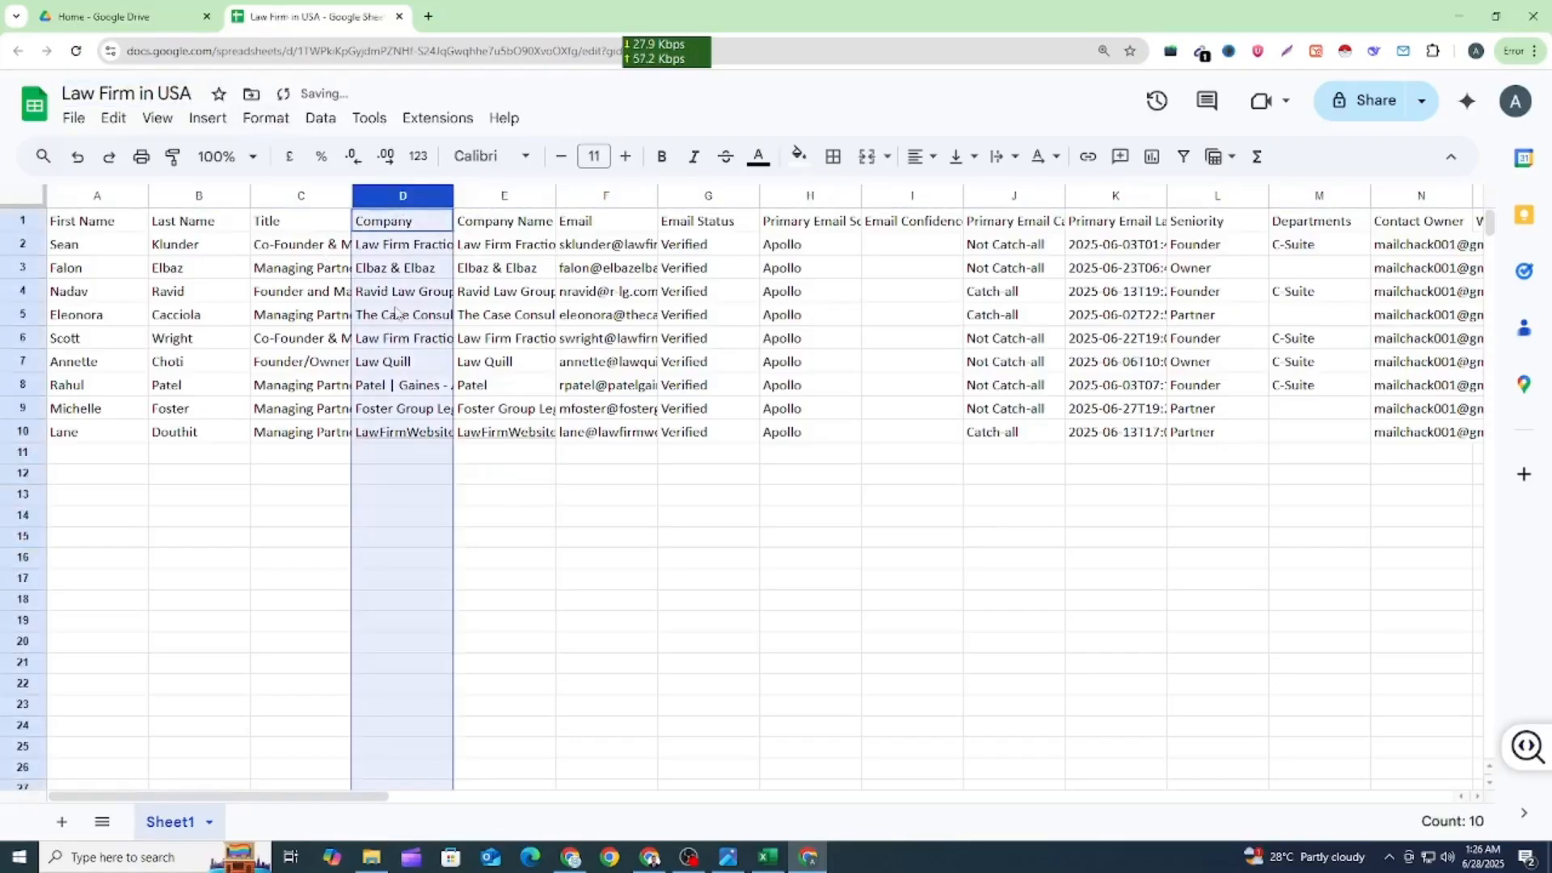
{"action": "right_click", "coordinate": [396, 315]}
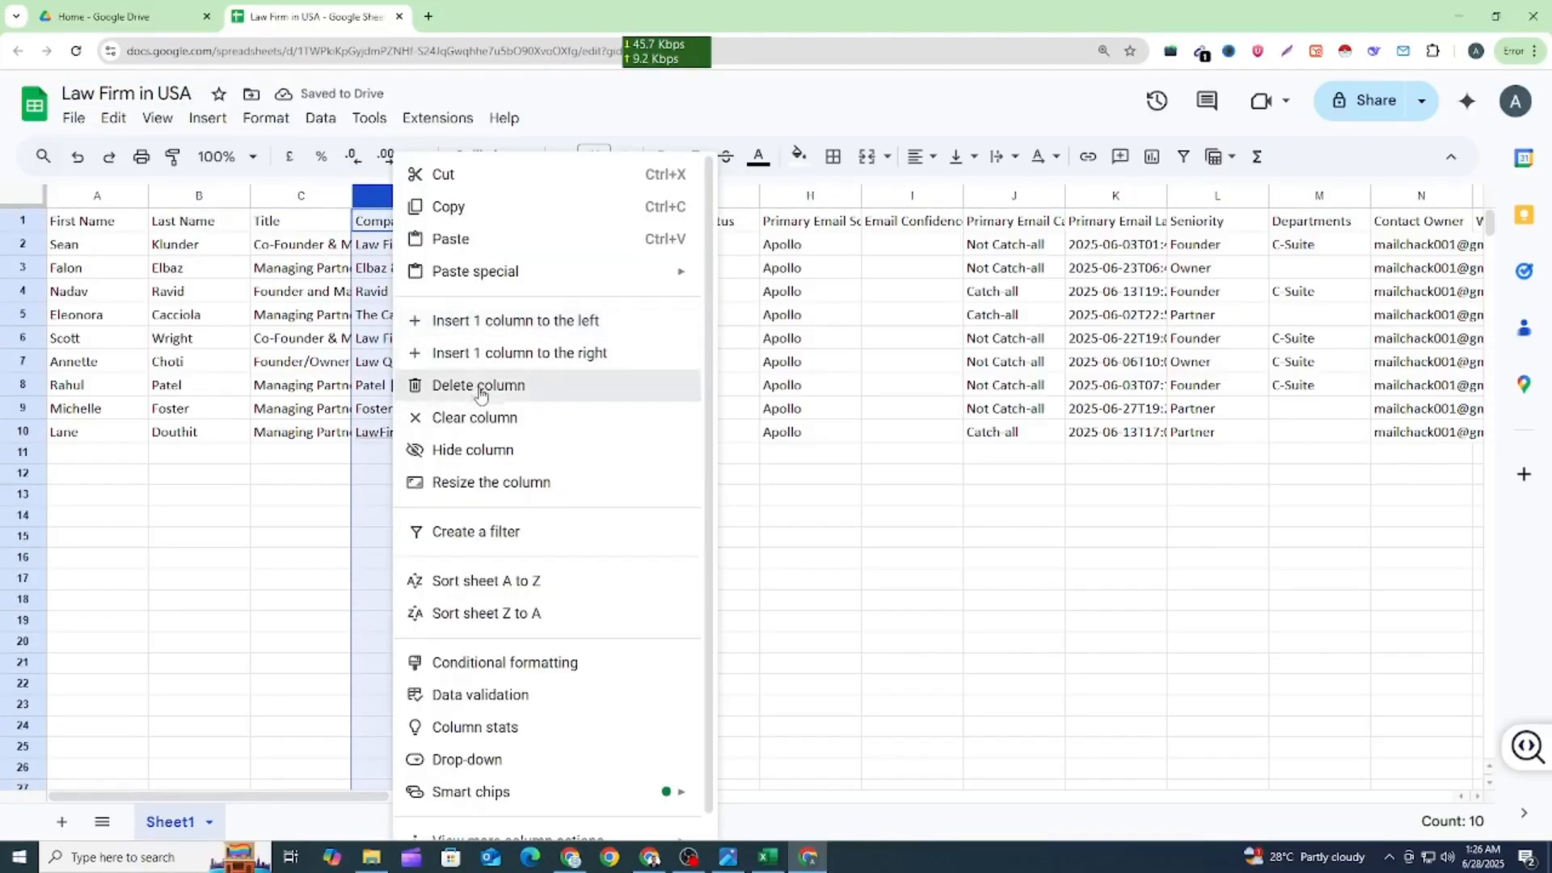
{"action": "left_click", "coordinate": [441, 385]}
{"action": "left_click", "coordinate": [612, 541]}
Widen the Title column so the full job titles fit.
{"action": "left_click_drag", "start_coordinate": [352, 195], "coordinate": [438, 292]}
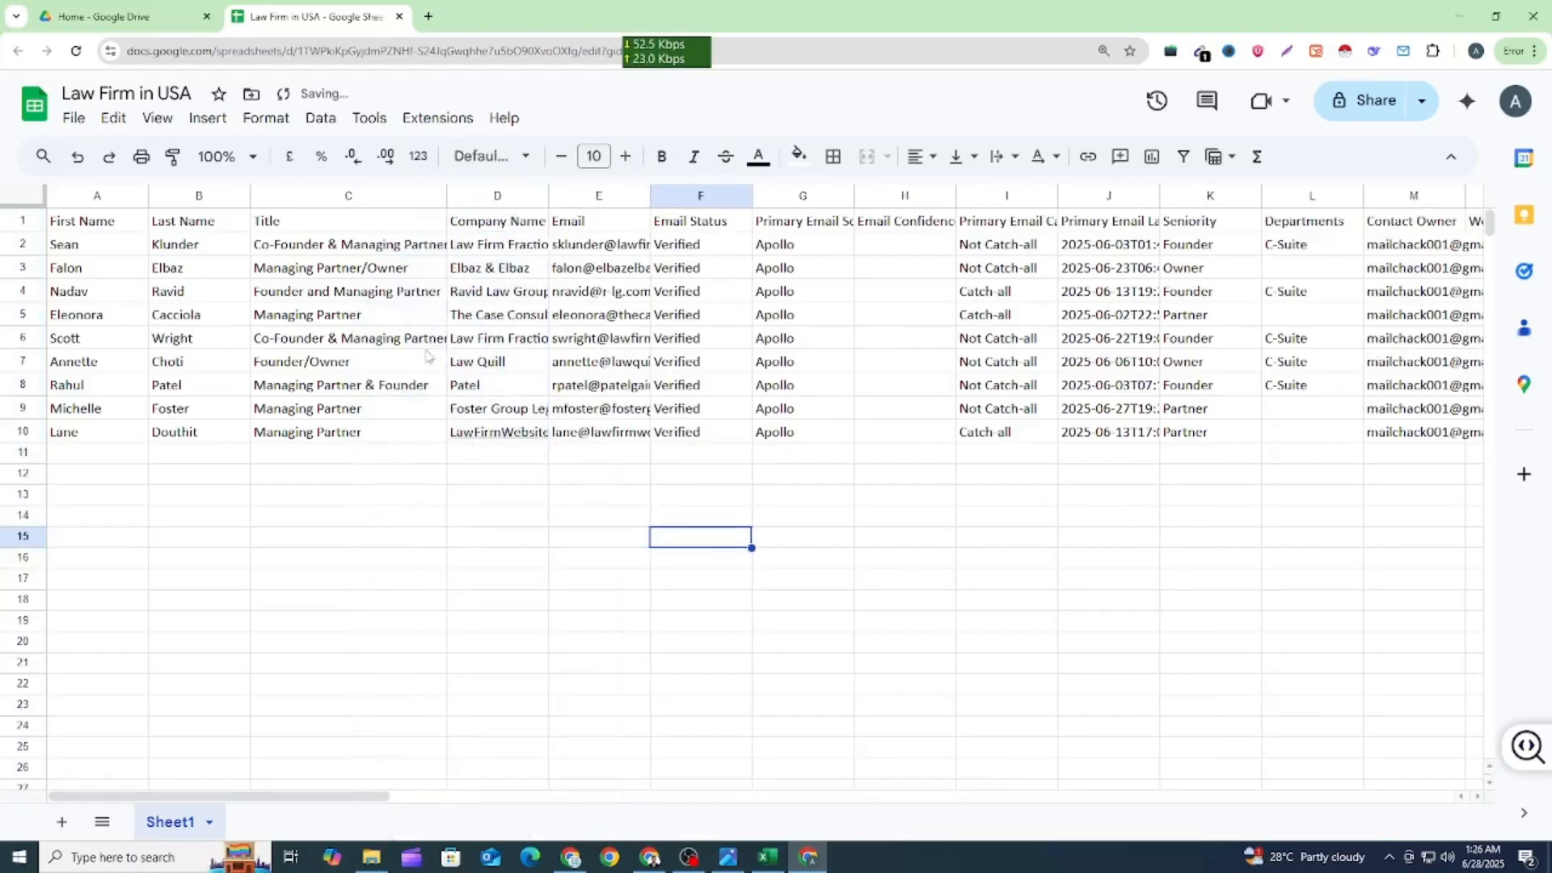
{"action": "left_click_drag", "start_coordinate": [338, 386], "coordinate": [327, 428]}
{"action": "left_click", "coordinate": [444, 539]}
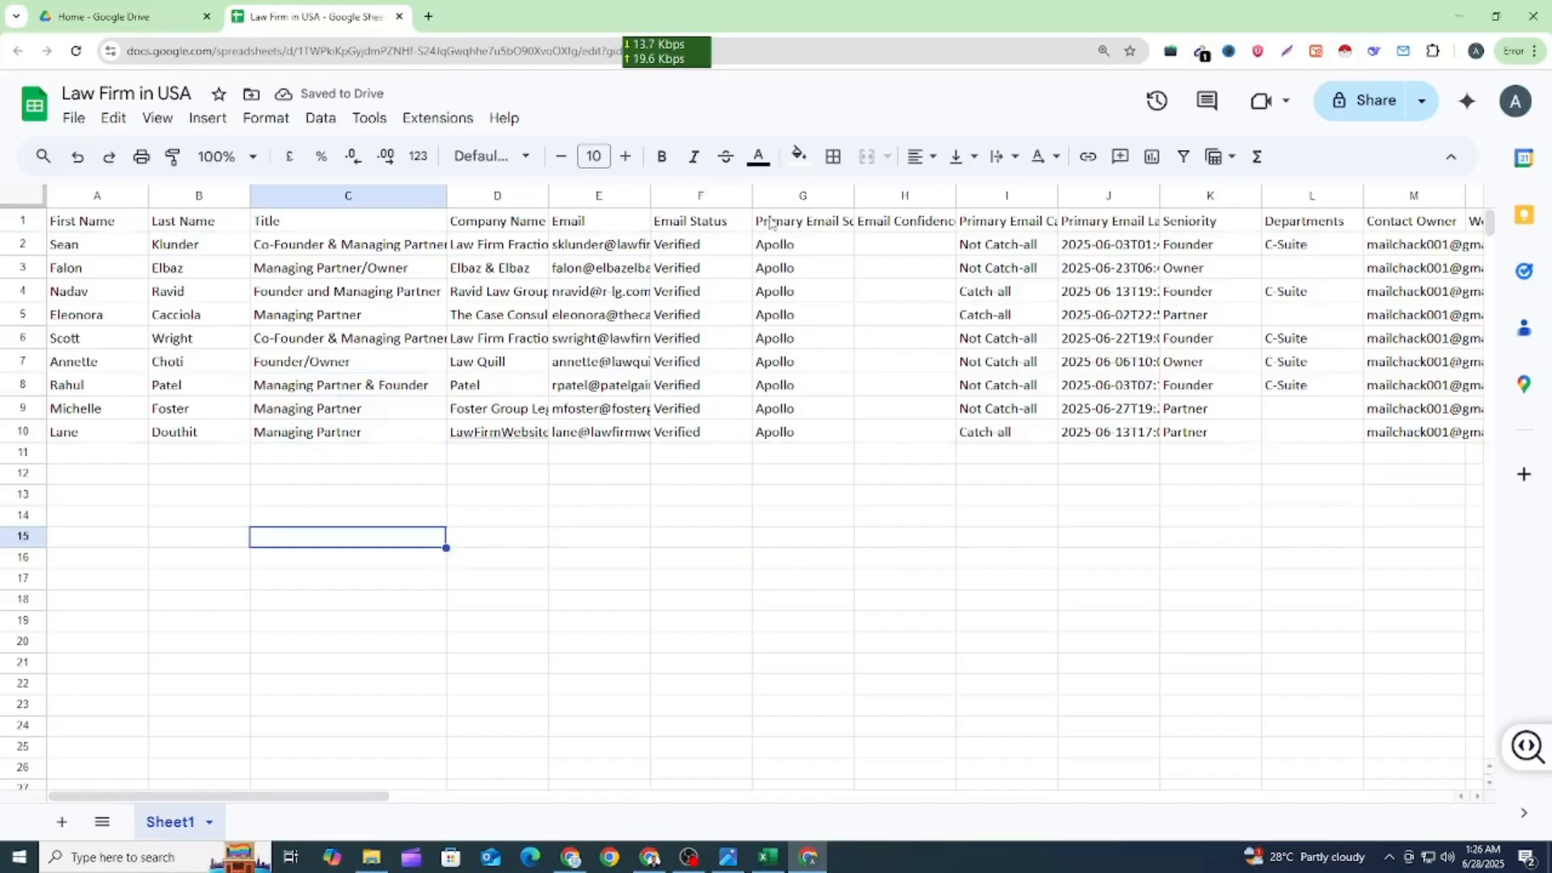
Widen the Email column to fit the full addresses and widen the Company Name for Emails column.
{"action": "left_click_drag", "start_coordinate": [651, 197], "coordinate": [841, 437]}
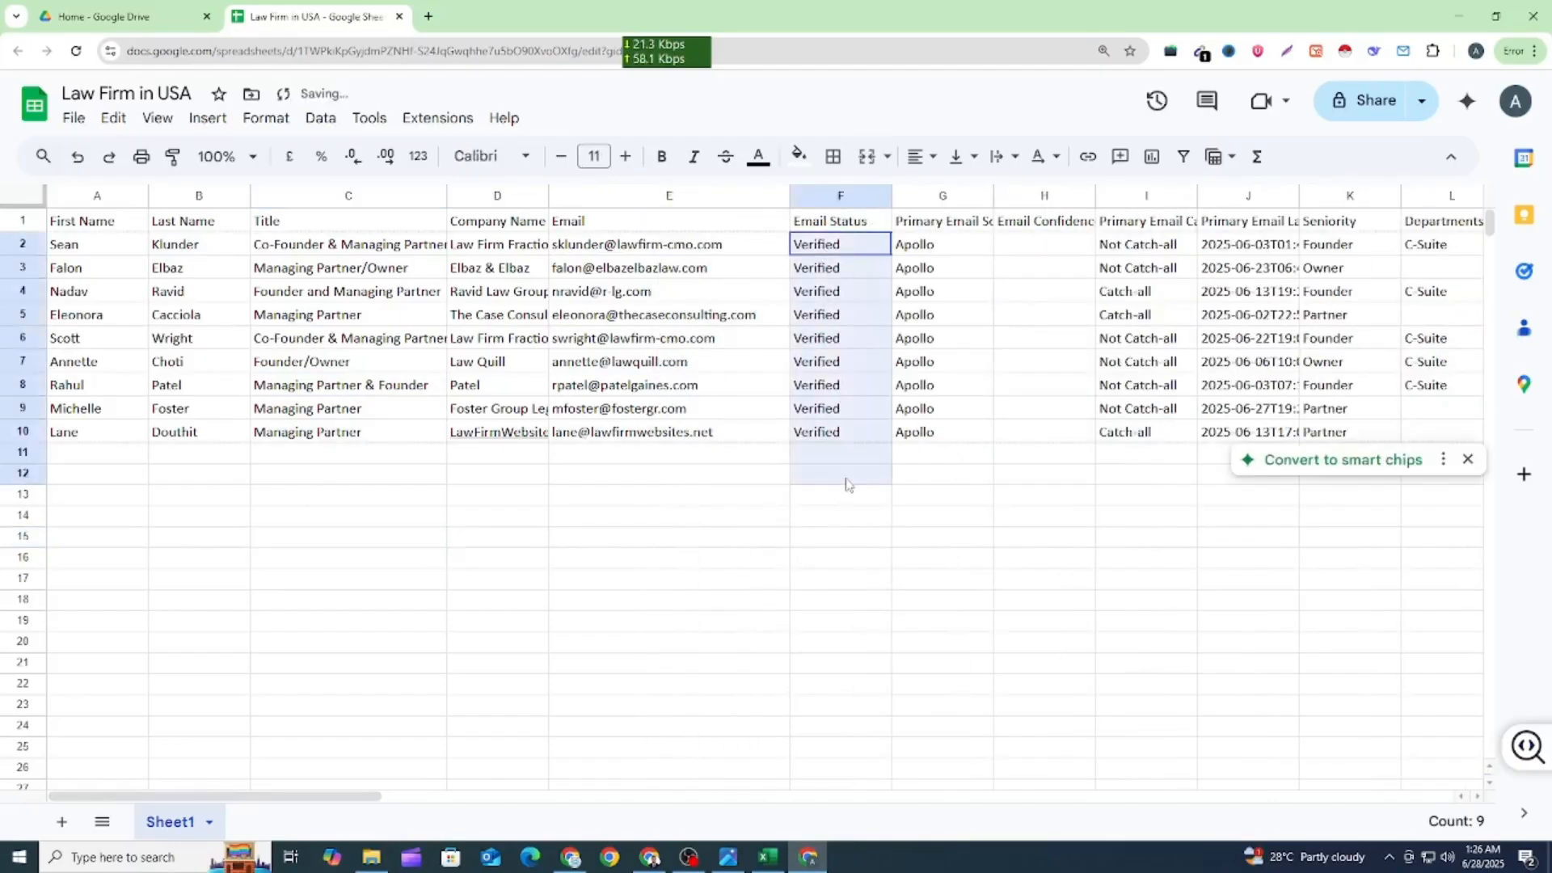
{"action": "left_click", "coordinate": [811, 602]}
{"action": "left_click_drag", "start_coordinate": [546, 196], "coordinate": [591, 197]}
{"action": "left_click", "coordinate": [648, 603]}
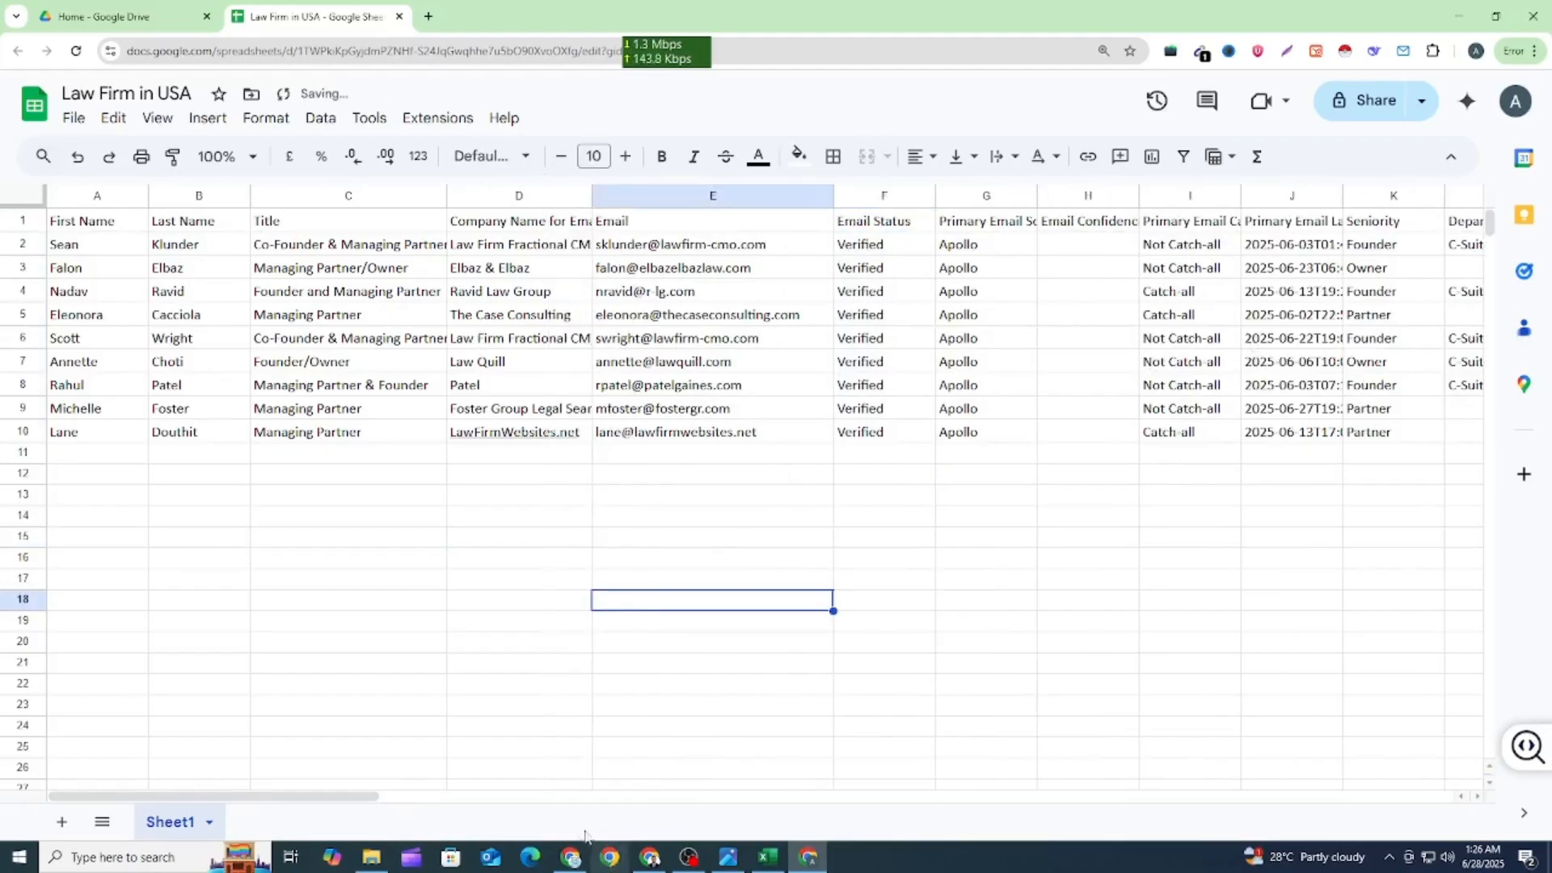
Delete columns F to N, from Email Status through Work Direct Phone.
{"action": "left_click_drag", "start_coordinate": [354, 797], "coordinate": [452, 797]}
{"action": "left_click", "coordinate": [658, 641]}
{"action": "left_click_drag", "start_coordinate": [468, 204], "coordinate": [1221, 291]}
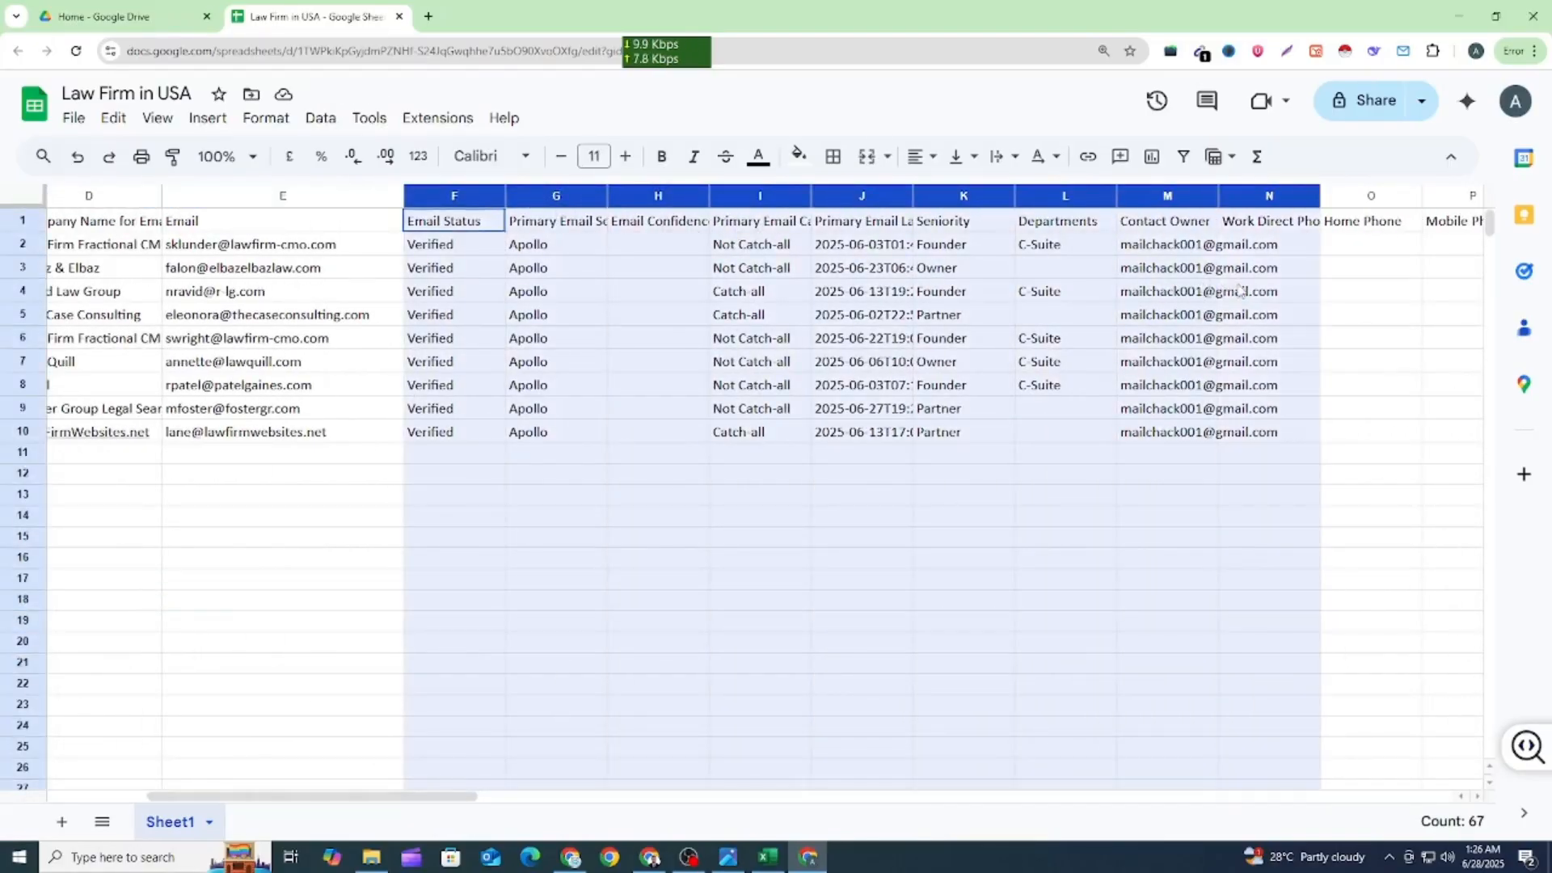
{"action": "right_click", "coordinate": [838, 388]}
{"action": "left_click", "coordinate": [914, 386]}
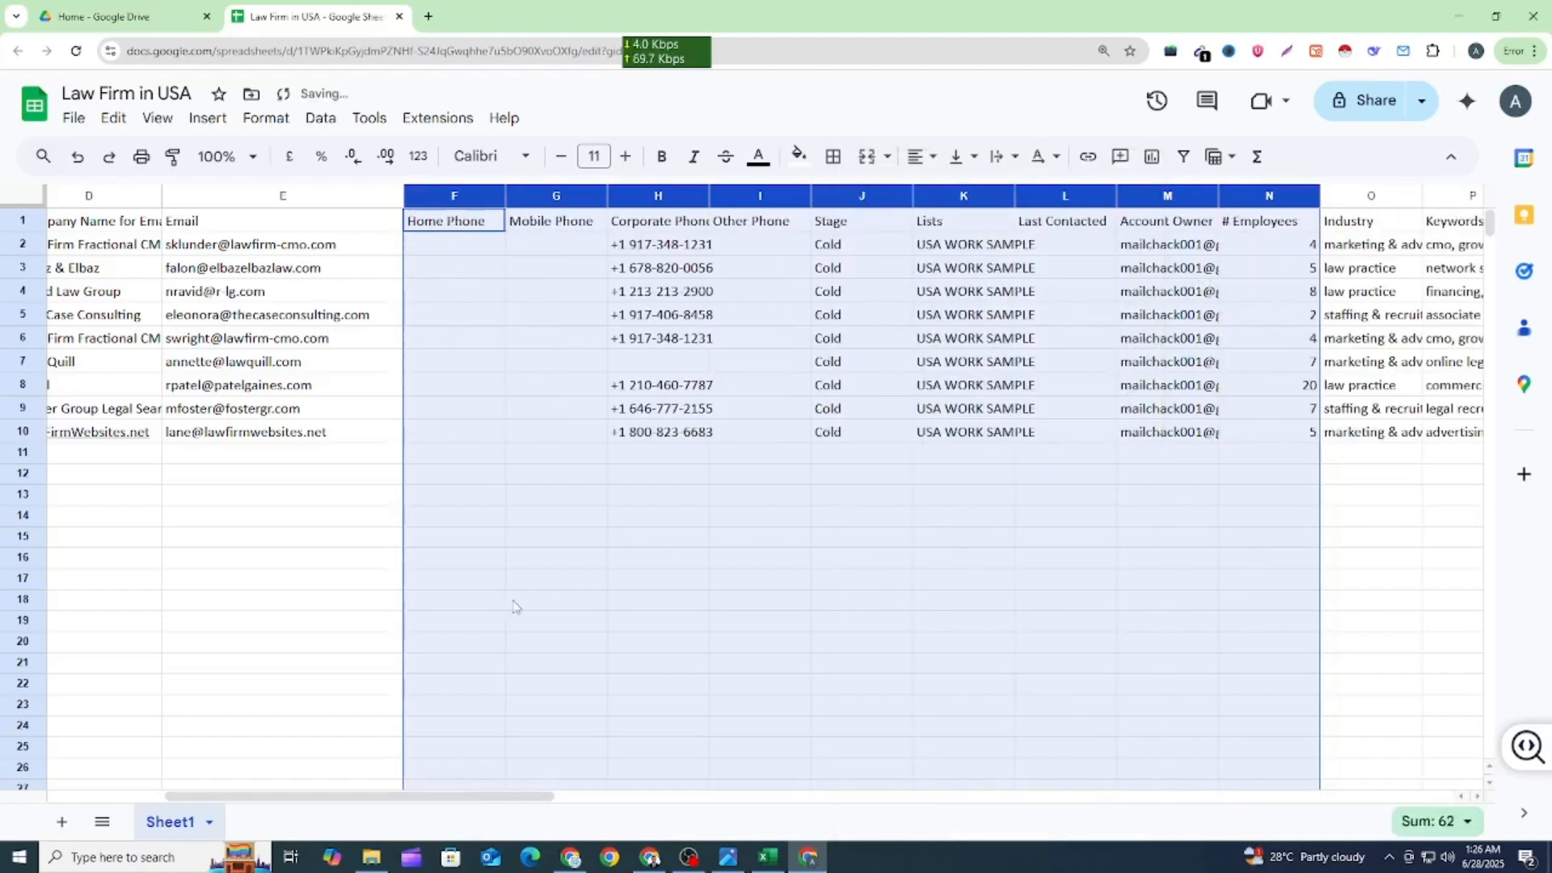
Delete columns F to M, from Home Phone through Account Owner, keeping the # Employees column.
{"action": "right_click", "coordinate": [665, 347]}
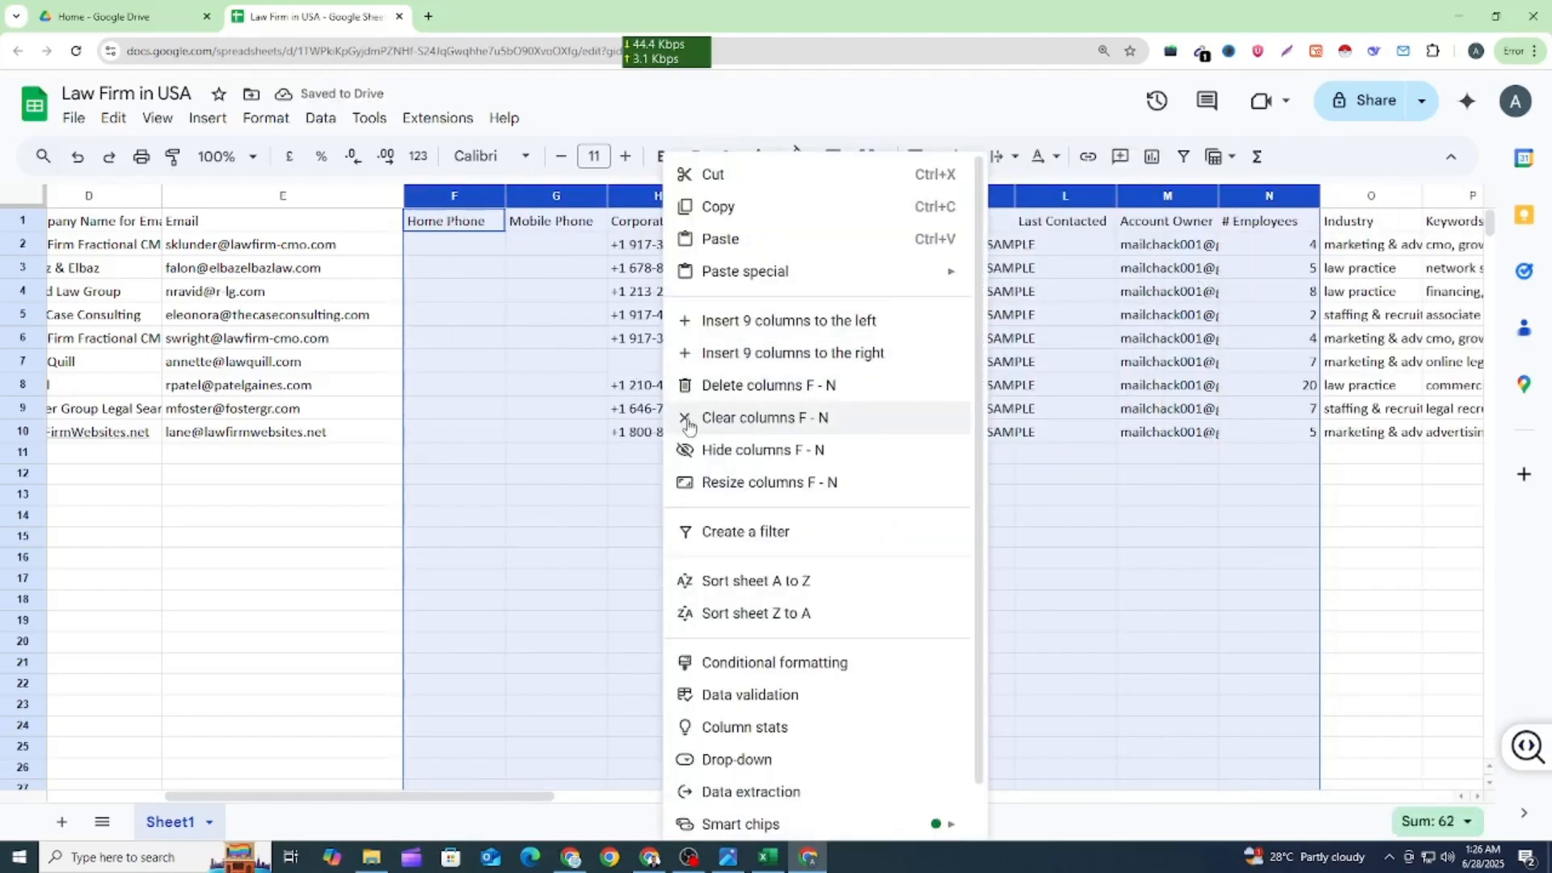
{"action": "left_click", "coordinate": [557, 473]}
{"action": "left_click_drag", "start_coordinate": [456, 202], "coordinate": [1158, 292]}
{"action": "right_click", "coordinate": [911, 394]}
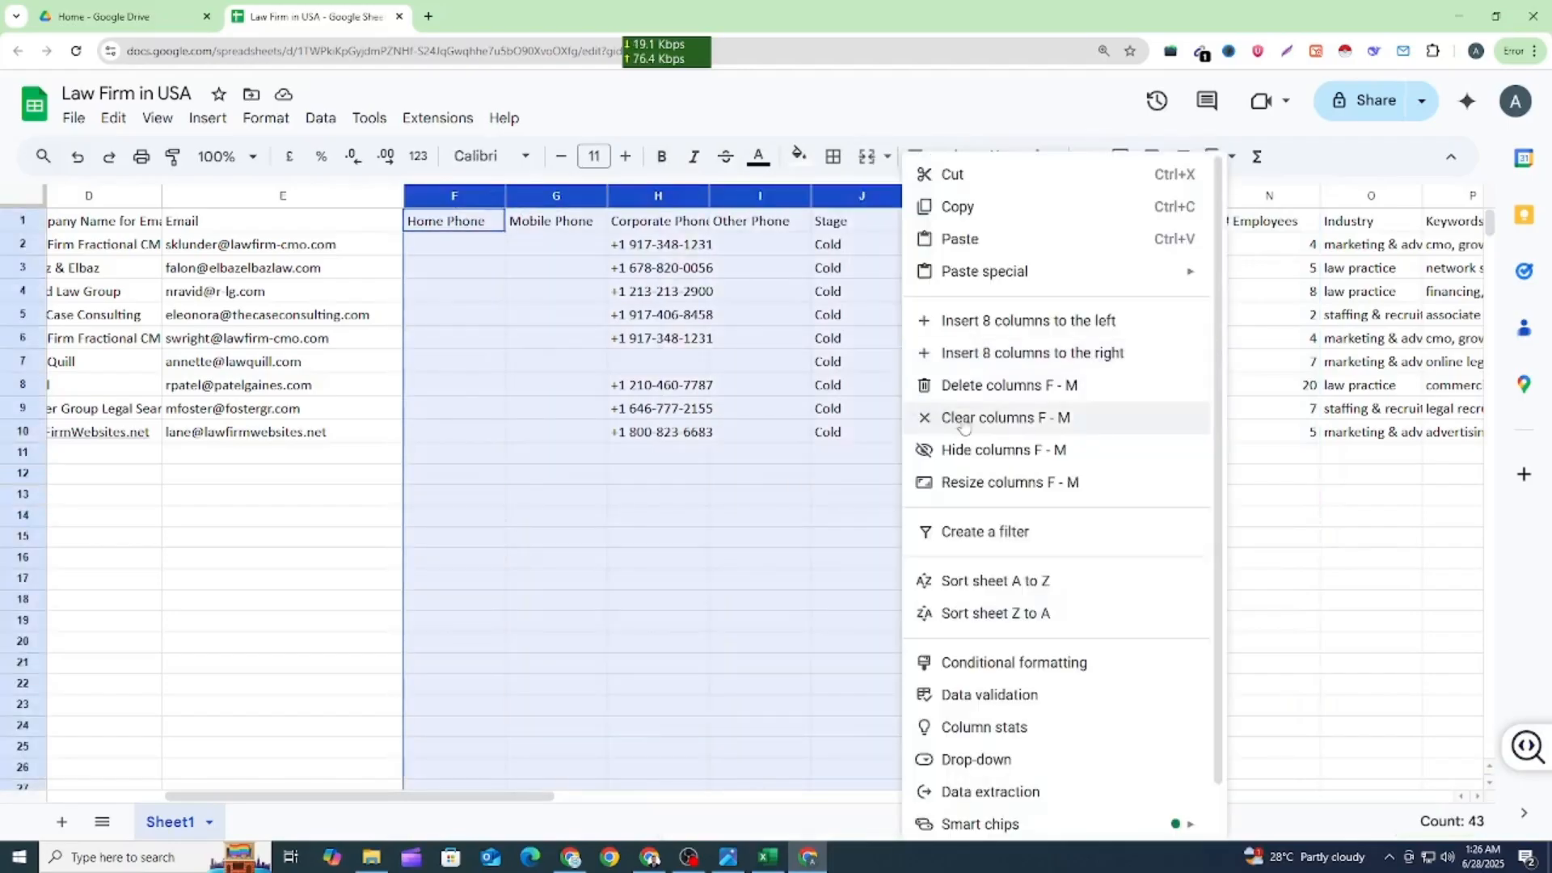
{"action": "left_click", "coordinate": [962, 380]}
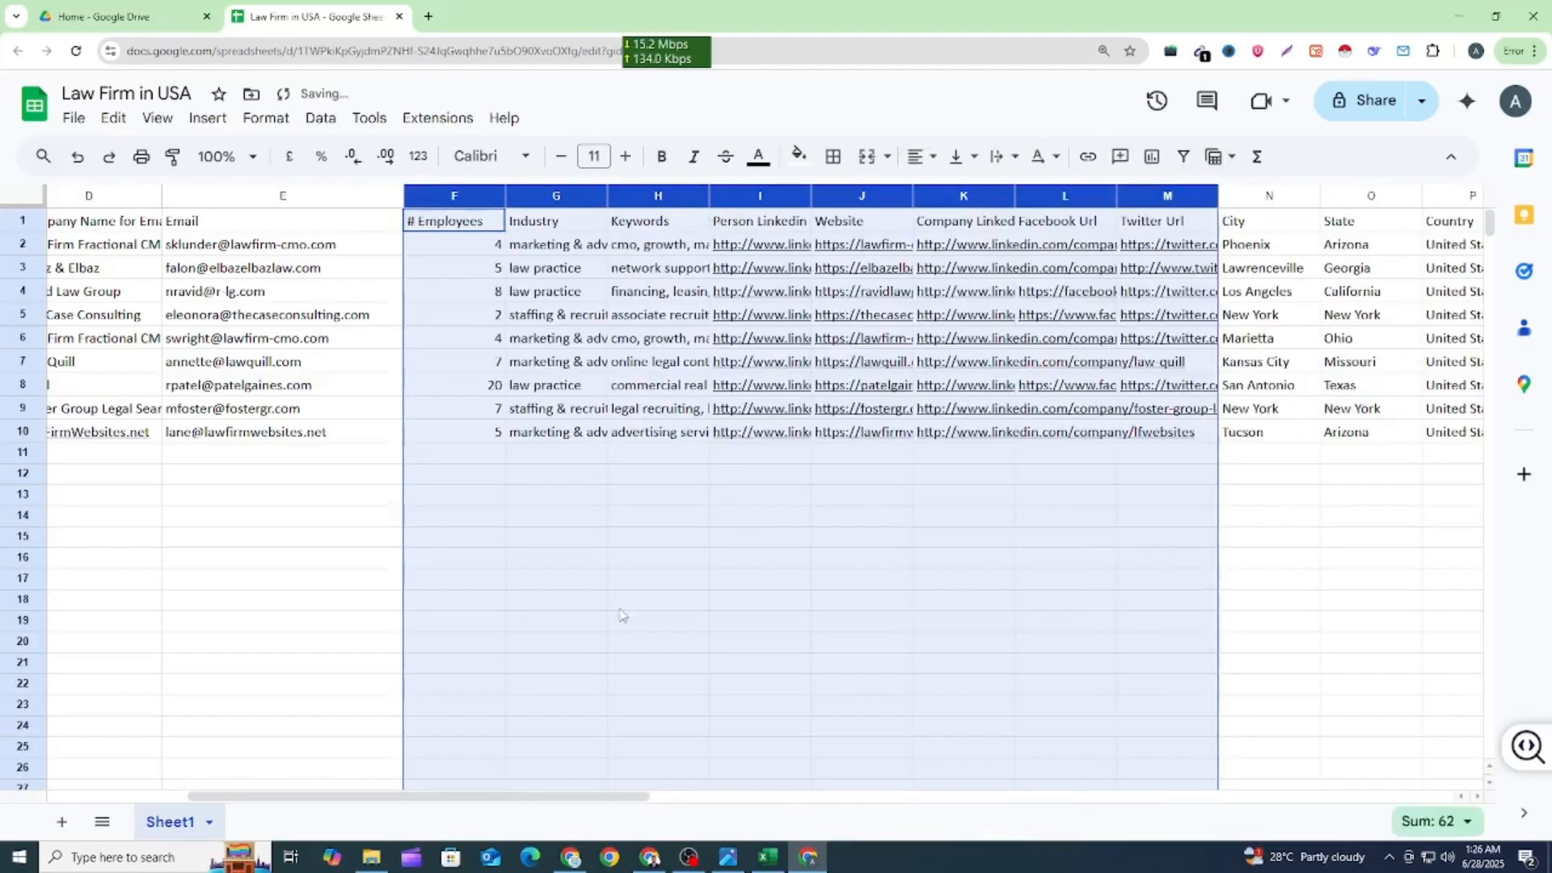
Check the required lead fields in the Upwork job post, then delete the Industry, Keywords and Person Linkedin columns (G to I) from the spreadsheet.
{"action": "left_click", "coordinate": [650, 857]}
{"action": "scroll", "coordinate": [416, 566], "scroll_direction": "down", "scroll_amount": 1}
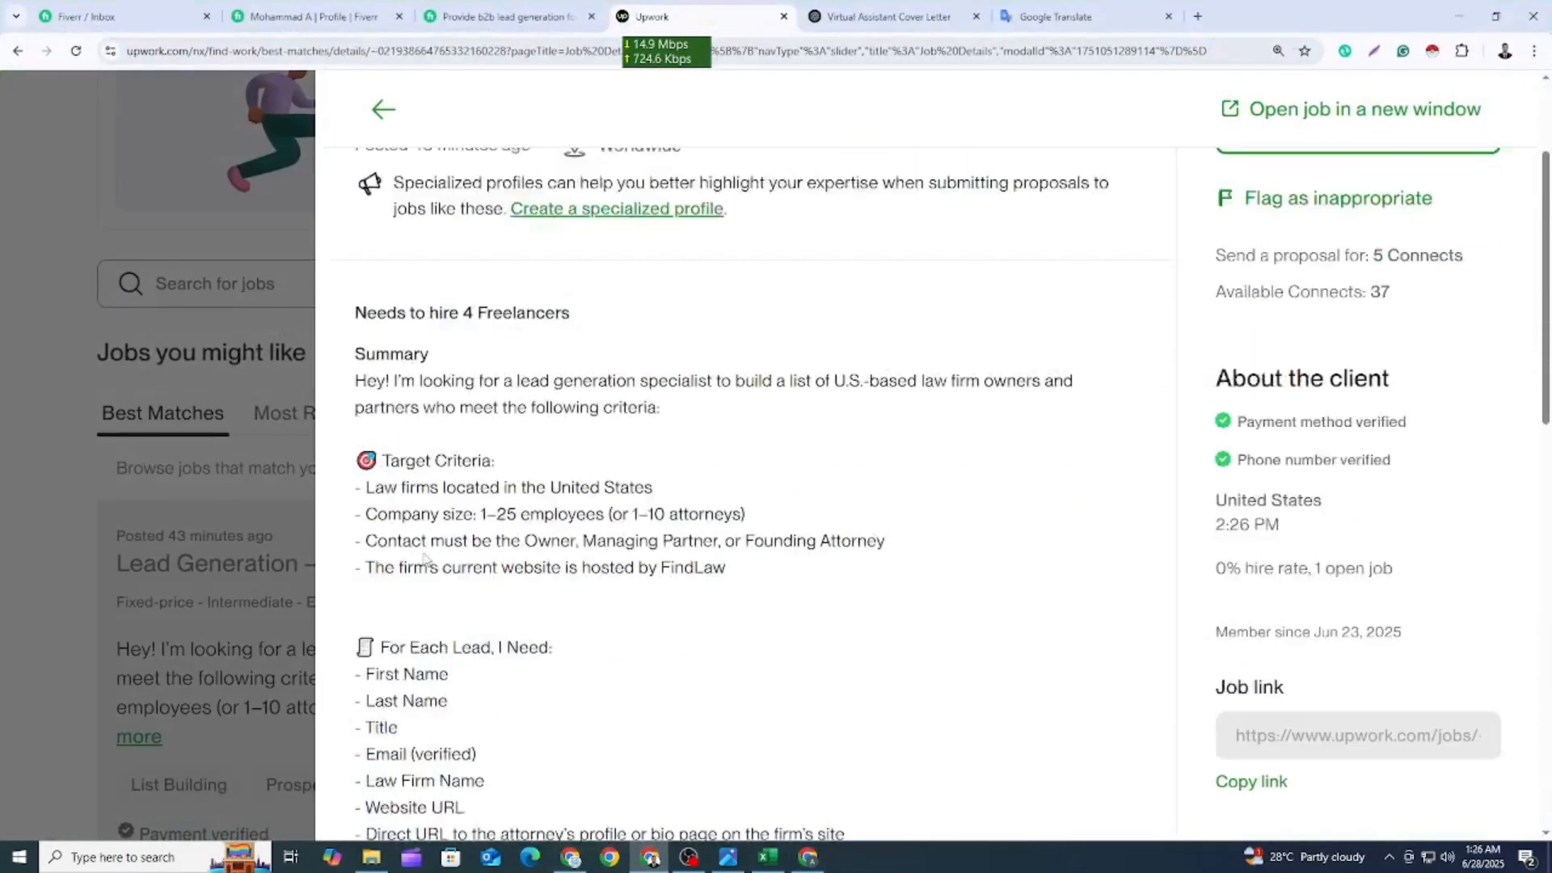
{"action": "scroll", "coordinate": [427, 560], "scroll_direction": "down", "scroll_amount": 3}
{"action": "left_click_drag", "start_coordinate": [496, 661], "coordinate": [483, 663]}
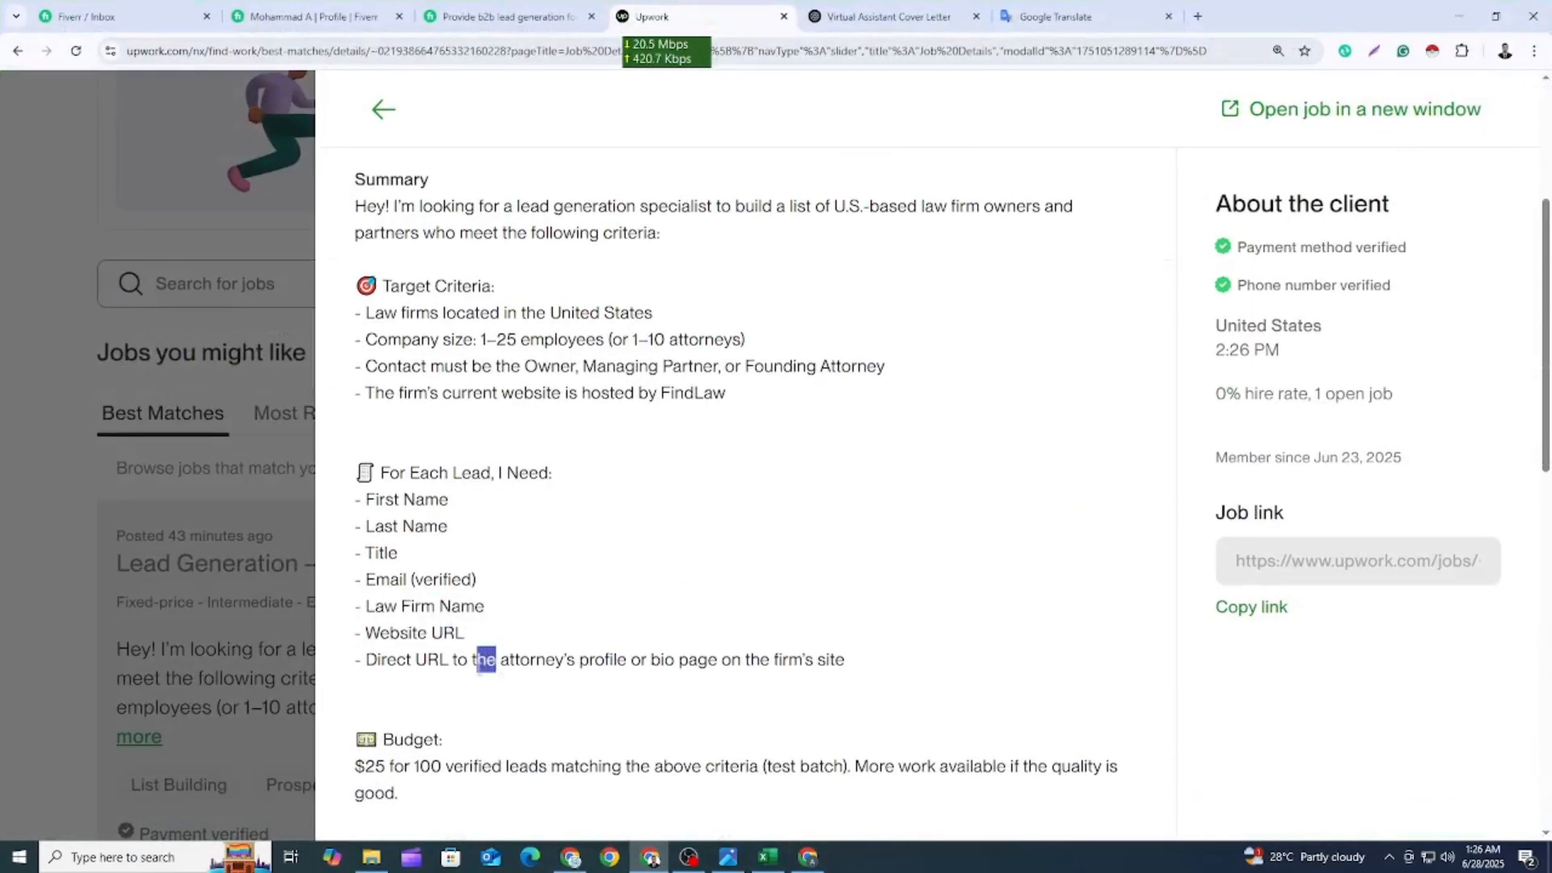
{"action": "key", "text": "alt+Tab"}
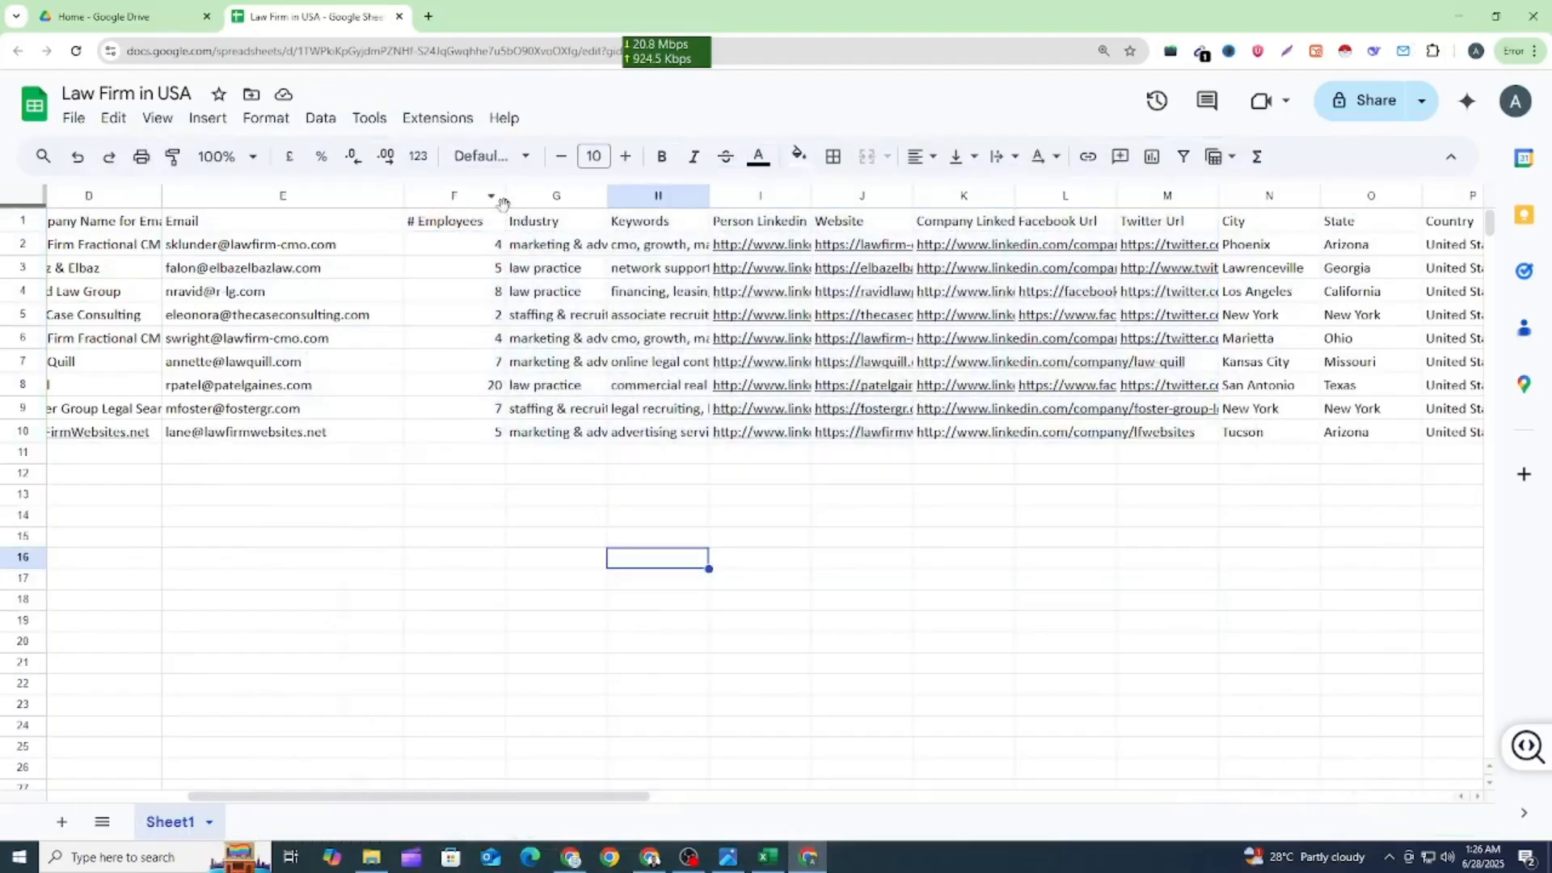
{"action": "left_click", "coordinate": [556, 196]}
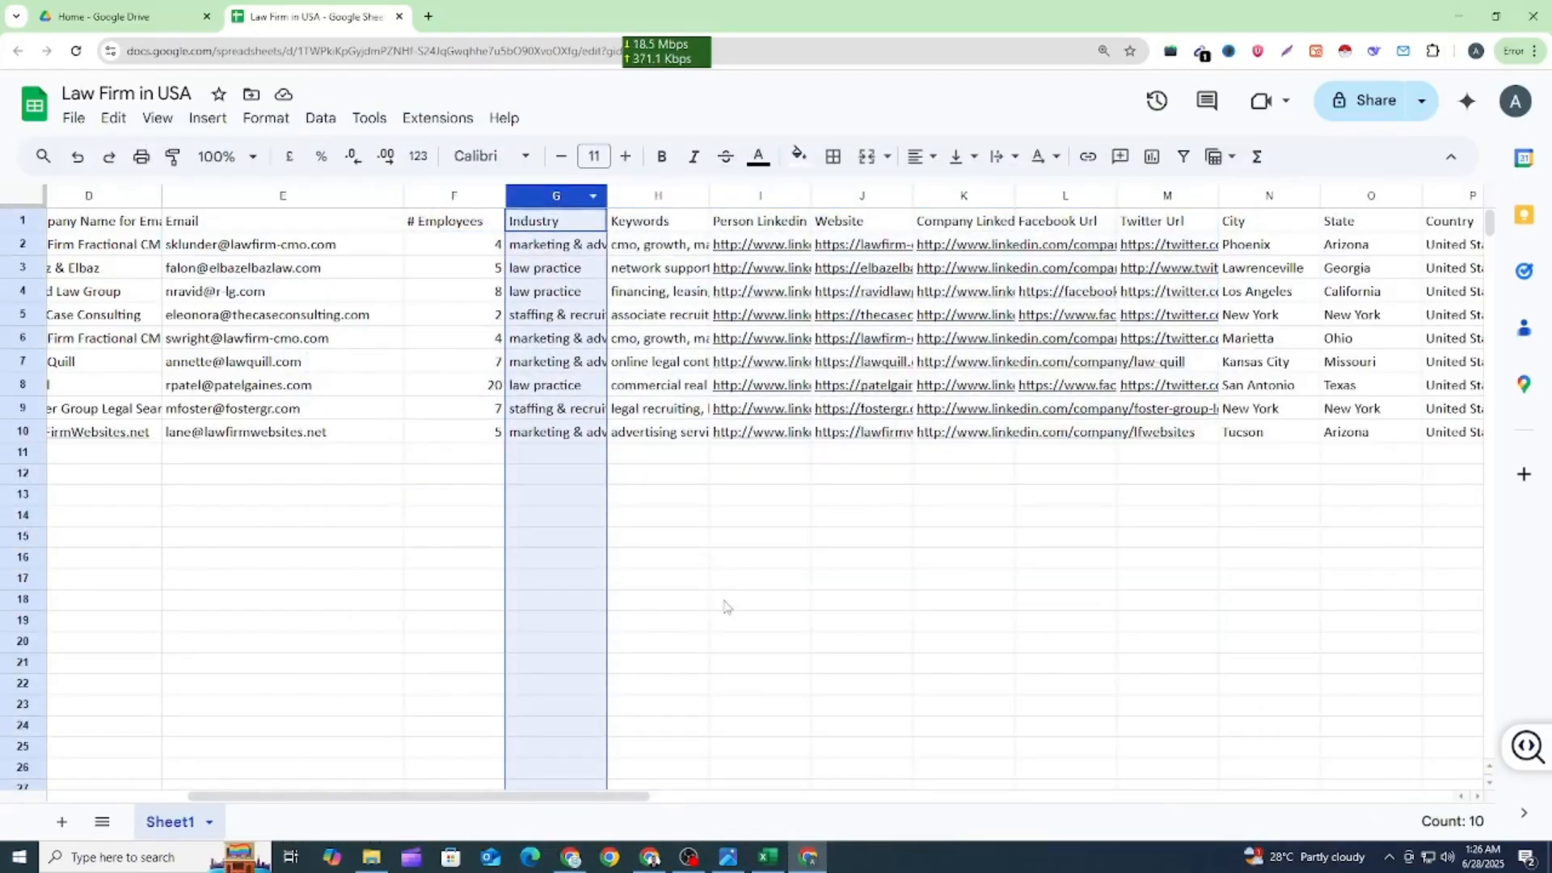
{"action": "left_click_drag", "start_coordinate": [764, 197], "coordinate": [527, 217]}
{"action": "right_click", "coordinate": [558, 218]}
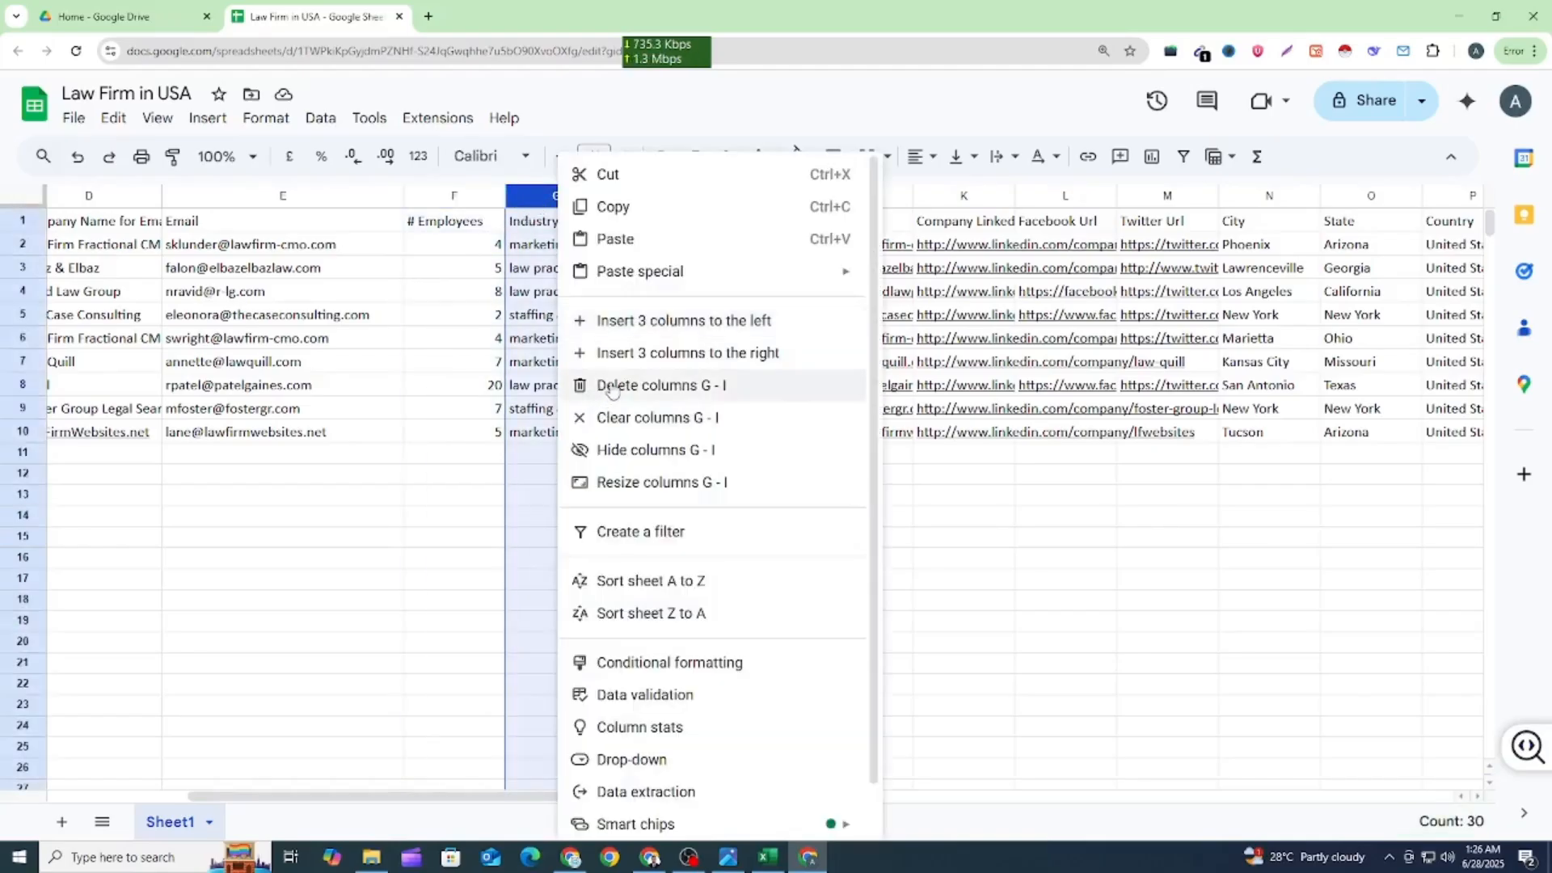
{"action": "left_click", "coordinate": [615, 385]}
{"action": "left_click", "coordinate": [743, 600]}
Delete columns H to M, from Company Linkedin through Country, keeping the Website and Company Address columns.
{"action": "left_click_drag", "start_coordinate": [646, 200], "coordinate": [1169, 247]}
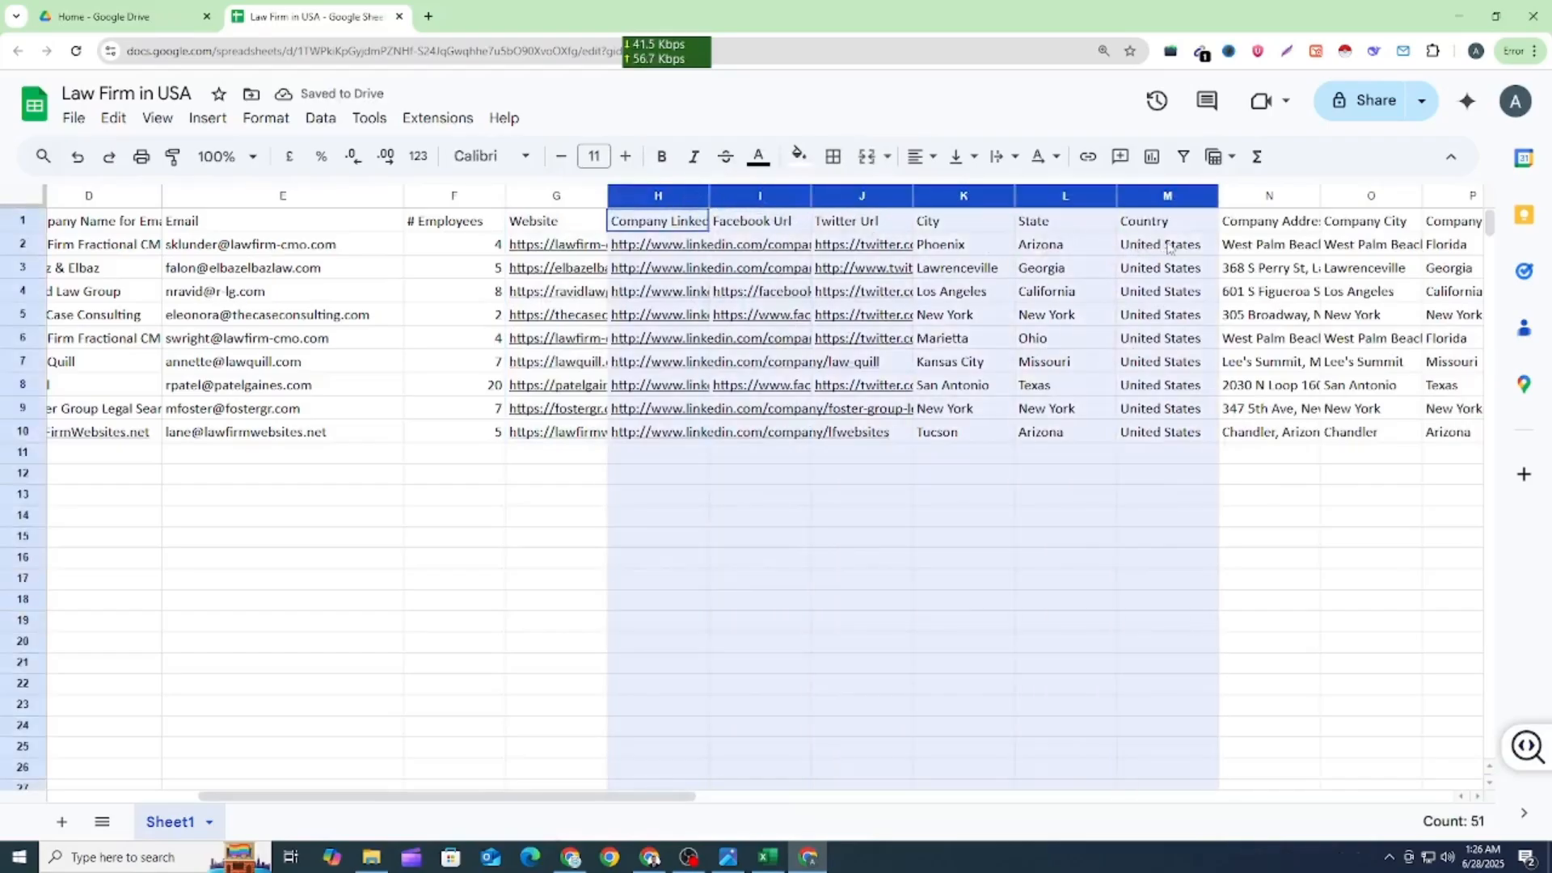
{"action": "right_click", "coordinate": [926, 271]}
{"action": "left_click", "coordinate": [1007, 386]}
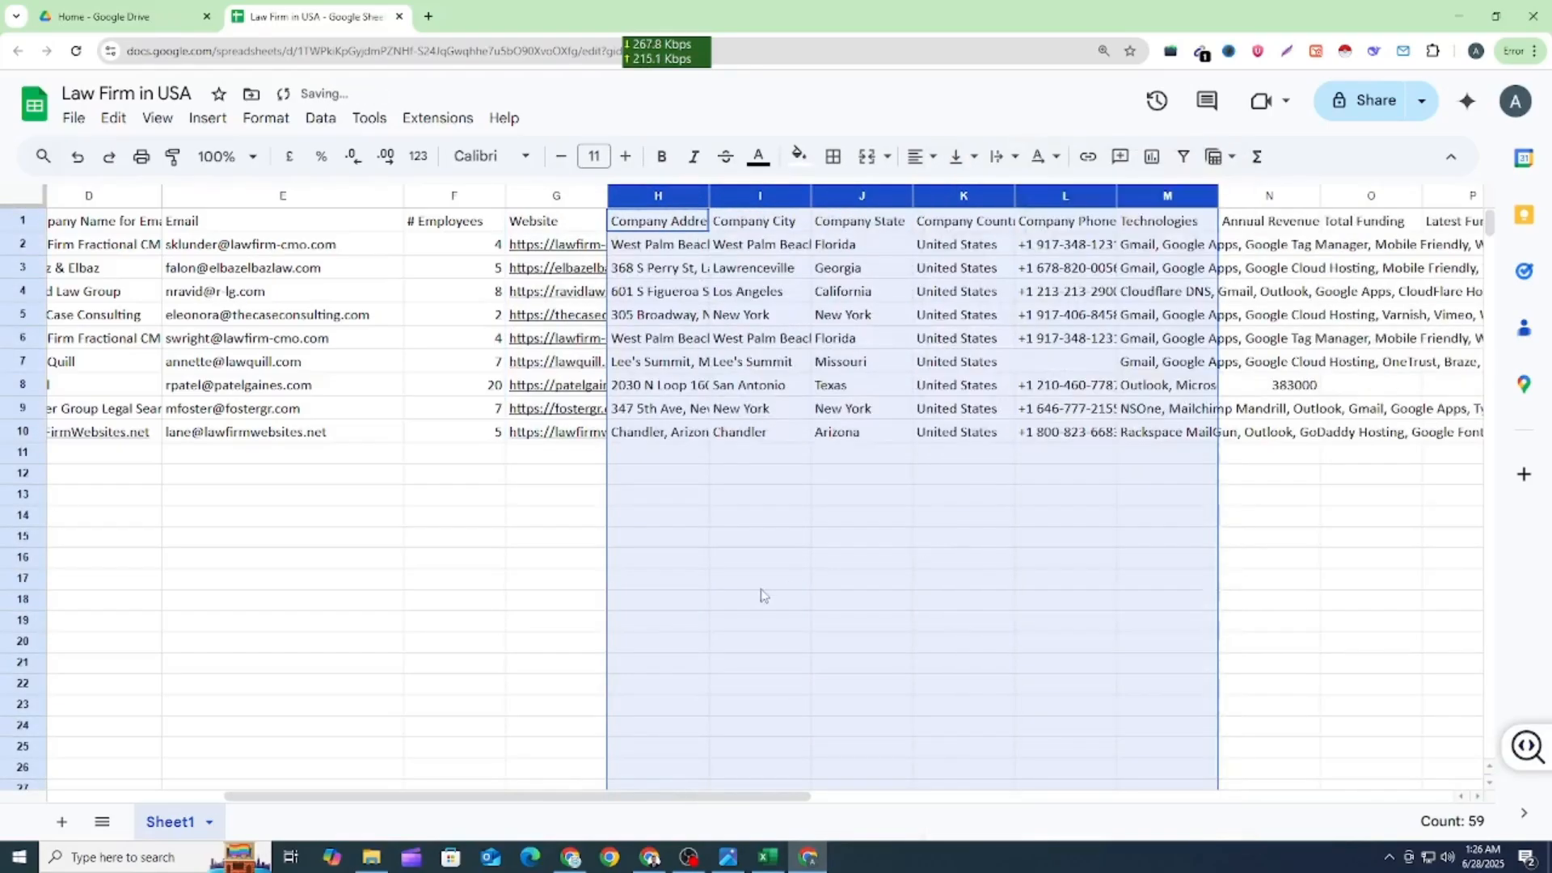
{"action": "left_click", "coordinate": [766, 587]}
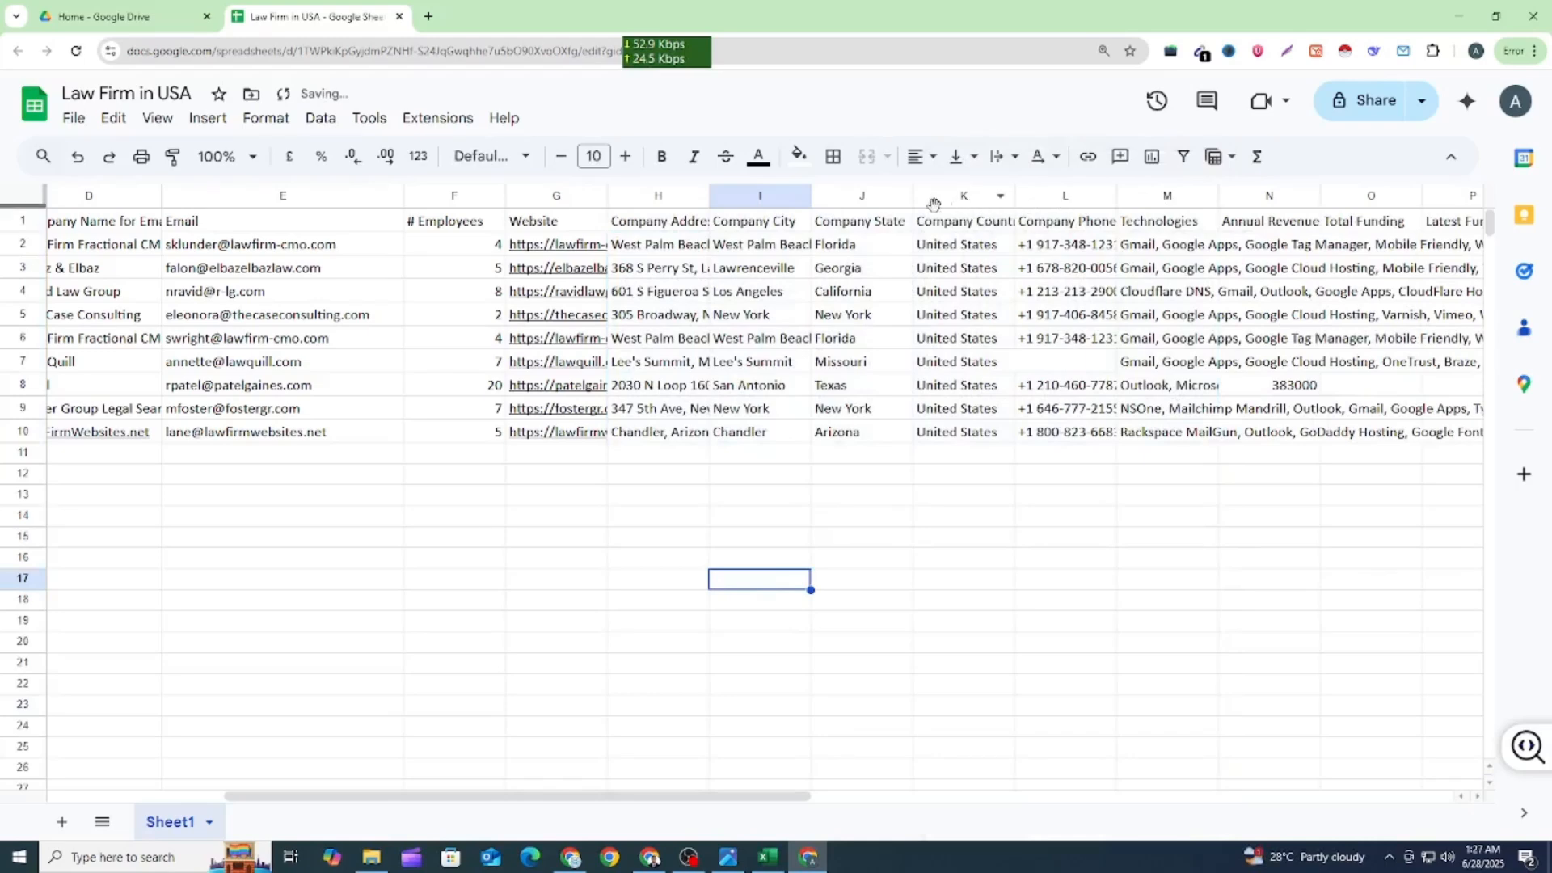
Clear the contents of all columns from Company City onward, leaving Company Address as the last filled column.
{"action": "left_click", "coordinate": [771, 208]}
{"action": "left_click", "coordinate": [905, 475]}
{"action": "left_click_drag", "start_coordinate": [750, 204], "coordinate": [1550, 260]}
{"action": "key", "text": "Delete"}
{"action": "left_click", "coordinate": [717, 518]}
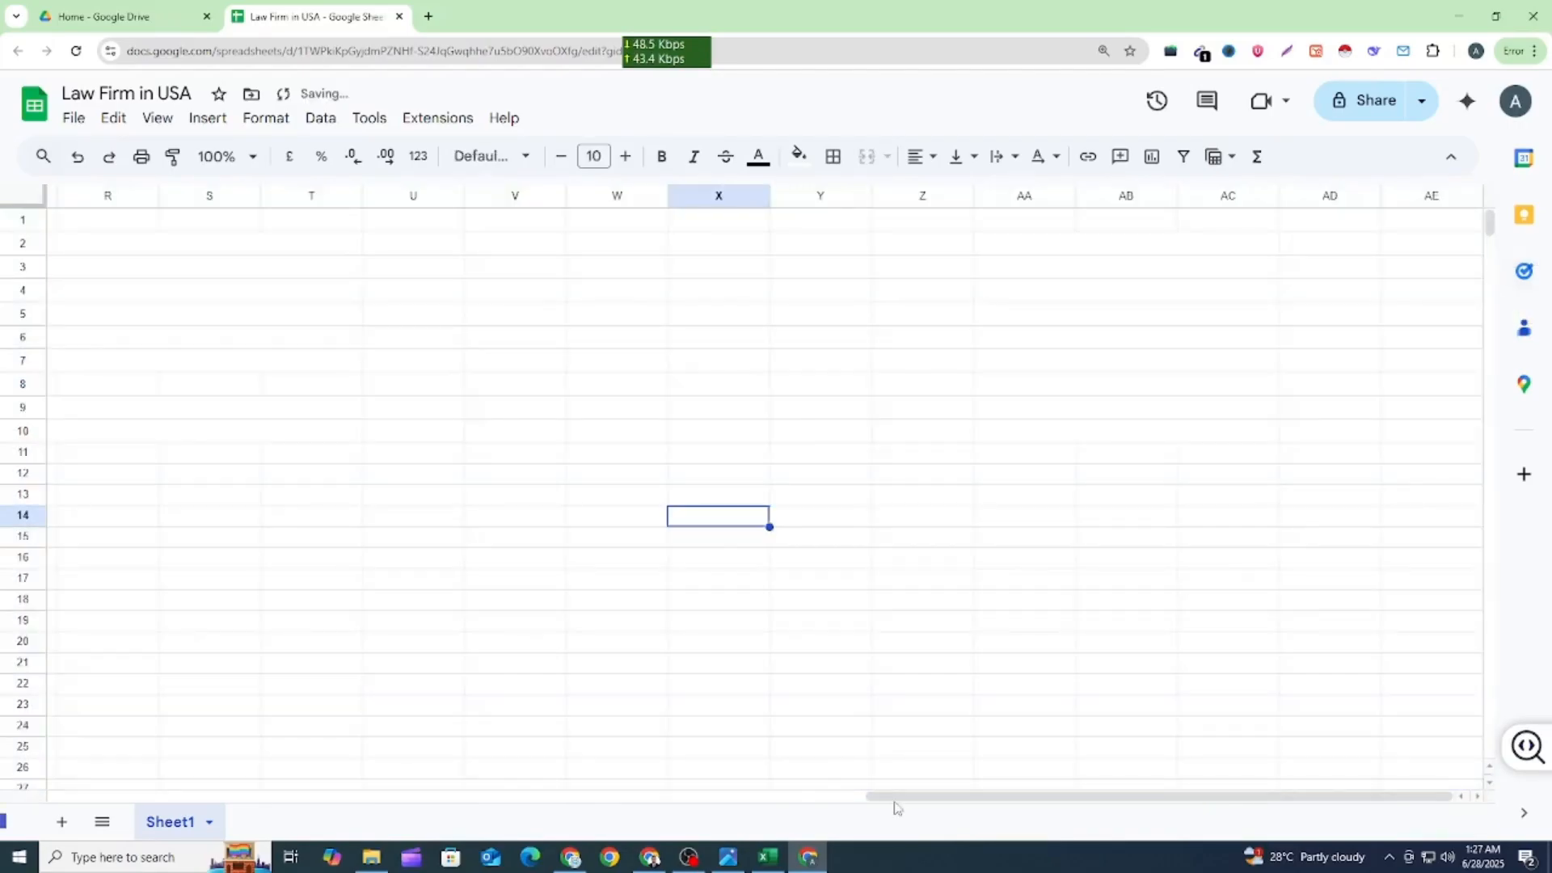
{"action": "left_click", "coordinate": [515, 727]}
{"action": "left_click_drag", "start_coordinate": [884, 797], "coordinate": [2, 806]}
Compare the lead fields required in the Upwork job post with the column headers of the spreadsheet.
{"action": "left_click", "coordinate": [651, 857]}
{"action": "left_click_drag", "start_coordinate": [452, 503], "coordinate": [356, 555]}
{"action": "left_click_drag", "start_coordinate": [418, 599], "coordinate": [394, 583]}
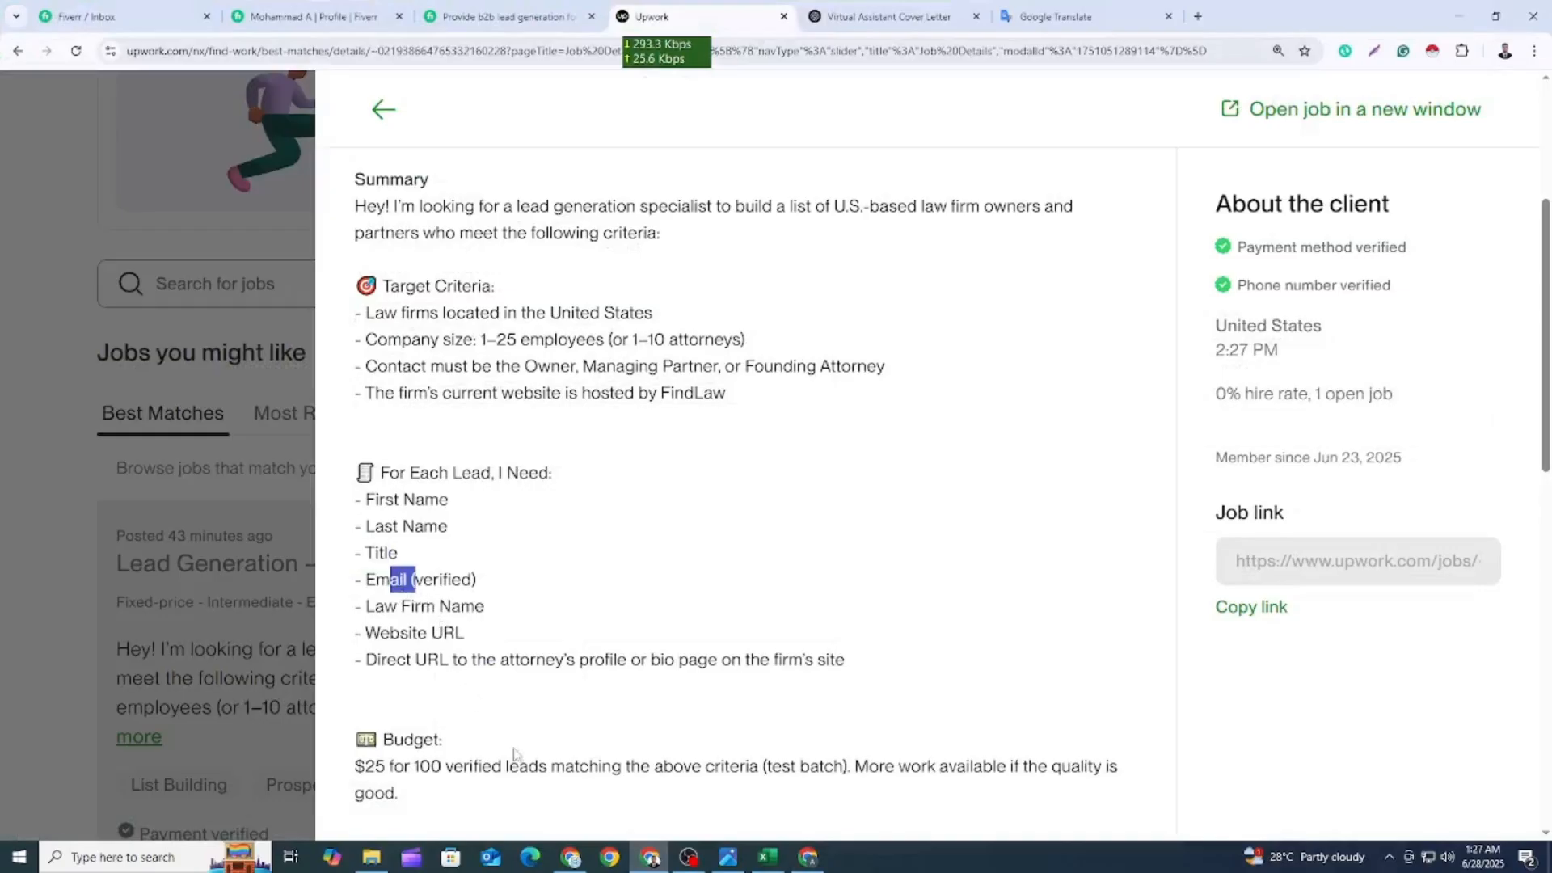
{"action": "left_click", "coordinate": [651, 857]}
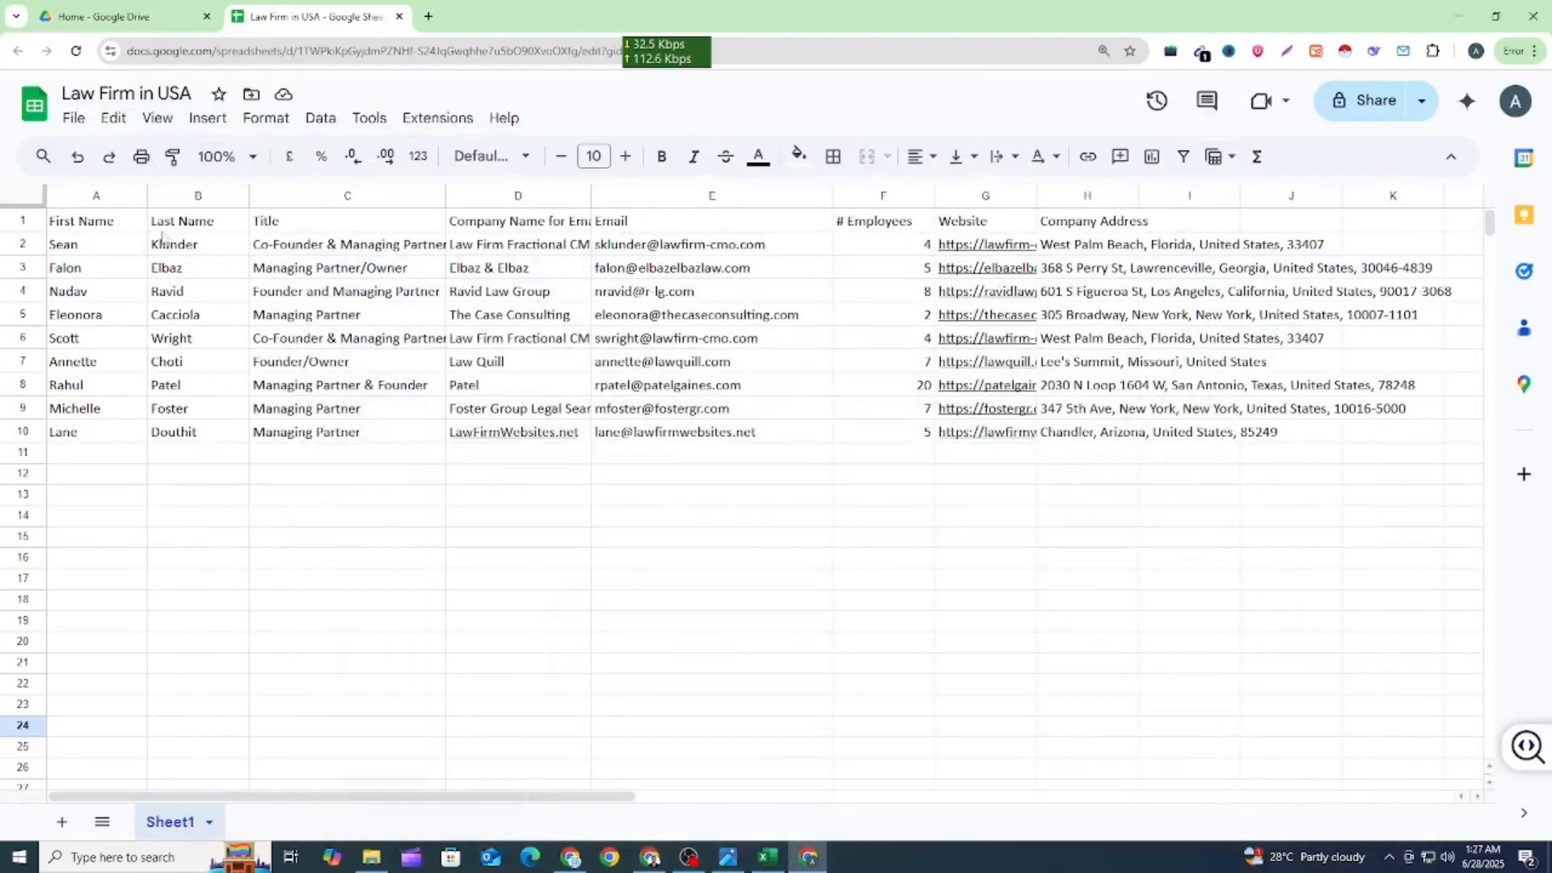
{"action": "left_click", "coordinate": [186, 226]}
{"action": "left_click", "coordinate": [320, 230]}
{"action": "left_click", "coordinate": [641, 221]}
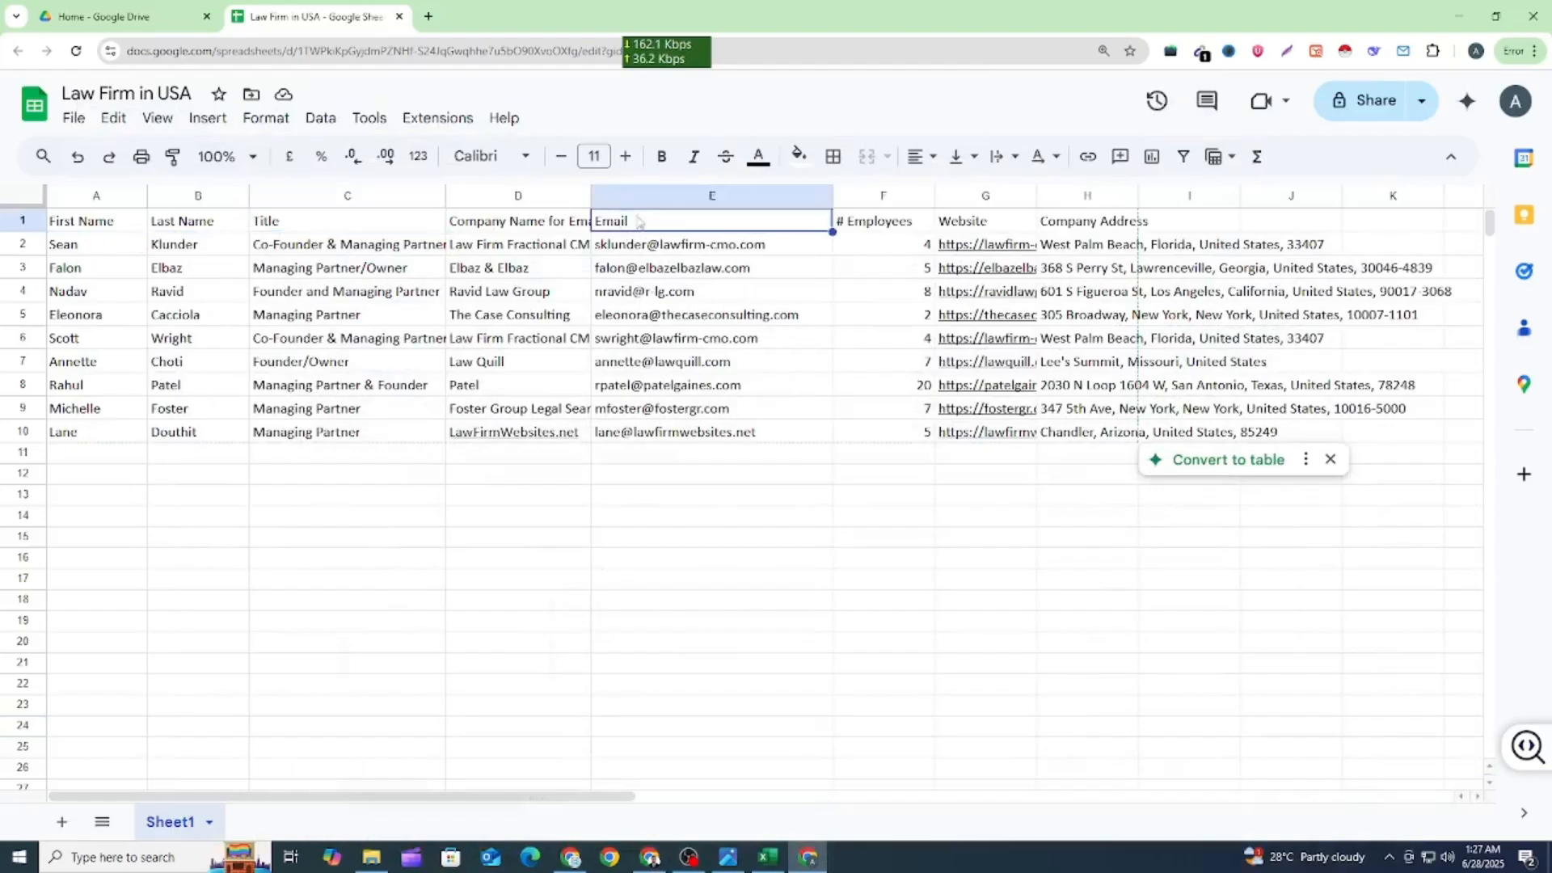
Insert a column before Company Name for Emails and move the Email column into it, directly after Title.
{"action": "left_click", "coordinate": [522, 195]}
{"action": "right_click", "coordinate": [521, 196]}
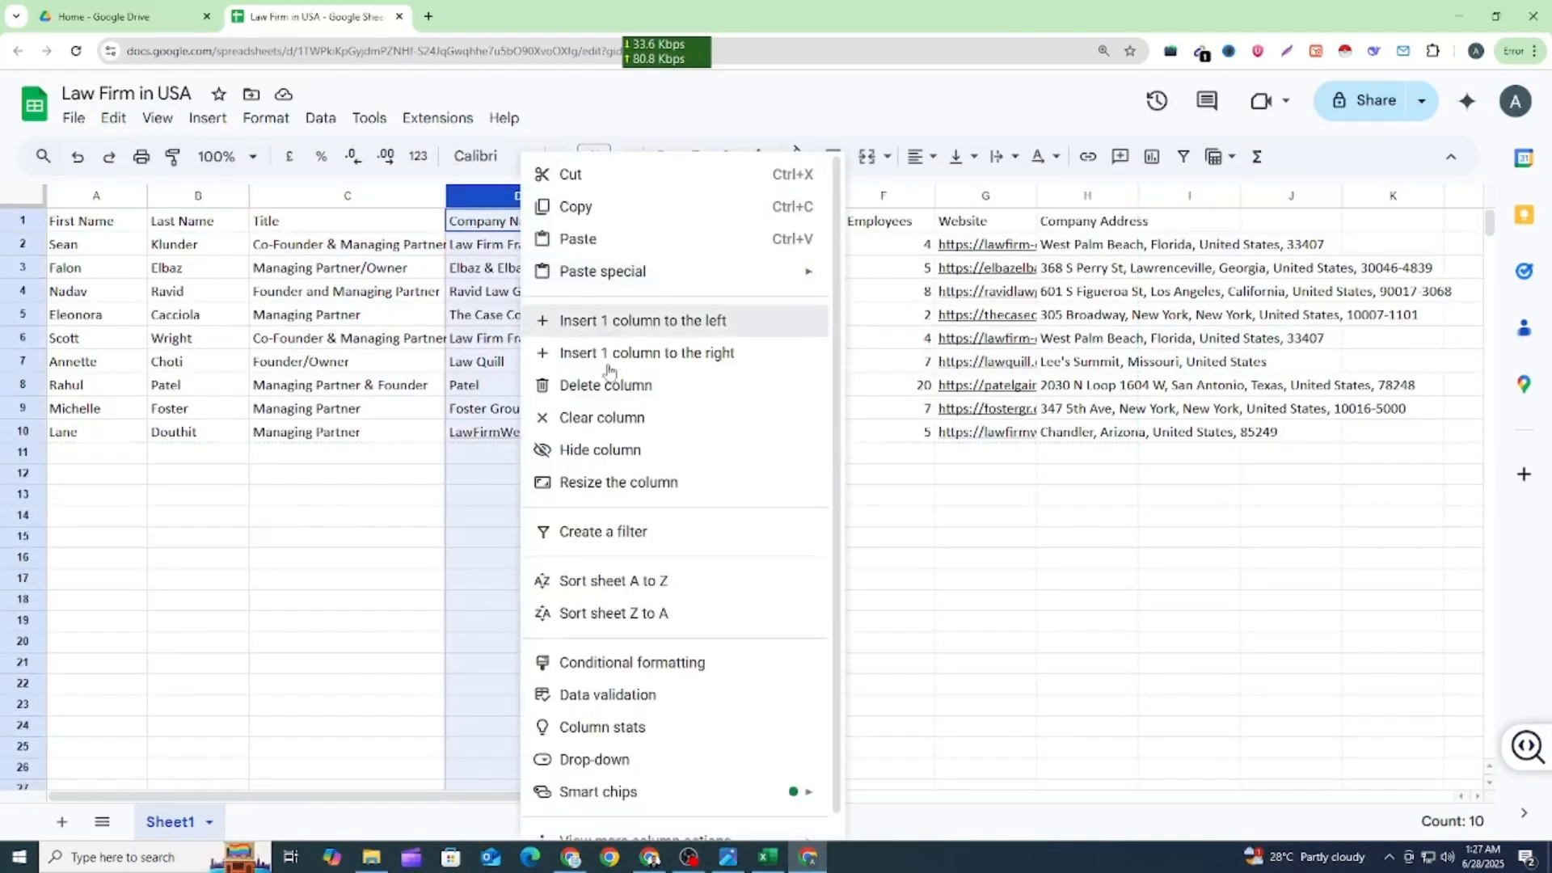
{"action": "left_click", "coordinate": [582, 322]}
{"action": "left_click", "coordinate": [799, 192]}
{"action": "key", "text": "ctrl+x"}
{"action": "left_click", "coordinate": [518, 198]}
{"action": "key", "text": "ctrl+v"}
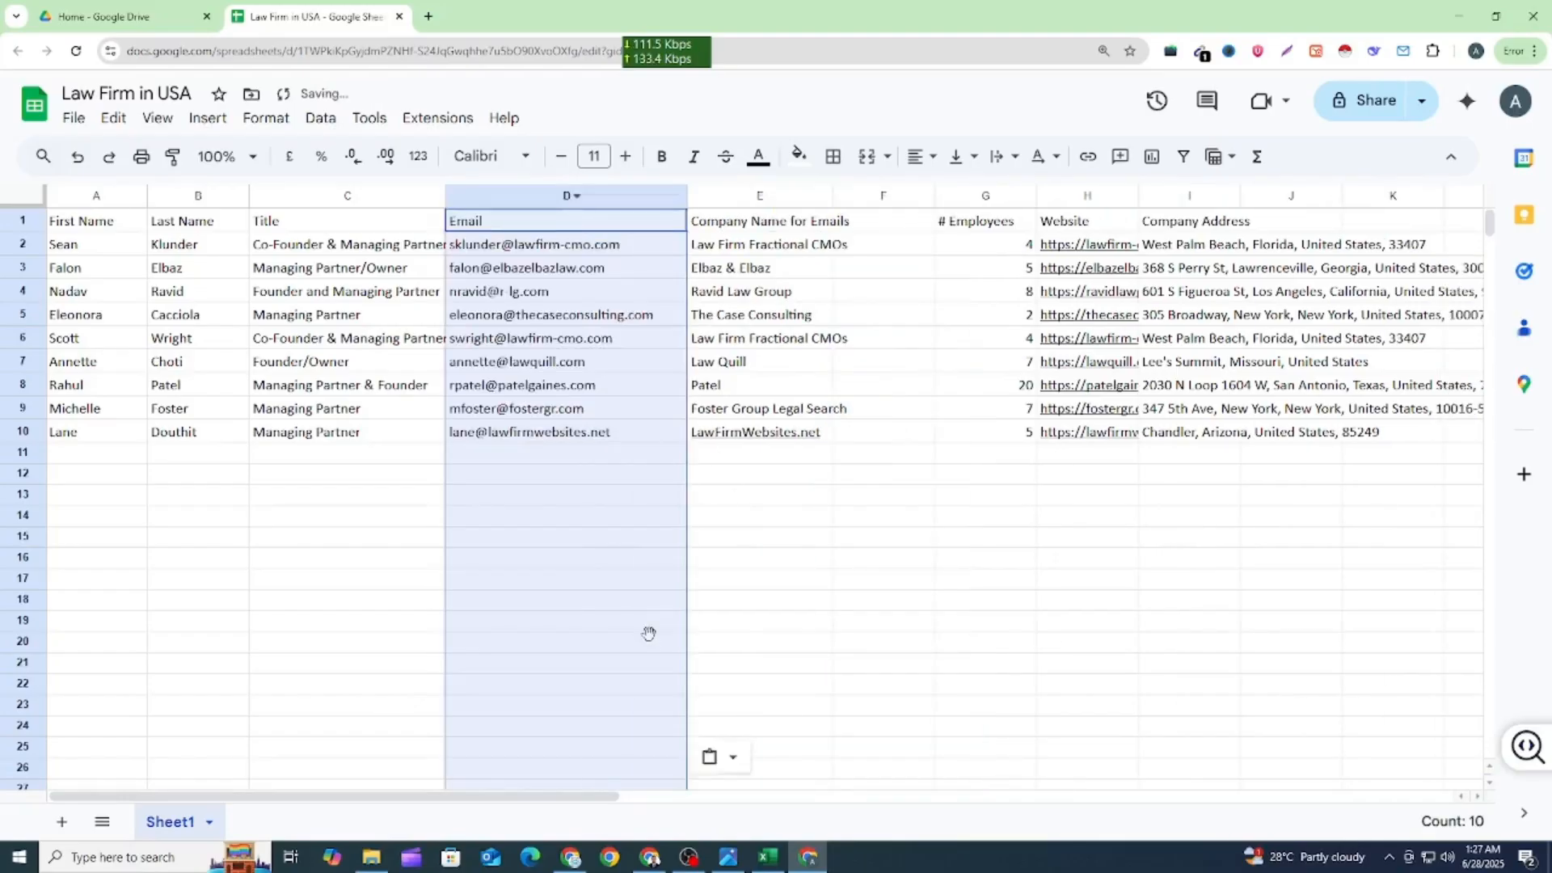
{"action": "left_click", "coordinate": [649, 638]}
Delete the empty column F together with the # Employees column.
{"action": "left_click", "coordinate": [883, 191]}
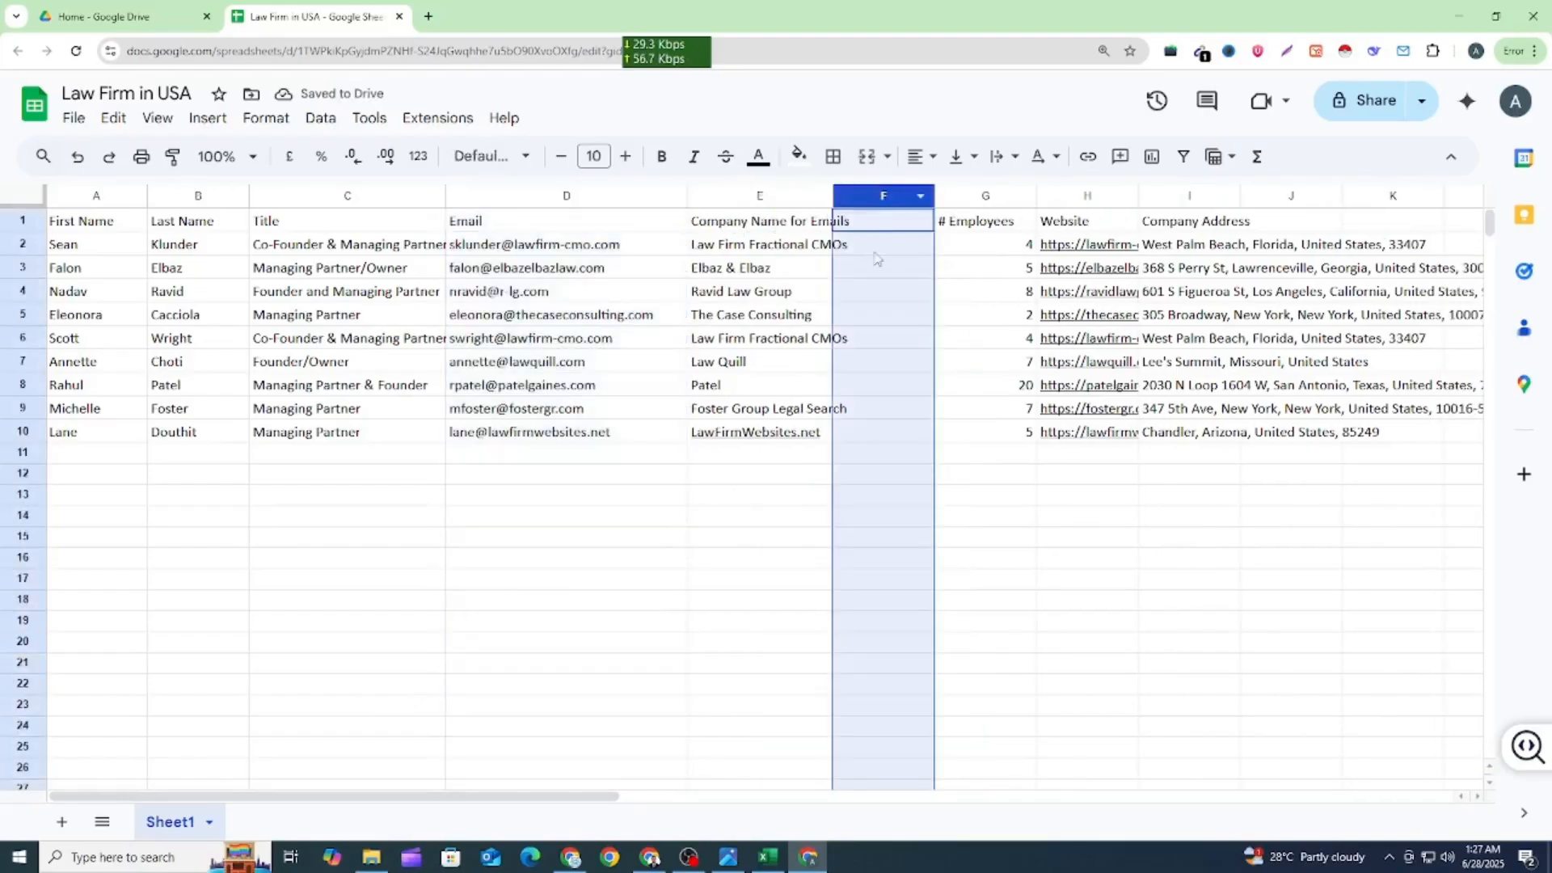
{"action": "left_click_drag", "start_coordinate": [1005, 407], "coordinate": [995, 386]}
{"action": "left_click_drag", "start_coordinate": [984, 197], "coordinate": [896, 192]}
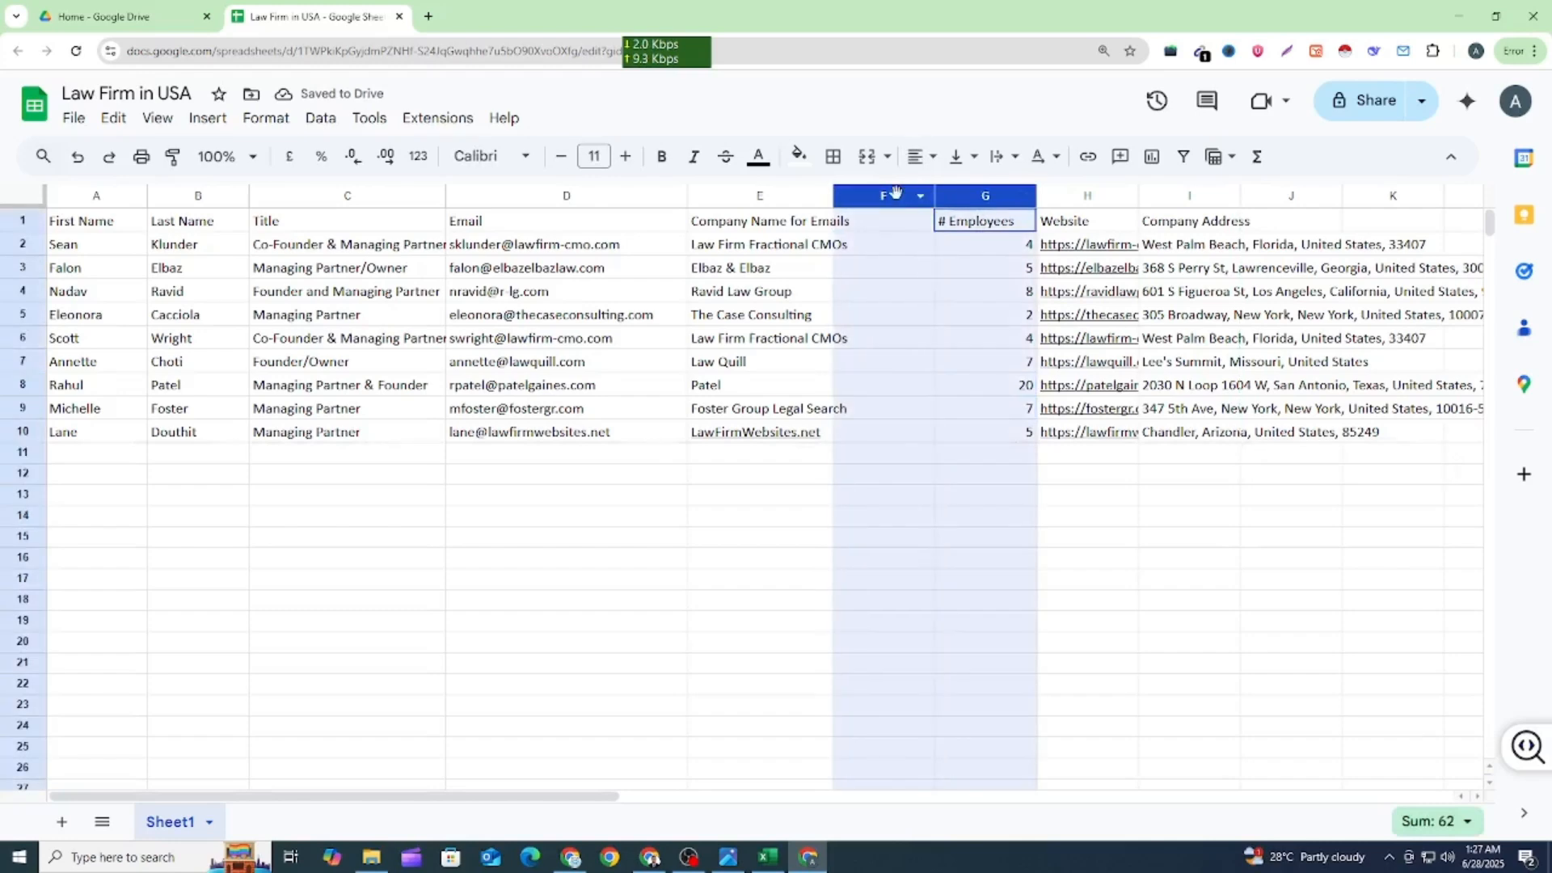
{"action": "right_click", "coordinate": [895, 361]}
{"action": "left_click", "coordinate": [930, 386]}
{"action": "left_click", "coordinate": [768, 582]}
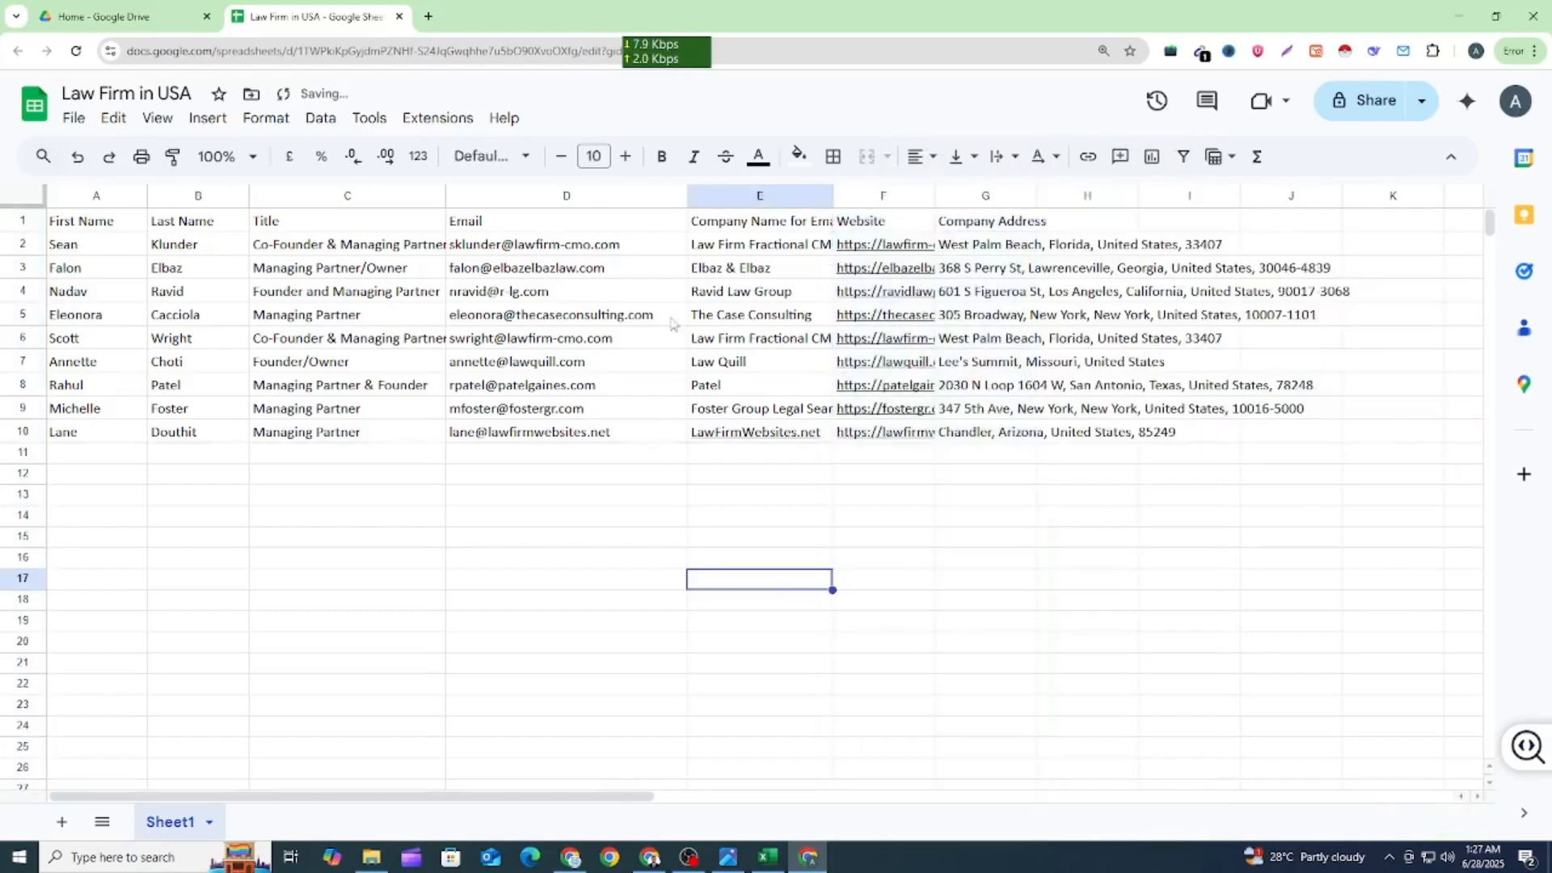
Copy the words Law Firm from the required lead fields in the Upwork job post and return to the spreadsheet.
{"action": "left_click", "coordinate": [651, 857]}
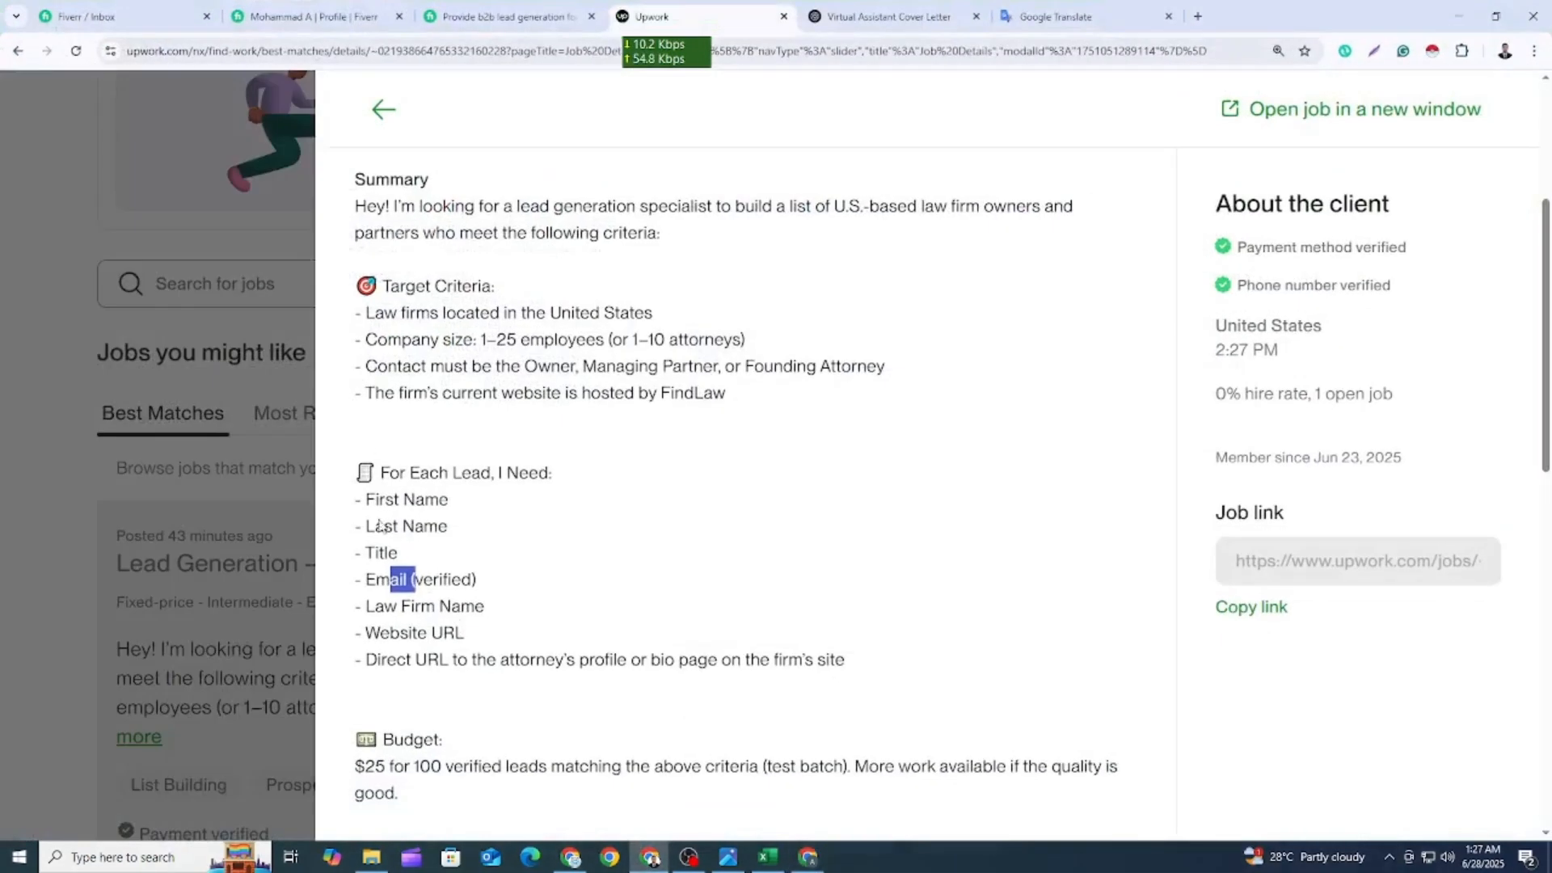
{"action": "mouse_move", "coordinate": [396, 579]}
{"action": "left_mouse_down"}
{"action": "mouse_move", "coordinate": [473, 580]}
{"action": "mouse_move", "coordinate": [496, 613]}
{"action": "mouse_move", "coordinate": [384, 608]}
{"action": "left_mouse_up"}
{"action": "left_click", "coordinate": [511, 612]}
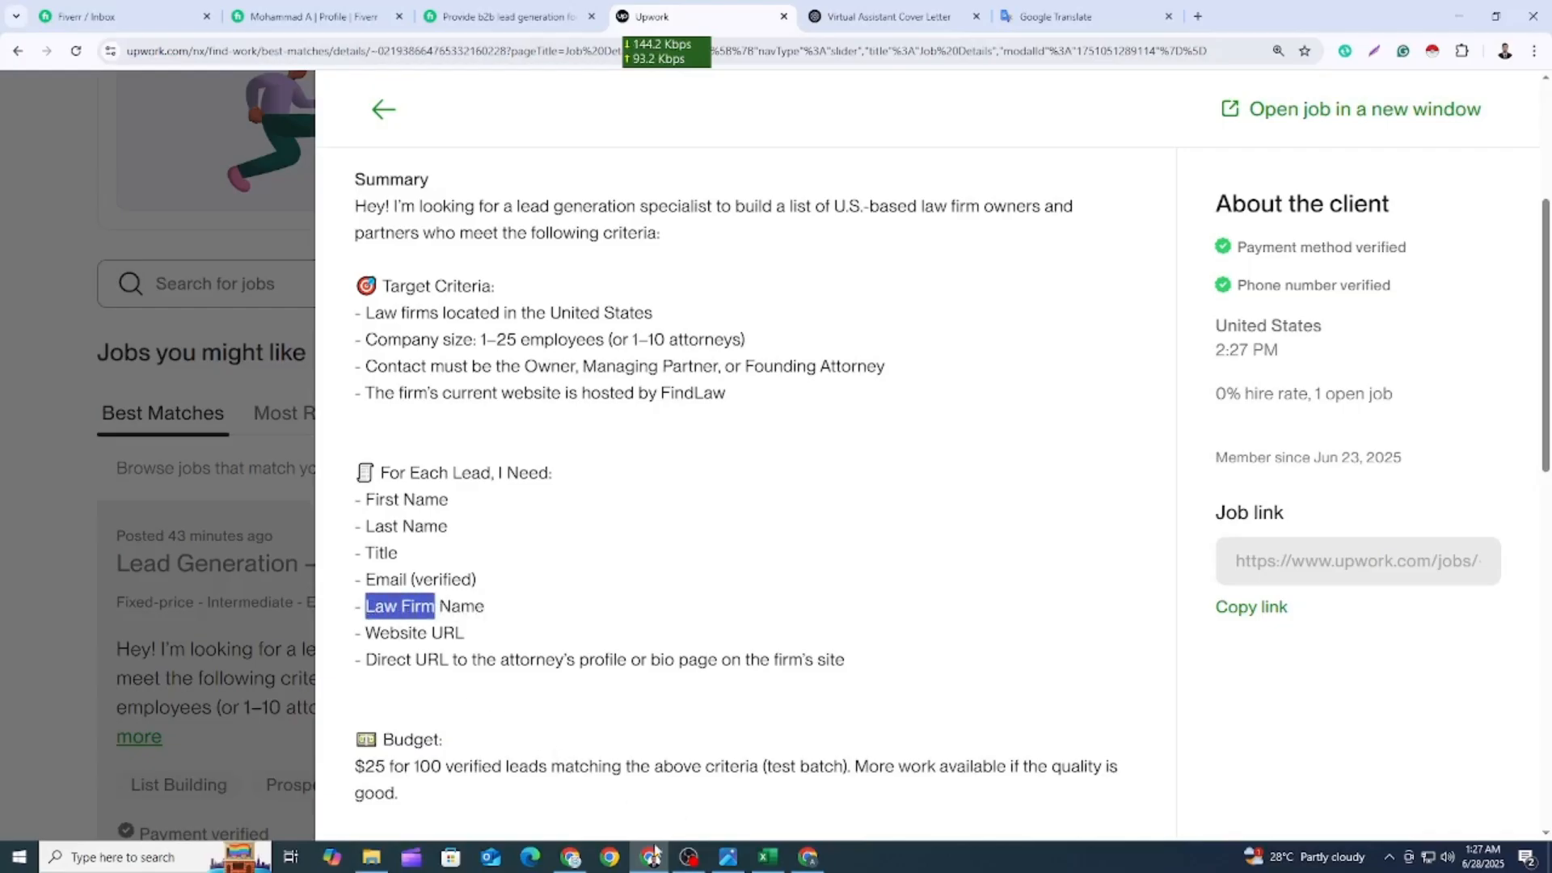
{"action": "left_click", "coordinate": [574, 859]}
{"action": "left_click", "coordinate": [805, 859]}
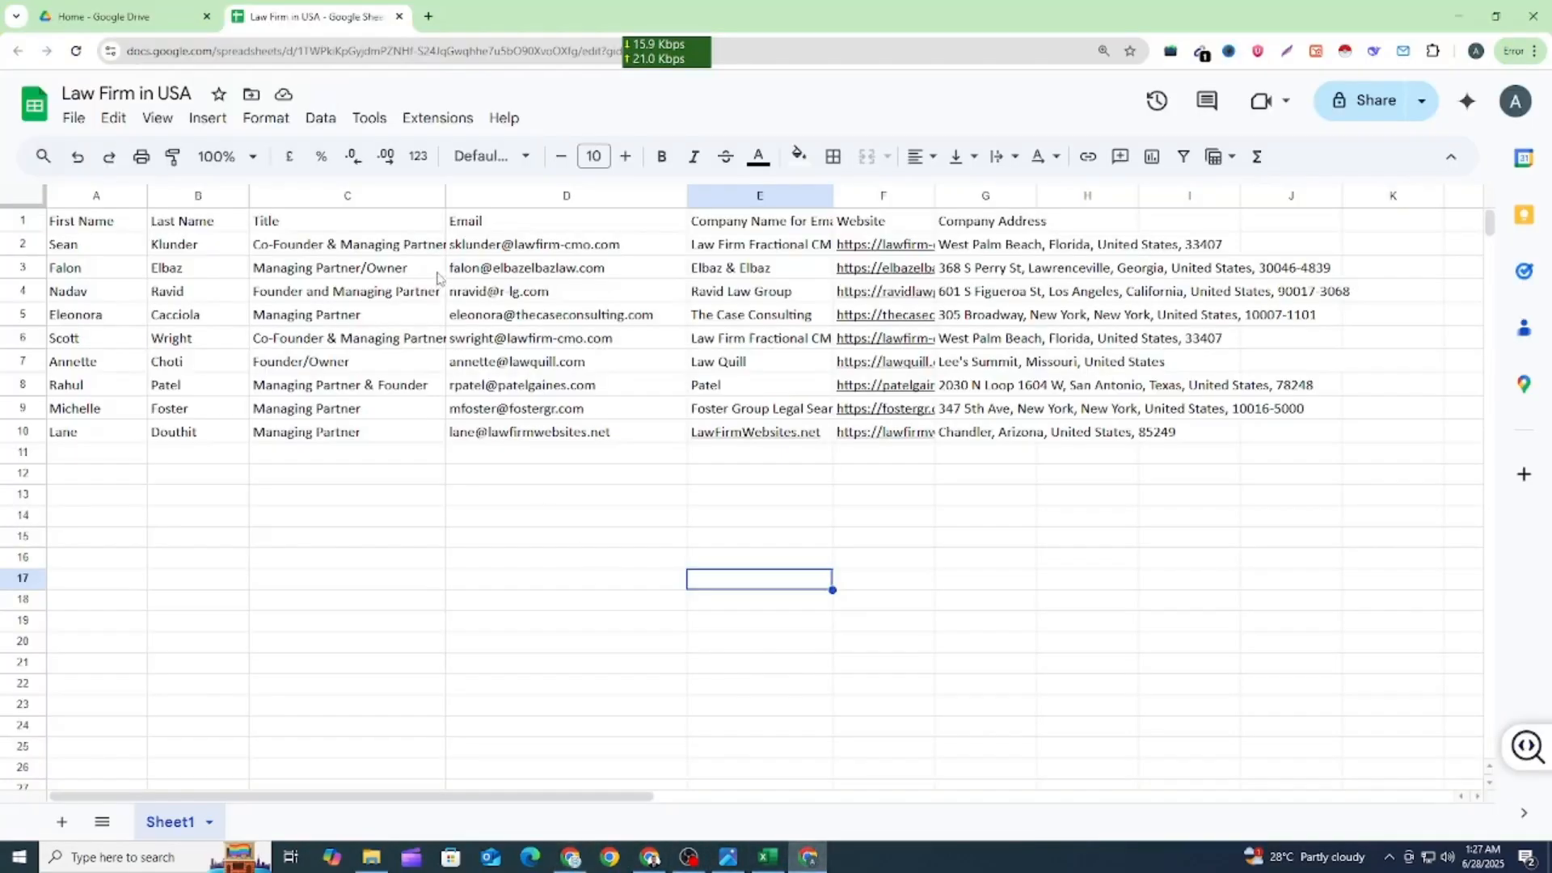
Replace the Company Name for Emails header with Law Firm.
{"action": "double_click", "coordinate": [747, 224]}
{"action": "left_click_drag", "start_coordinate": [847, 220], "coordinate": [691, 221]}
{"action": "key", "text": "ctrl+v"}
{"action": "left_click", "coordinate": [537, 540]}
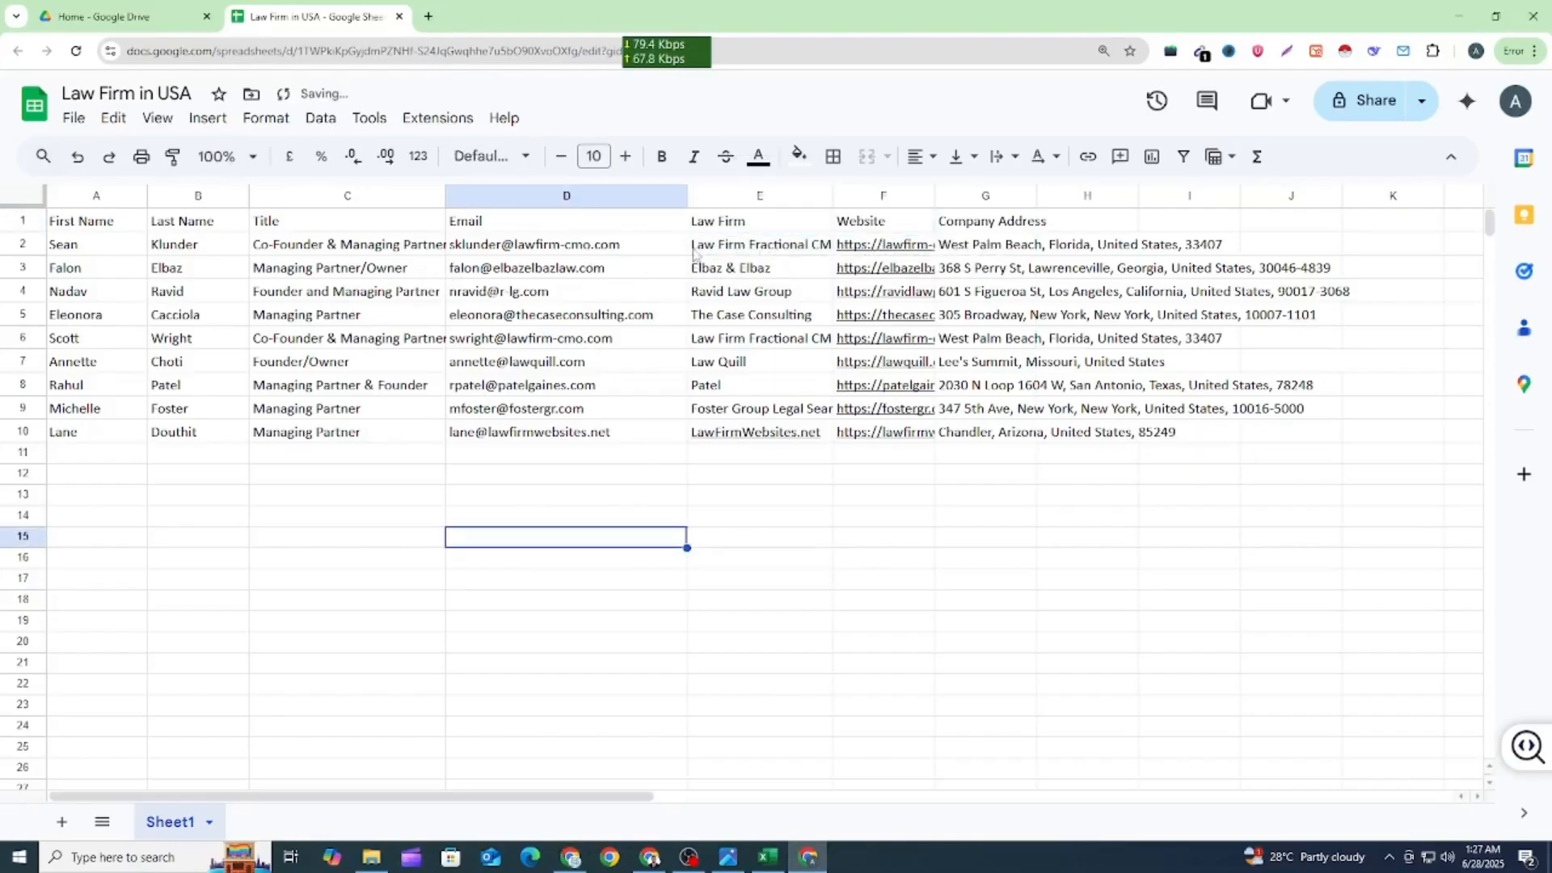
Change the Website column header to Law Firm Website.
{"action": "left_click", "coordinate": [885, 228]}
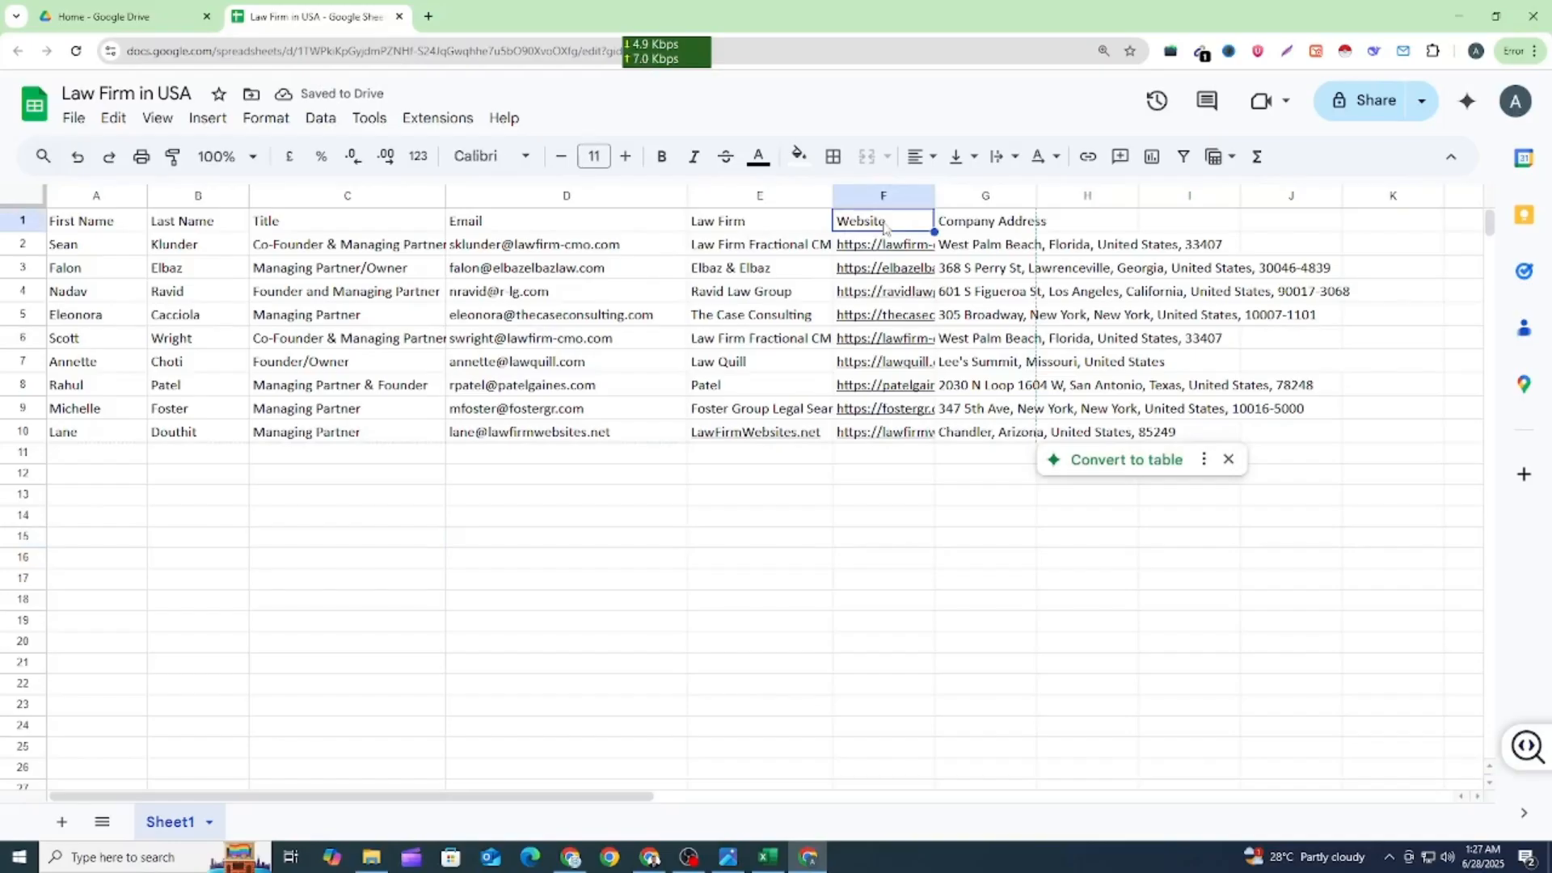
{"action": "double_click", "coordinate": [838, 224]}
{"action": "key", "text": "ctrl+v"}
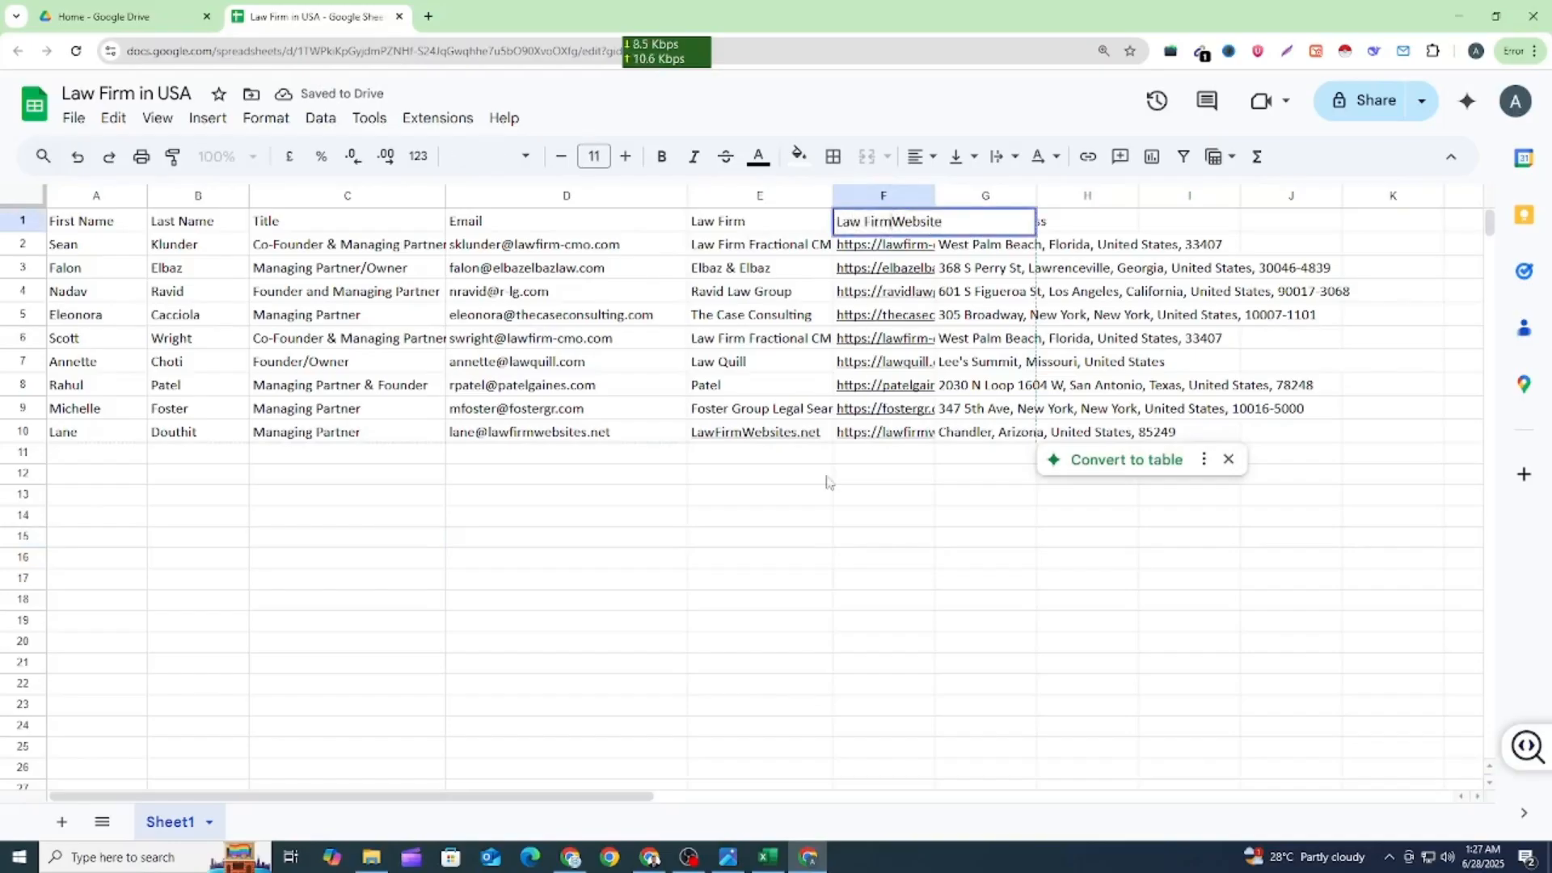
{"action": "left_click", "coordinate": [712, 602]}
Fit the Law Firm Website and Law Firm columns to their contents and widen the Title and Last Name columns.
{"action": "double_click", "coordinate": [935, 196]}
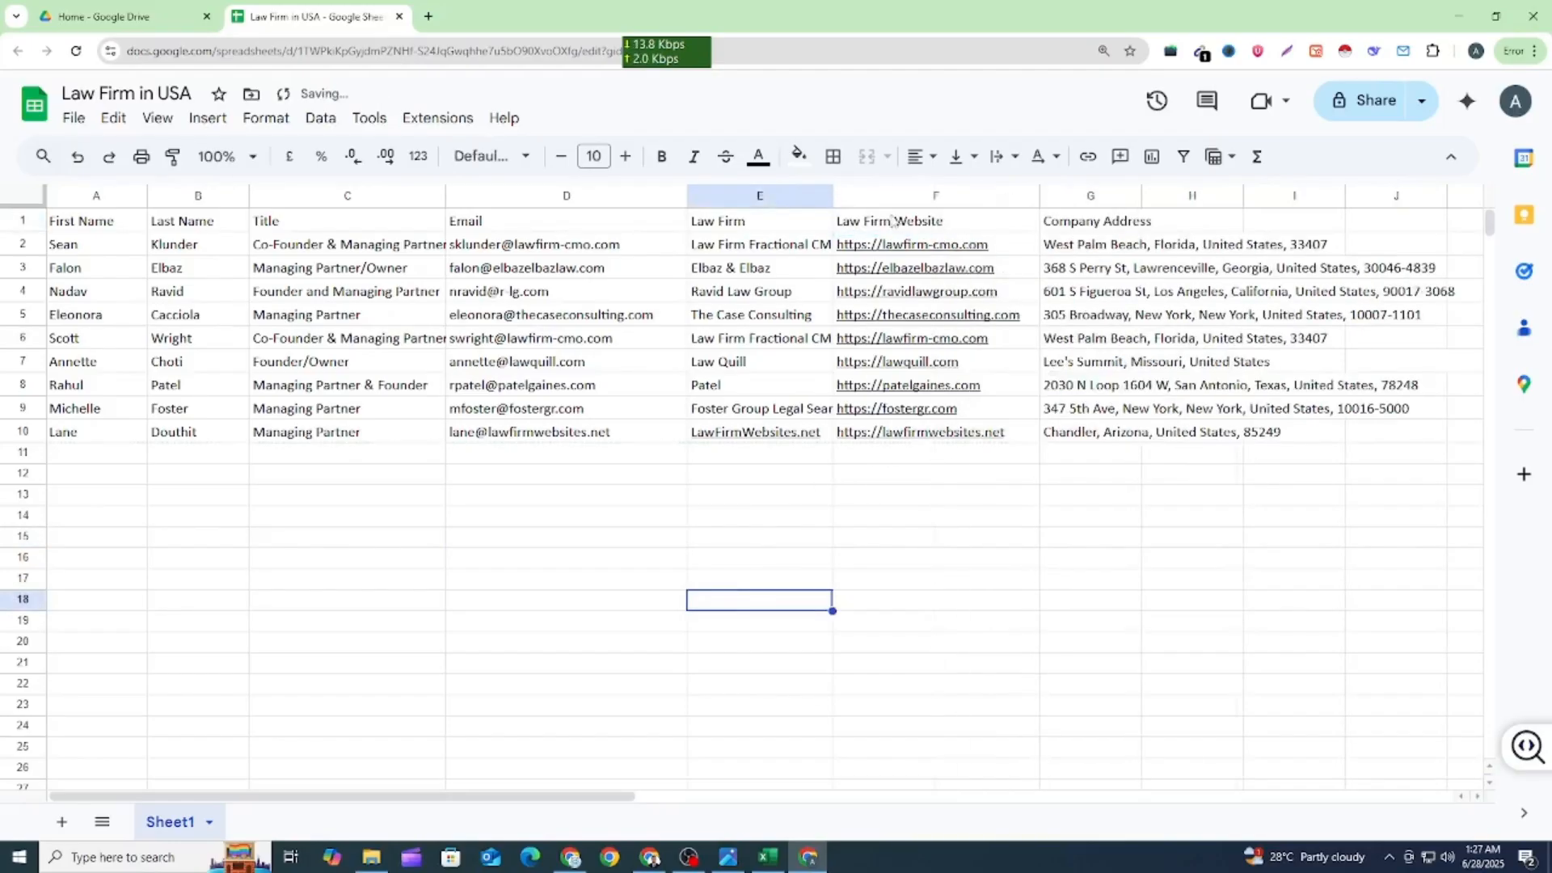
{"action": "double_click", "coordinate": [833, 196]}
{"action": "left_click", "coordinate": [813, 553]}
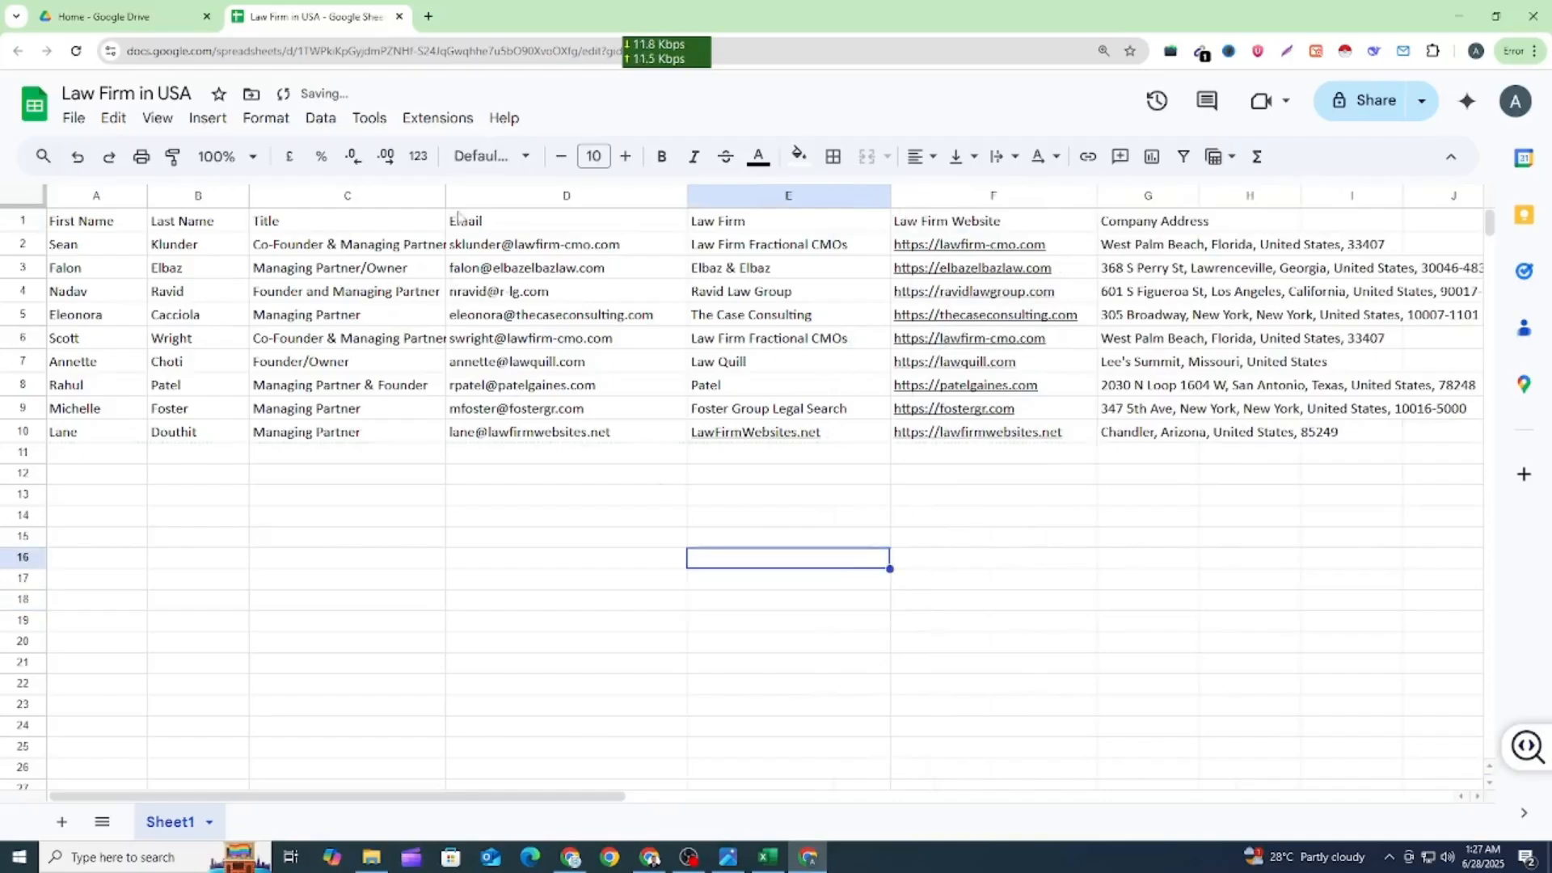
{"action": "left_click_drag", "start_coordinate": [447, 197], "coordinate": [506, 196]}
{"action": "left_click", "coordinate": [494, 553]}
{"action": "left_click_drag", "start_coordinate": [252, 196], "coordinate": [286, 197]}
{"action": "left_click", "coordinate": [355, 476]}
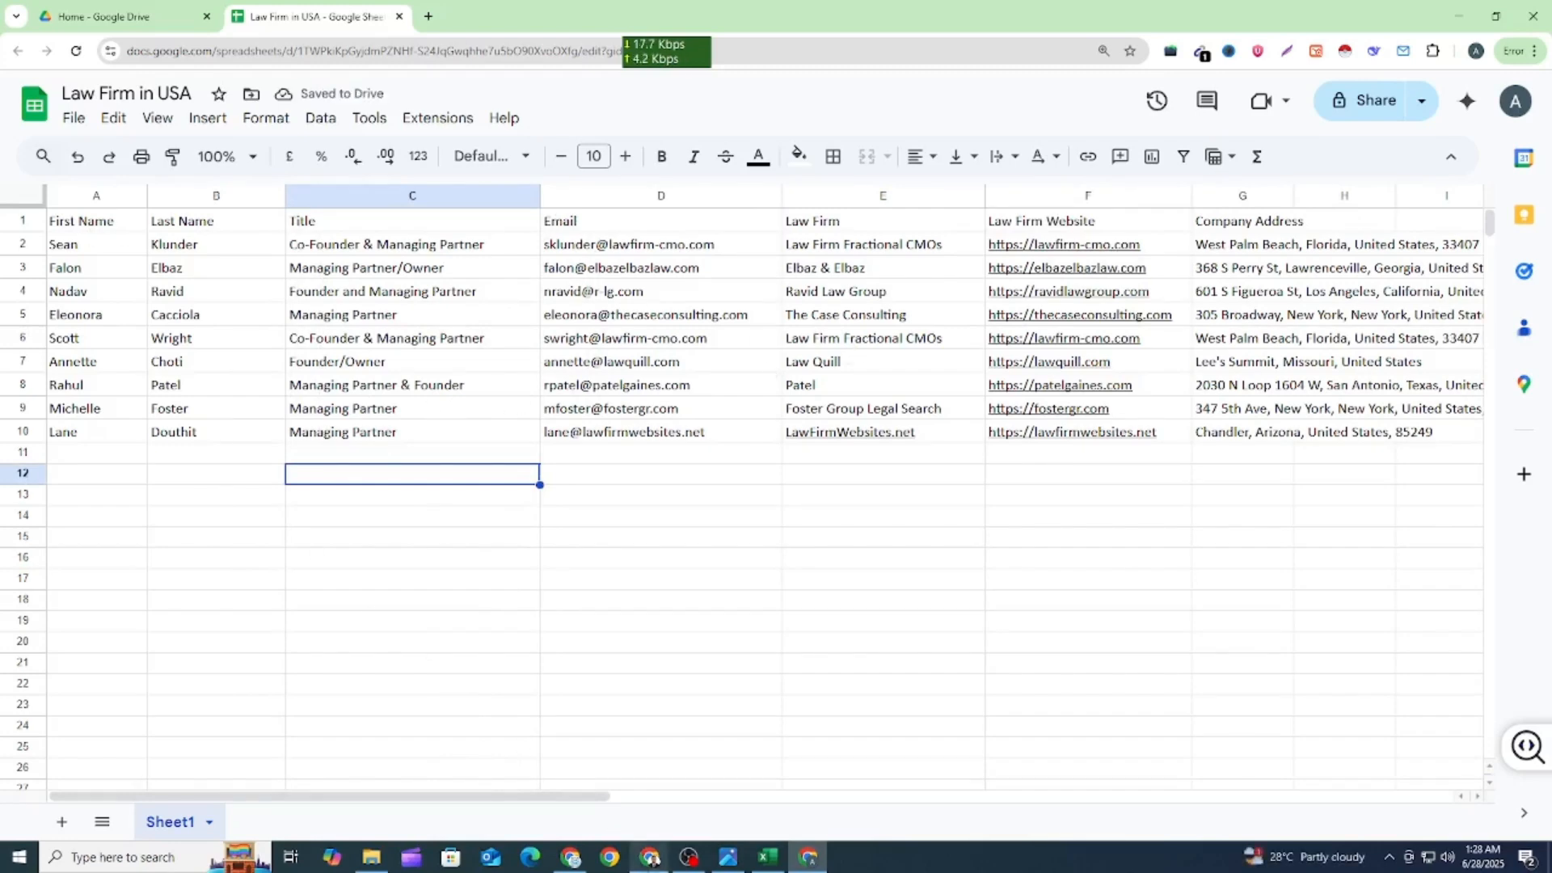
Recheck the required lead fields in the Upwork job post and switch to the apollo-contacts-export (10) workbook in Excel.
{"action": "left_click", "coordinate": [647, 860]}
{"action": "left_click_drag", "start_coordinate": [377, 501], "coordinate": [438, 638]}
{"action": "left_click", "coordinate": [459, 735]}
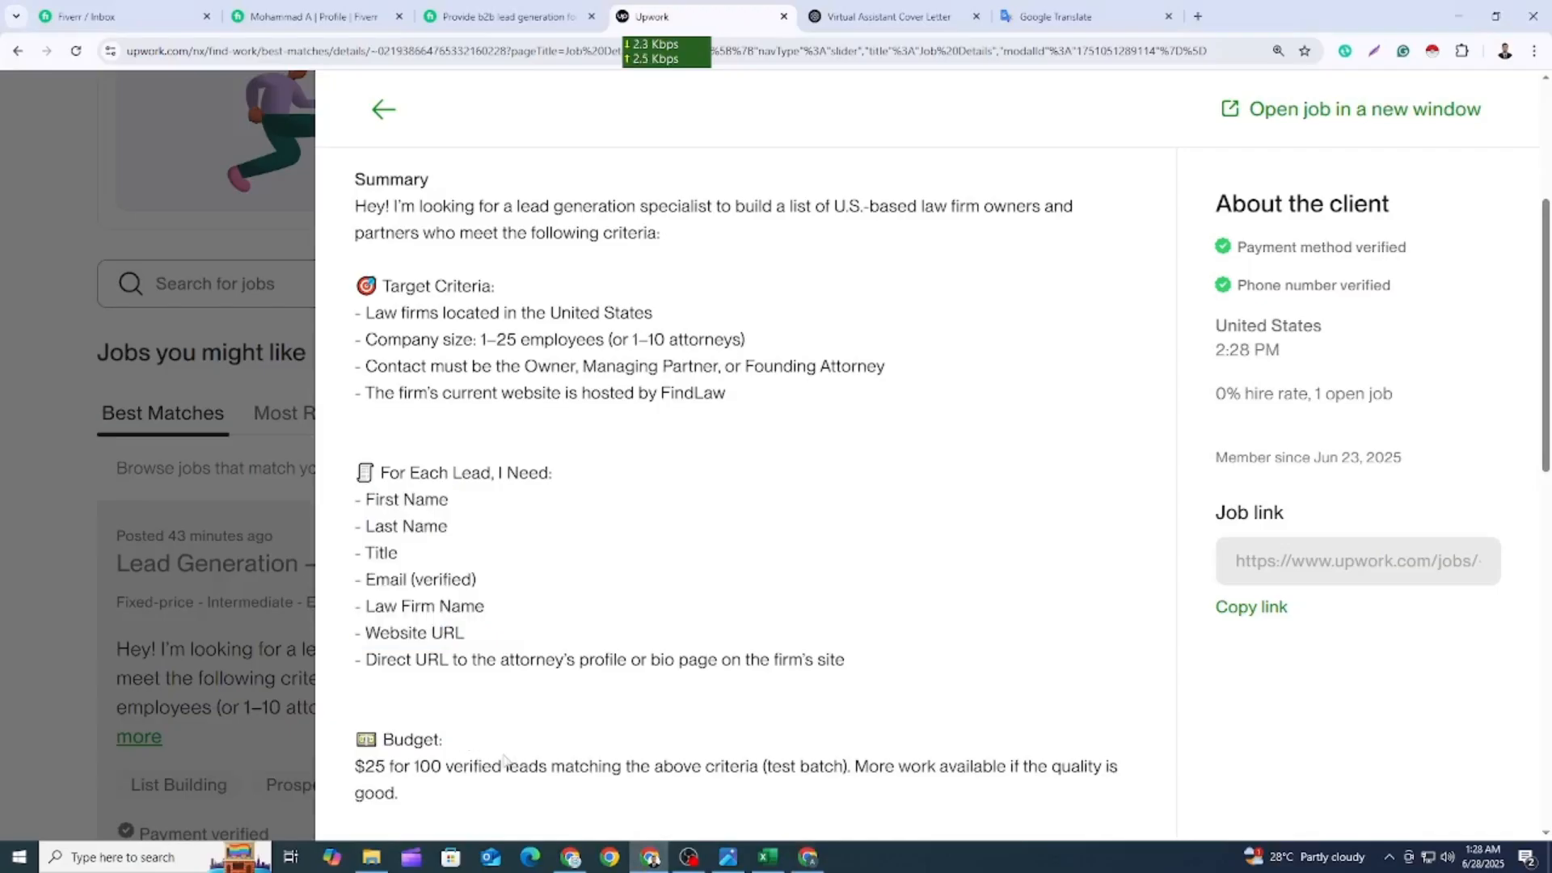
{"action": "left_click", "coordinate": [767, 857]}
{"action": "left_click", "coordinate": [1027, 584]}
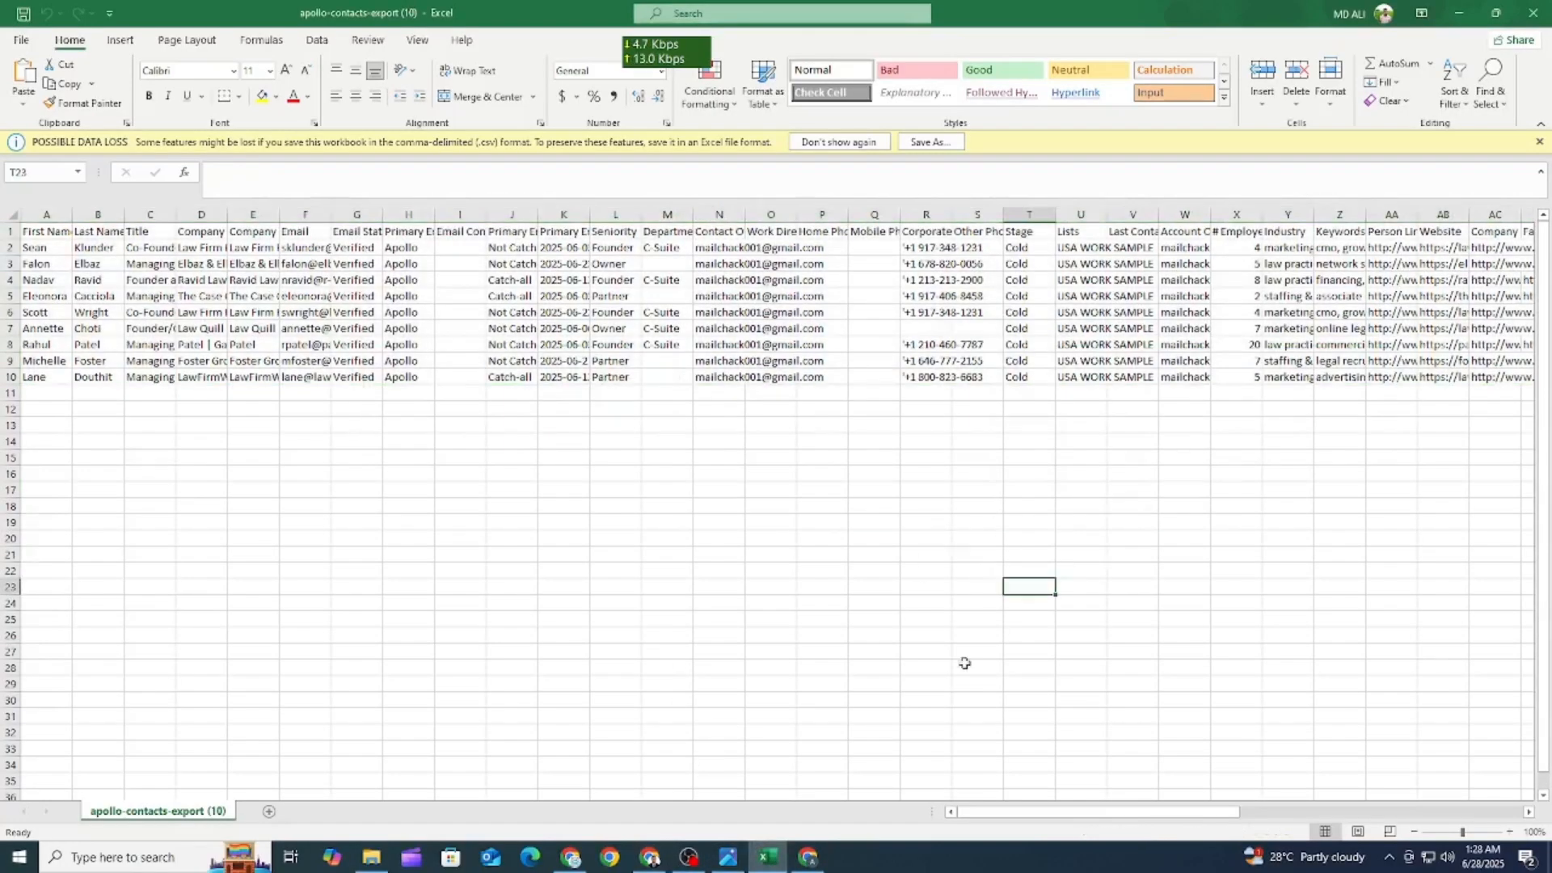
Widen the Person Linkedin Url column in the Apollo export to show full links and copy the whole column.
{"action": "scroll", "coordinate": [1010, 749], "scroll_direction": "right", "scroll_amount": 5}
{"action": "left_click", "coordinate": [922, 522]}
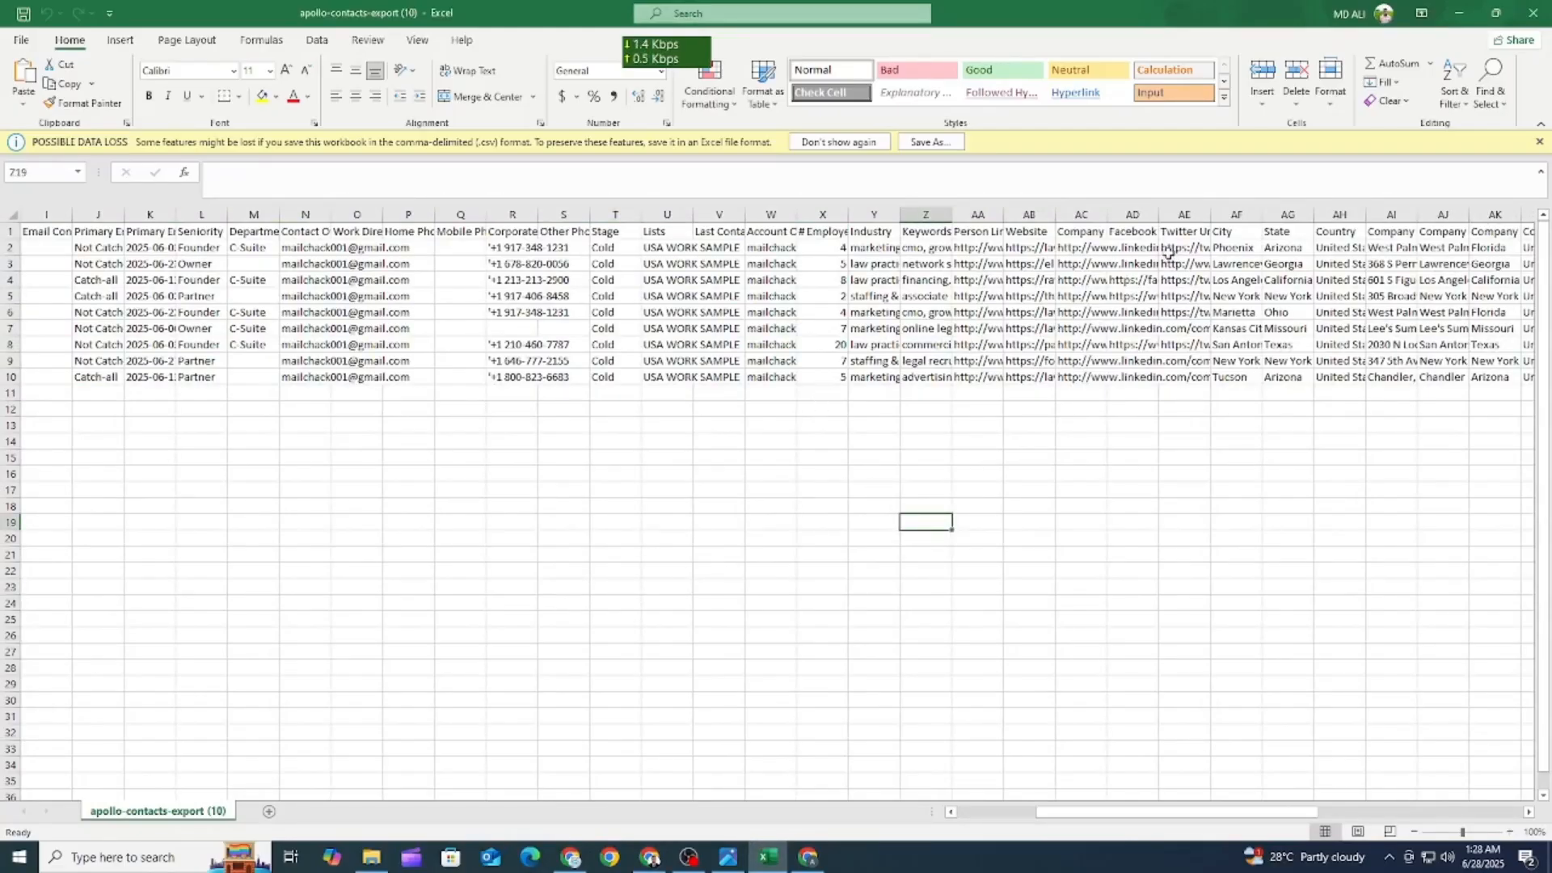
{"action": "left_click_drag", "start_coordinate": [983, 216], "coordinate": [1151, 215]}
{"action": "left_click_drag", "start_coordinate": [1023, 522], "coordinate": [1019, 507]}
{"action": "left_click_drag", "start_coordinate": [1001, 212], "coordinate": [1180, 215]}
{"action": "left_click", "coordinate": [1051, 216]}
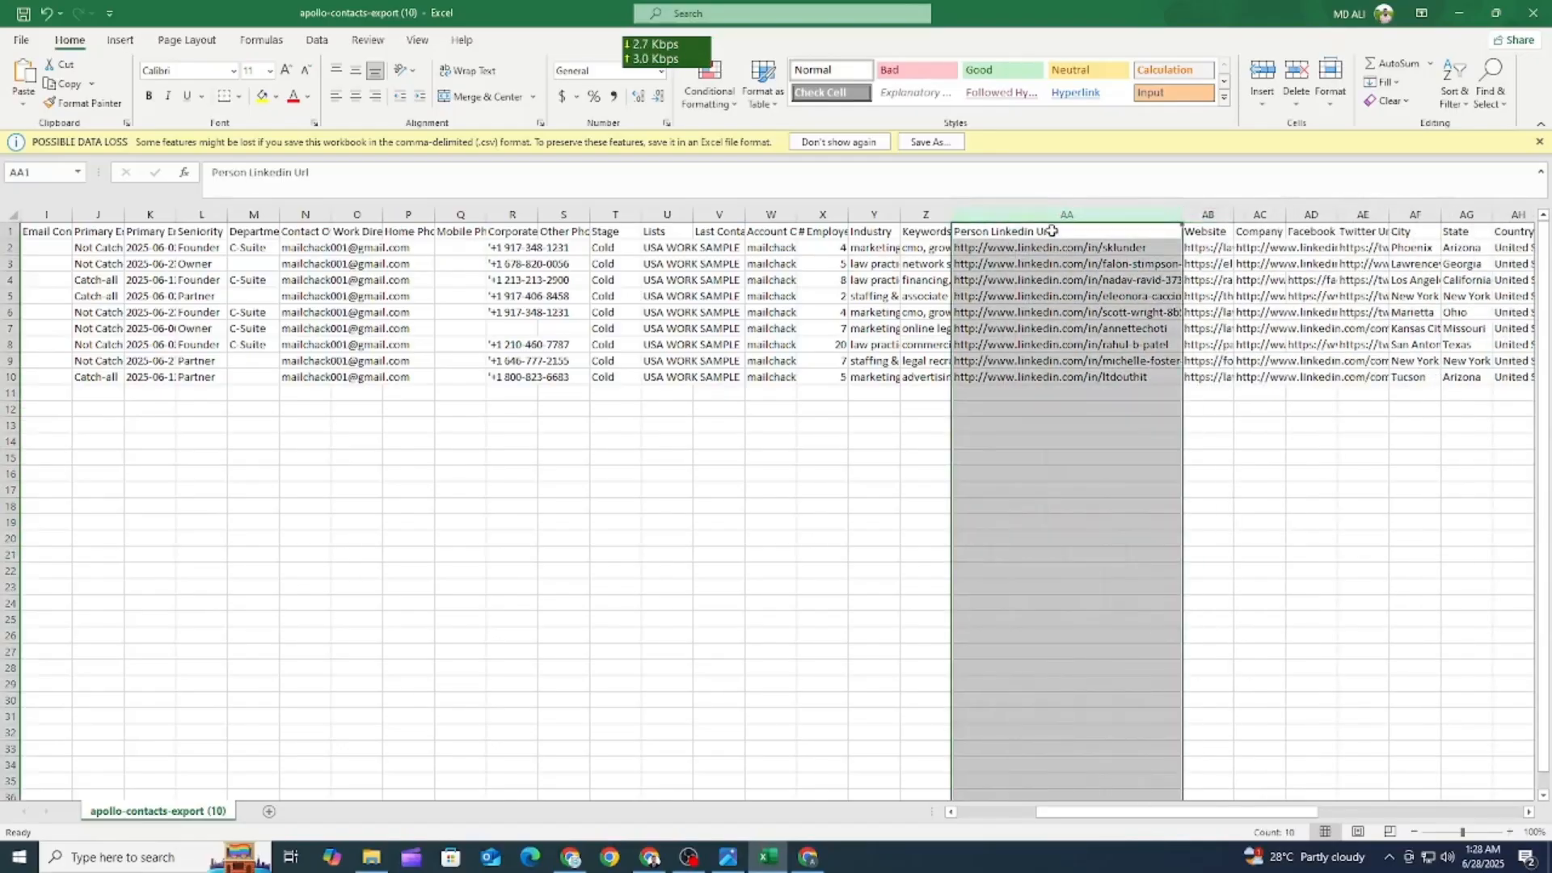
{"action": "key", "text": "ctrl+c"}
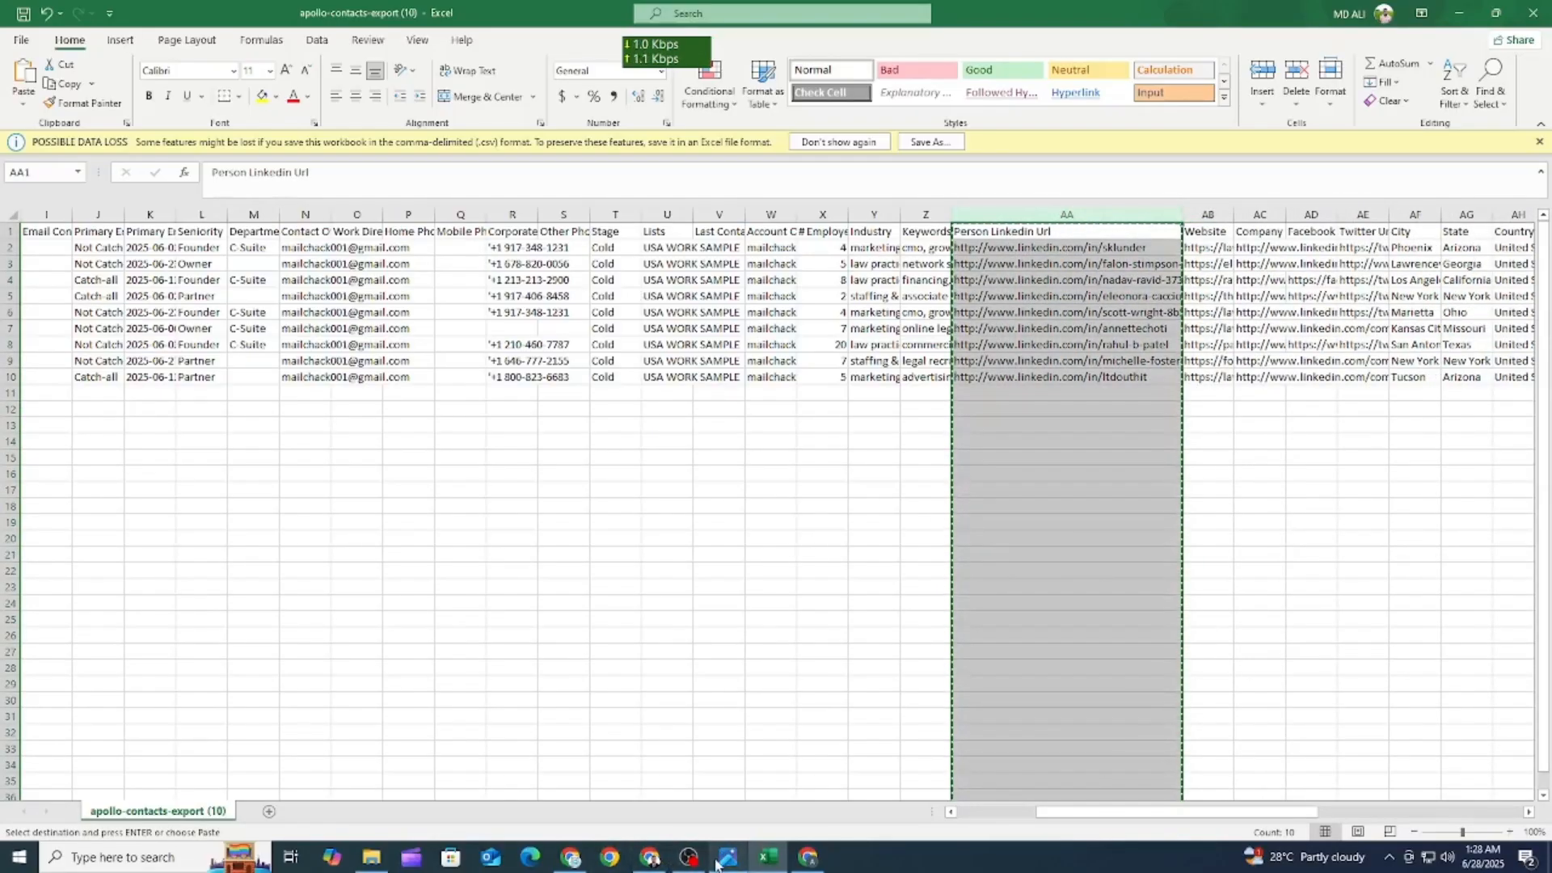
Switch to the Law Firm in USA sheet, insert a column before Law Firm and paste the Person Linkedin Url data into it.
{"action": "left_click", "coordinate": [808, 857]}
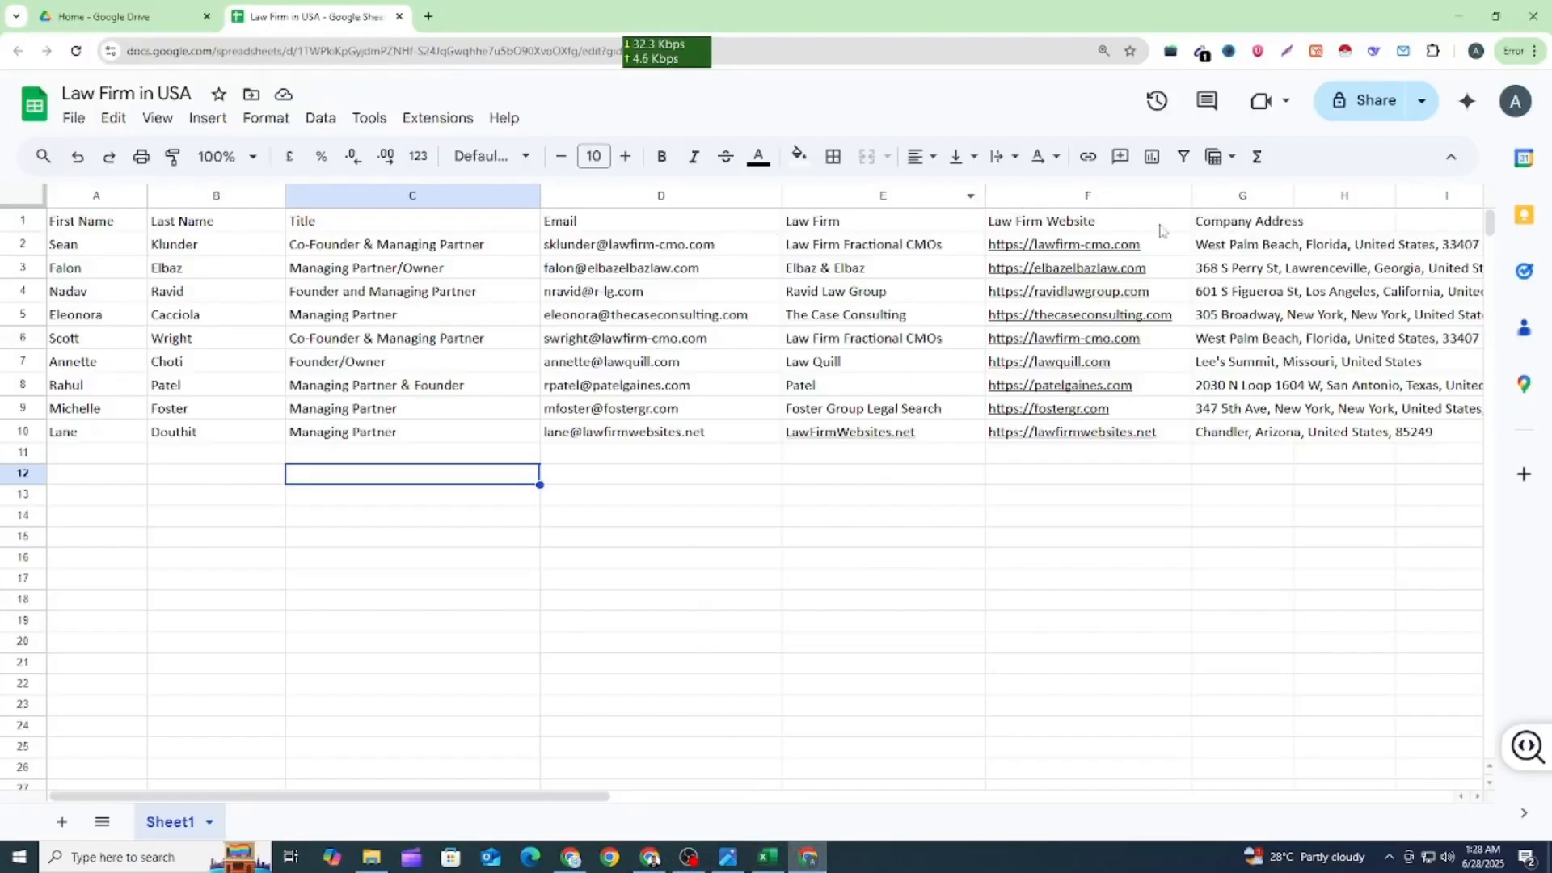
{"action": "left_click", "coordinate": [867, 194]}
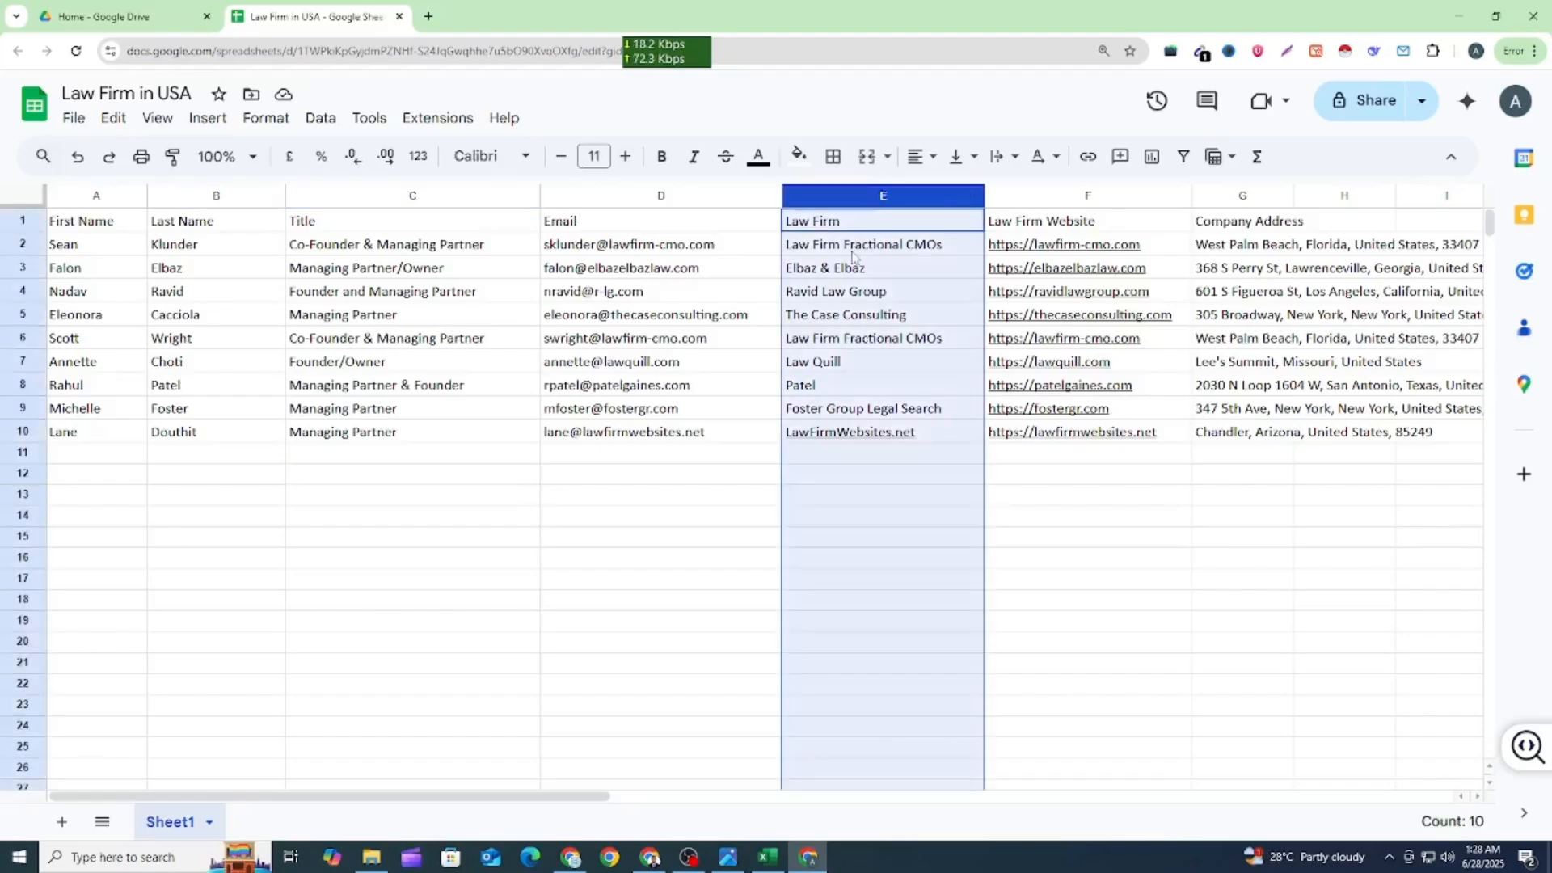
{"action": "right_click", "coordinate": [867, 194]}
{"action": "left_click", "coordinate": [1043, 318]}
{"action": "key", "text": "ctrl+v"}
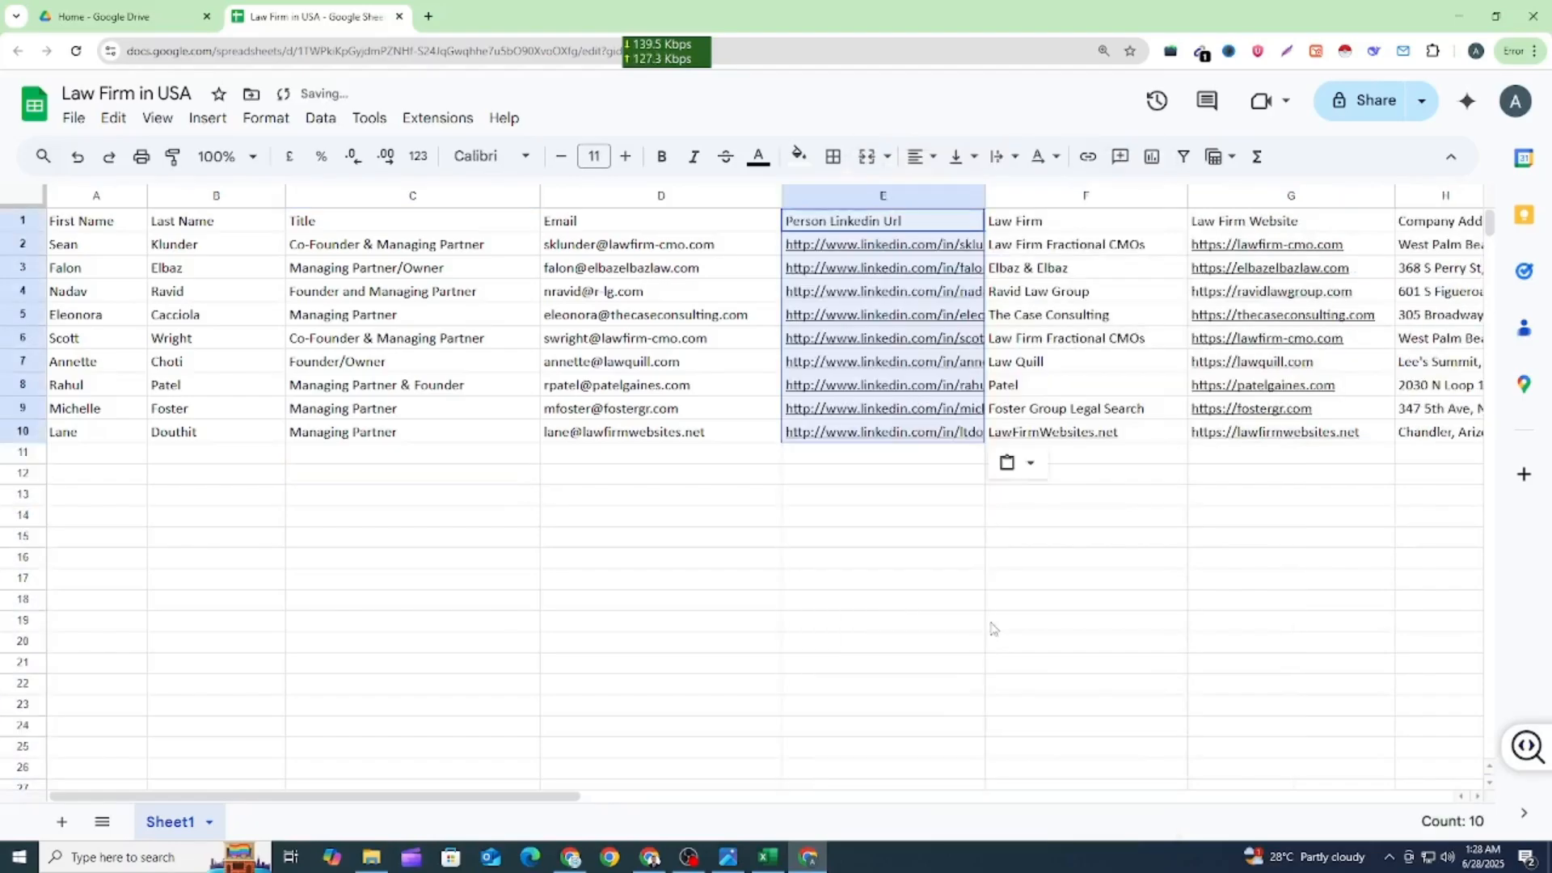
{"action": "left_click", "coordinate": [992, 623]}
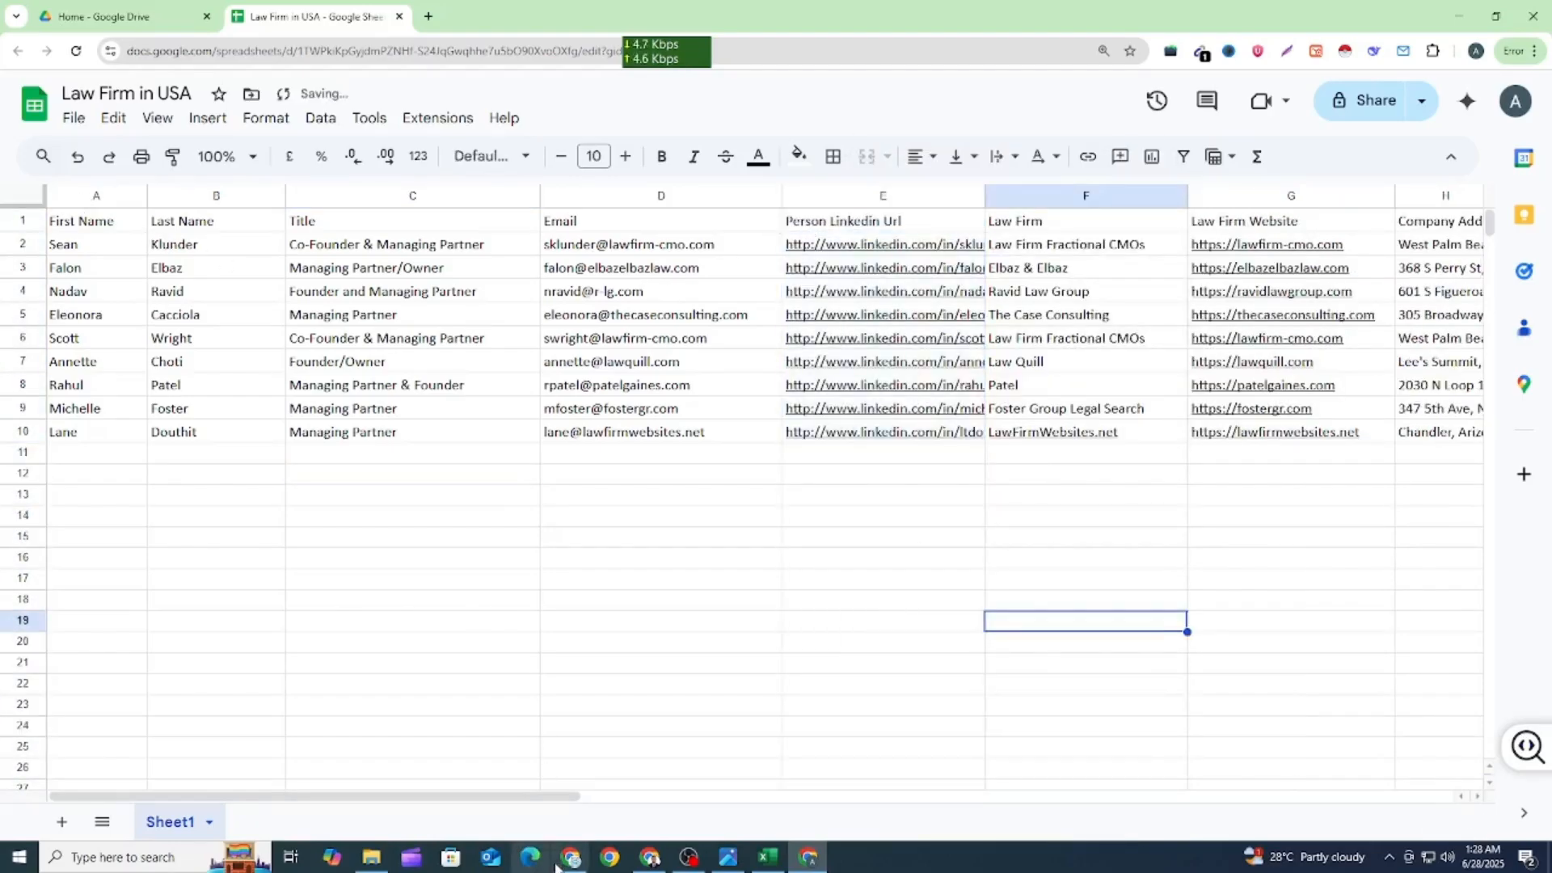
Compare the sheet's columns with the required lead fields in the Upwork job post, including the attorney profile URL.
{"action": "left_click", "coordinate": [650, 857]}
{"action": "left_click_drag", "start_coordinate": [367, 499], "coordinate": [435, 606]}
{"action": "left_click", "coordinate": [499, 621]}
{"action": "left_click_drag", "start_coordinate": [370, 660], "coordinate": [473, 662]}
{"action": "left_click", "coordinate": [638, 663]}
{"action": "left_click_drag", "start_coordinate": [701, 662], "coordinate": [404, 695]}
{"action": "left_click", "coordinate": [437, 718]}
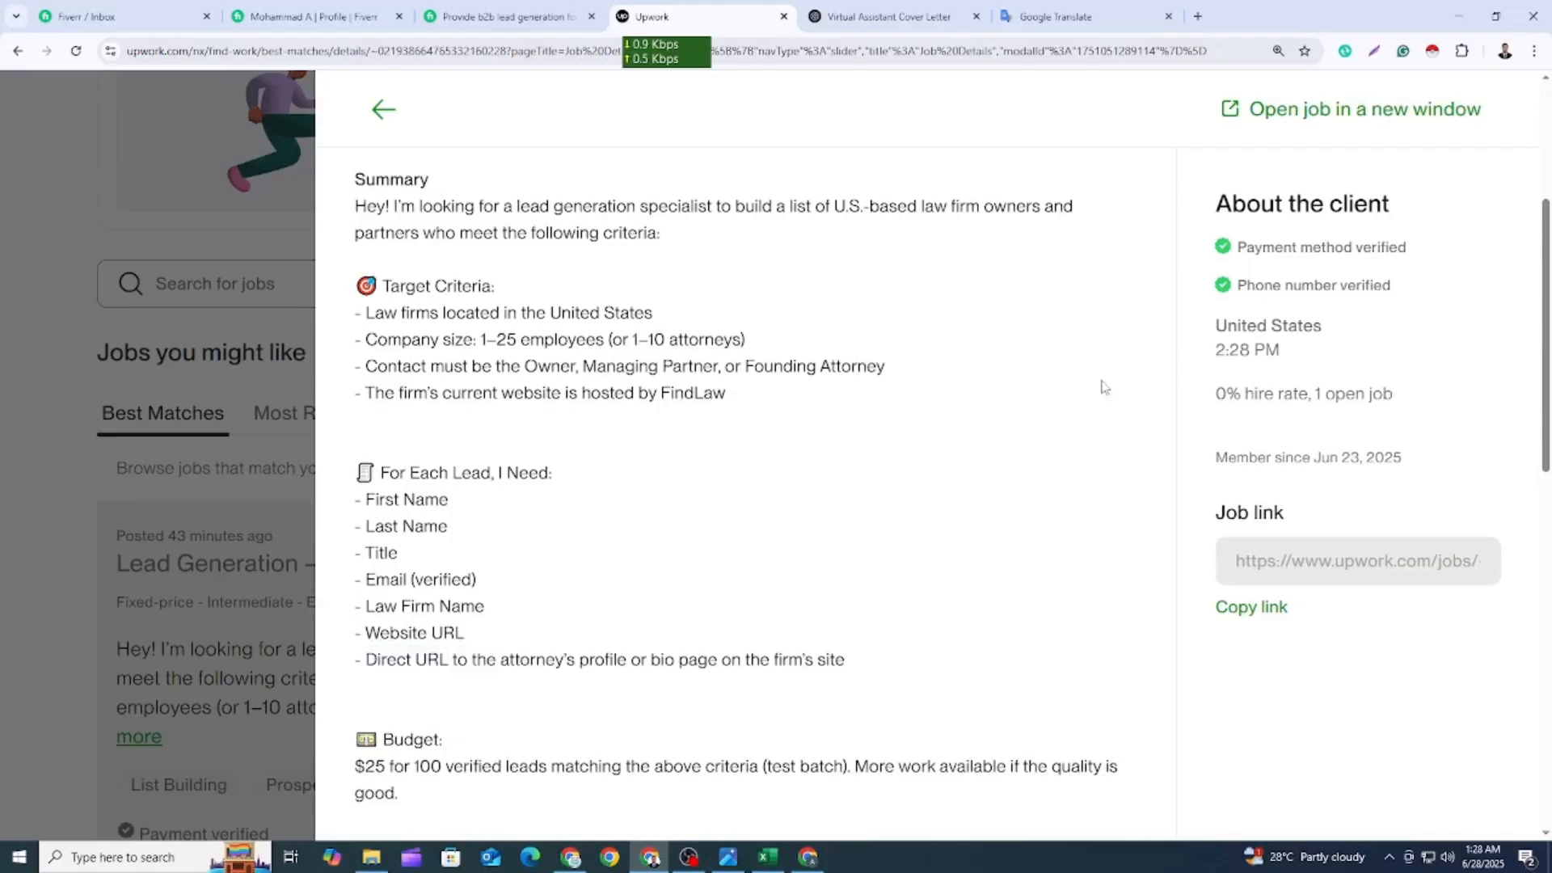
{"action": "left_click", "coordinate": [1443, 10]}
Widen the Person Linkedin Url column in the Law Firm in USA sheet to show more of each link.
{"action": "left_click", "coordinate": [818, 552]}
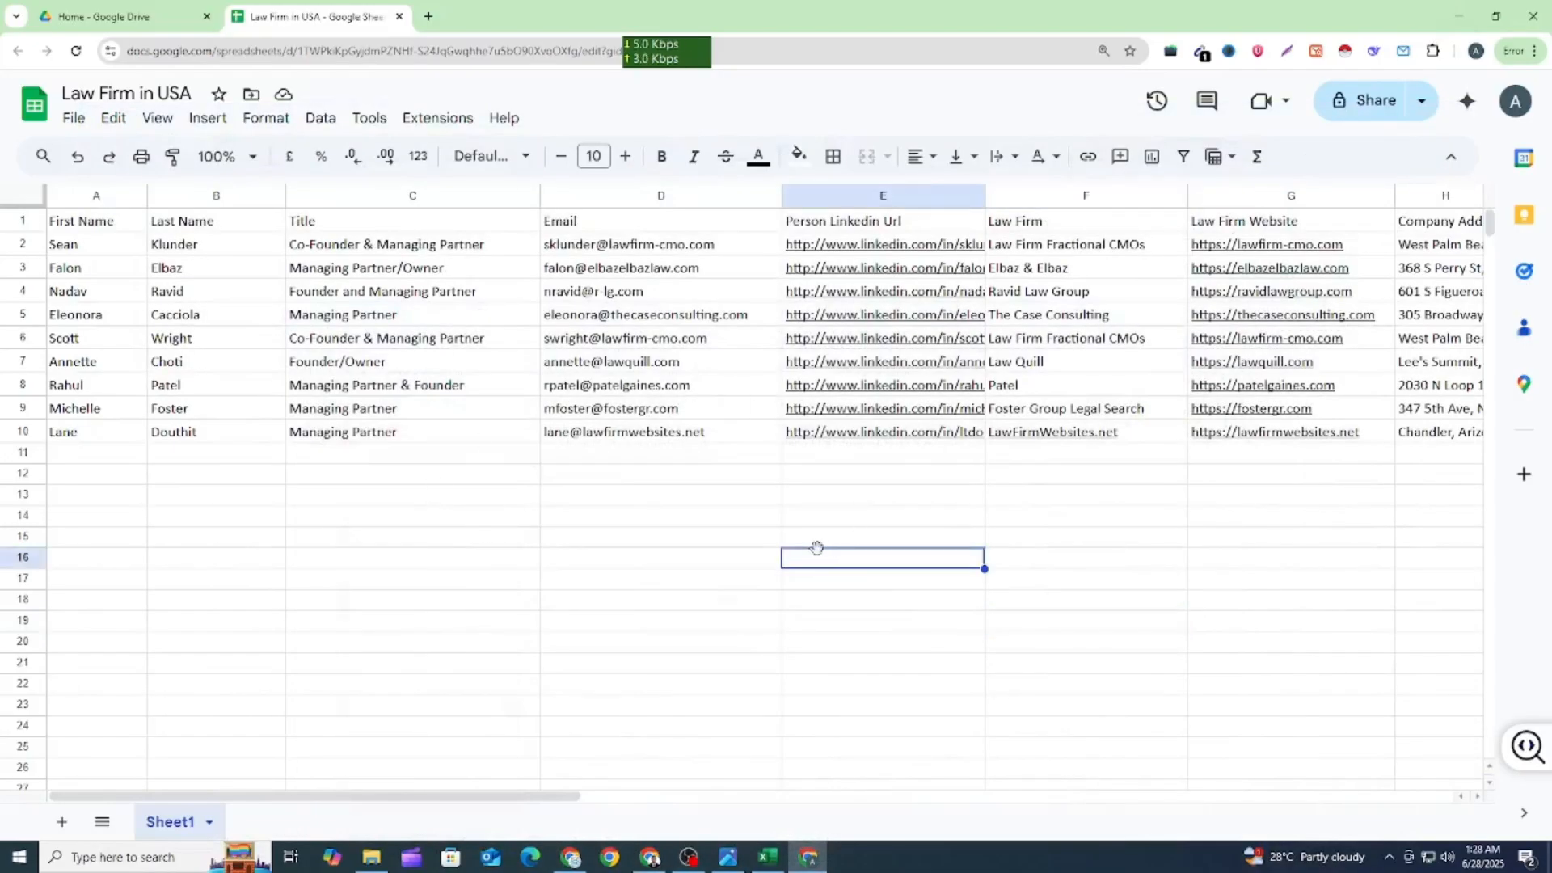
{"action": "left_click_drag", "start_coordinate": [985, 195], "coordinate": [1055, 195]}
{"action": "left_click", "coordinate": [1109, 609]}
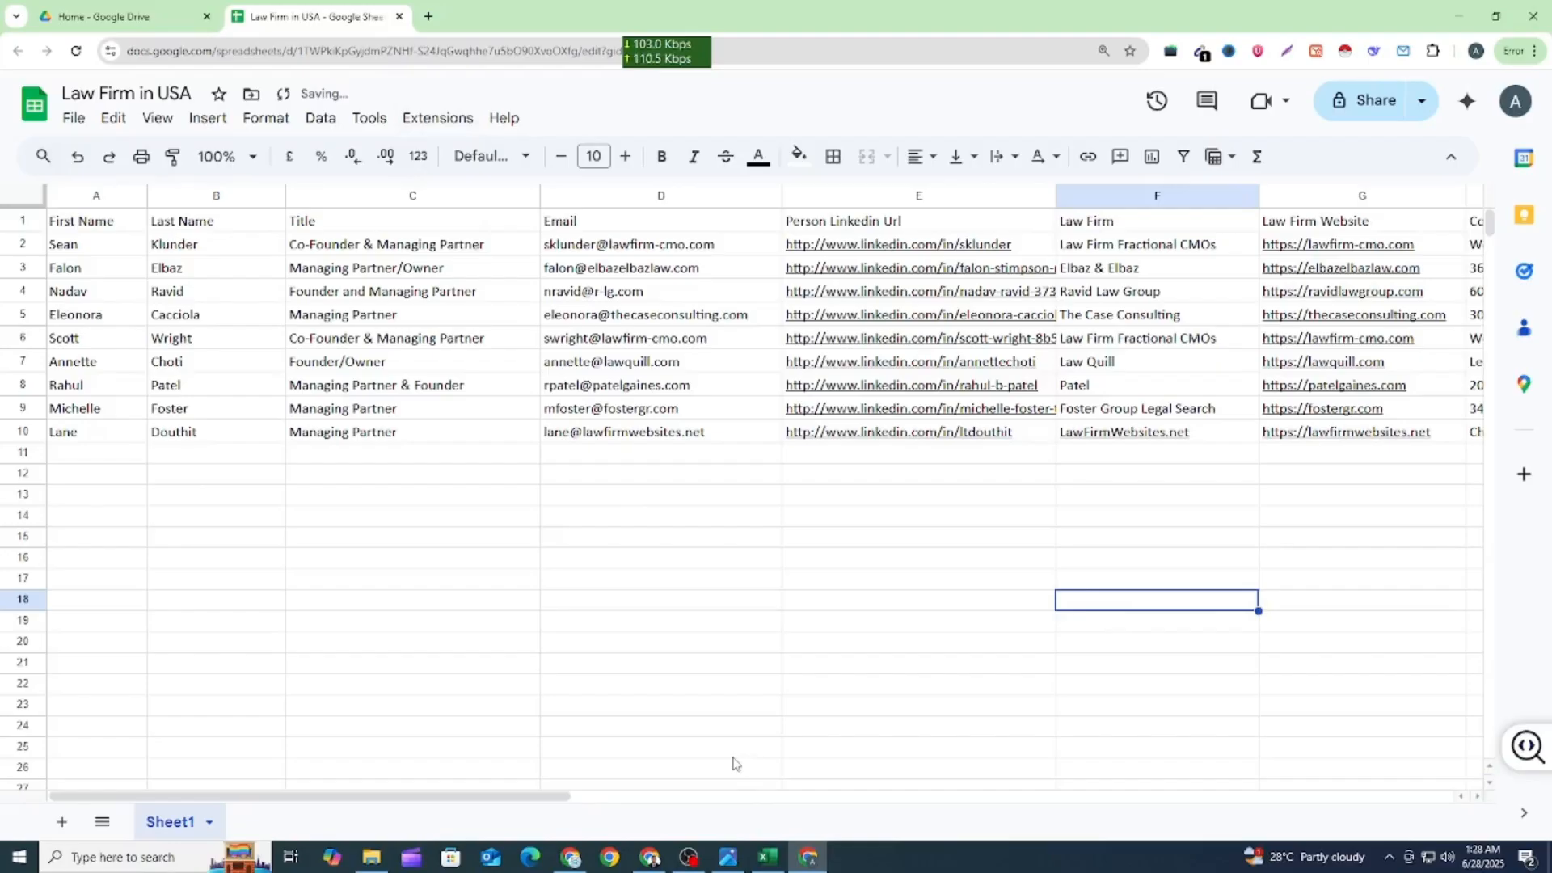
Close the apollo-contacts-export (10) workbook in Excel without saving its changes.
{"action": "left_click", "coordinate": [768, 857]}
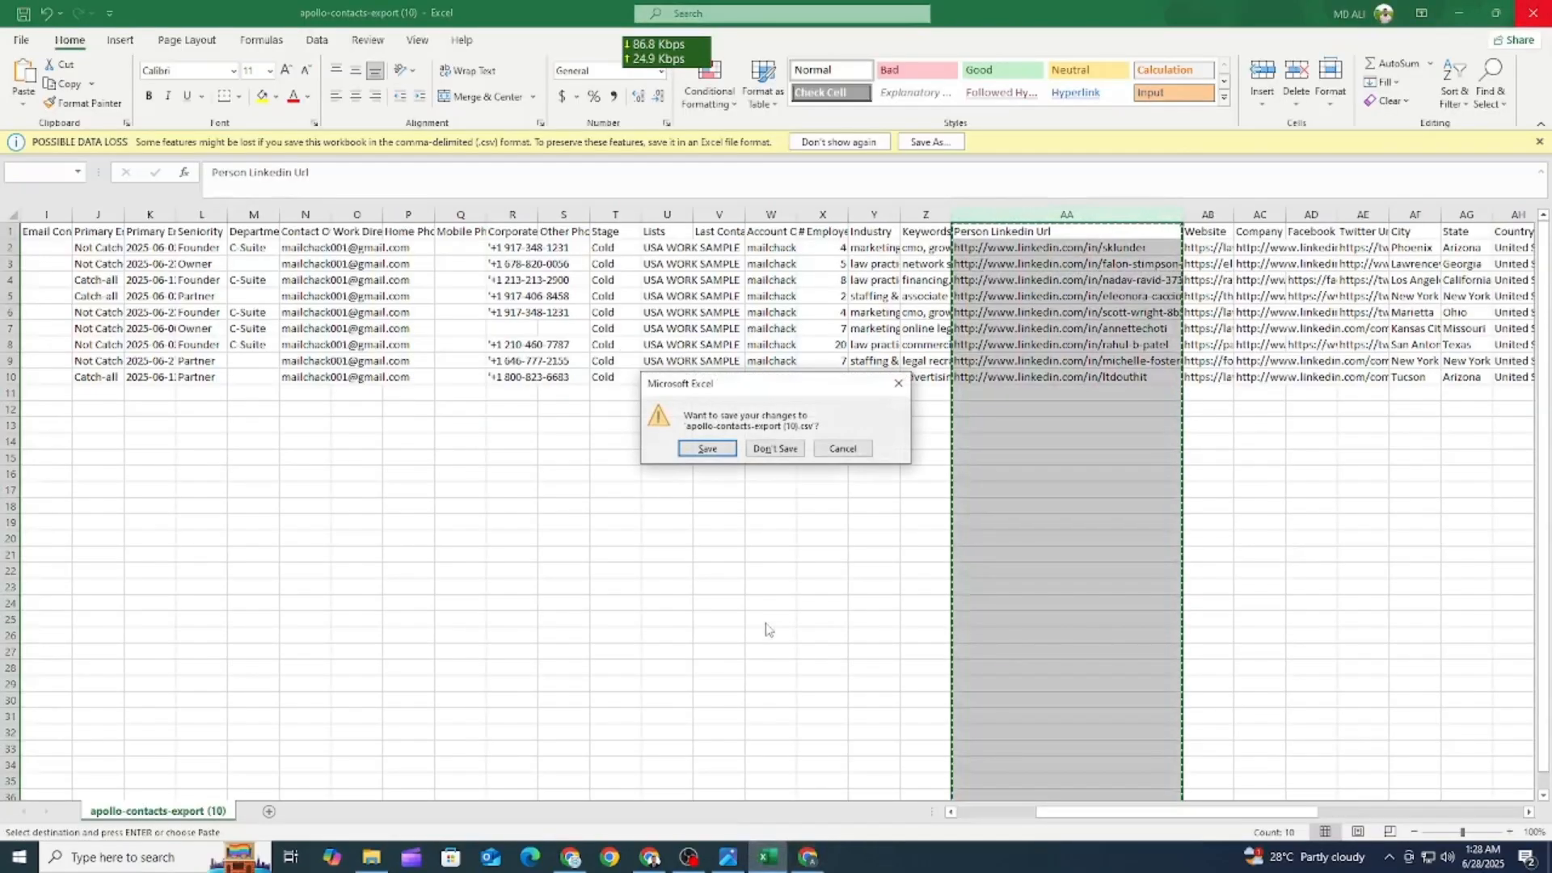
{"action": "left_click", "coordinate": [774, 448]}
{"action": "left_click", "coordinate": [781, 482]}
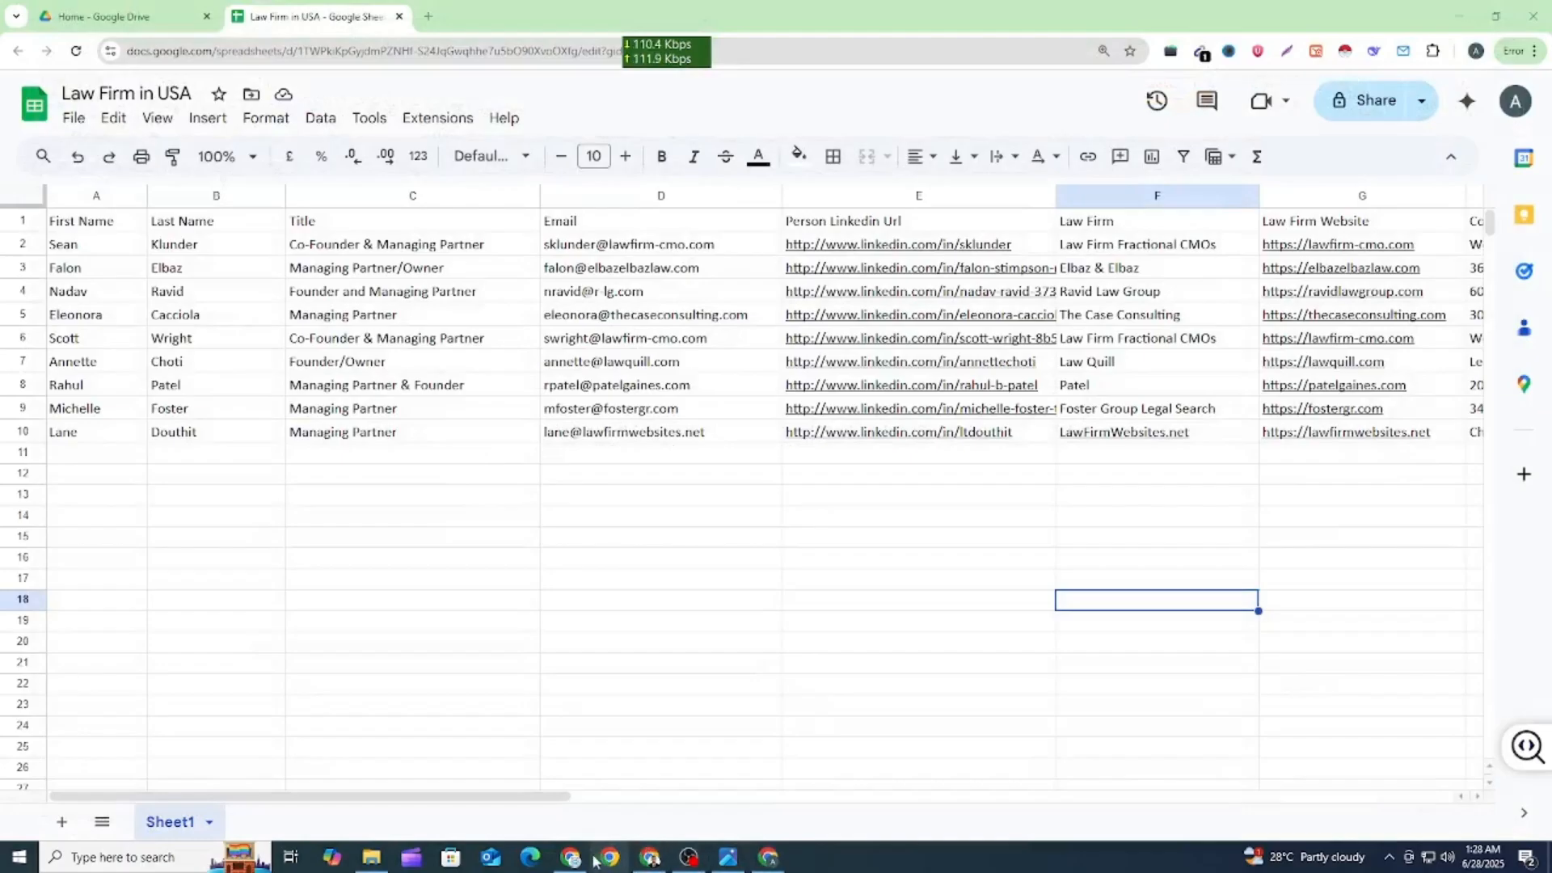
Open Reoon Email Verifier in a new tab of the Apollo browser window and check the remaining daily credits.
{"action": "left_click", "coordinate": [619, 862]}
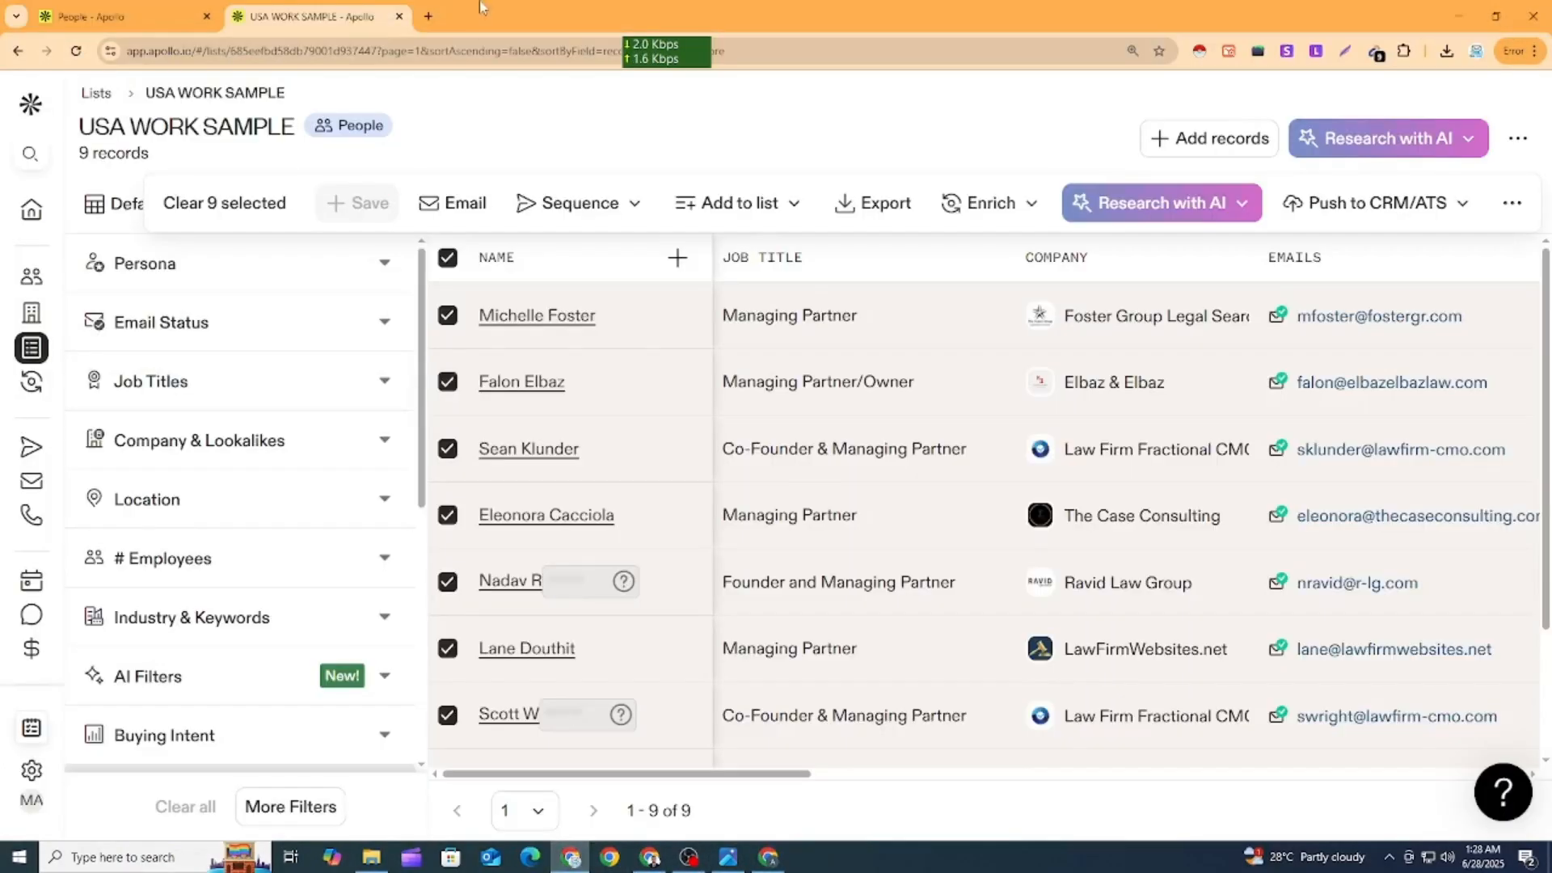
{"action": "left_click", "coordinate": [428, 16]}
{"action": "left_click", "coordinate": [349, 407]}
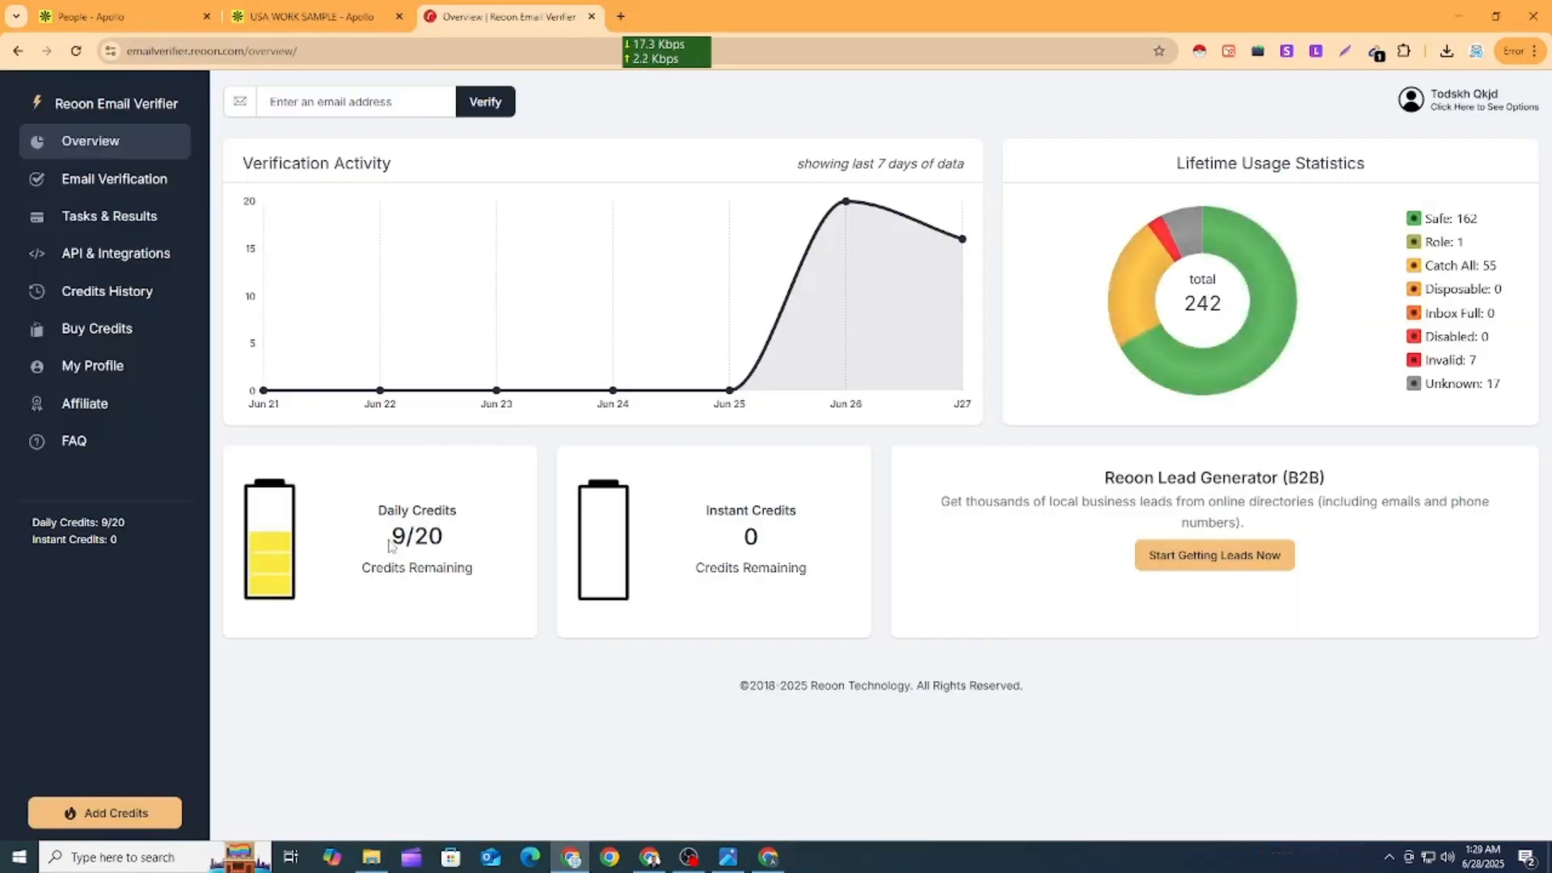
{"action": "left_click_drag", "start_coordinate": [394, 536], "coordinate": [449, 540]}
{"action": "left_click", "coordinate": [480, 656]}
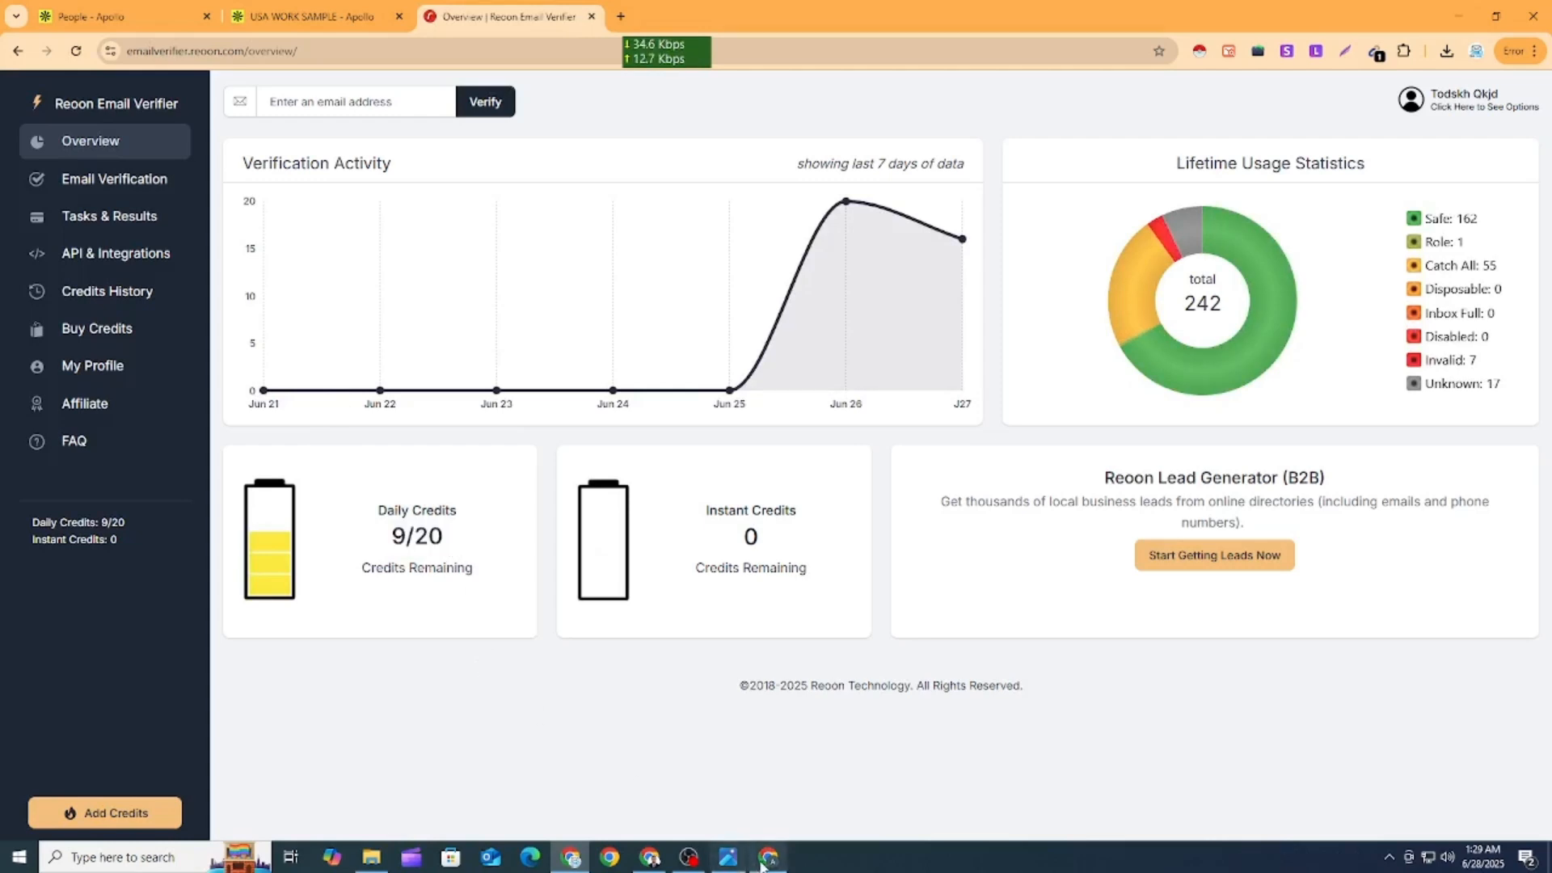
Copy all lead email addresses from the Law Firm in USA sheet and paste them into Reoon's bulk email verification.
{"action": "left_click", "coordinate": [769, 861]}
{"action": "left_click_drag", "start_coordinate": [619, 249], "coordinate": [623, 437]}
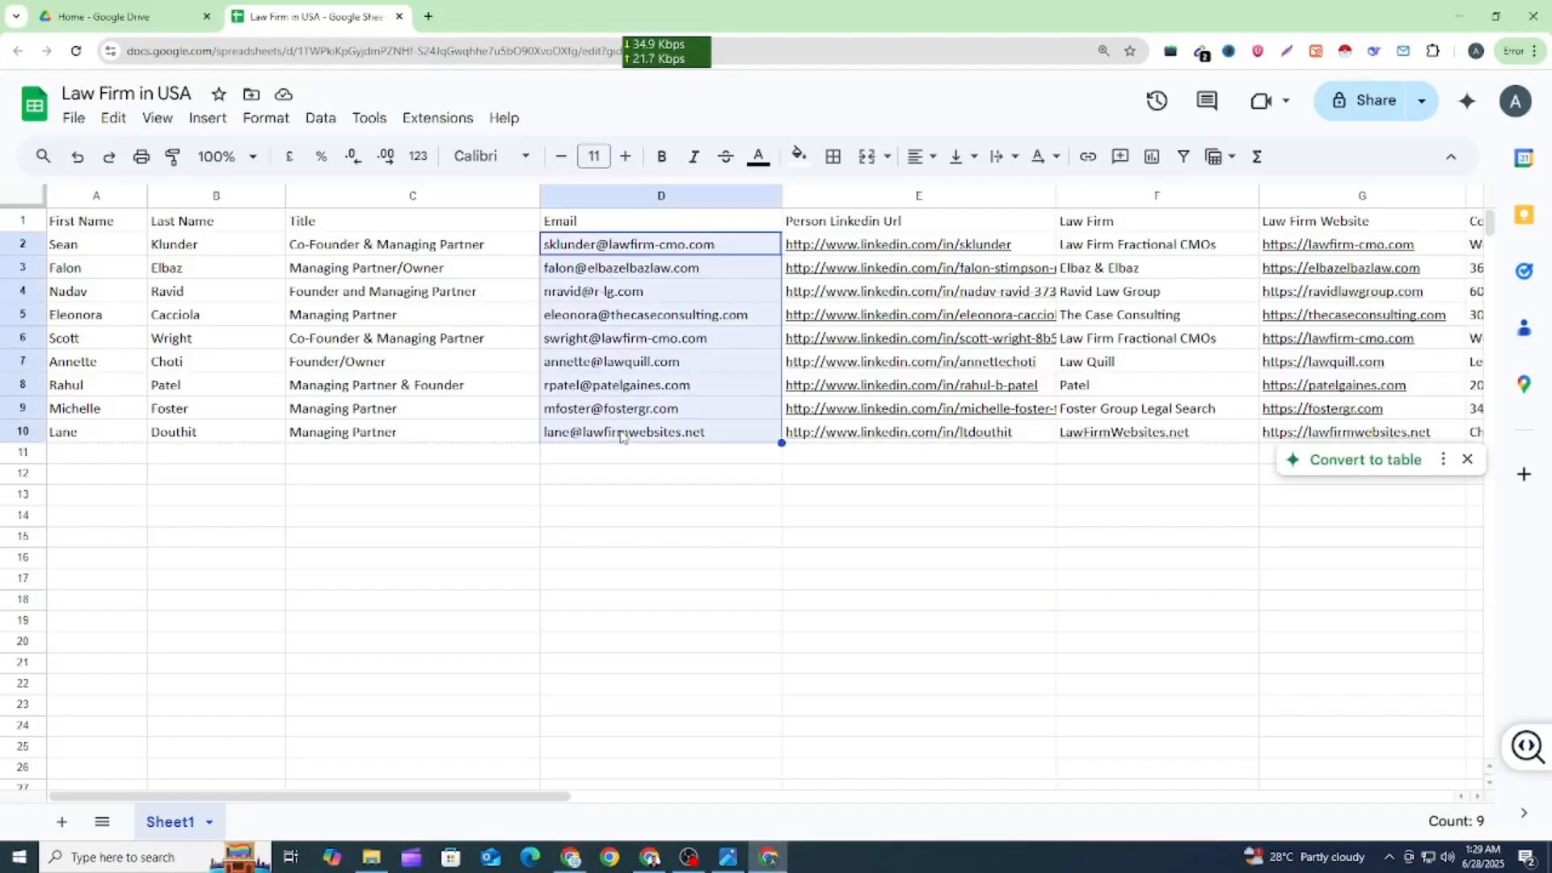
{"action": "key", "text": "ctrl+c"}
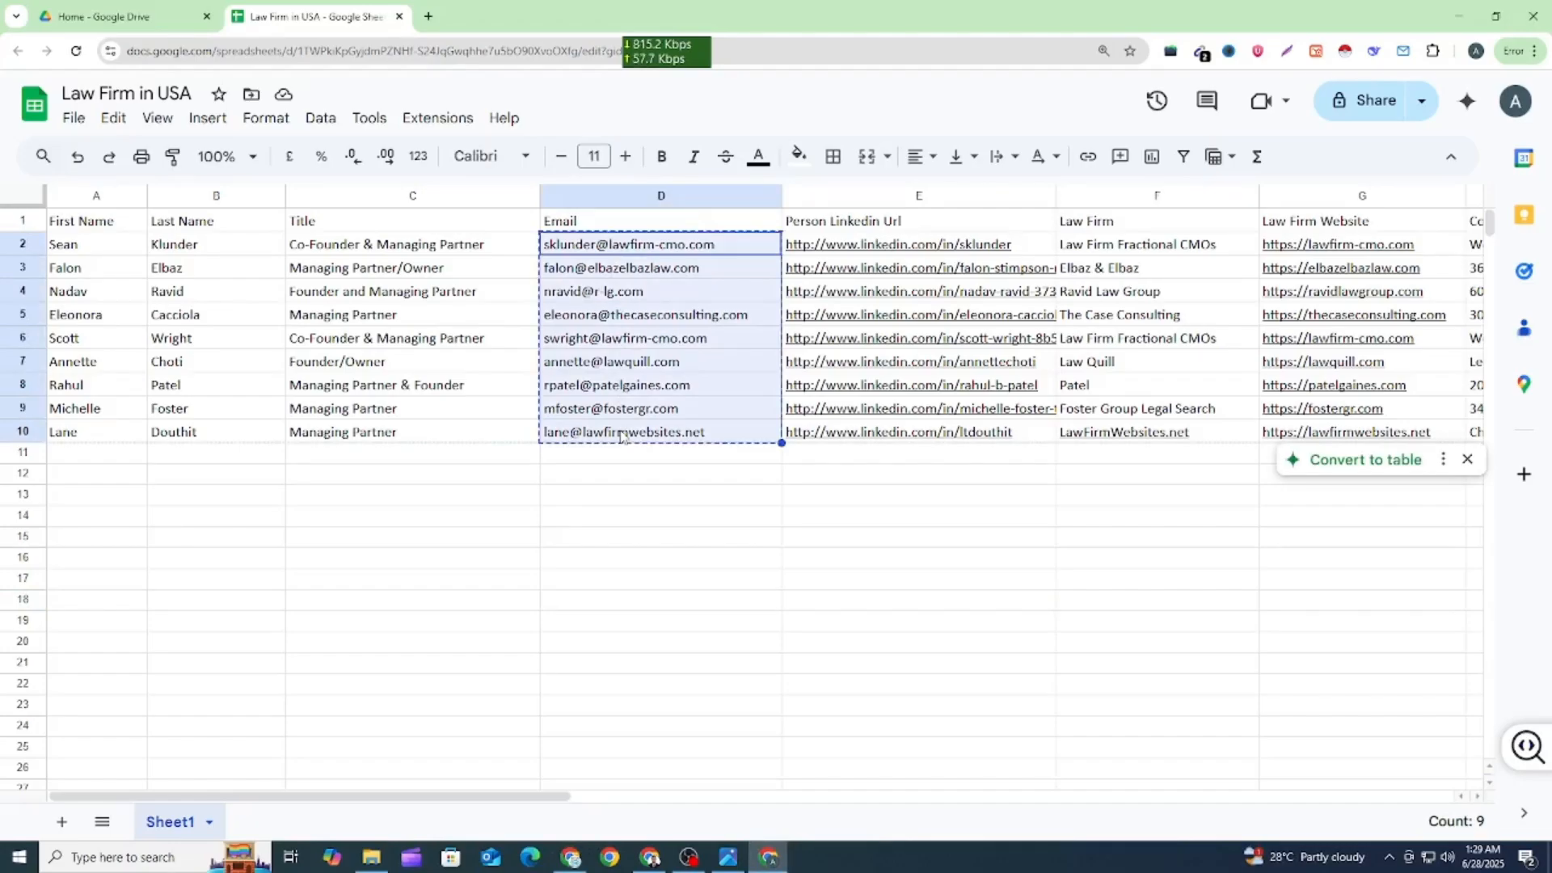
{"action": "left_click", "coordinate": [570, 857]}
{"action": "left_click", "coordinate": [104, 179]}
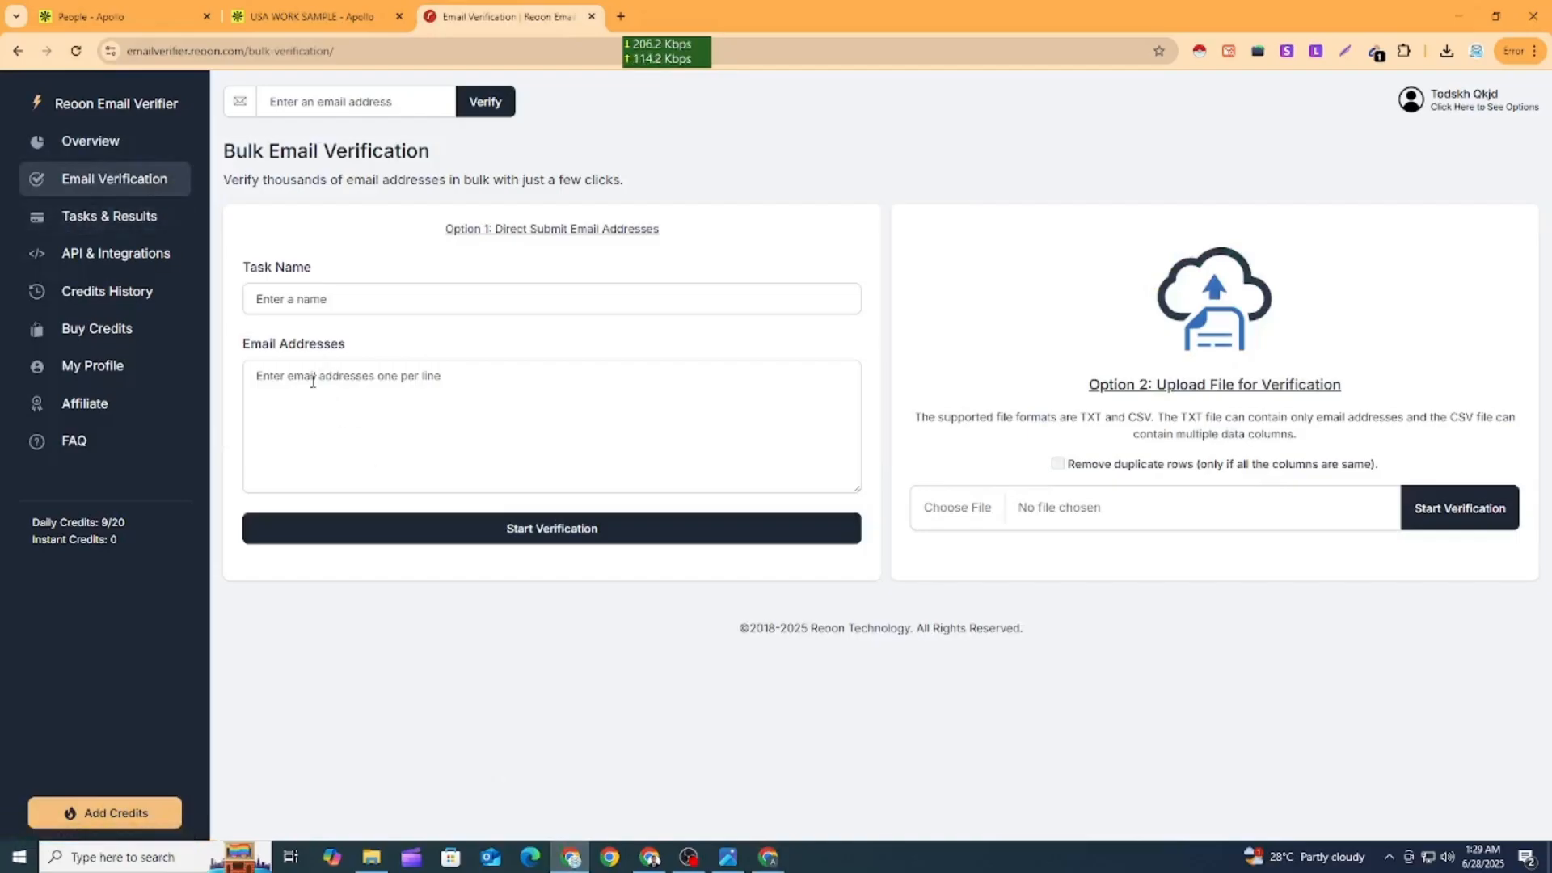
{"action": "left_click", "coordinate": [312, 380]}
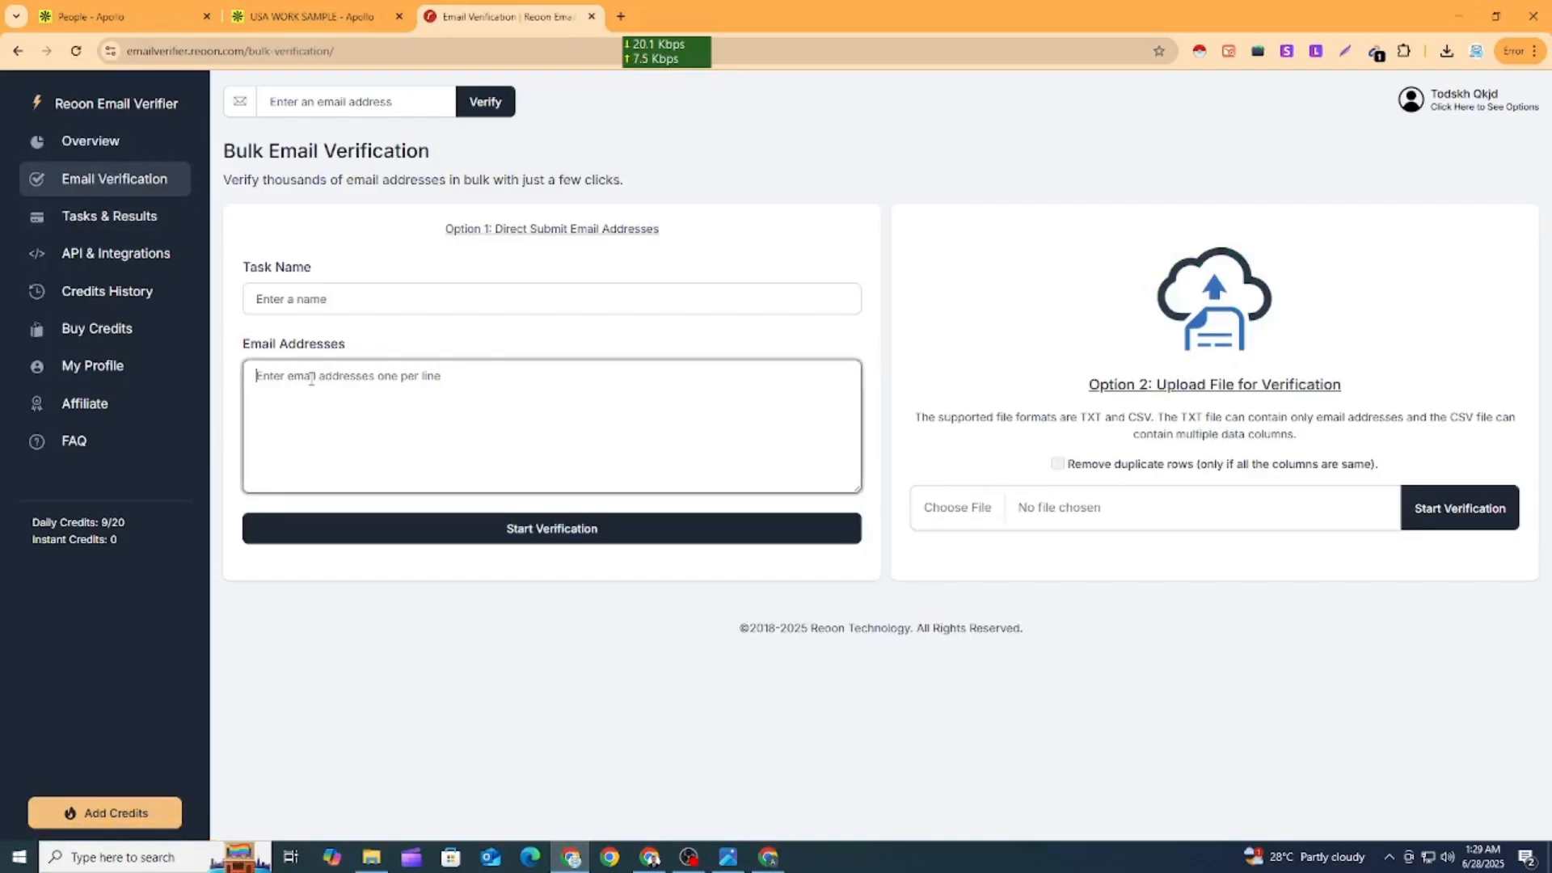
{"action": "key", "text": "ctrl+v"}
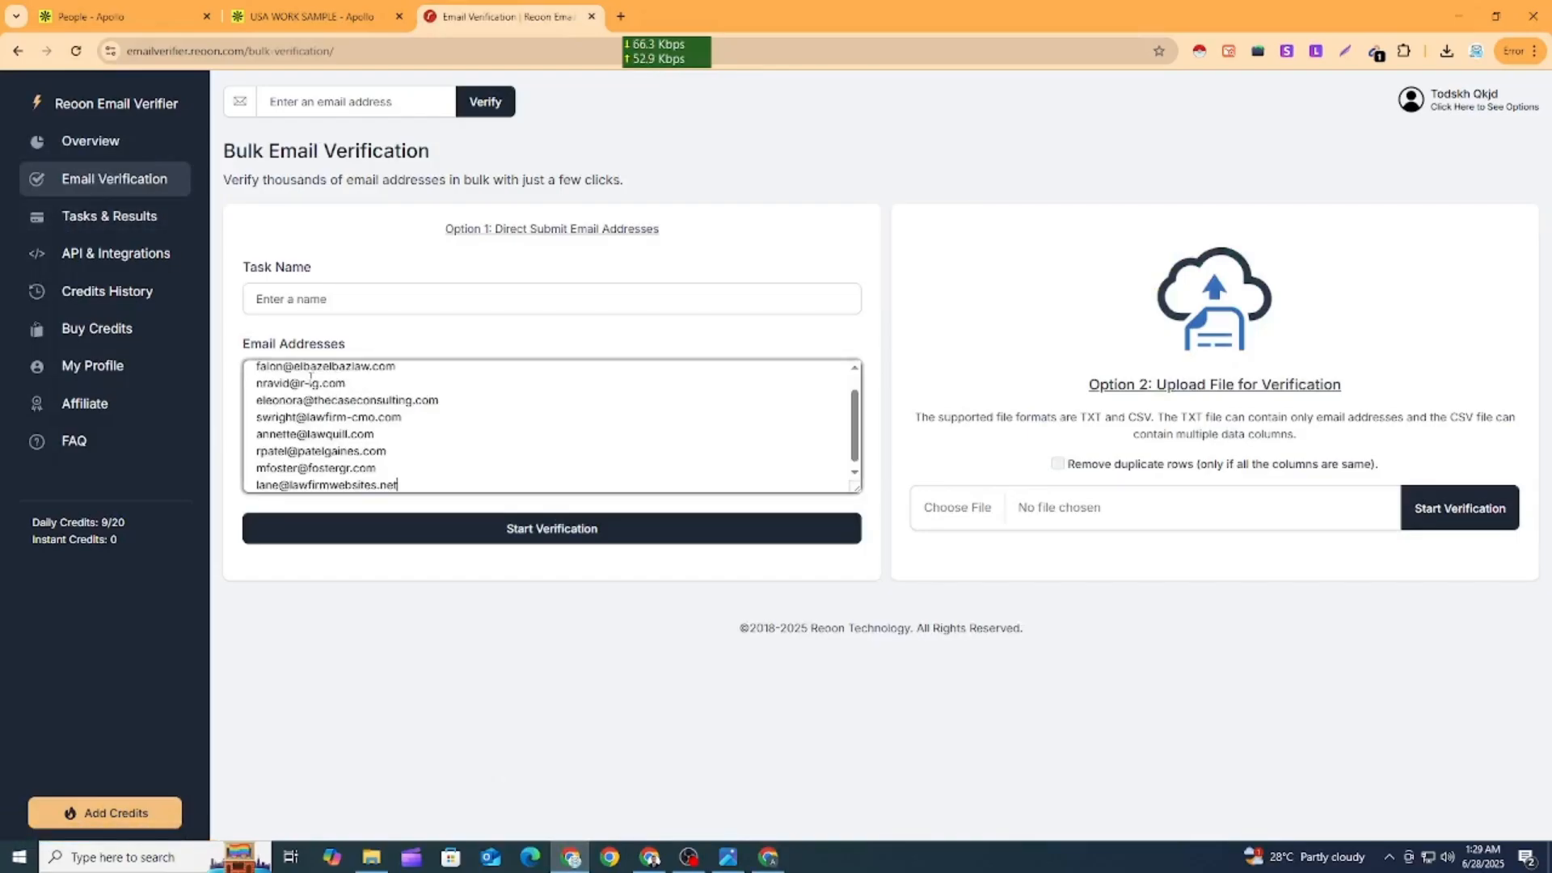
Name the bulk verification task d and start verifying the submitted email addresses.
{"action": "left_click", "coordinate": [295, 297]}
{"action": "left_click", "coordinate": [338, 344]}
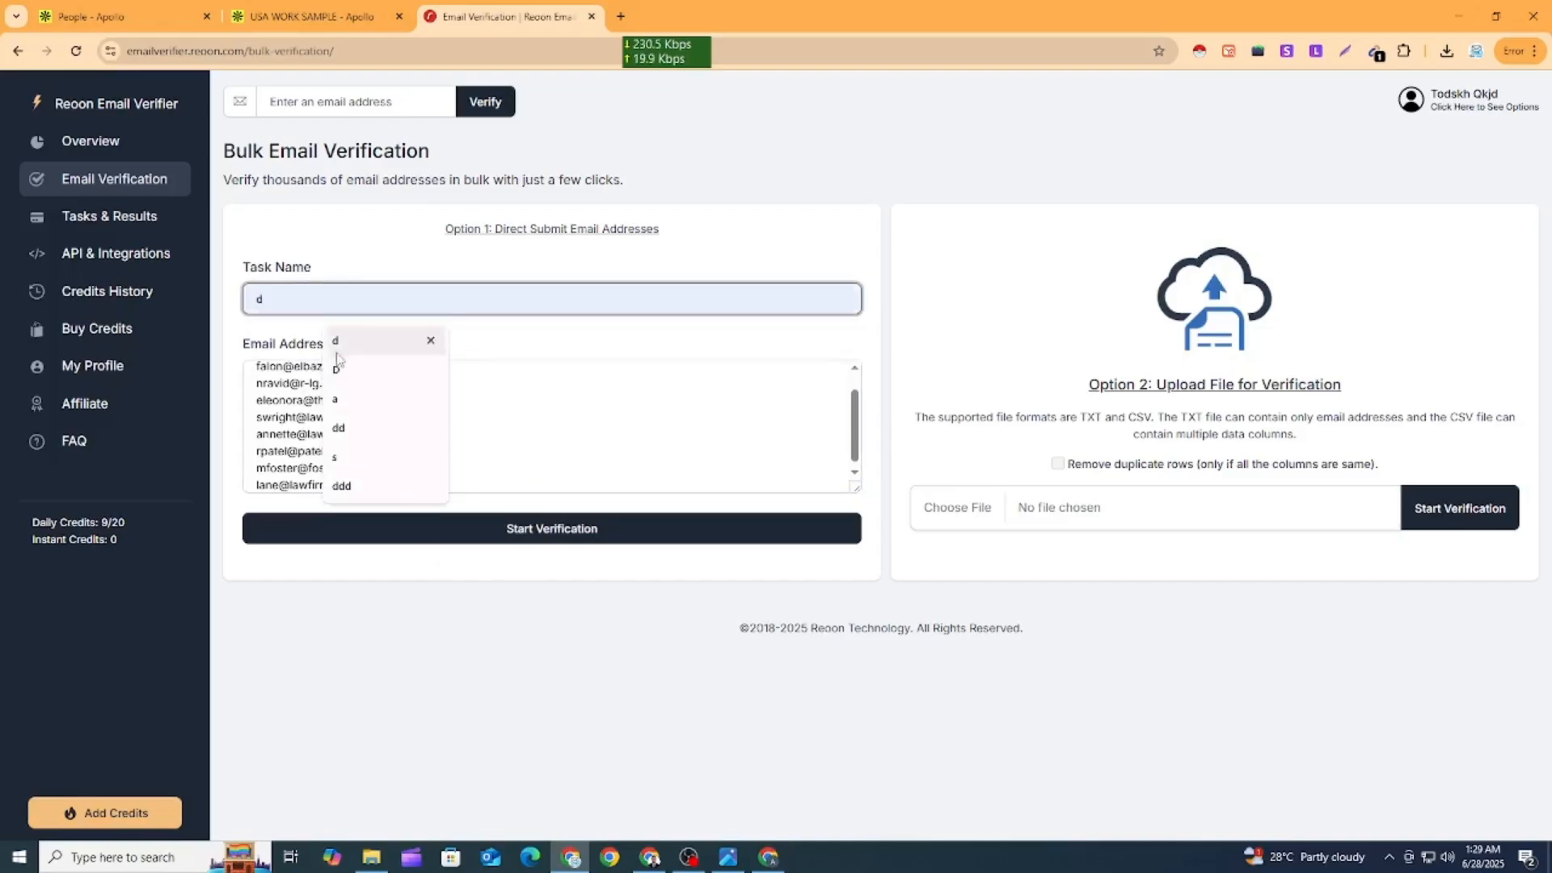
{"action": "left_click", "coordinate": [460, 688]}
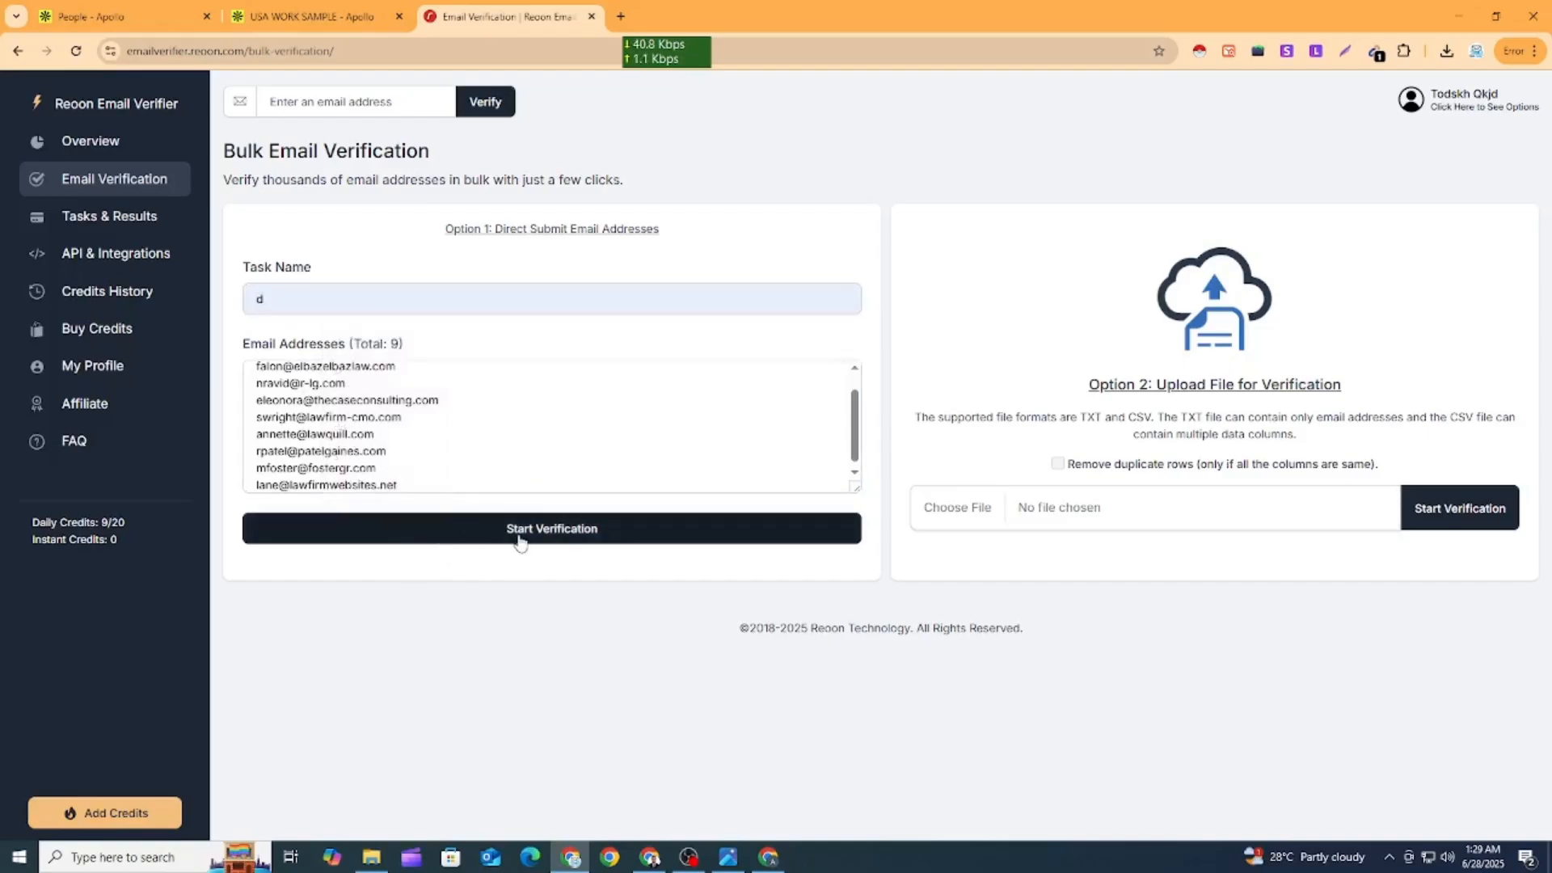
{"action": "left_click", "coordinate": [591, 530]}
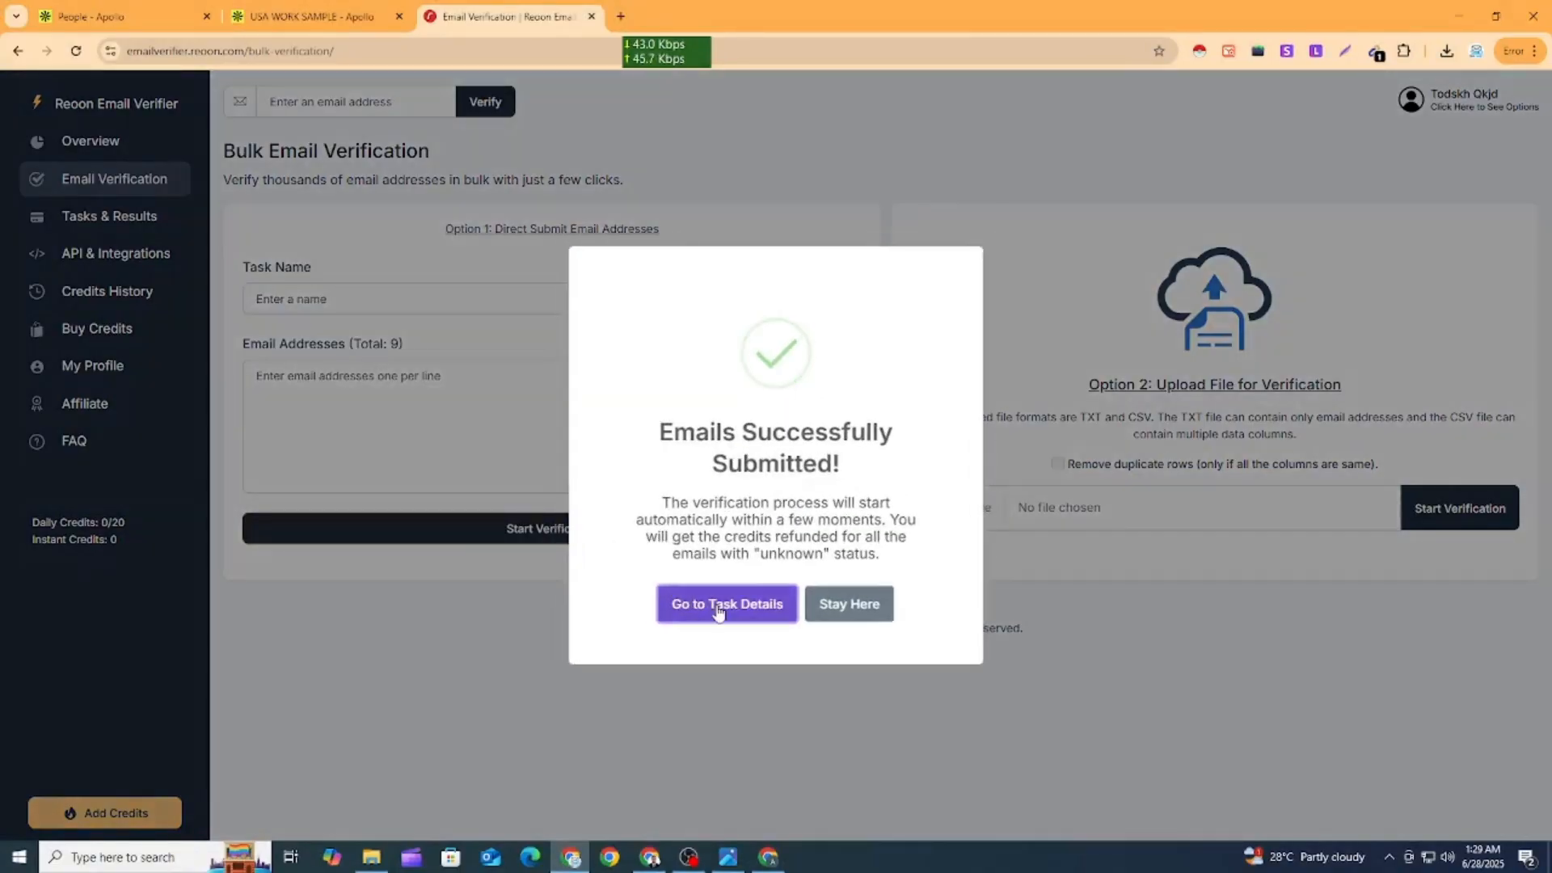
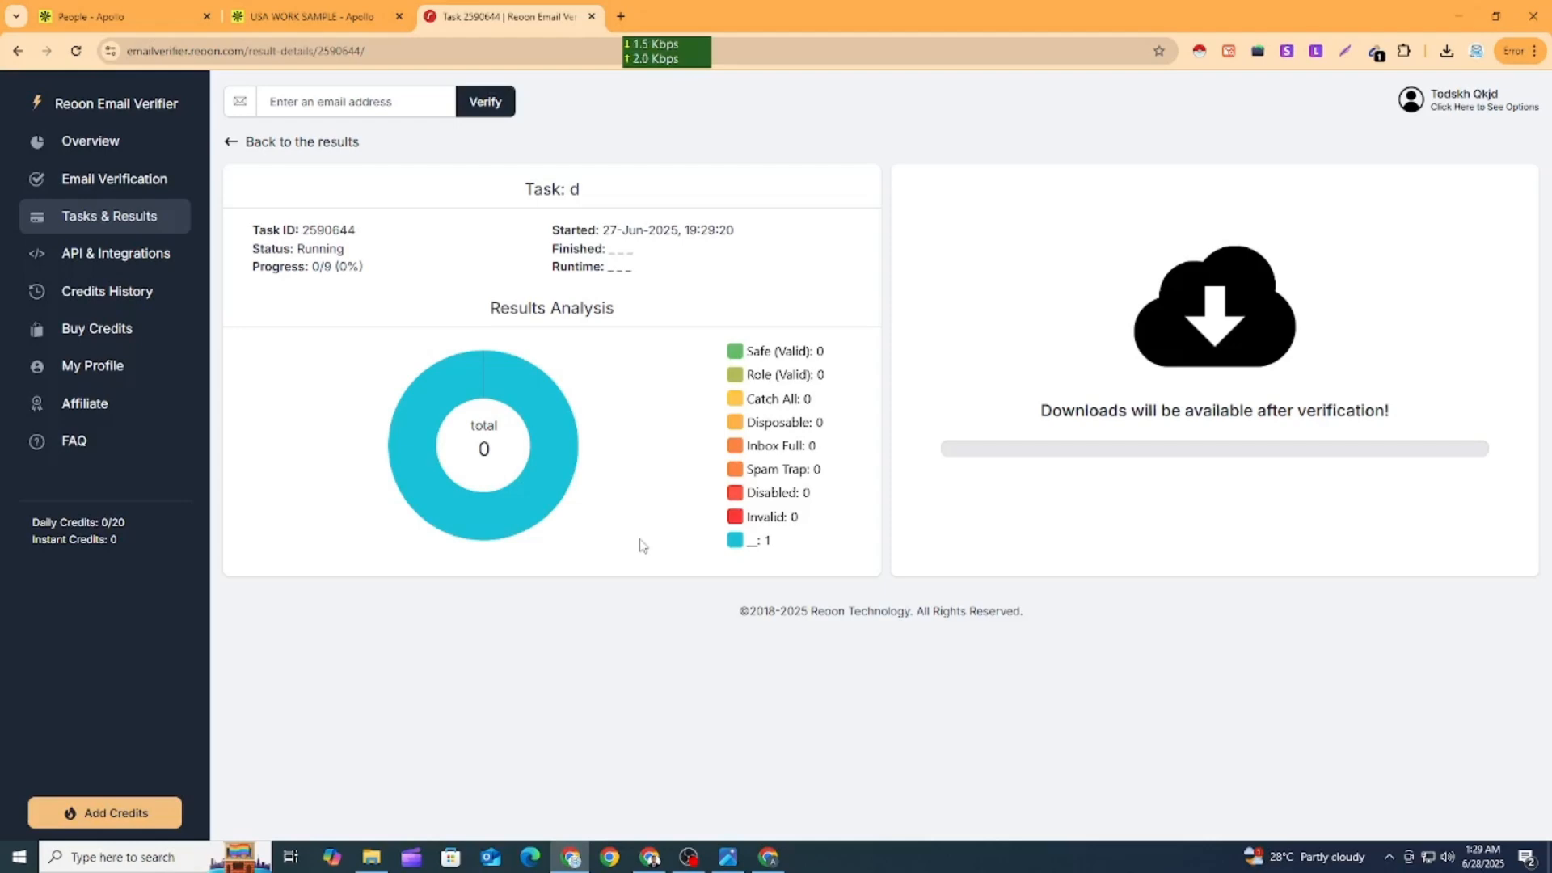
Review the Upwork job post's summary, target criteria and required lead fields while the verification runs.
{"action": "left_click", "coordinate": [635, 855]}
{"action": "scroll", "coordinate": [565, 283], "scroll_direction": "up", "scroll_amount": 4}
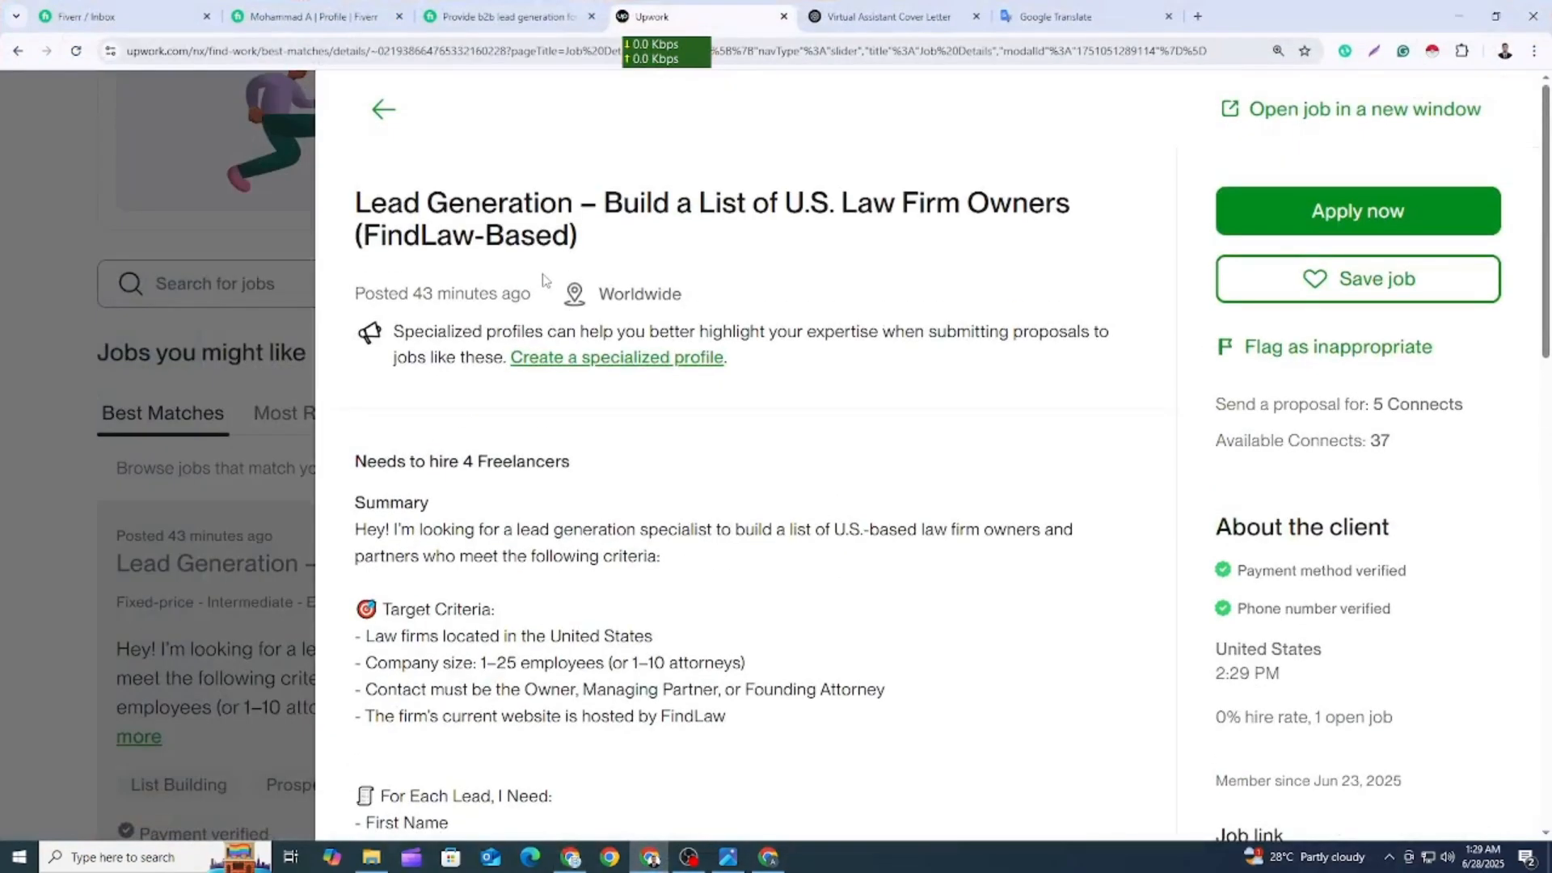
{"action": "scroll", "coordinate": [545, 283], "scroll_direction": "down", "scroll_amount": 3}
{"action": "scroll", "coordinate": [501, 415], "scroll_direction": "up", "scroll_amount": 2}
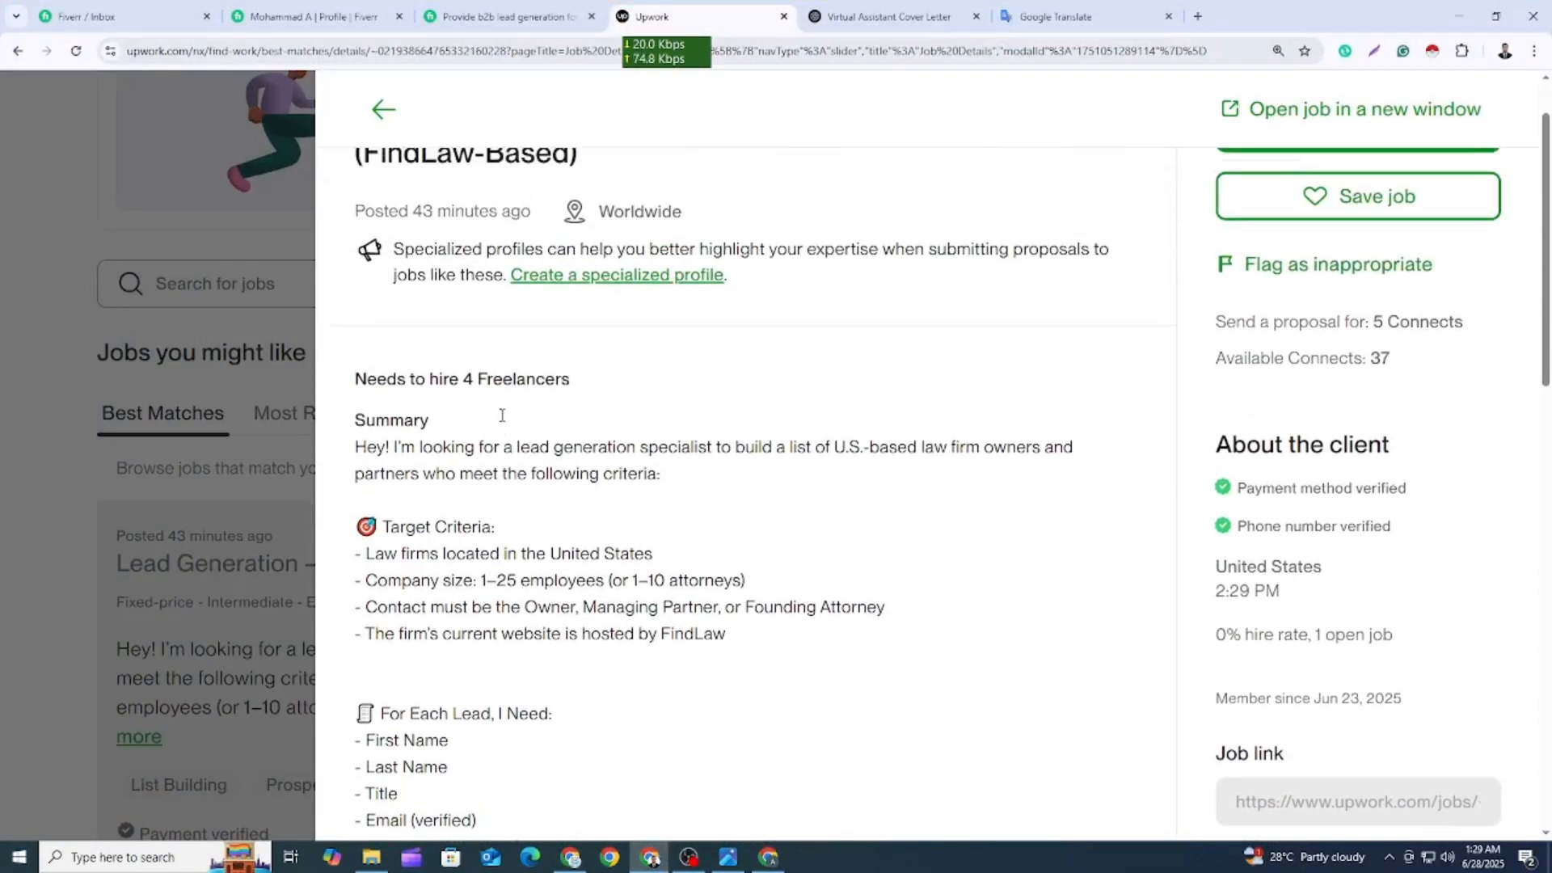
{"action": "scroll", "coordinate": [463, 317], "scroll_direction": "down", "scroll_amount": 2}
{"action": "scroll", "coordinate": [469, 331], "scroll_direction": "down", "scroll_amount": 2}
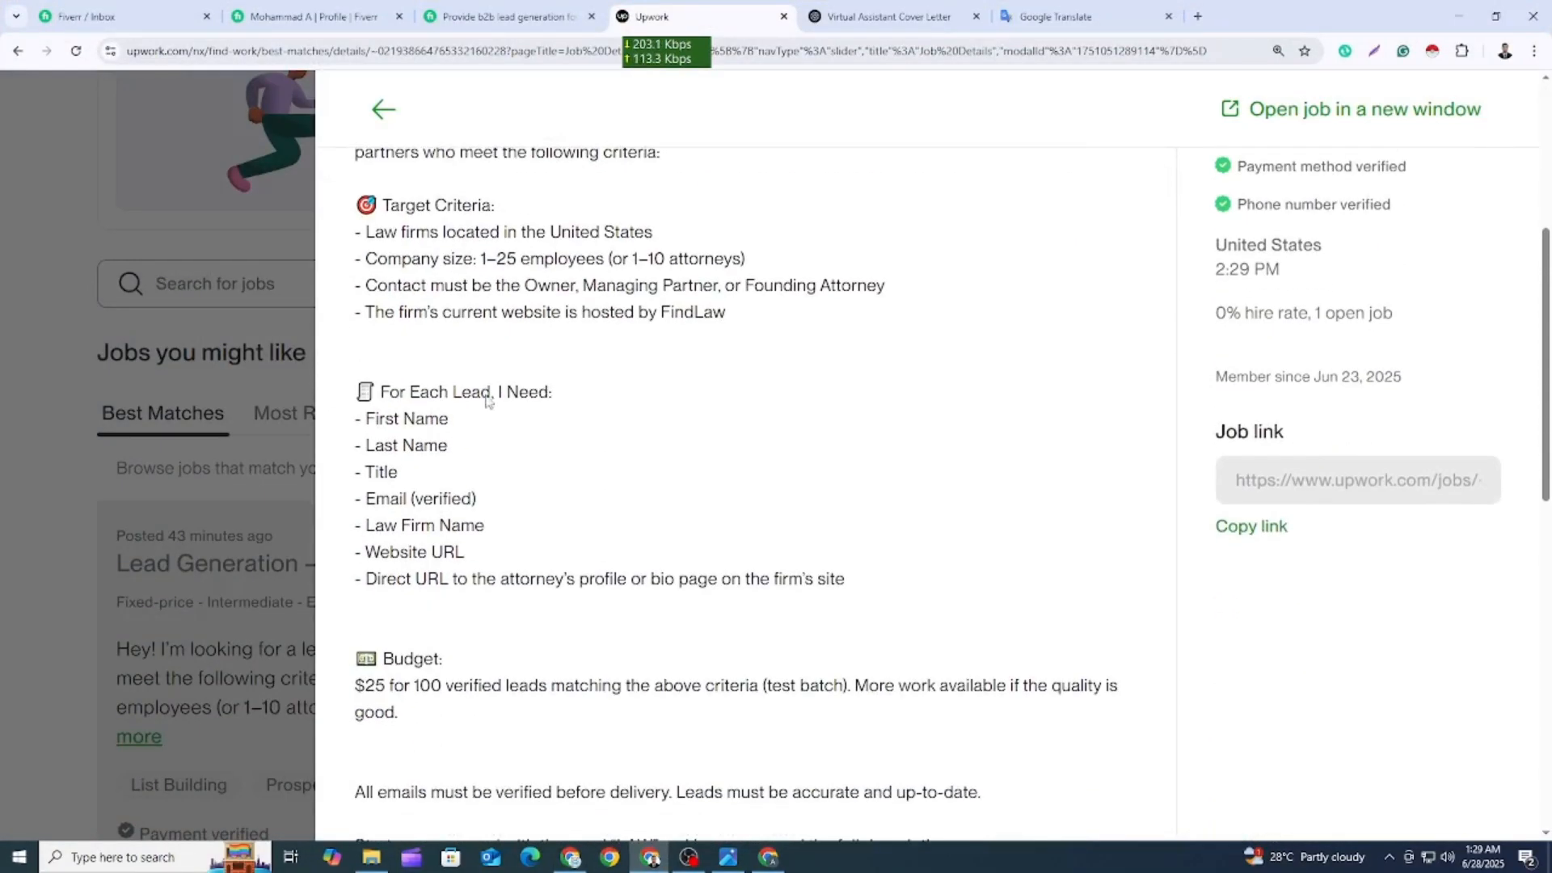
{"action": "scroll", "coordinate": [563, 529], "scroll_direction": "up", "scroll_amount": 3}
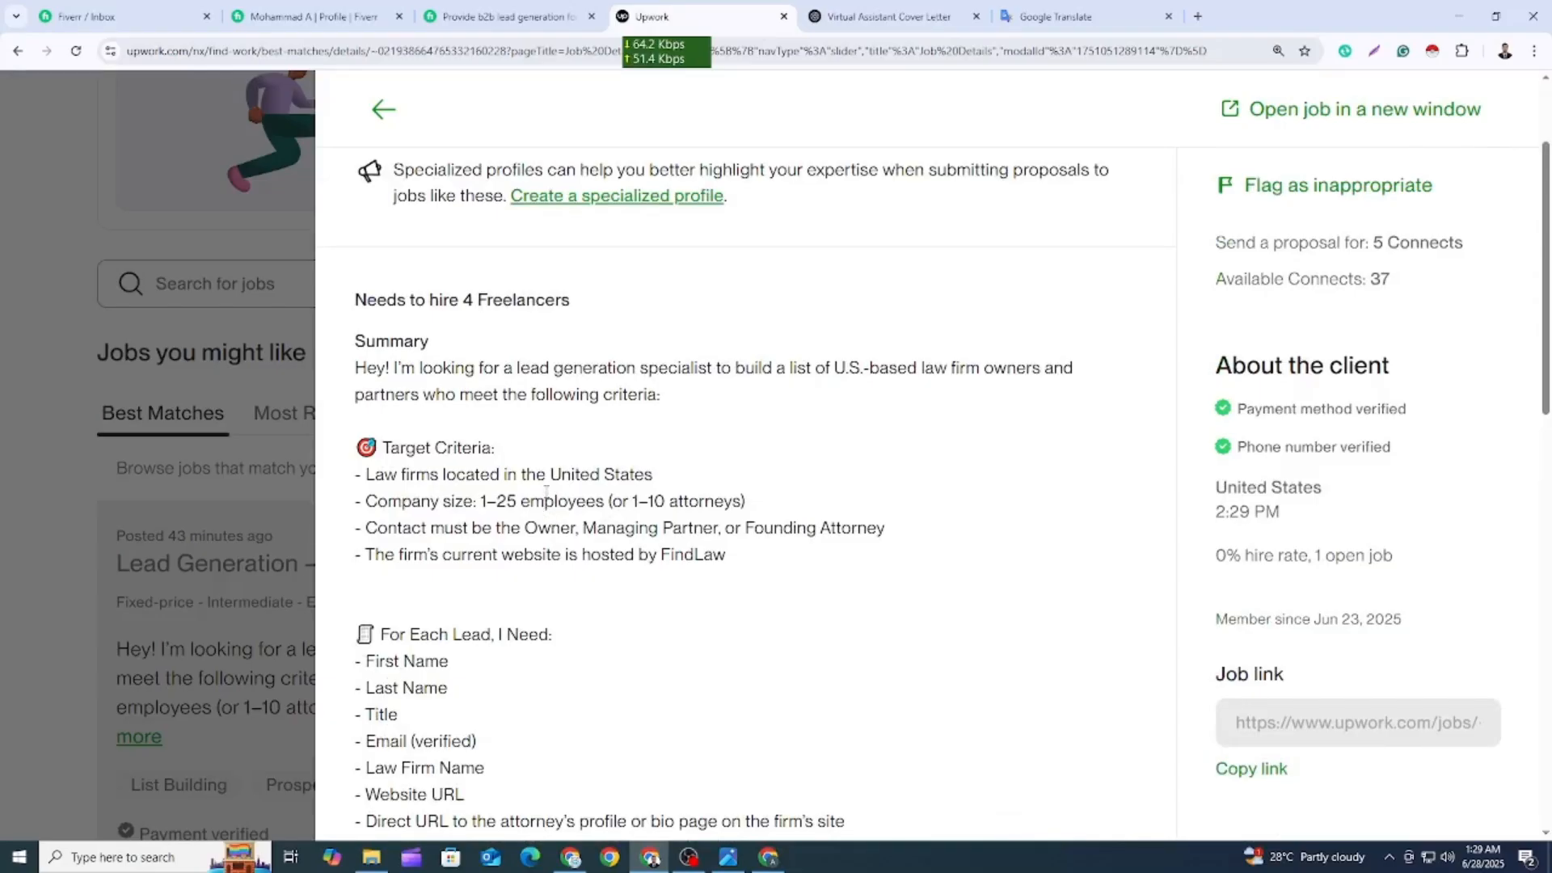
{"action": "scroll", "coordinate": [548, 477], "scroll_direction": "down", "scroll_amount": 1}
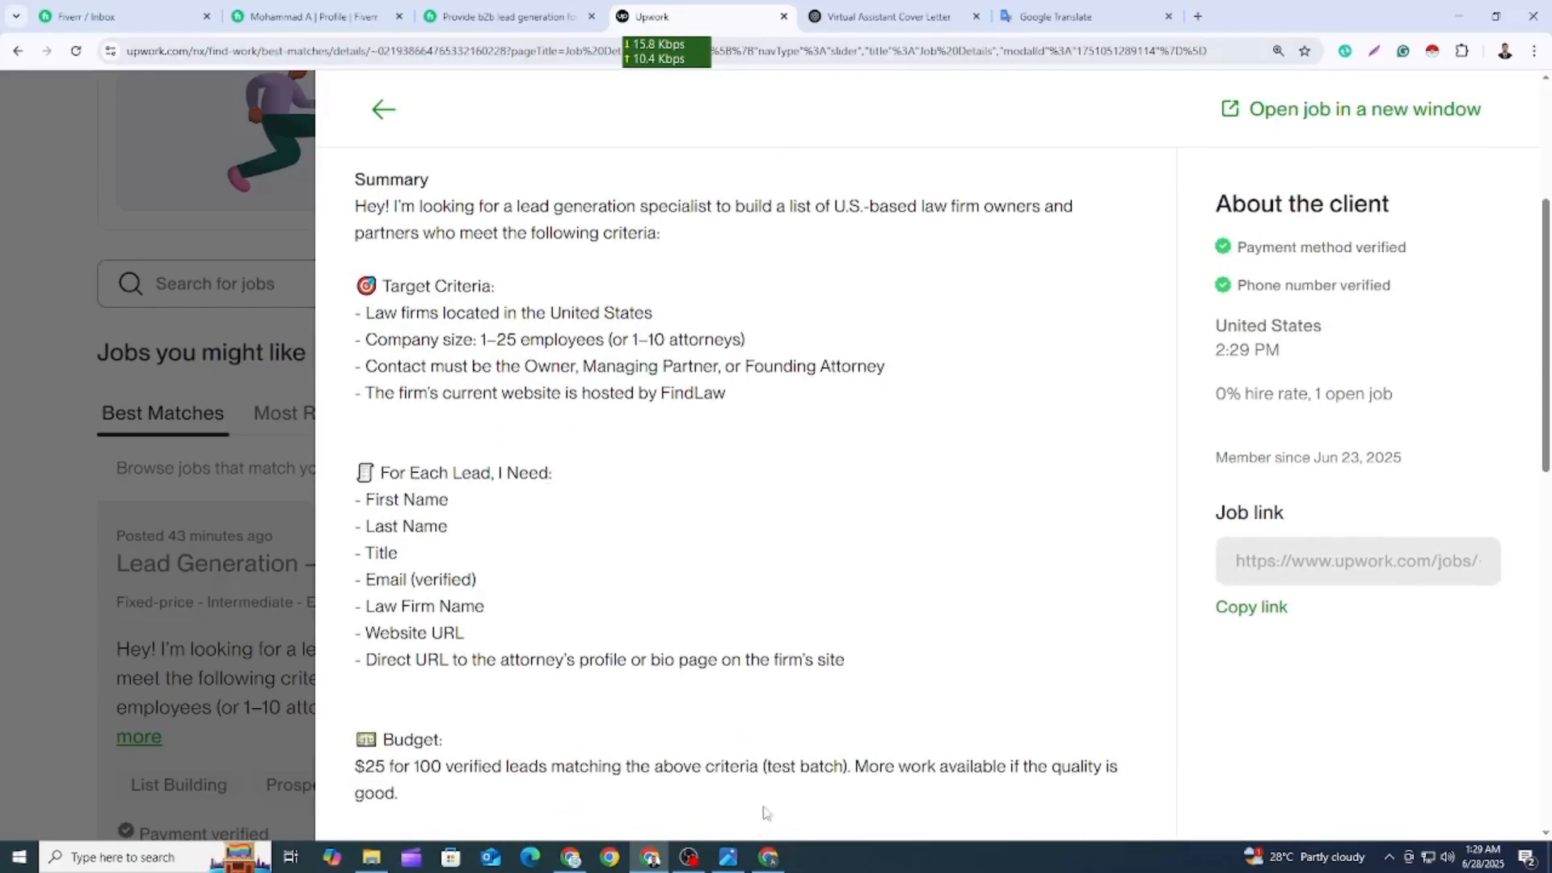
Download all verification results from Reoon as an XLSX file and open it in Excel.
{"action": "left_click", "coordinate": [571, 857]}
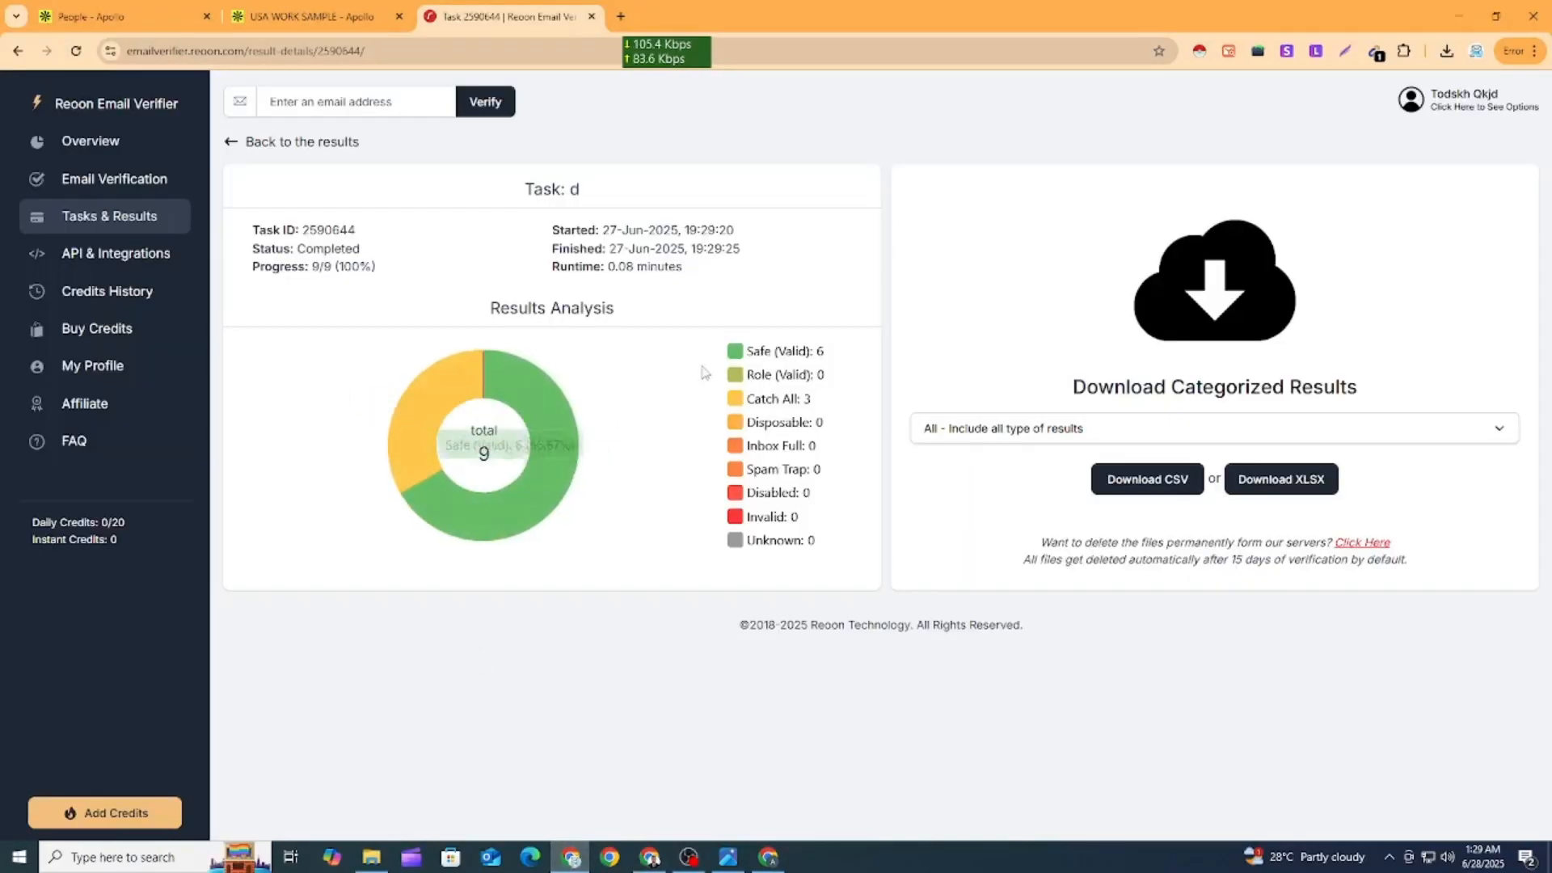
{"action": "left_click", "coordinate": [1292, 485]}
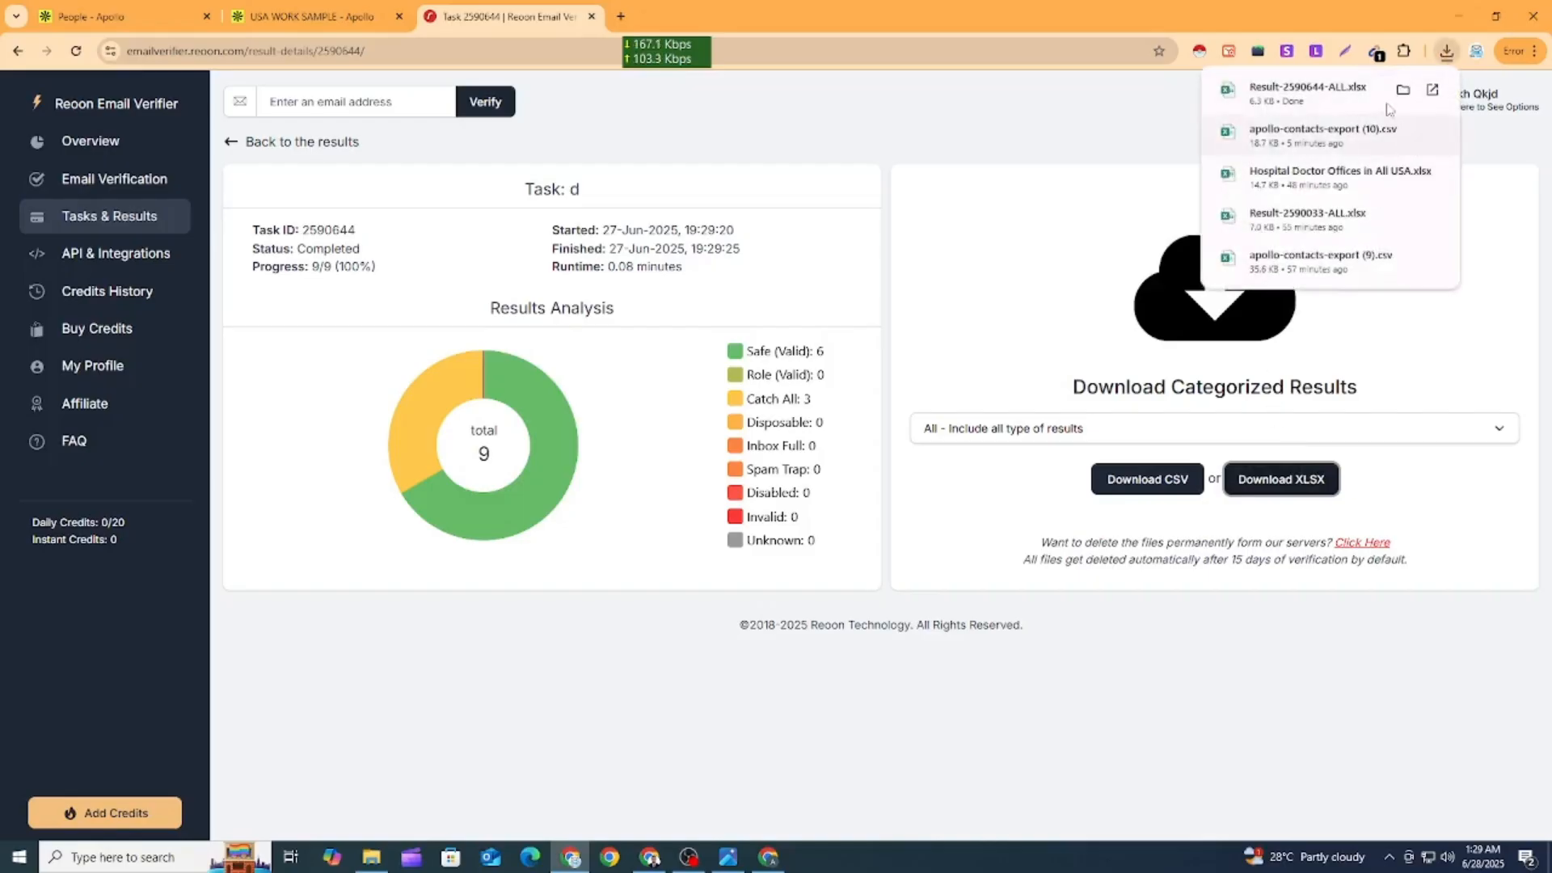
{"action": "left_click", "coordinate": [1397, 93]}
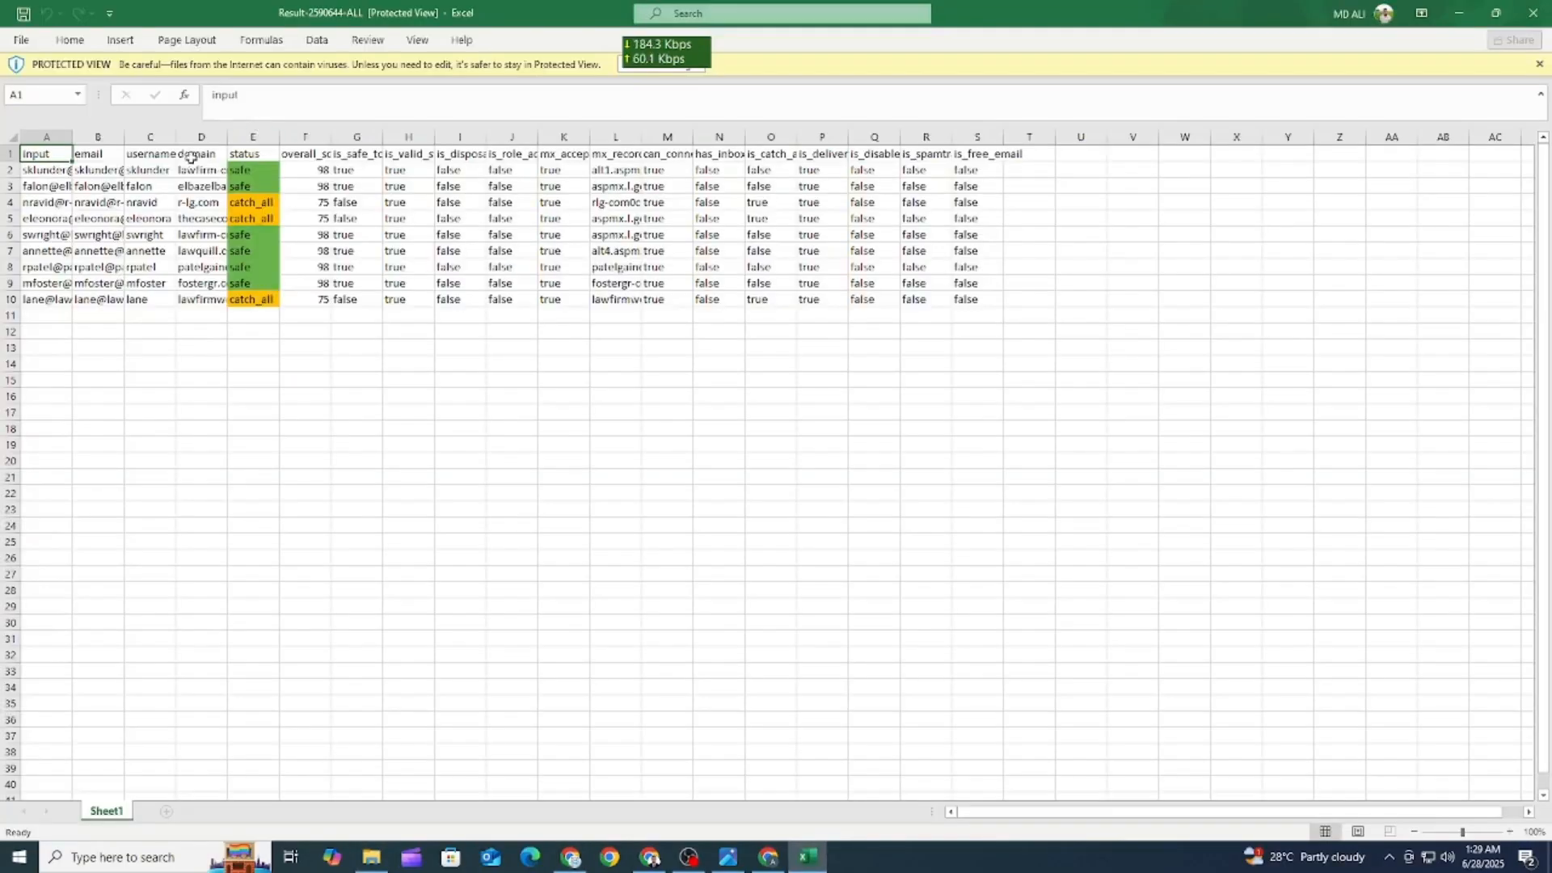
Hide the username and domain columns in the verification results so email and status sit side by side.
{"action": "left_click_drag", "start_coordinate": [154, 134], "coordinate": [198, 136]}
{"action": "right_click", "coordinate": [186, 137]}
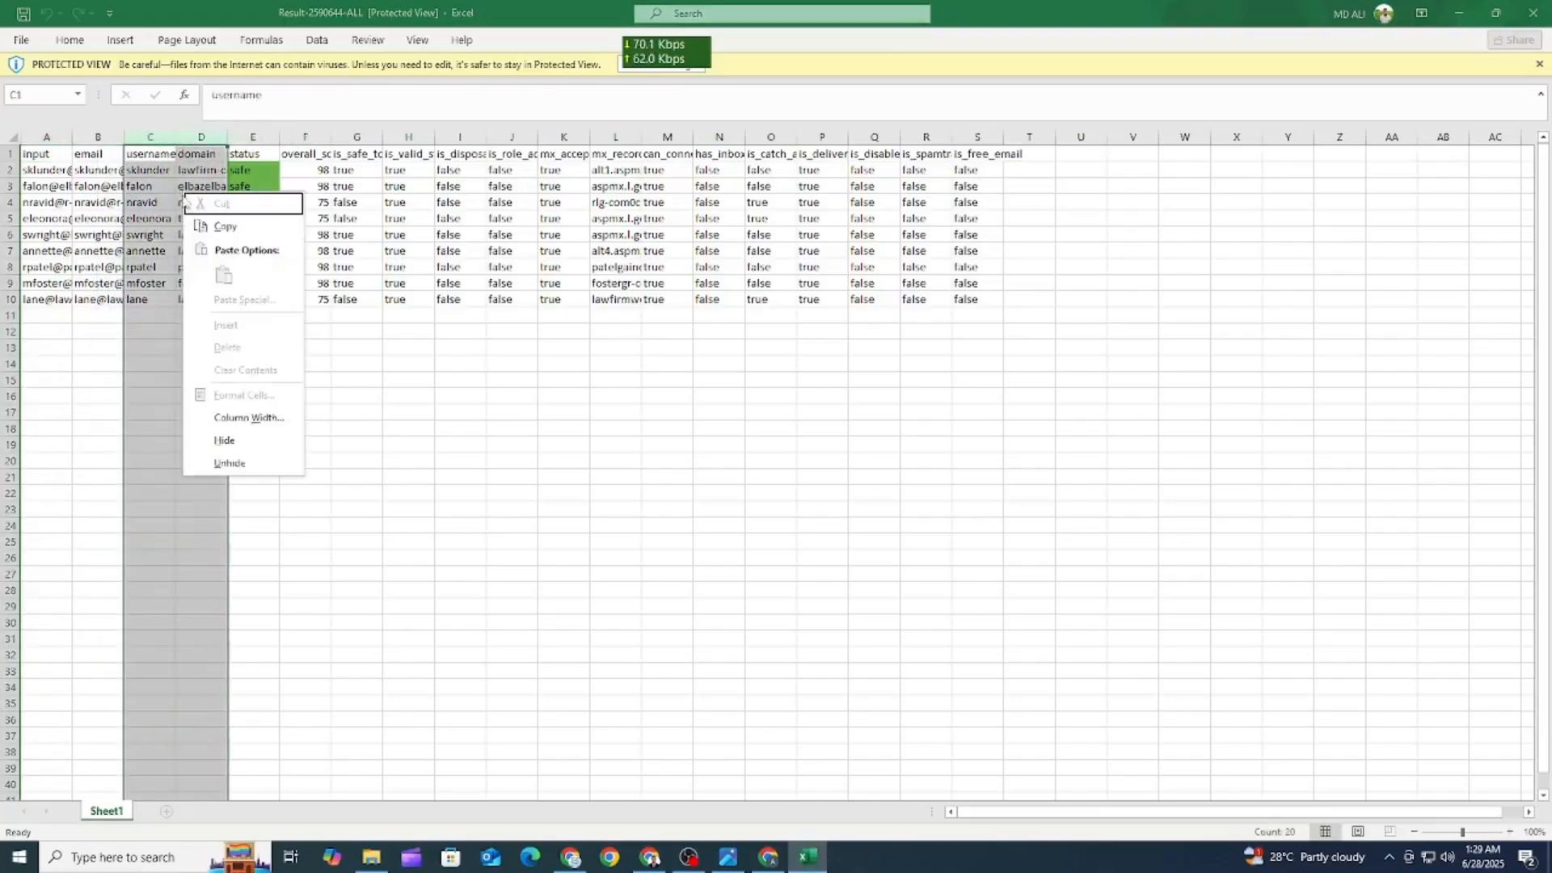
{"action": "left_click", "coordinate": [242, 440]}
{"action": "left_click", "coordinate": [354, 430]}
Copy the email and status values from the Excel verification results and switch to the Law Firm in USA sheet.
{"action": "left_click_drag", "start_coordinate": [81, 171], "coordinate": [146, 299]}
{"action": "key", "text": "ctrl+c"}
{"action": "left_click", "coordinate": [768, 857]}
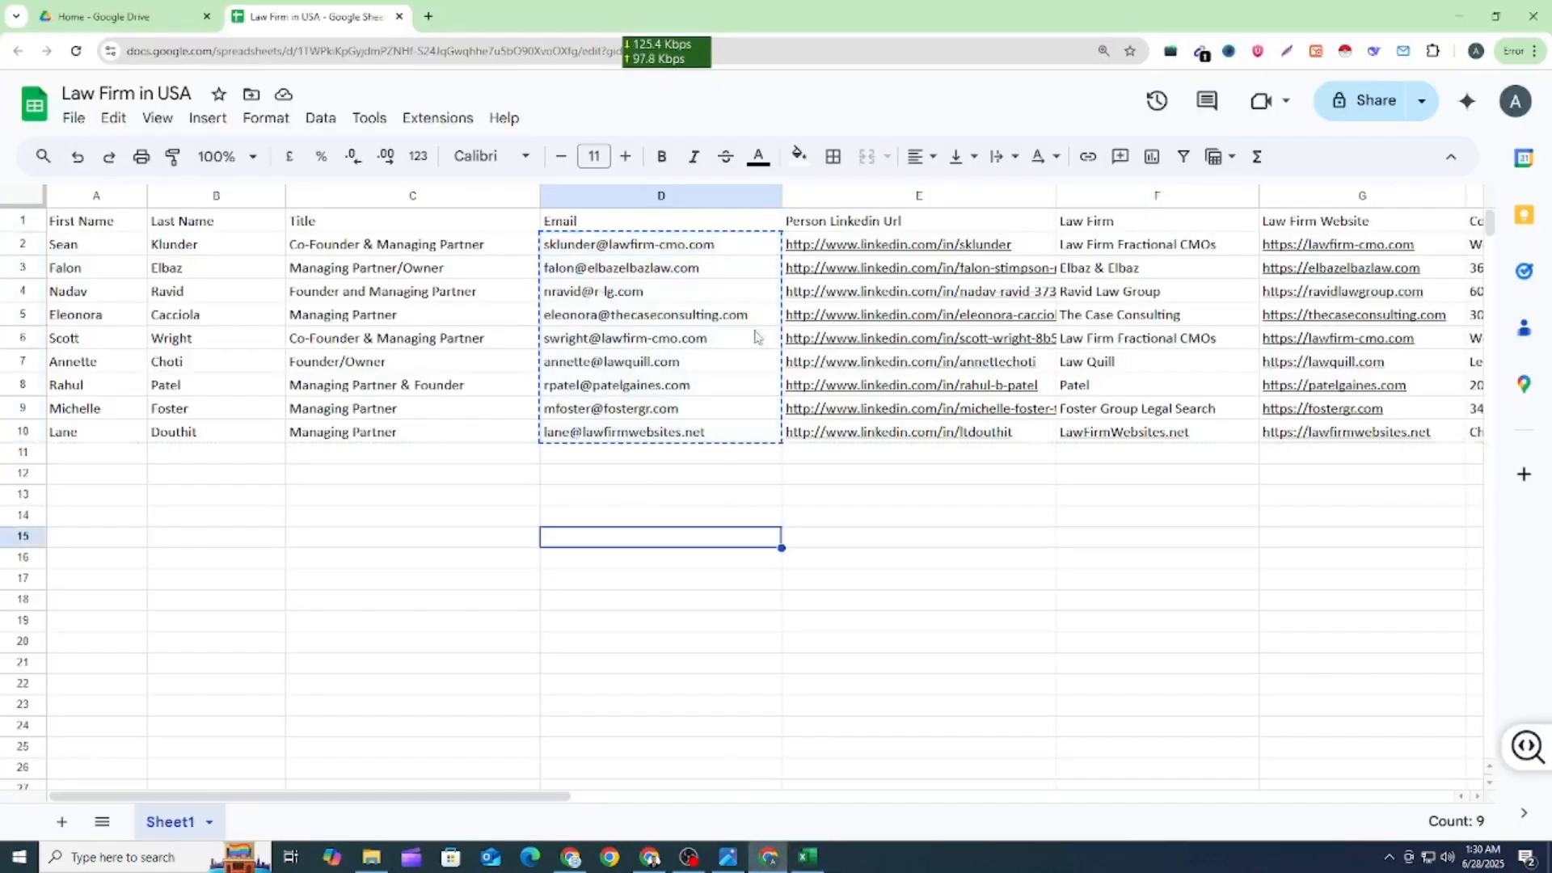
Insert two blank columns before Person Linkedin Url and paste the copied emails and statuses starting at E2.
{"action": "left_click", "coordinate": [837, 195]}
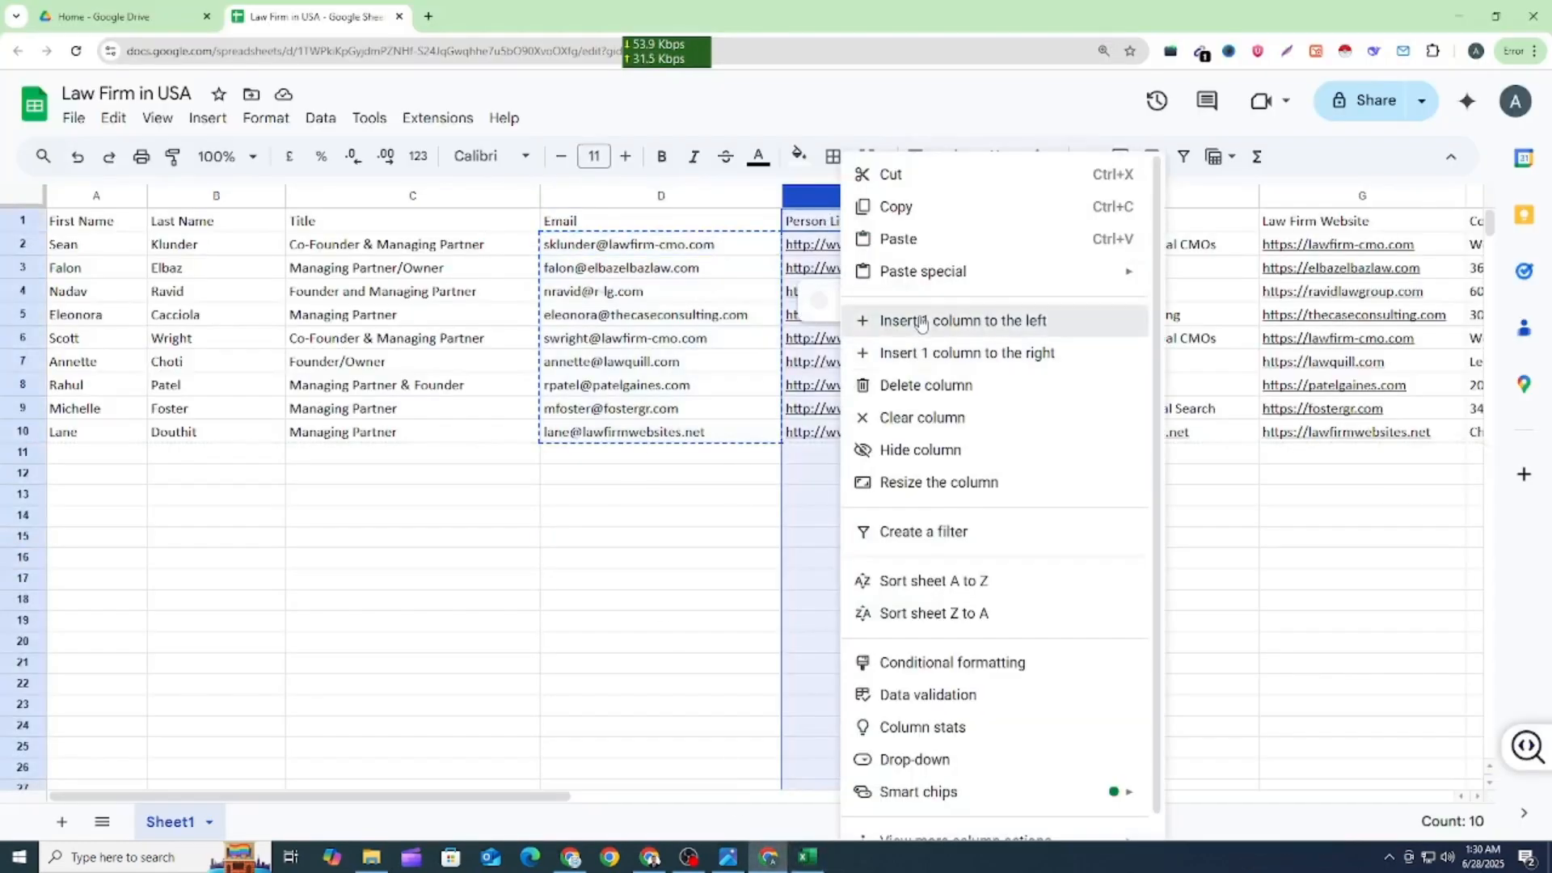
{"action": "left_click", "coordinate": [920, 322]}
{"action": "right_click", "coordinate": [922, 331]}
{"action": "left_click", "coordinate": [921, 322]}
{"action": "left_click", "coordinate": [879, 529]}
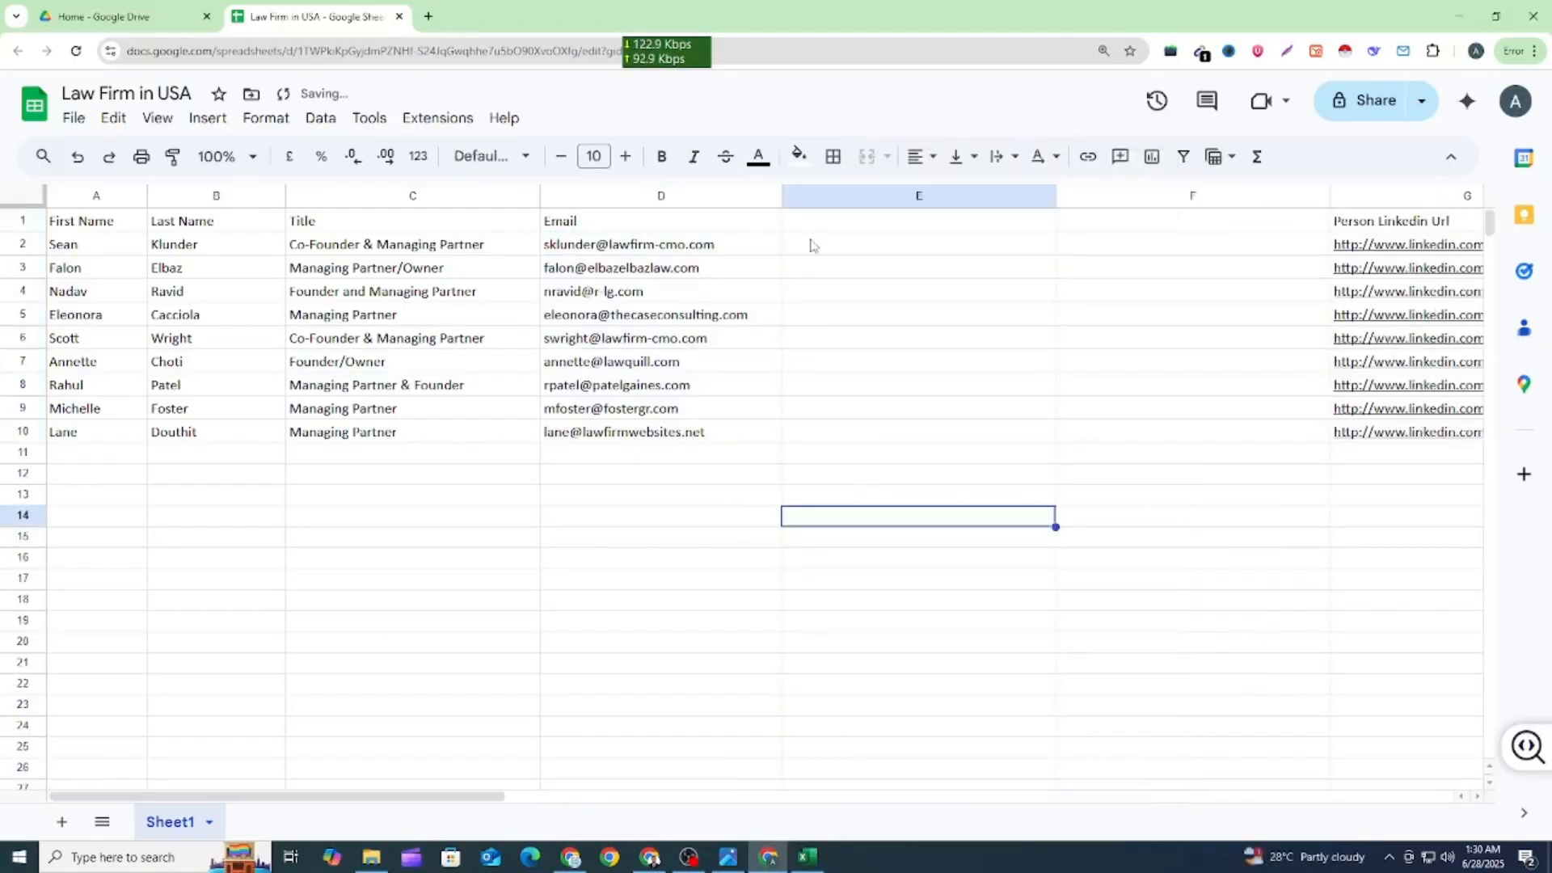
{"action": "left_click", "coordinate": [811, 244]}
{"action": "key", "text": "ctrl+v"}
{"action": "left_click", "coordinate": [689, 566]}
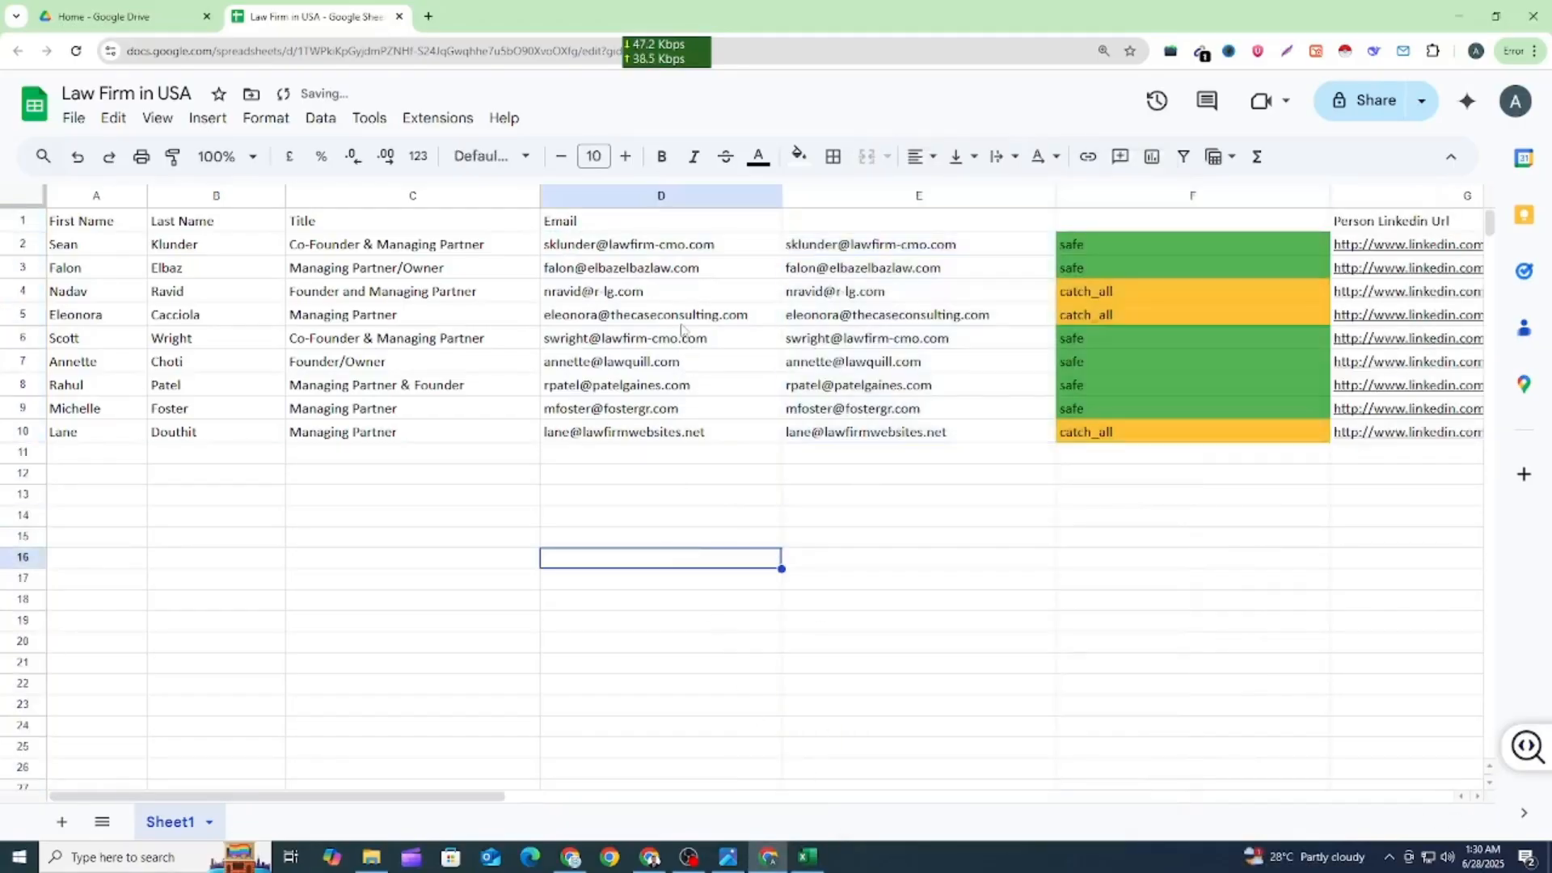
Compare the pasted emails in column E with the original Email column row by row to check that they line up.
{"action": "left_click_drag", "start_coordinate": [588, 244], "coordinate": [788, 244]}
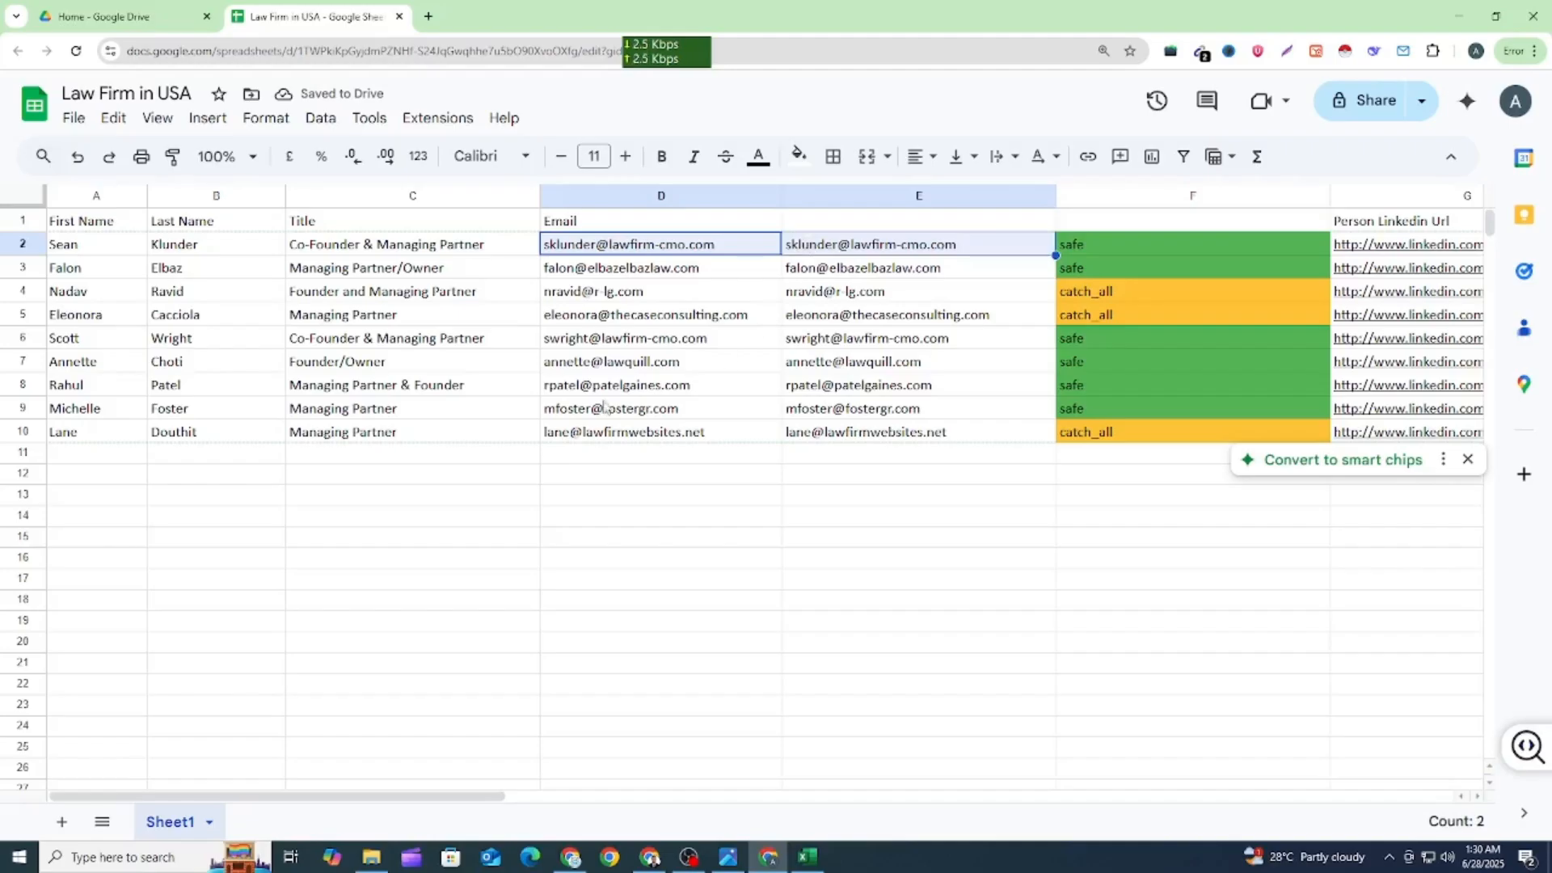
{"action": "left_click_drag", "start_coordinate": [578, 280], "coordinate": [796, 267]}
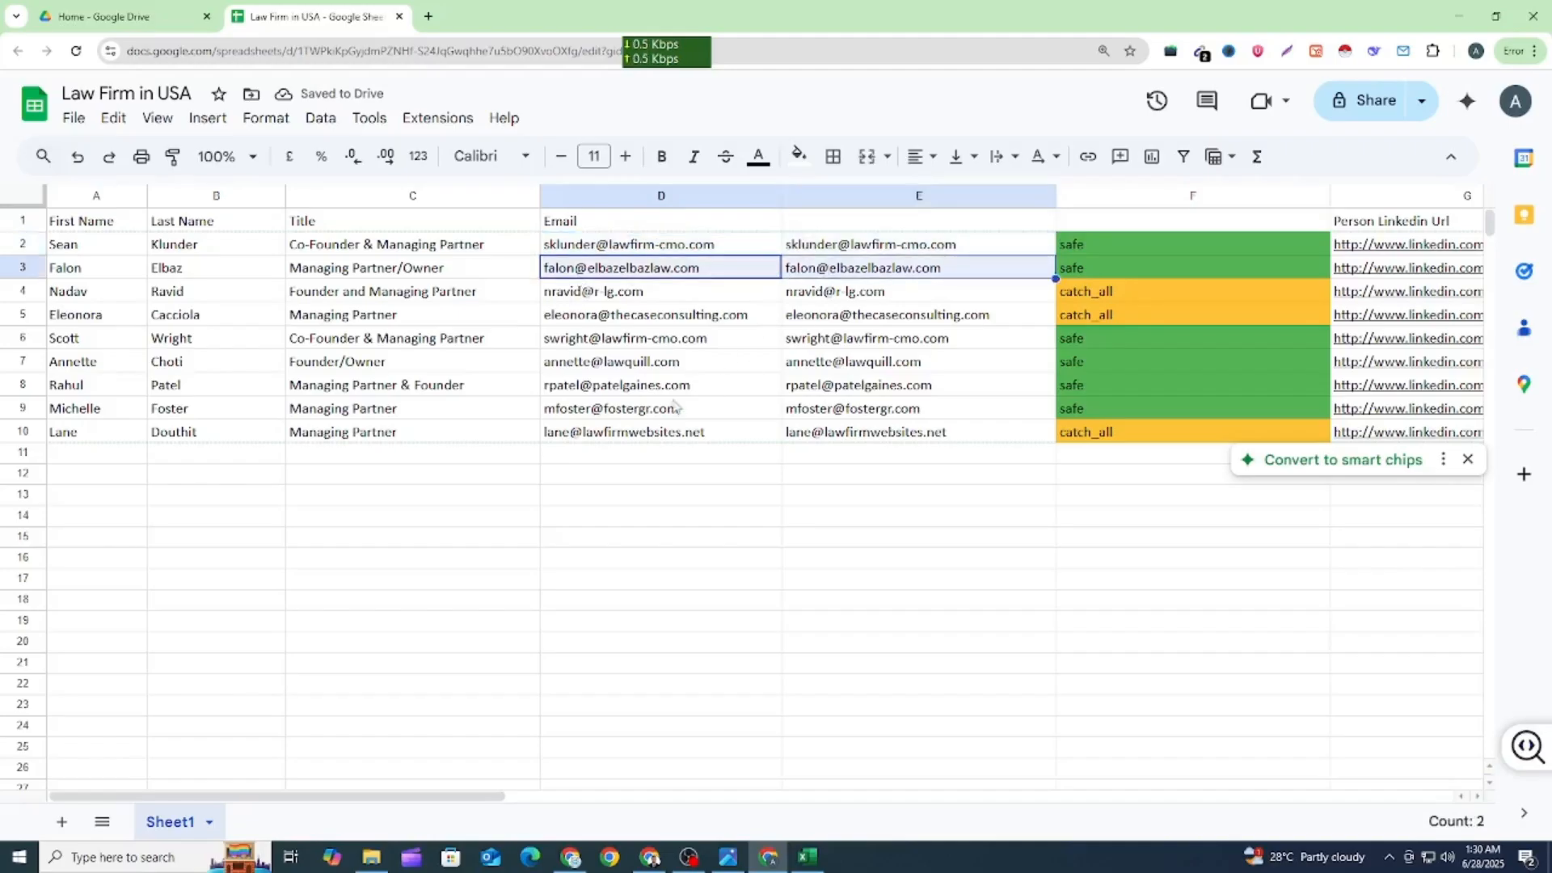
{"action": "left_click", "coordinate": [595, 437]}
{"action": "left_click_drag", "start_coordinate": [804, 429], "coordinate": [809, 433]}
{"action": "left_click", "coordinate": [804, 536]}
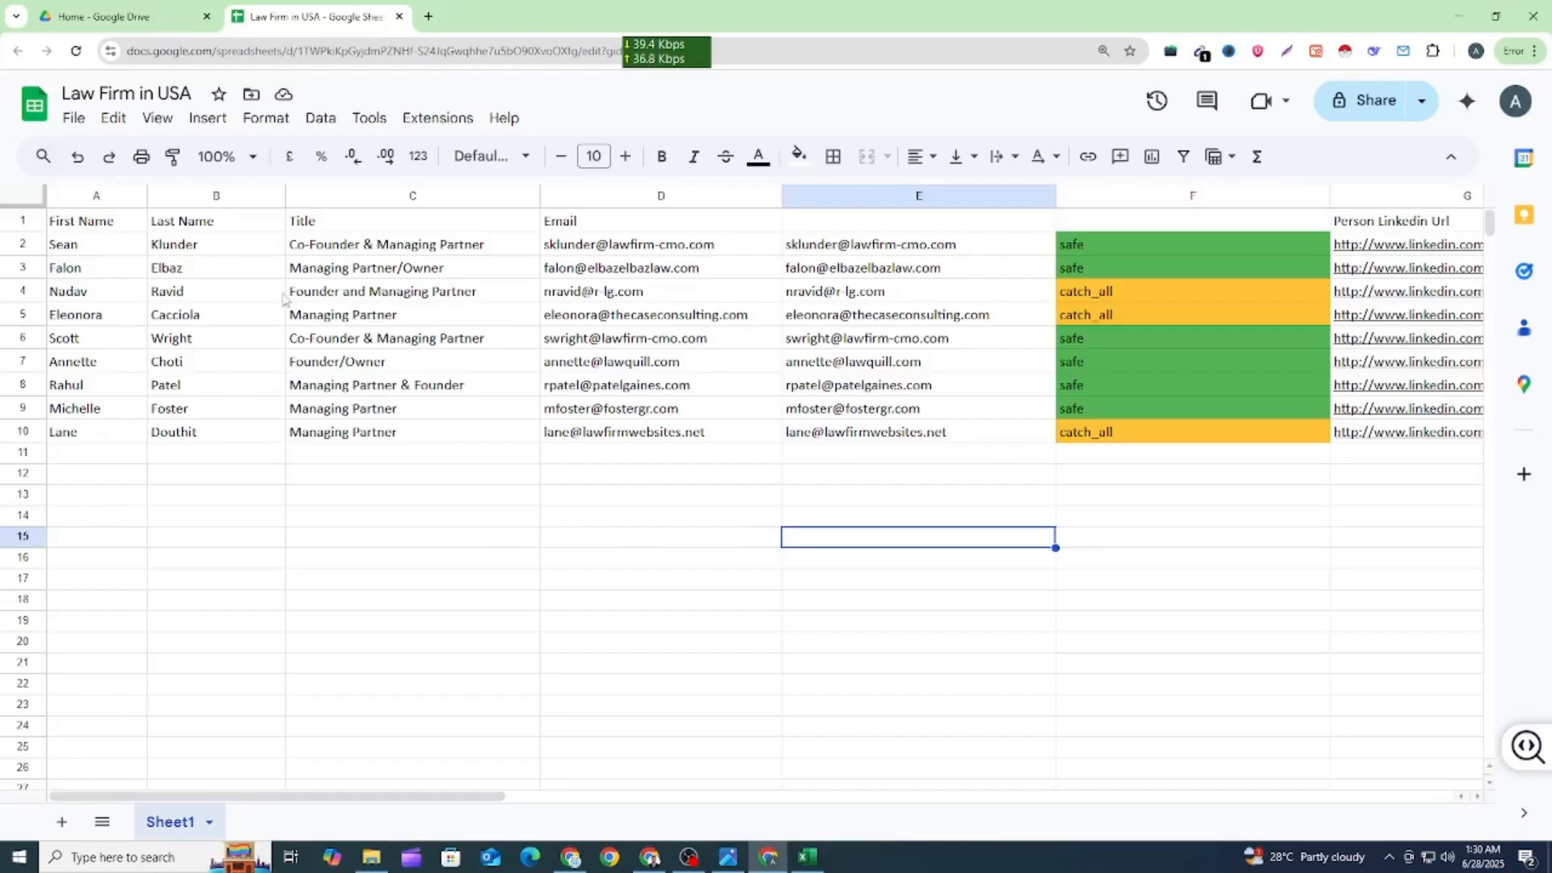
{"action": "left_click_drag", "start_coordinate": [594, 246], "coordinate": [855, 276]}
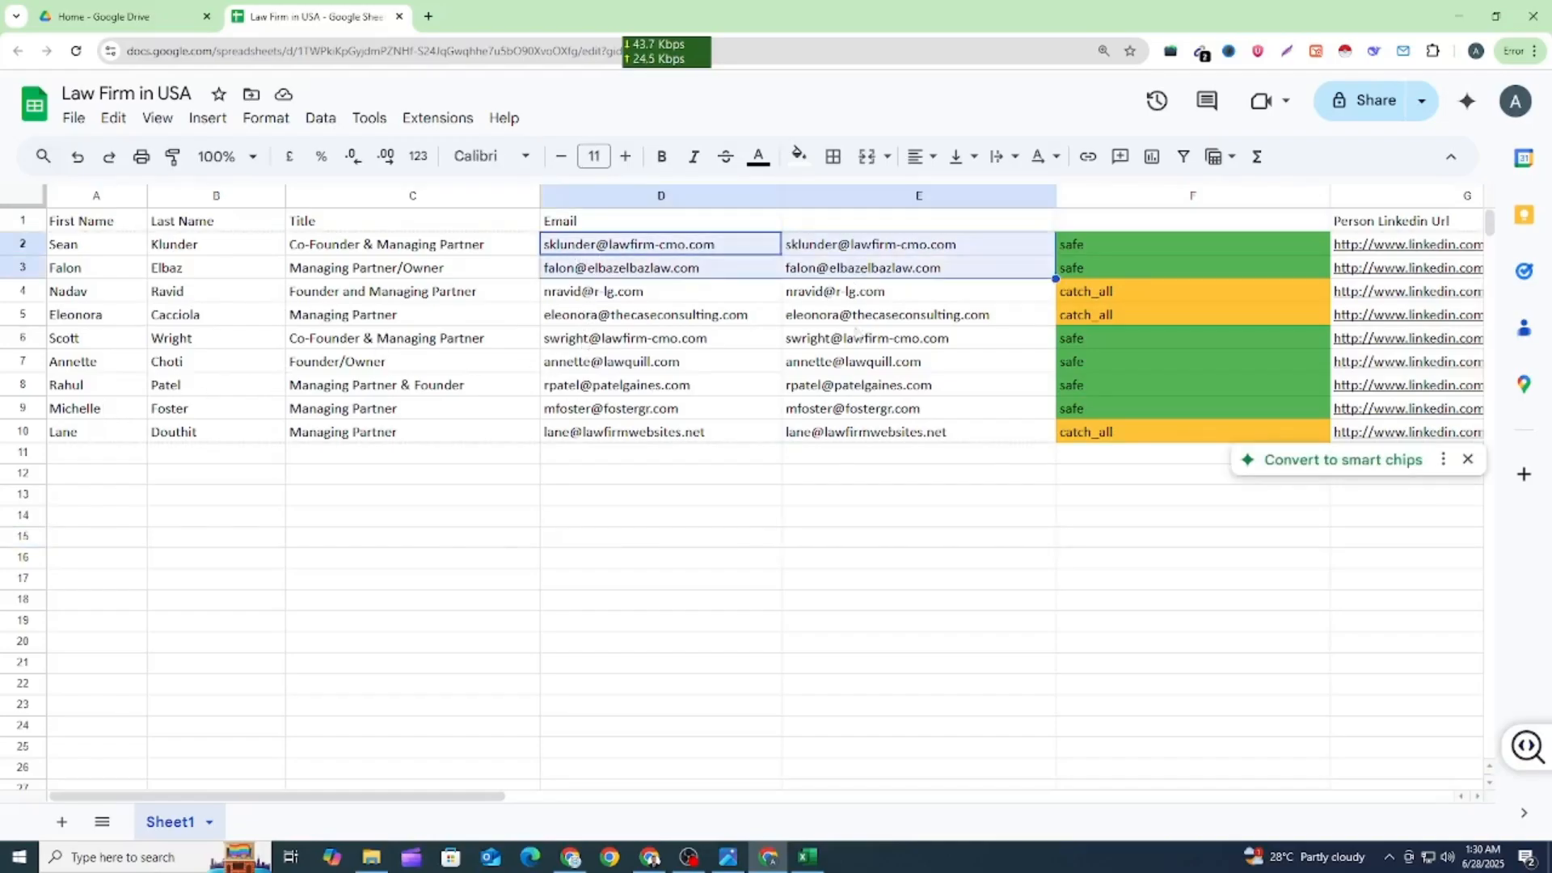
{"action": "left_click", "coordinate": [825, 642]}
{"action": "left_click_drag", "start_coordinate": [647, 437], "coordinate": [809, 434]}
{"action": "left_click", "coordinate": [808, 579]}
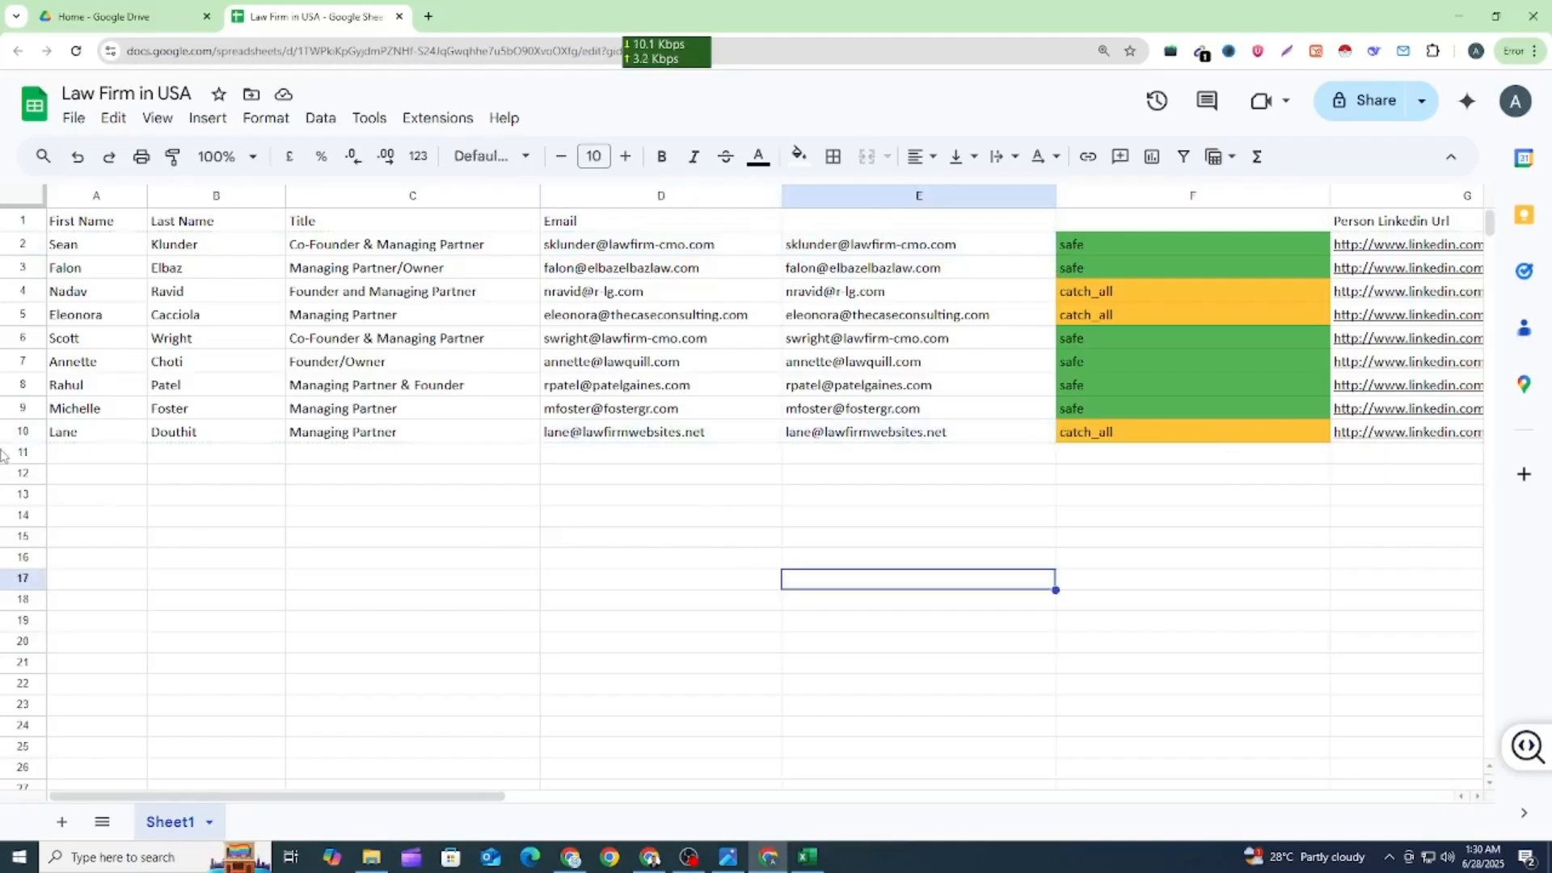
Delete the three rows whose verification status is catch_all: rows 4, 5 and 10.
{"action": "left_click", "coordinate": [23, 433]}
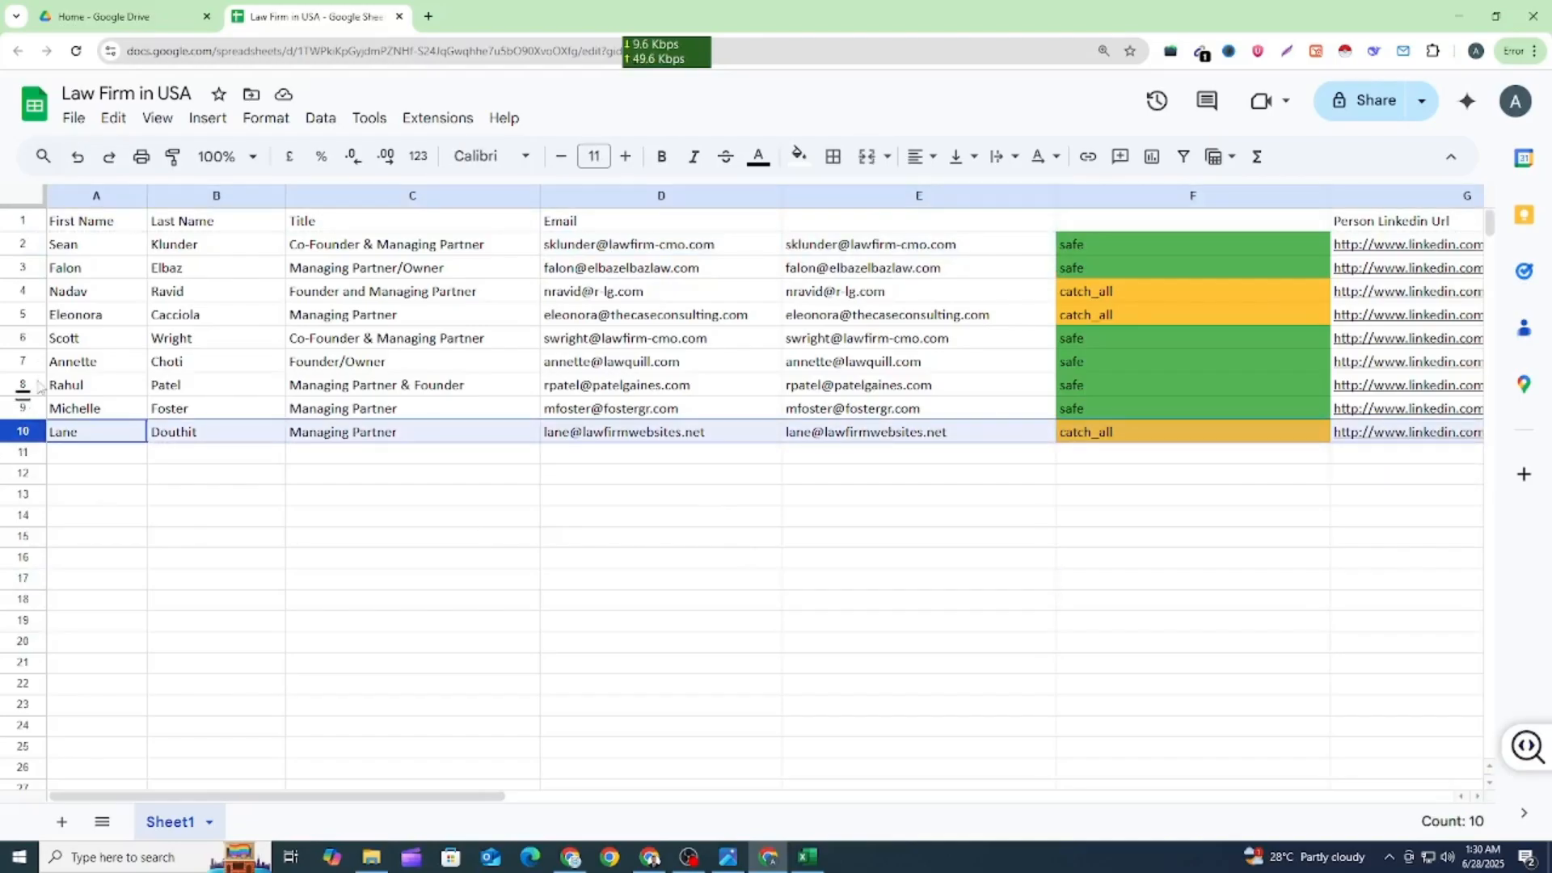
{"action": "left_click", "coordinate": [25, 291], "text": "ctrl"}
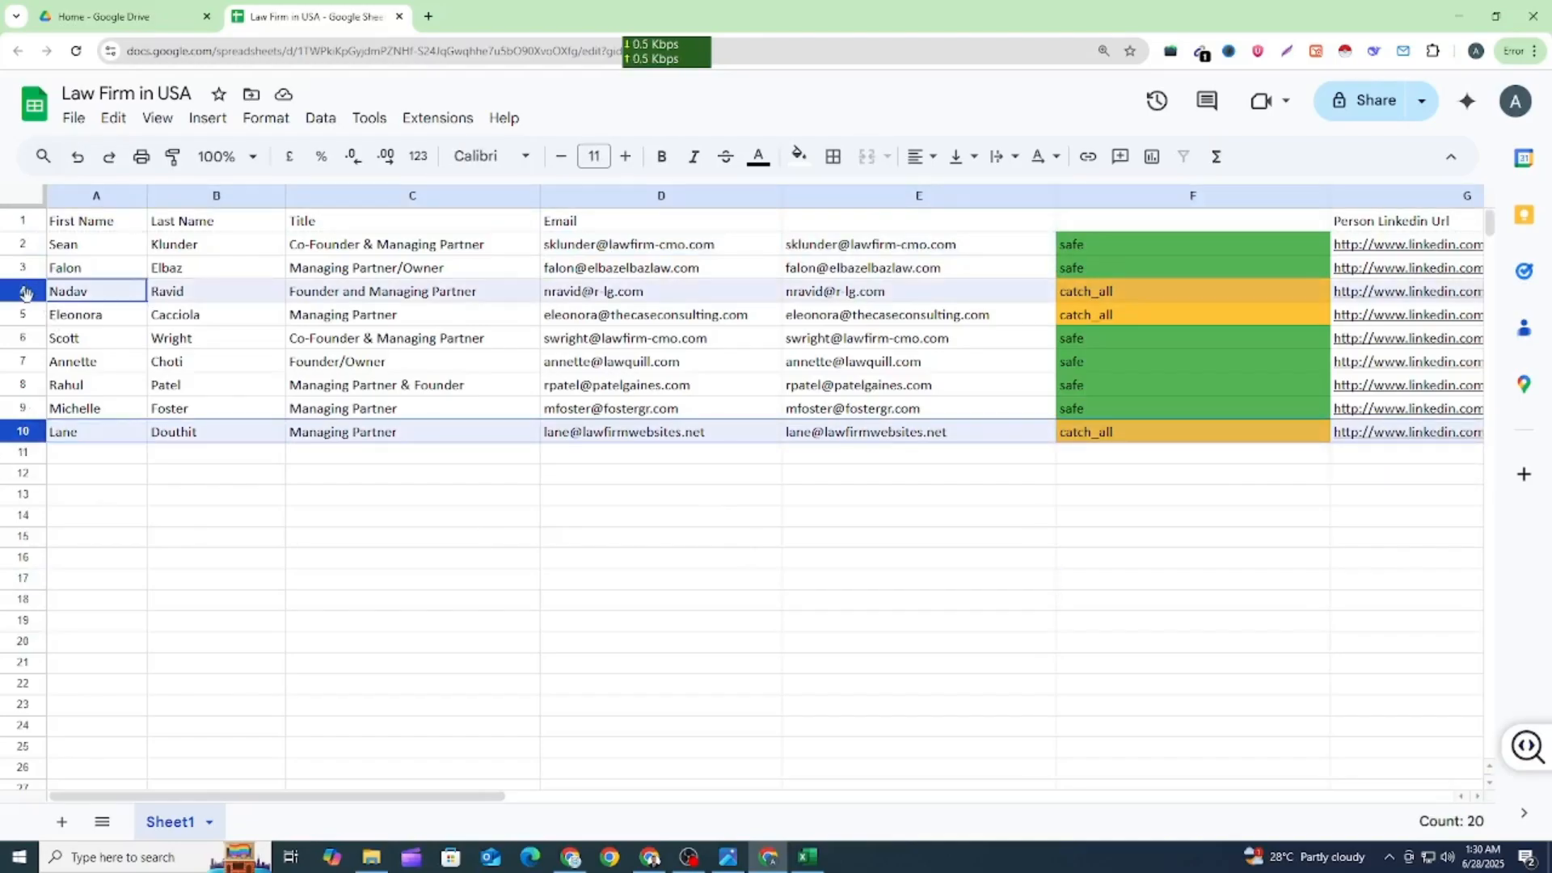
{"action": "left_click", "coordinate": [23, 315], "text": "ctrl"}
{"action": "right_click", "coordinate": [24, 315]}
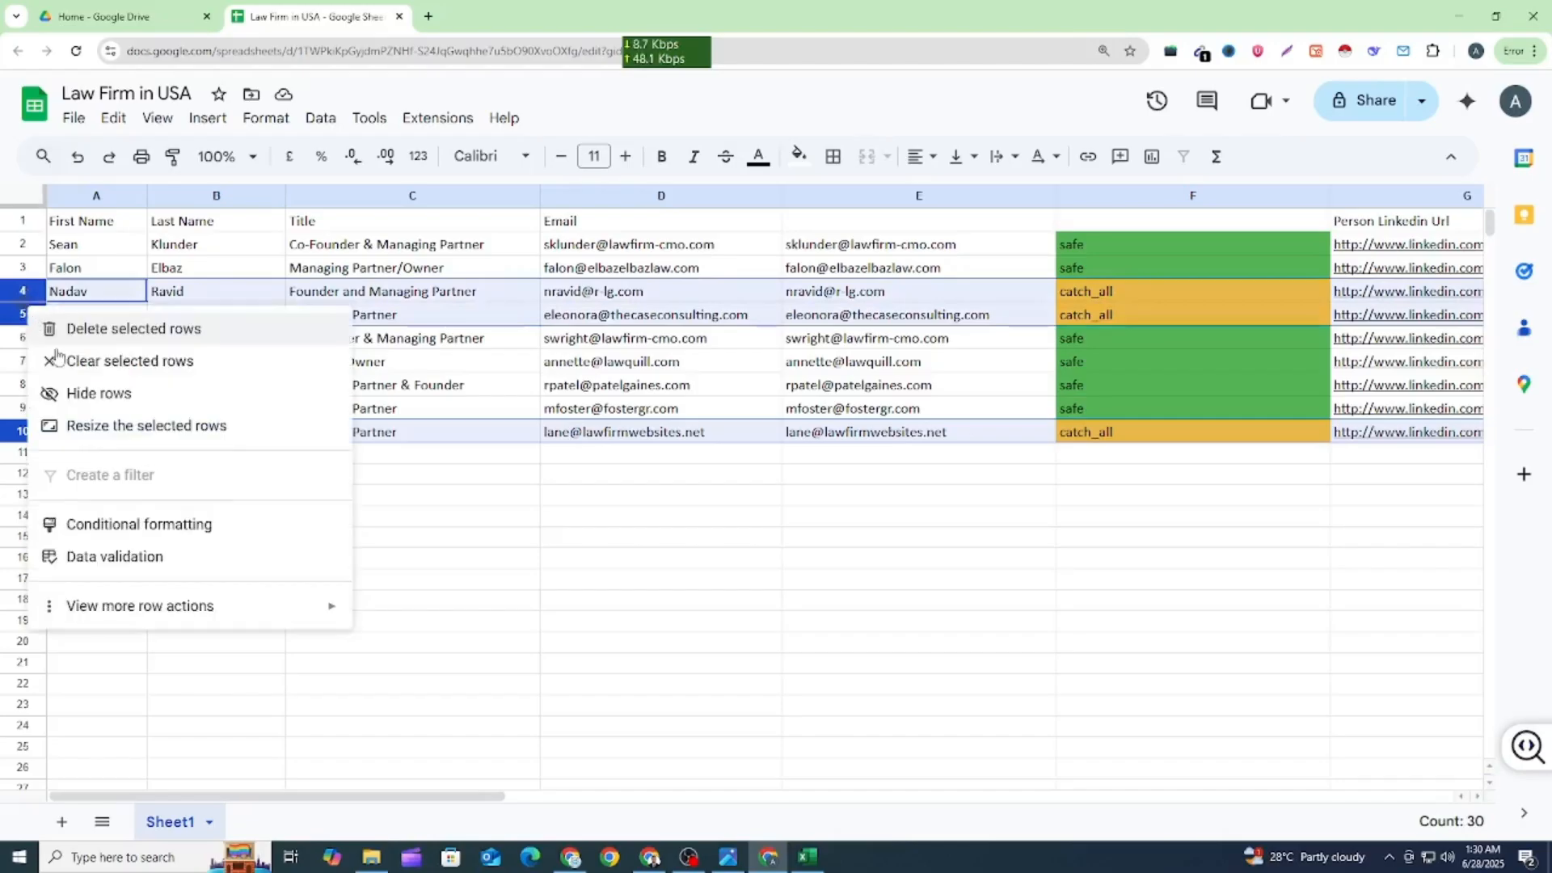
{"action": "left_click", "coordinate": [97, 330]}
{"action": "left_click", "coordinate": [651, 659]}
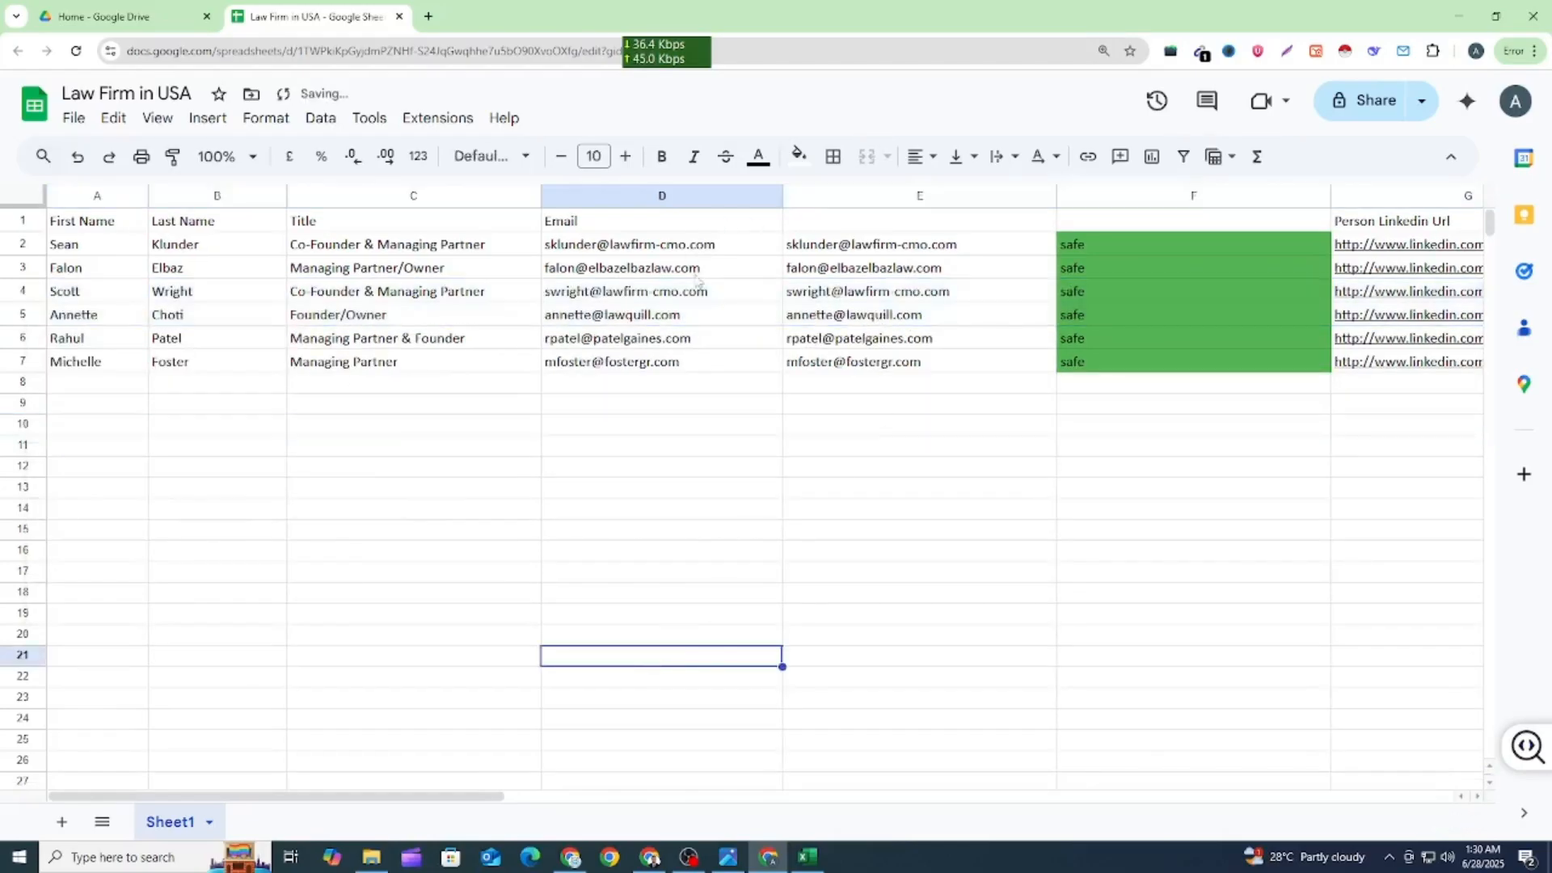
Check the remaining safe rows and delete the pasted email and status columns E and F.
{"action": "left_click_drag", "start_coordinate": [858, 248], "coordinate": [1131, 270]}
{"action": "left_click", "coordinate": [1119, 366]}
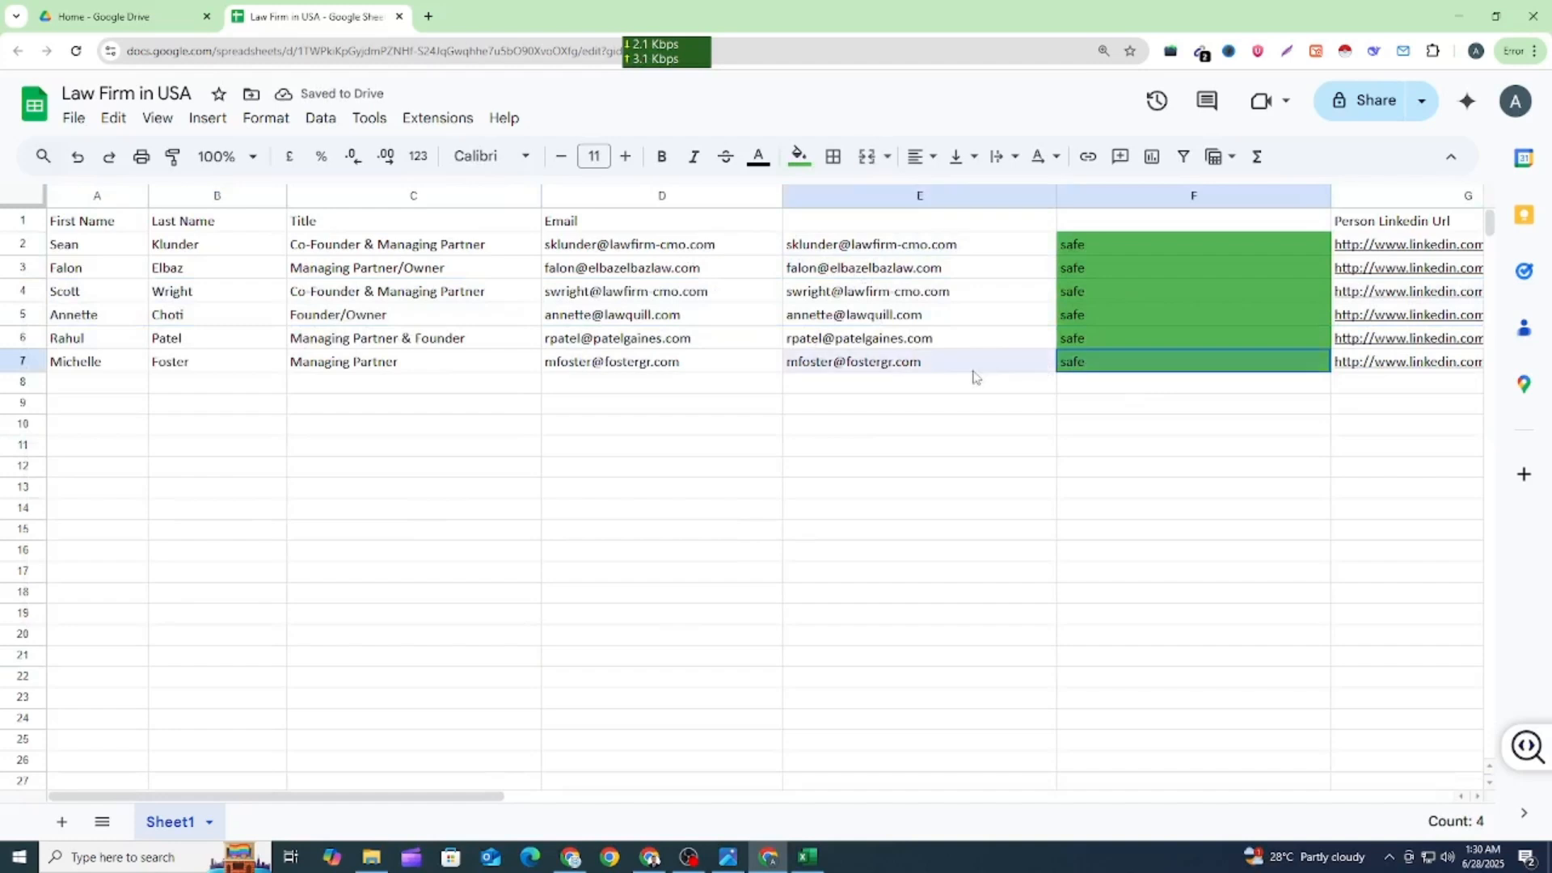
{"action": "left_click", "coordinate": [907, 447]}
{"action": "left_click", "coordinate": [878, 196]}
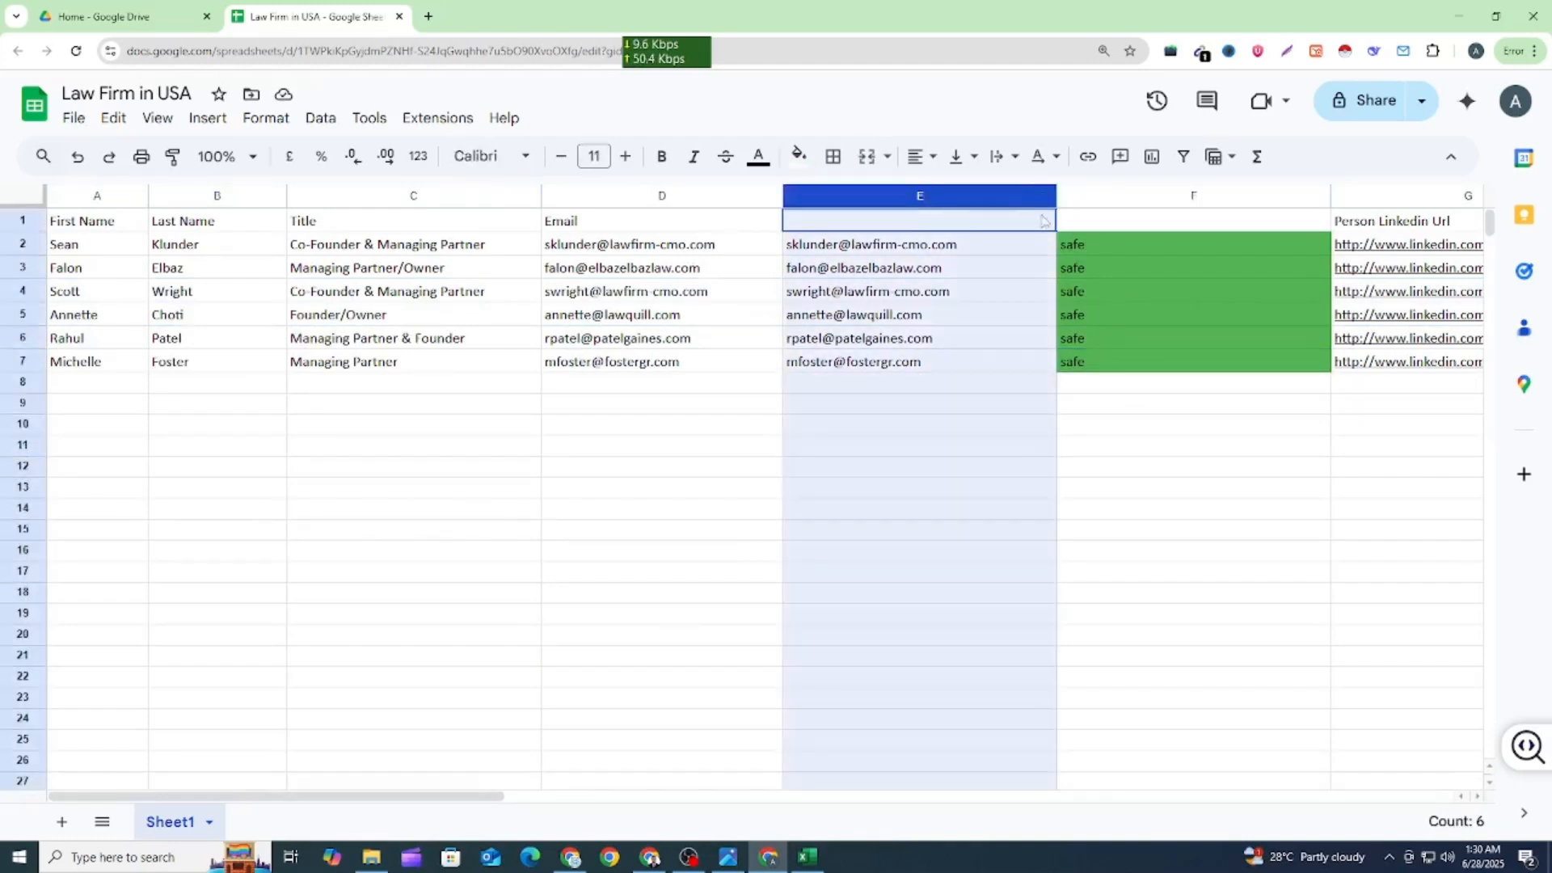
{"action": "left_click", "coordinate": [1075, 196], "text": "shift"}
{"action": "right_click", "coordinate": [1075, 196]}
{"action": "left_click", "coordinate": [1108, 385]}
{"action": "left_click", "coordinate": [918, 494]}
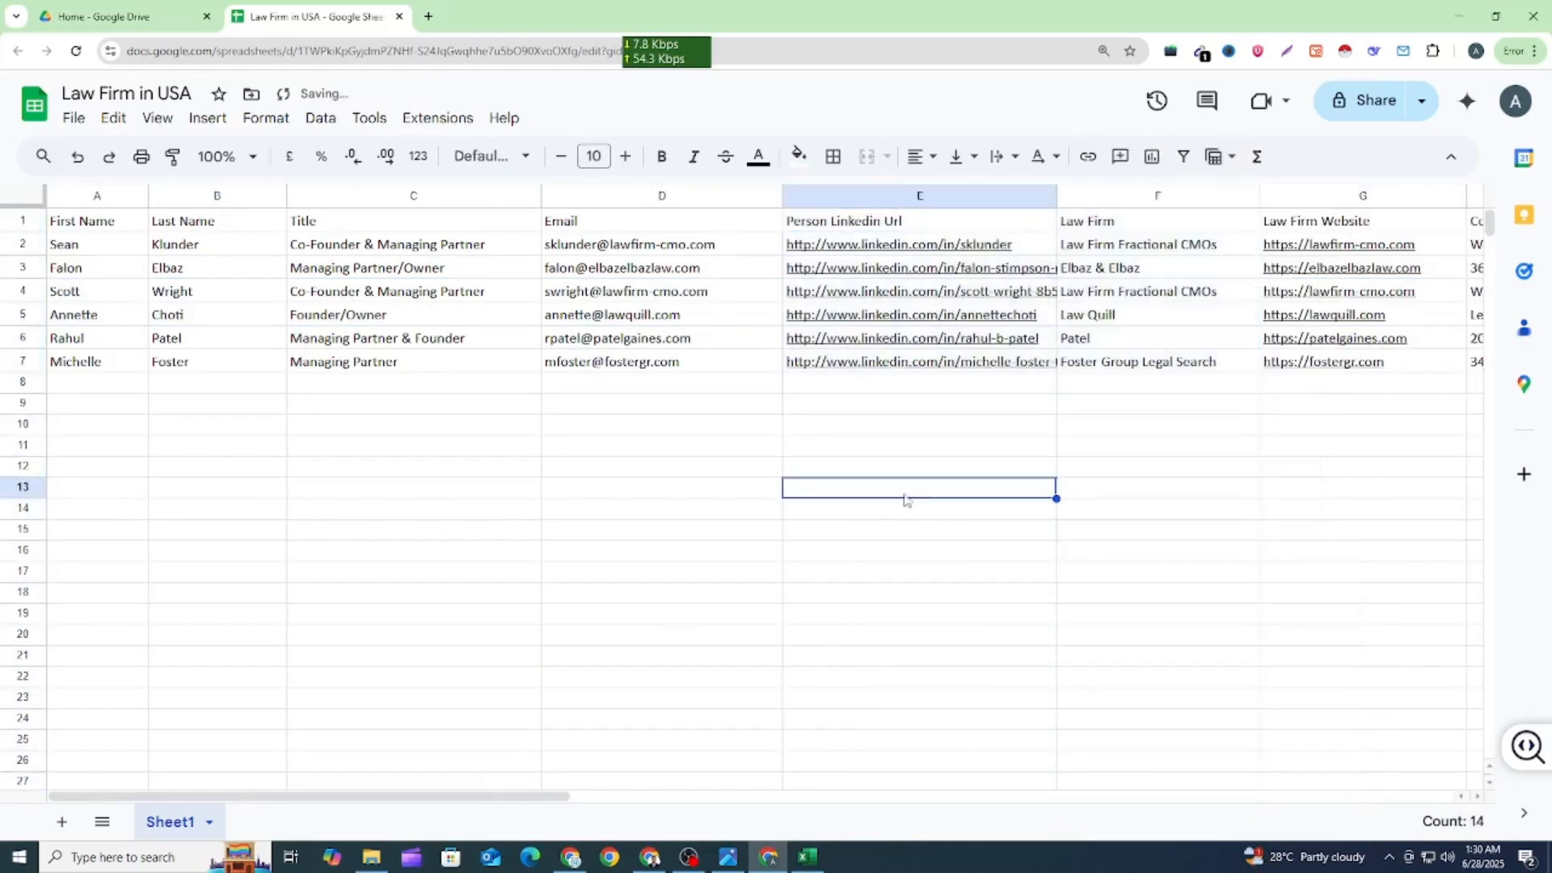
{"action": "left_click_drag", "start_coordinate": [648, 247], "coordinate": [645, 386]}
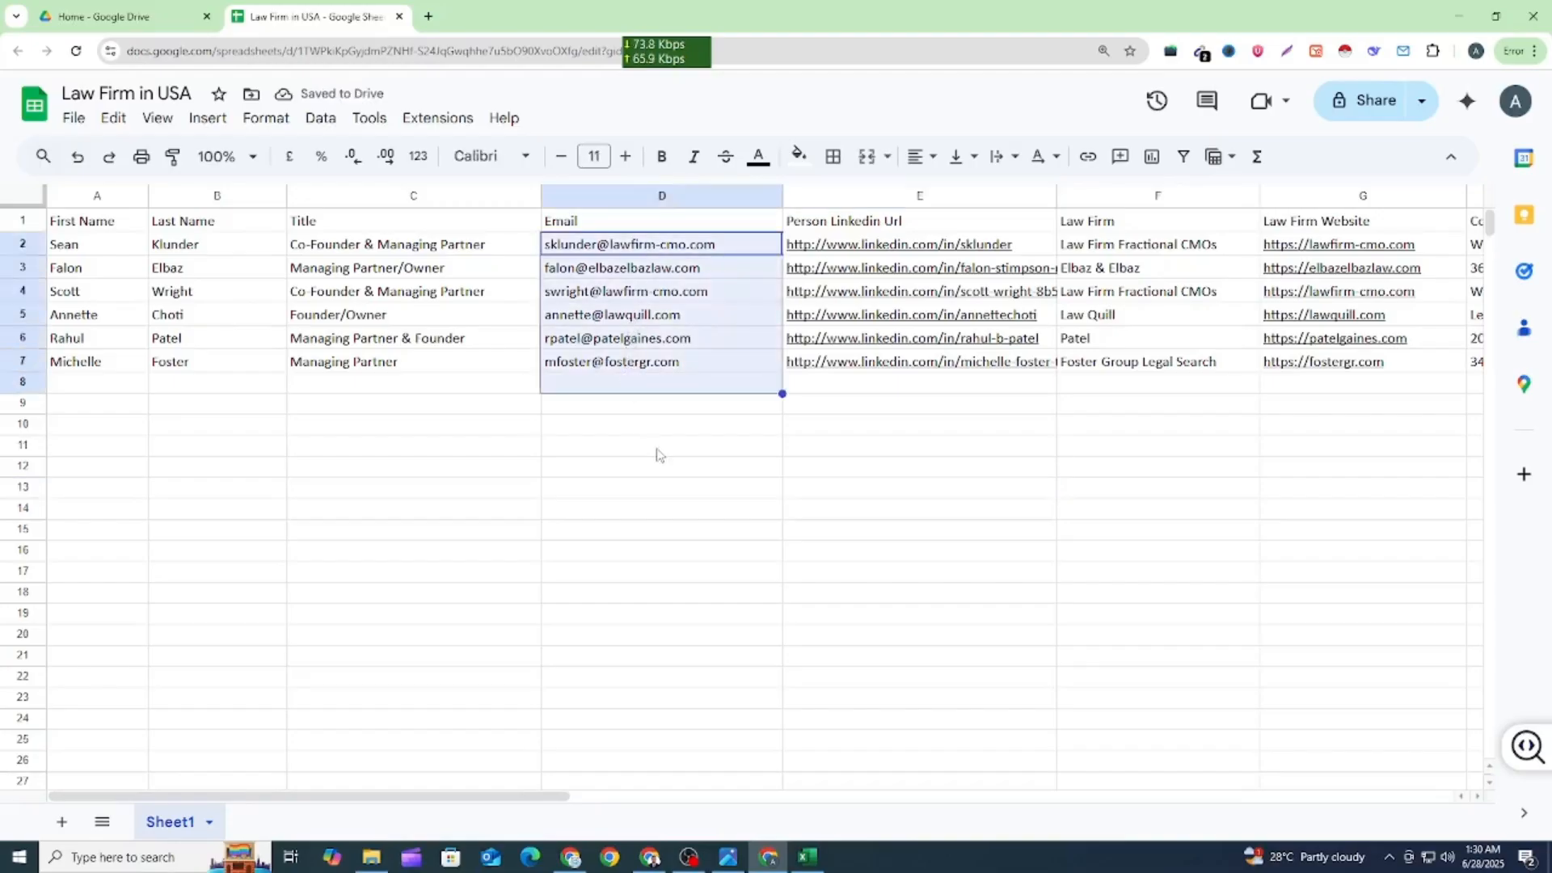
{"action": "left_click", "coordinate": [660, 469]}
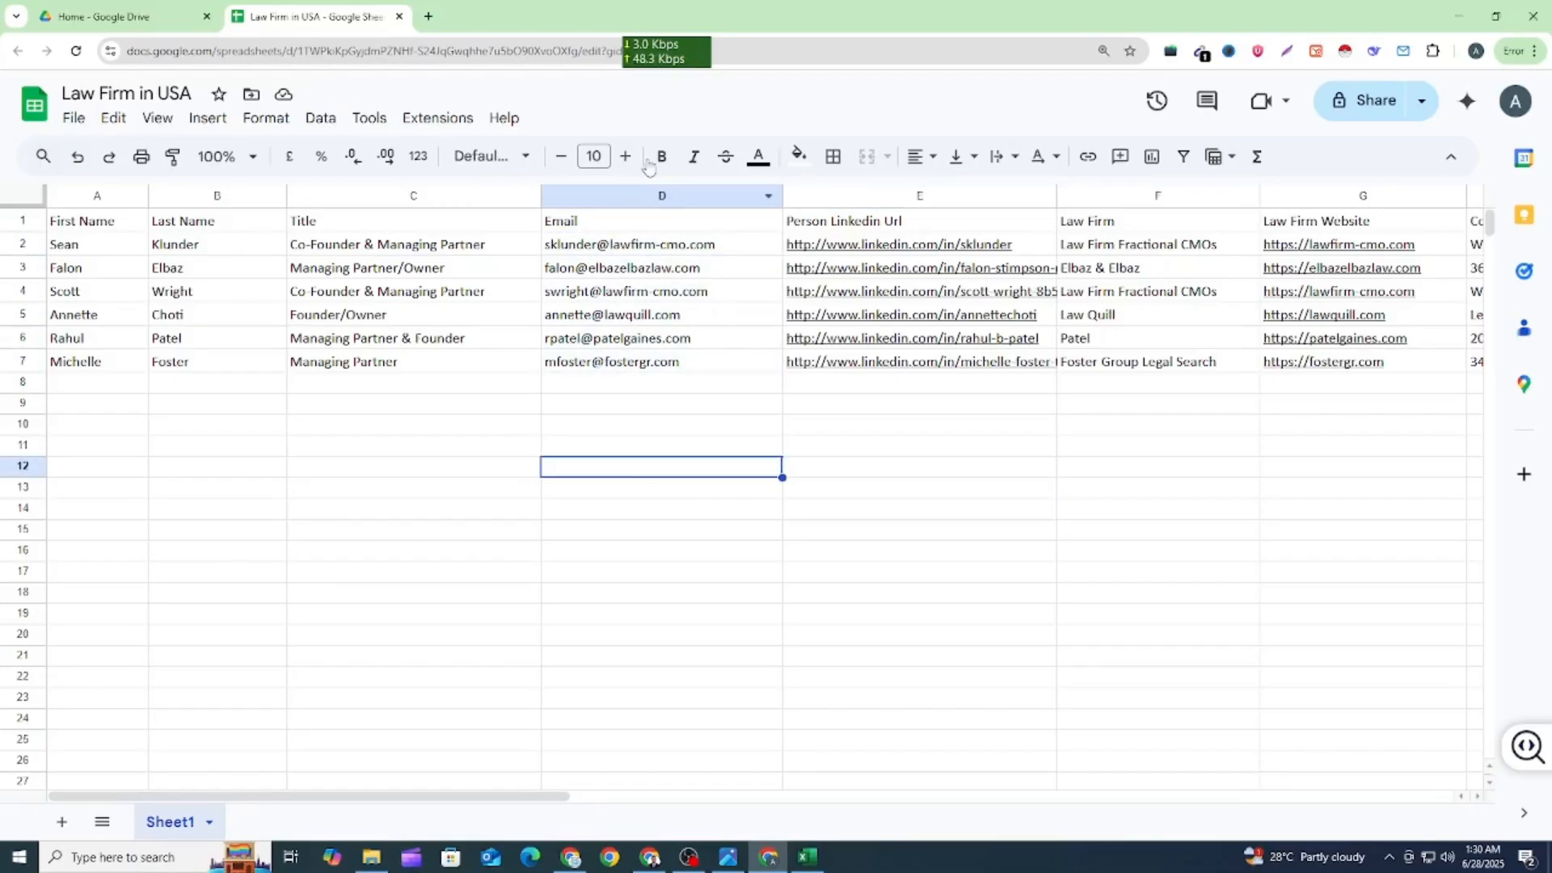
Rename the Law Firm header in F1 to Law Firm Name, copying the wording from the Upwork job post.
{"action": "left_click", "coordinate": [1111, 230]}
{"action": "left_click", "coordinate": [650, 857]}
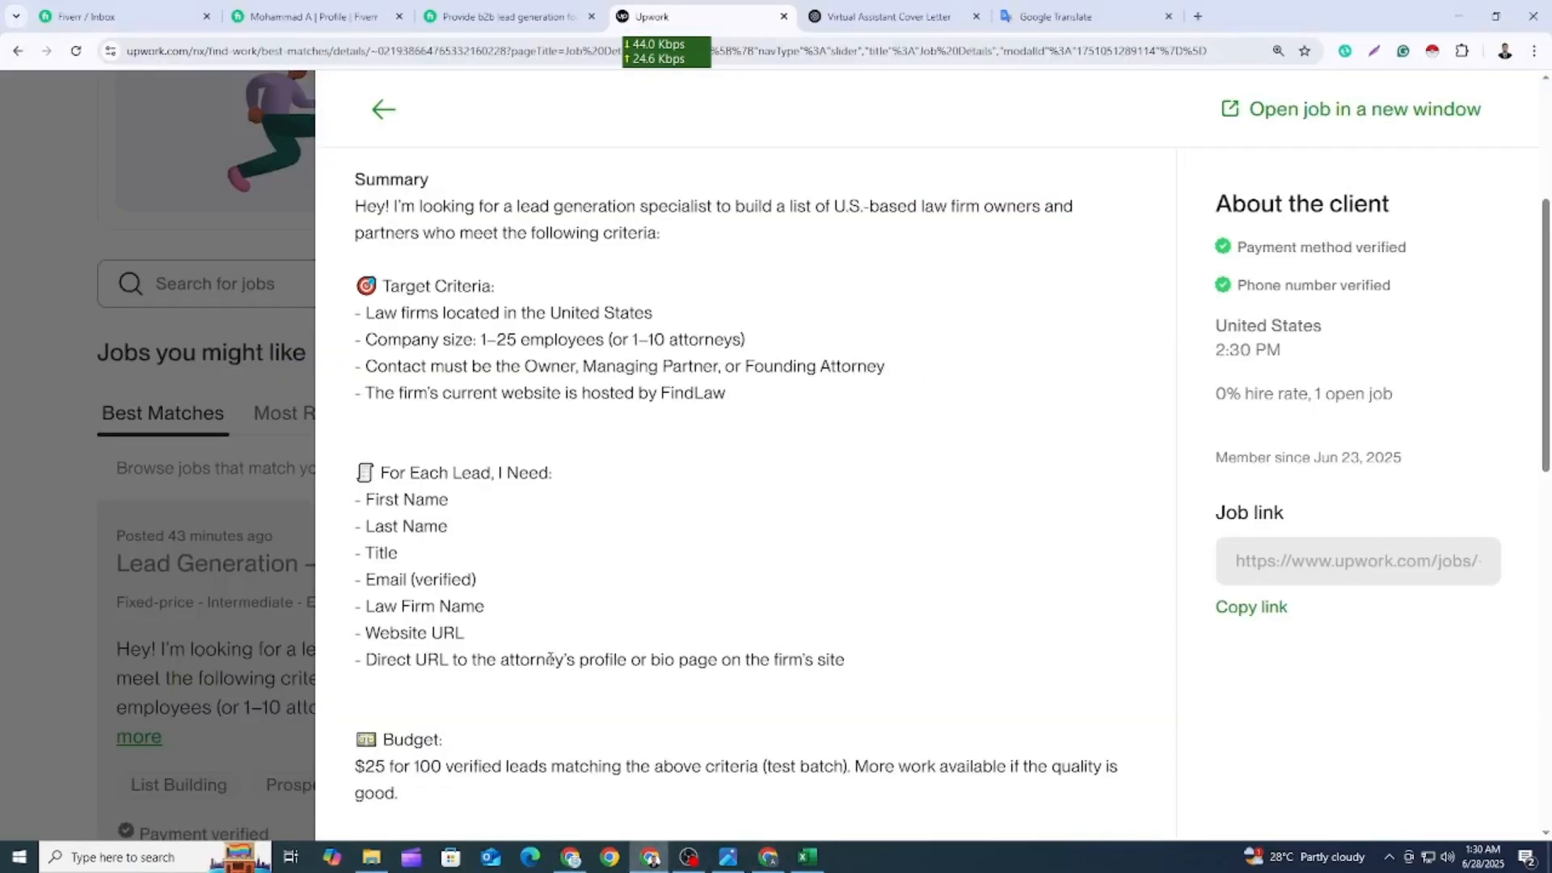
{"action": "left_click_drag", "start_coordinate": [485, 606], "coordinate": [353, 612]}
{"action": "key", "text": "ctrl+c"}
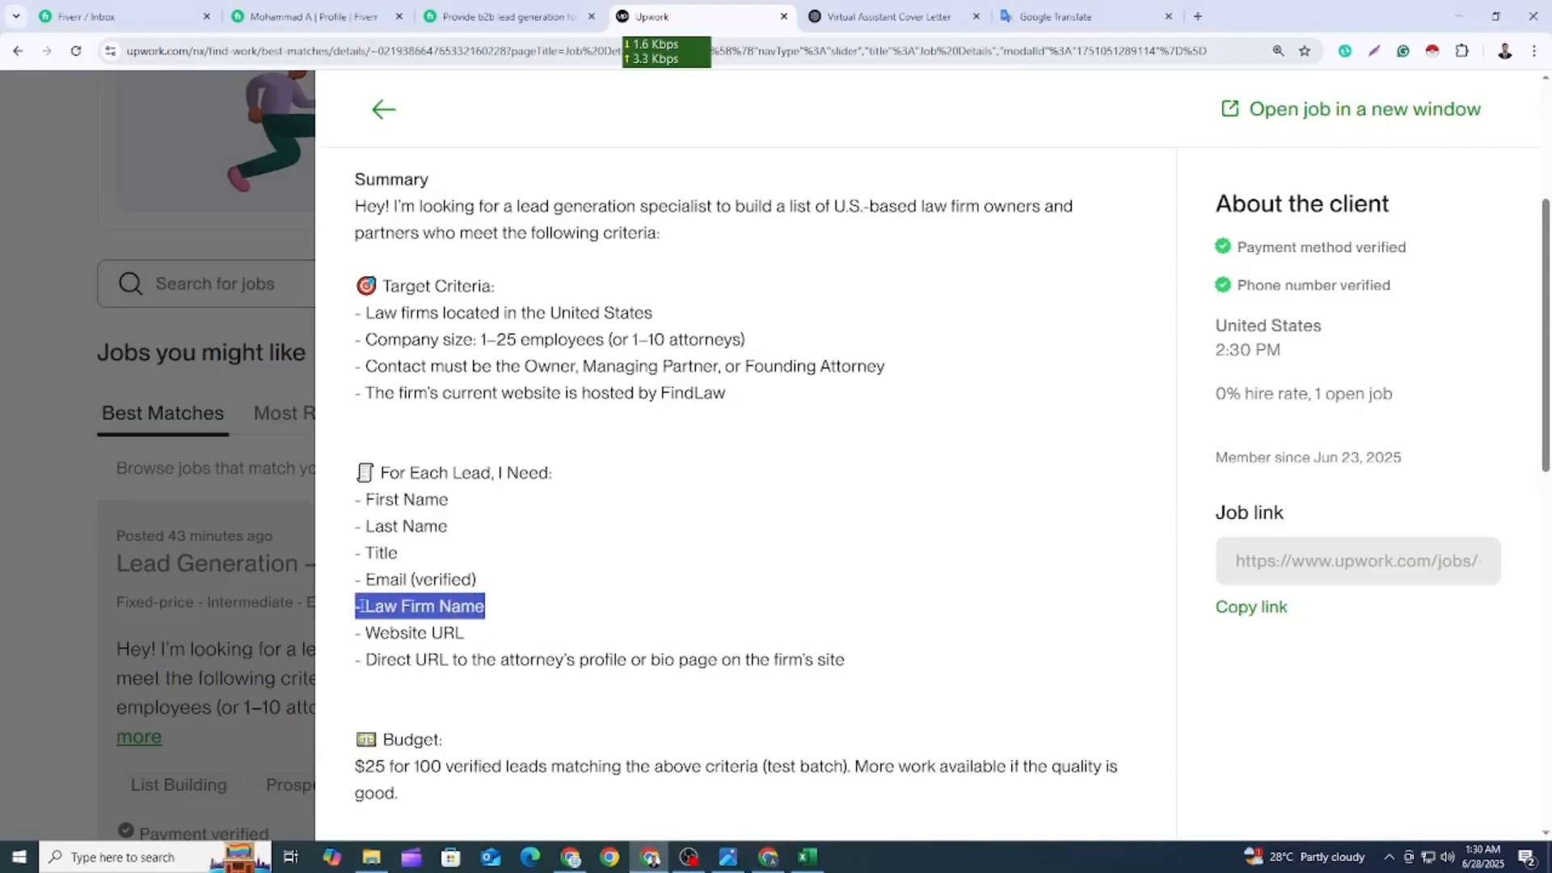
{"action": "left_click", "coordinate": [1459, 16]}
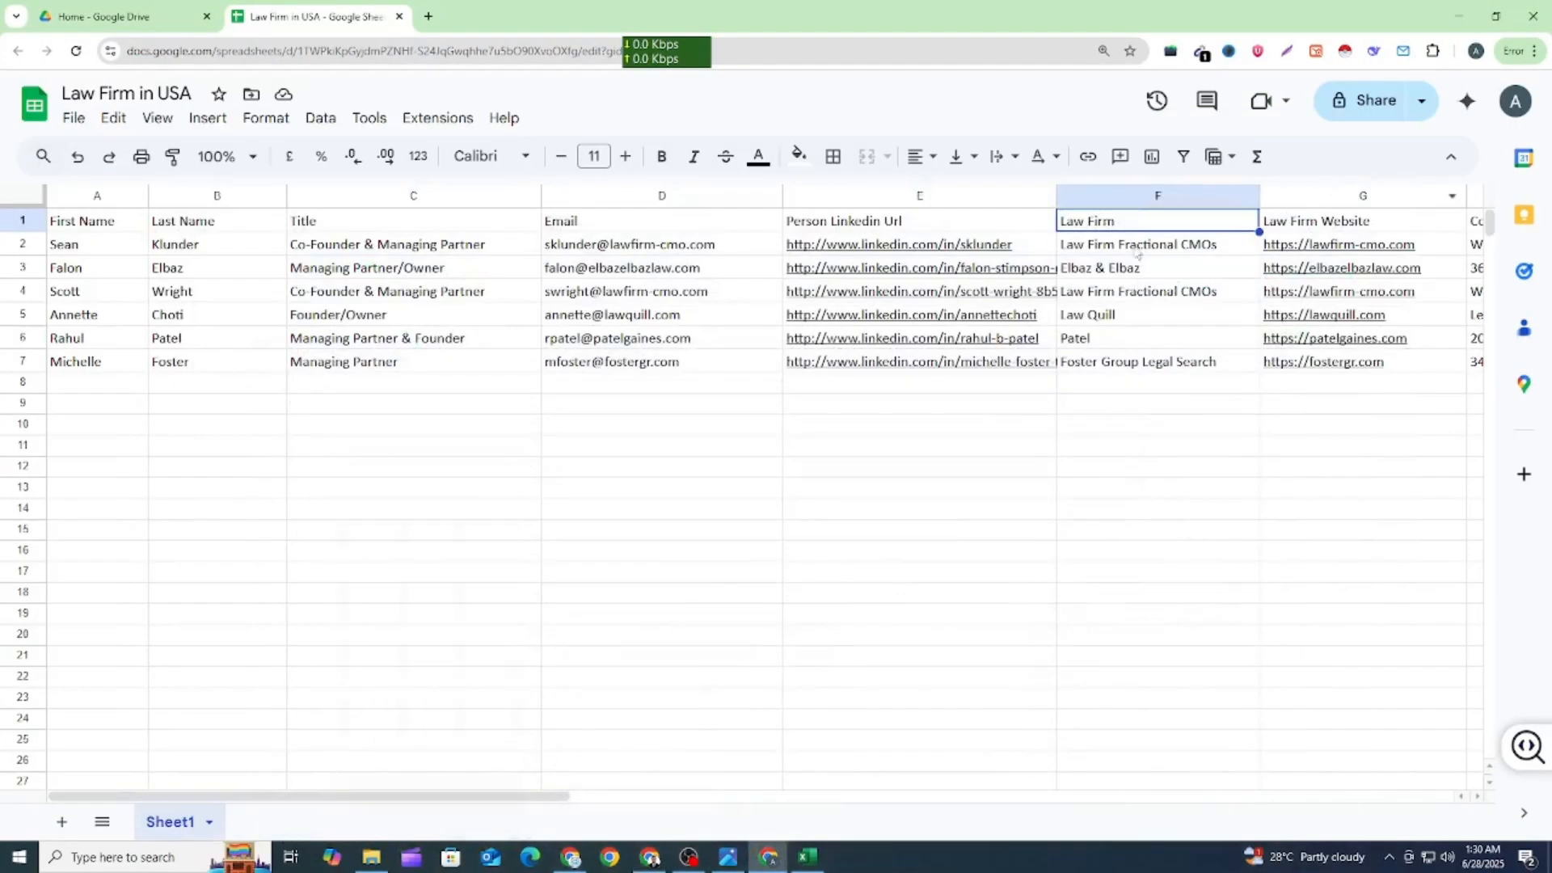
{"action": "double_click", "coordinate": [1139, 228]}
{"action": "left_click_drag", "start_coordinate": [1137, 225], "coordinate": [1061, 225]}
{"action": "key", "text": "ctrl+v"}
{"action": "left_click", "coordinate": [1023, 526]}
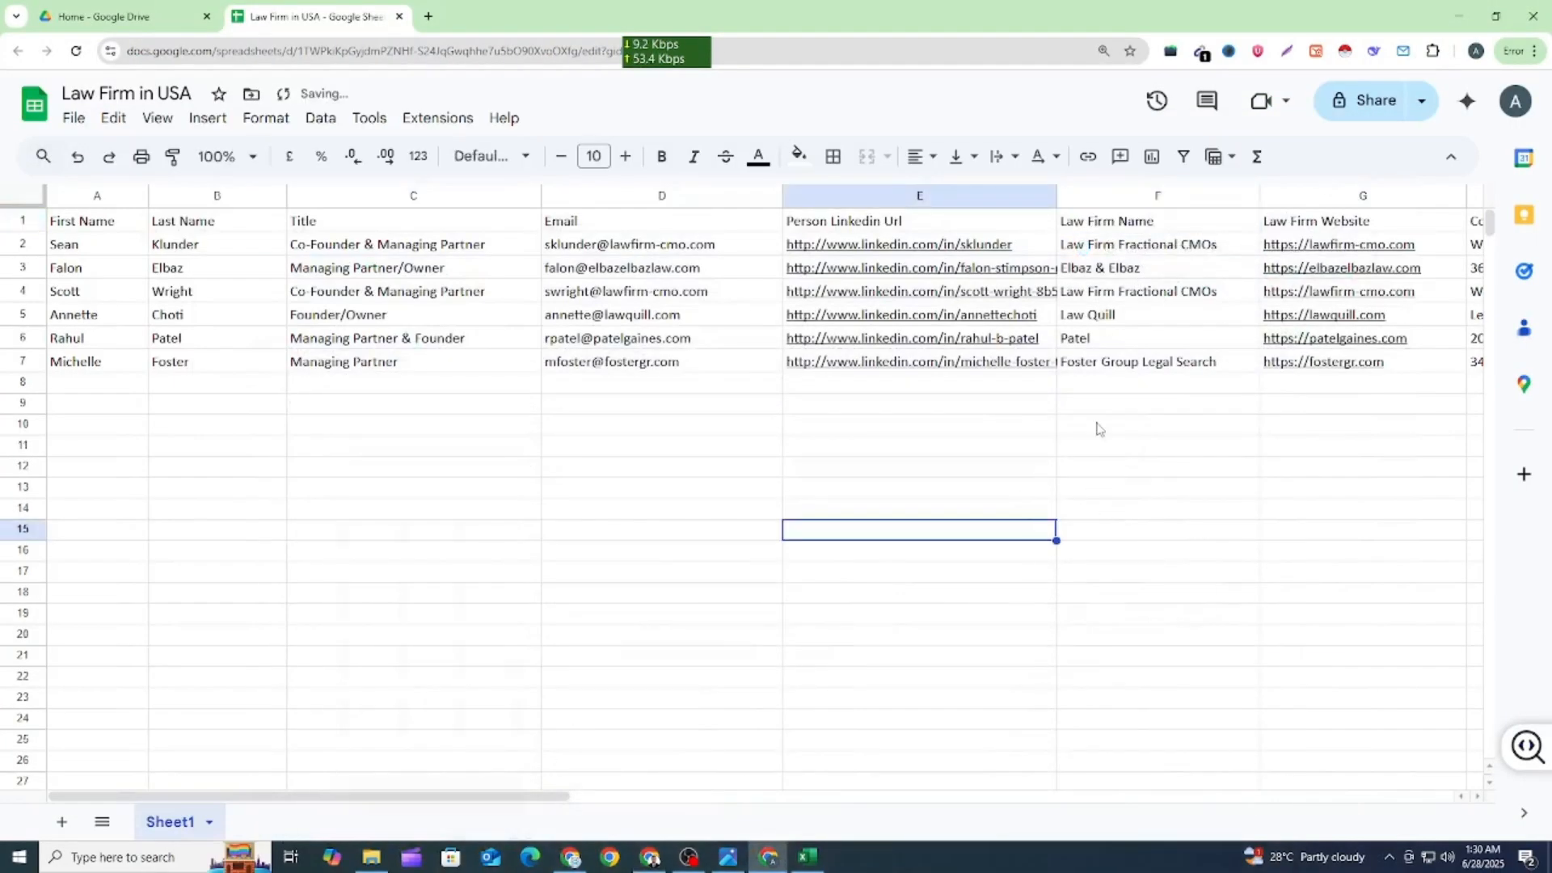
Narrow the Title and Last Name columns.
{"action": "left_click_drag", "start_coordinate": [540, 196], "coordinate": [473, 195]}
{"action": "left_click_drag", "start_coordinate": [284, 196], "coordinate": [252, 196]}
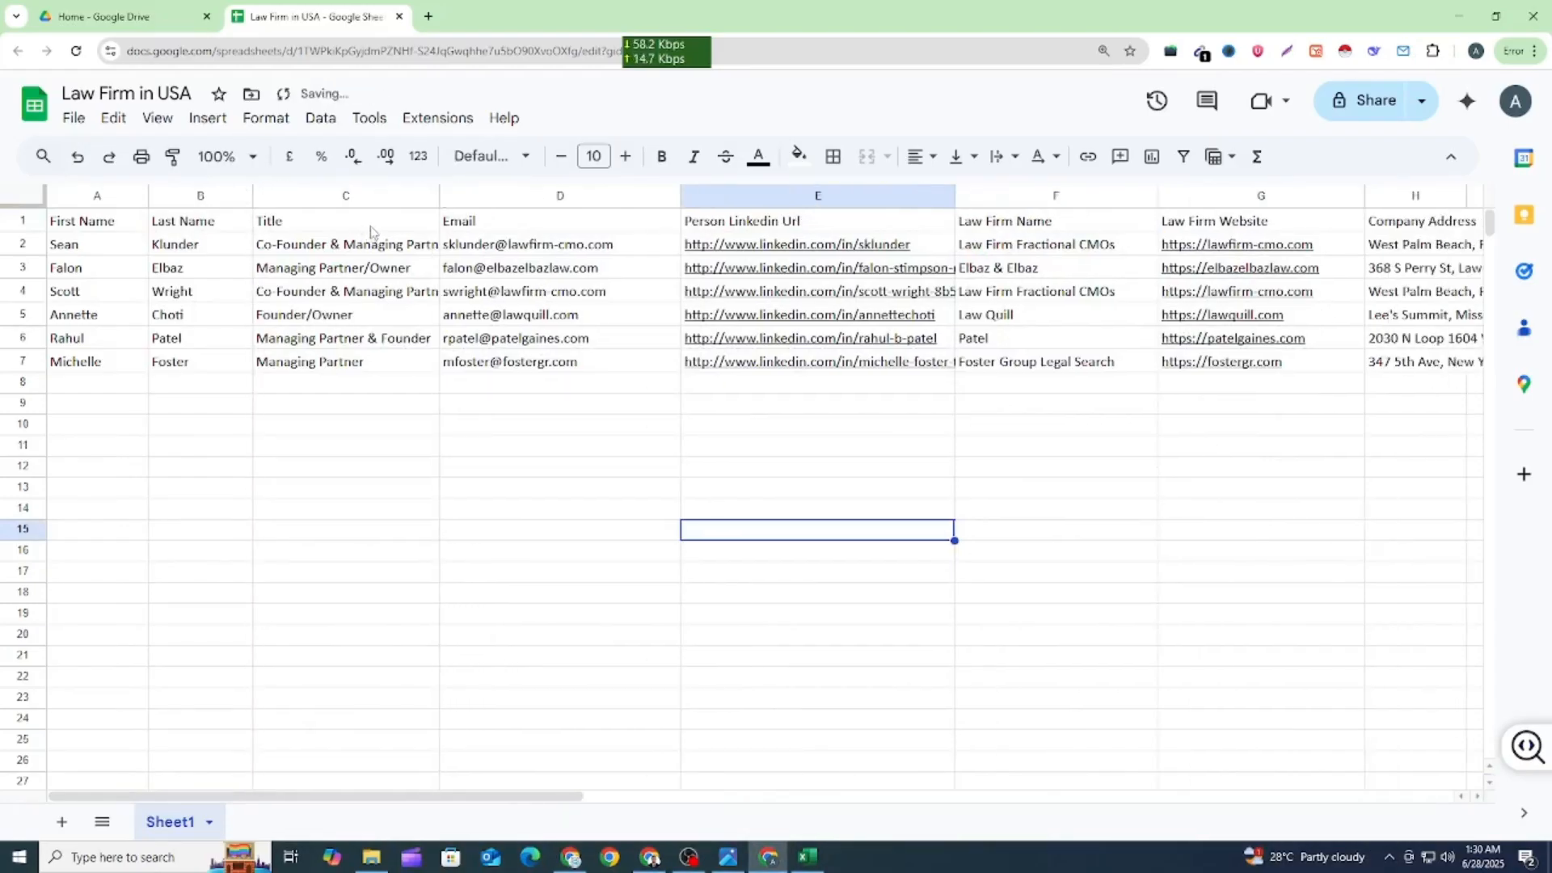
Review the sheet's column headers against the Upwork post's required lead fields, including the direct URL to the attorney's profile.
{"action": "left_click", "coordinate": [93, 223]}
{"action": "left_click", "coordinate": [188, 226]}
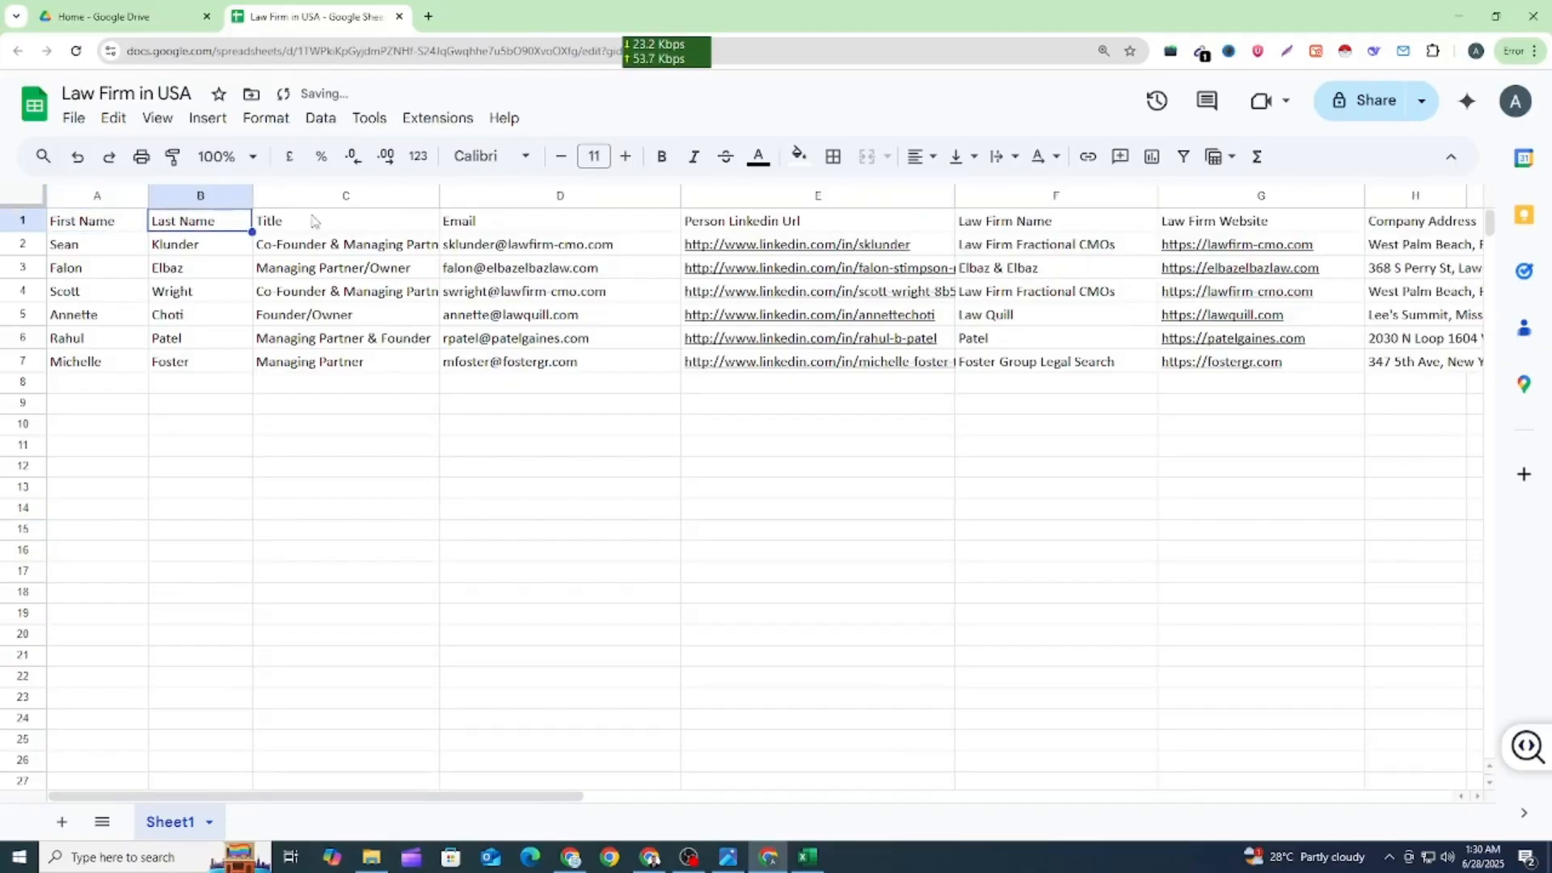
{"action": "left_click", "coordinate": [313, 220]}
{"action": "left_click", "coordinate": [498, 221]}
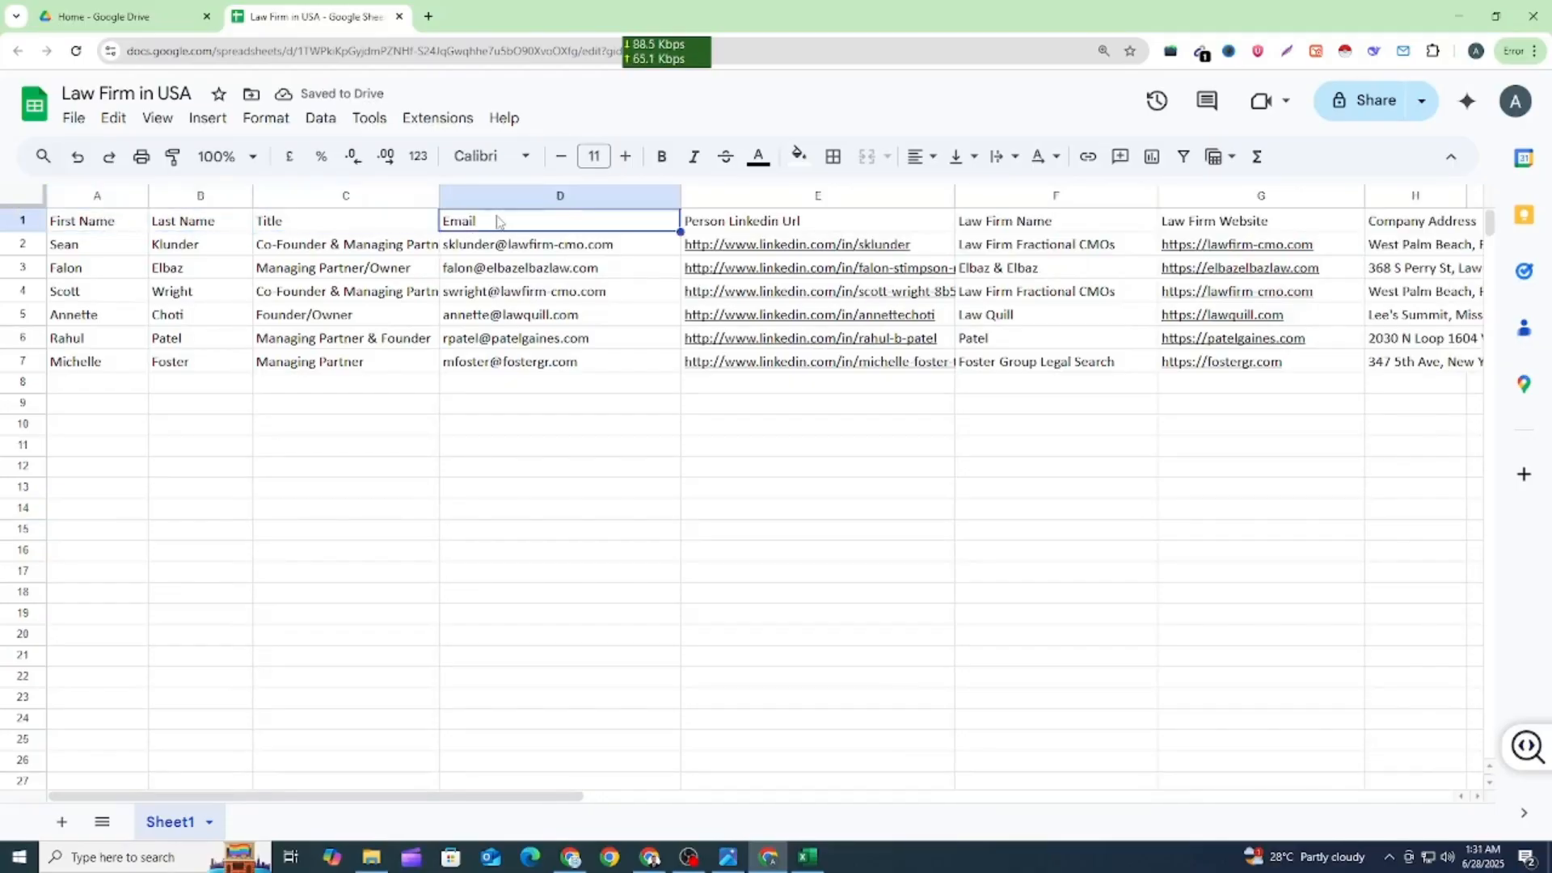
{"action": "left_click", "coordinate": [809, 227]}
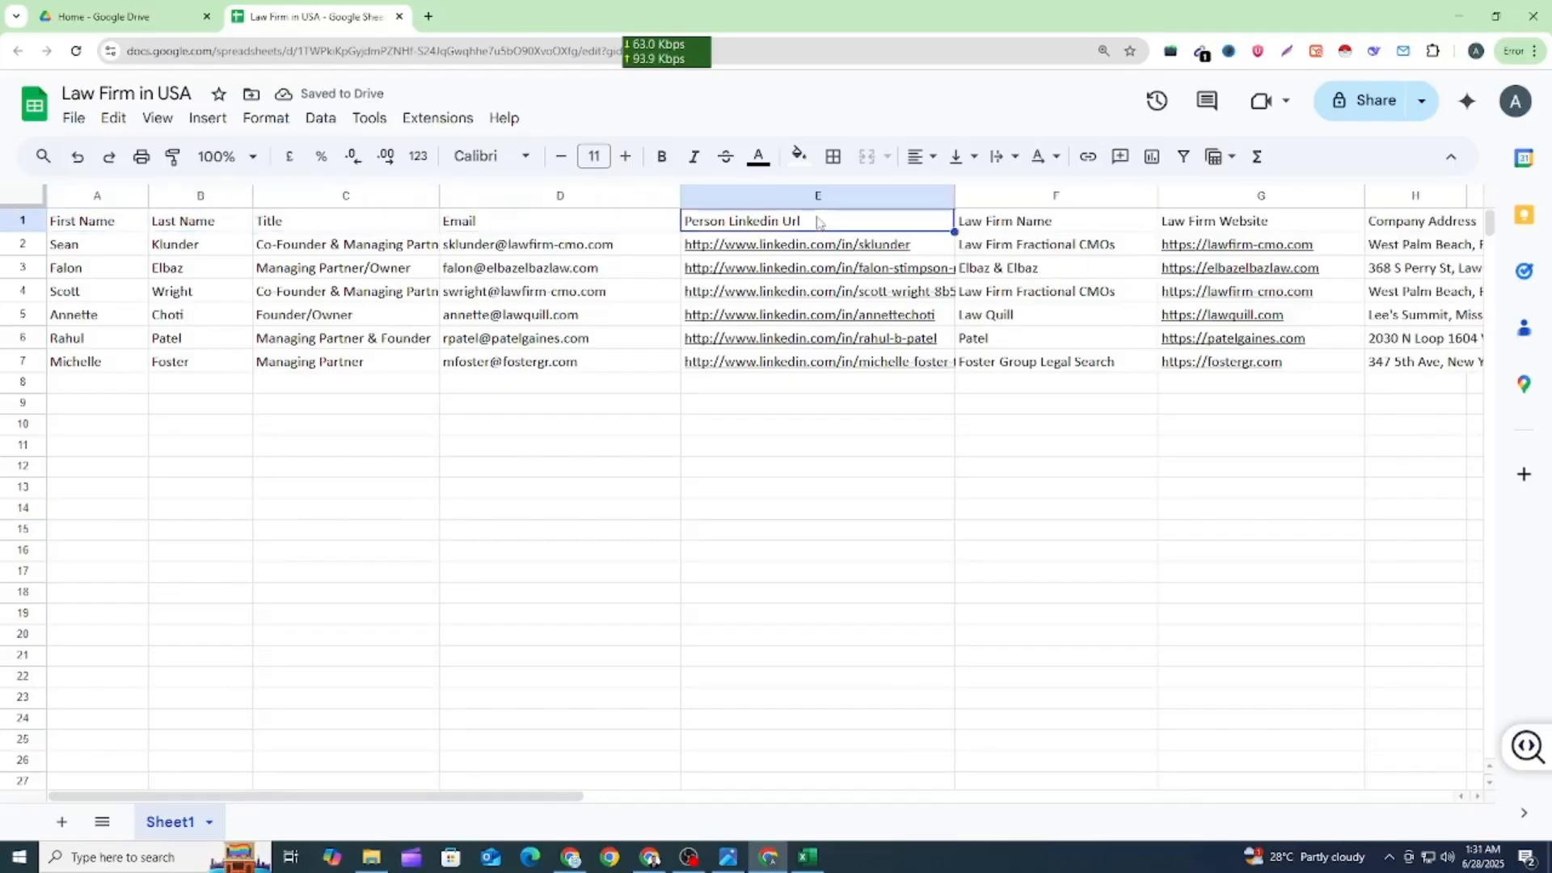
{"action": "left_click", "coordinate": [651, 857]}
{"action": "left_click", "coordinate": [488, 687]}
{"action": "left_click_drag", "start_coordinate": [366, 660], "coordinate": [447, 661]}
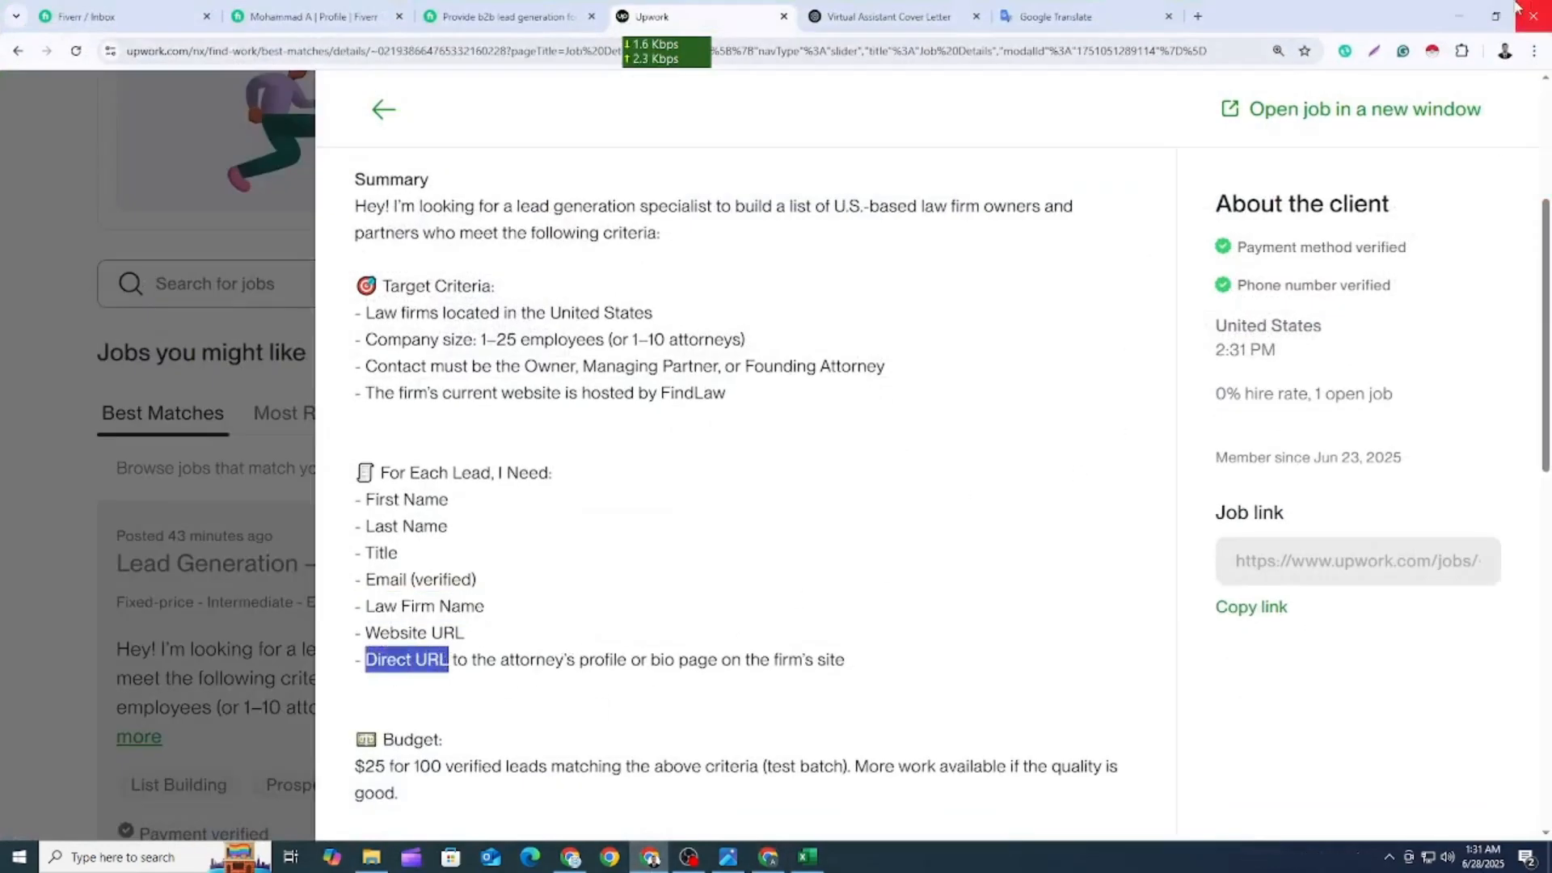
{"action": "left_click", "coordinate": [1459, 16]}
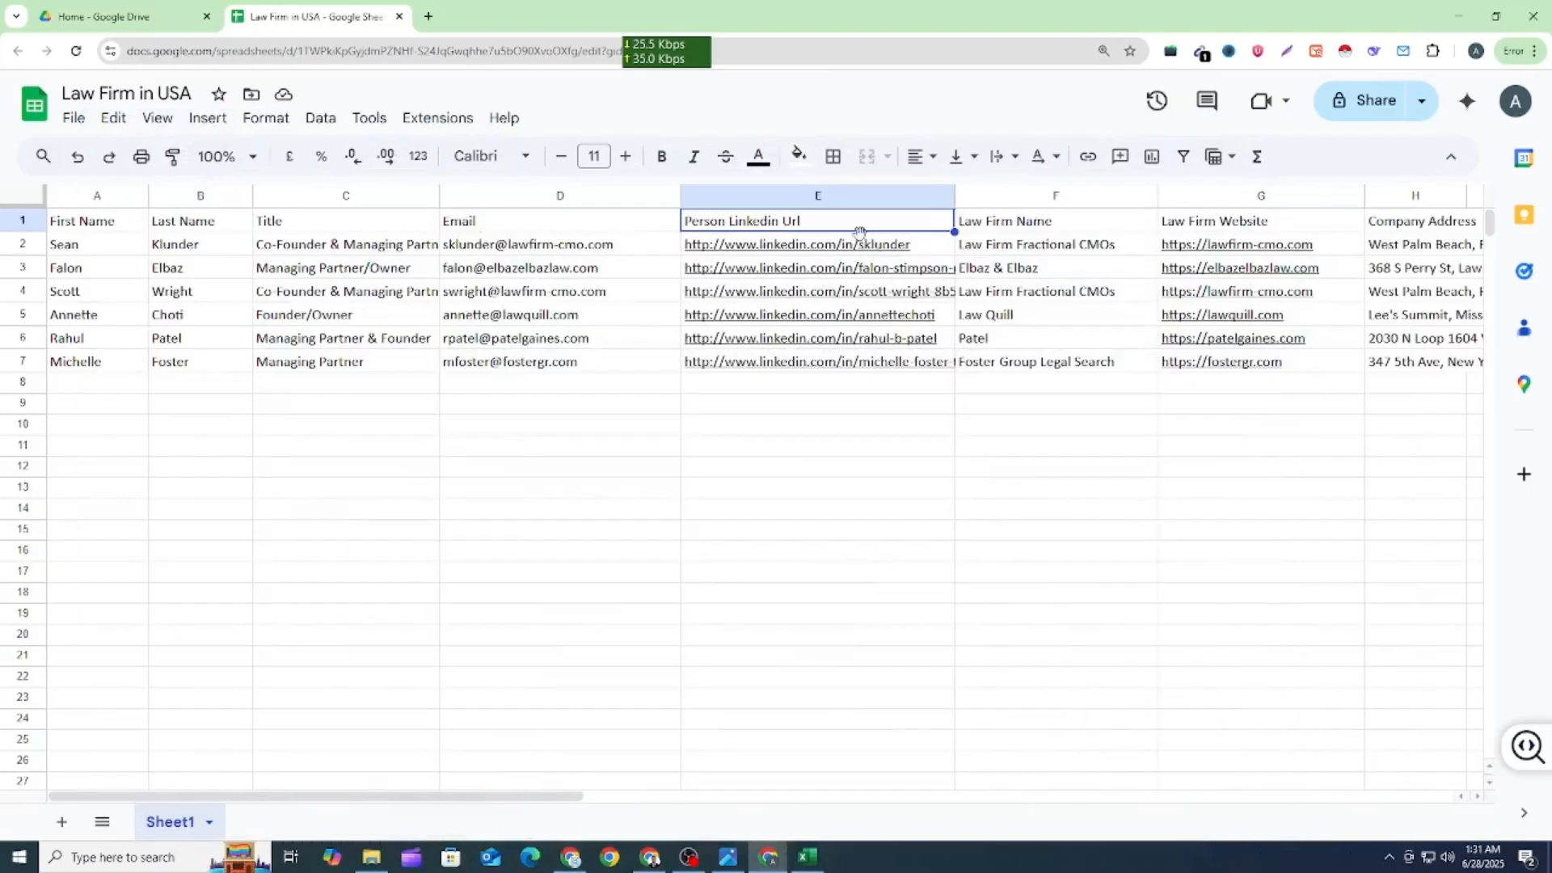
{"action": "left_click_drag", "start_coordinate": [1036, 225], "coordinate": [1043, 338]}
{"action": "left_click_drag", "start_coordinate": [1213, 221], "coordinate": [1221, 337]}
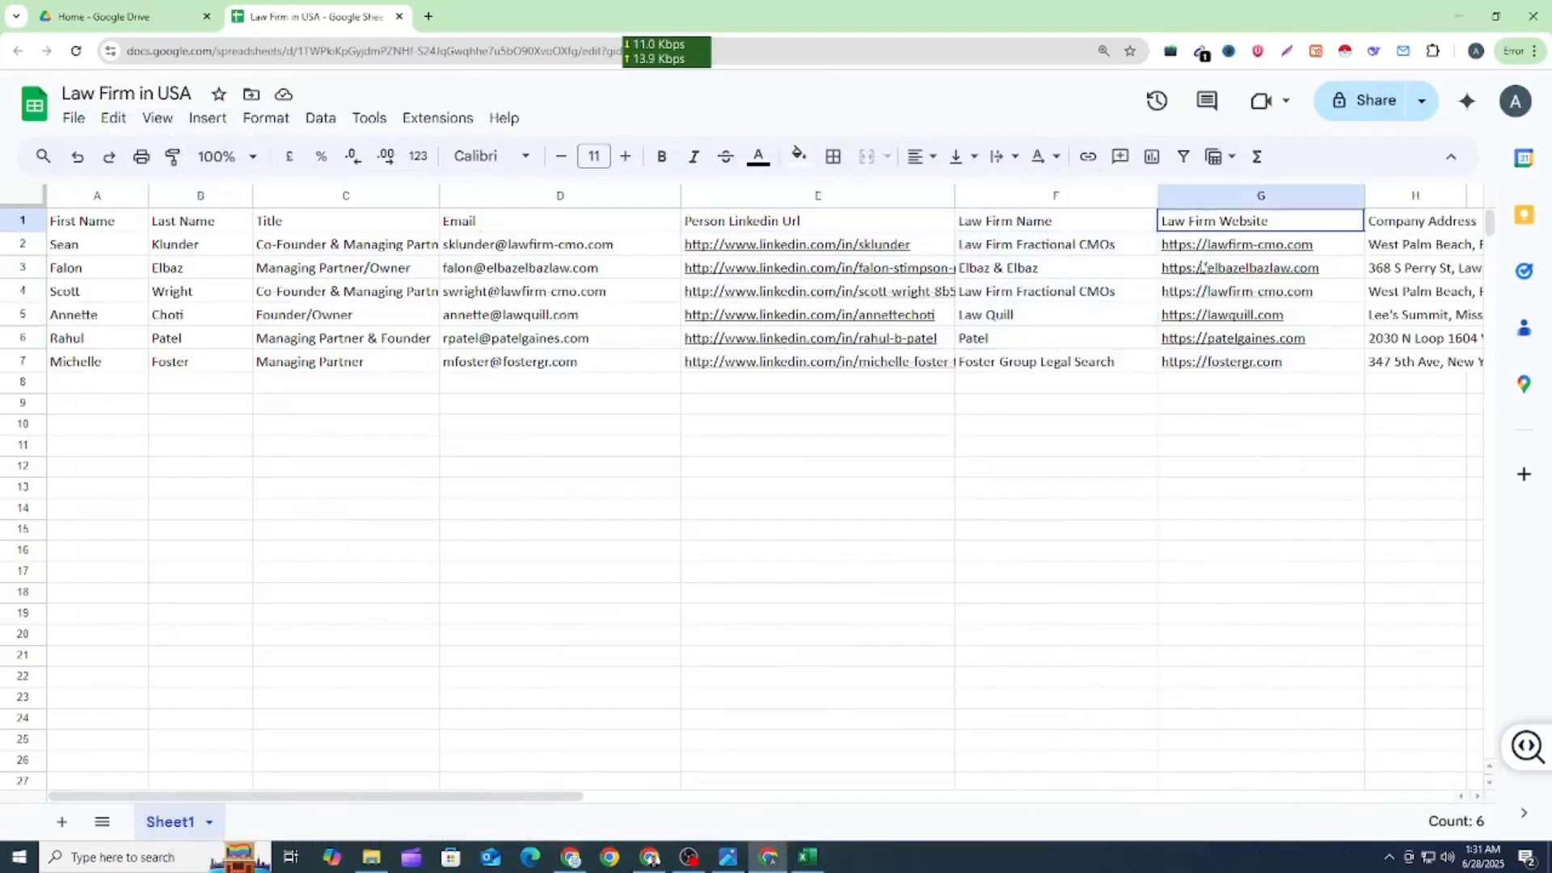
{"action": "left_click_drag", "start_coordinate": [1417, 221], "coordinate": [1419, 353]}
{"action": "left_click", "coordinate": [846, 579]}
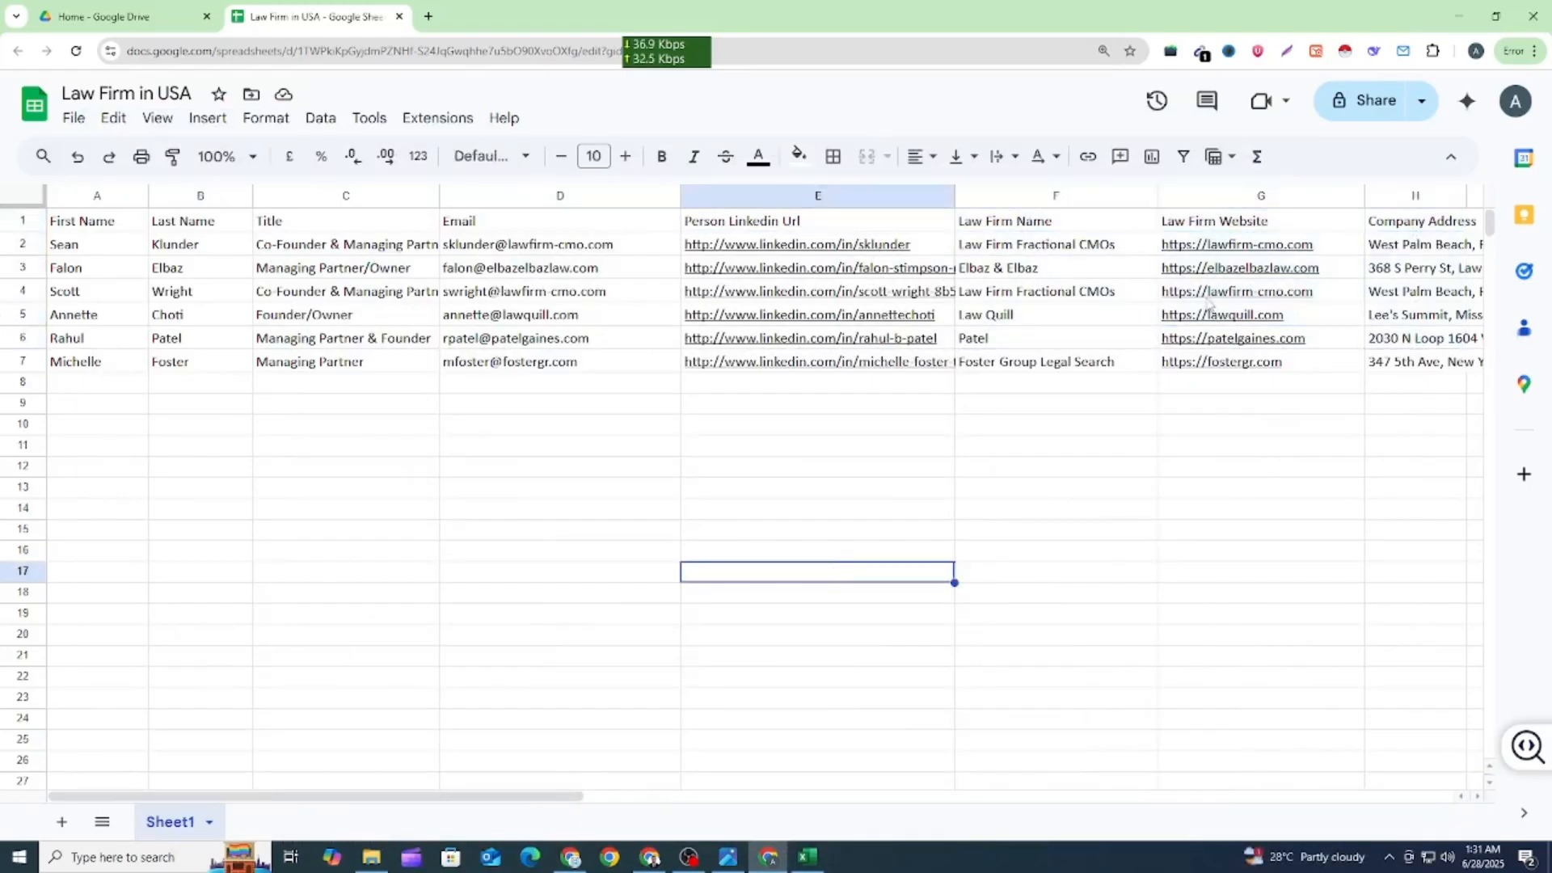
Narrow the Law Firm Name and Law Firm Website columns.
{"action": "mouse_move", "coordinate": [1159, 196]}
{"action": "left_mouse_down"}
{"action": "mouse_move", "coordinate": [1115, 195]}
{"action": "mouse_move", "coordinate": [1130, 196]}
{"action": "left_mouse_up"}
{"action": "left_click_drag", "start_coordinate": [1335, 199], "coordinate": [1305, 198]}
{"action": "left_click", "coordinate": [1020, 556]}
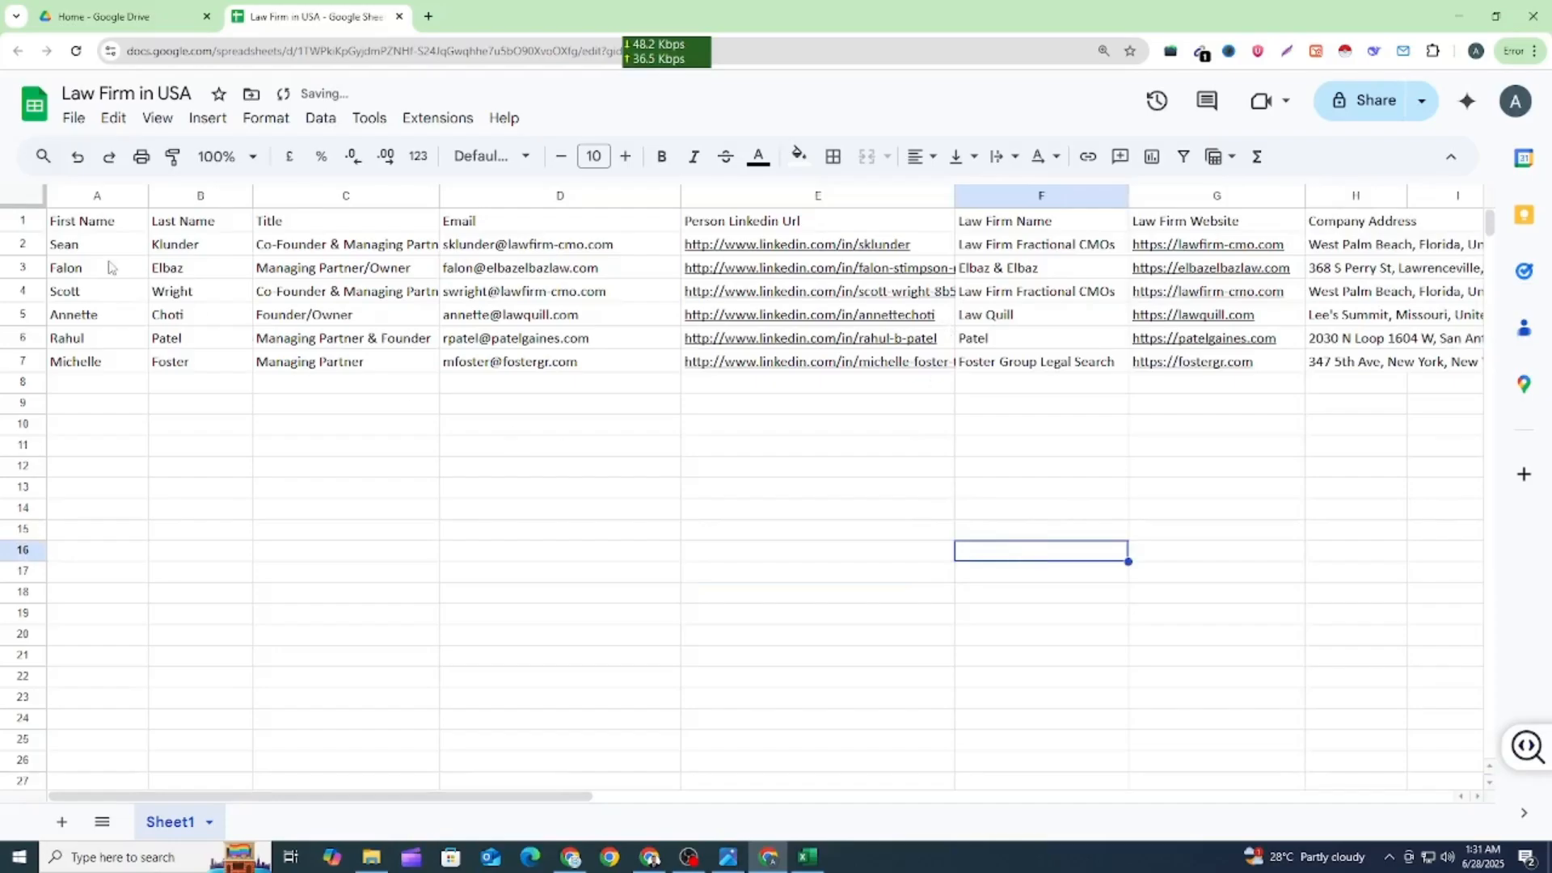
Apply all borders to the lead data in A2:H7.
{"action": "left_click_drag", "start_coordinate": [1374, 366], "coordinate": [42, 233]}
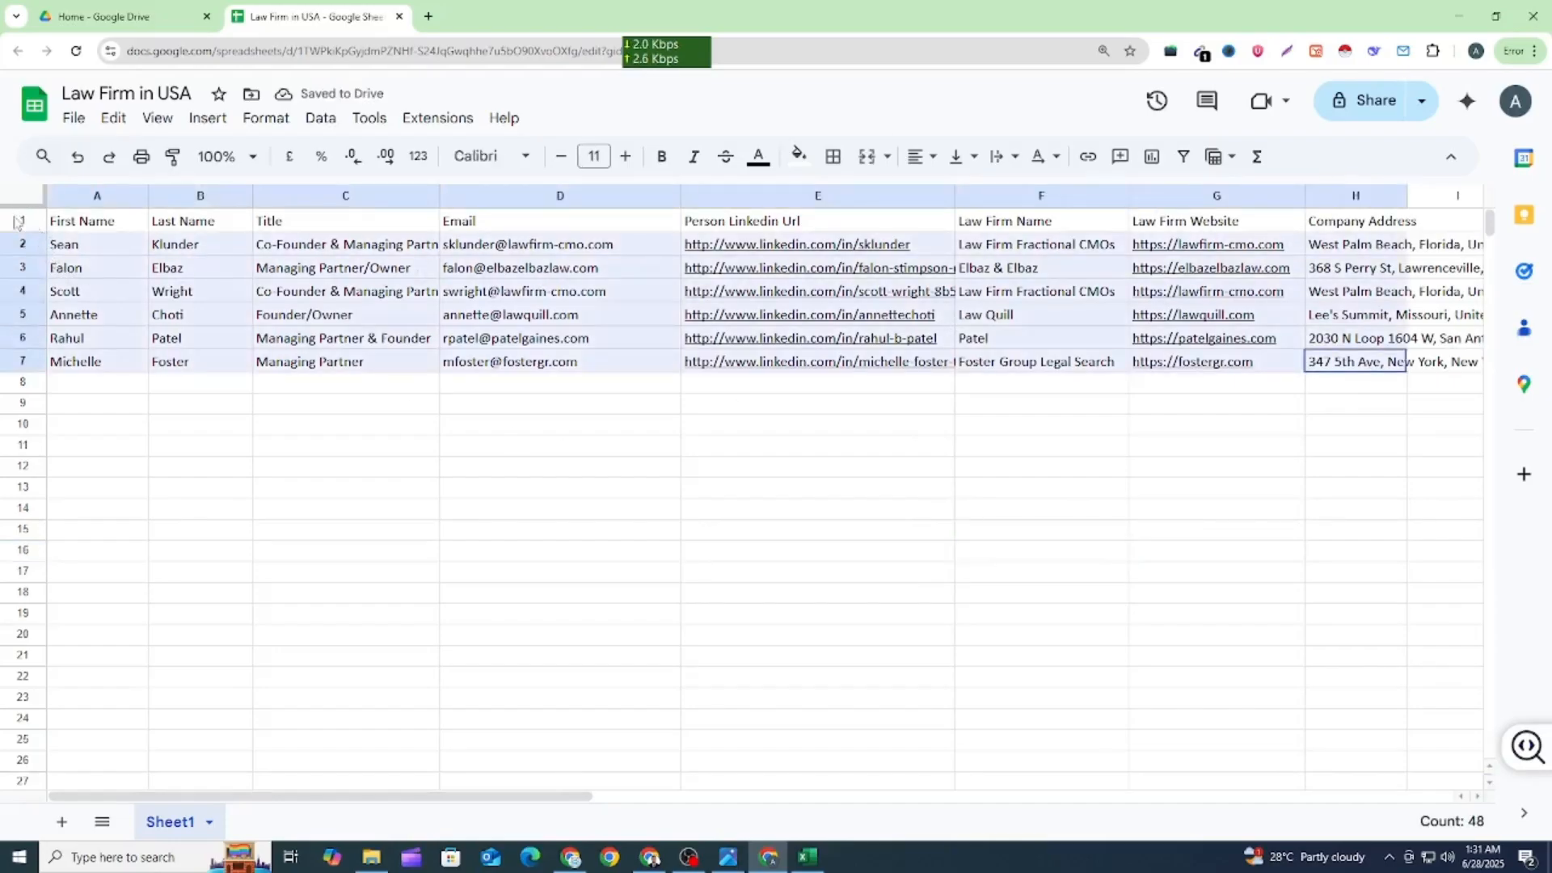
{"action": "left_click", "coordinate": [833, 156]}
{"action": "left_click", "coordinate": [845, 202]}
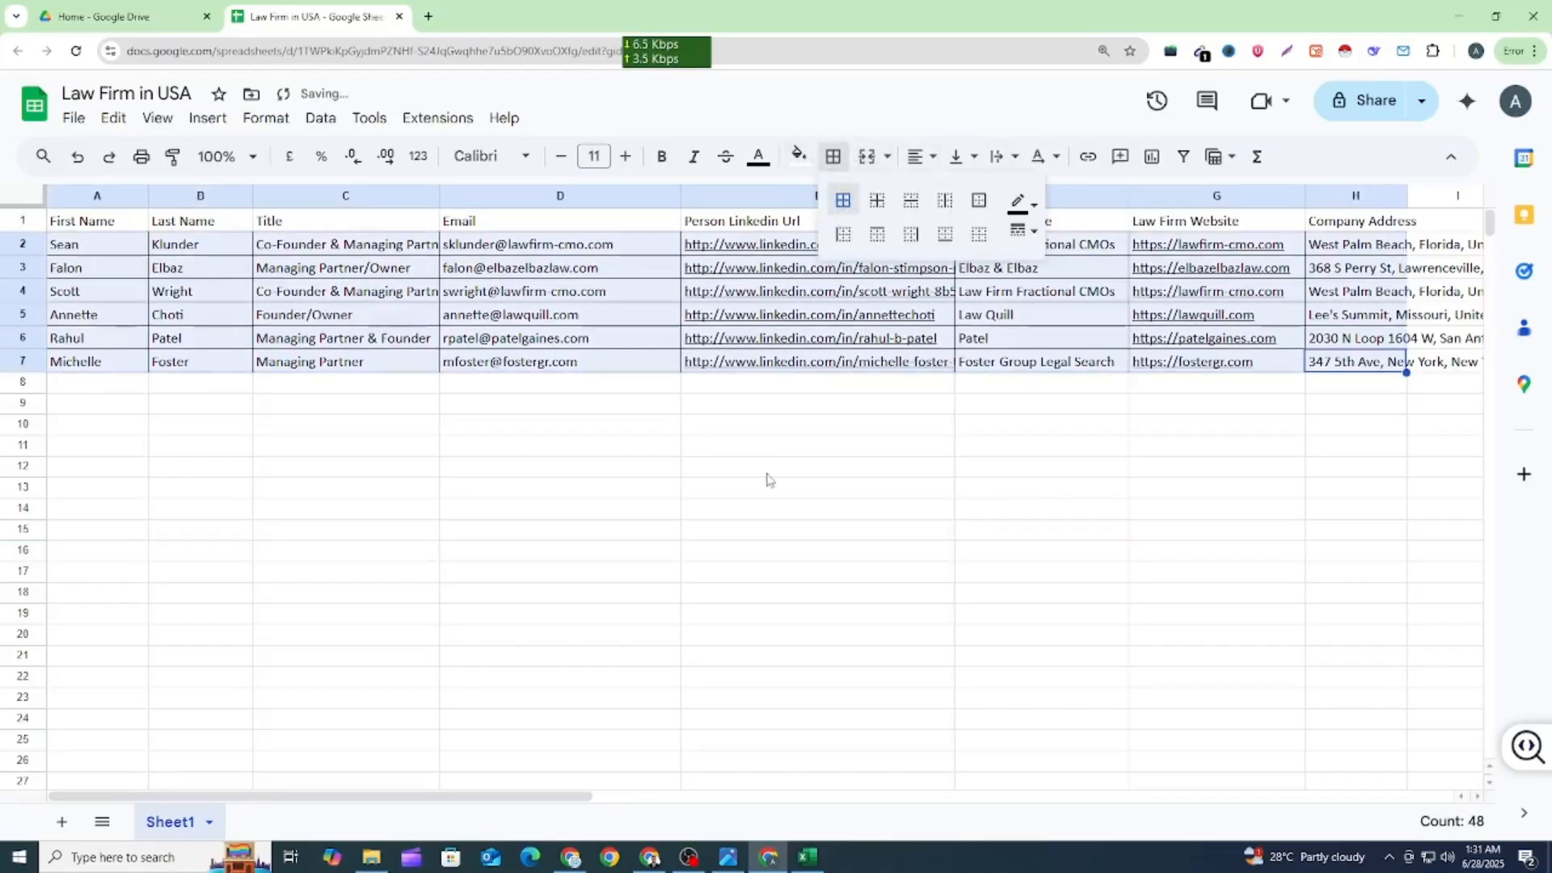
{"action": "left_click", "coordinate": [703, 467]}
Fill the header cells A1:H1 with dark blue.
{"action": "left_click_drag", "start_coordinate": [1375, 222], "coordinate": [93, 234]}
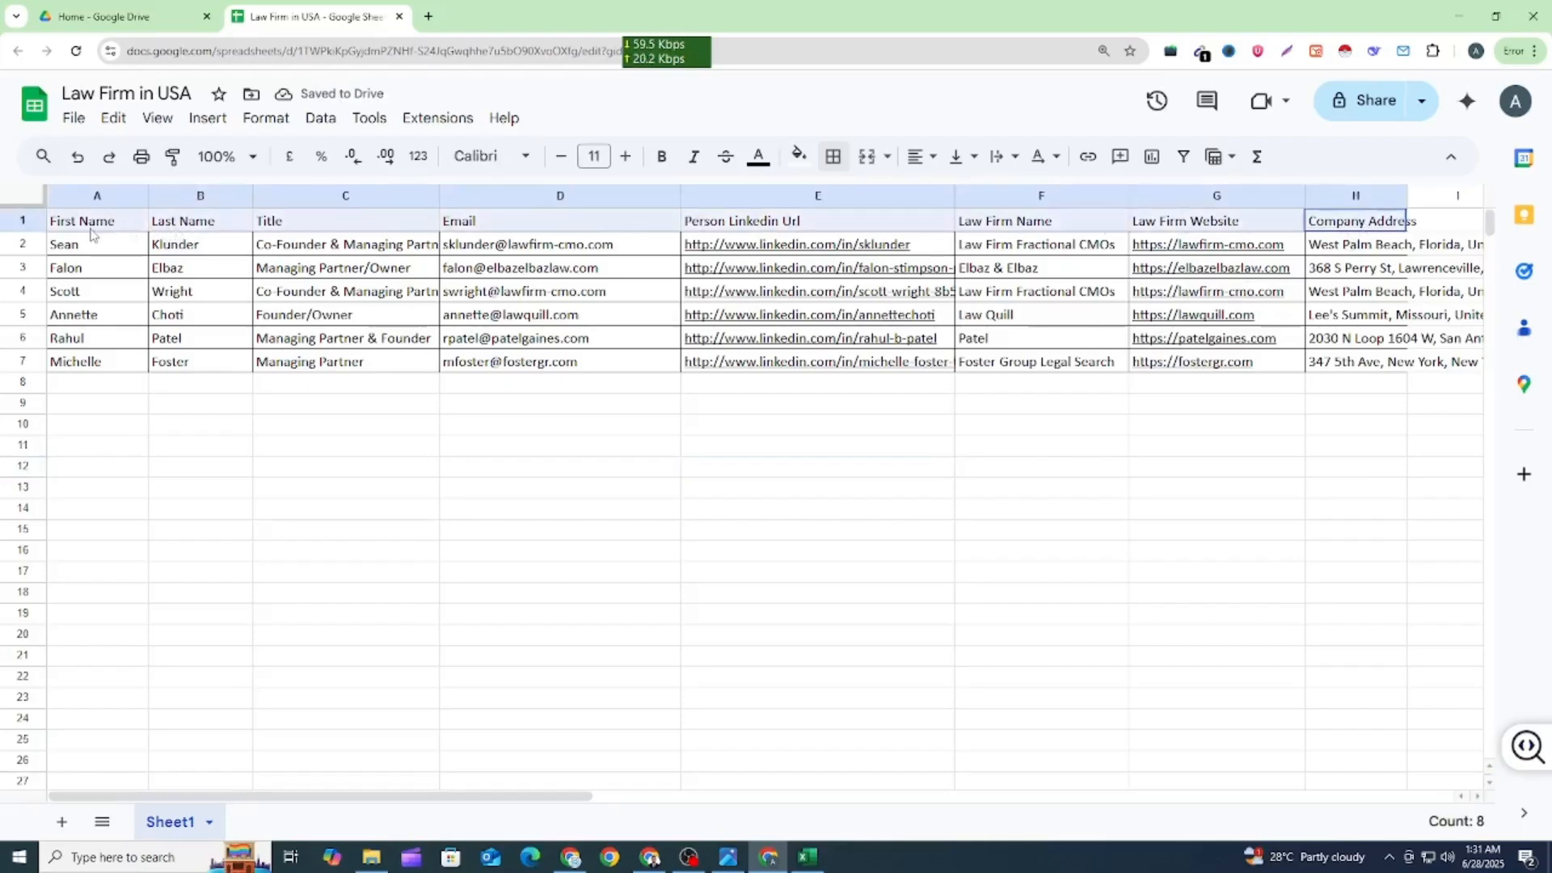
{"action": "left_click", "coordinate": [798, 156]}
{"action": "left_click", "coordinate": [961, 365]}
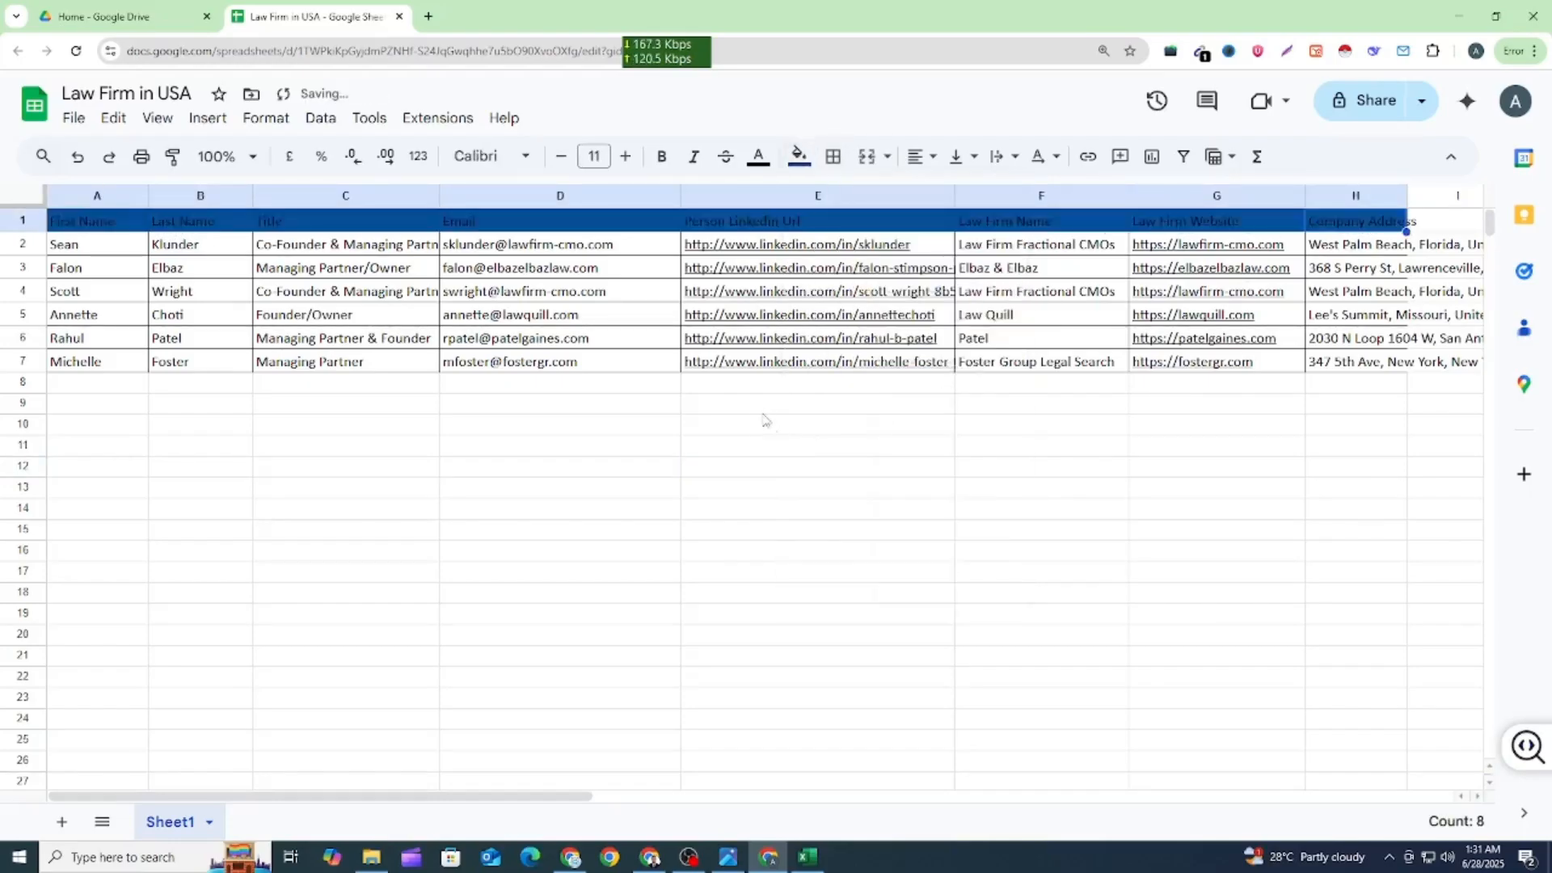
Make the header text in A1:H1 bold and white.
{"action": "left_click", "coordinate": [661, 156]}
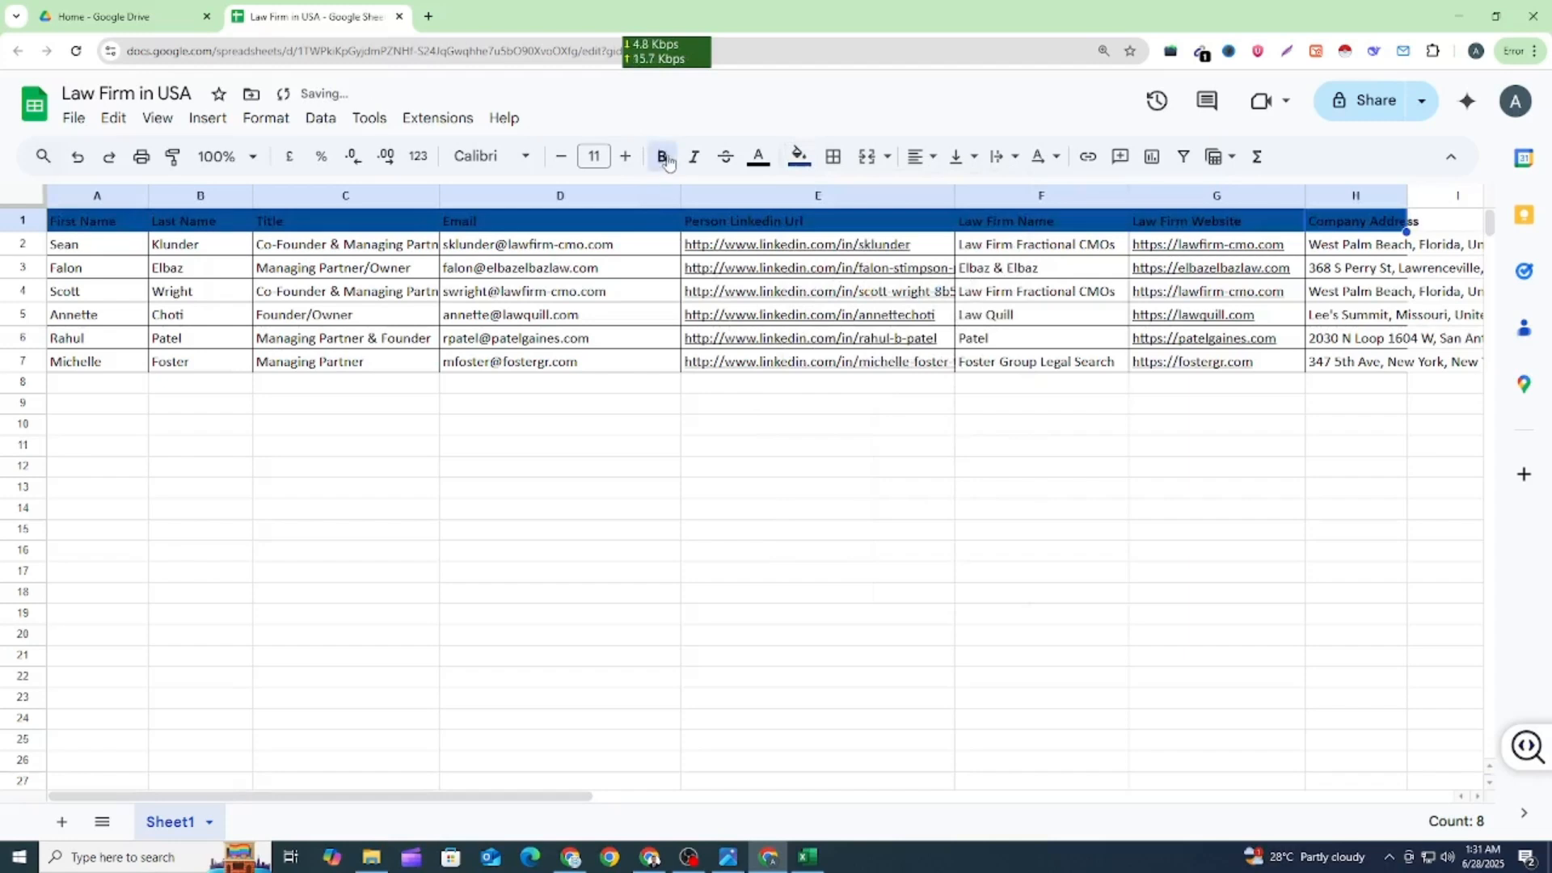
{"action": "left_click", "coordinate": [759, 156]}
{"action": "left_click", "coordinate": [952, 230]}
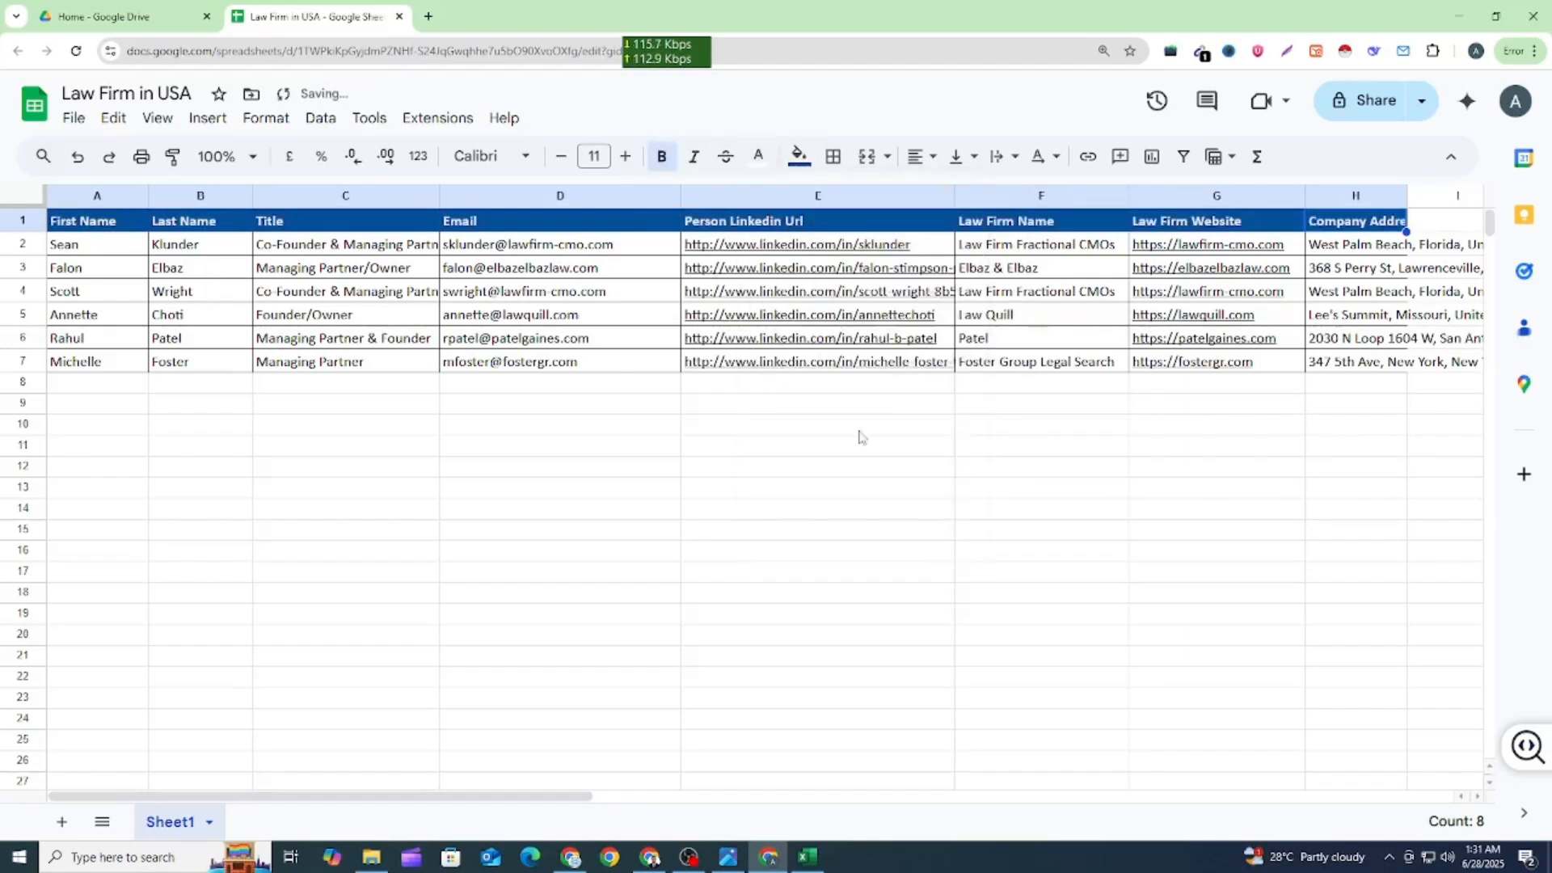
{"action": "left_click", "coordinate": [782, 493]}
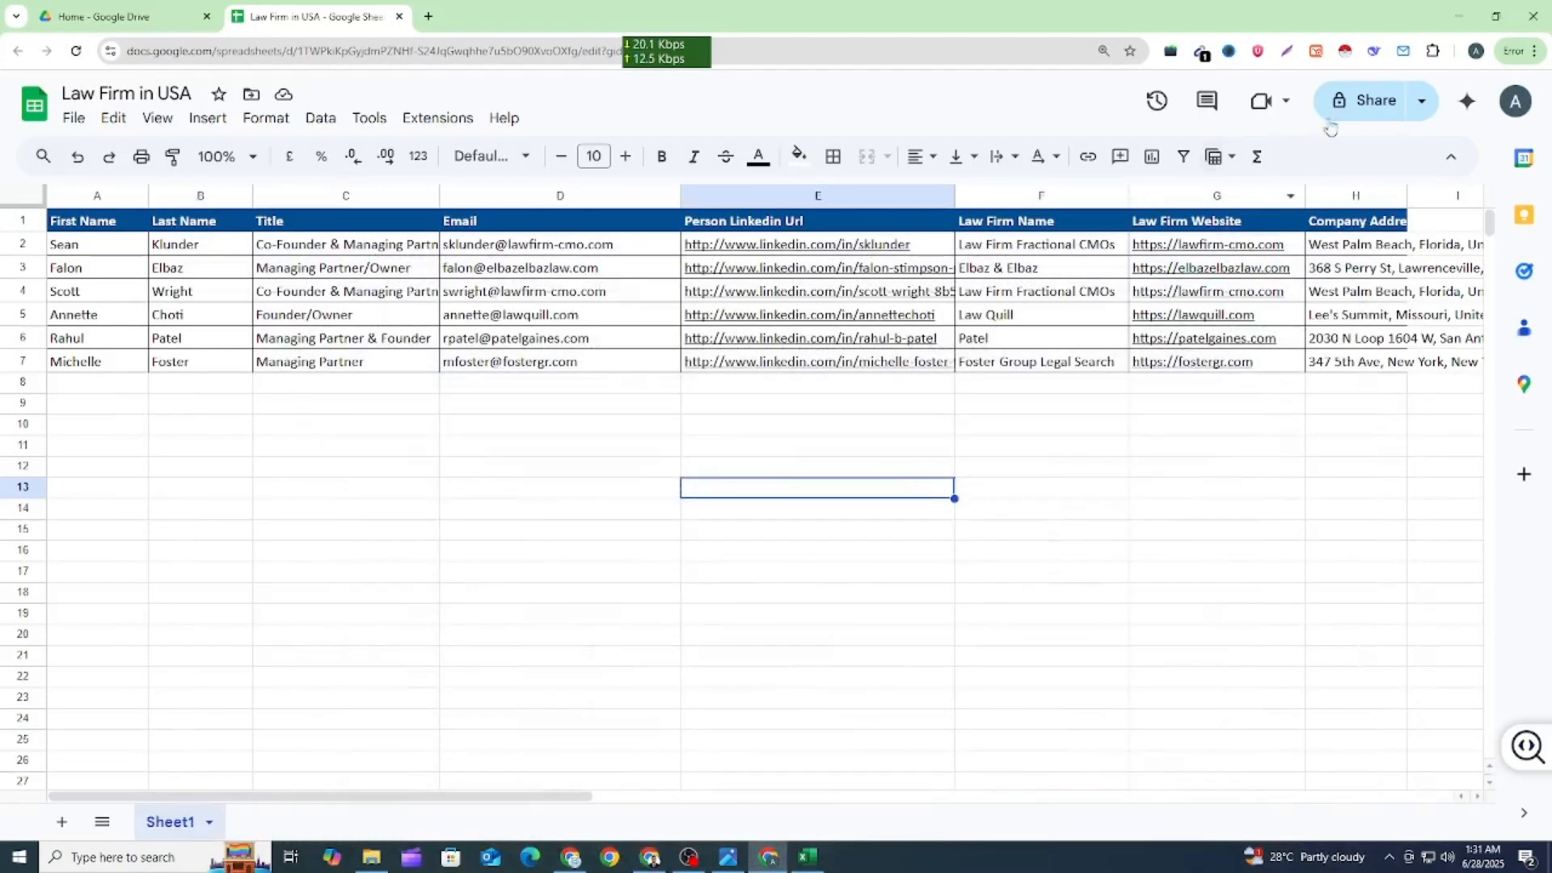
Try to set the Law Firm in USA sheet's general access to Anyone with the link.
{"action": "left_click", "coordinate": [1363, 101]}
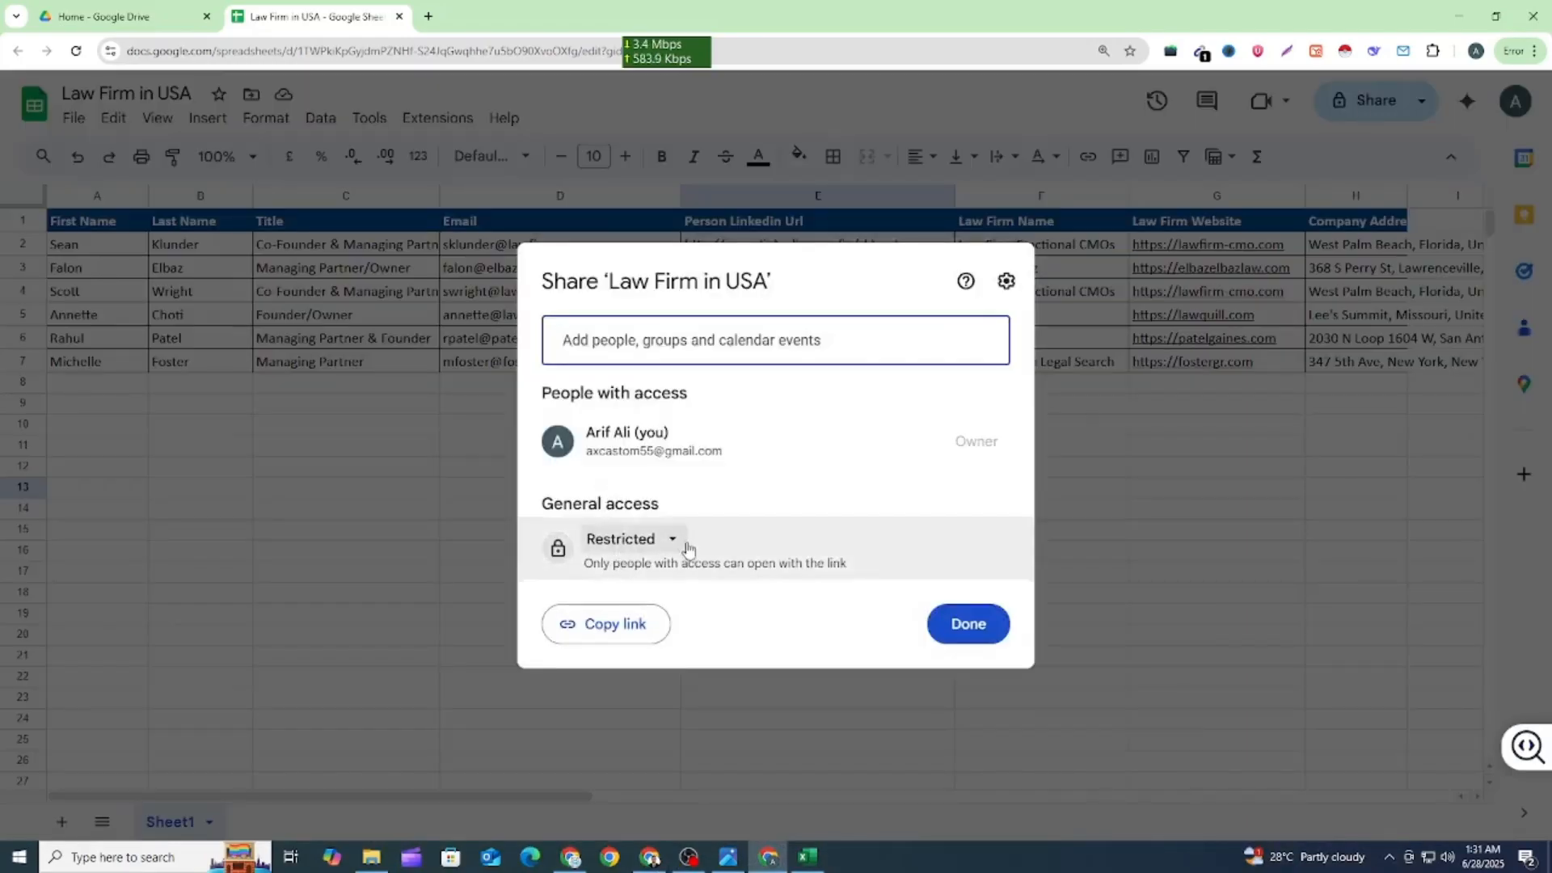
{"action": "left_click", "coordinate": [638, 539]}
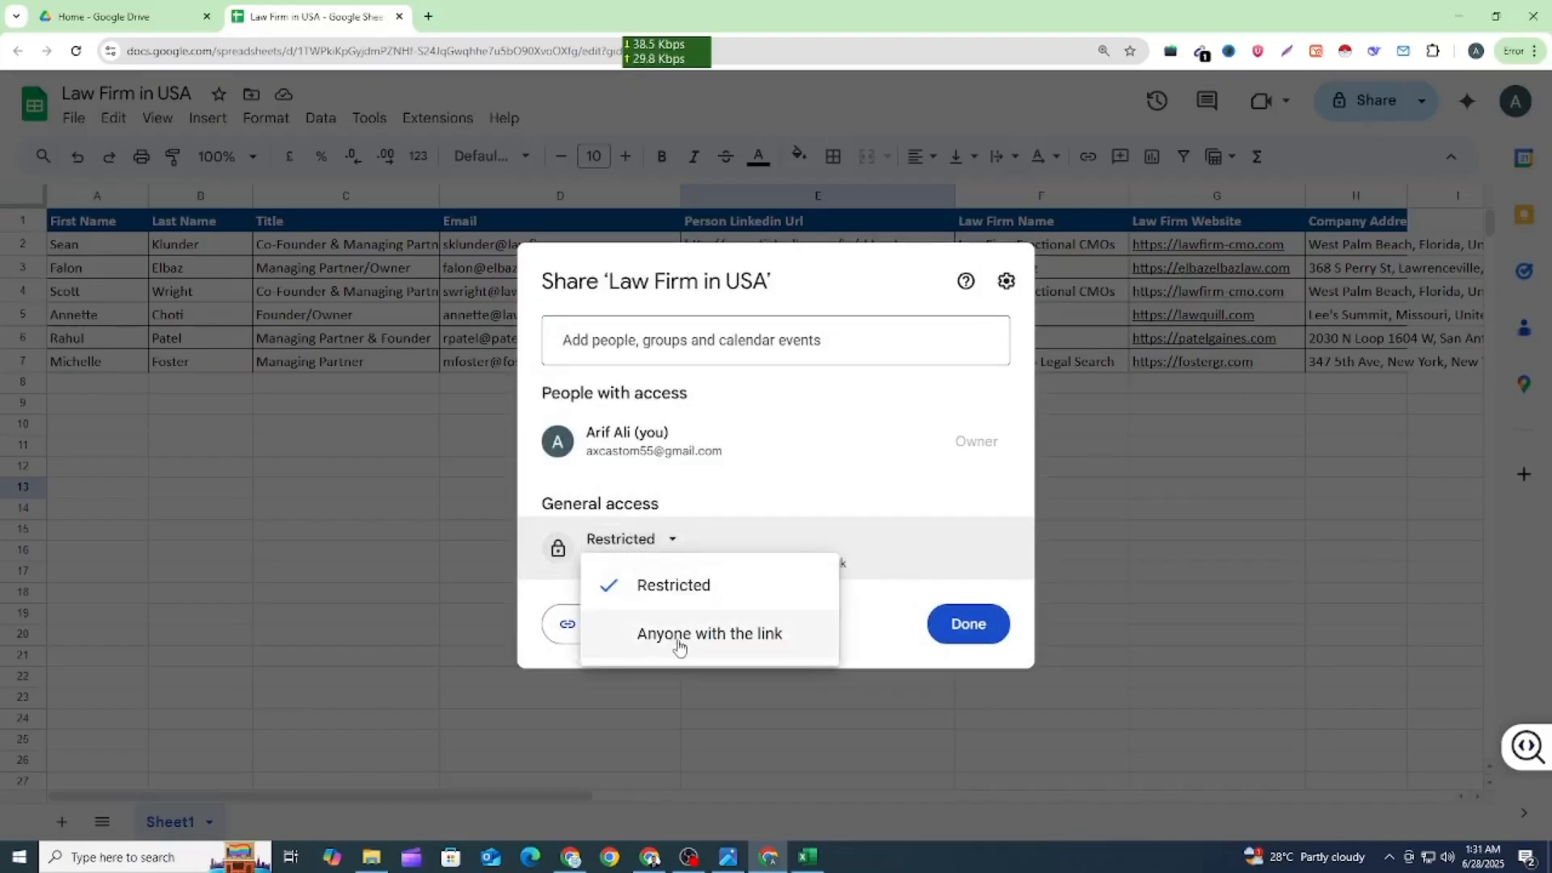
{"action": "left_click", "coordinate": [675, 638]}
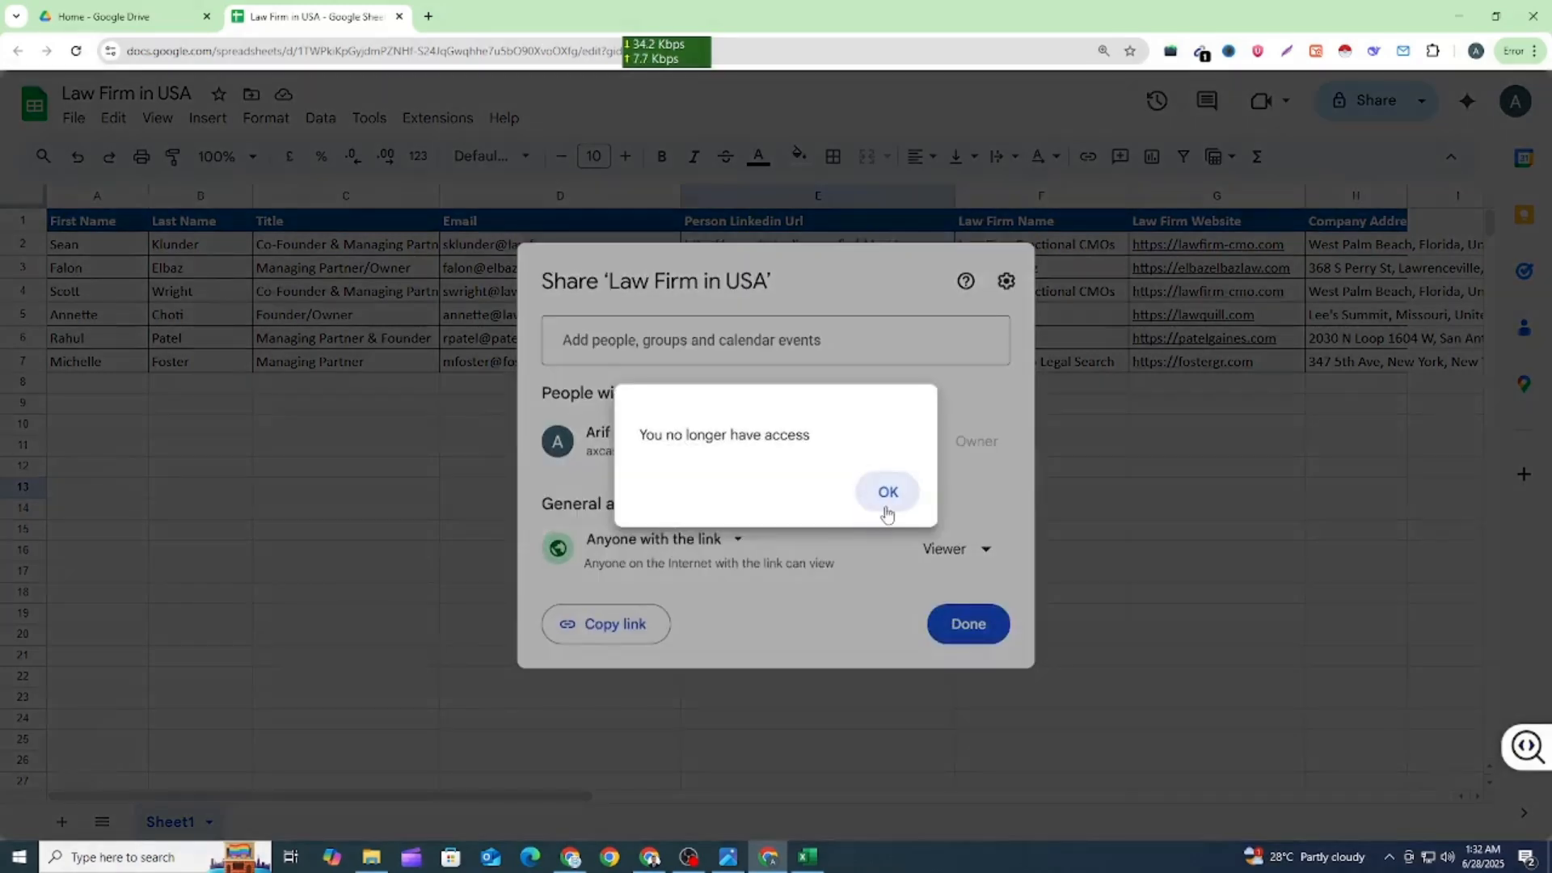
{"action": "left_click", "coordinate": [887, 493]}
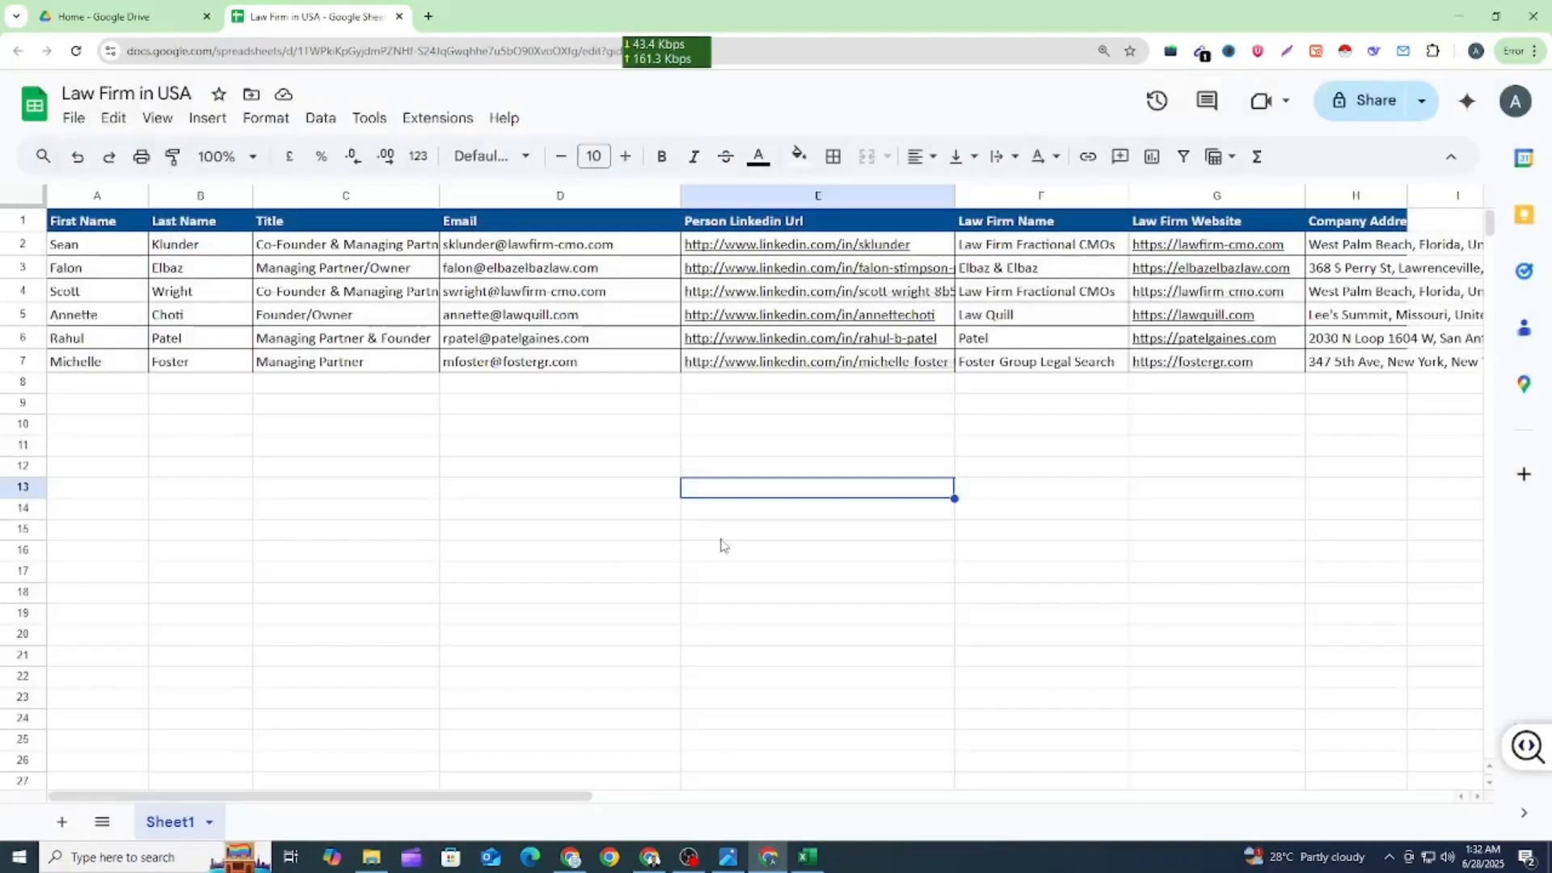
{"action": "left_click", "coordinate": [1365, 109]}
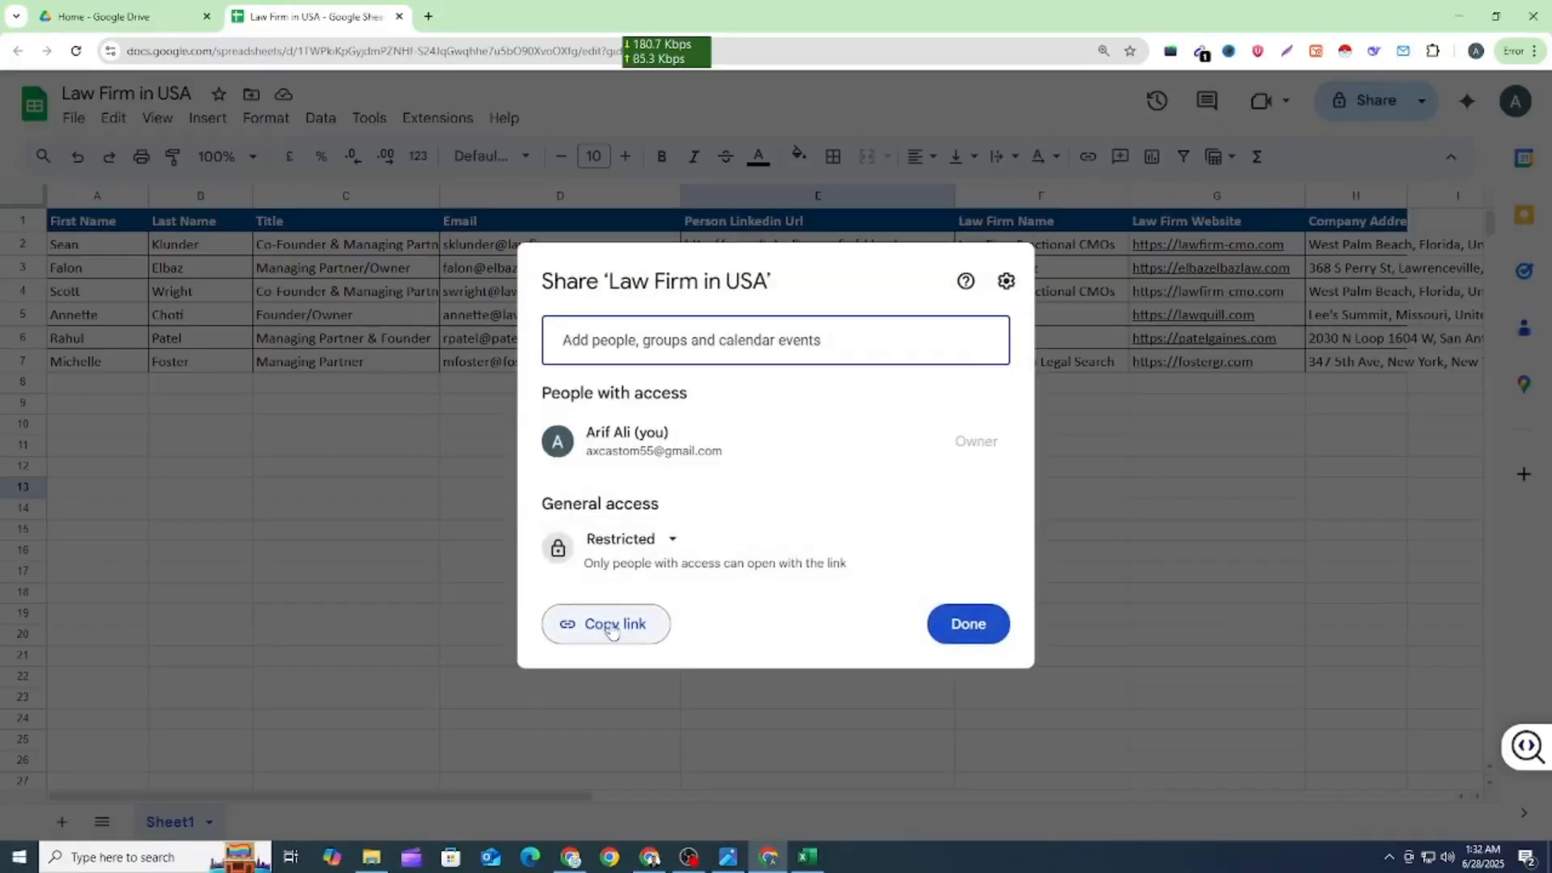
{"action": "left_click", "coordinate": [631, 540]}
{"action": "left_click", "coordinate": [674, 639]}
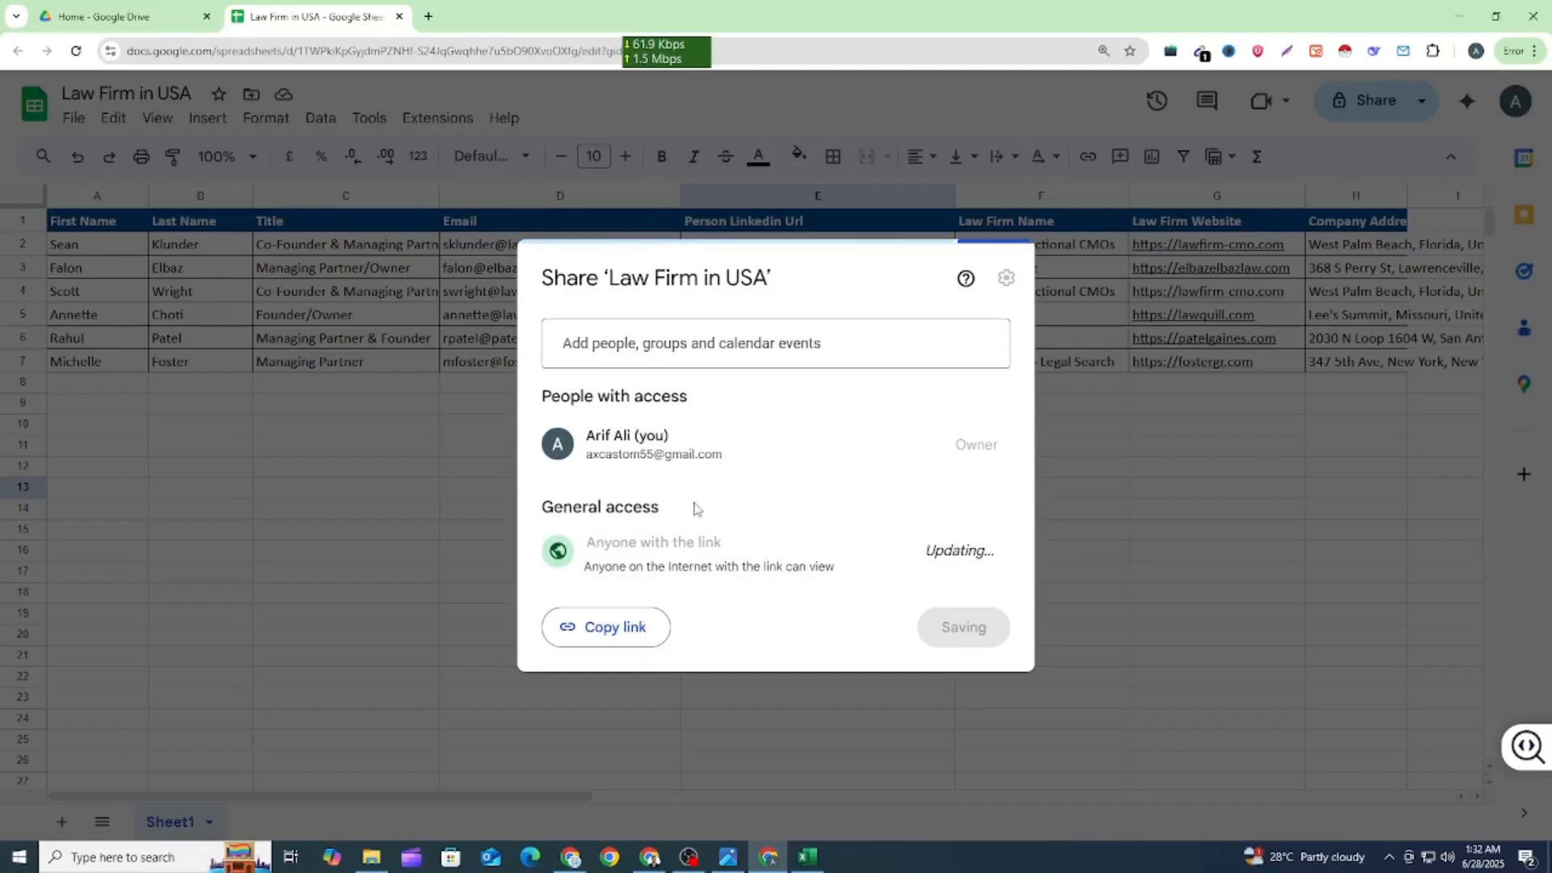
{"action": "left_click", "coordinate": [455, 499]}
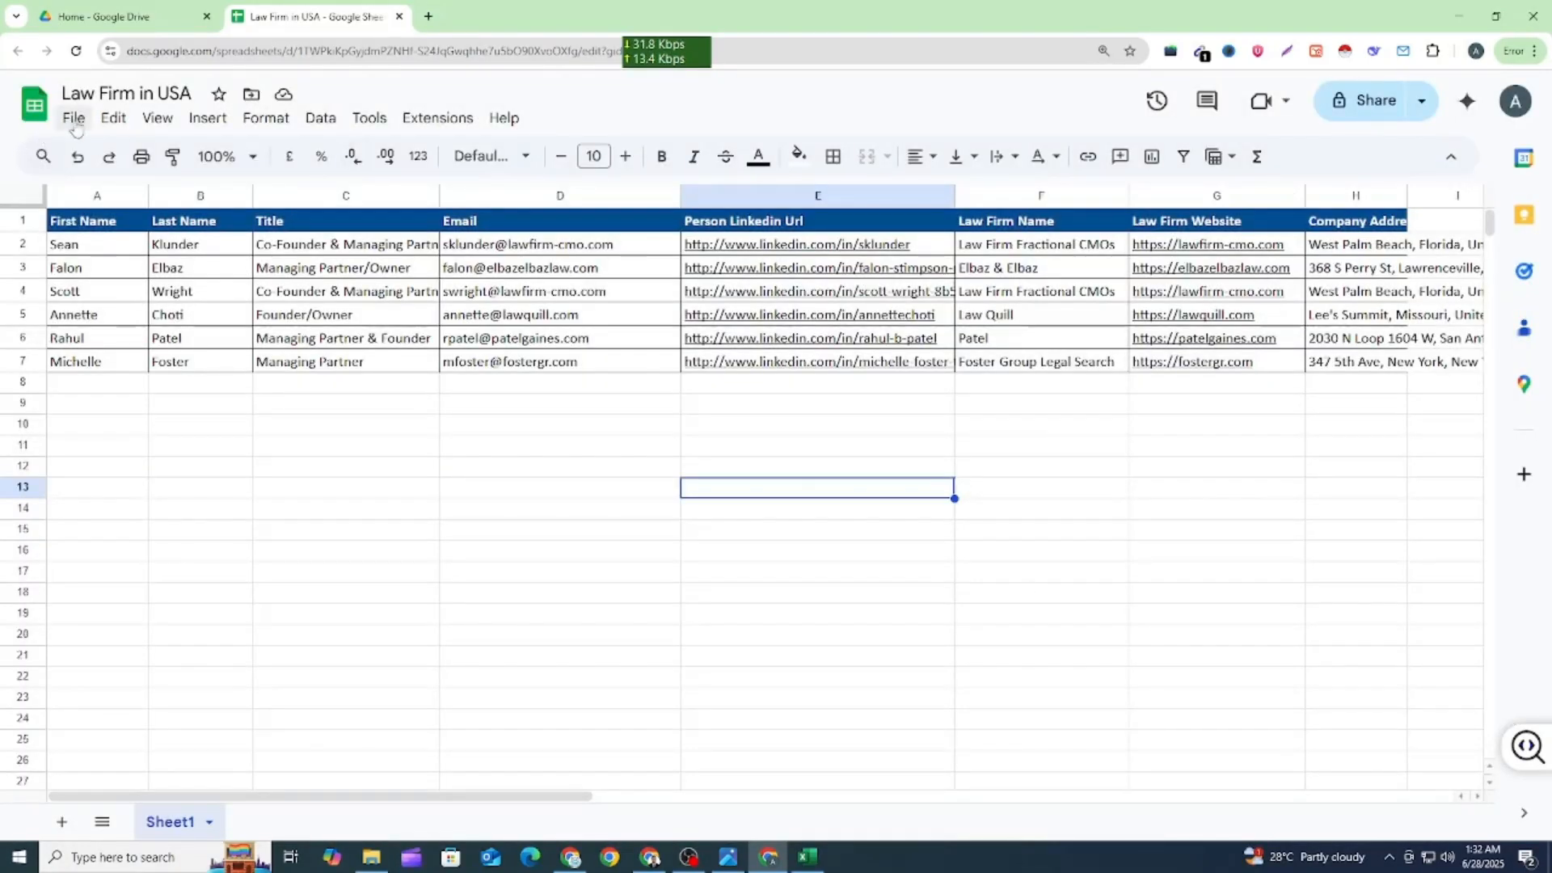
Download the Law Firm in USA sheet as a Microsoft Excel (.xlsx) file.
{"action": "left_click", "coordinate": [71, 118]}
{"action": "mouse_move", "coordinate": [172, 377]}
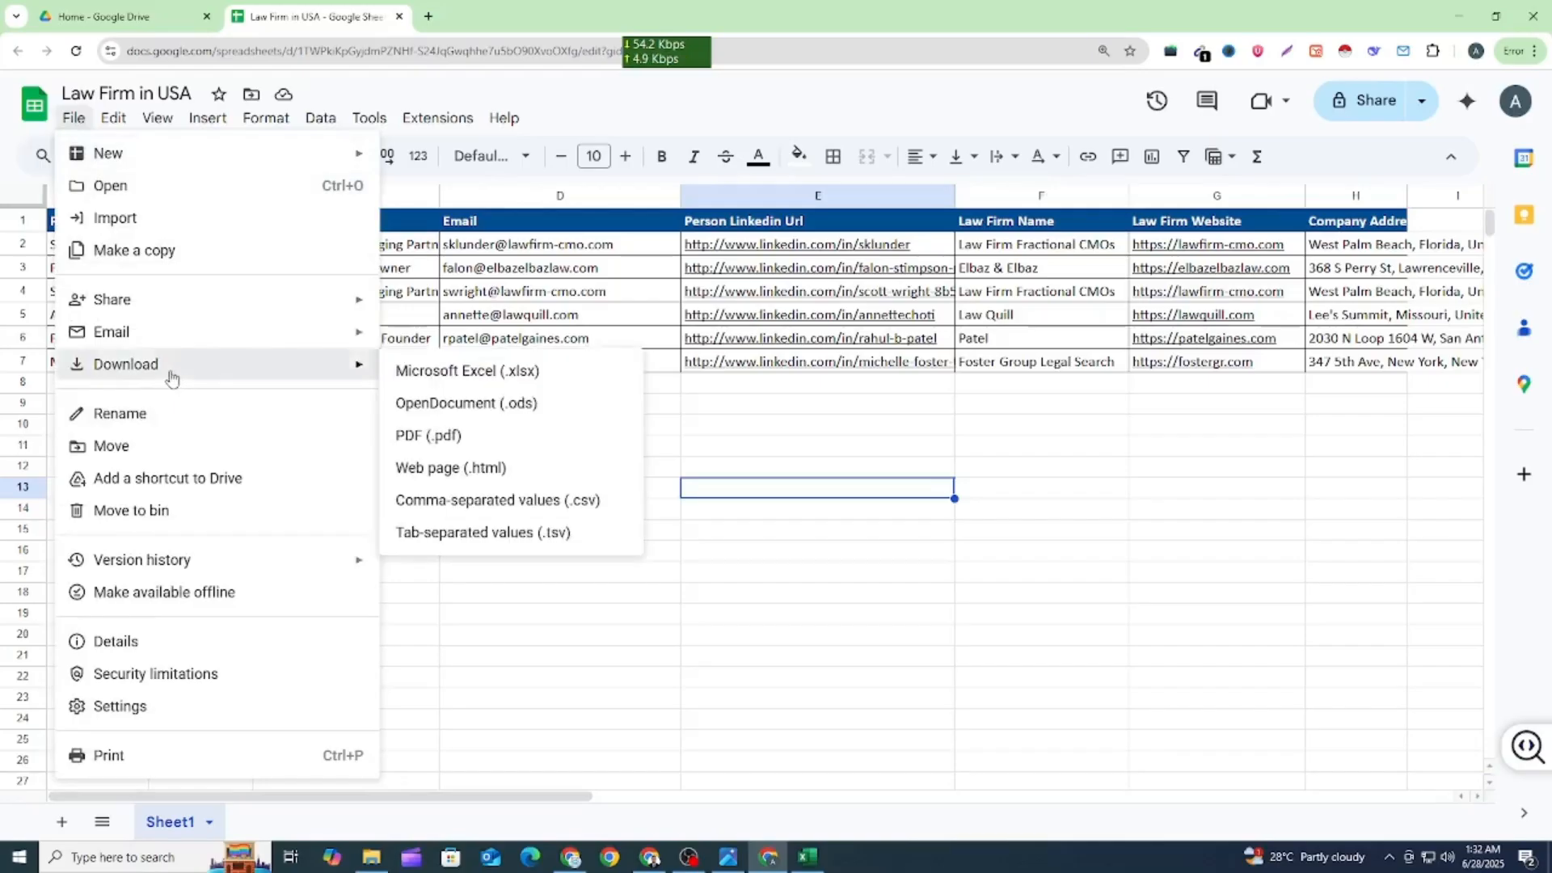
{"action": "left_click", "coordinate": [468, 374]}
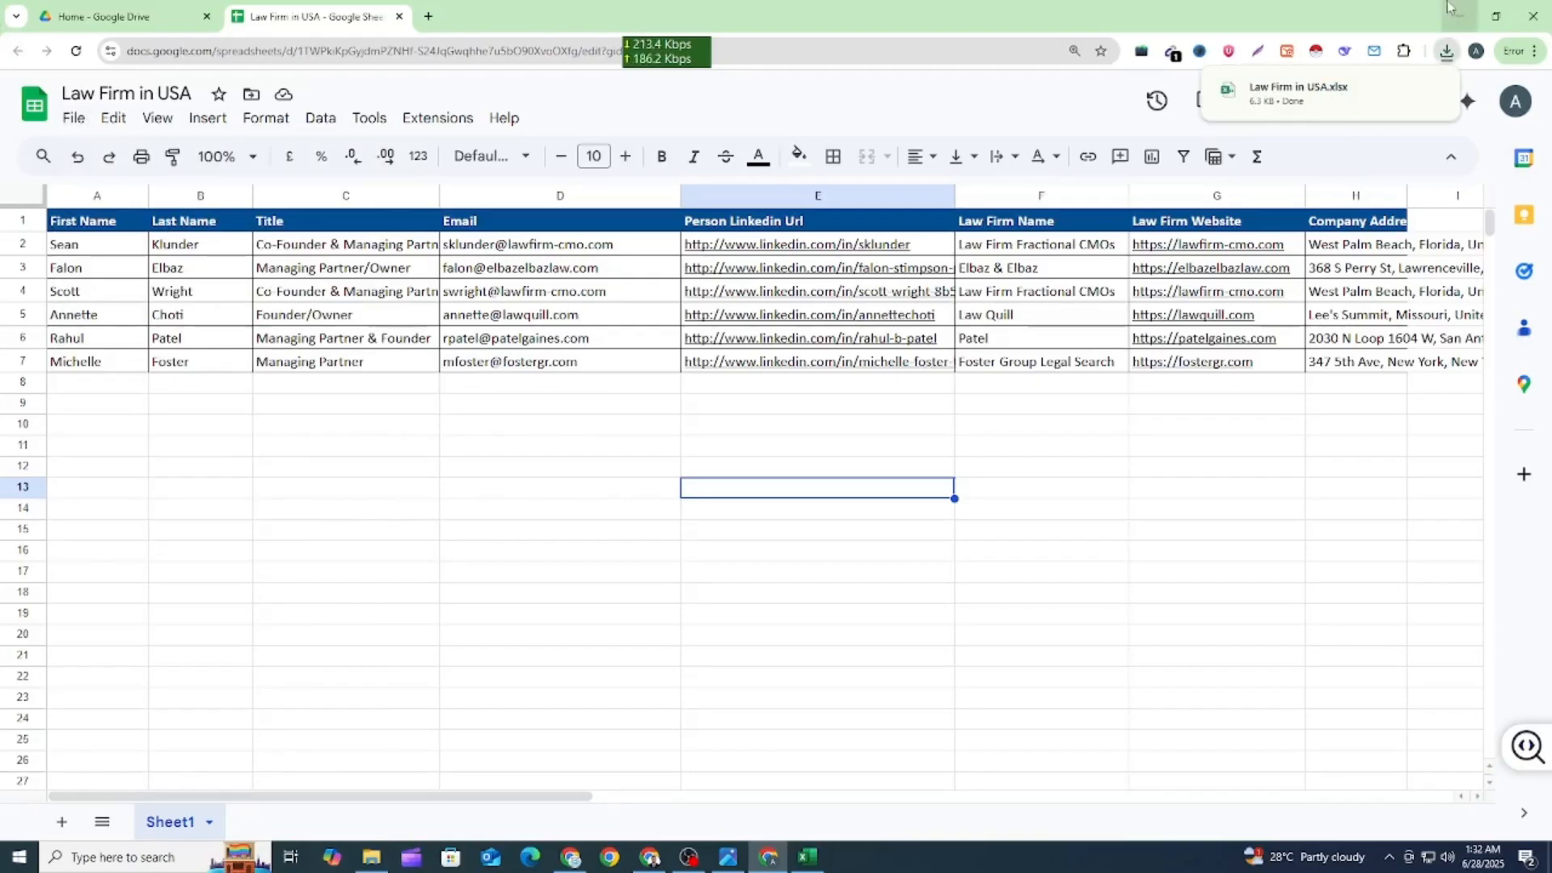
Switch to the Upwork law firm lead generation post and start an application for the job.
{"action": "left_click", "coordinate": [1460, 16]}
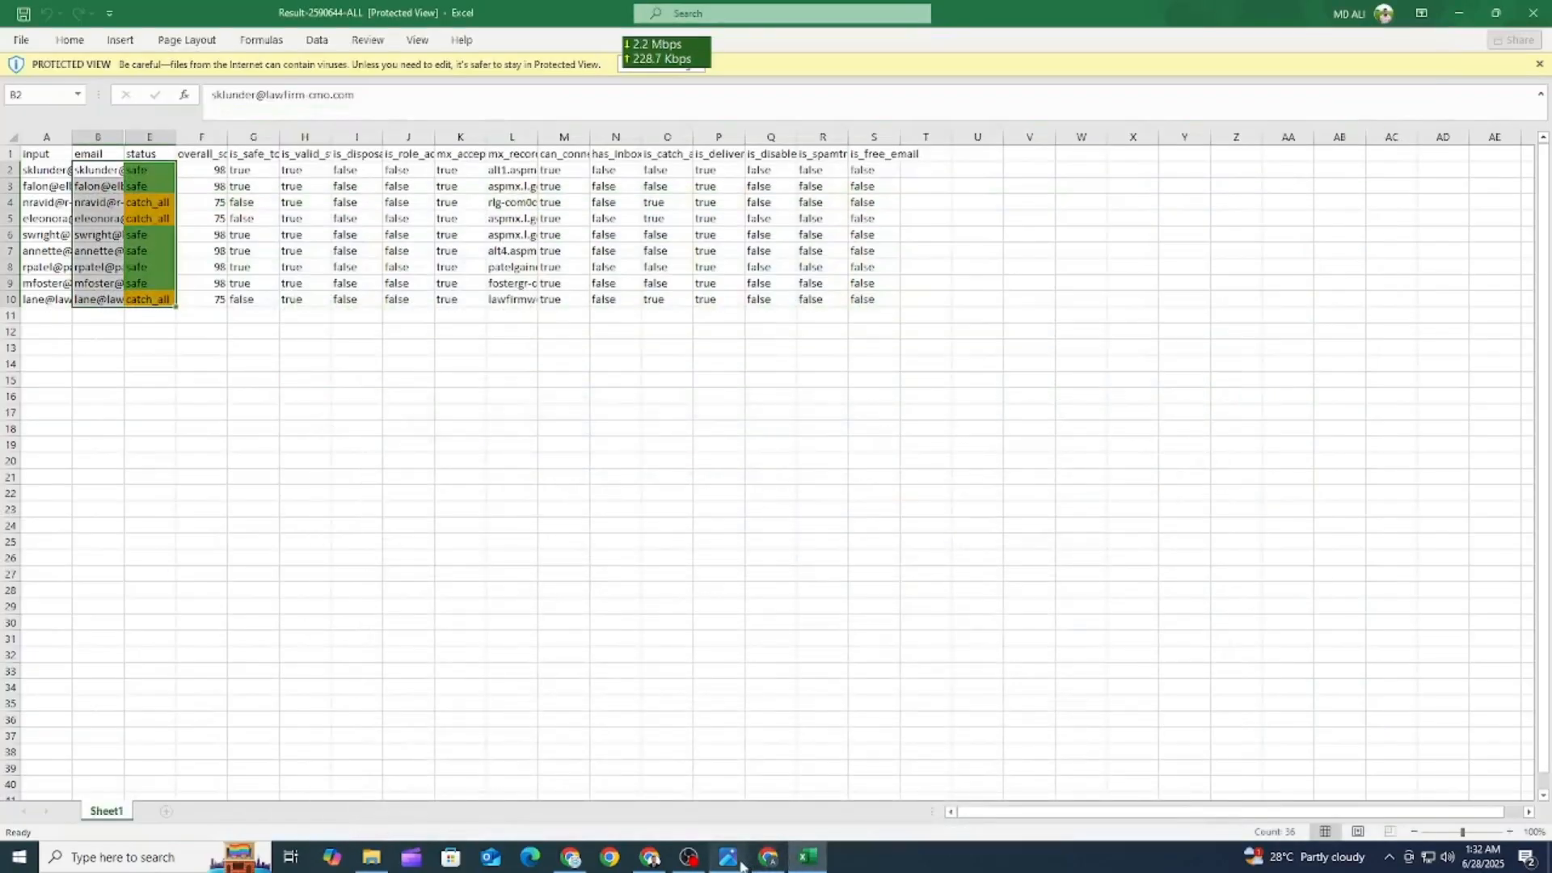
{"action": "left_click", "coordinate": [651, 857]}
{"action": "scroll", "coordinate": [651, 410], "scroll_direction": "up", "scroll_amount": 3}
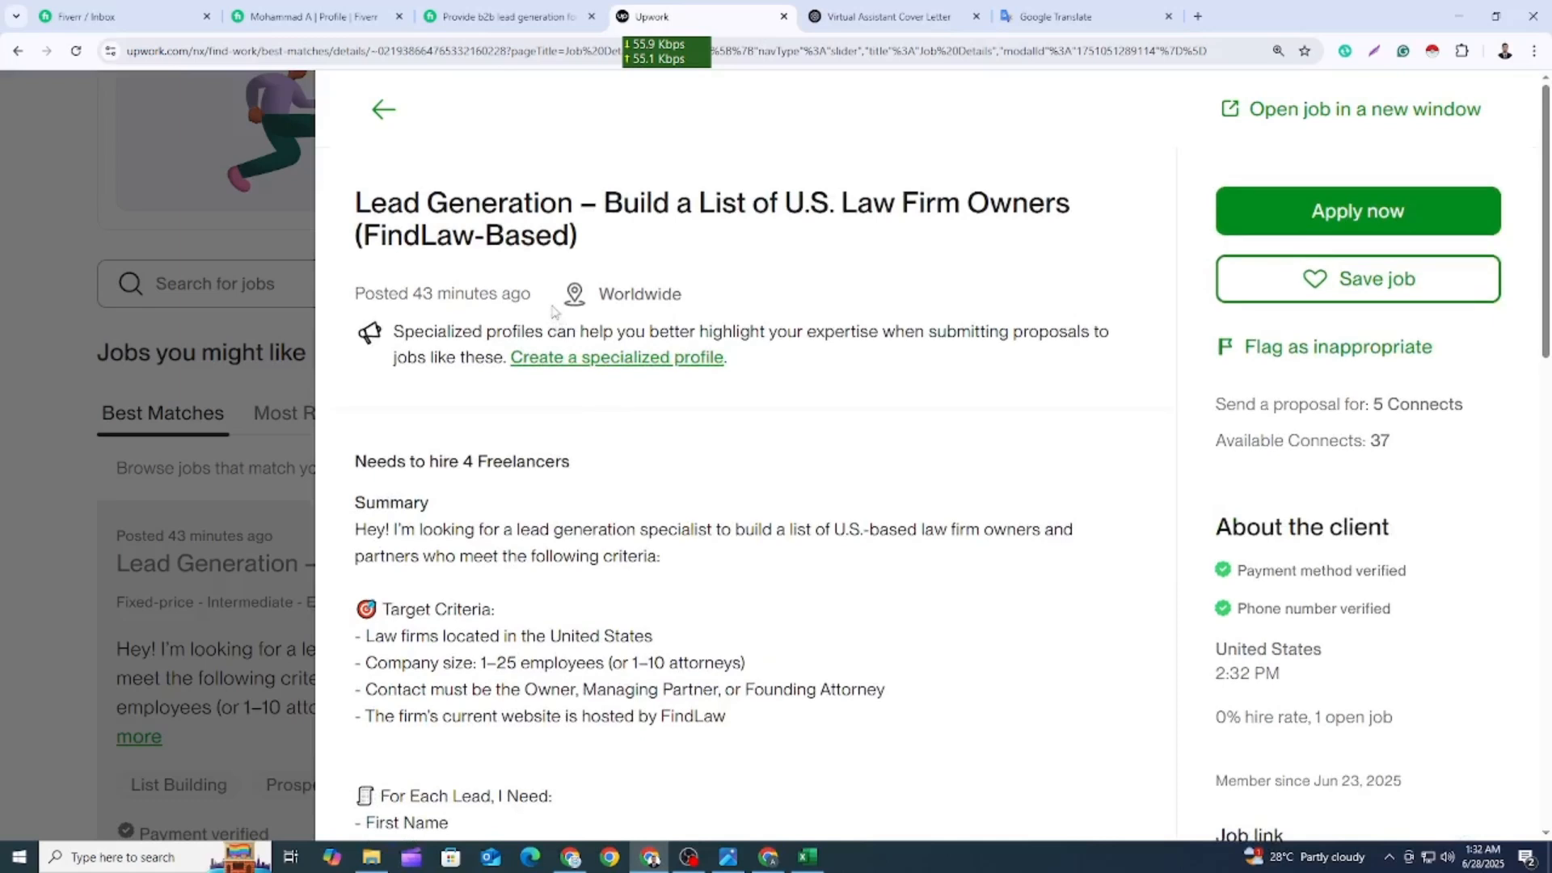
{"action": "left_click", "coordinate": [1332, 218]}
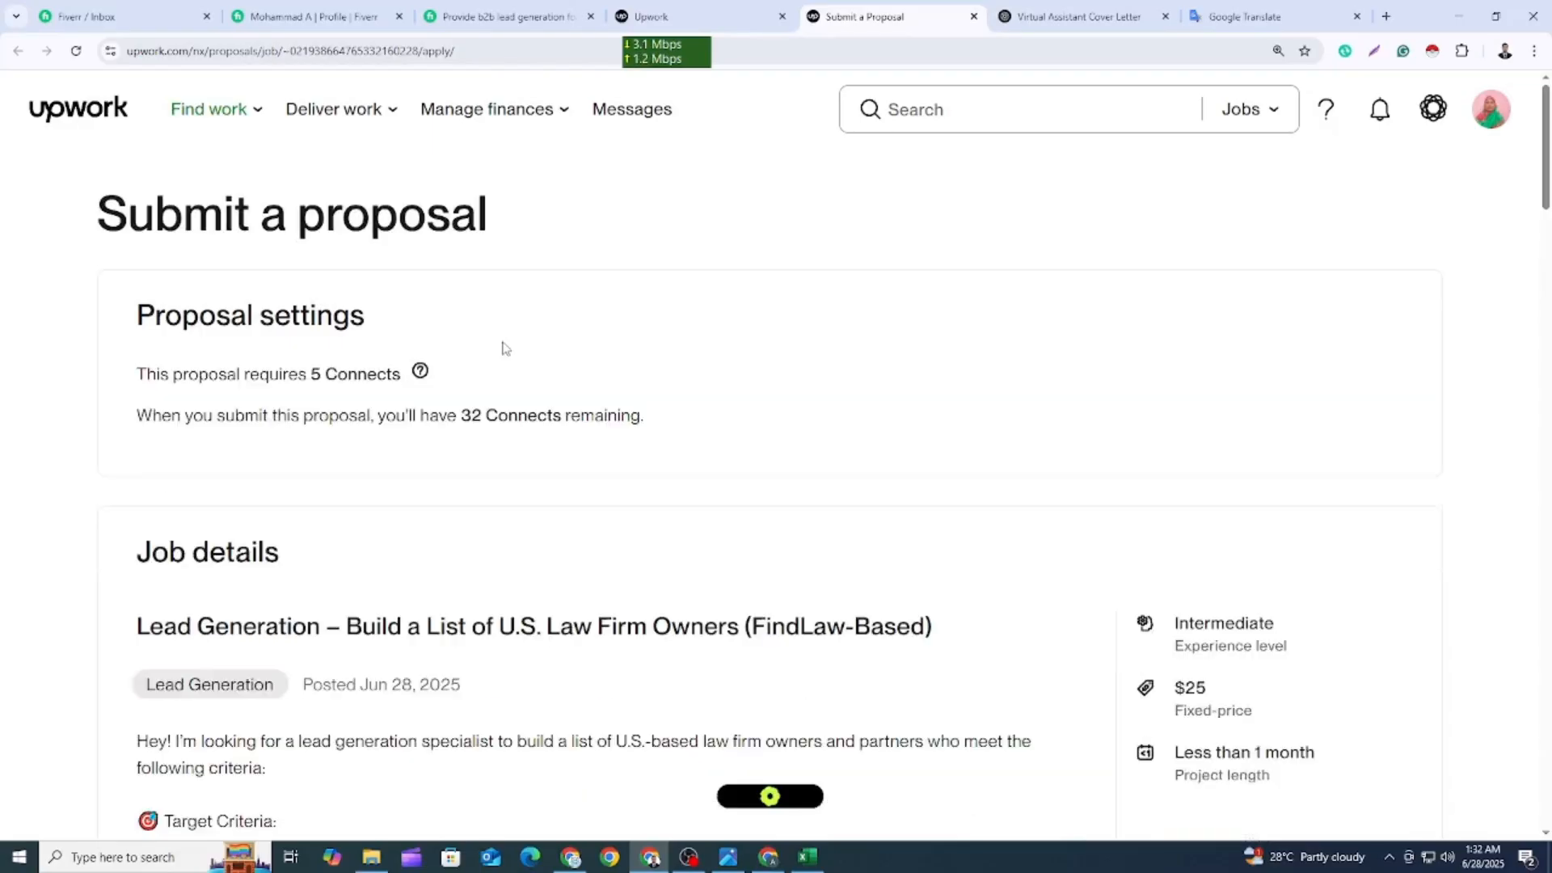
Review the proposal form's job details, milestone payment terms, project duration, cover letter and attachments sections.
{"action": "scroll", "coordinate": [502, 343], "scroll_direction": "down", "scroll_amount": 5}
{"action": "scroll", "coordinate": [502, 341], "scroll_direction": "down", "scroll_amount": 8}
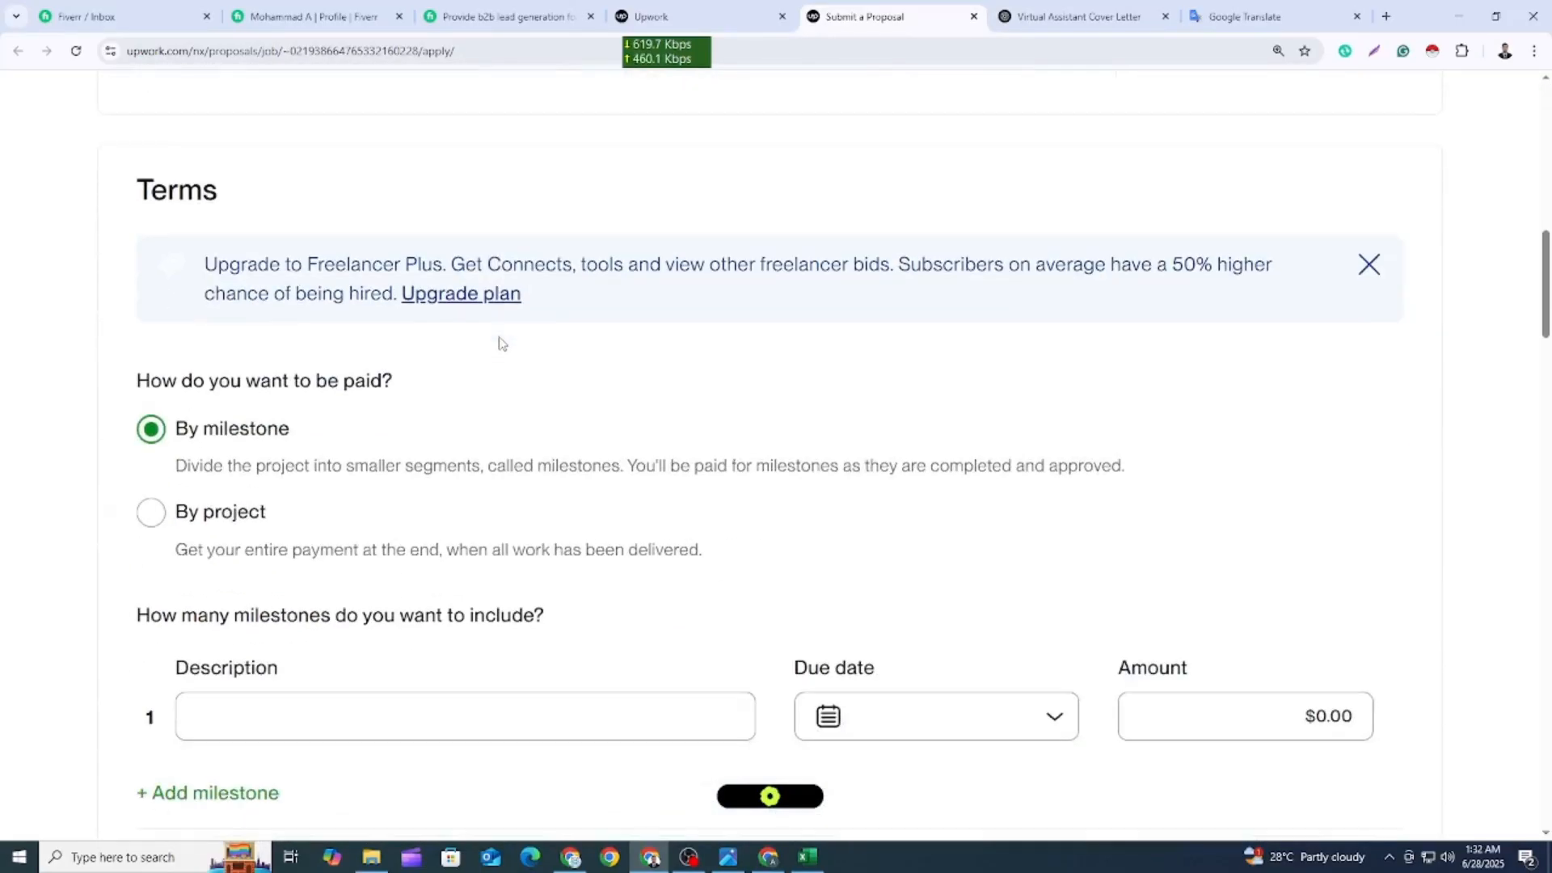
{"action": "scroll", "coordinate": [468, 331], "scroll_direction": "up", "scroll_amount": 3}
{"action": "scroll", "coordinate": [469, 331], "scroll_direction": "up", "scroll_amount": 2}
{"action": "scroll", "coordinate": [374, 338], "scroll_direction": "down", "scroll_amount": 6}
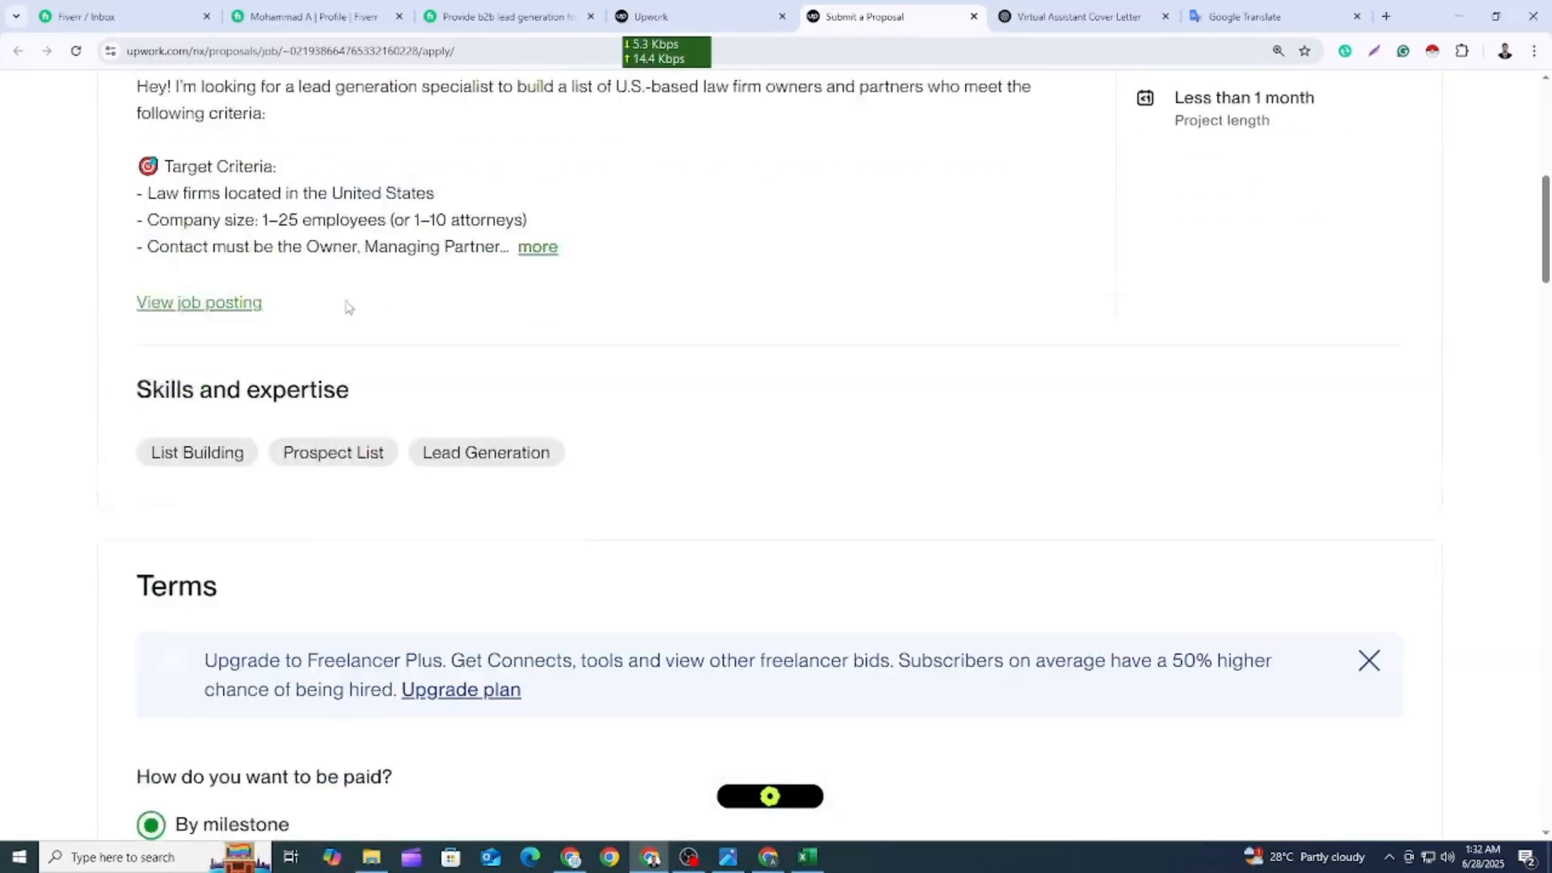
{"action": "left_click", "coordinate": [273, 551]}
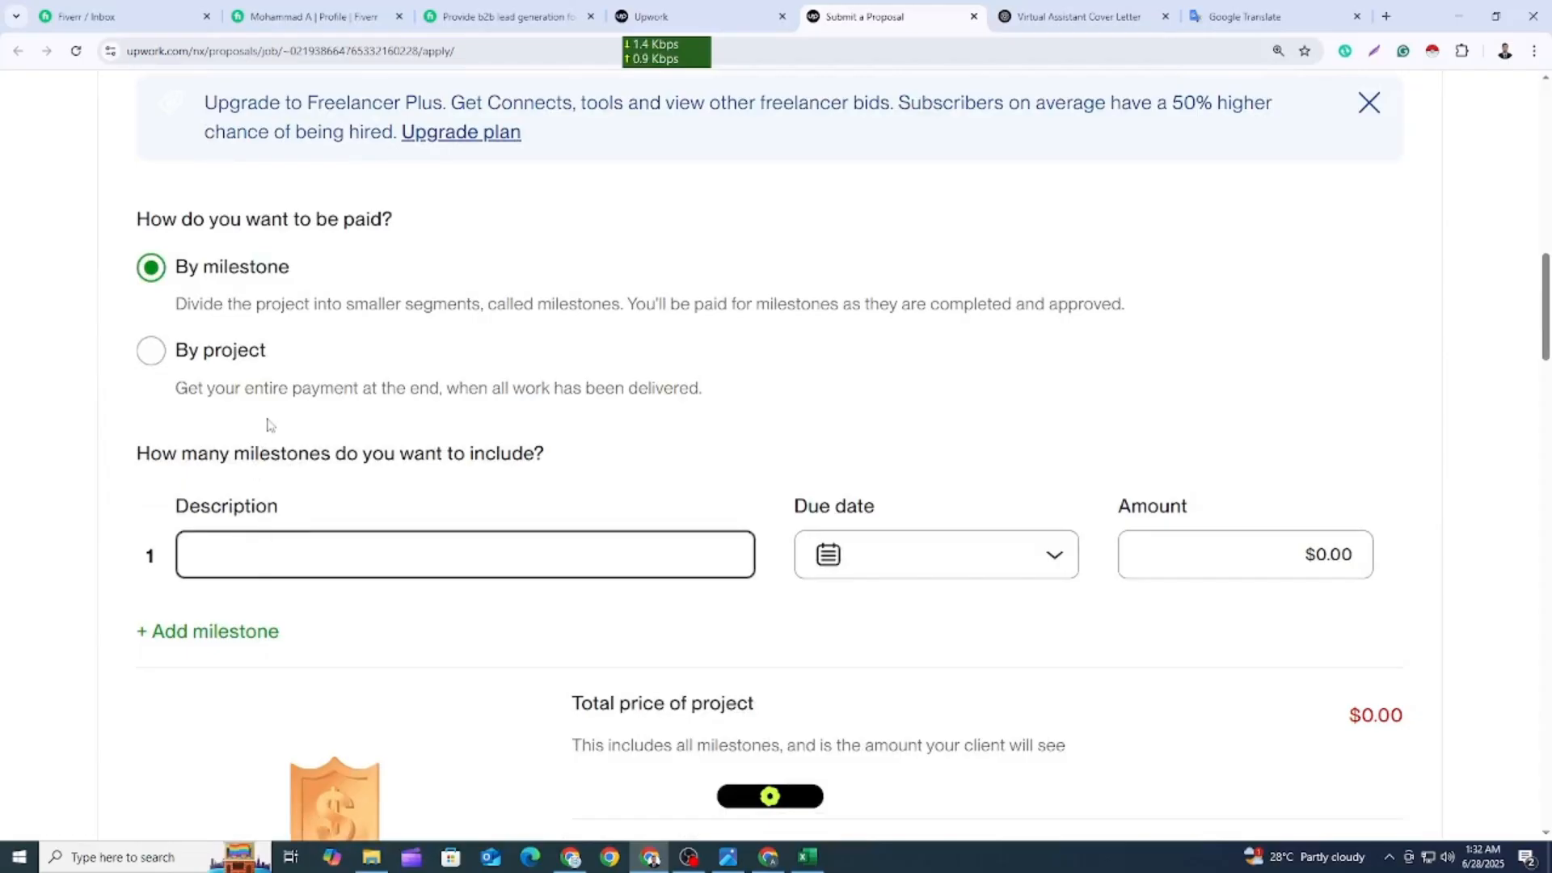
{"action": "scroll", "coordinate": [270, 426], "scroll_direction": "down", "scroll_amount": 3}
{"action": "scroll", "coordinate": [275, 424], "scroll_direction": "down", "scroll_amount": 9}
{"action": "scroll", "coordinate": [302, 423], "scroll_direction": "up", "scroll_amount": 2}
{"action": "scroll", "coordinate": [302, 423], "scroll_direction": "down", "scroll_amount": 2}
{"action": "left_click", "coordinate": [328, 611]}
{"action": "scroll", "coordinate": [253, 496], "scroll_direction": "up", "scroll_amount": 1}
{"action": "scroll", "coordinate": [361, 433], "scroll_direction": "down", "scroll_amount": 8}
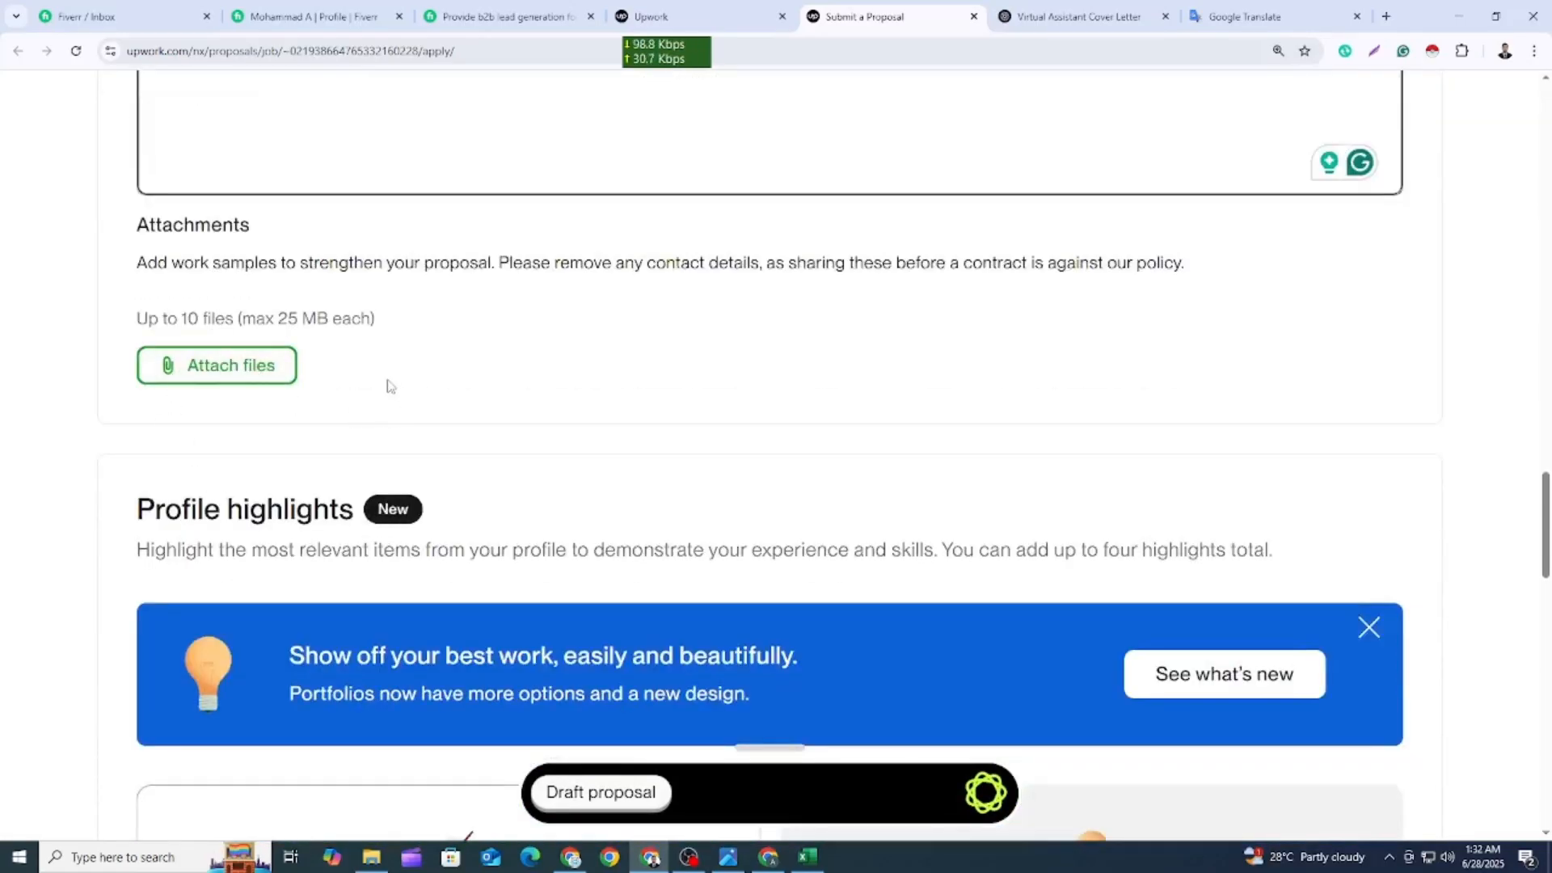
Attach the Law Firm in USA Excel file from Downloads to the proposal as a work sample.
{"action": "left_click", "coordinate": [208, 377]}
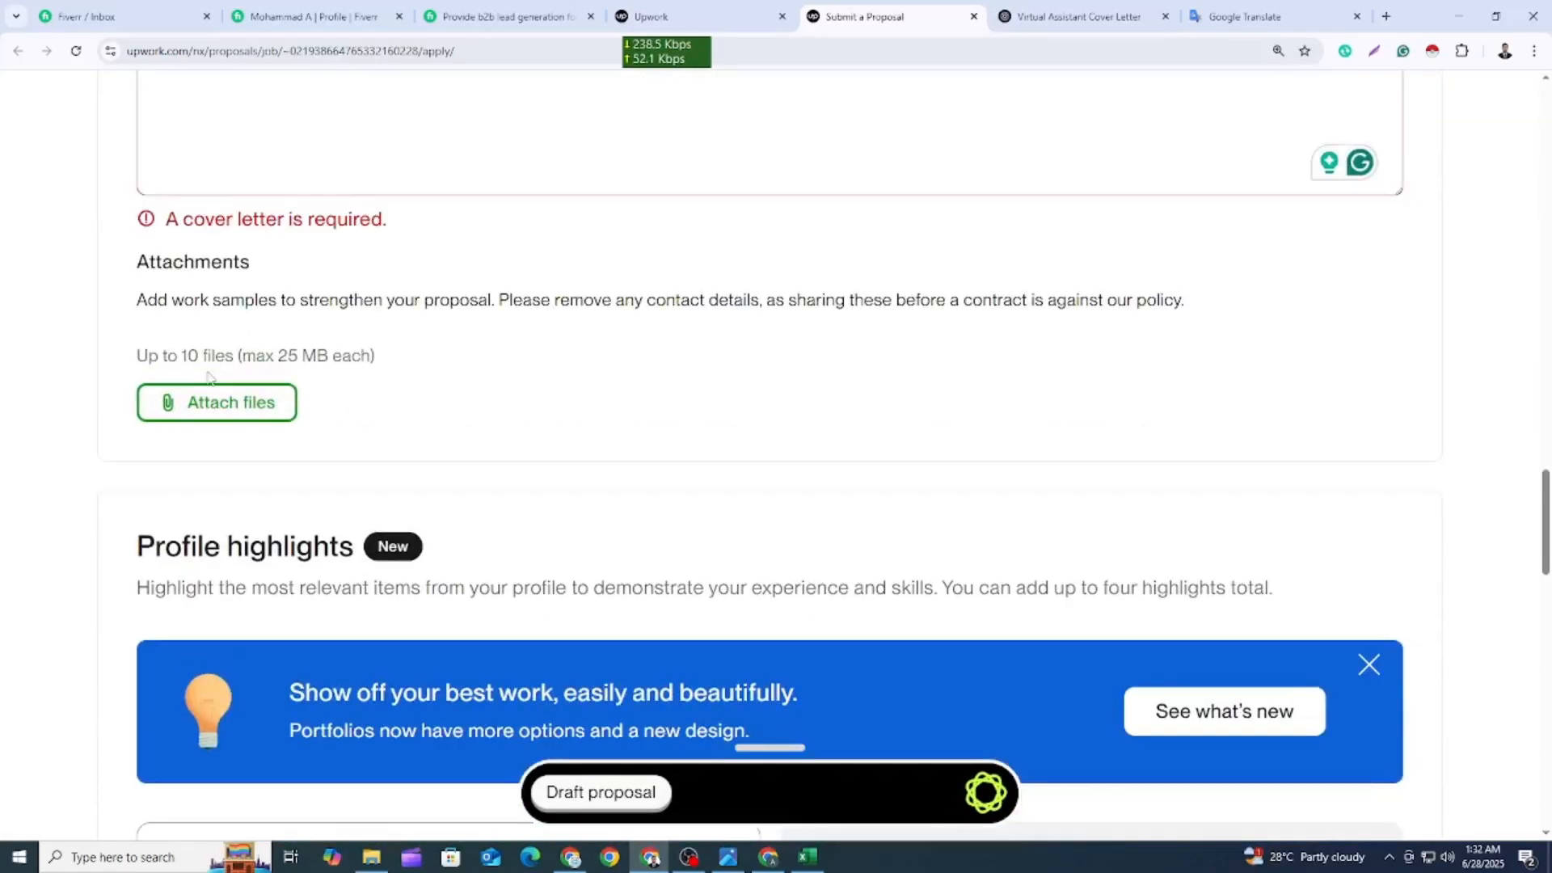
{"action": "left_click", "coordinate": [247, 401]}
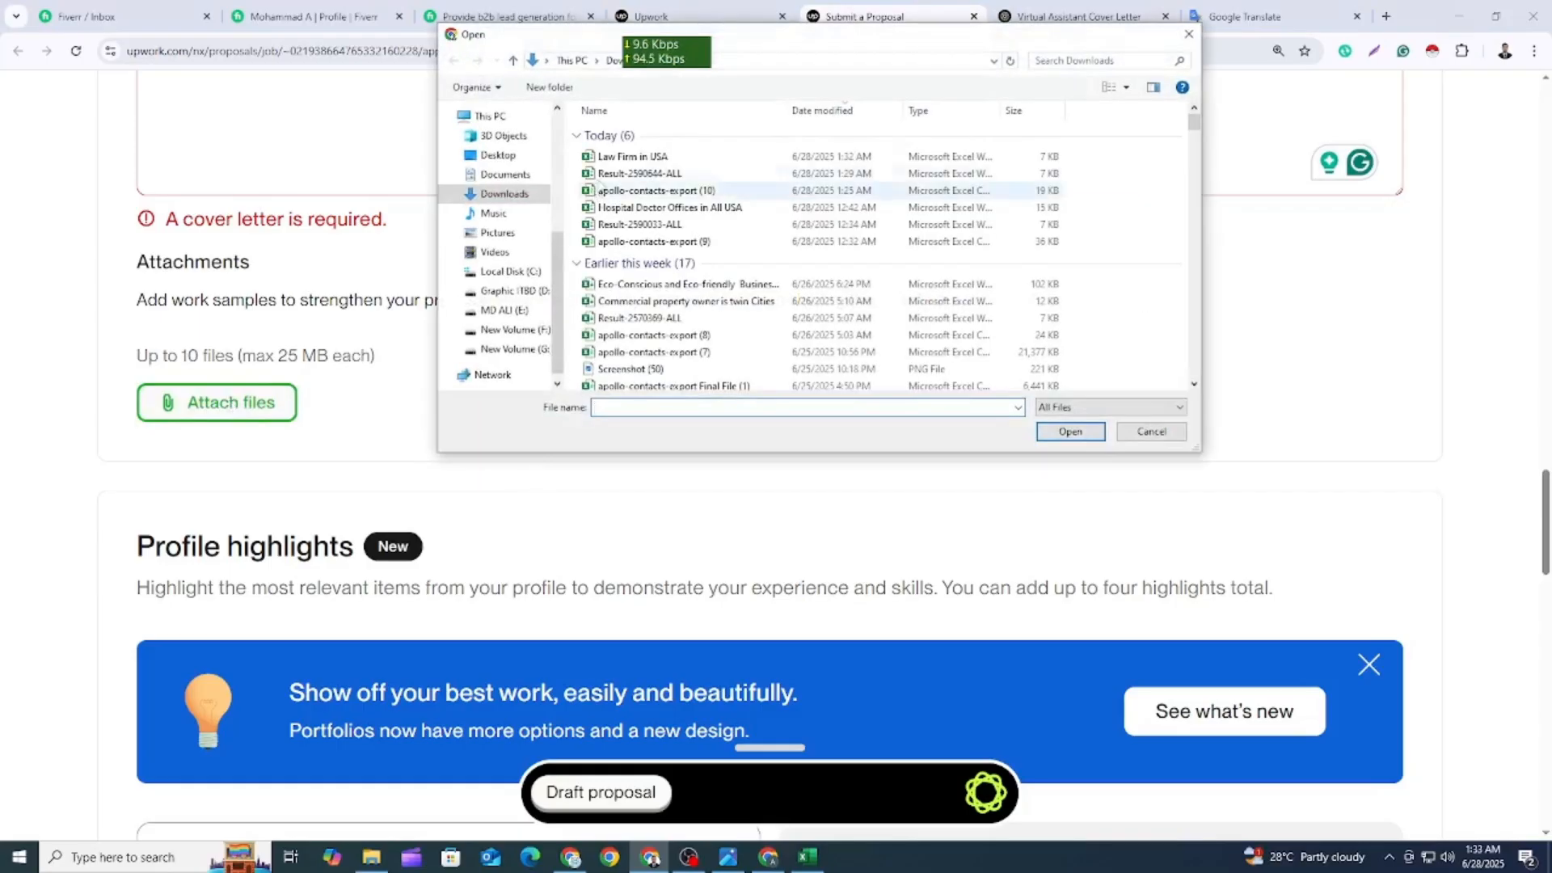
{"action": "left_click", "coordinate": [627, 161]}
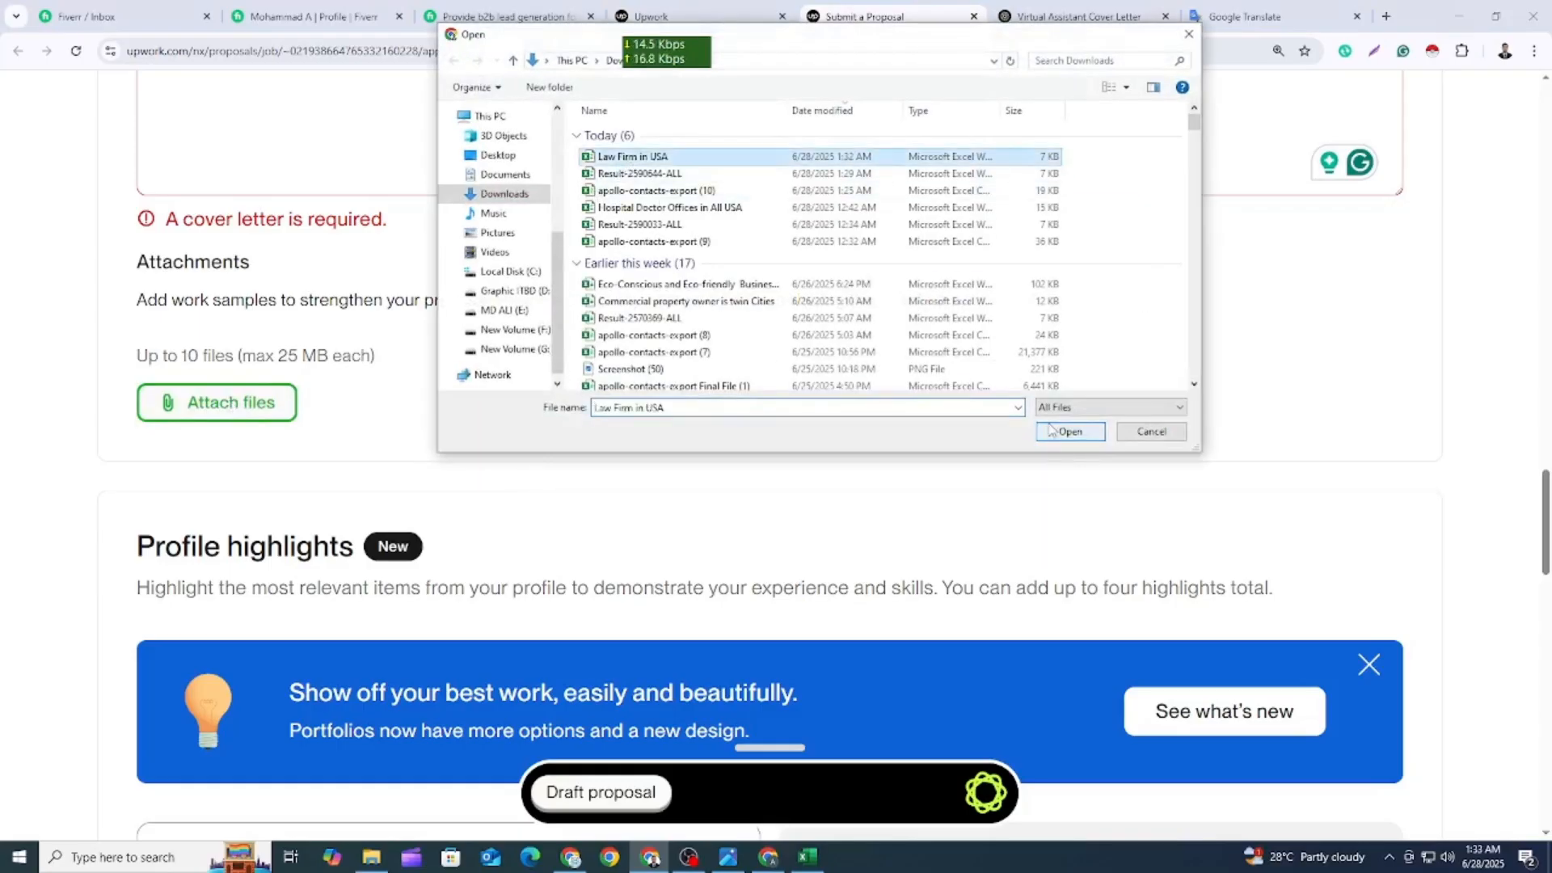
{"action": "left_click", "coordinate": [1064, 433]}
Check the proposal's cover letter section, and highlight the summary and target criteria in the job post.
{"action": "scroll", "coordinate": [505, 508], "scroll_direction": "down", "scroll_amount": 1}
{"action": "scroll", "coordinate": [384, 364], "scroll_direction": "up", "scroll_amount": 4}
{"action": "left_click", "coordinate": [335, 336]}
{"action": "scroll", "coordinate": [327, 331], "scroll_direction": "up", "scroll_amount": 8}
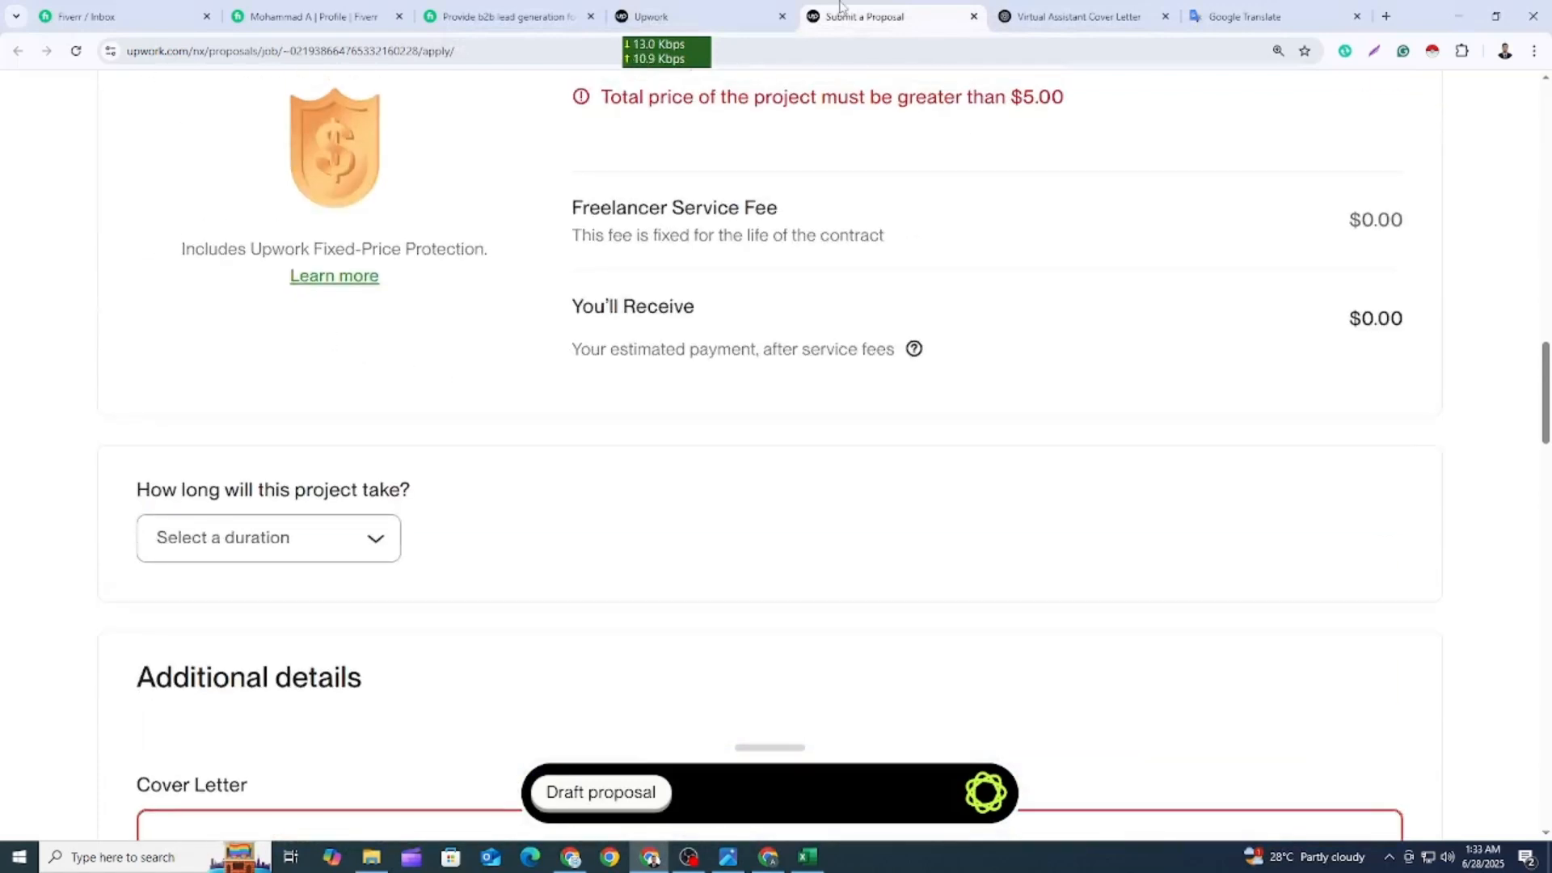
{"action": "key", "text": "ctrl+shift+Tab"}
{"action": "left_click_drag", "start_coordinate": [350, 485], "coordinate": [769, 721]}
{"action": "left_click", "coordinate": [769, 721]}
Review the rest of the proposal form, including profile highlights, the optional boost bid and the Connects summary.
{"action": "left_click", "coordinate": [873, 16]}
{"action": "scroll", "coordinate": [592, 579], "scroll_direction": "down", "scroll_amount": 15}
{"action": "scroll", "coordinate": [856, 555], "scroll_direction": "down", "scroll_amount": 7}
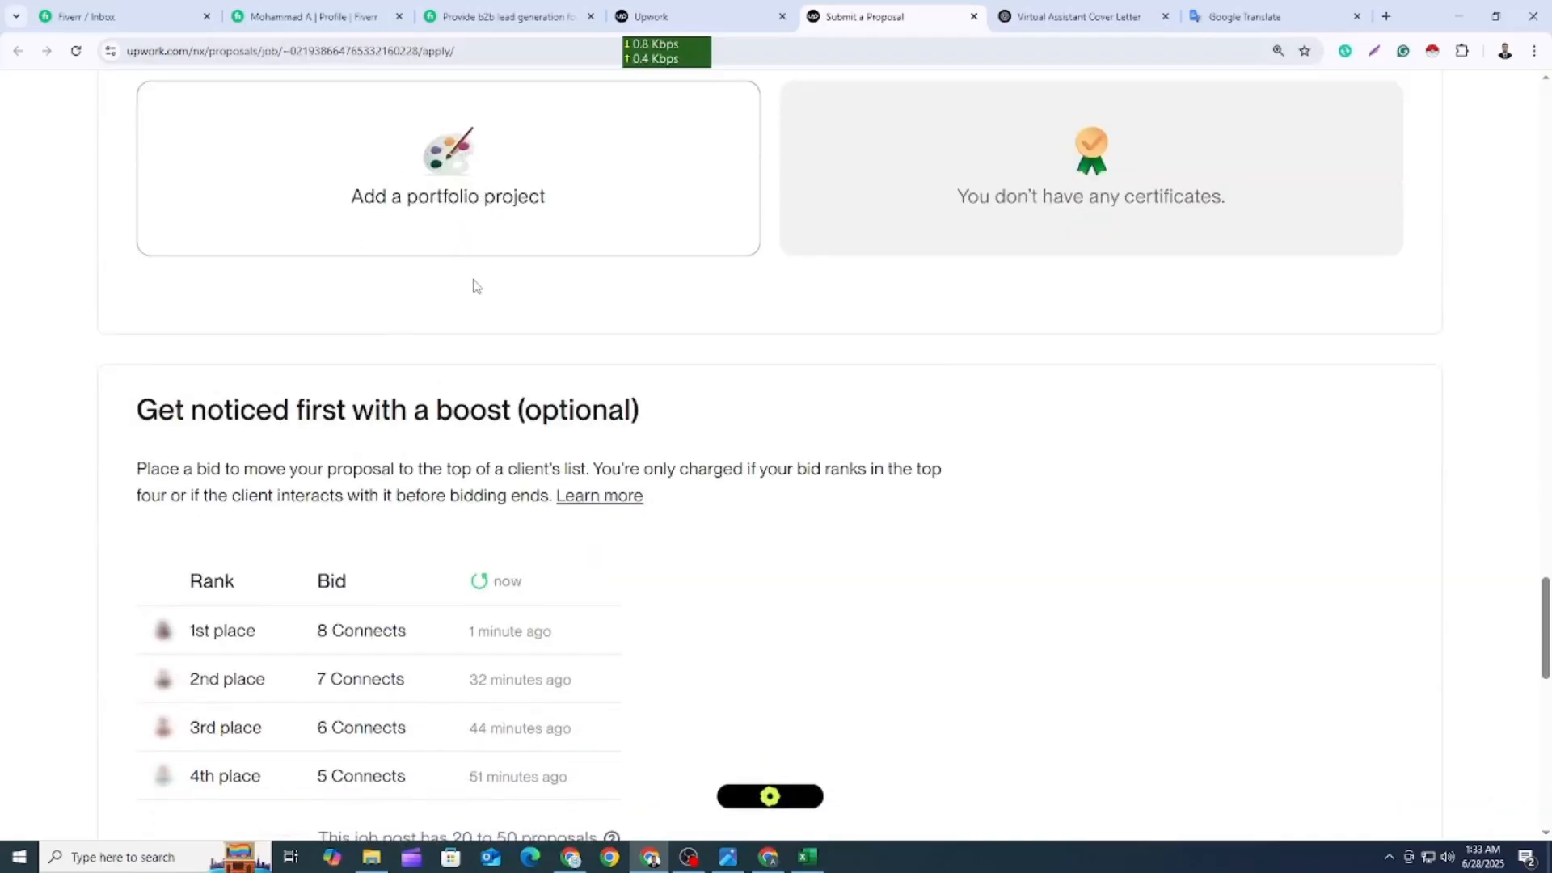
{"action": "scroll", "coordinate": [473, 295], "scroll_direction": "down", "scroll_amount": 9}
{"action": "scroll", "coordinate": [366, 561], "scroll_direction": "down", "scroll_amount": 2}
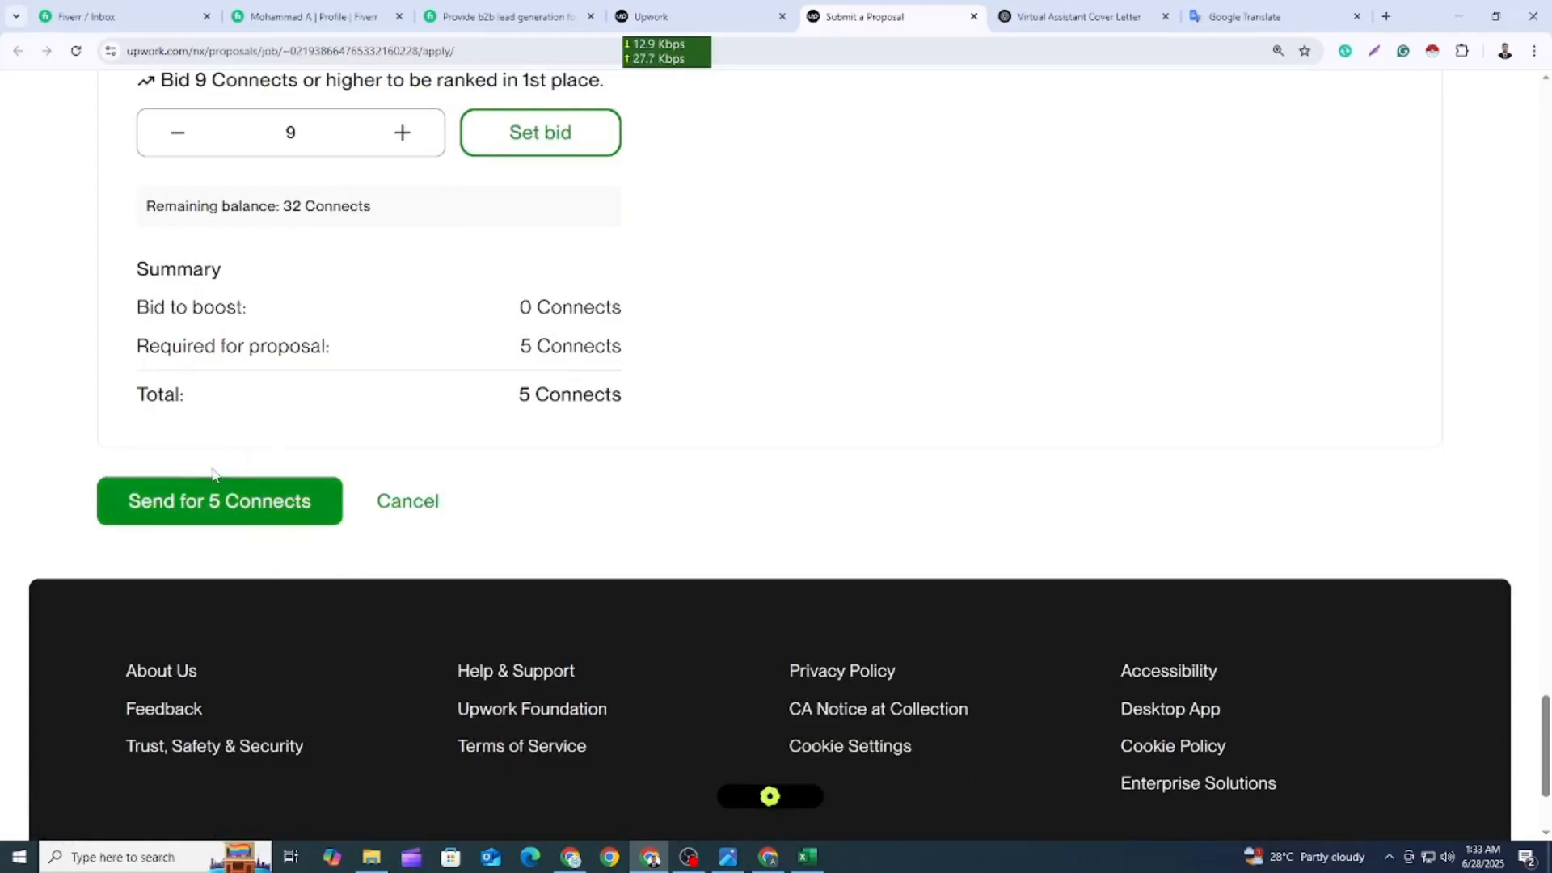
Return to the job post and reread its title, summary, target criteria and required lead fields.
{"action": "left_click", "coordinate": [667, 16]}
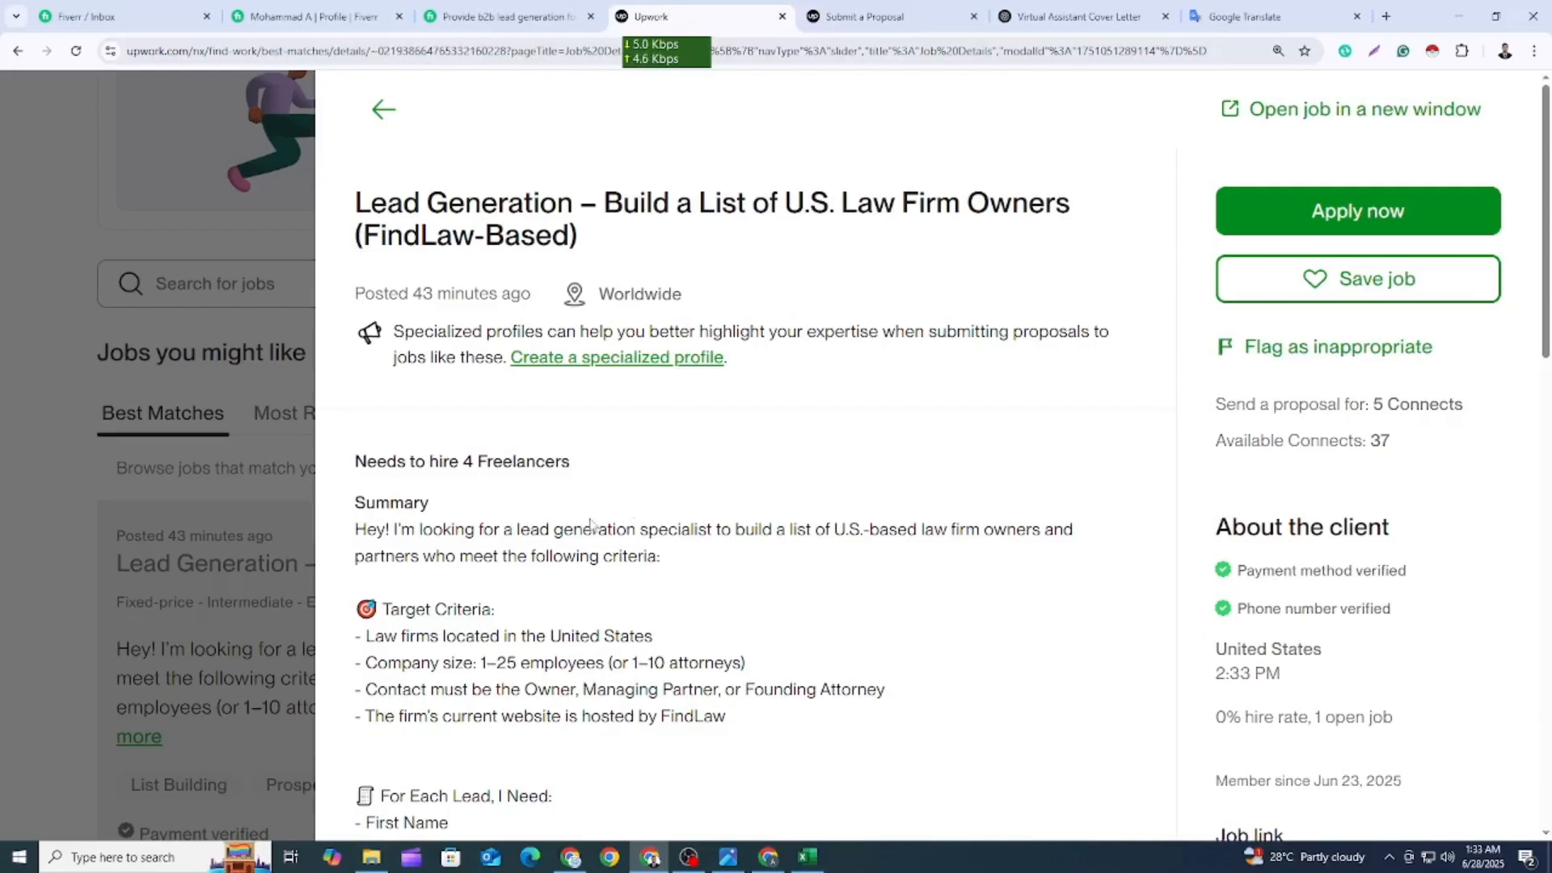
{"action": "left_click_drag", "start_coordinate": [357, 199], "coordinate": [563, 466]}
{"action": "left_click", "coordinate": [562, 466]}
{"action": "scroll", "coordinate": [545, 453], "scroll_direction": "down", "scroll_amount": 2}
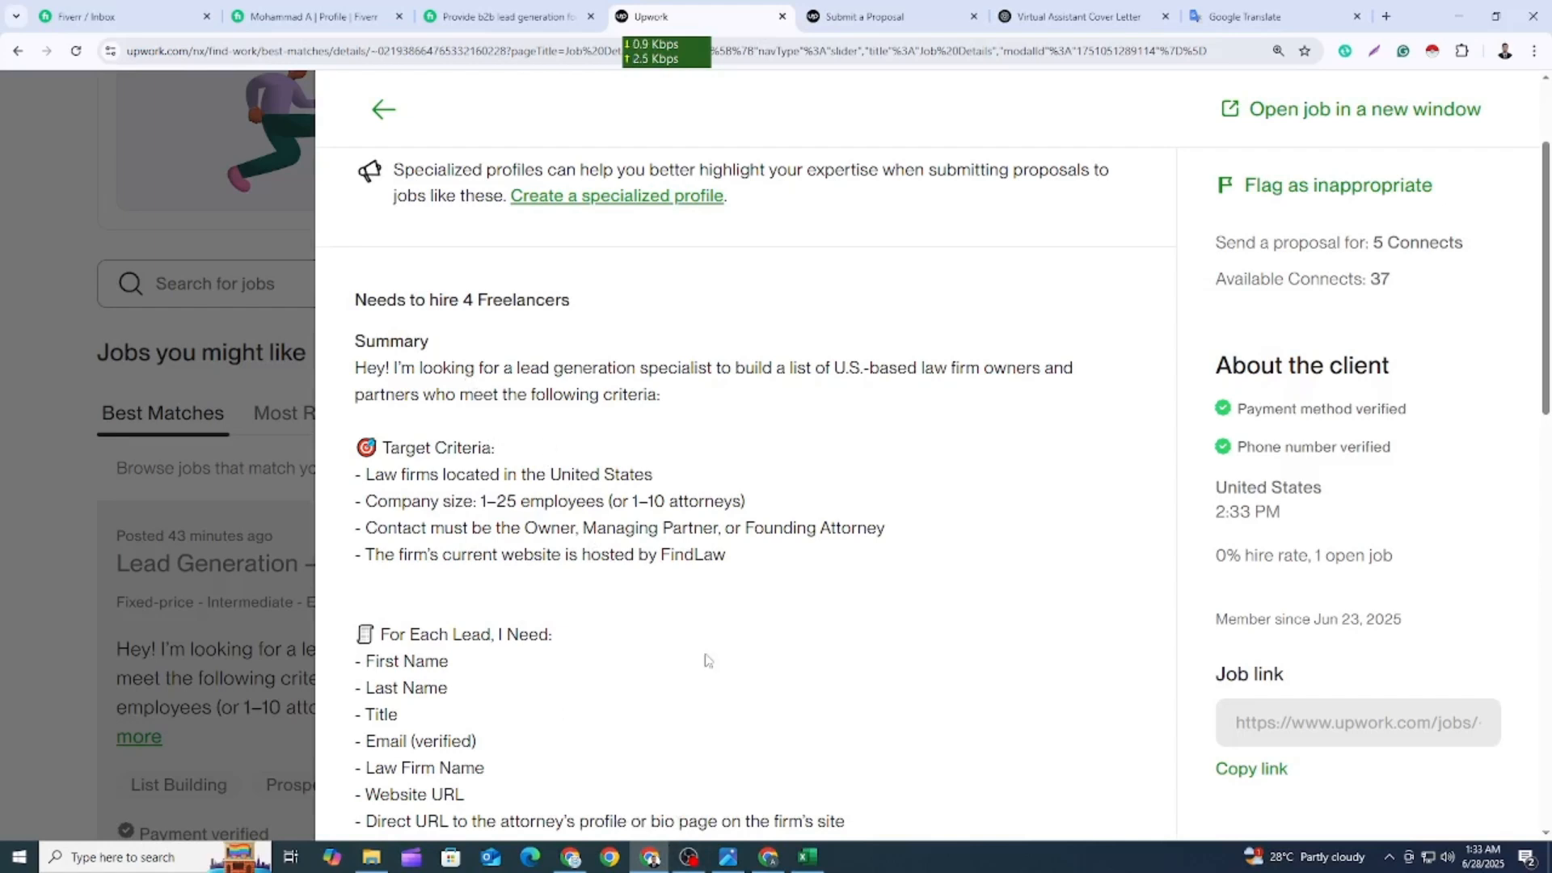
{"action": "left_click", "coordinate": [729, 858]}
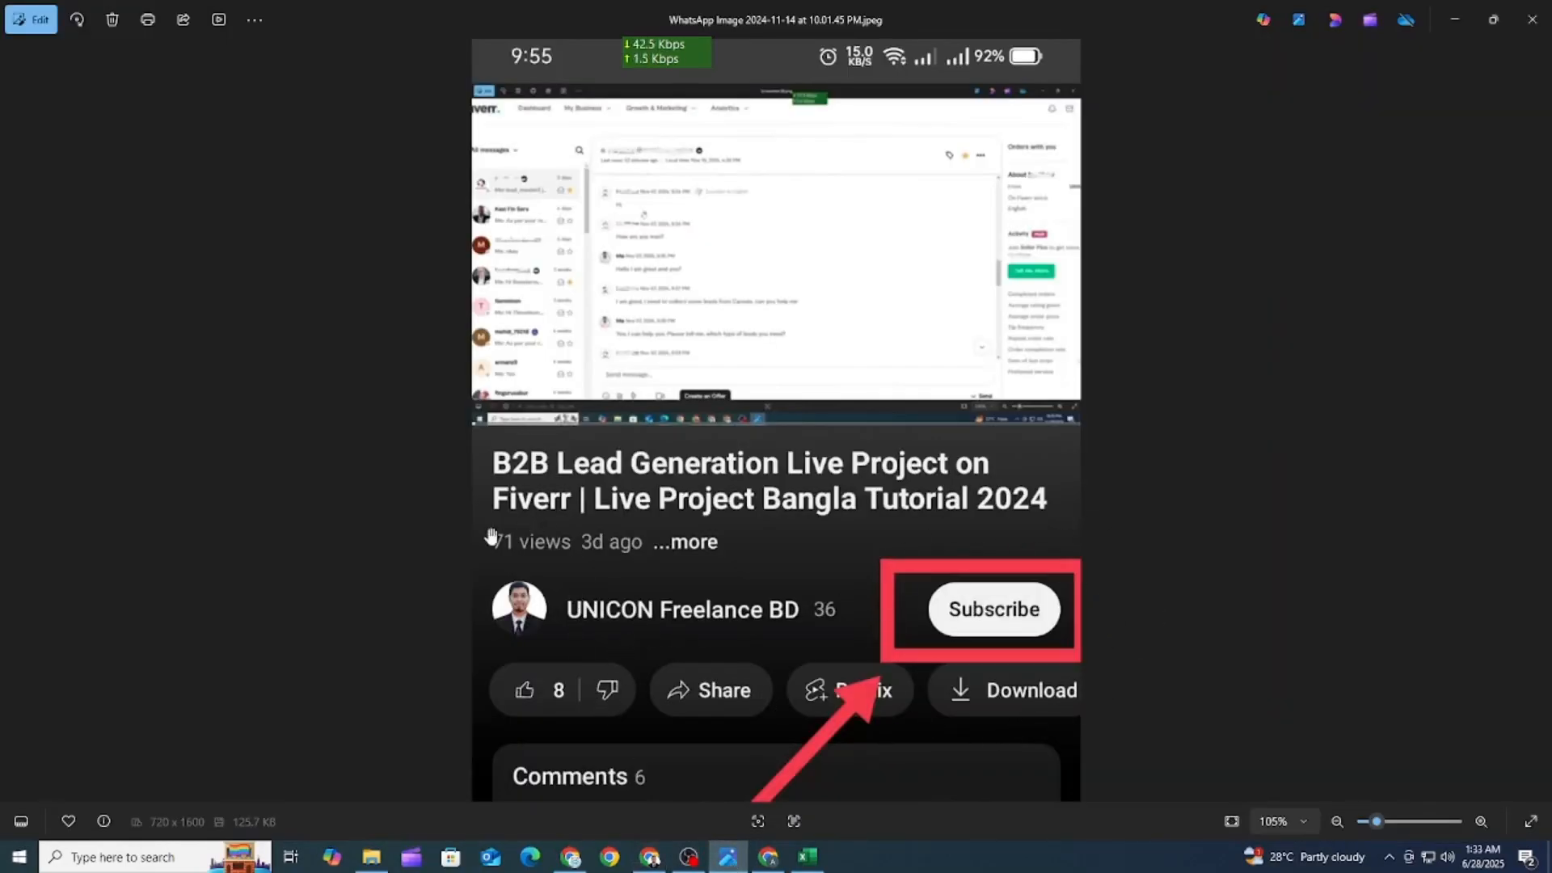
{"action": "left_click", "coordinate": [650, 857]}
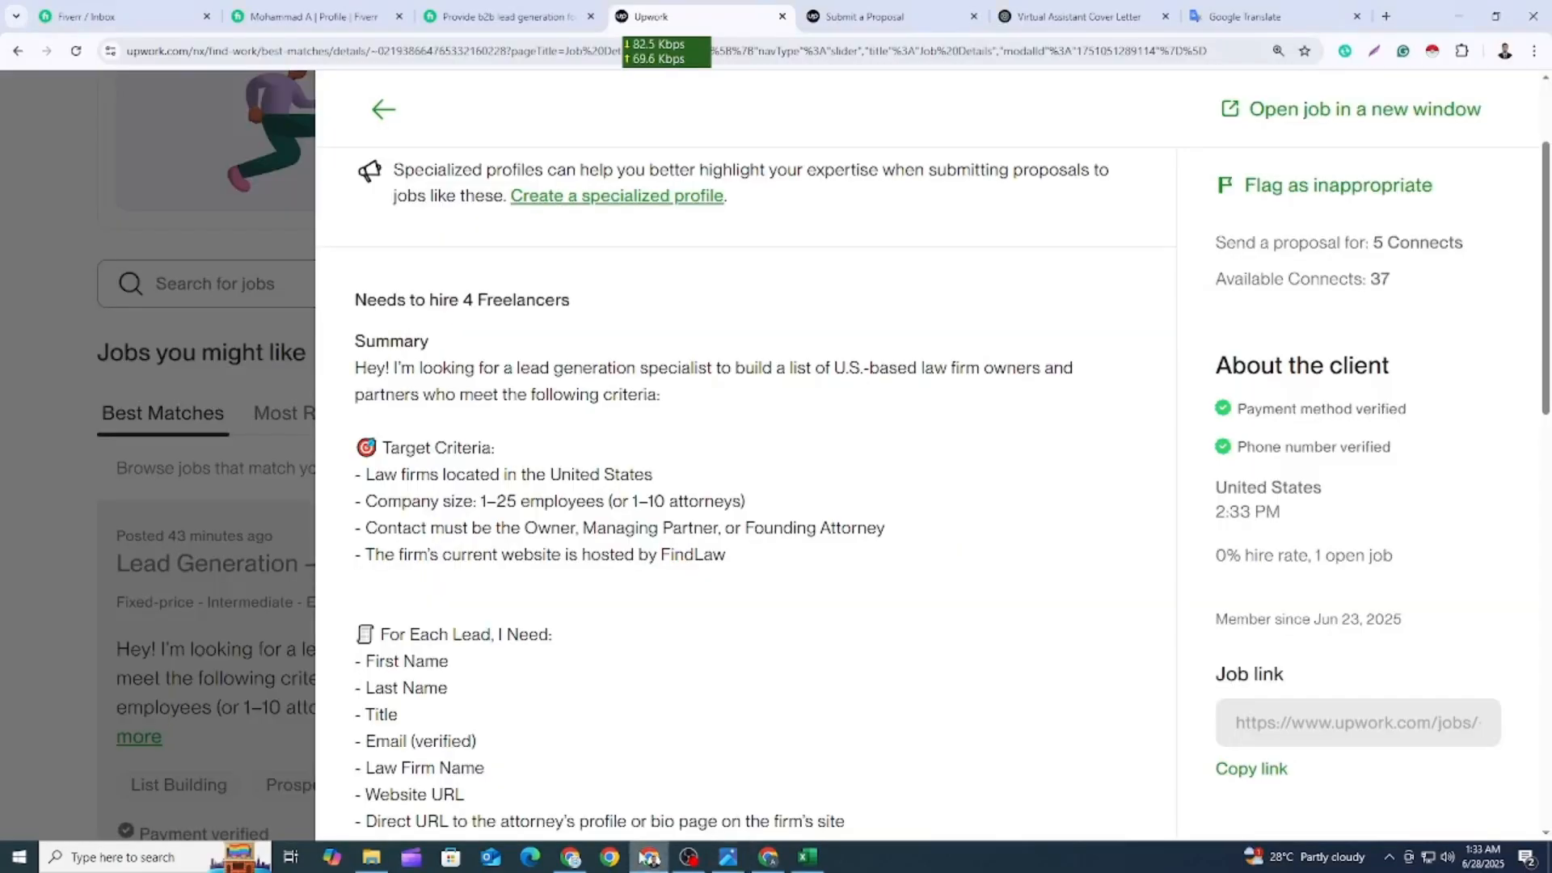